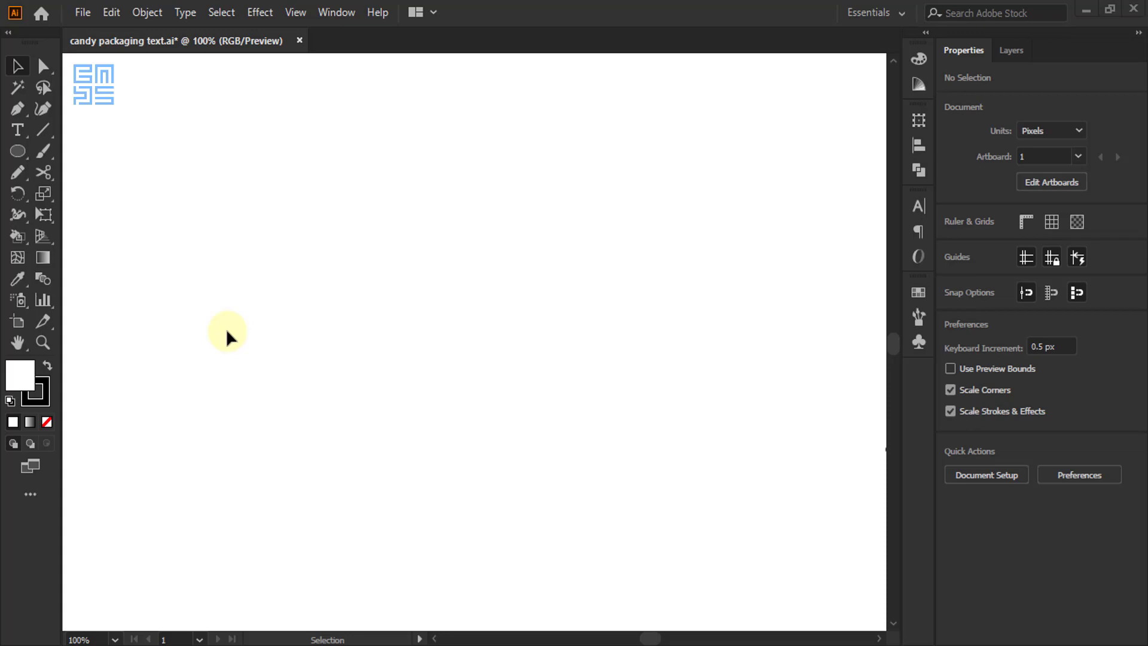
Start a new document setup and name it "candy packaging"
key("space")
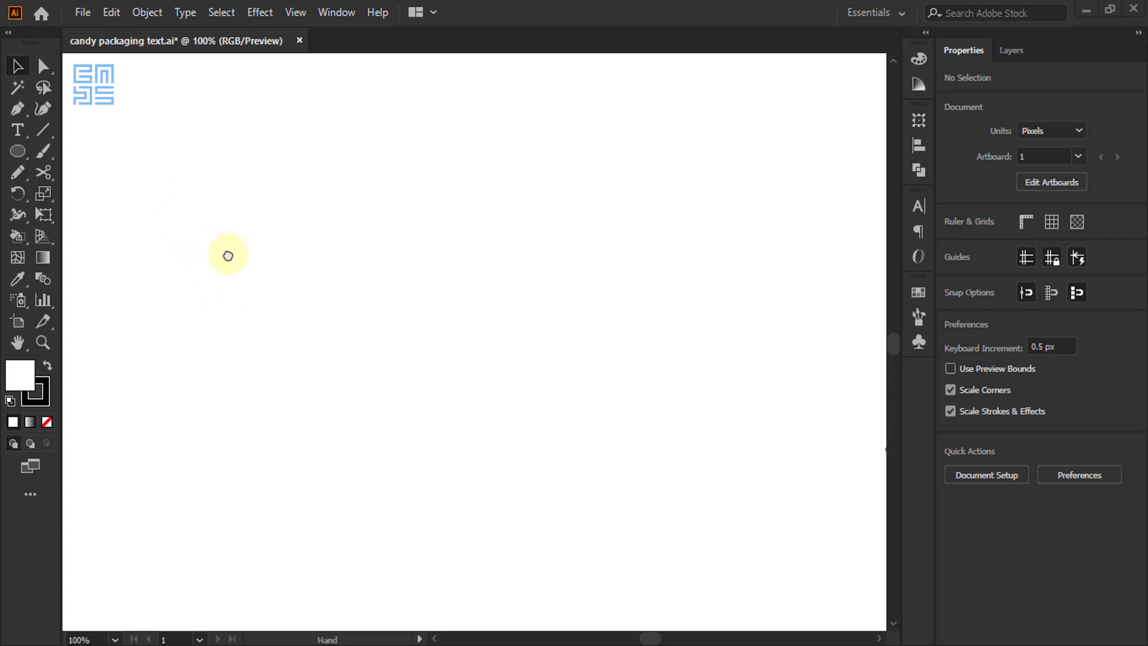
left_click_drag(228, 250, 351, 477)
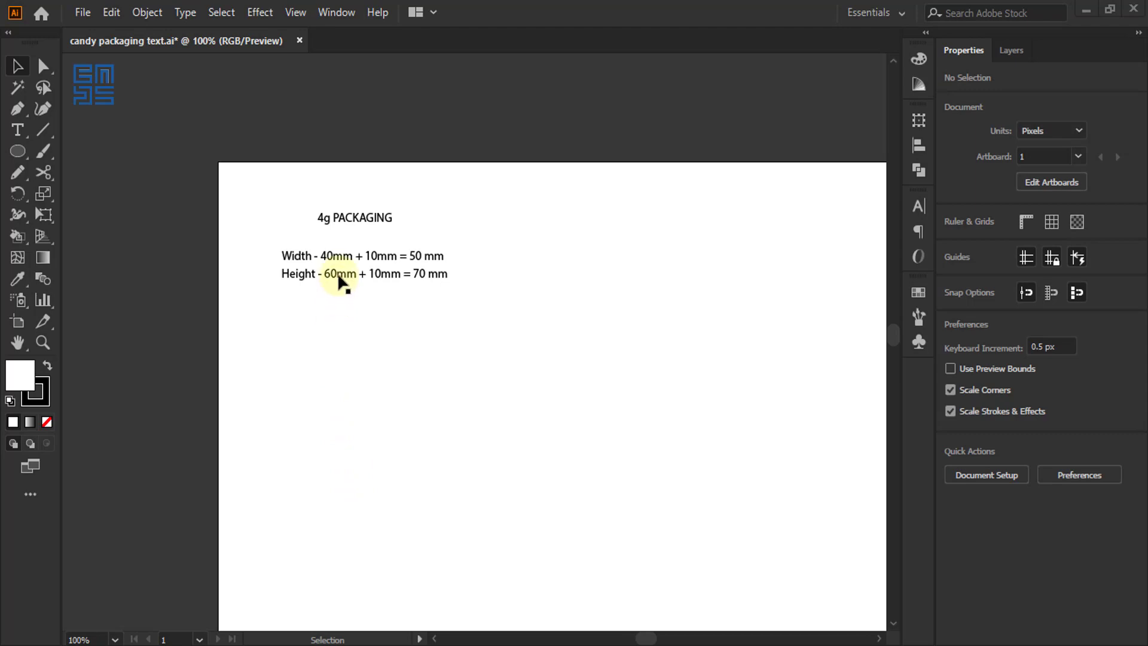
scroll(339, 277, "up", 2)
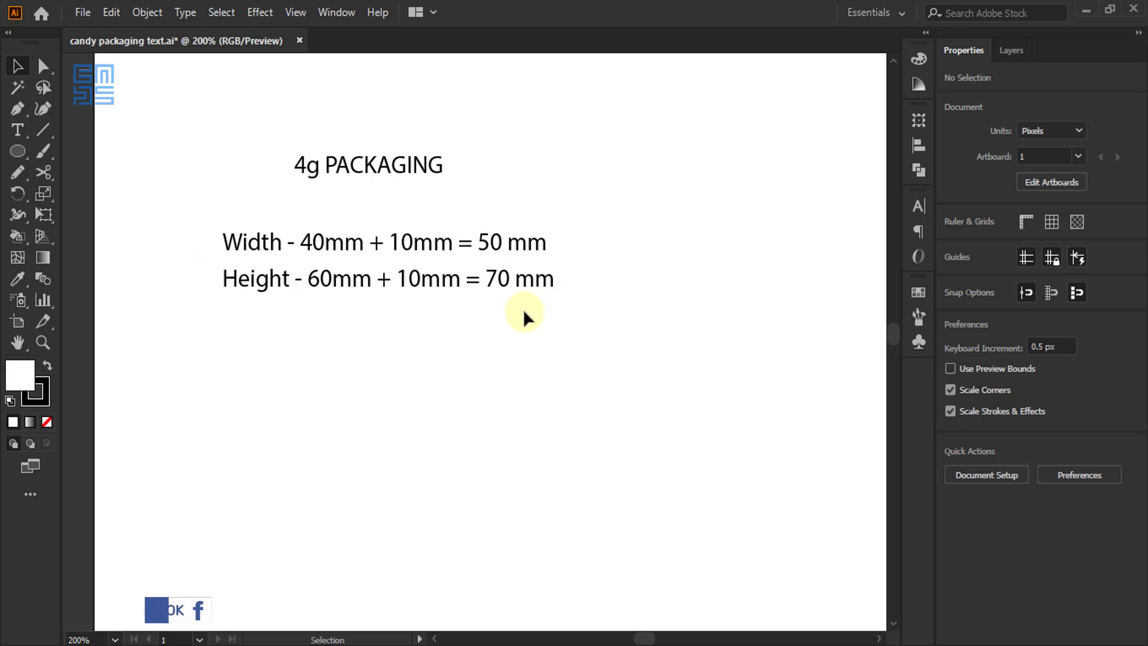
left_click(82, 12)
left_click(103, 34)
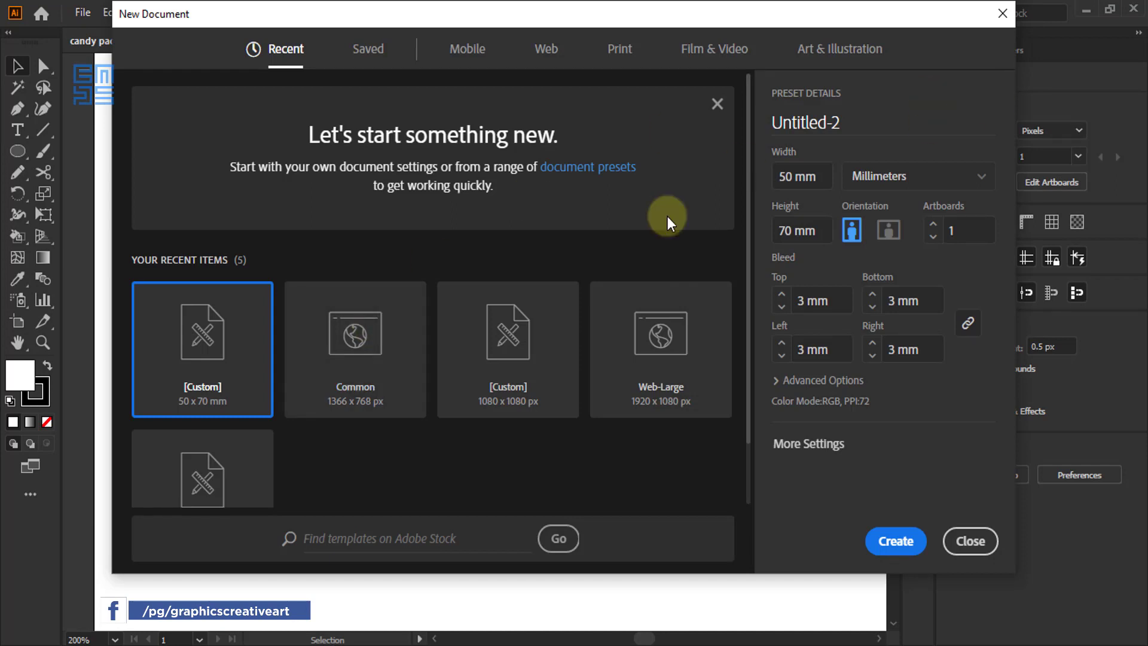
left_click_drag(606, 12, 552, 15)
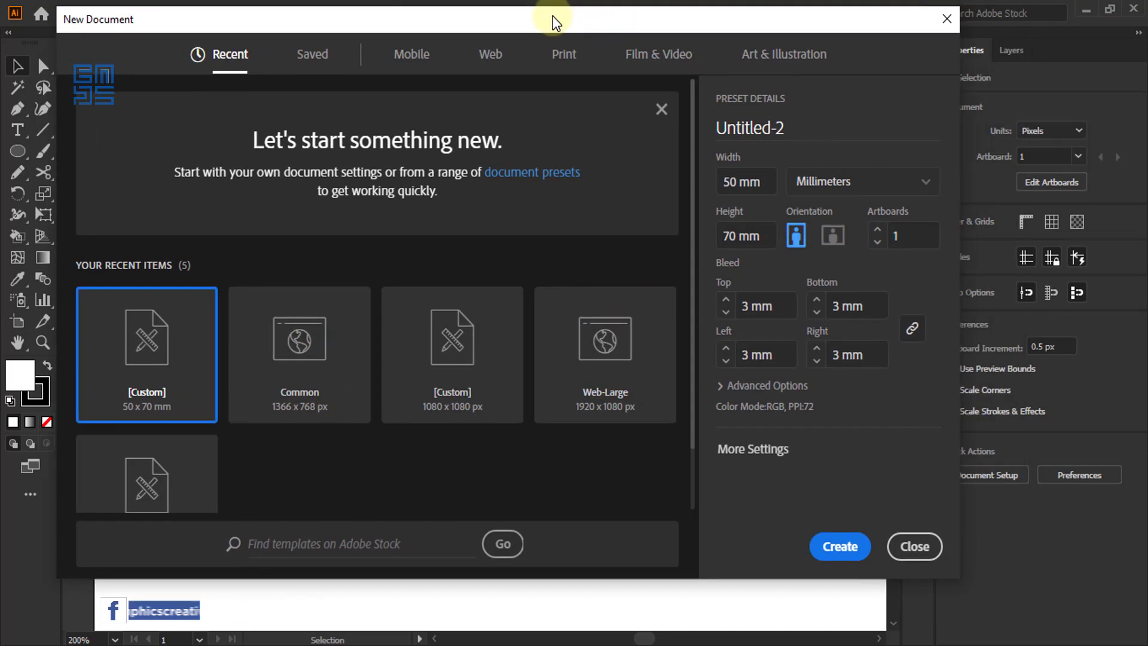
left_click(747, 134)
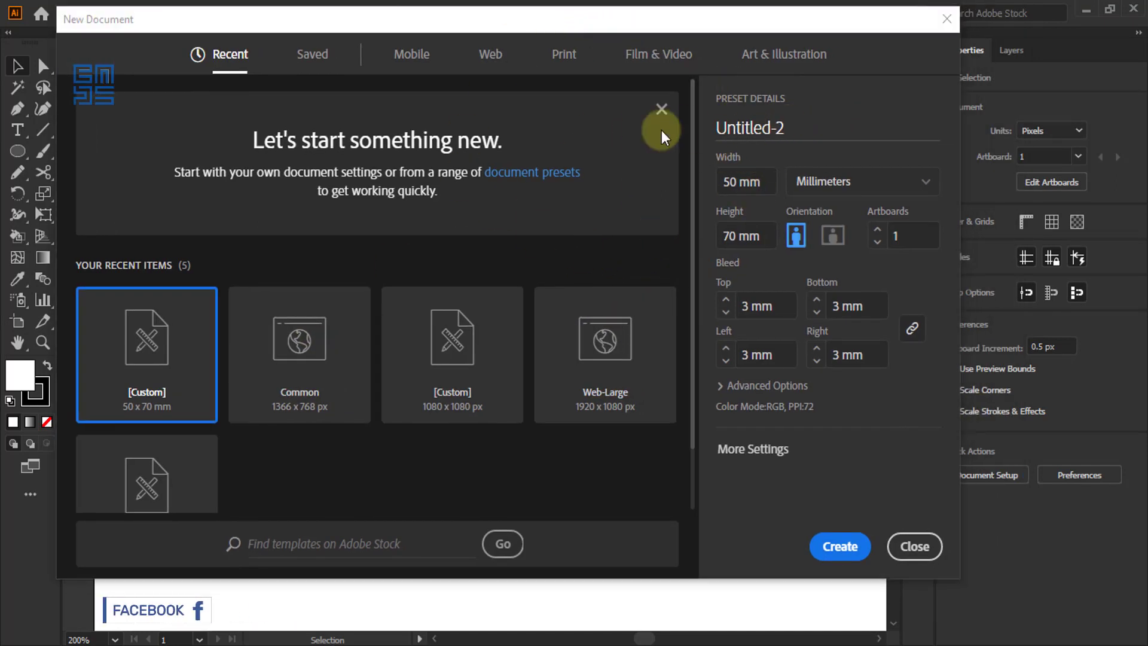
key("ctrl+a")
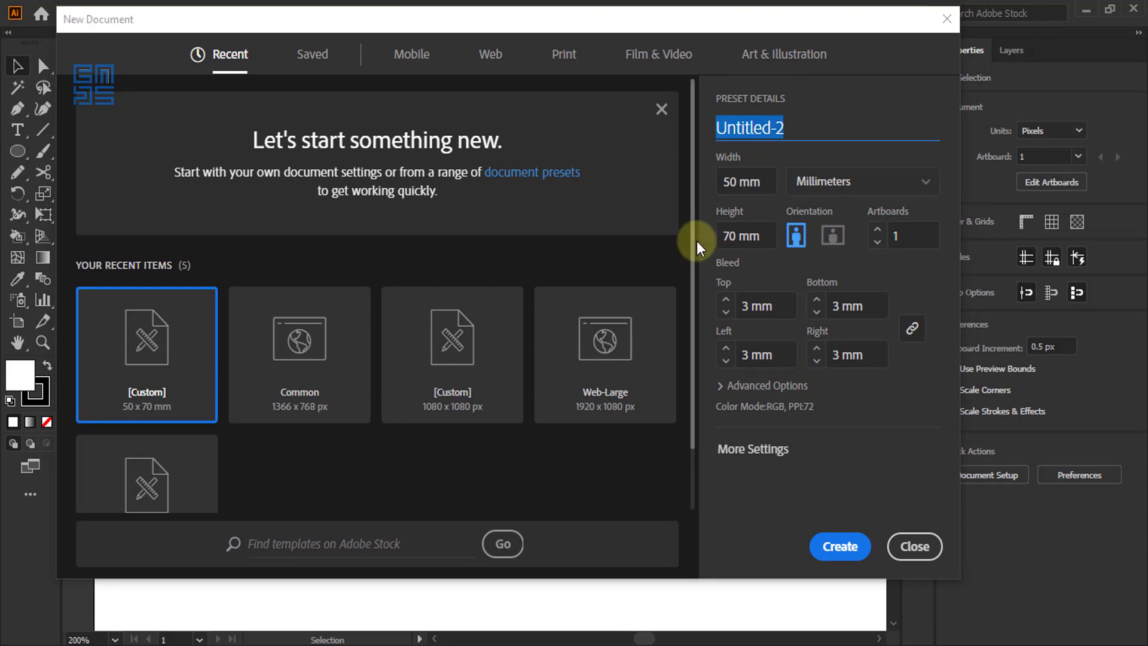
type("cand")
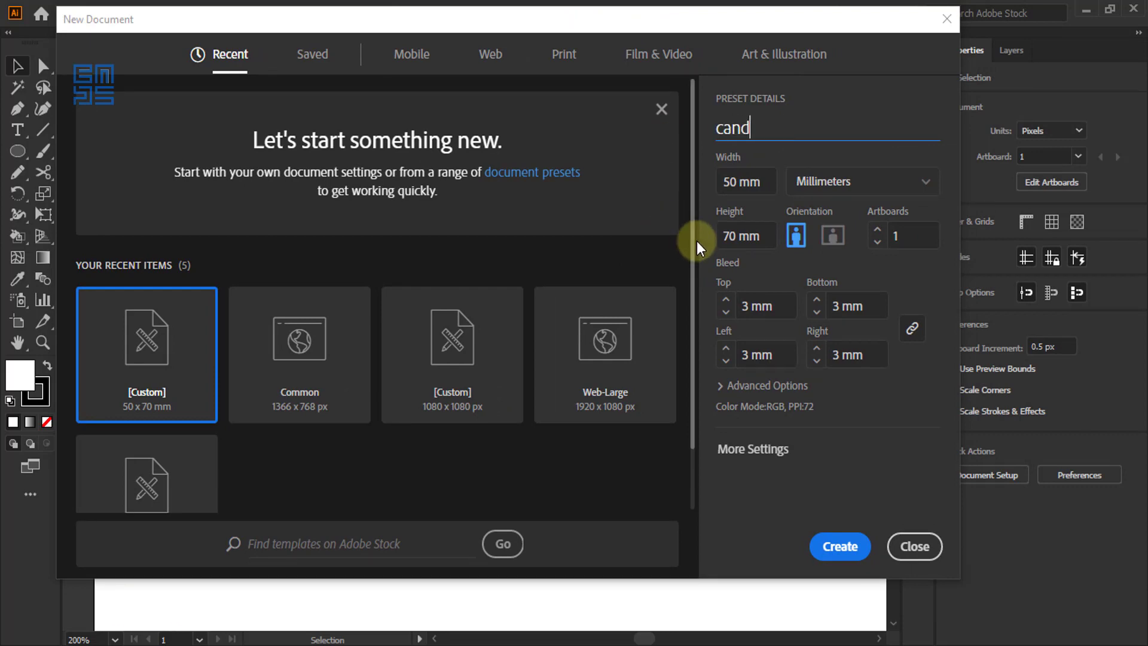
type("y packaging")
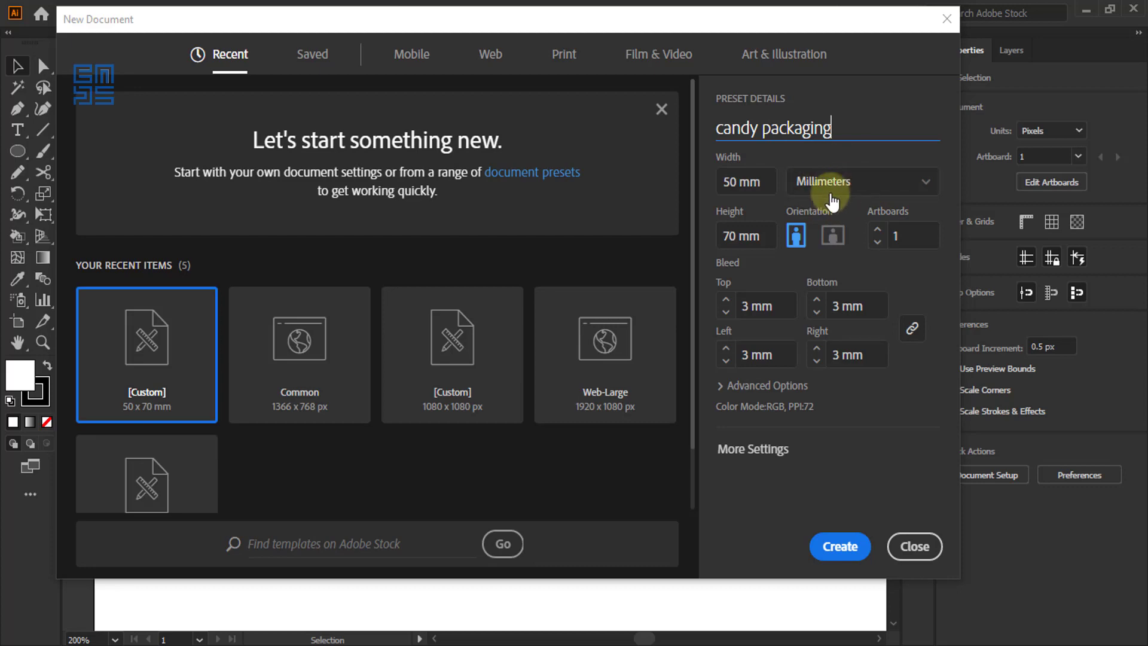
Create the 50 x 70 mm portrait document with 3 mm bleed on all sides, RGB Color mode and Screen (72 ppi) raster effects
left_click_drag(526, 23, 534, 361)
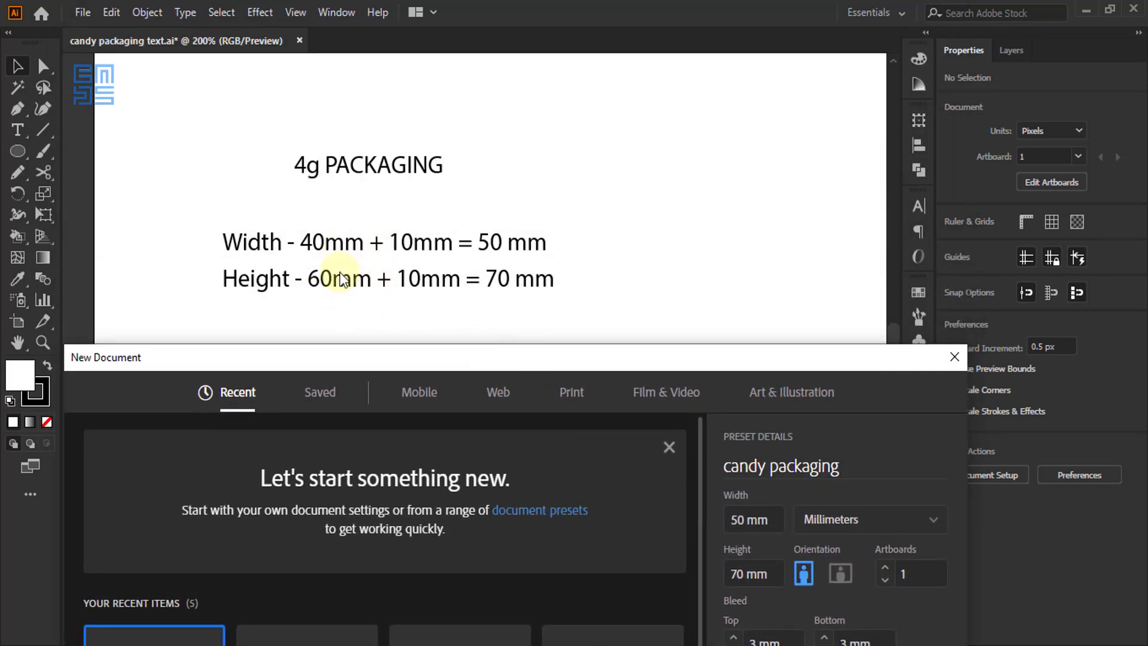
left_click_drag(440, 357, 477, 95)
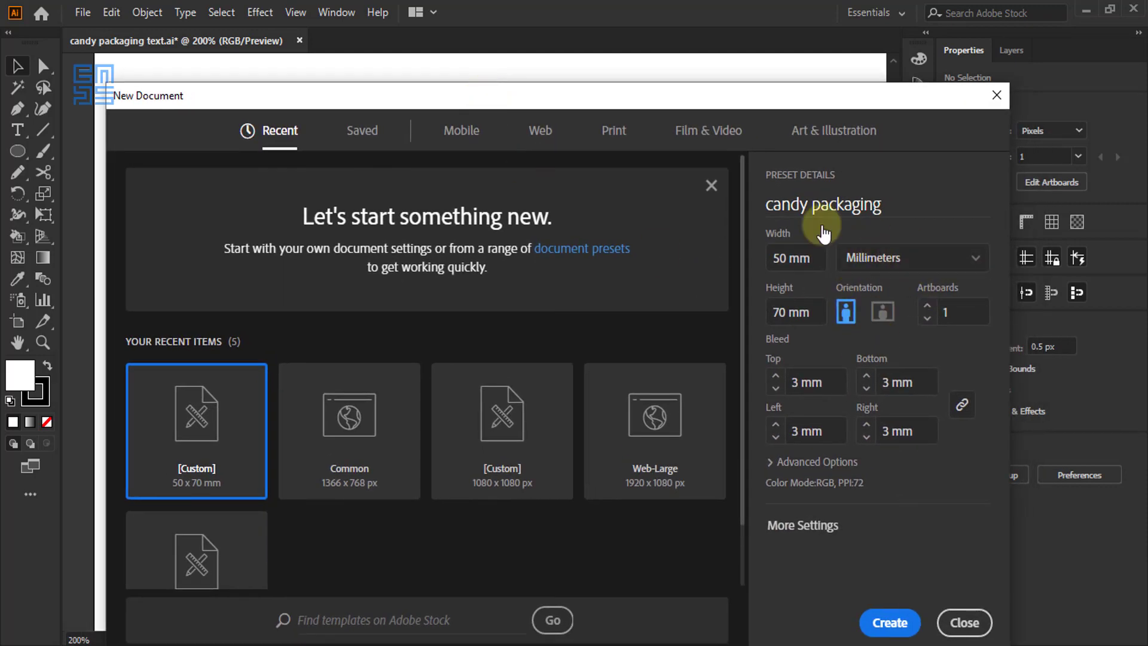
left_click_drag(670, 102, 641, 342)
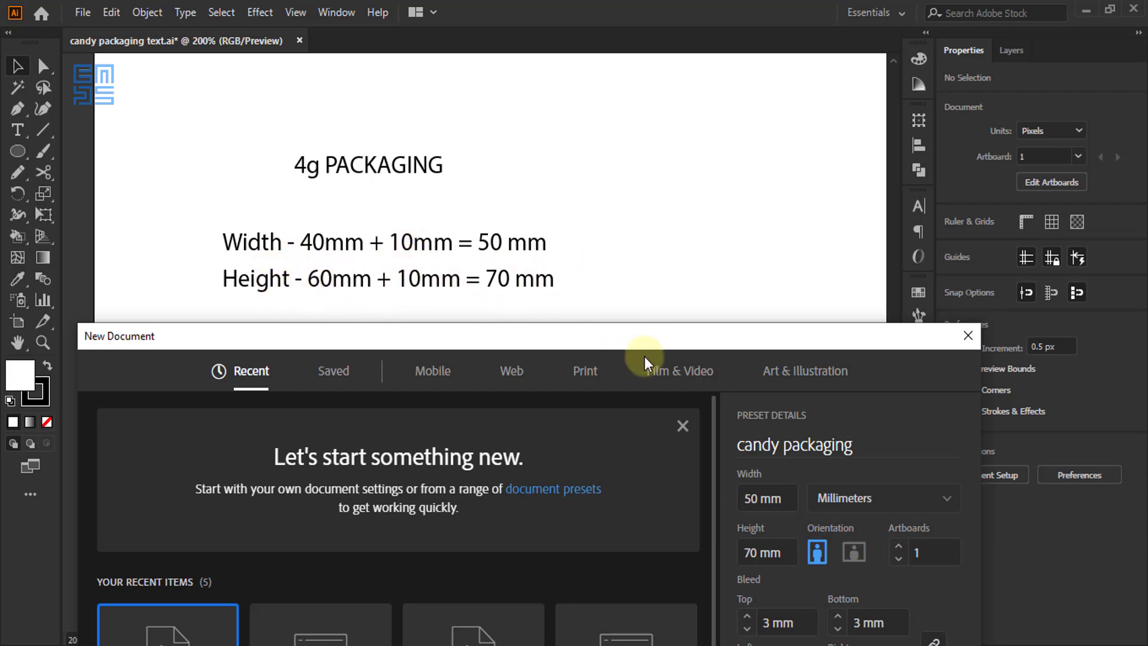
left_click_drag(663, 335, 656, 85)
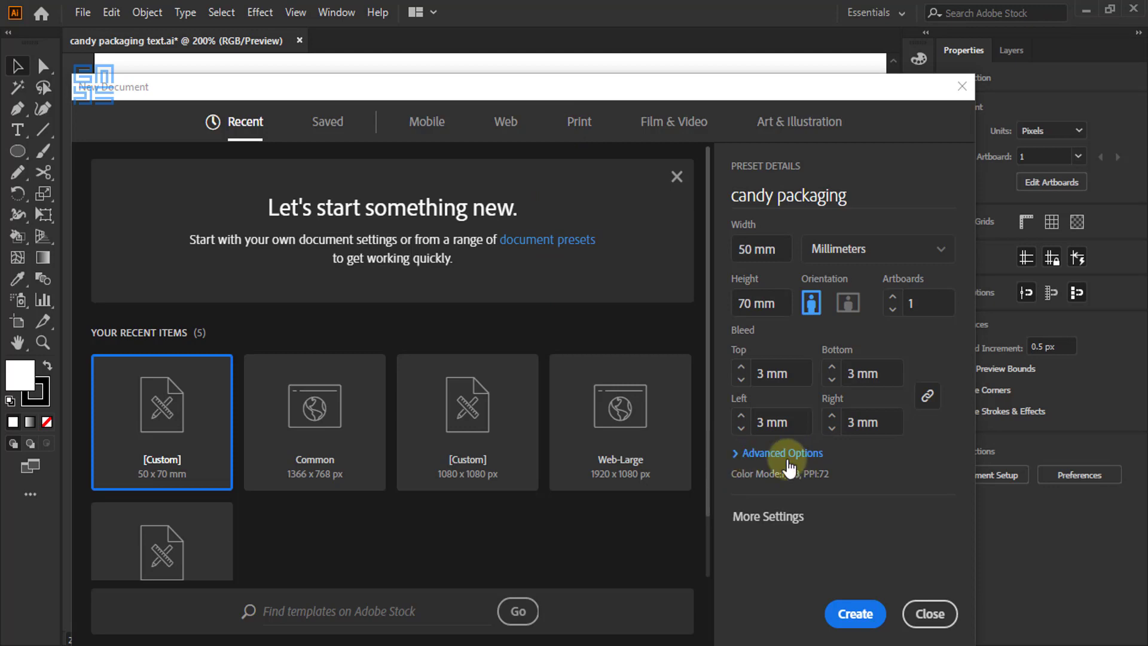
left_click(736, 453)
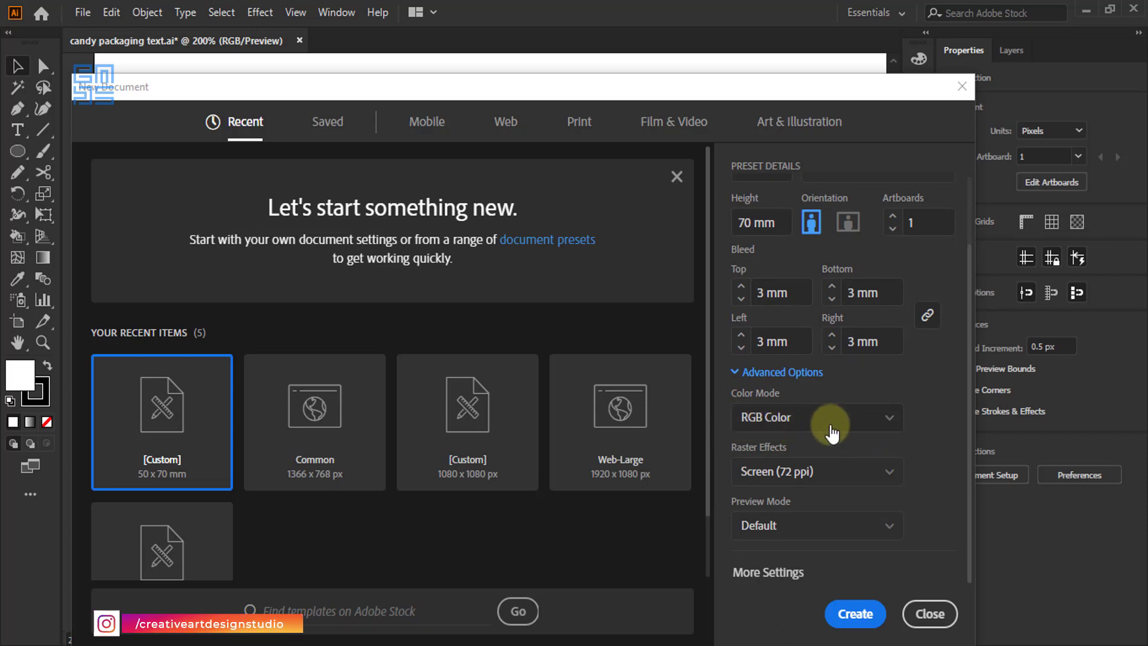
left_click(877, 417)
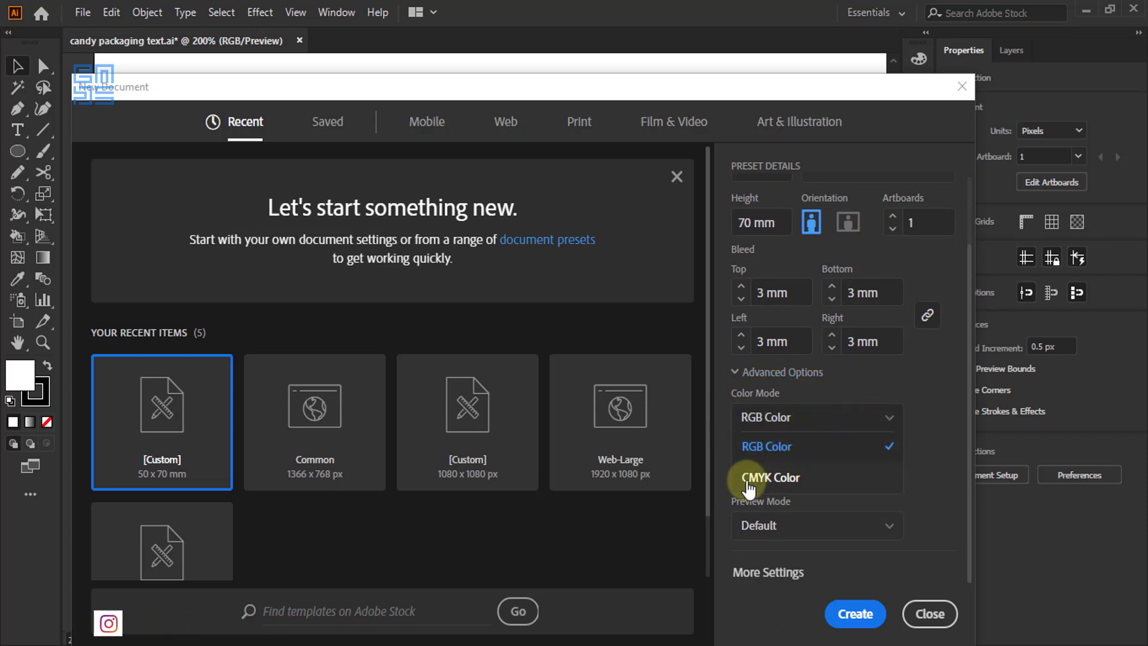
left_click(931, 472)
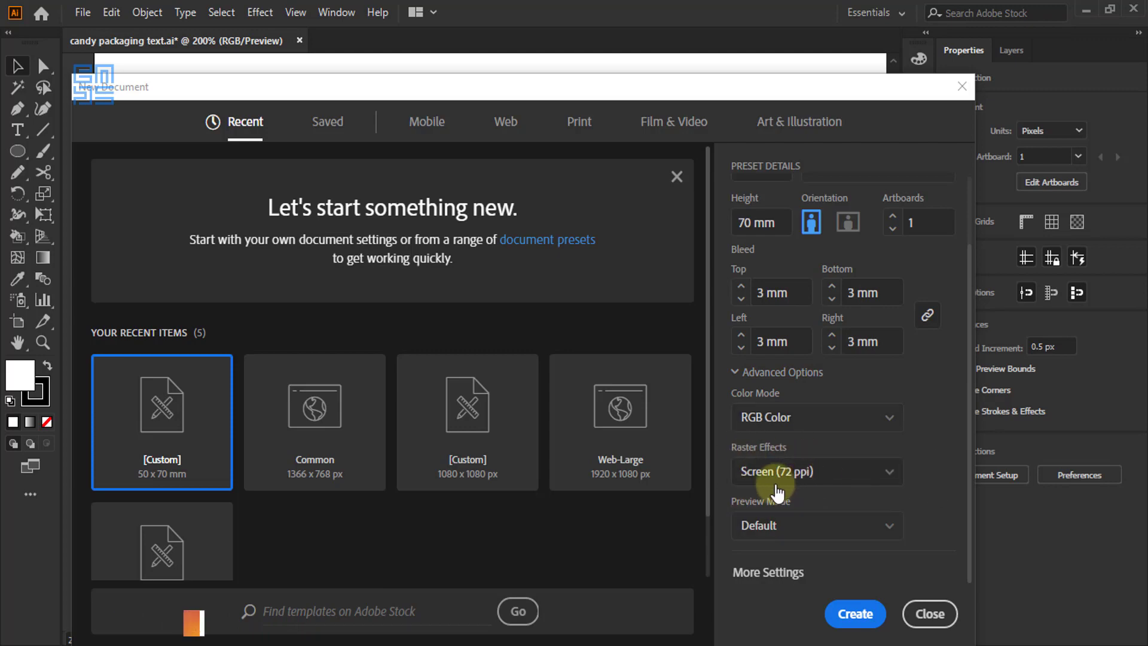
left_click(814, 476)
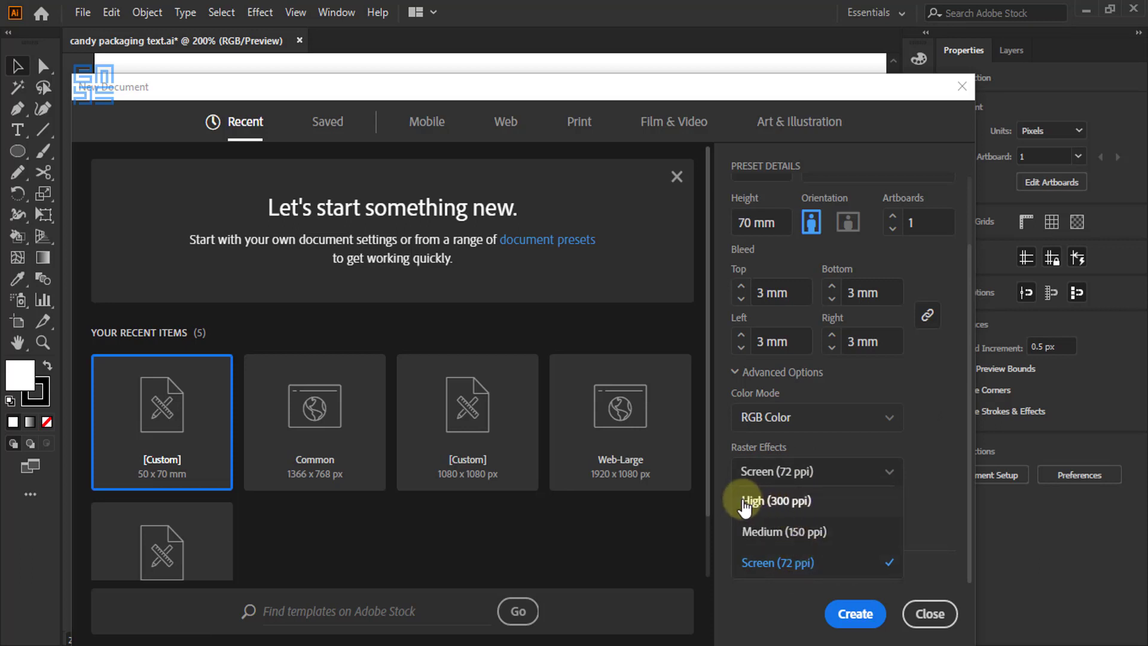
left_click(907, 472)
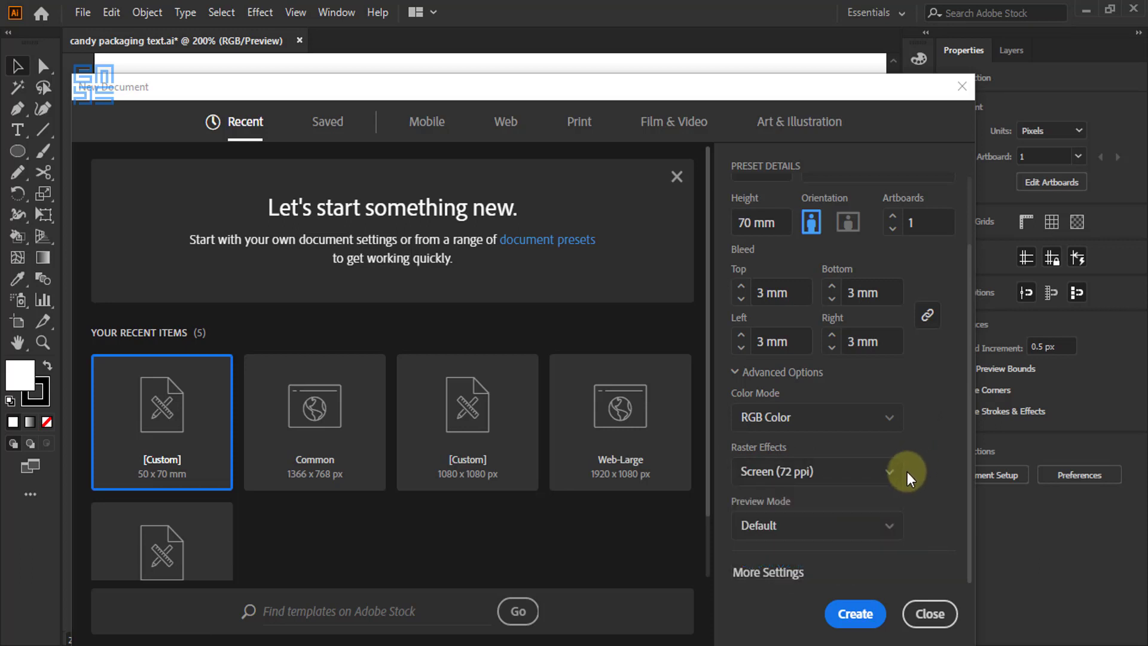
left_click(863, 615)
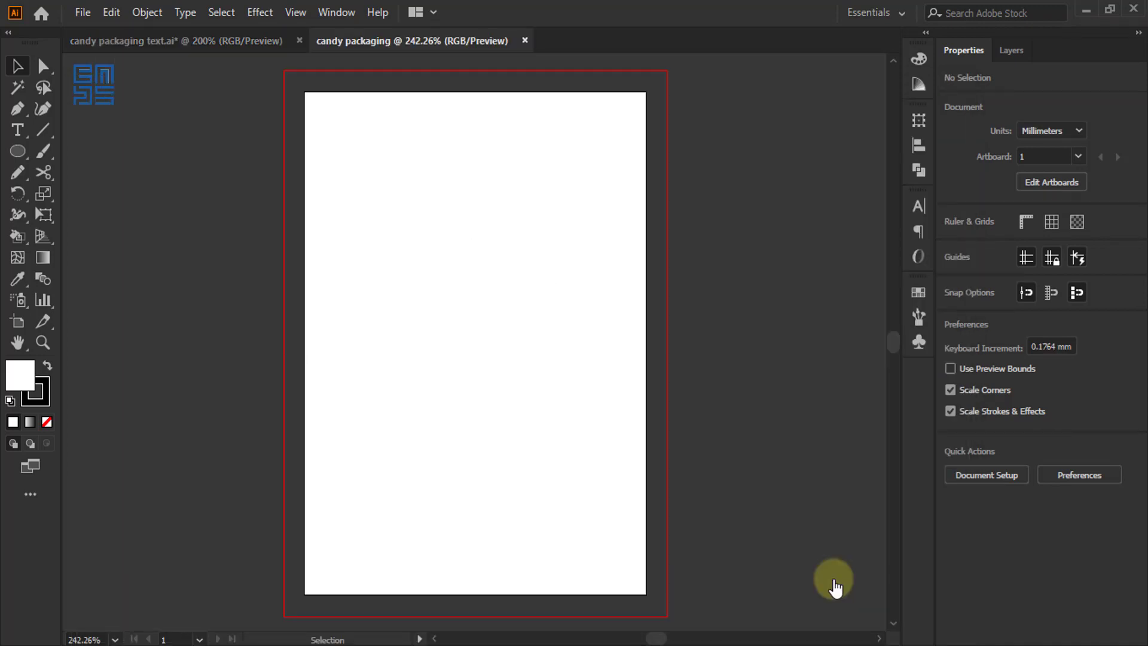
Rename the document's only layer as "layout"
key("ctrl+minus")
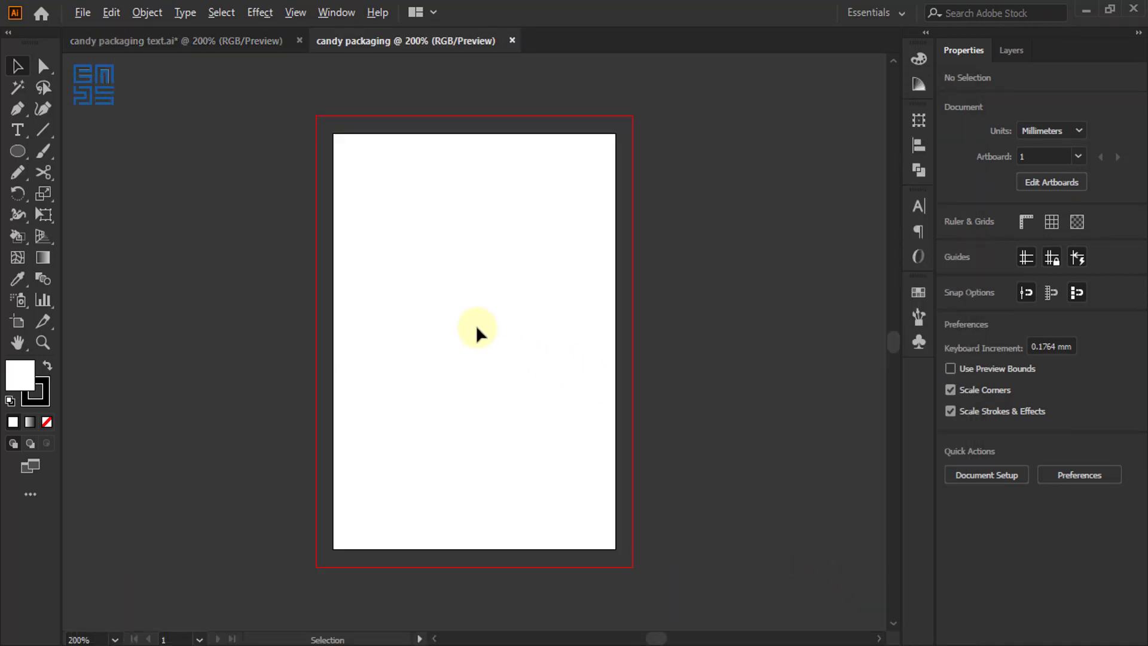
left_click(1011, 50)
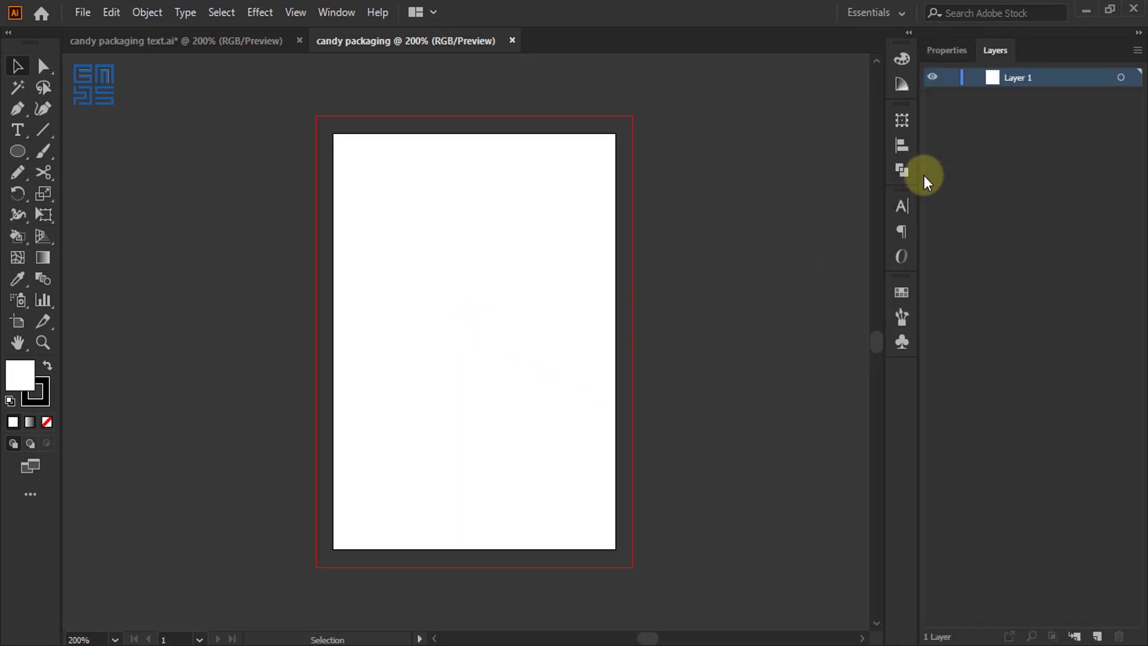
double_click(1018, 79)
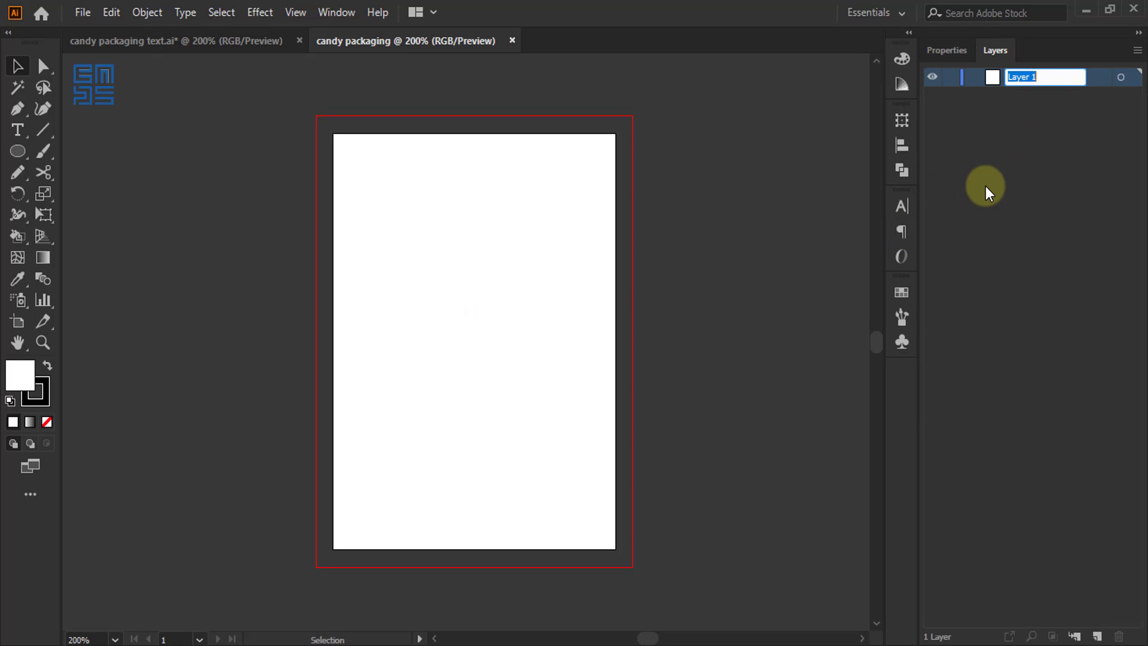
key("BackSpace")
type("layout")
key("Return")
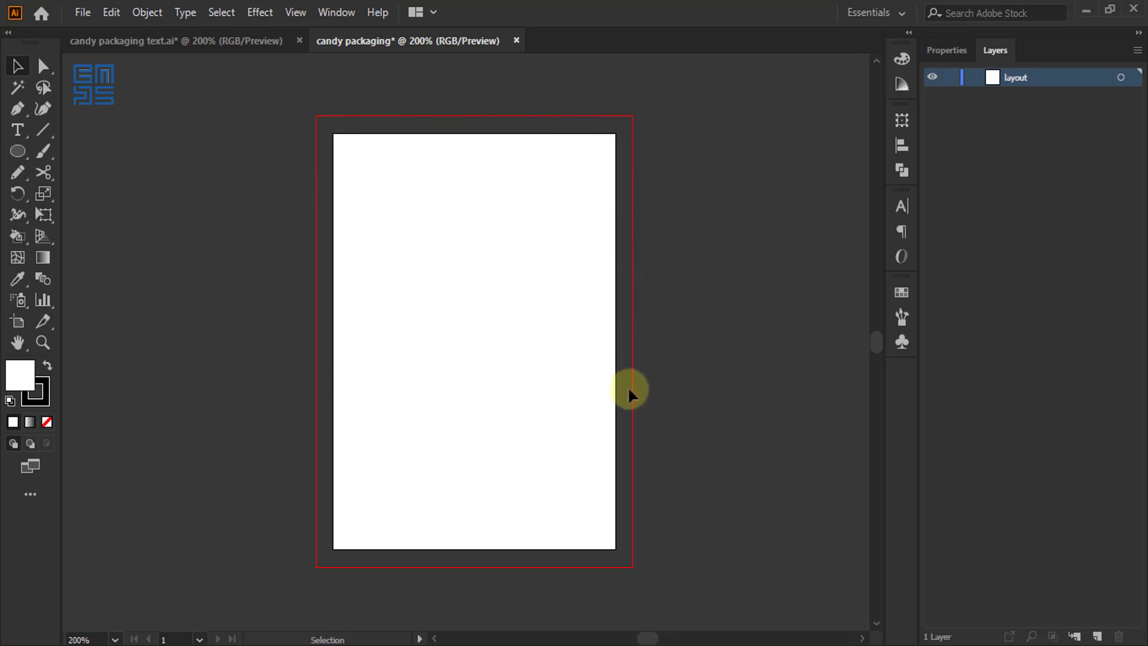
Draw a rectangle covering the artboard out to its bleed edges and remove its stroke
left_click(17, 152)
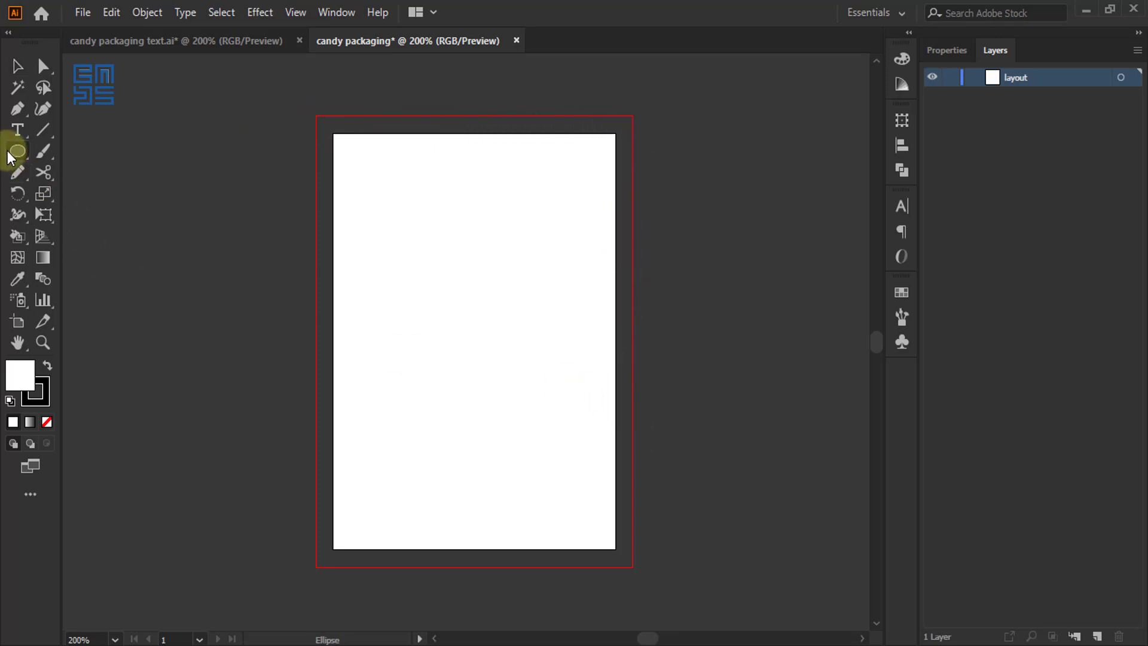
left_click(85, 153)
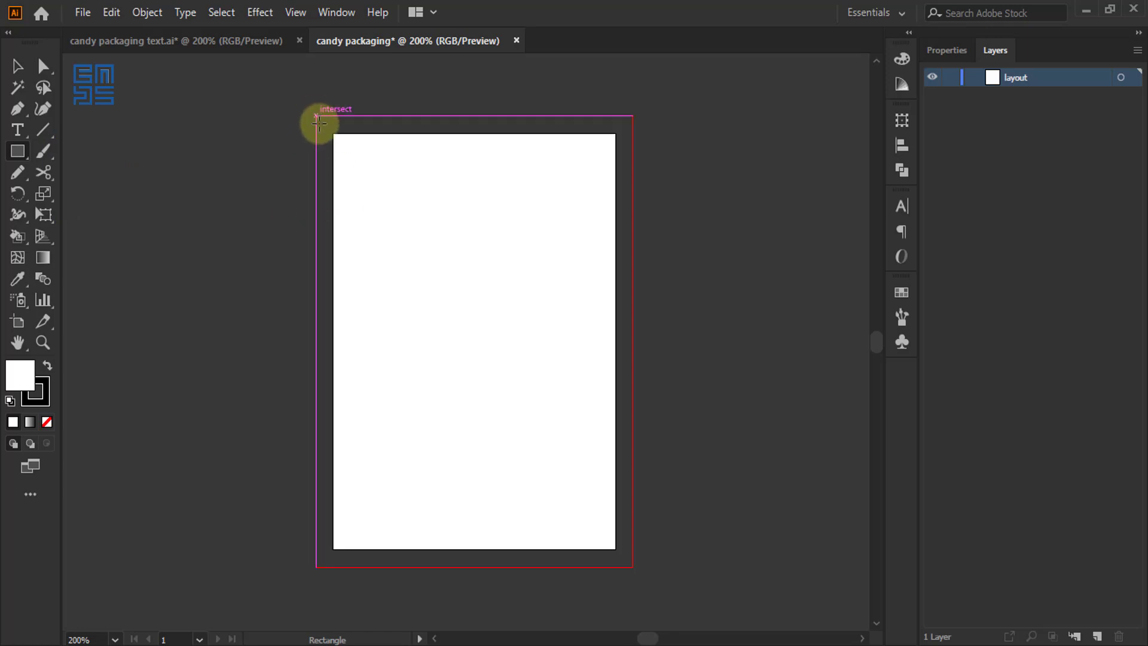
mouse_move(315, 115)
left_mouse_down()
mouse_move(628, 566)
mouse_move(615, 557)
left_mouse_up()
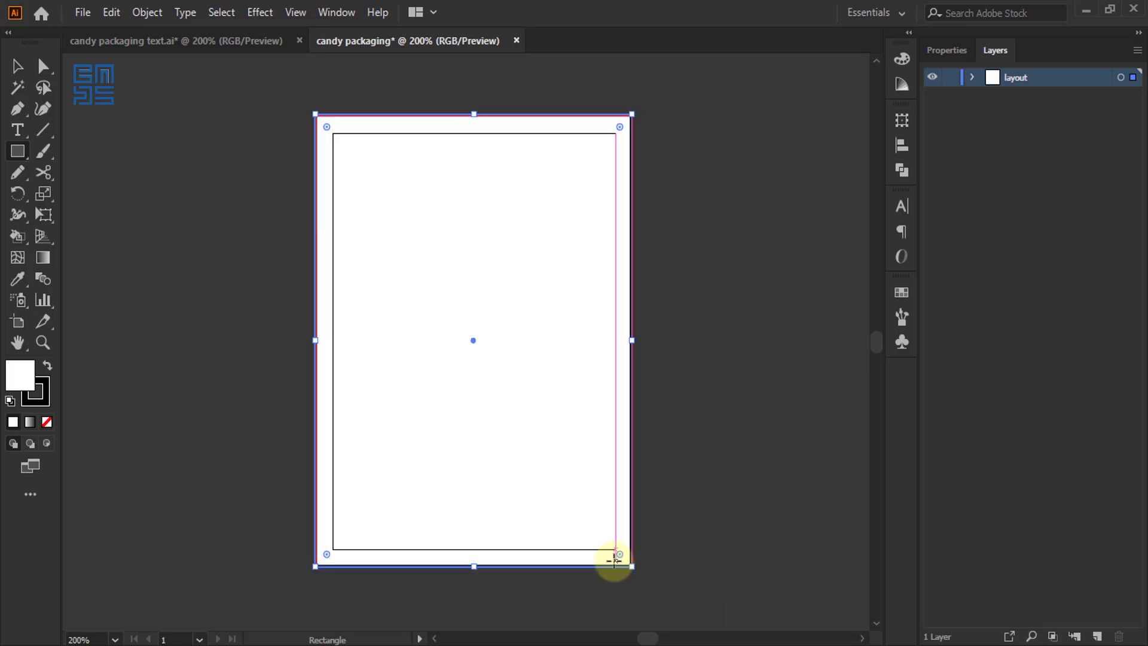
left_click(42, 390)
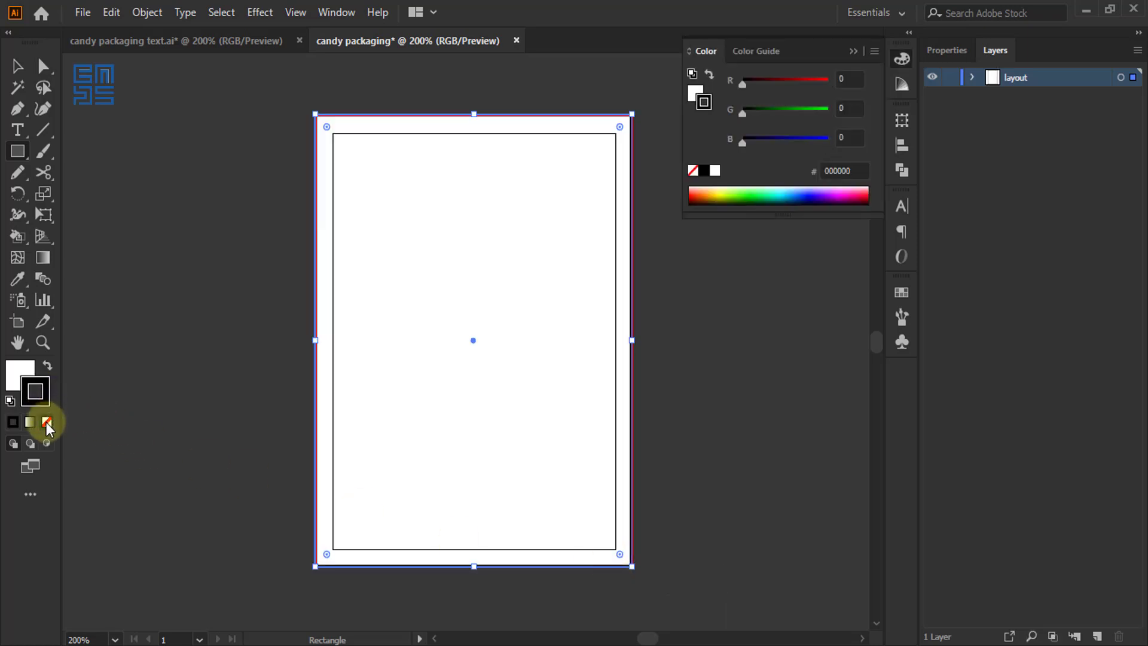
left_click(47, 423)
Switch the color sliders to HSB and fill the rectangle with purple: hue 272, saturation 100%, brightness 100%
left_click(14, 371)
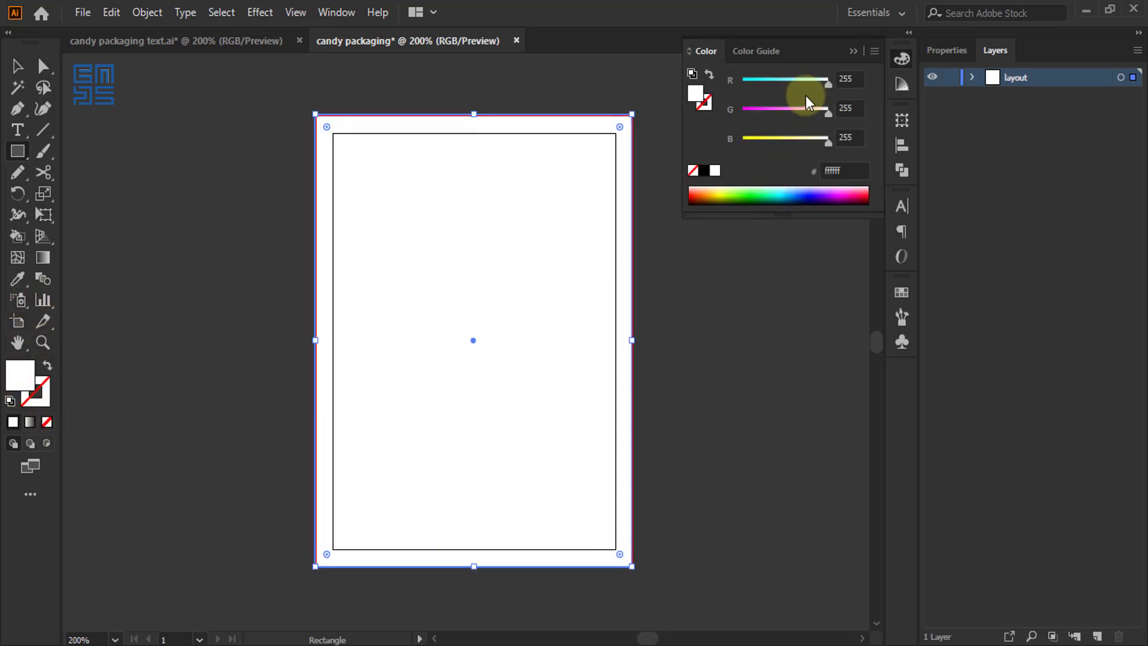
left_click(875, 51)
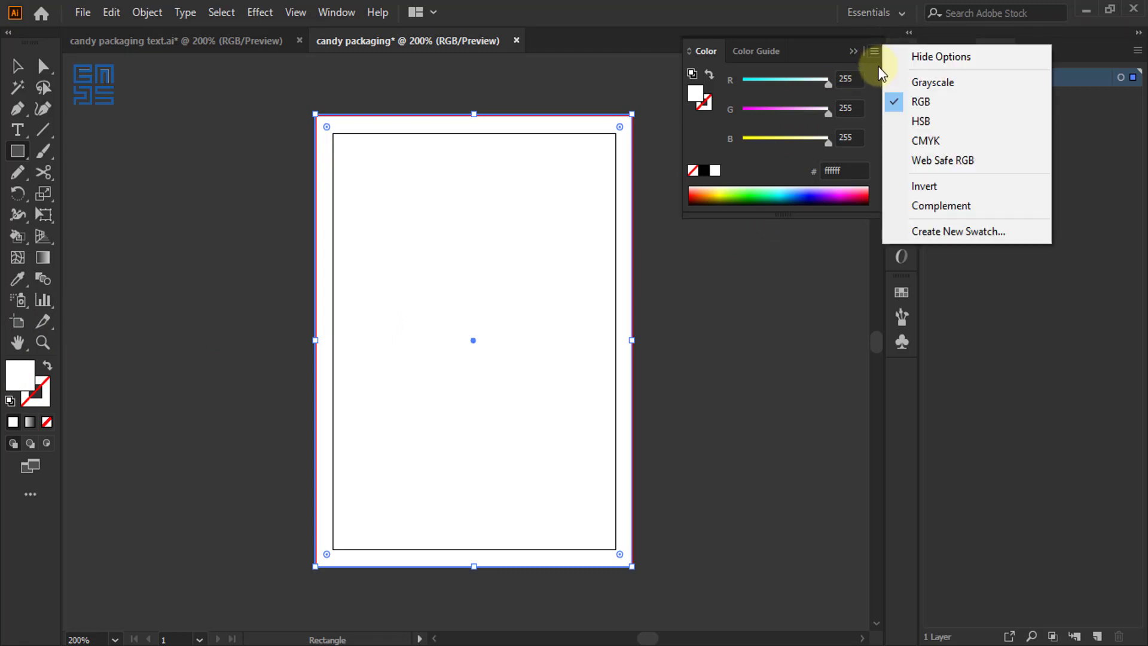
left_click(915, 126)
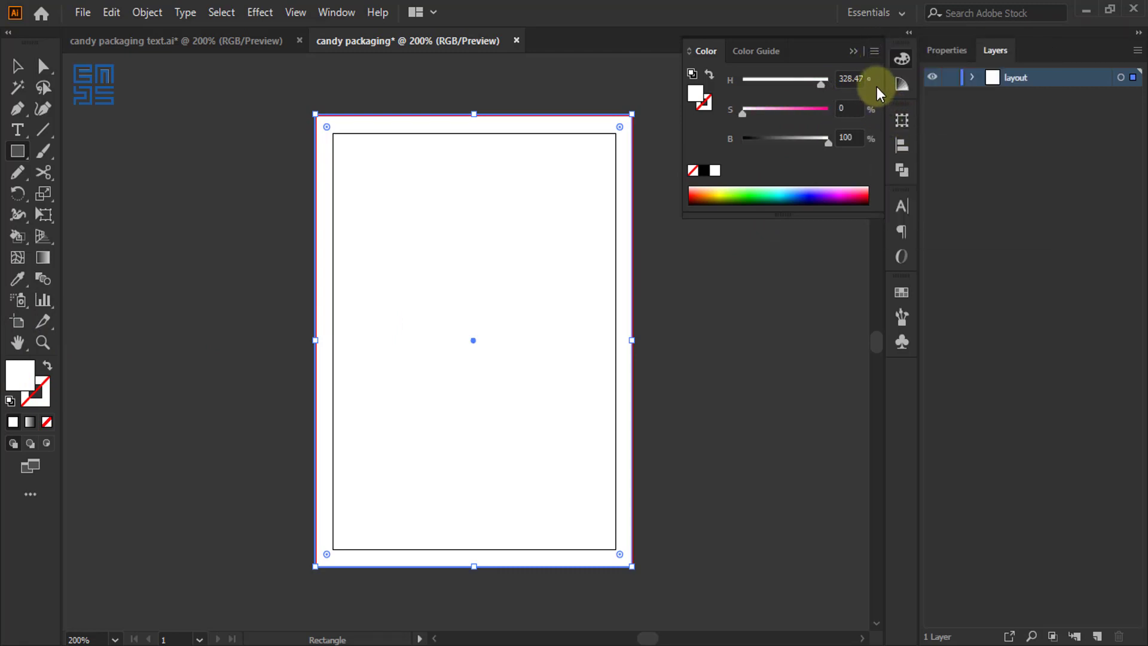
left_click(873, 51)
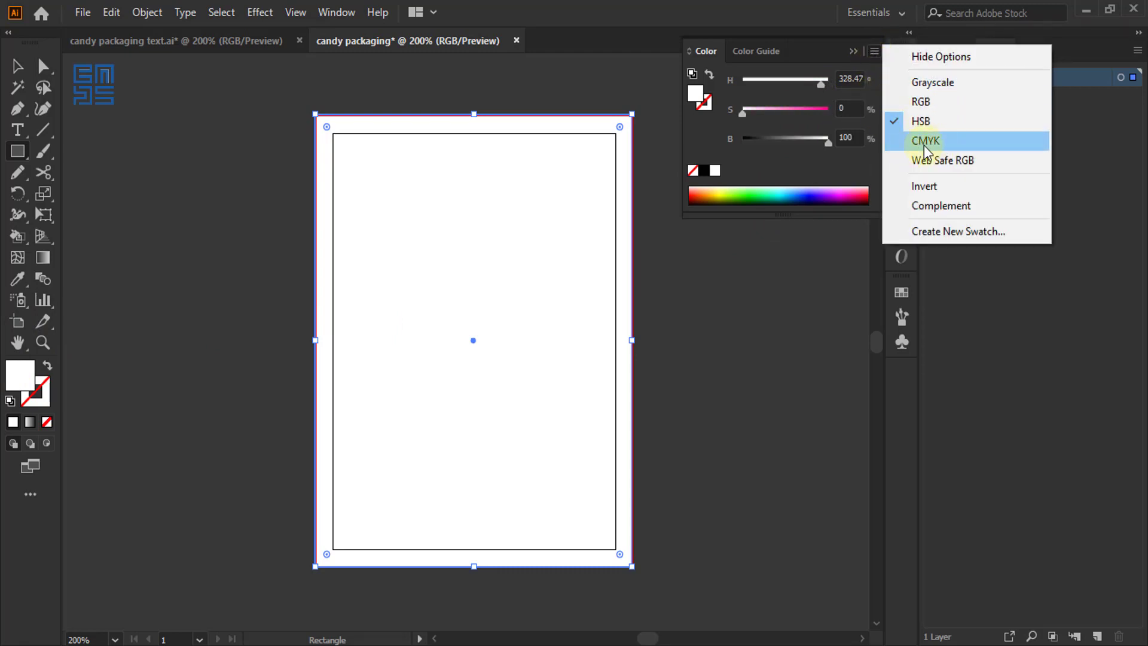
left_click(802, 21)
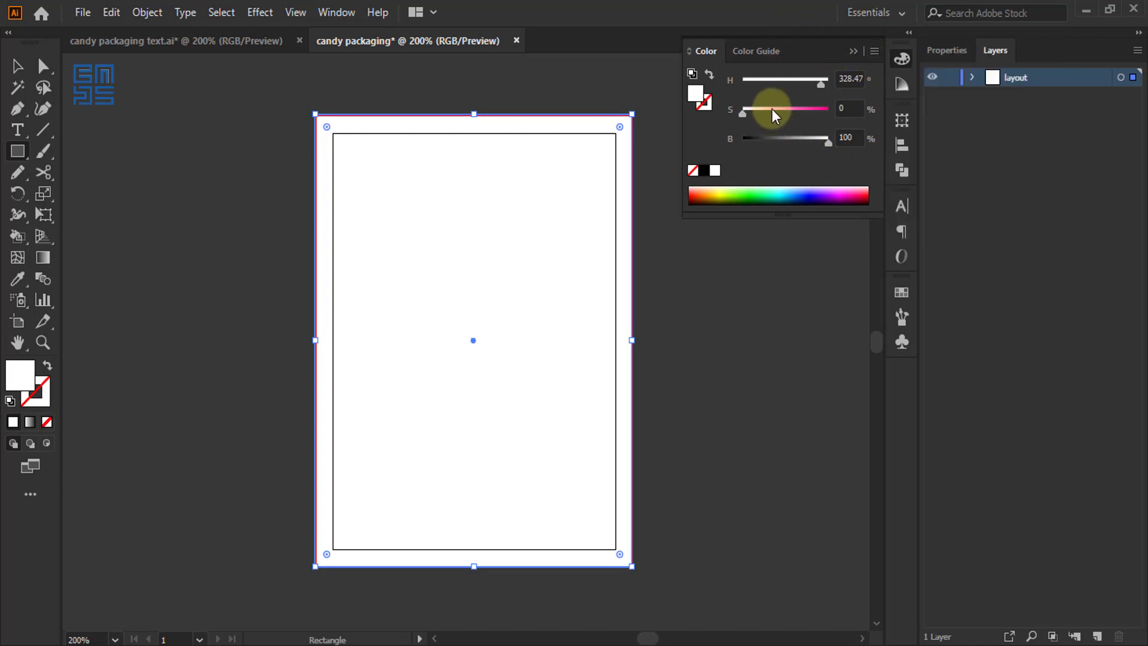
left_click_drag(770, 114, 806, 84)
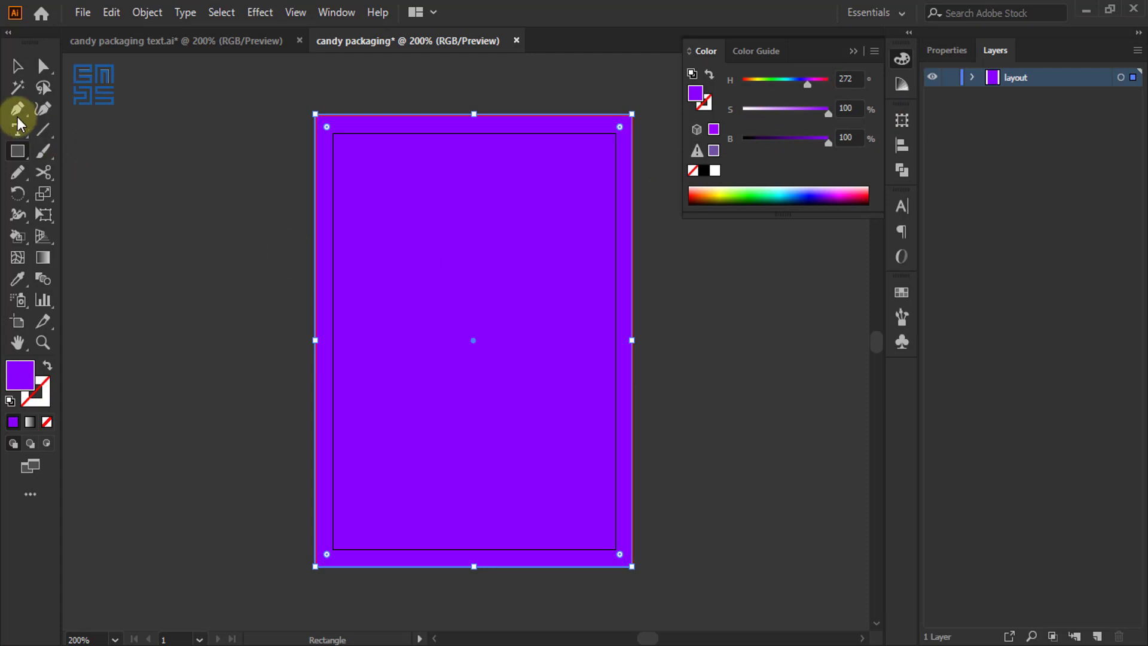
Rename the purple rectangle inside the layout layer as "BG"
left_click(17, 65)
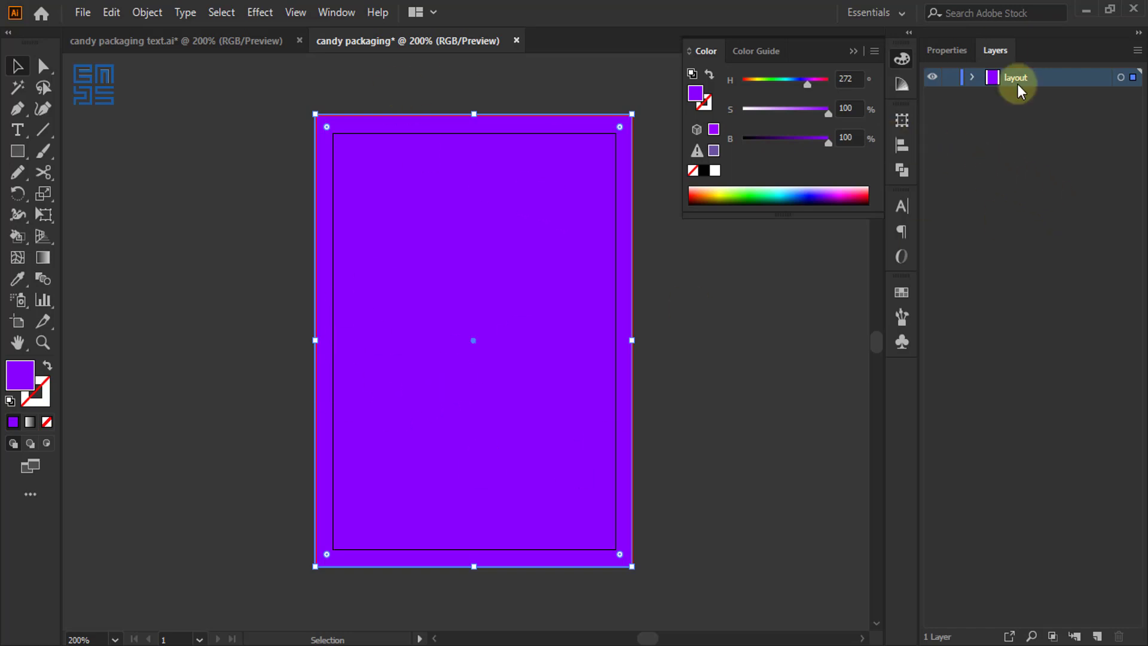
left_click(973, 77)
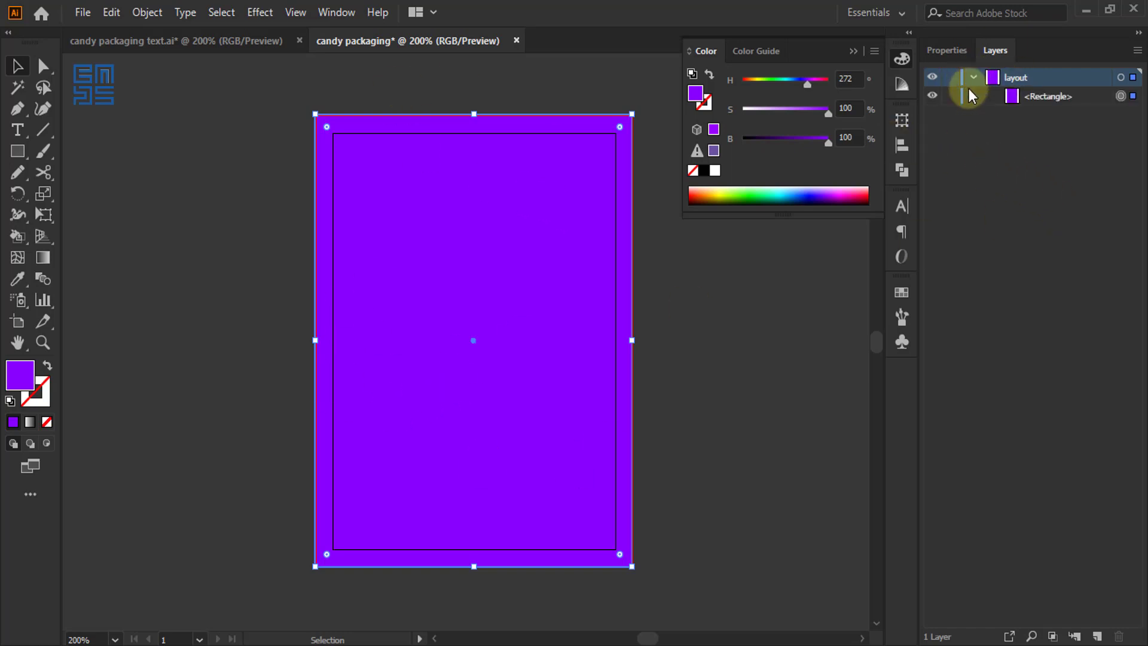
double_click(1054, 97)
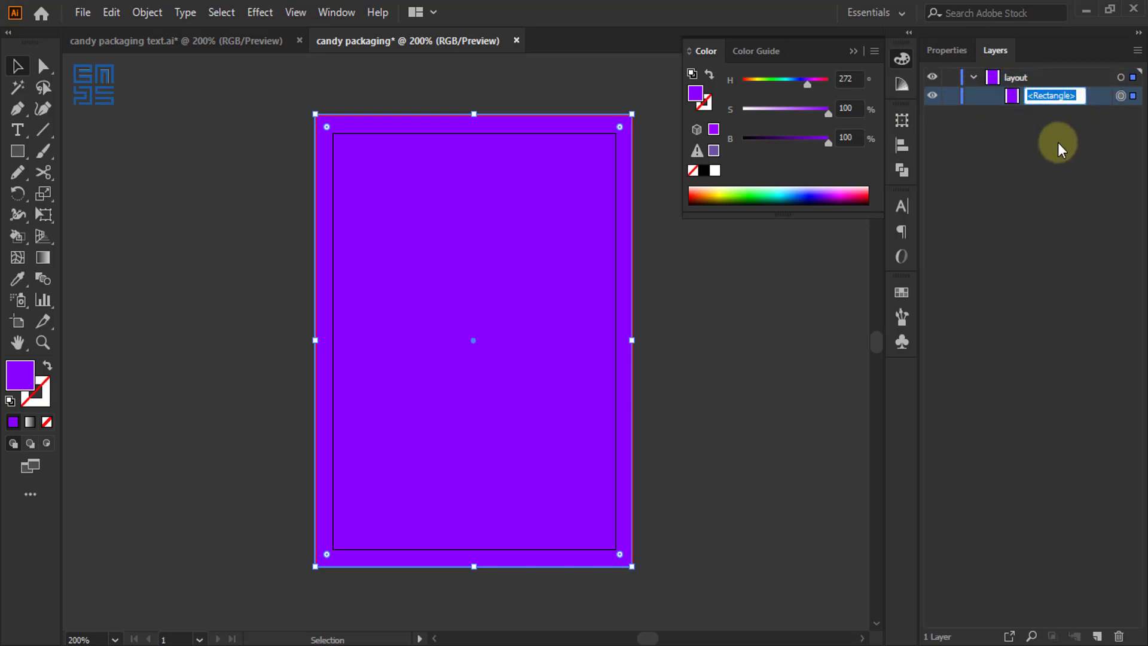
type("BG")
key("Return")
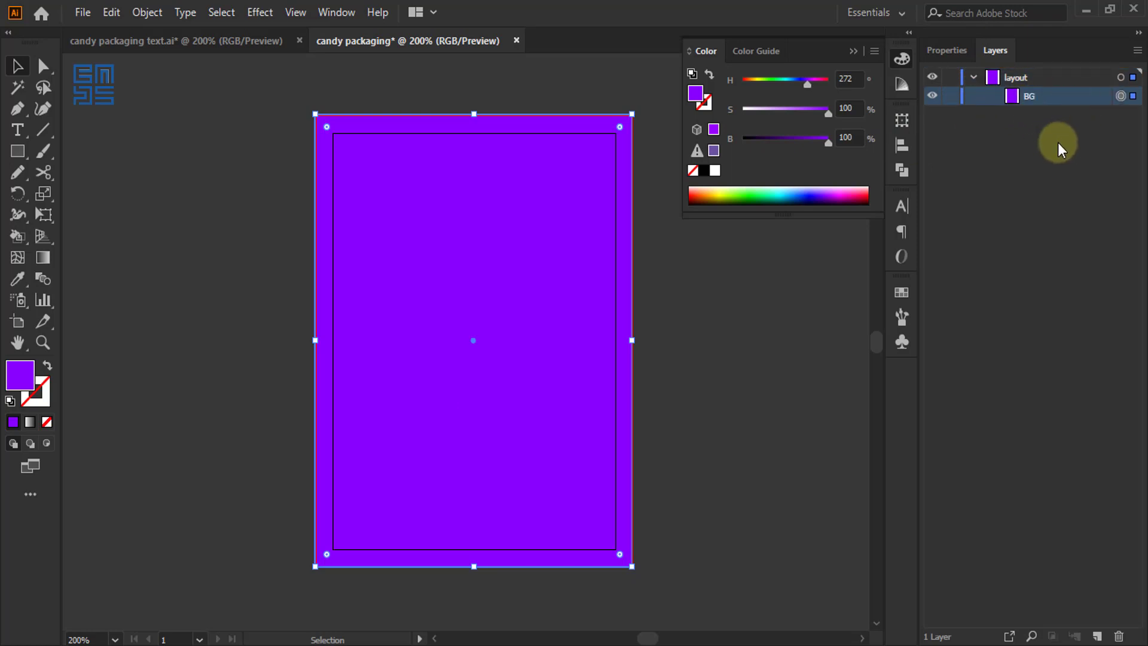
Create an inset copy of the BG rectangle with Offset Path, using an offset of -3 mm and Miter joins
scroll(351, 109, "up", 4)
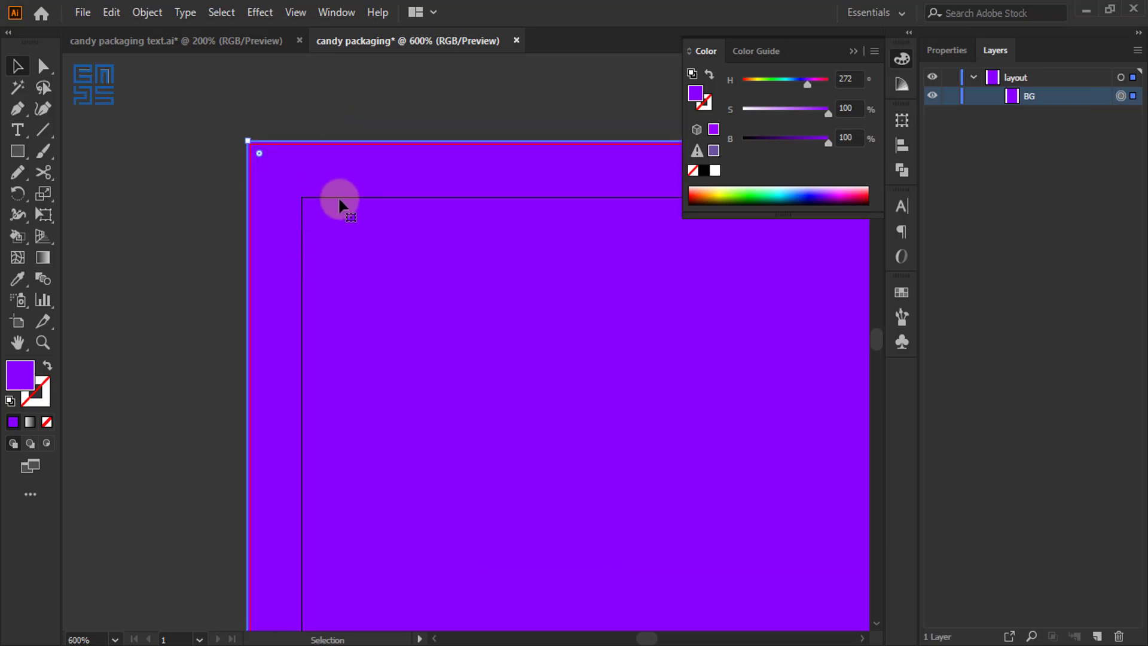
scroll(315, 199, "up", 2)
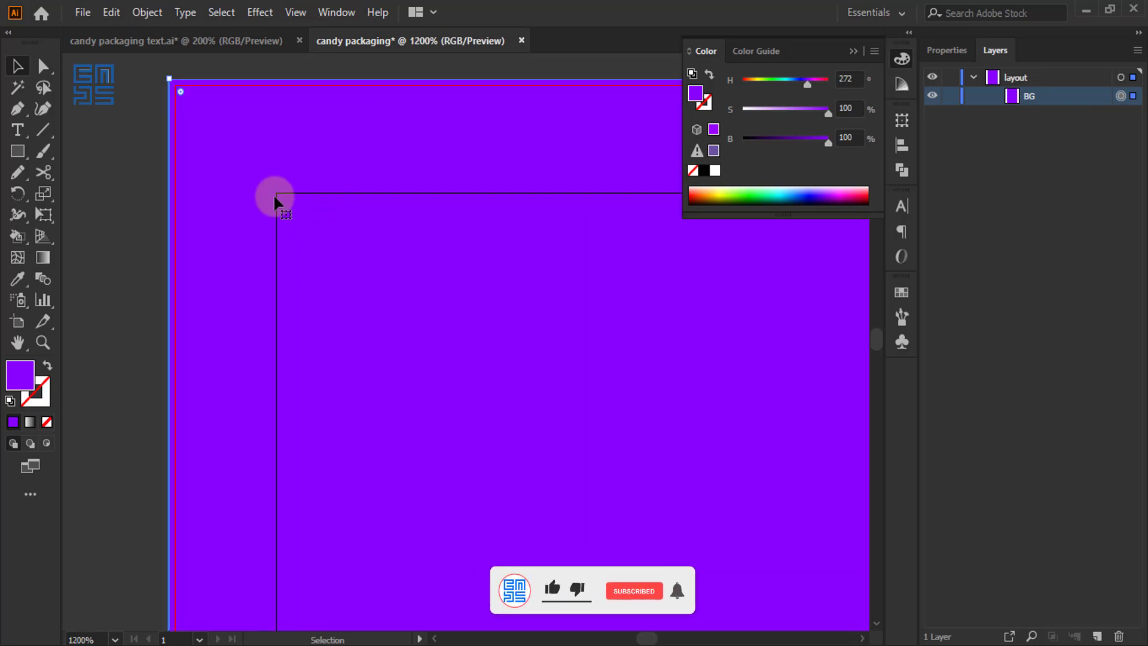
scroll(307, 190, "down", 2)
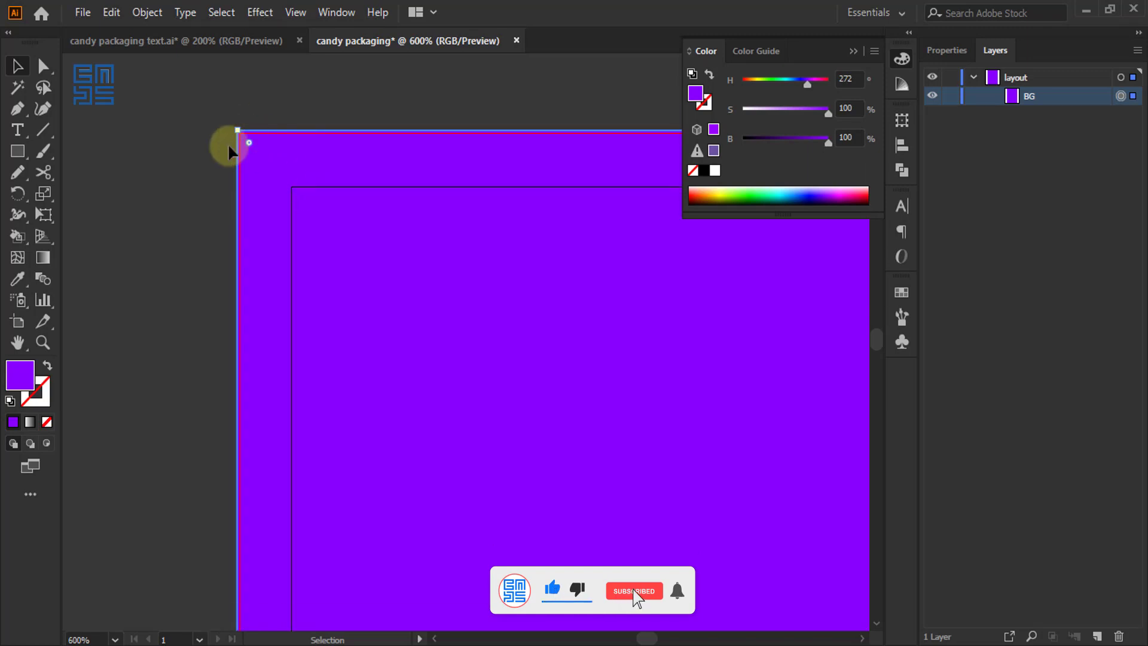
scroll(290, 139, "down", 2)
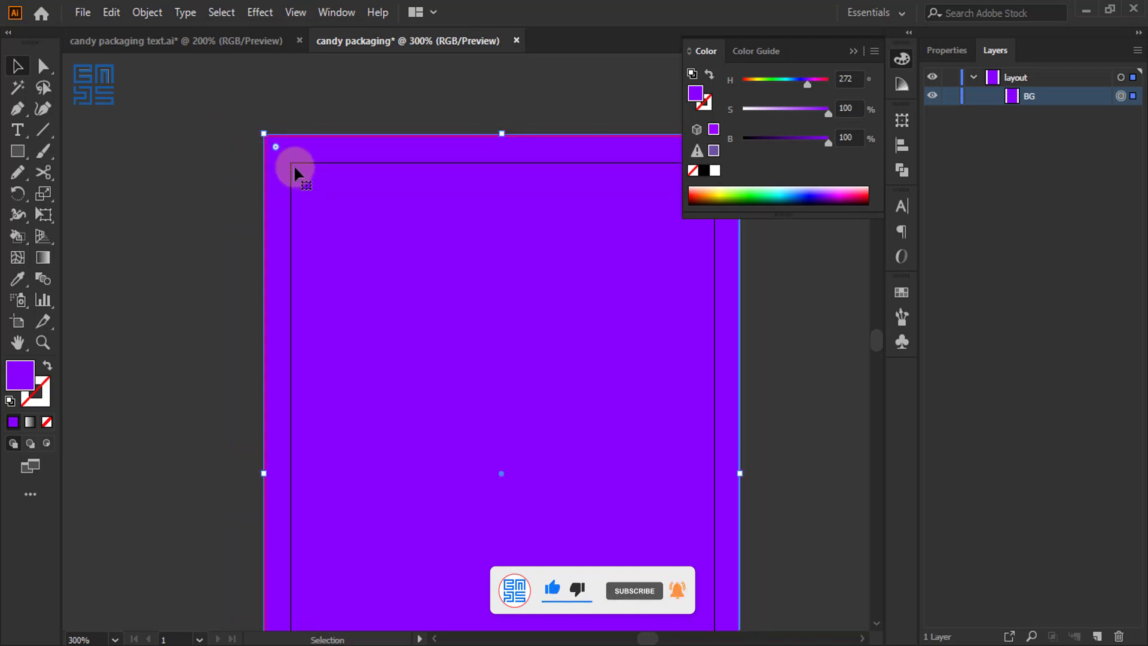
scroll(326, 109, "down", 1)
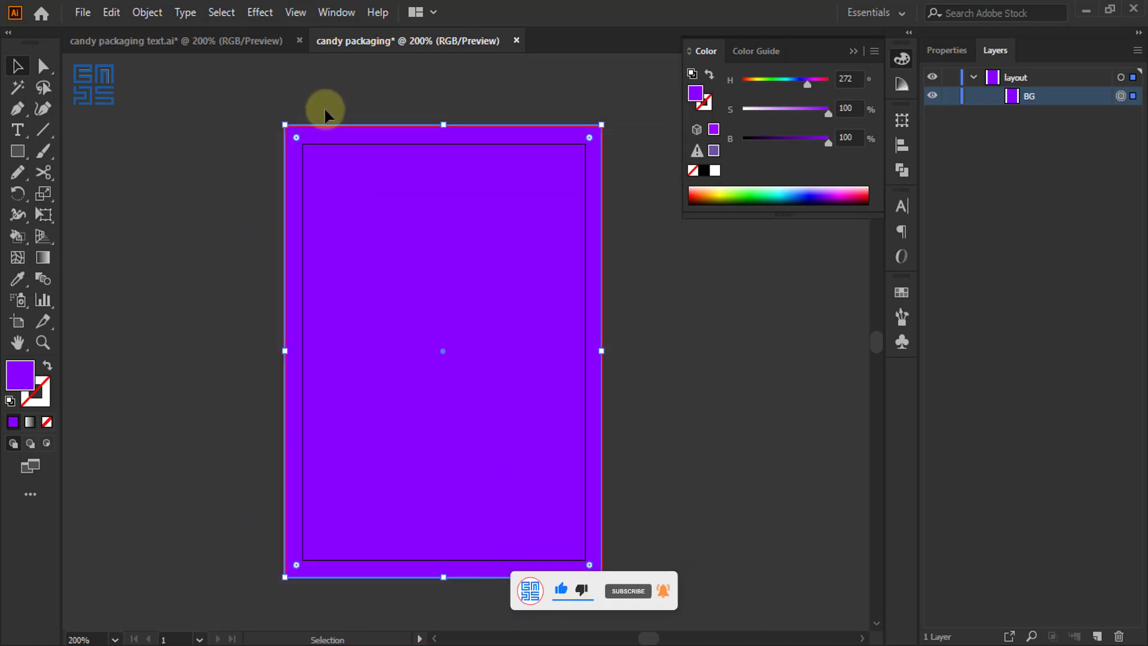
left_click(155, 12)
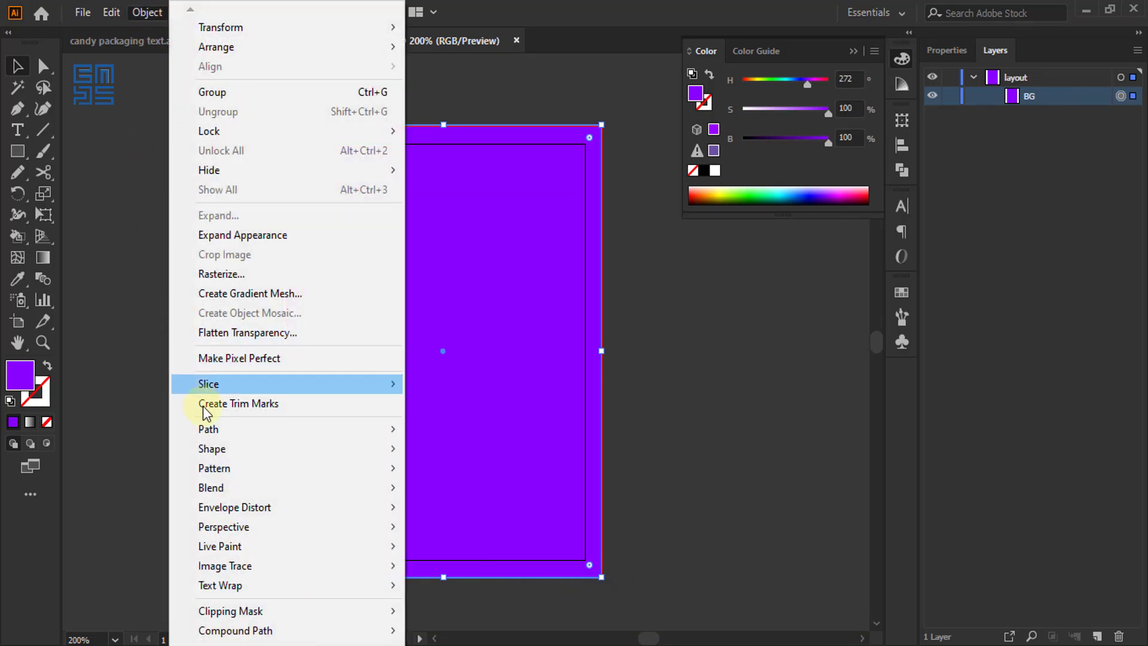
mouse_move(236, 433)
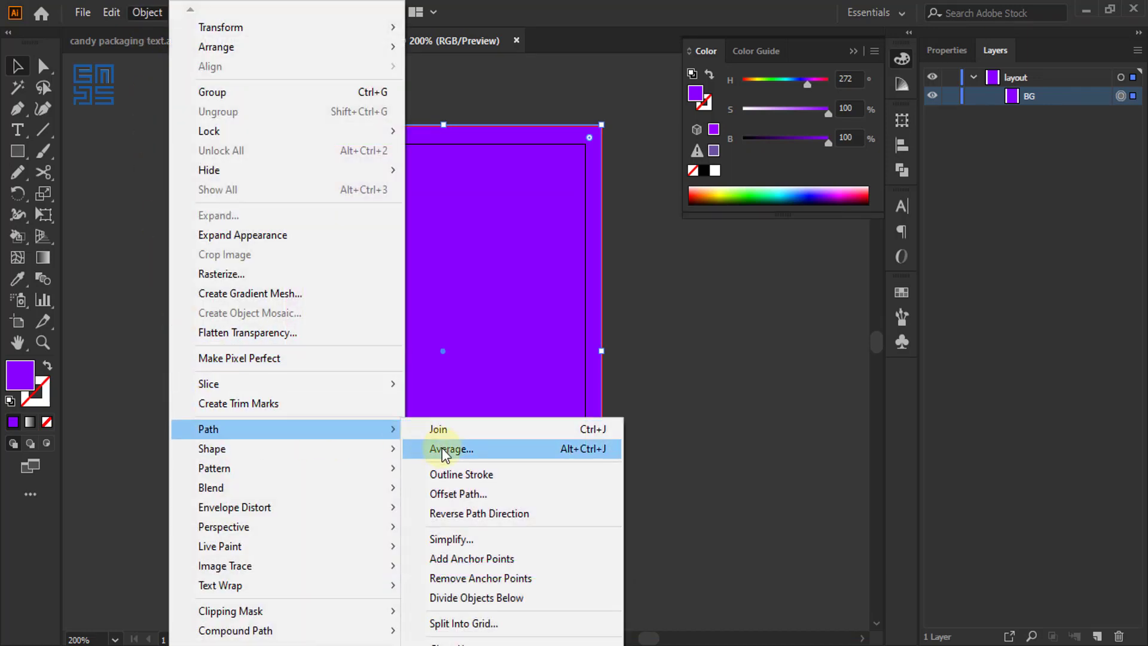
left_click(455, 494)
left_click(626, 346)
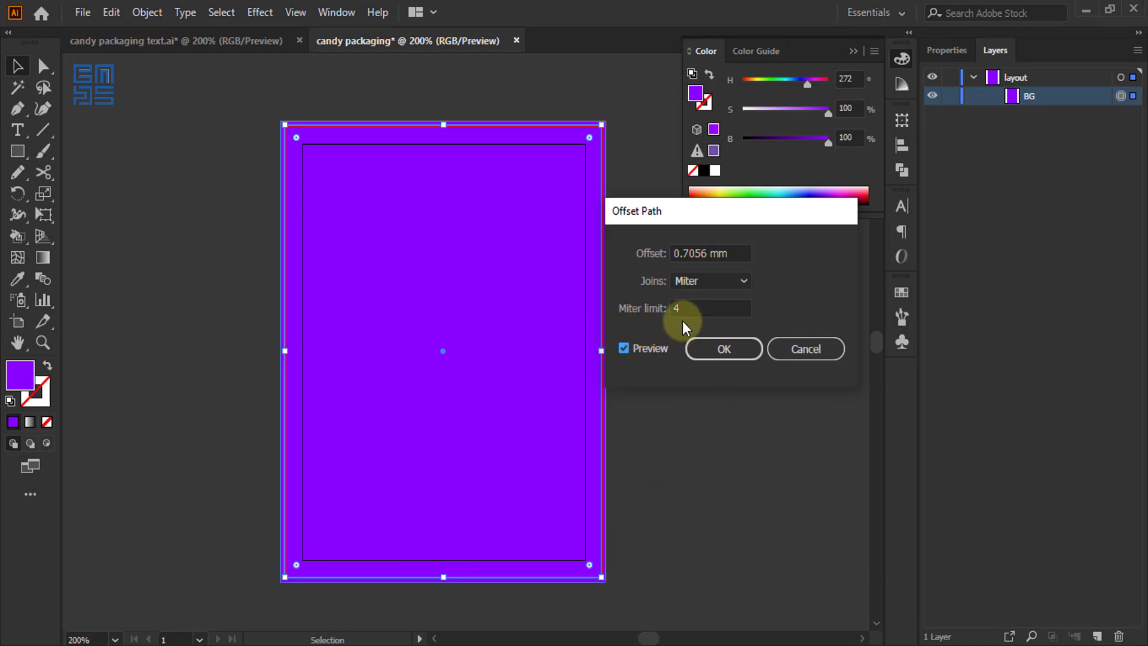
double_click(693, 253)
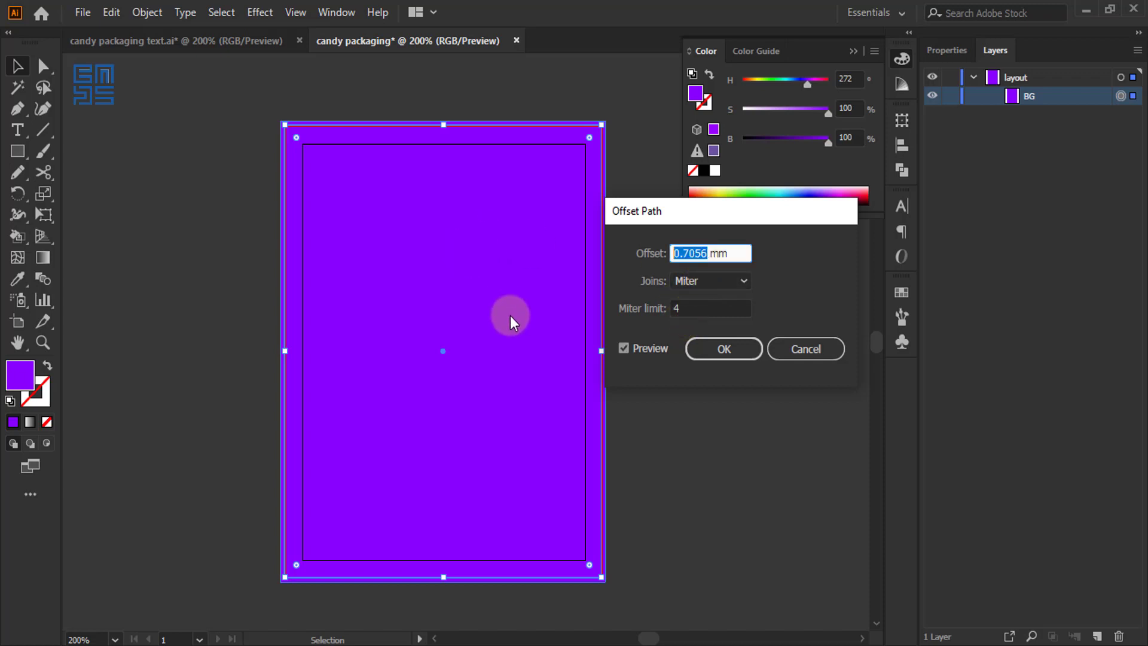
type("-3")
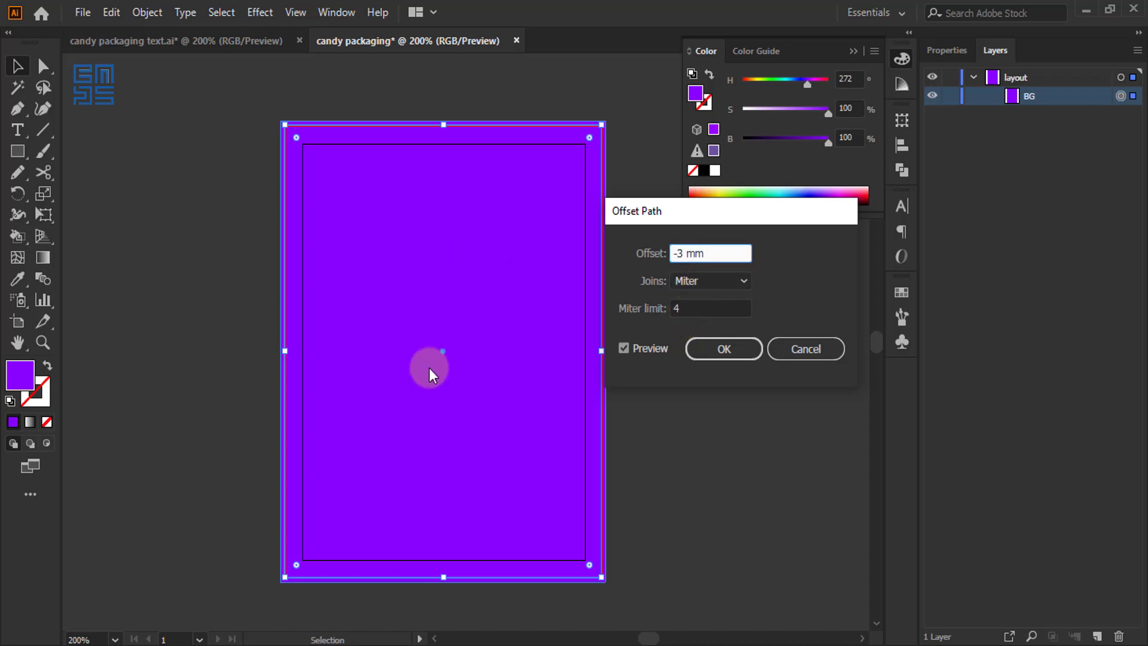
left_click(721, 352)
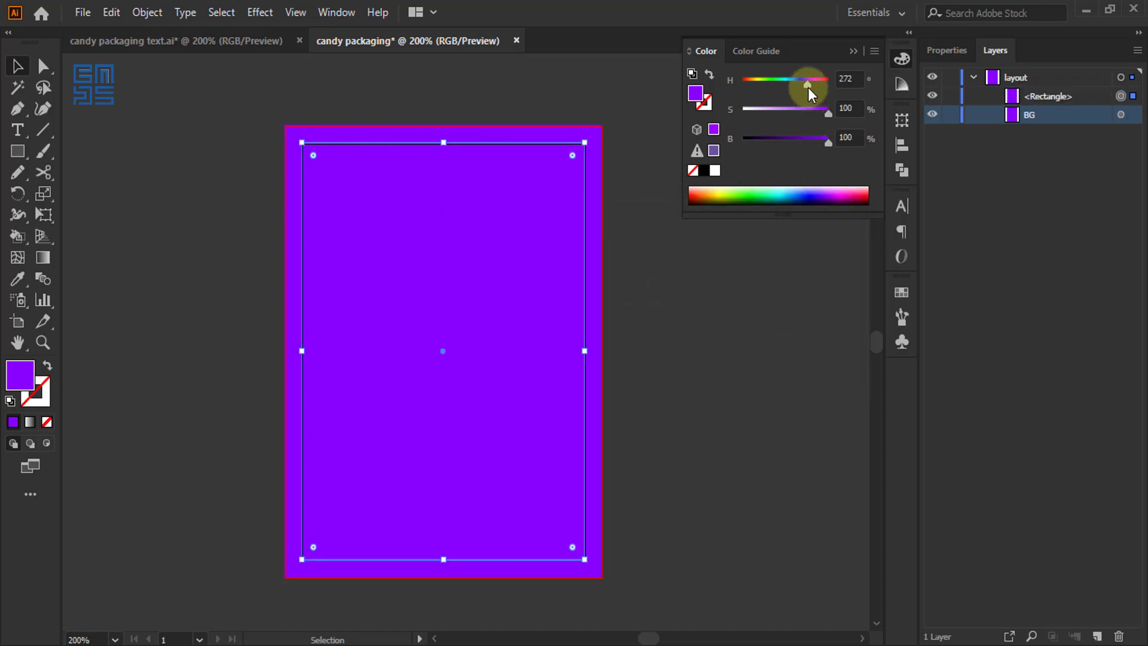
Fill the inset rectangle with cyan at hue 187.06, and check the size notes in the candy packaging text document
left_click_drag(808, 87, 787, 91)
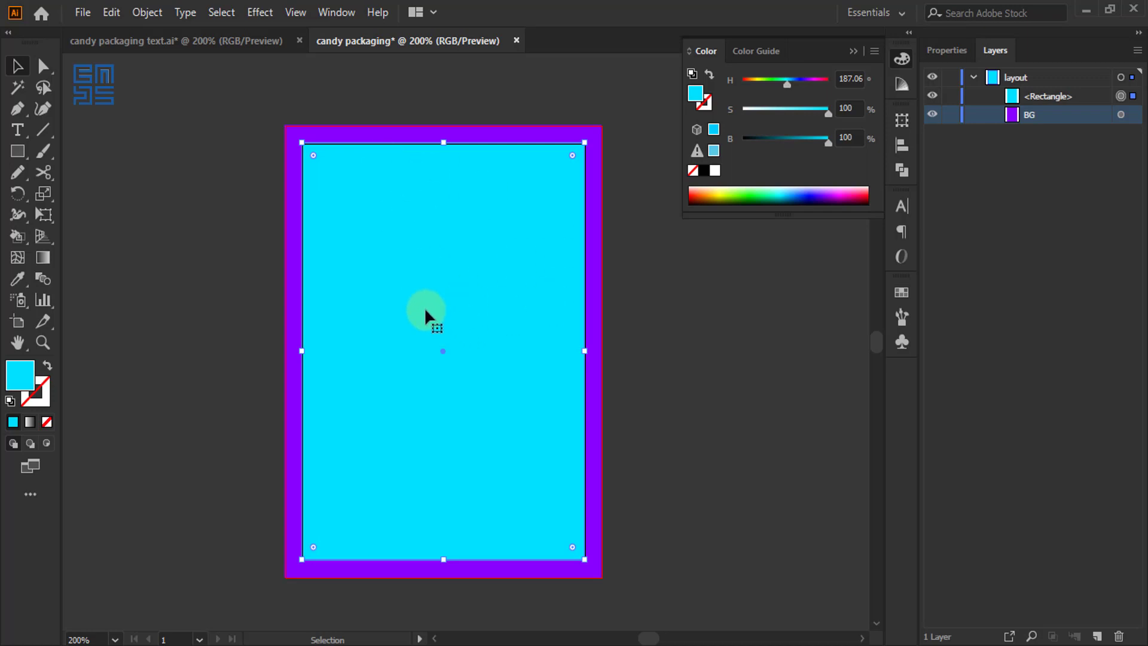
left_click(205, 42)
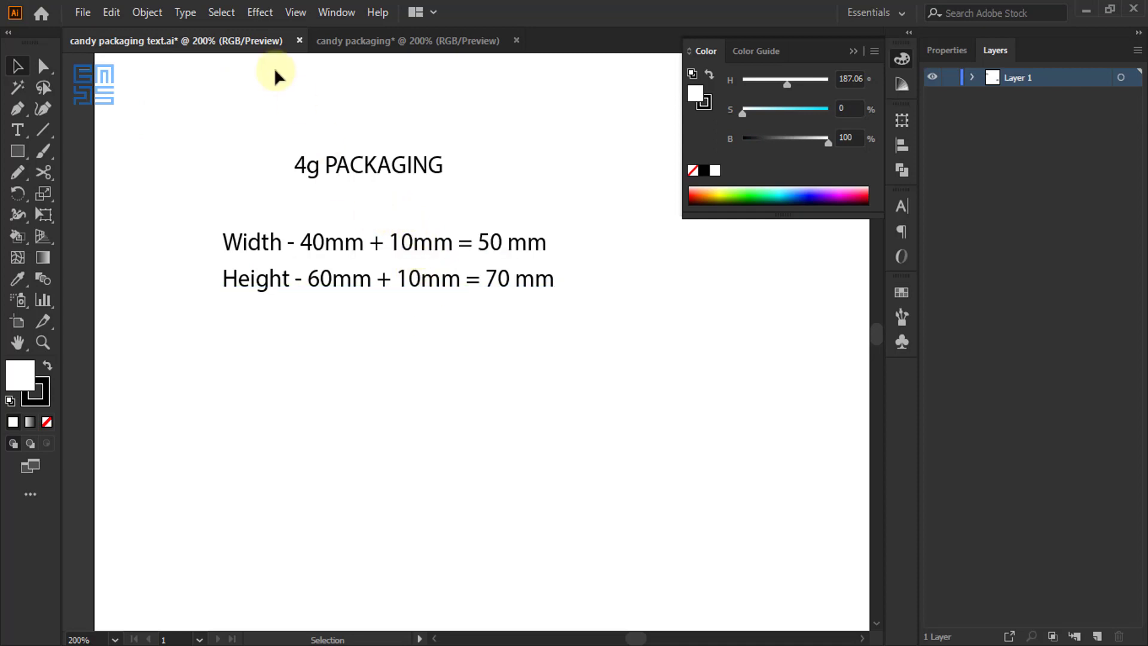
left_click(407, 40)
left_click(360, 245)
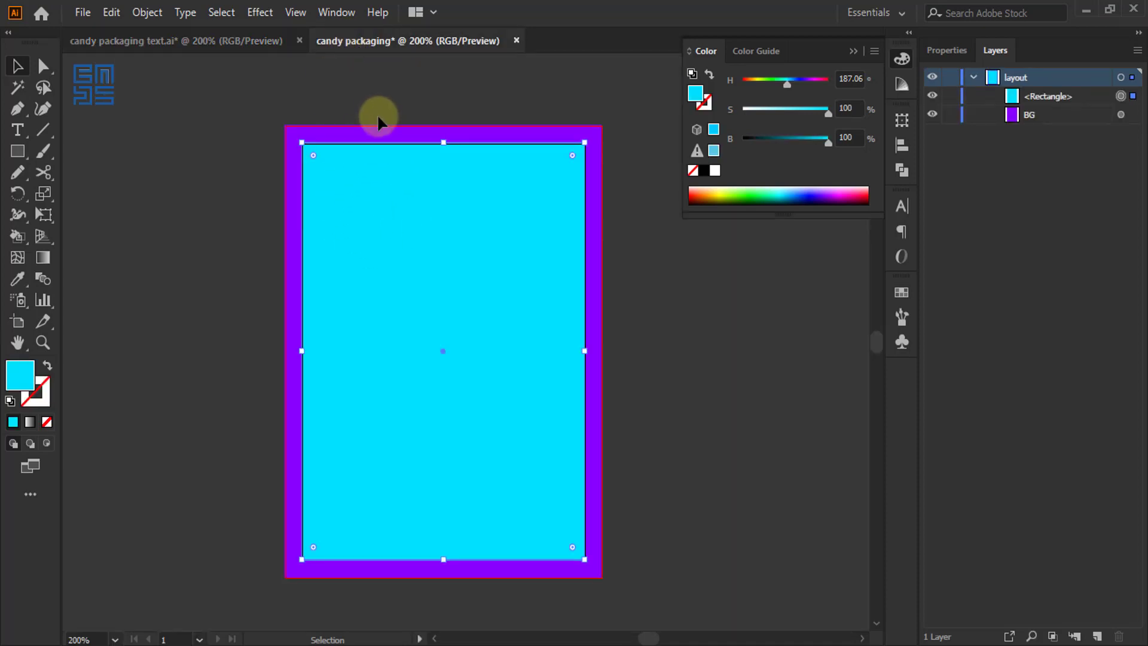
scroll(377, 114, "up", 2)
scroll(307, 159, "up", 1)
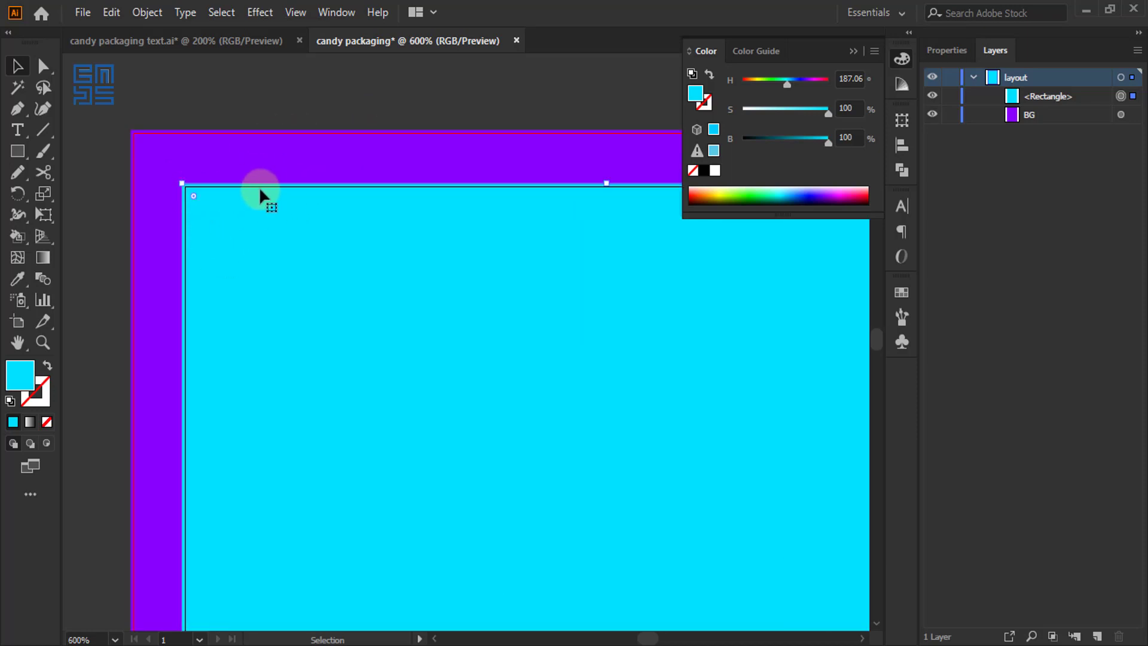
scroll(333, 174, "down", 3)
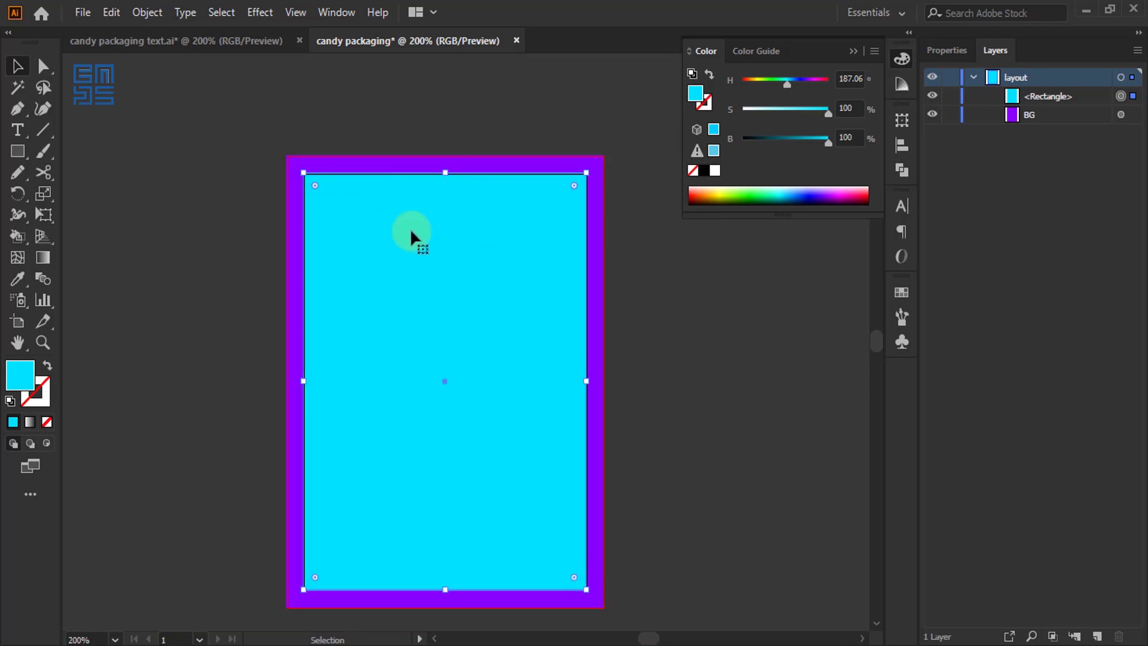
Paste a copy of the cyan rectangle in front of it and recolor the copy green with hue 131.06
left_click(112, 12)
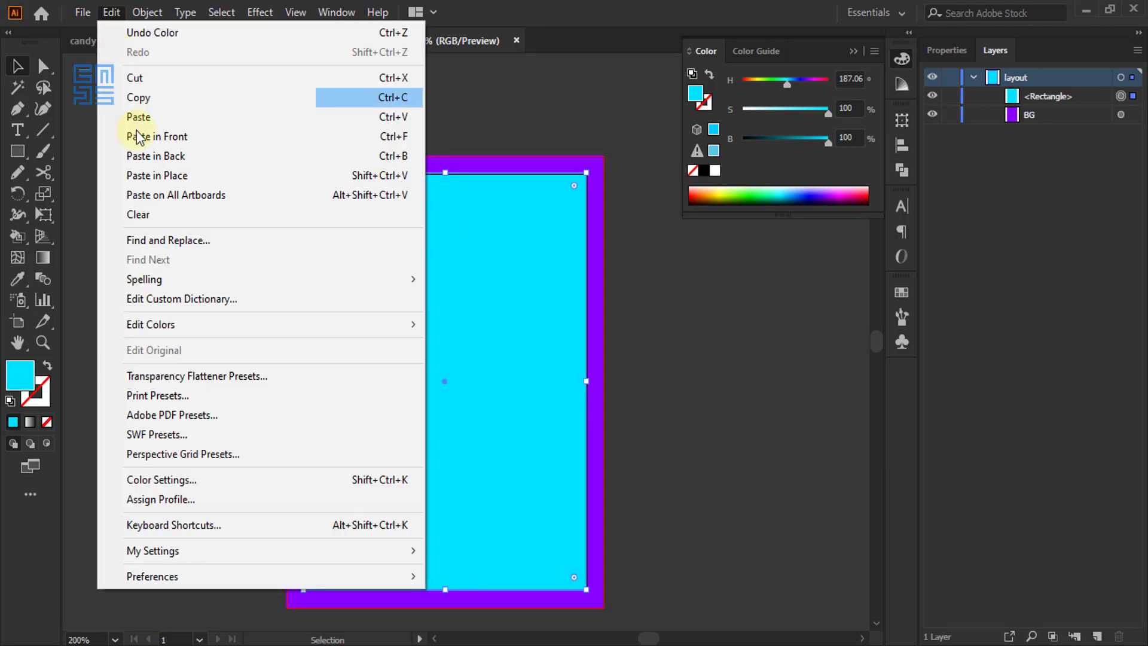
left_click(138, 97)
left_click(111, 12)
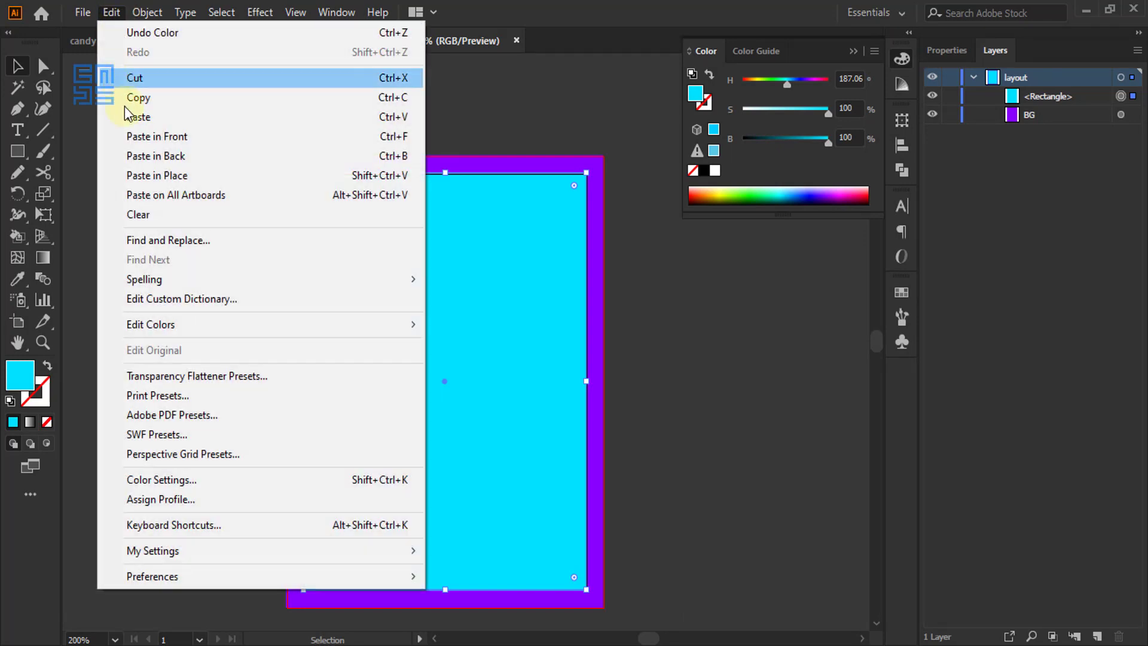
left_click(145, 155)
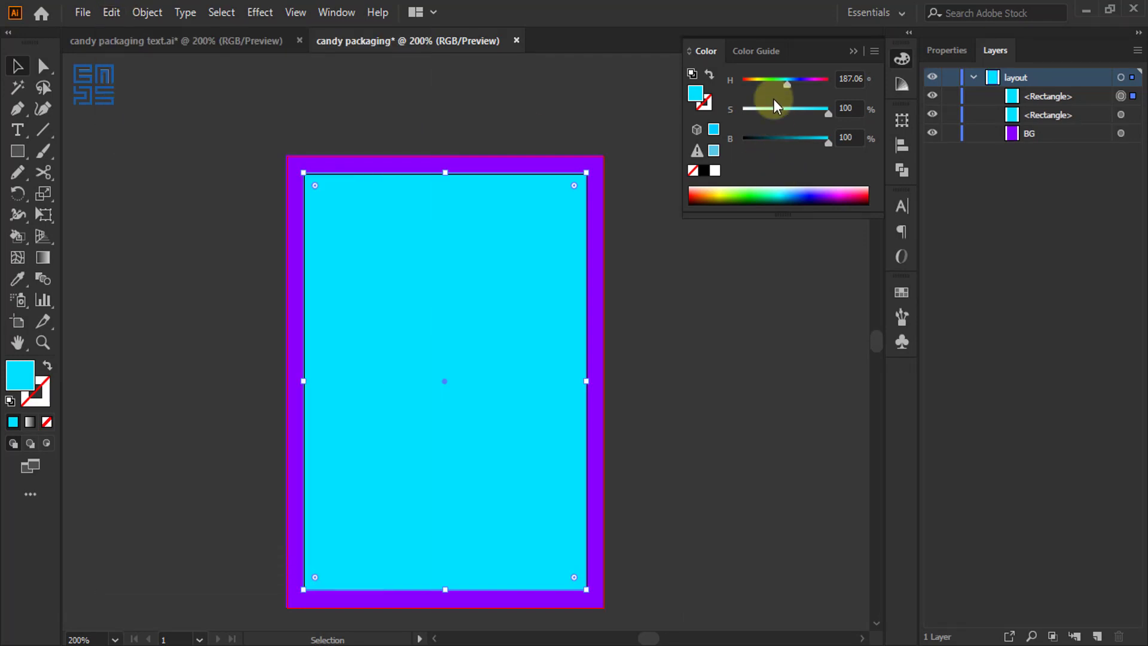
left_click_drag(786, 87, 774, 84)
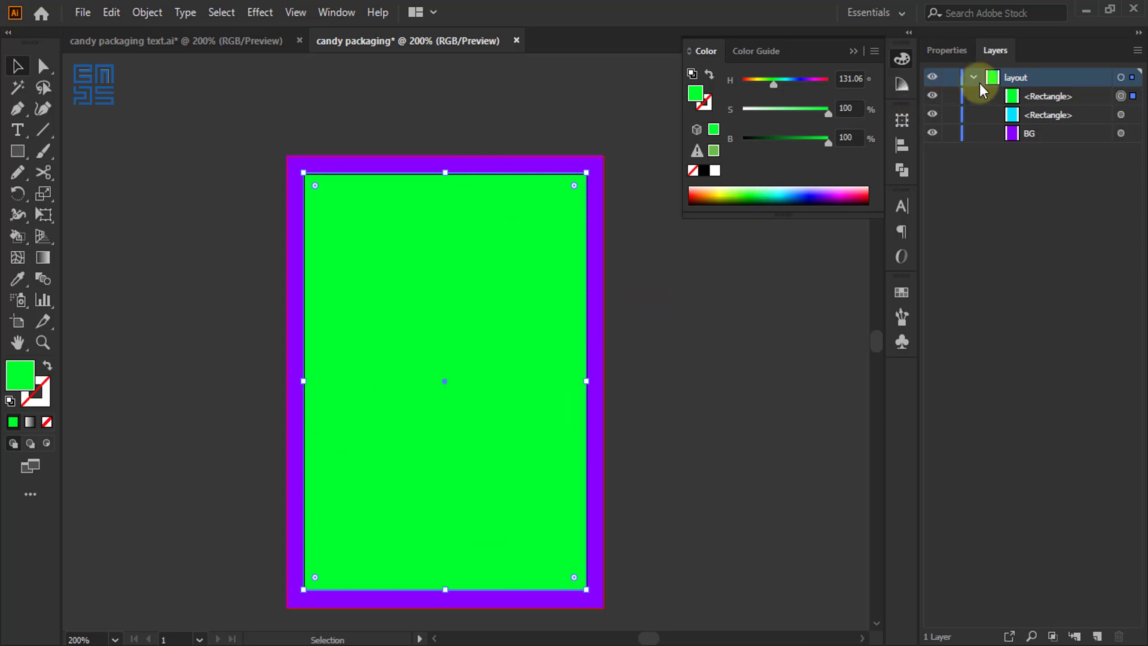
Resize the green rectangle to a width of 40.092 mm and a height of 60.2 mm
left_click(949, 51)
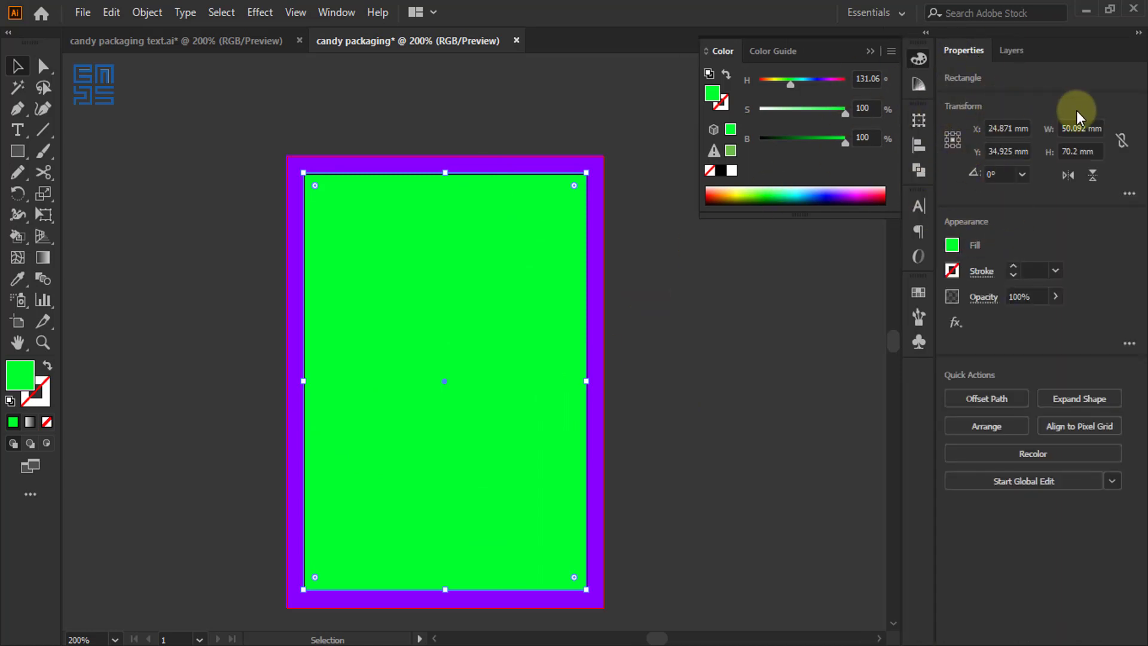
left_click(330, 14)
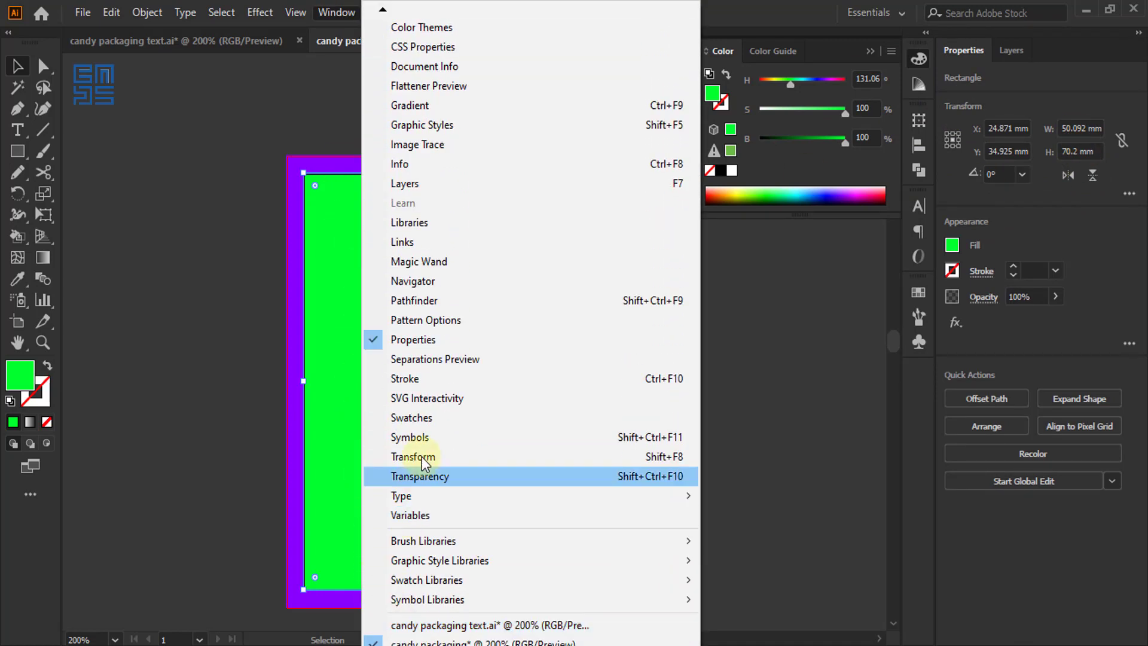
left_click(423, 460)
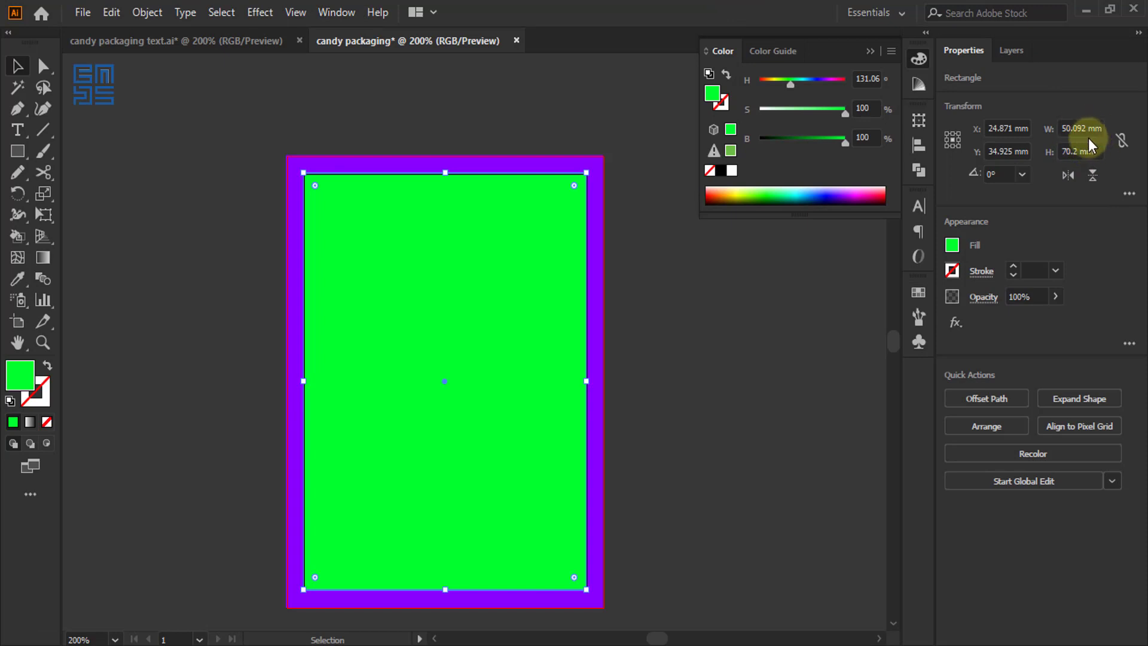
left_click_drag(1071, 129, 1024, 135)
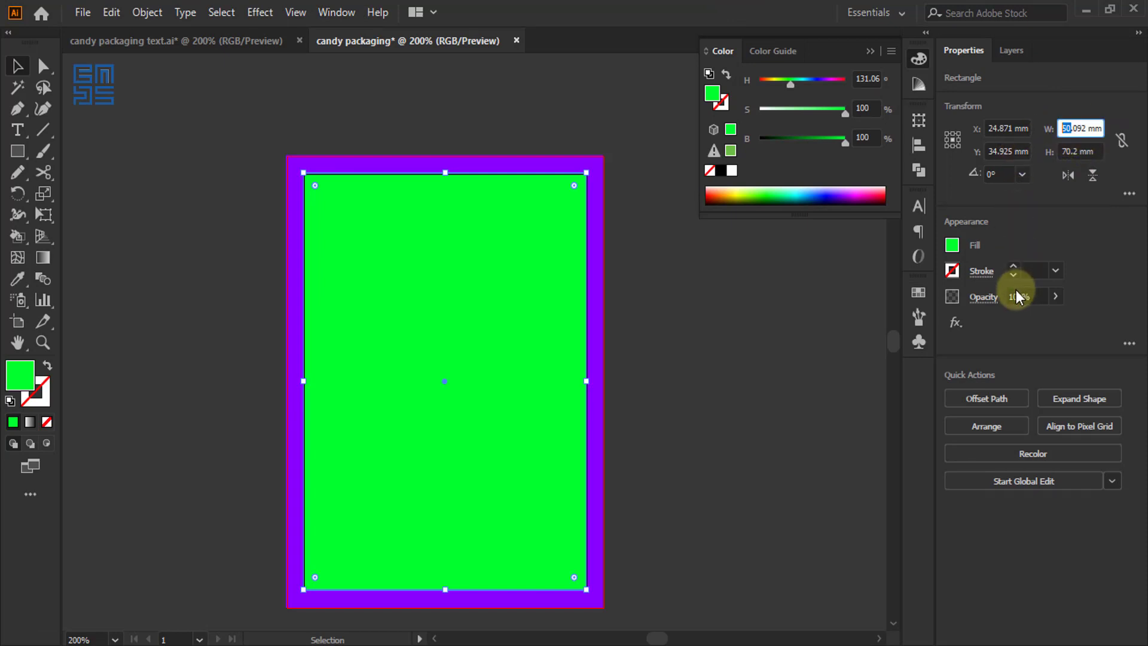
type("40")
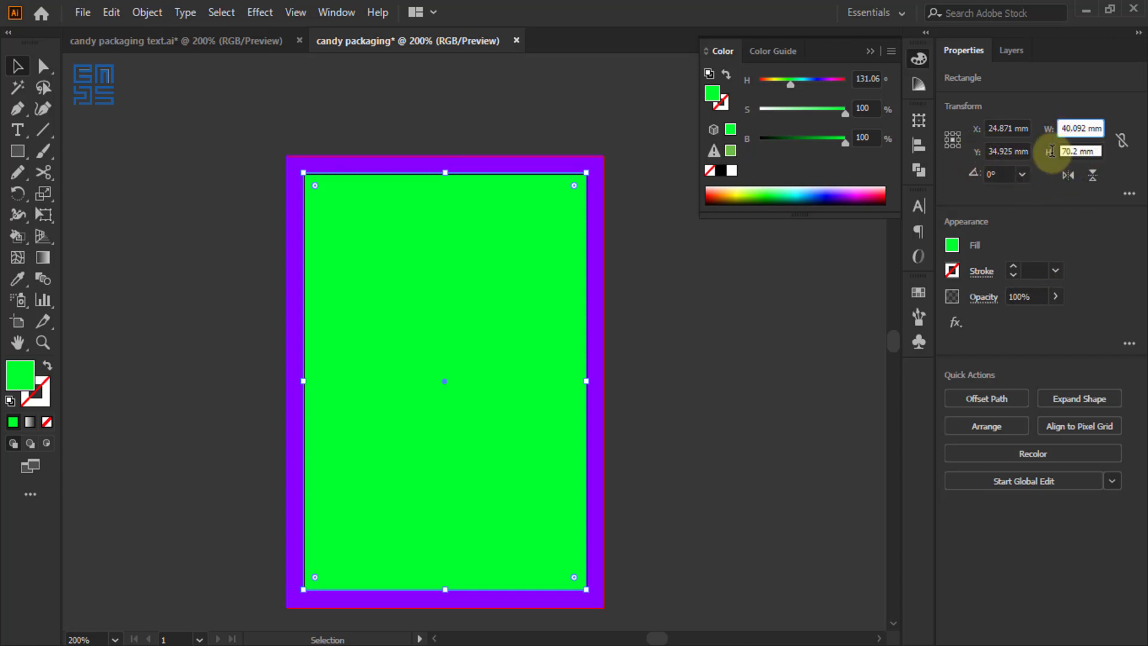
key("Tab")
type("60")
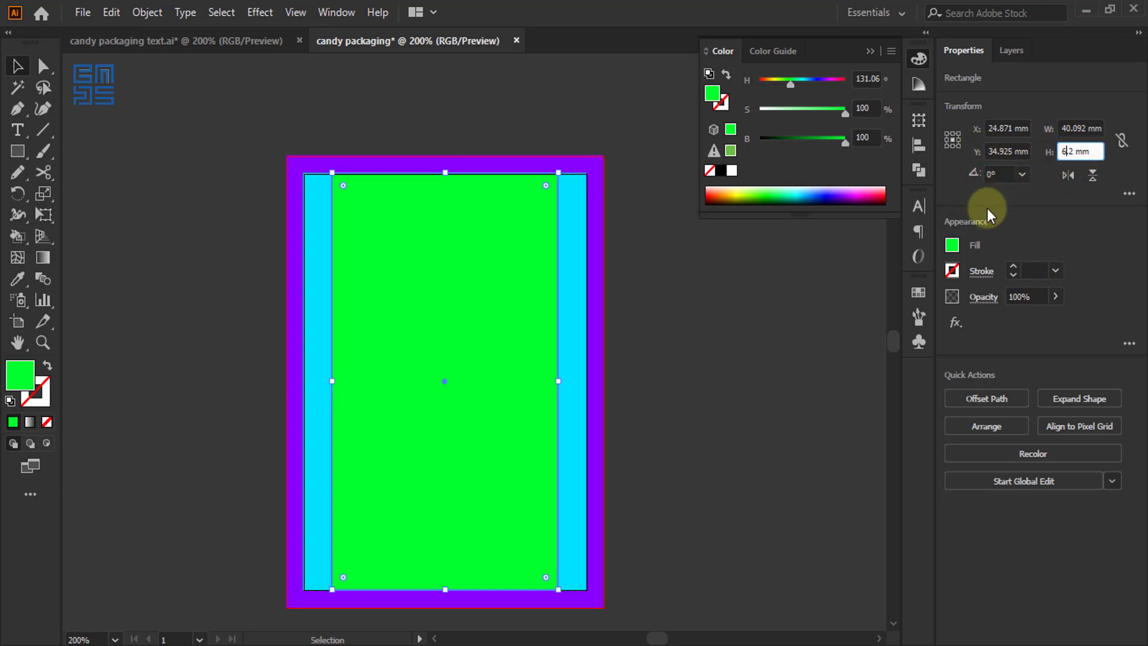
key("Return")
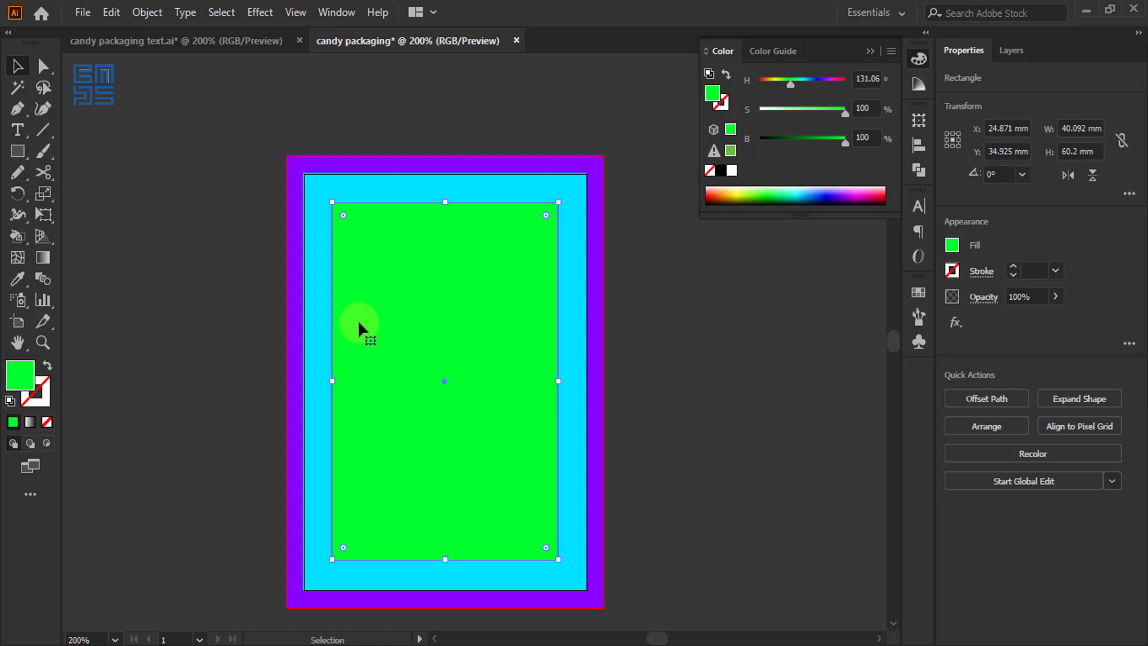
Create an inset copy of the green rectangle with Offset Path at -2 mm, and recolor the copy yellow with hue 68
left_click(147, 12)
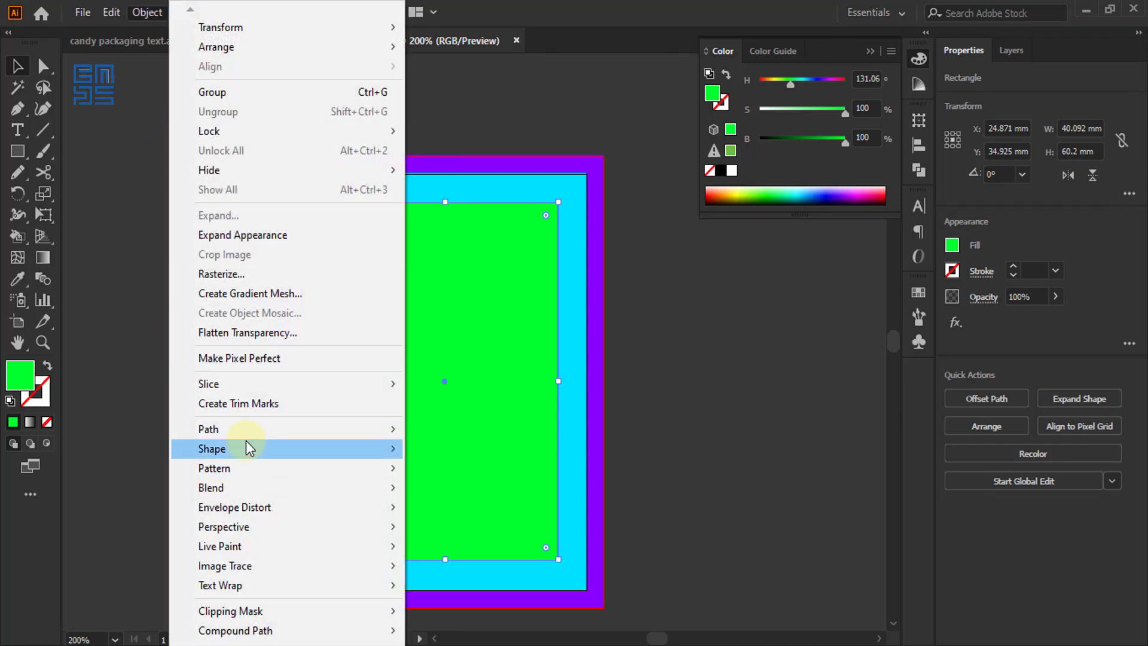
mouse_move(287, 428)
left_click(459, 493)
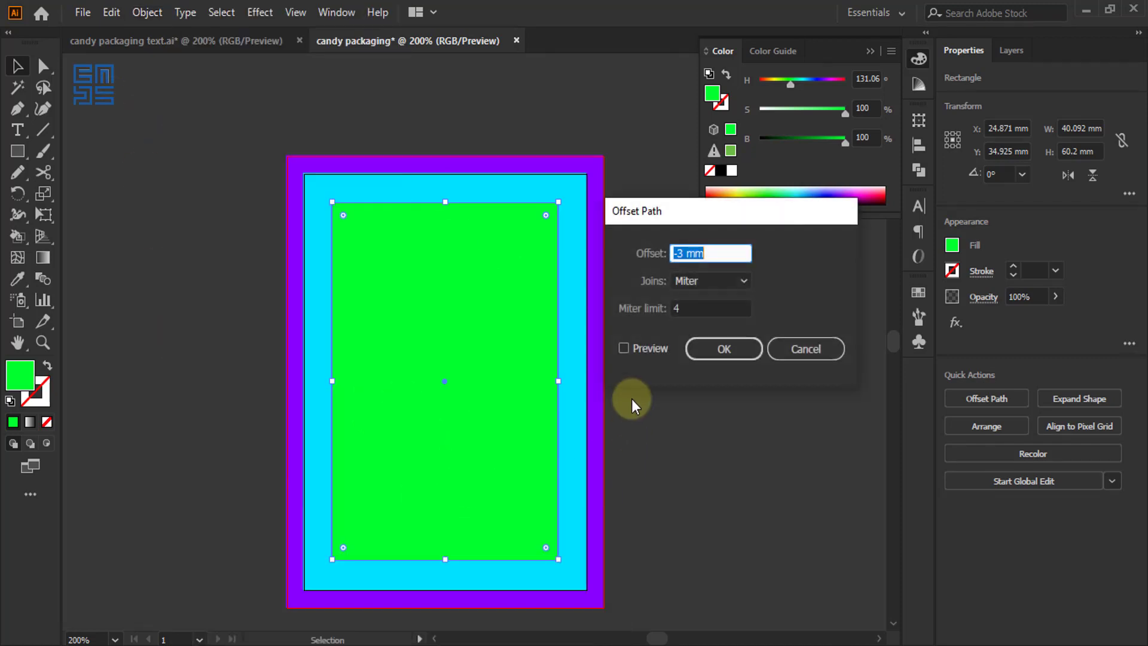
left_click(623, 348)
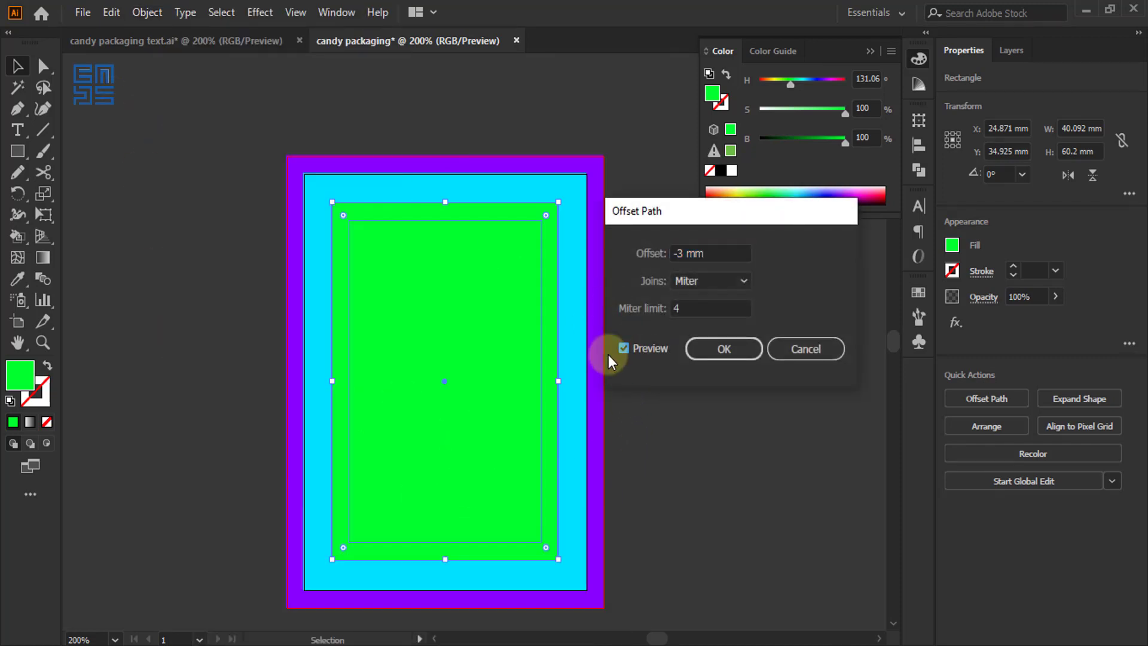
left_click(680, 251)
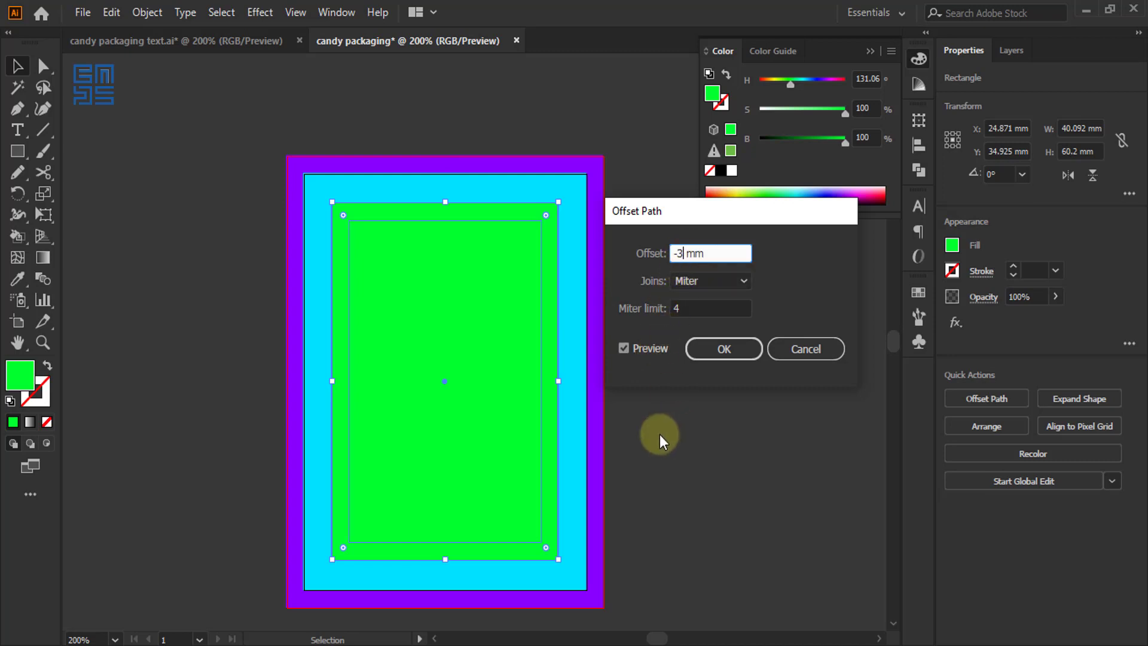
key("BackSpace")
type("2")
left_click(725, 352)
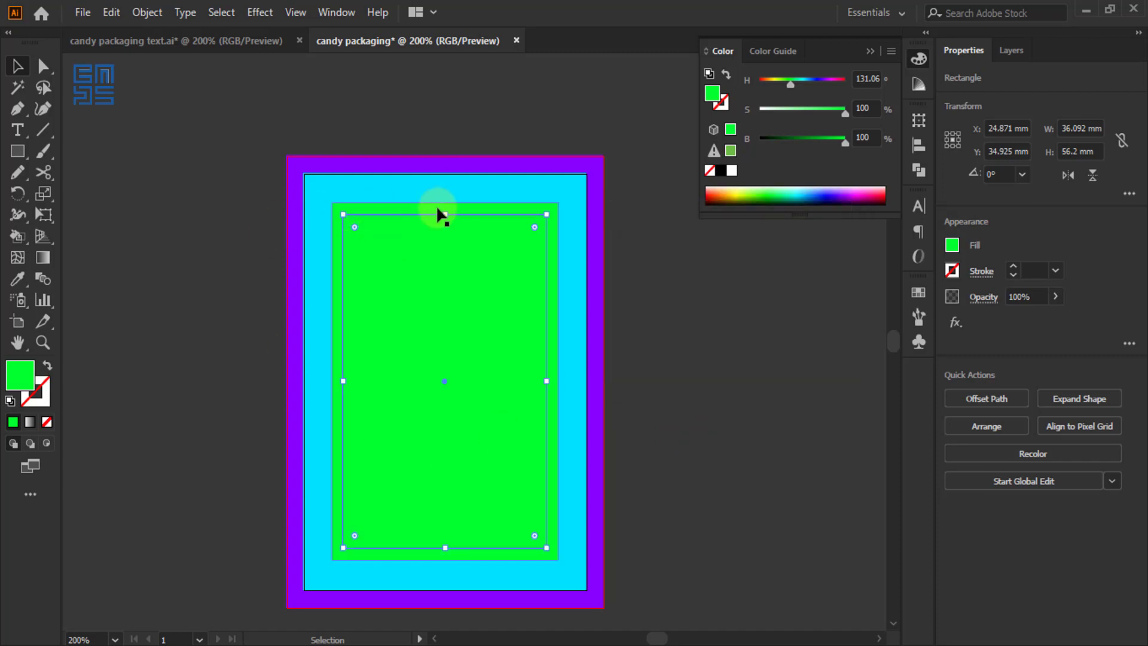
left_click_drag(791, 83, 776, 83)
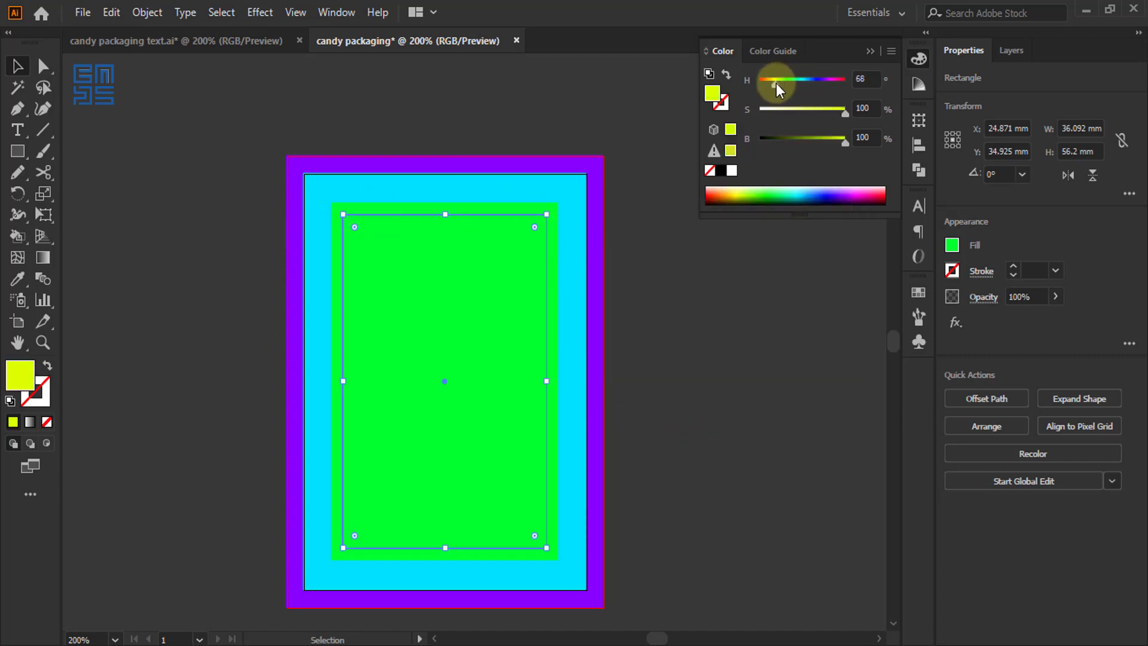
Convert the yellow rectangle and the green rectangle into guides
right_click(425, 295)
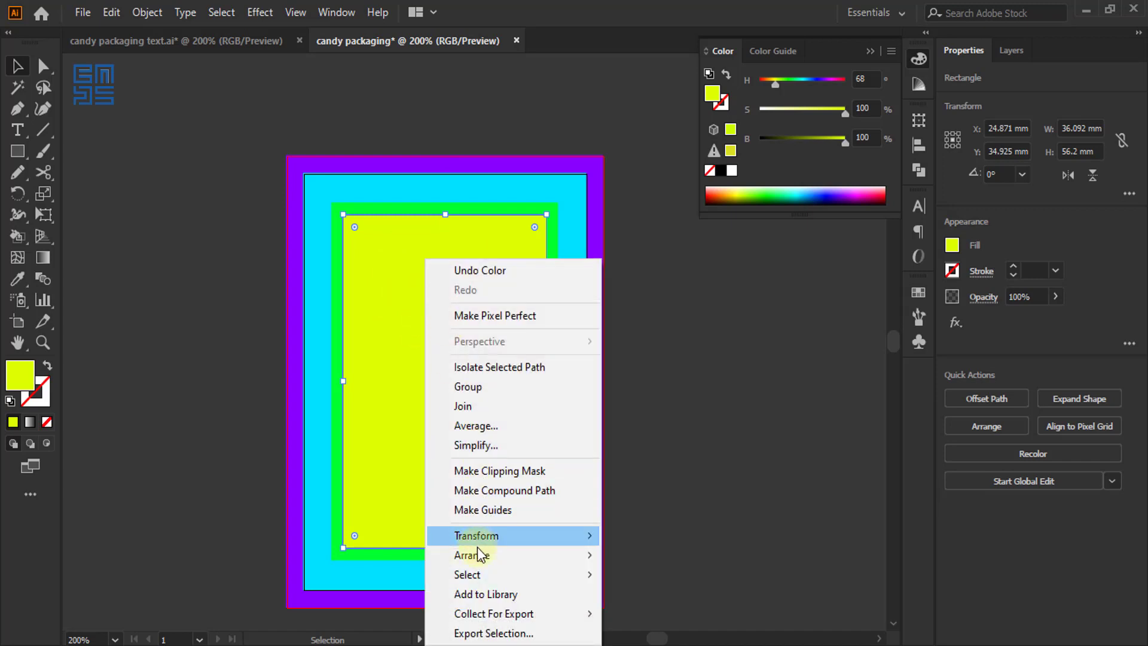
left_click(475, 511)
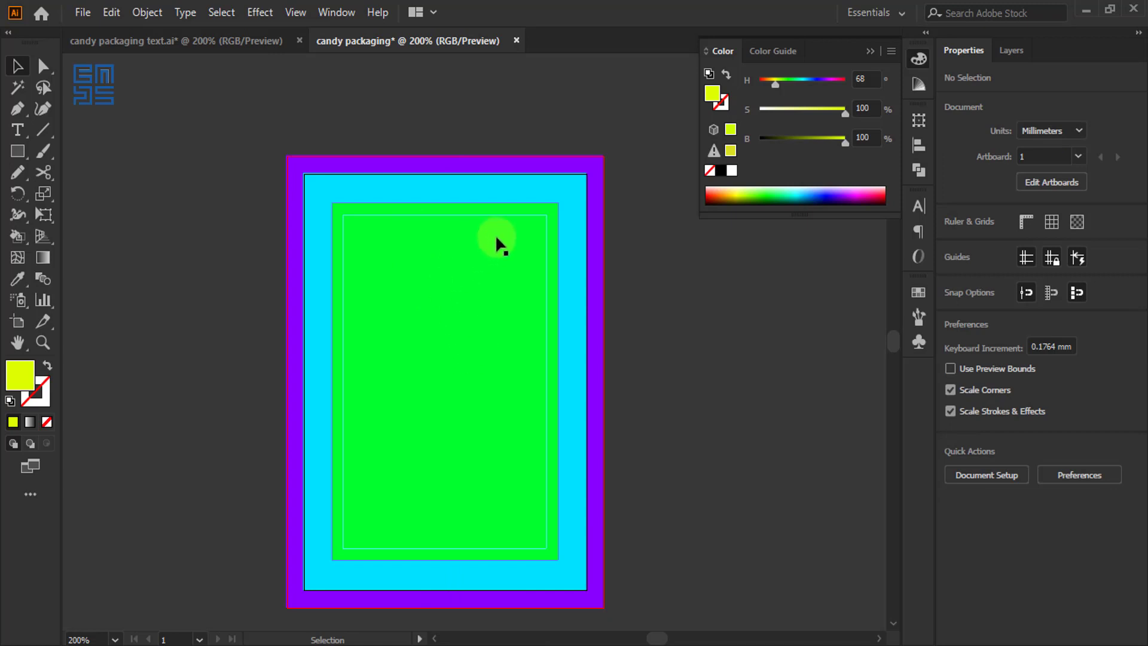
left_click(489, 203)
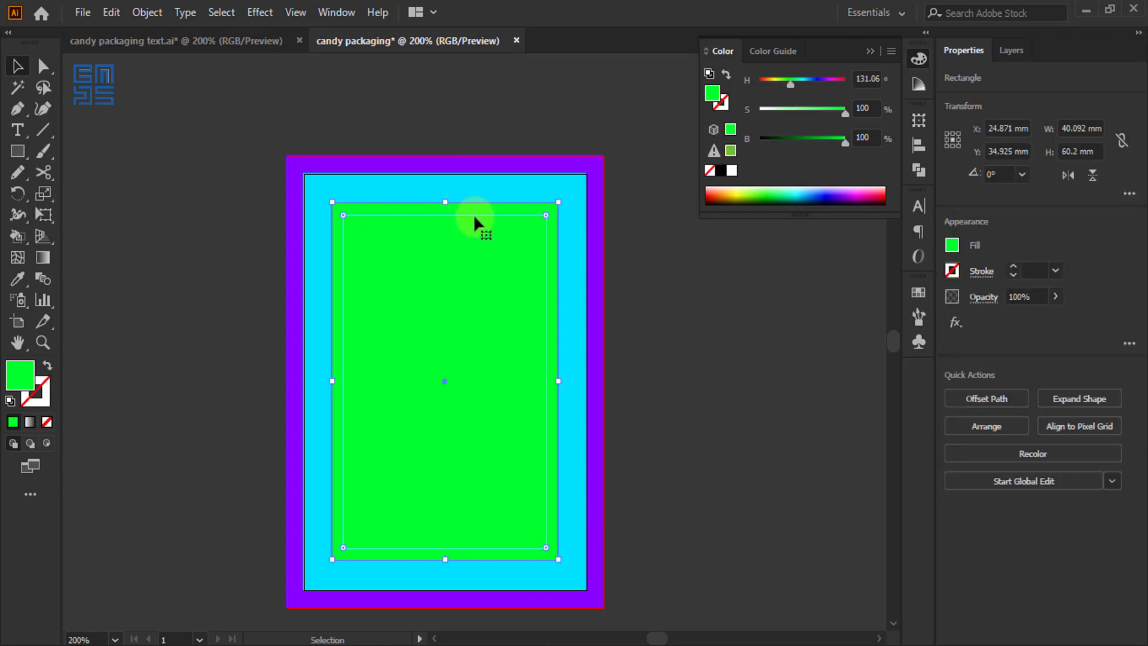
right_click(511, 209)
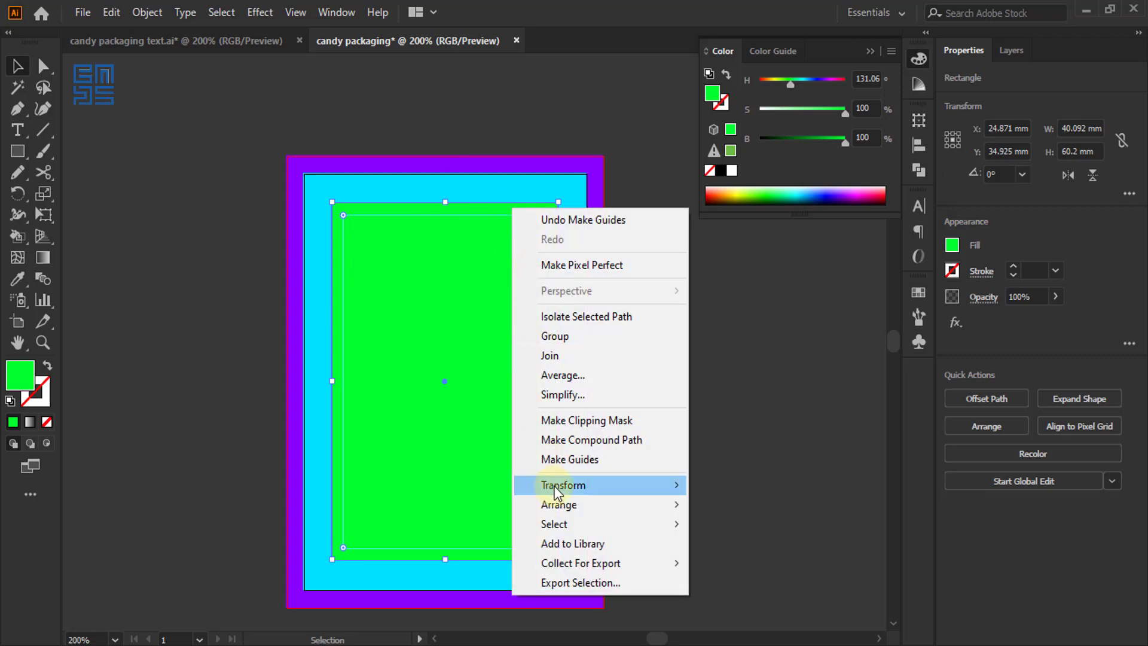
left_click(528, 461)
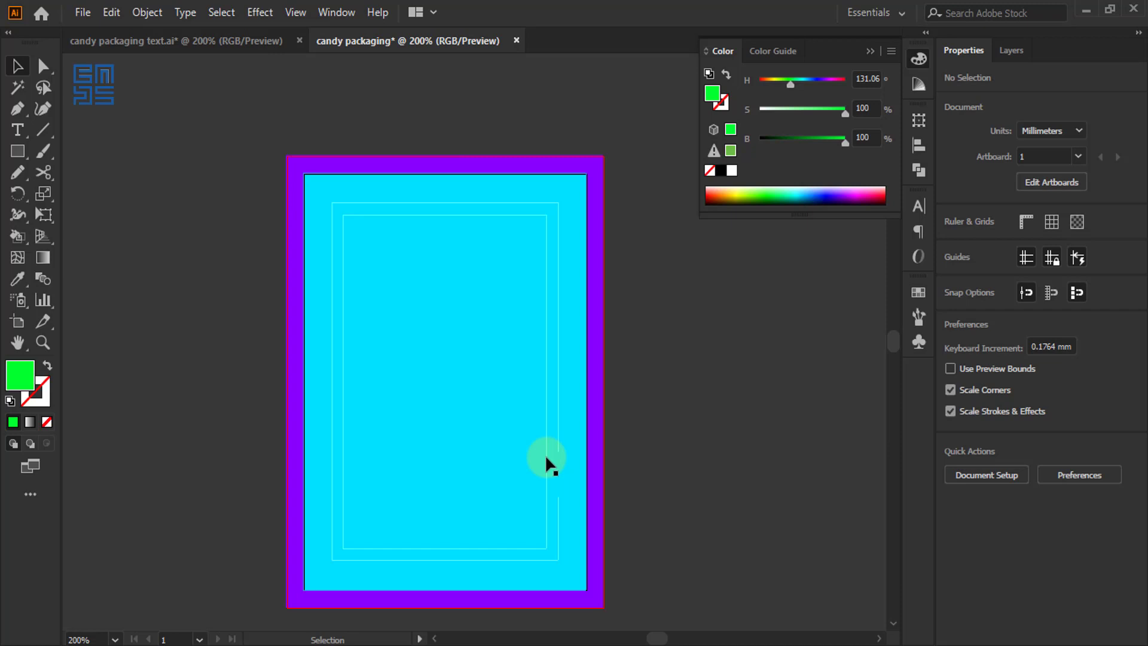
Create trim marks around the cyan rectangle
left_click(312, 178)
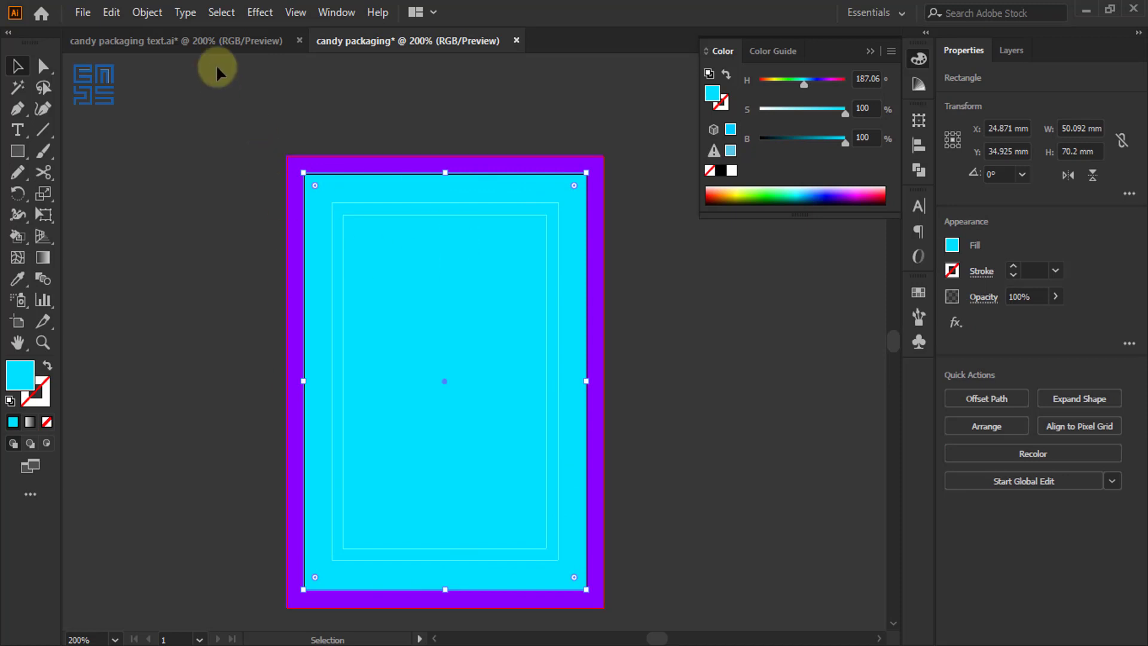
left_click(147, 12)
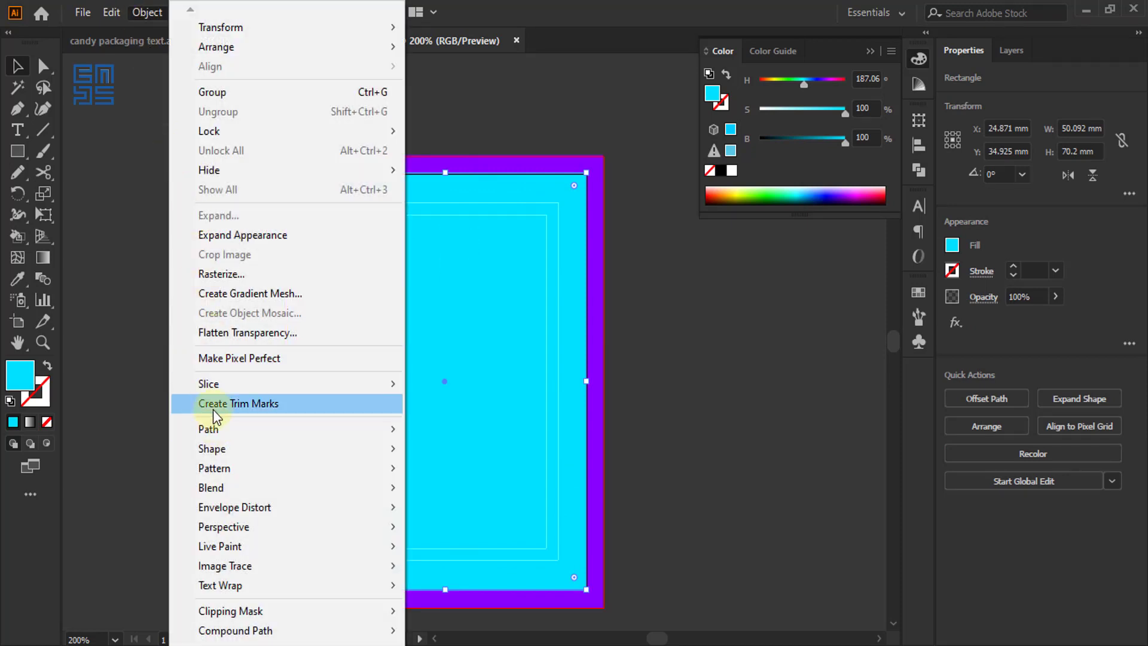
left_click(257, 404)
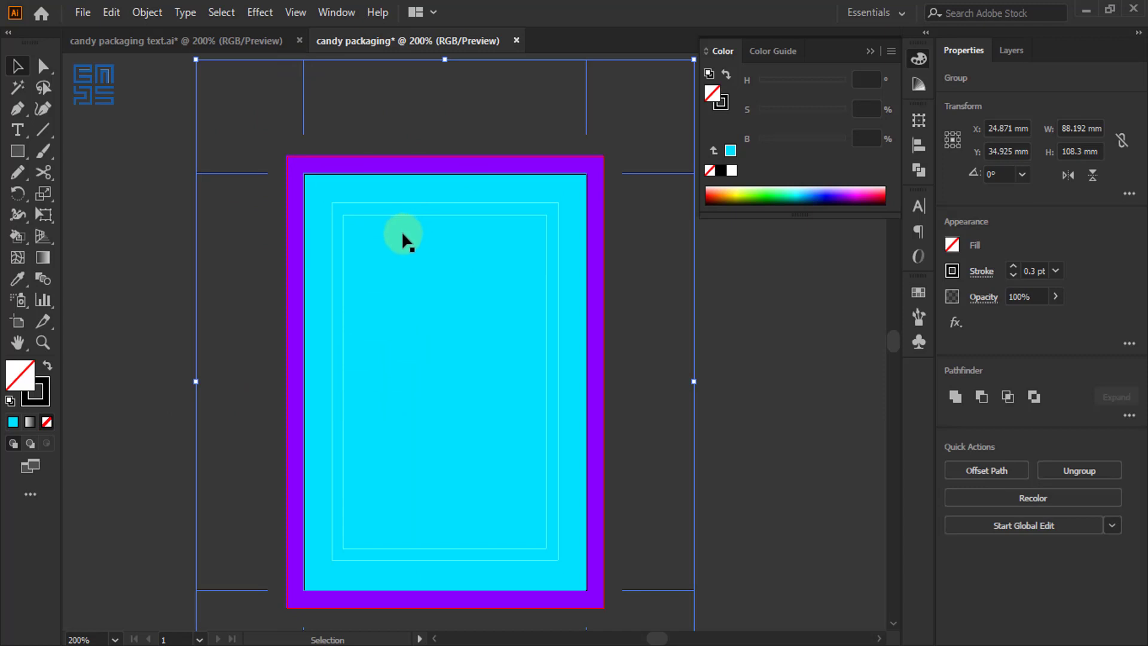
Reduce the cyan rectangle's height from its upper edge to 35.1 mm and center it vertically with the purple rectangle
left_click(488, 184)
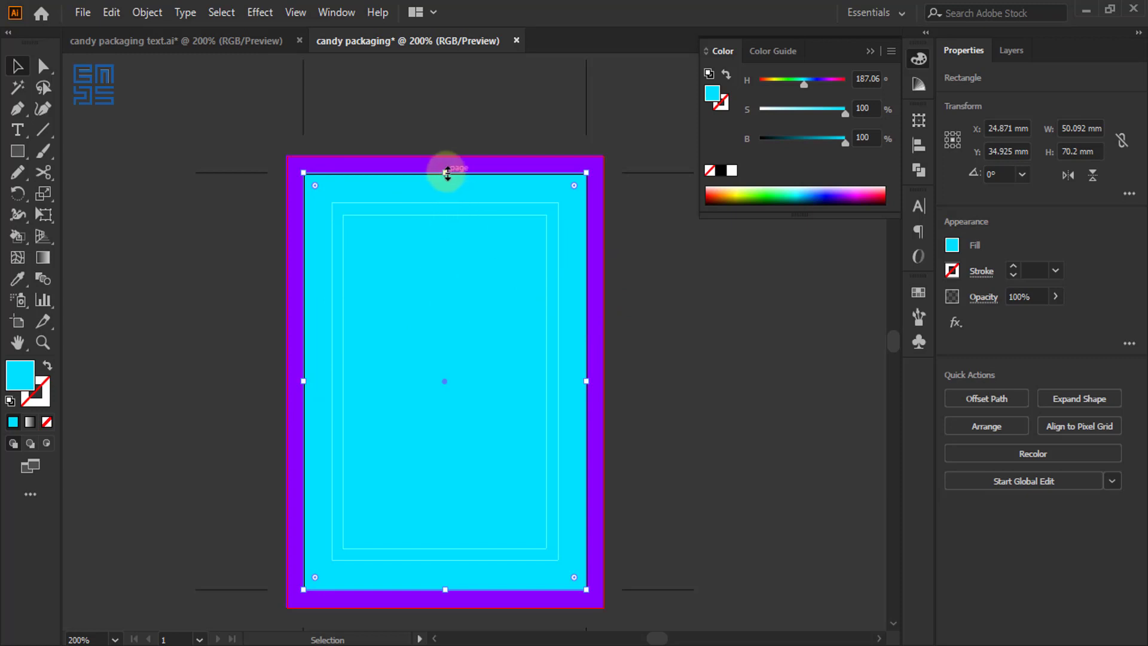
left_click_drag(449, 172, 445, 381)
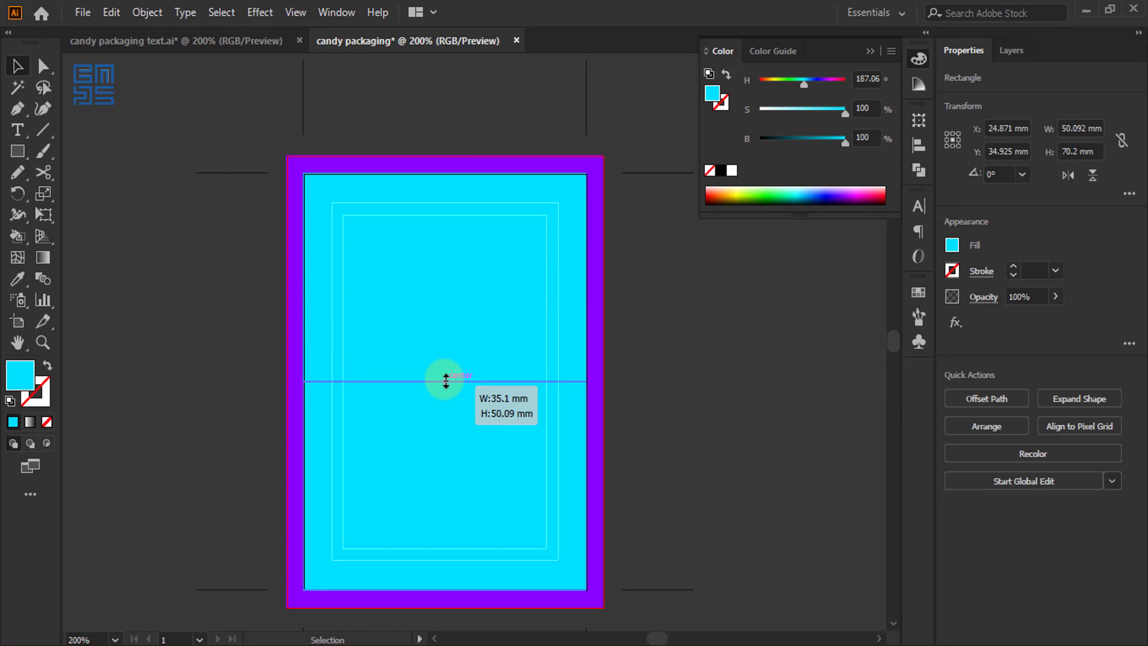
left_click_drag(446, 380, 445, 381)
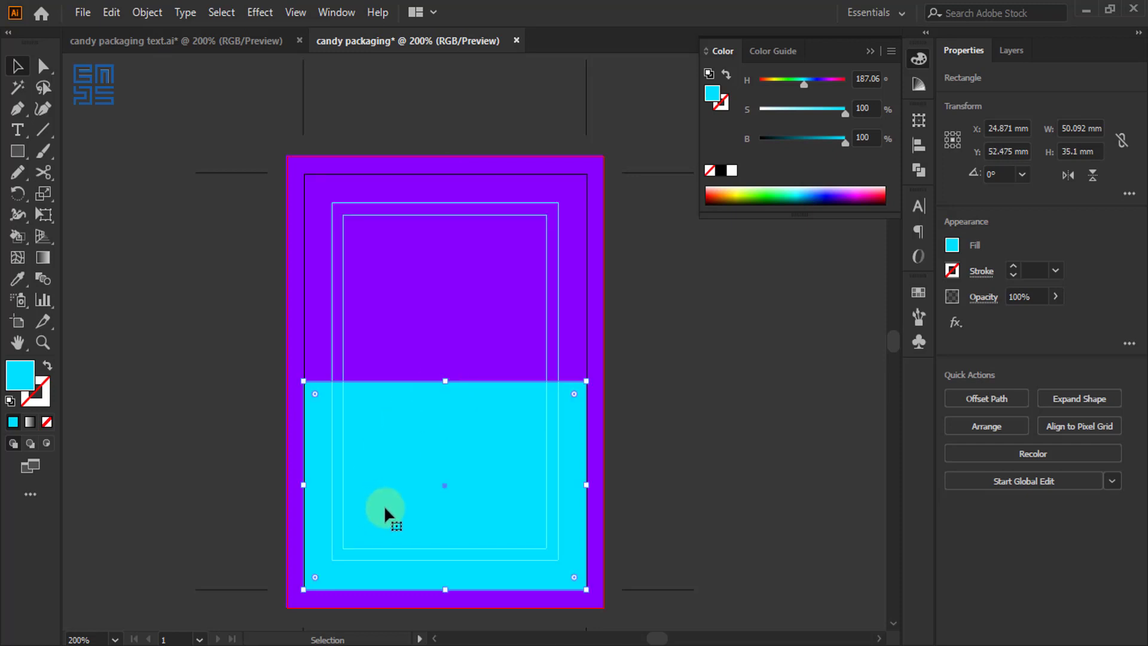
left_click(520, 174, "shift")
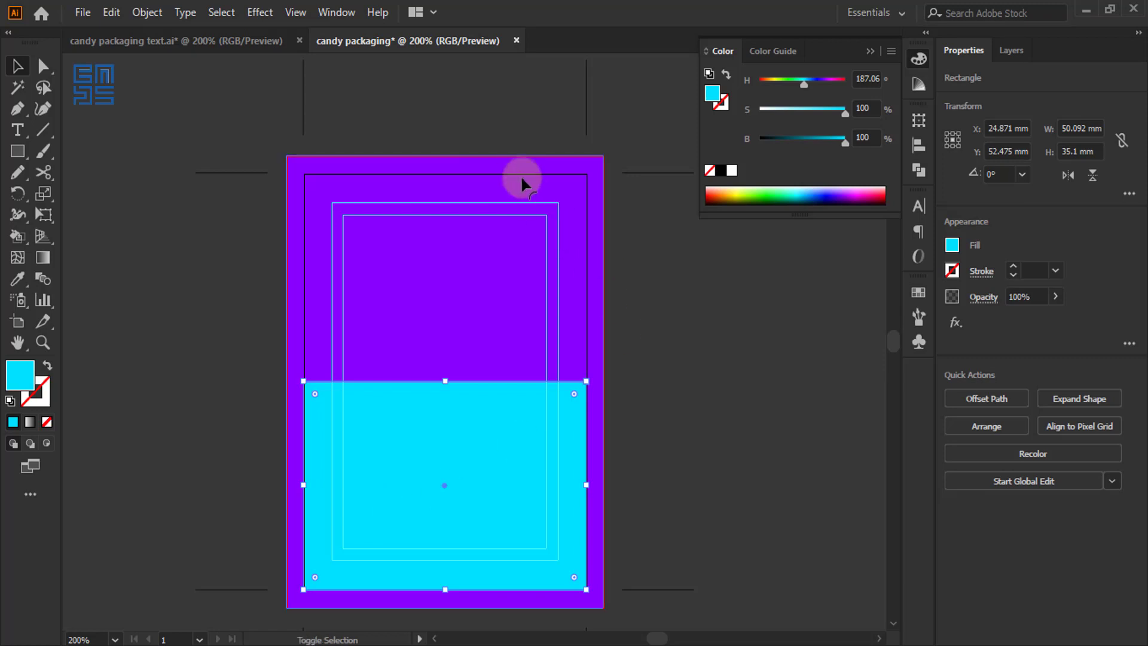
left_click(518, 164)
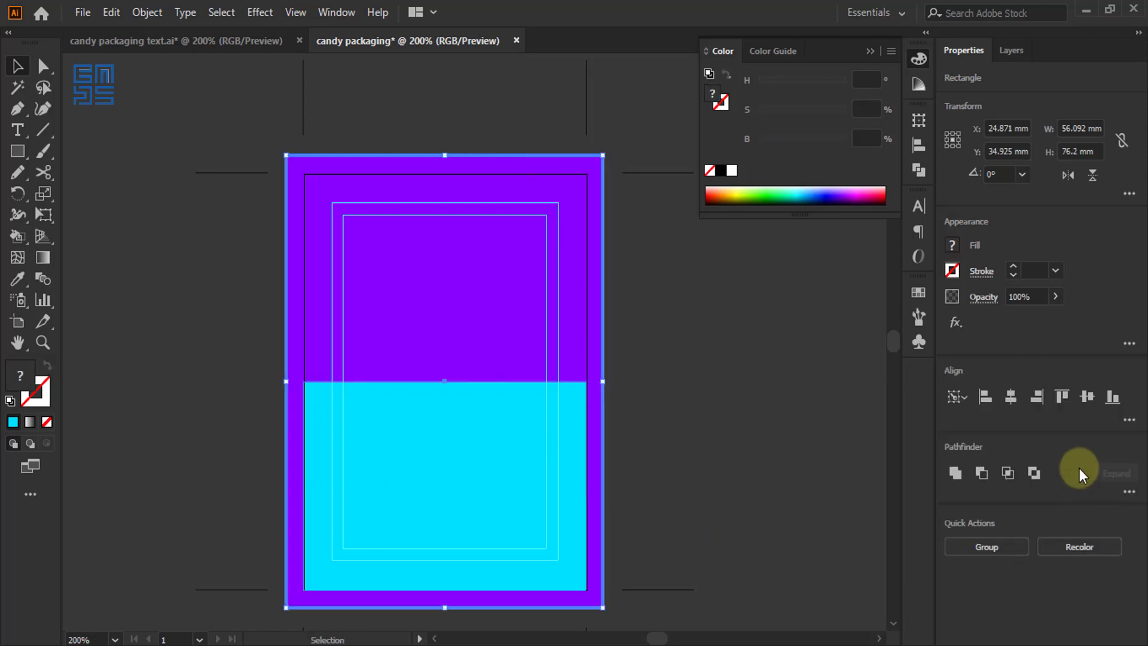
left_click(1087, 397)
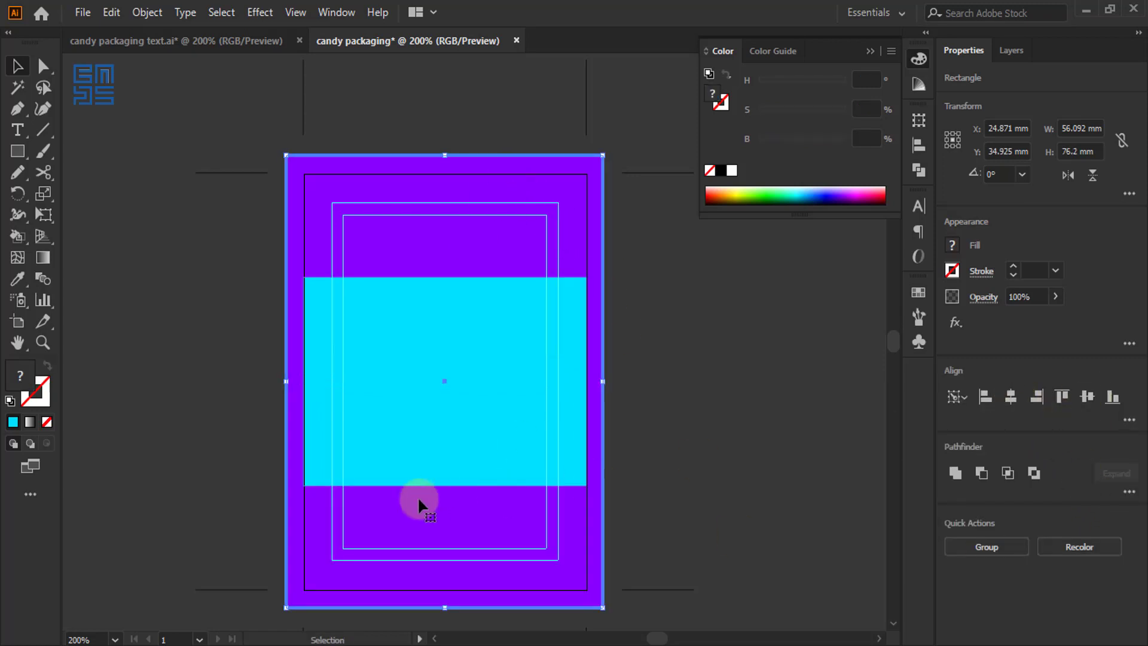
left_click(705, 398)
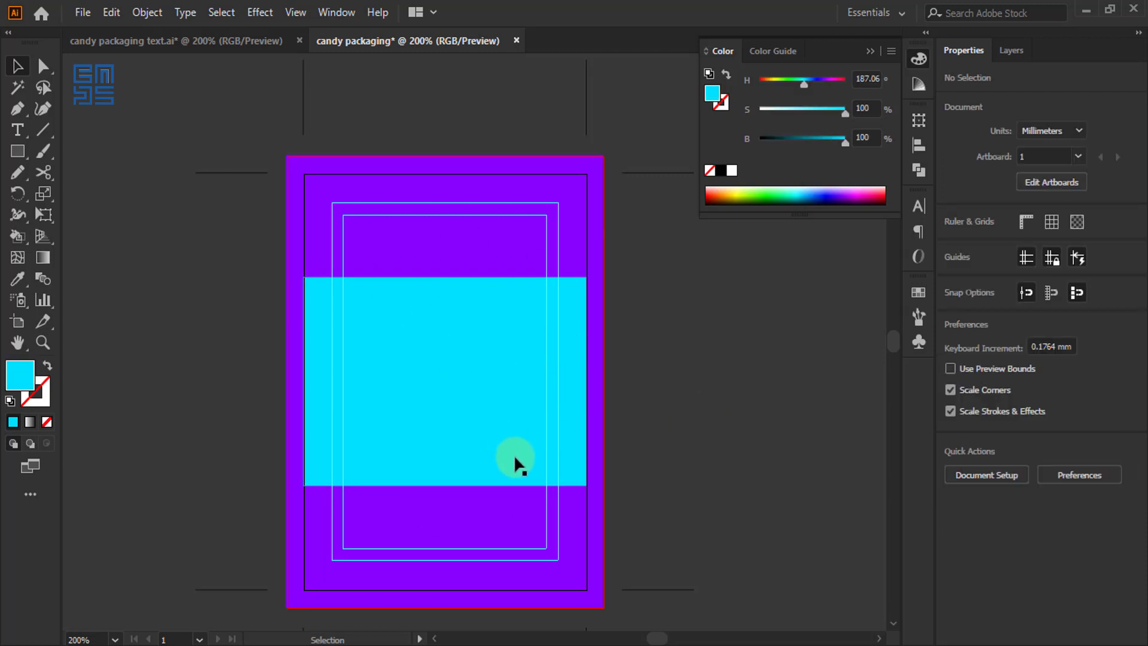
Show the rulers and place horizontal guides along the upper and lower edges of the cyan rectangle
key("ctrl+r")
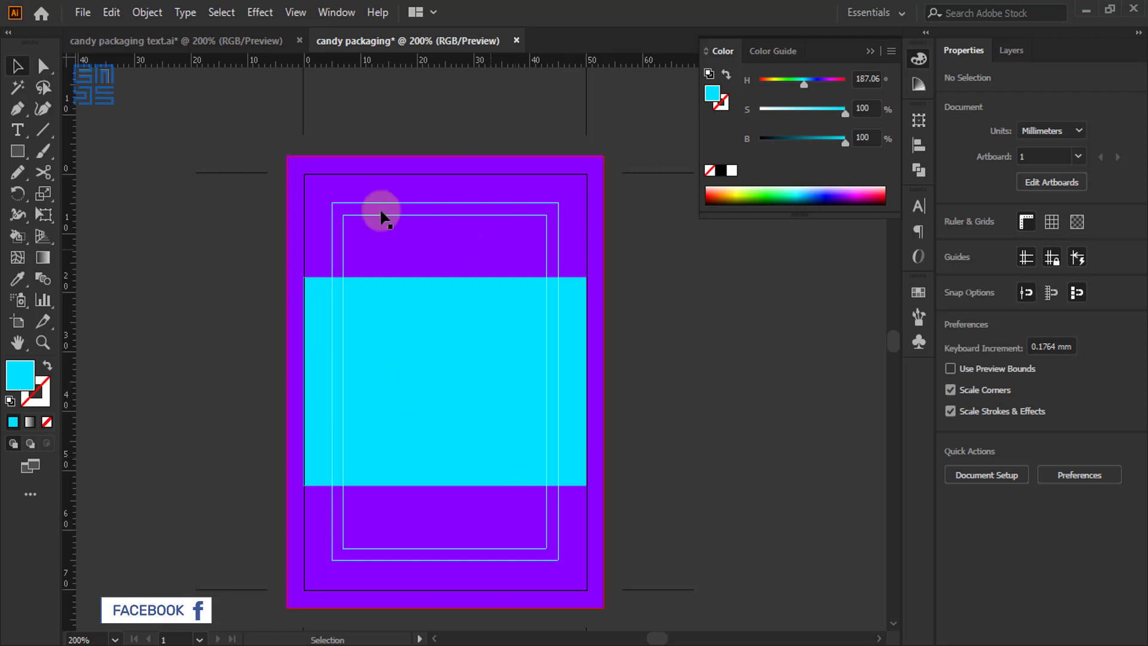
left_click_drag(420, 60, 436, 274)
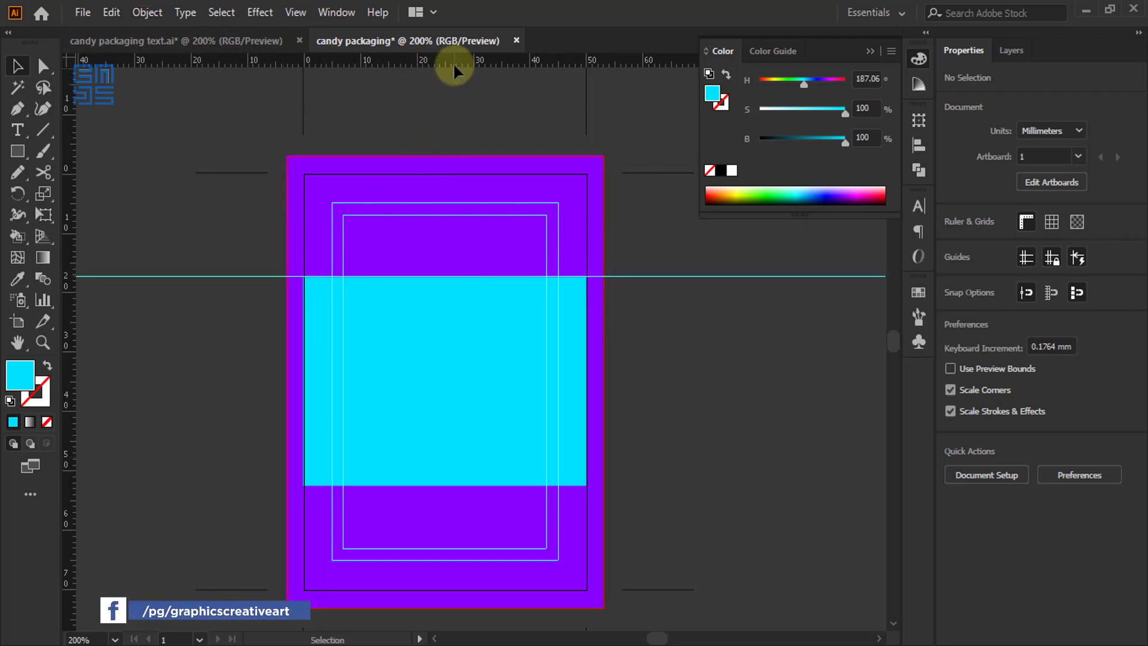
left_click_drag(453, 63, 449, 486)
Delete the cyan rectangle lying between the two horizontal guides
left_click(411, 396)
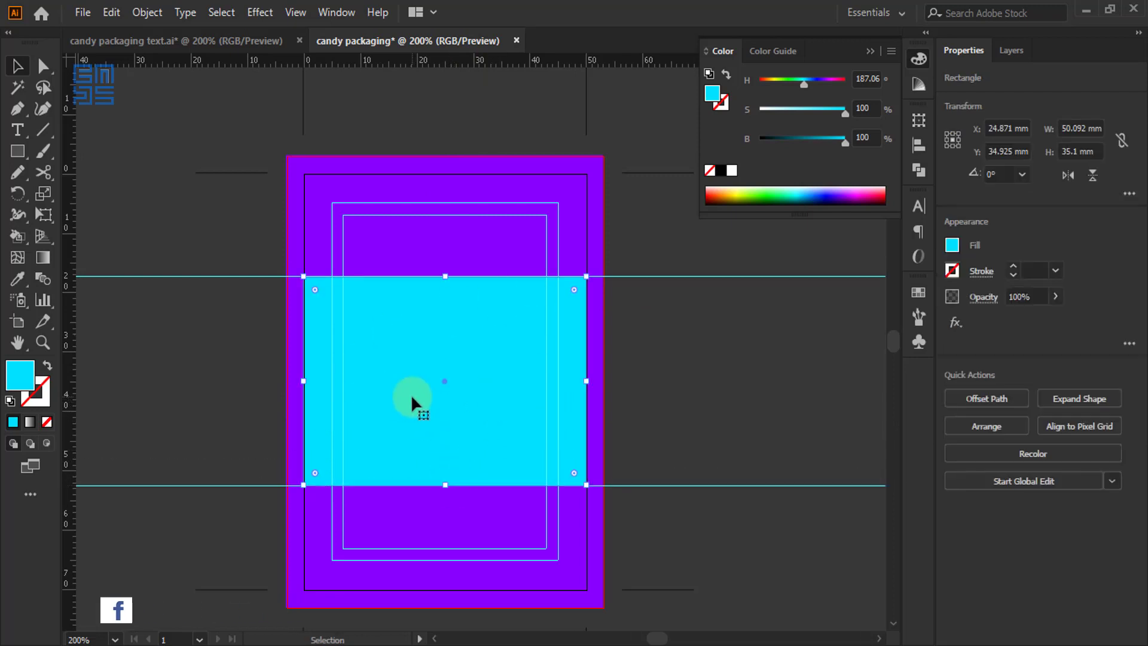
key("ctrl+2")
key("Delete")
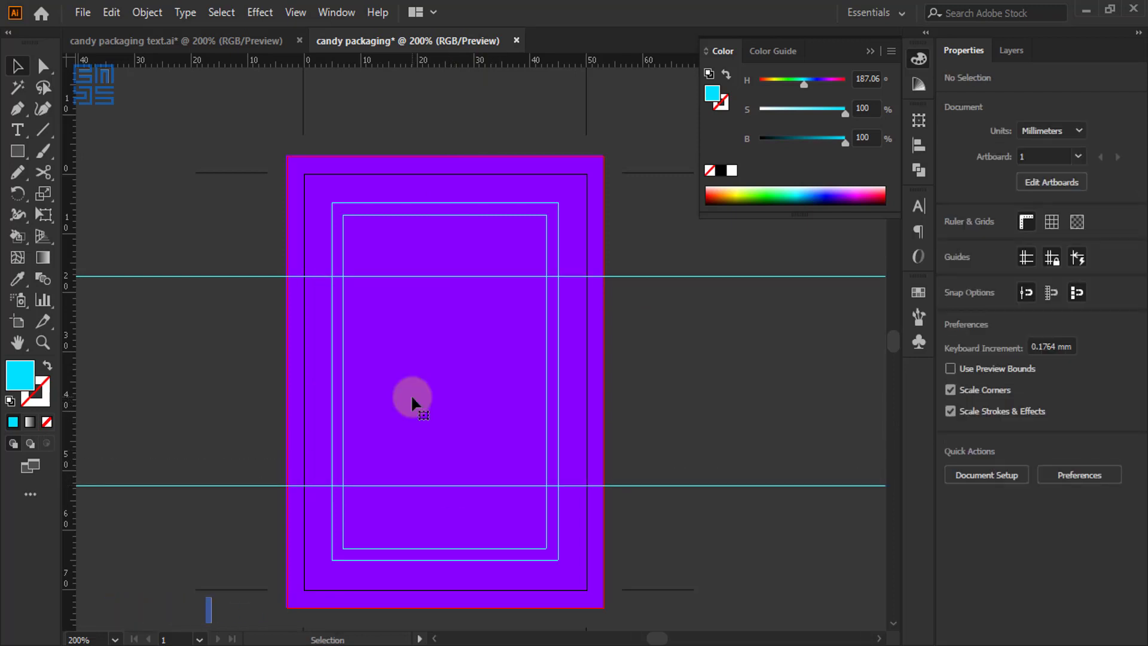
left_click(876, 45)
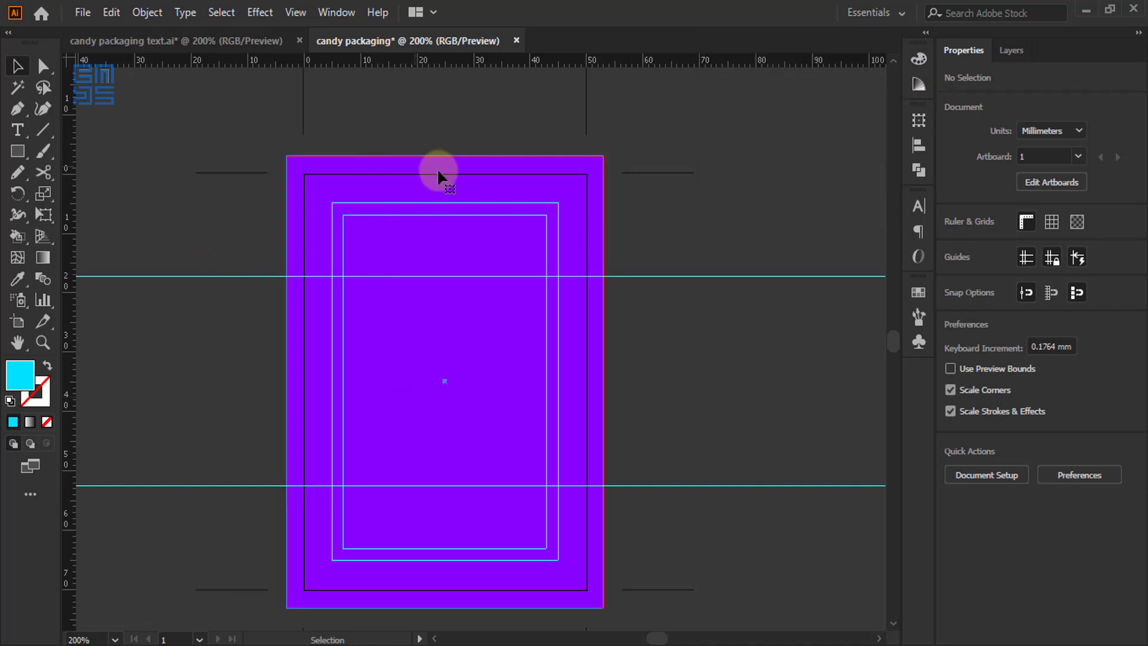
Fill the purple bleed rectangle with white and cut it to the clipboard
left_click(353, 219)
key("ctrl+minus")
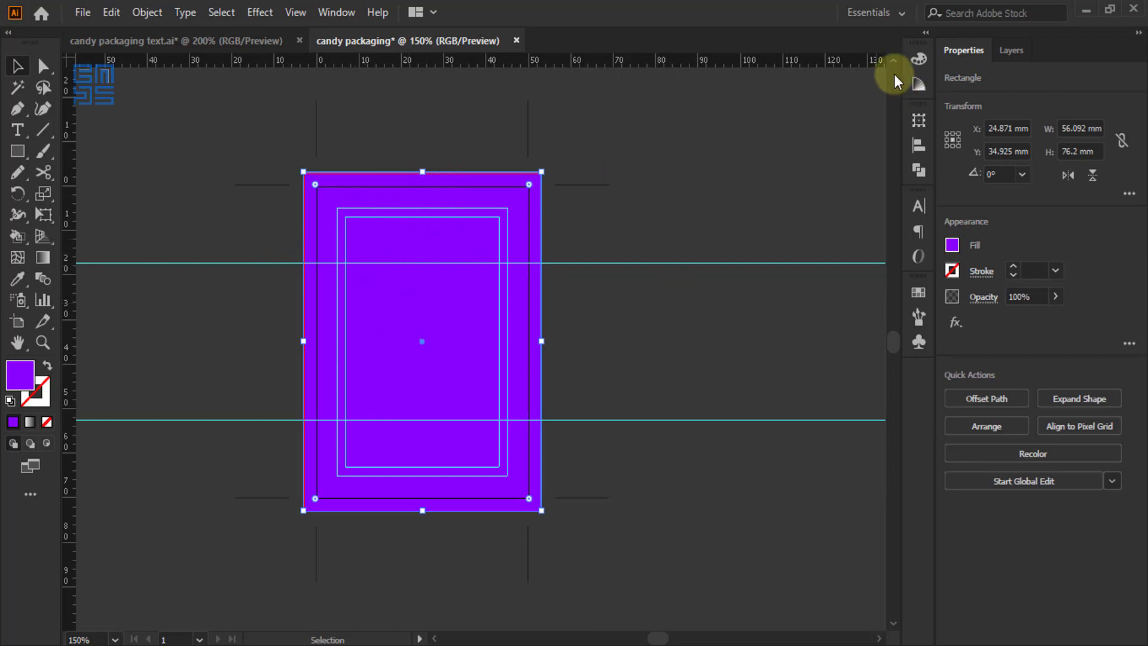
left_click(919, 59)
left_click(732, 171)
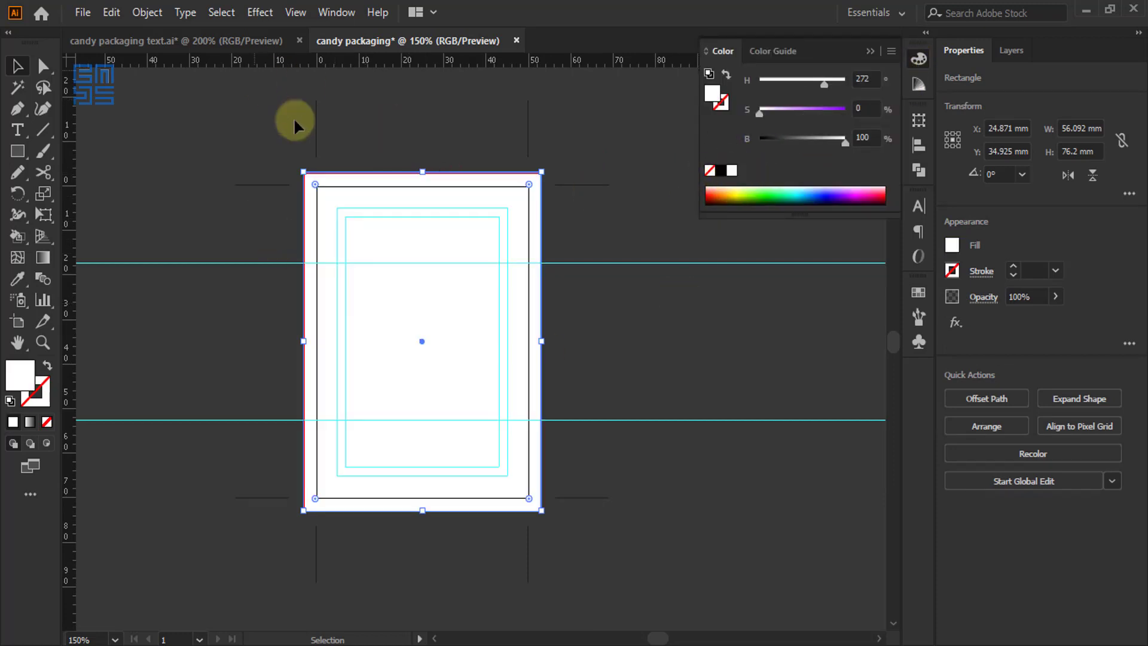
left_click(111, 12)
left_click(110, 96)
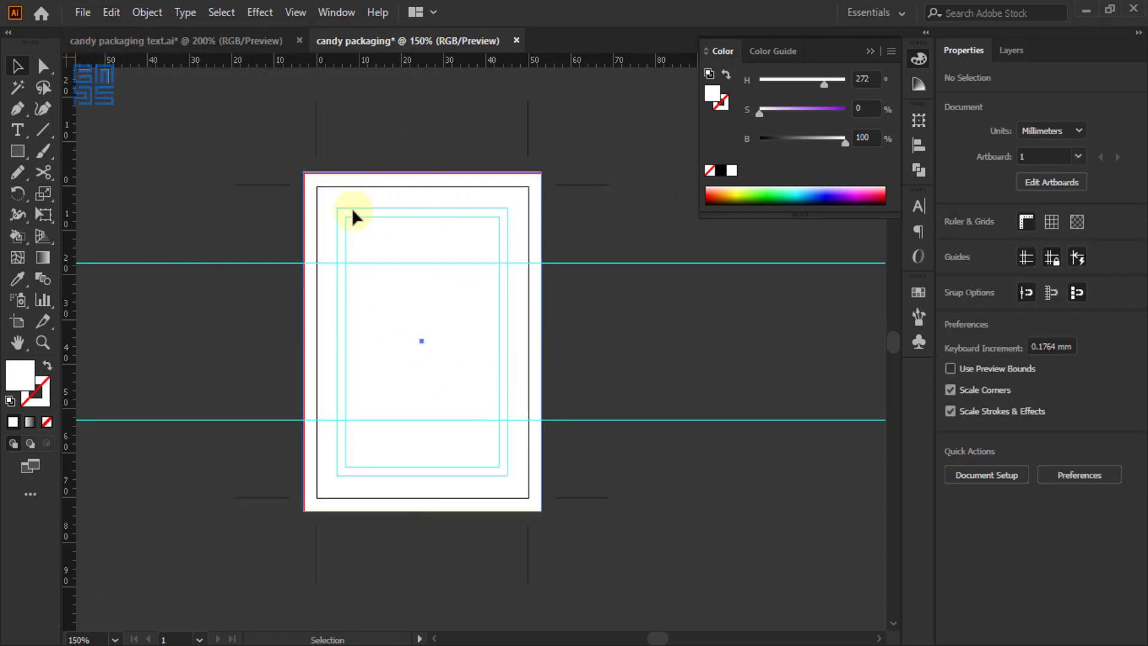
Lock the layout layer and add a new layer named "design" above it
left_click(1010, 51)
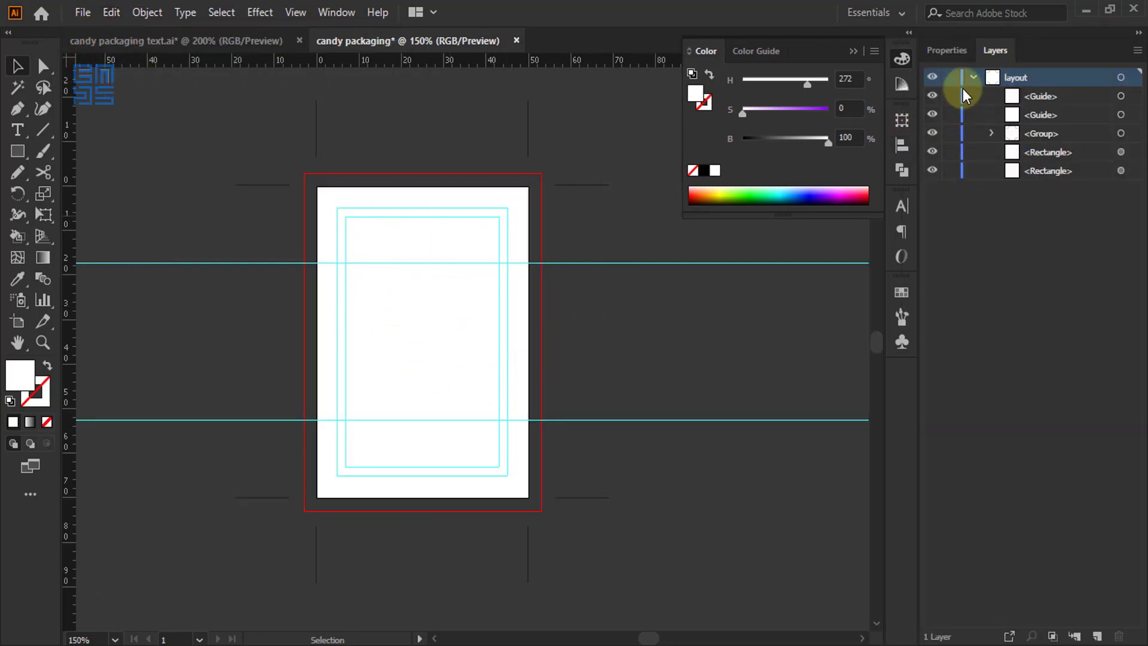
left_click(971, 77)
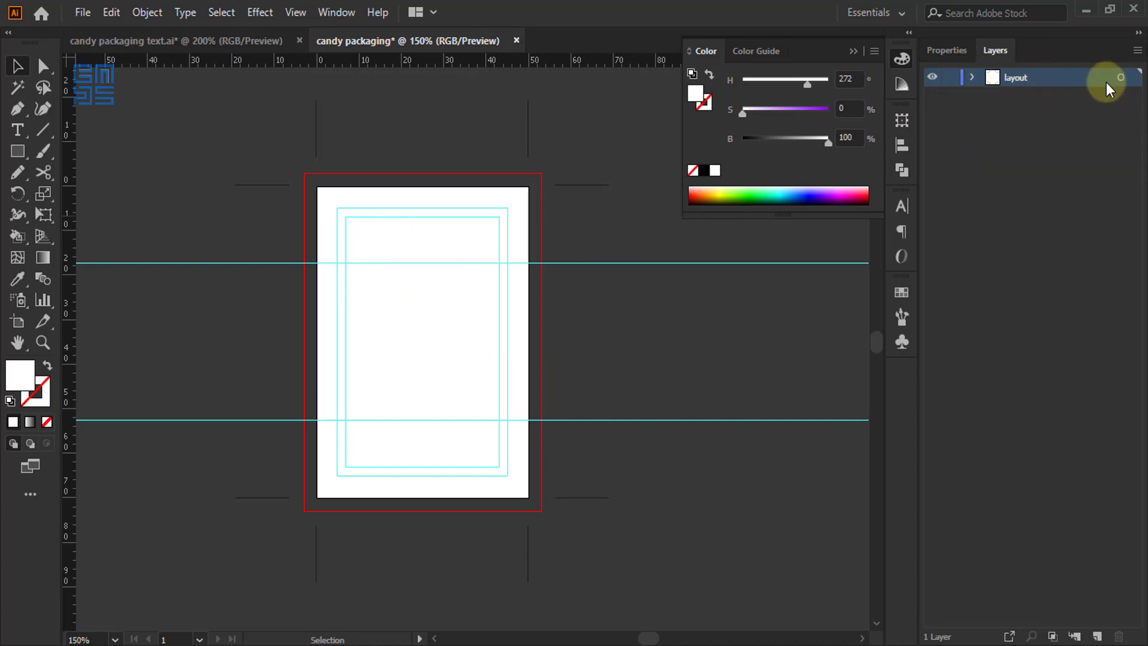
left_click(951, 77)
left_click(1097, 636)
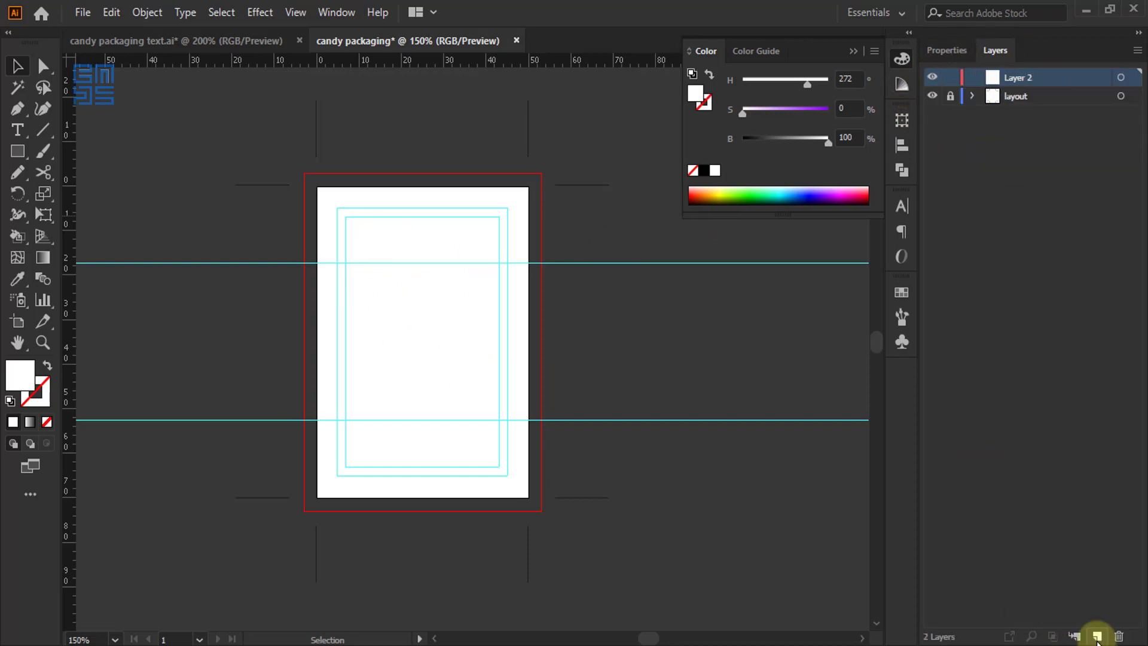
double_click(1016, 79)
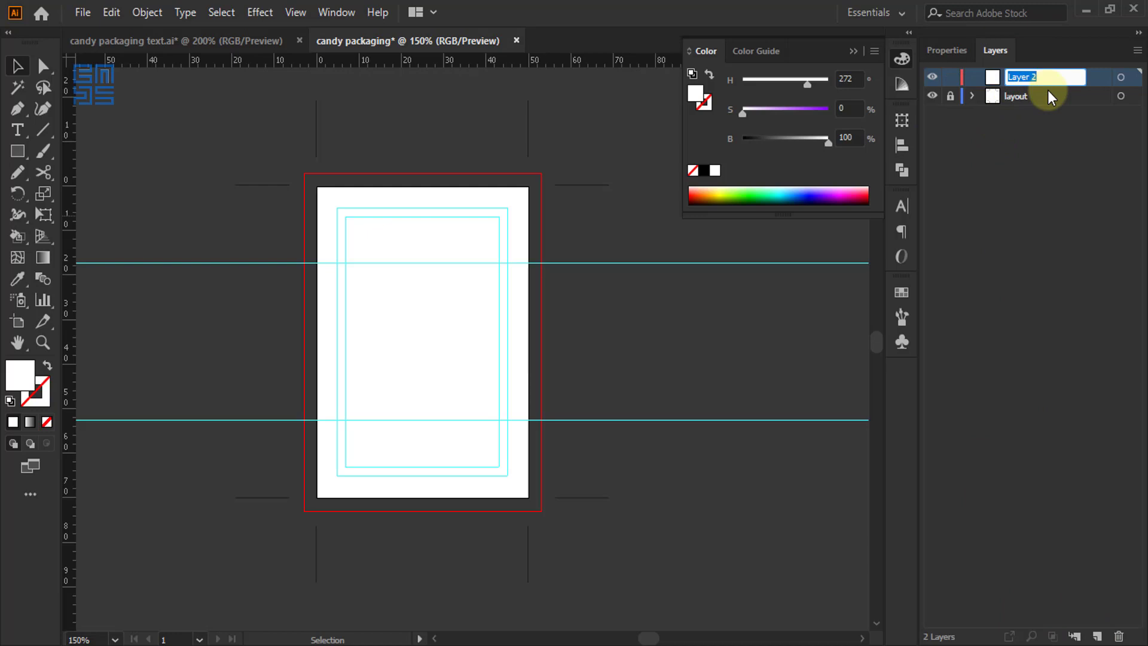
type("design")
key("Return")
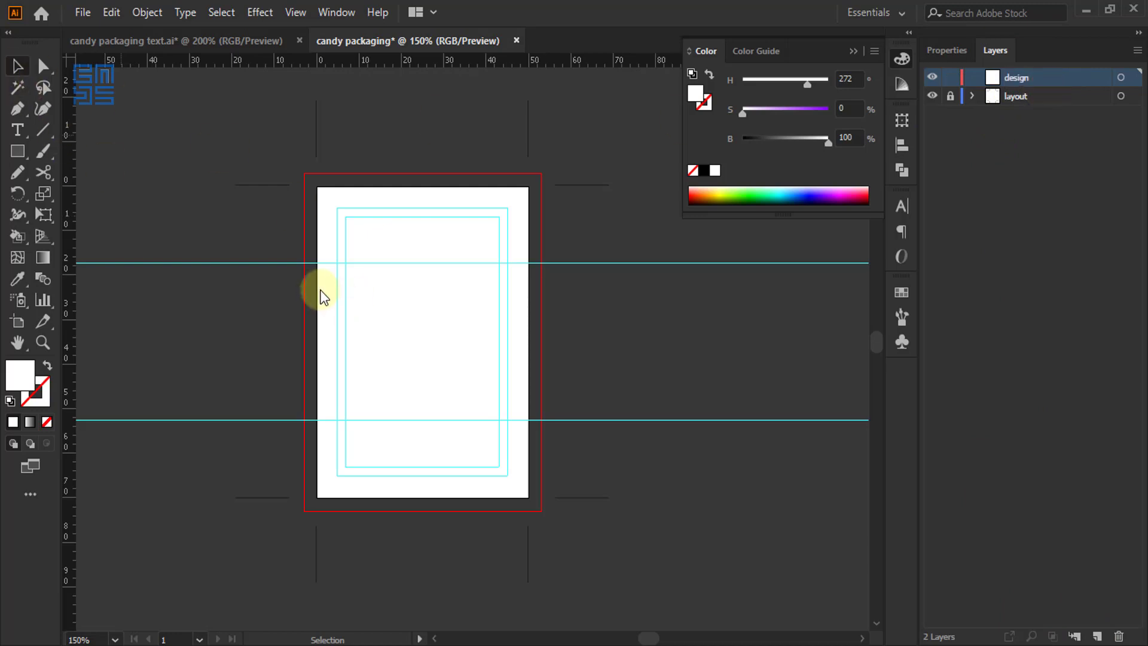
Paste the cut white bleed rectangle in place on the design layer
left_click(111, 12)
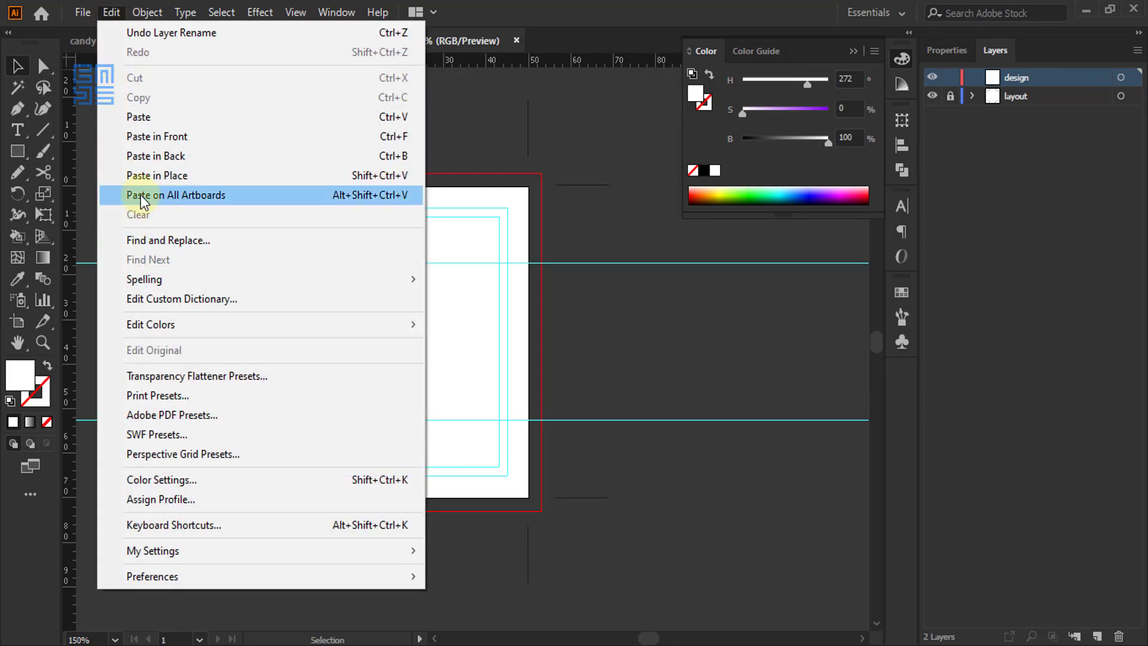
left_click(195, 175)
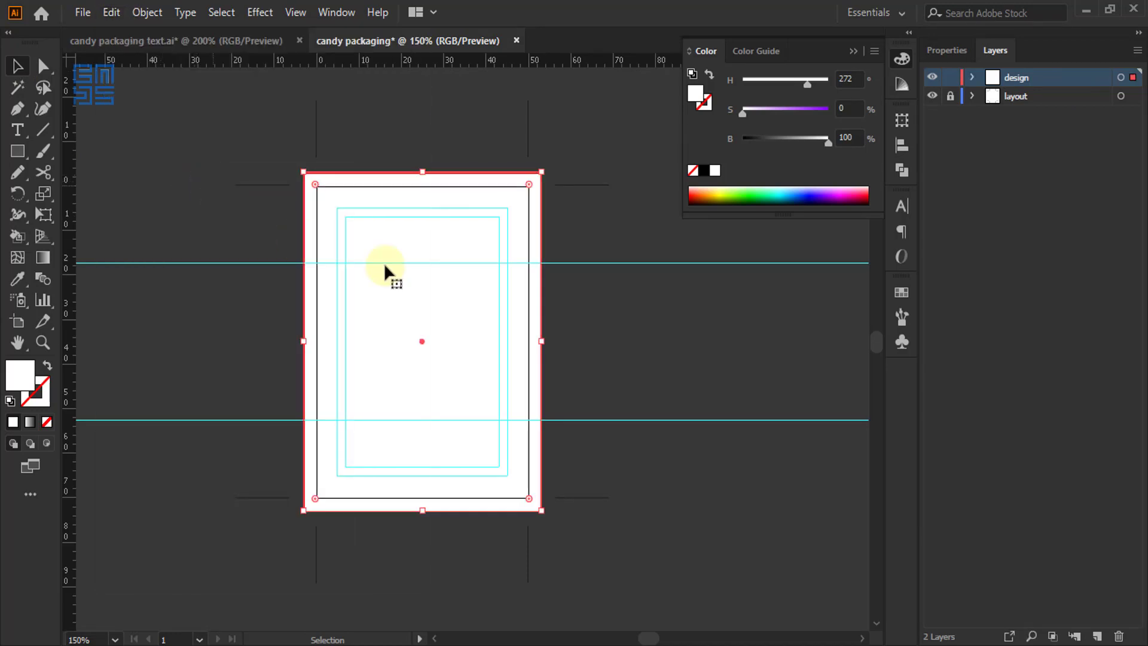
left_click(645, 332)
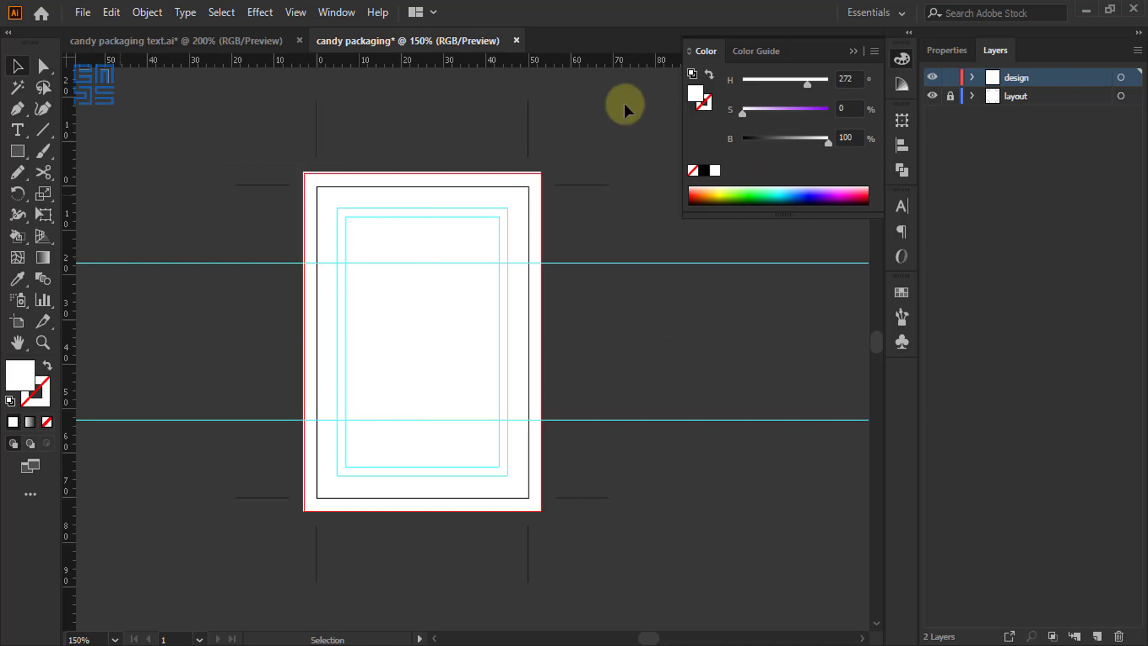
Switch to the "candy packaging text.ai" document and copy all the candy label texts together with the green dot symbol
left_click(226, 40)
left_click(853, 51)
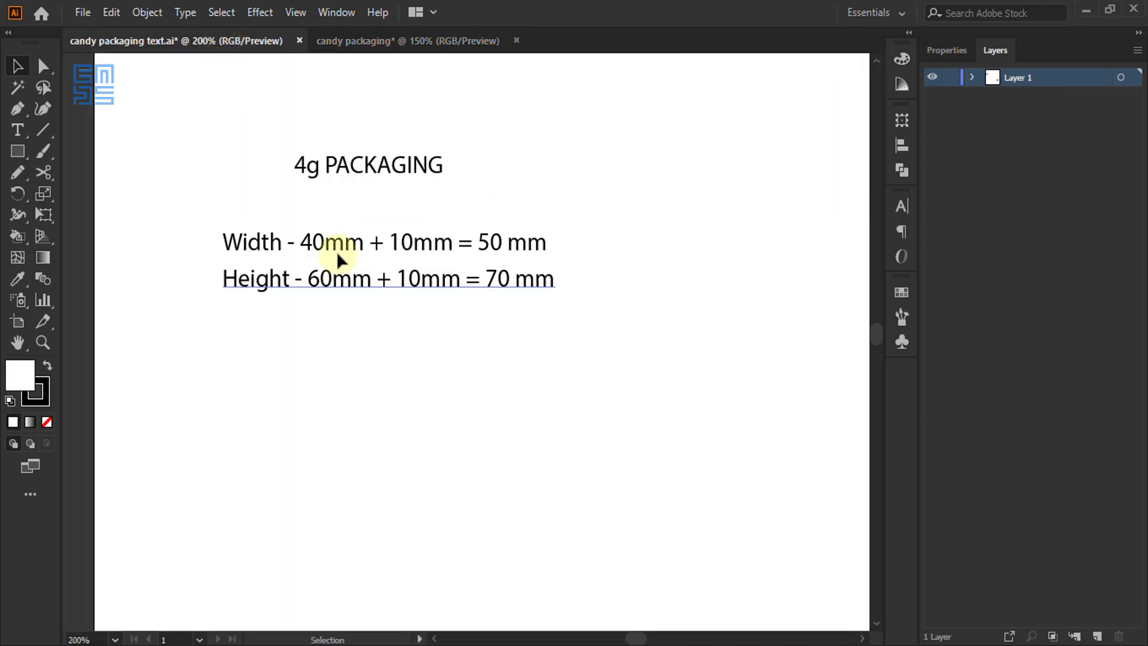
scroll(311, 233, "down", 5)
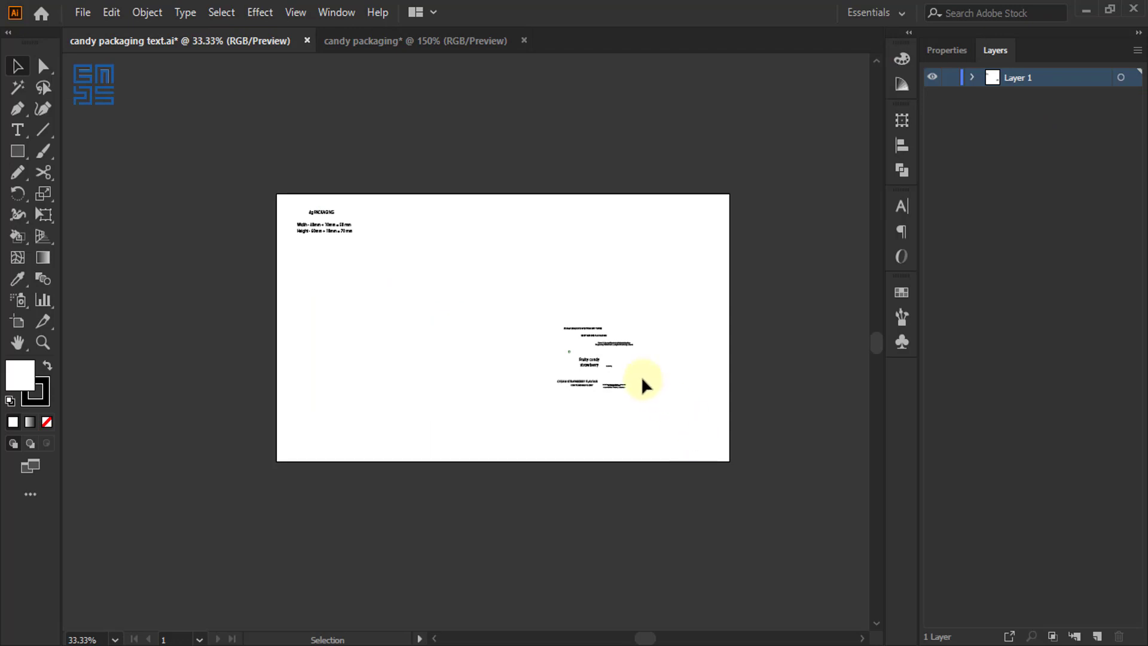
scroll(641, 376, "up", 3)
scroll(563, 332, "up", 2)
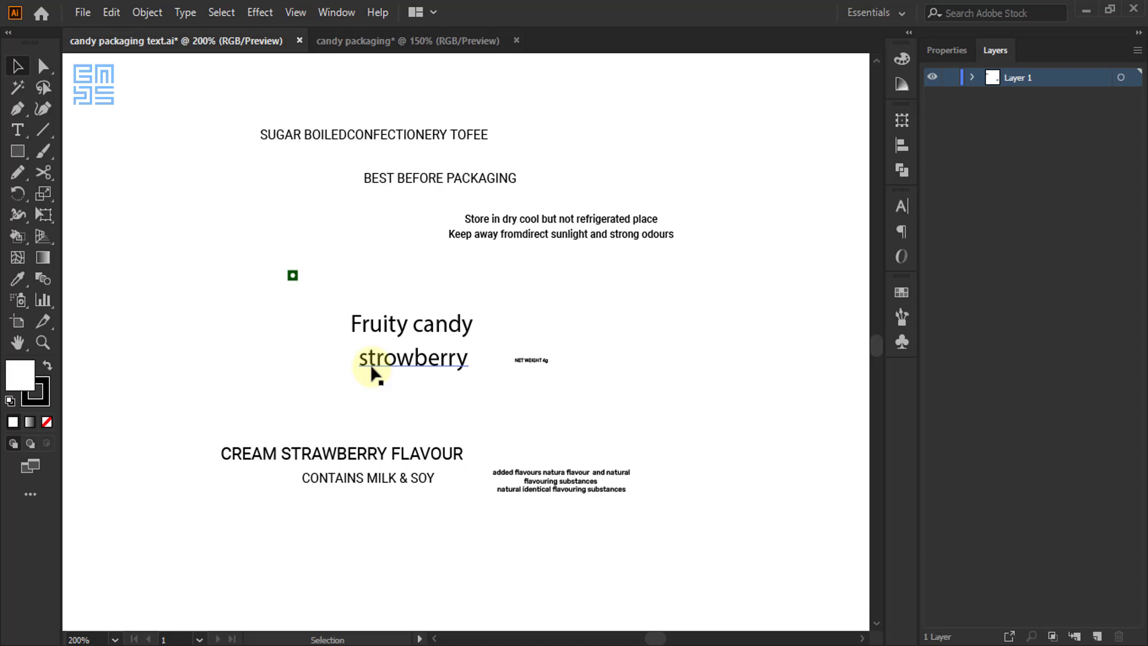
left_click_drag(183, 87, 761, 579)
left_click_drag(604, 540, 604, 540)
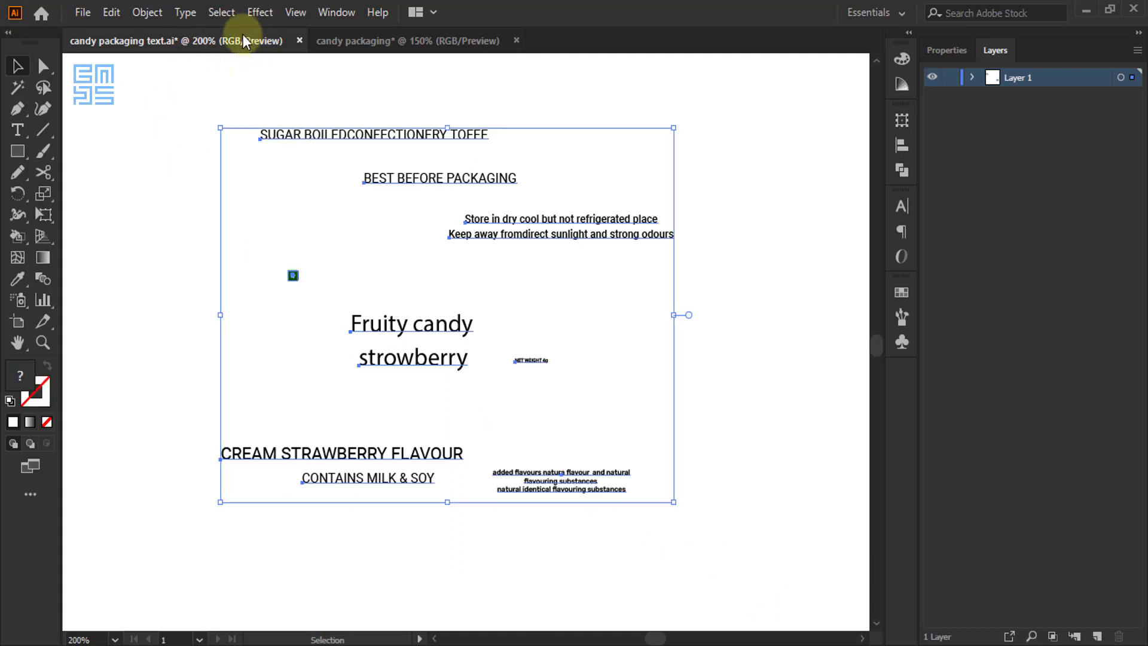
Paste the copied texts into the candy packaging document and move them onto the empty canvas right of the artboard
left_click(365, 40)
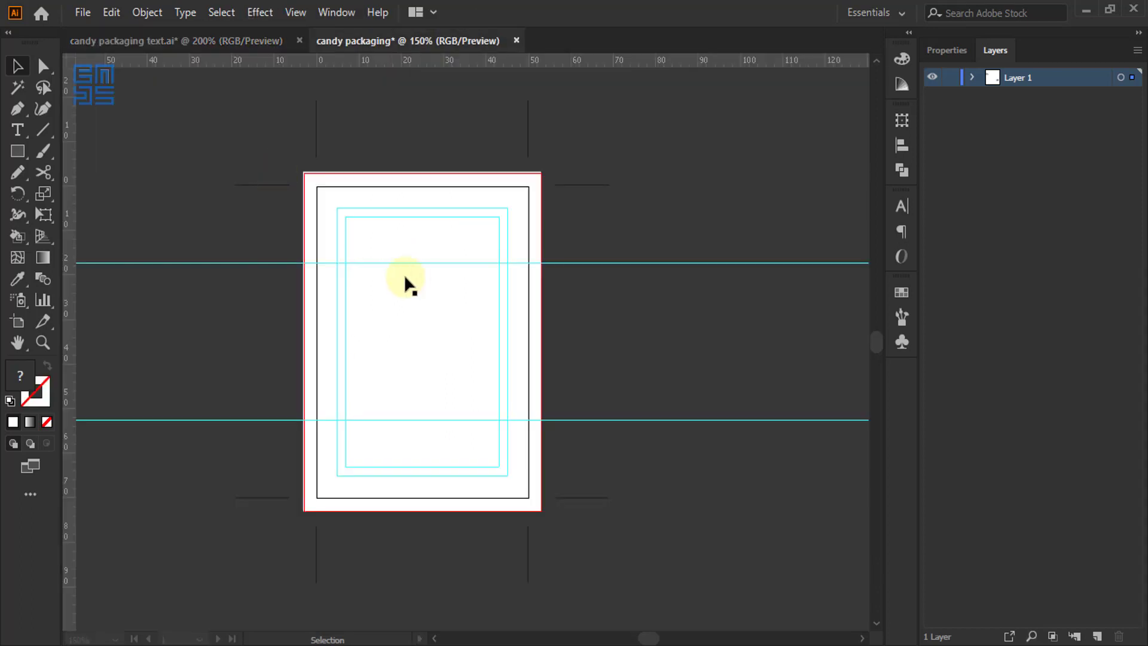
key("ctrl+minus")
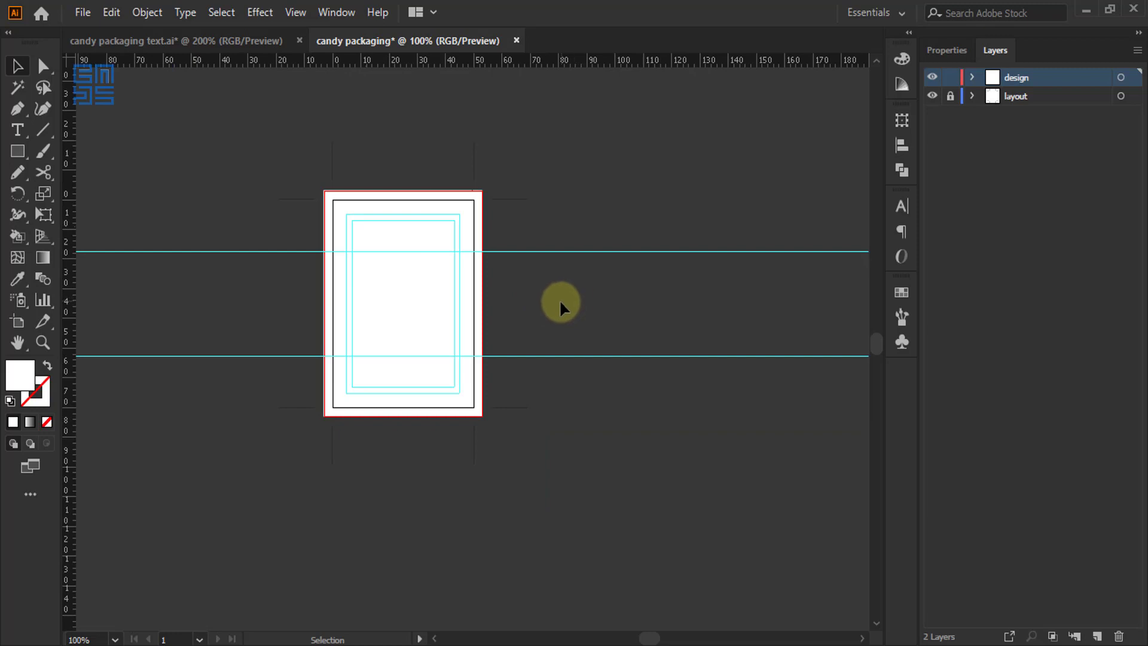
key("ctrl+v")
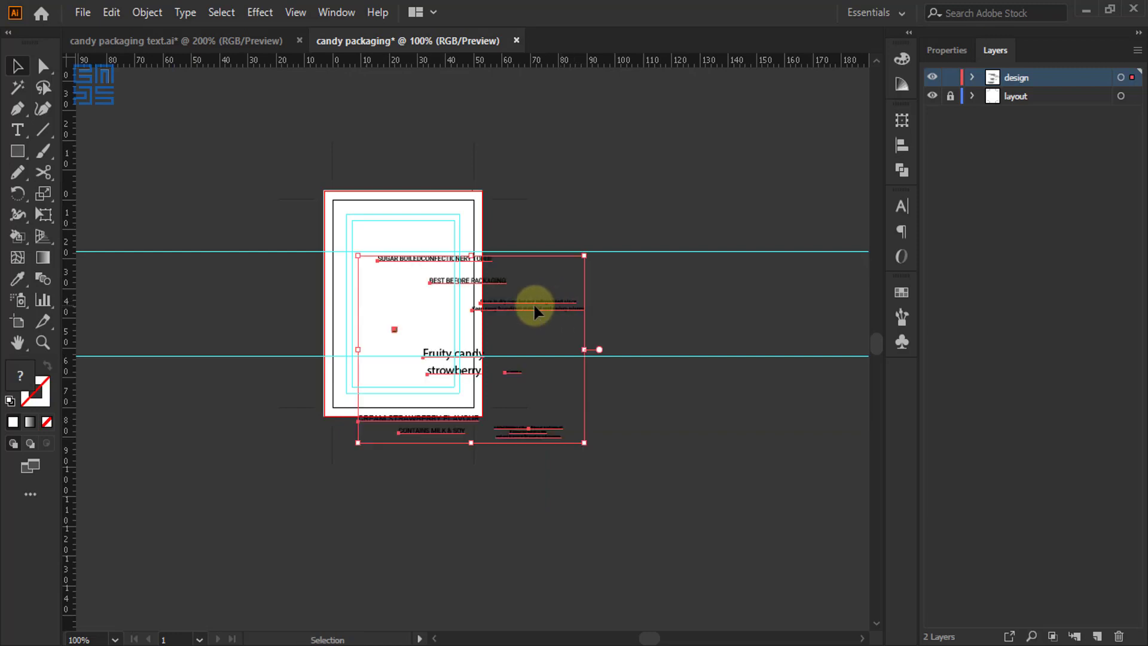
left_click_drag(532, 302, 728, 200)
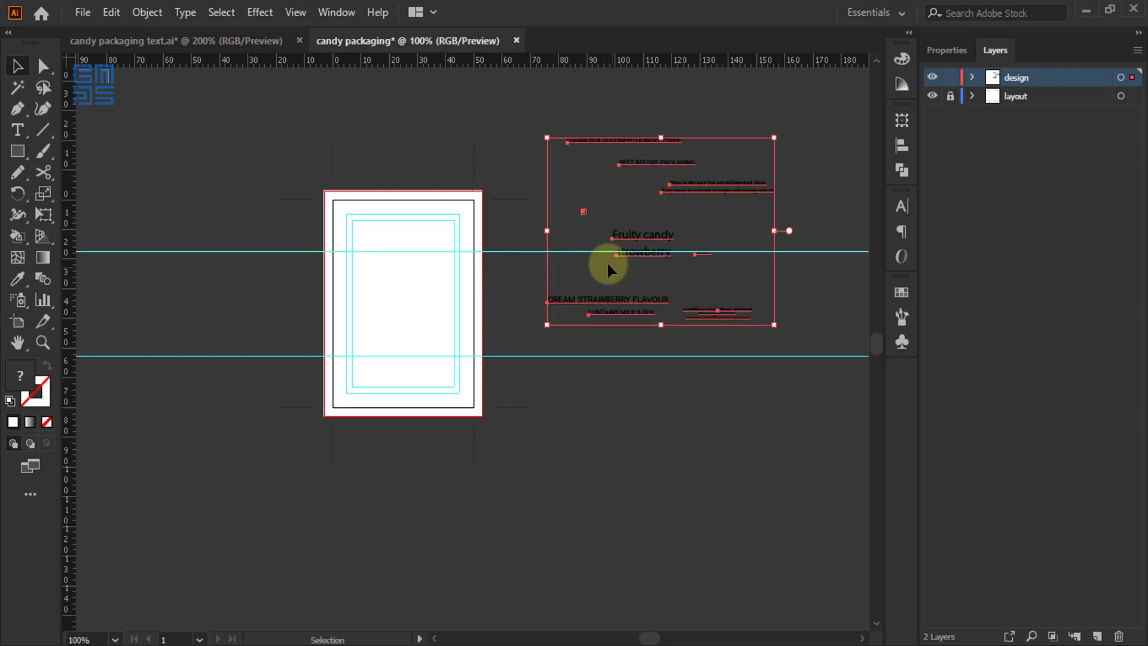
left_click(550, 106)
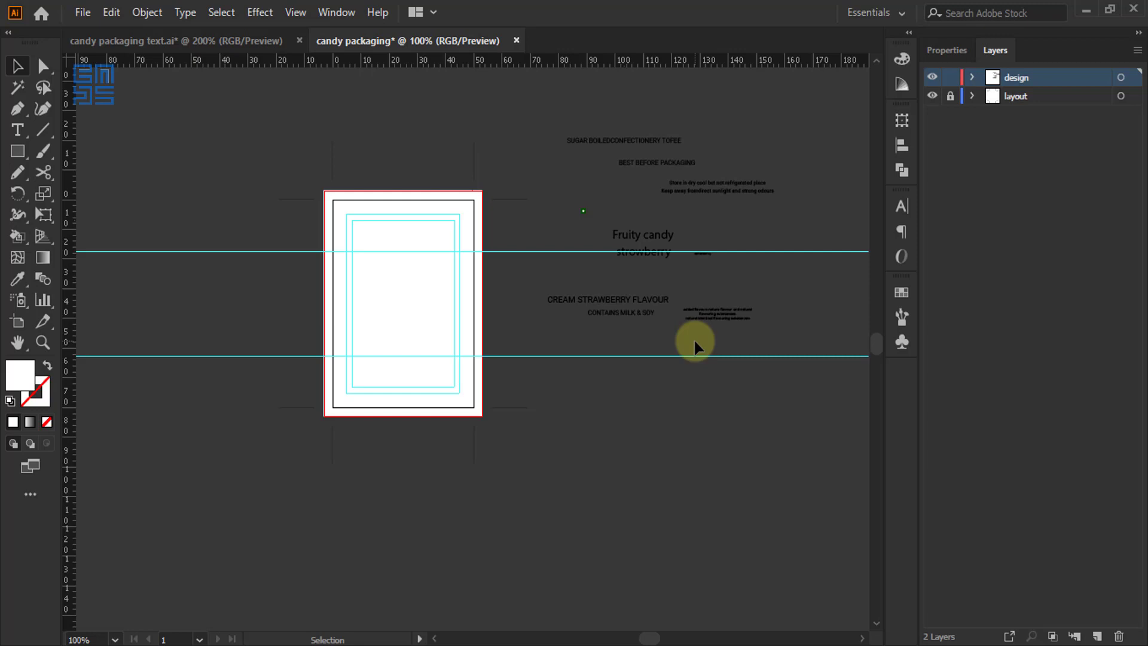
Place the linked image "Strawberry 01" below the pasted texts at a size of about 30.4 x 30.4 mm
left_click(83, 12)
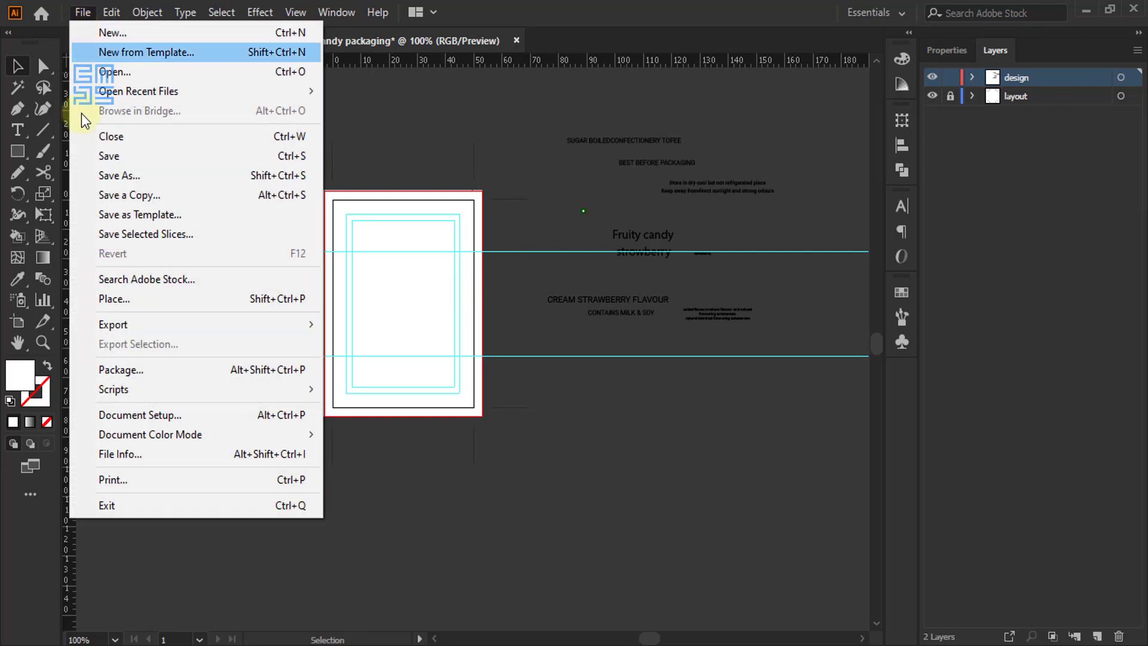
left_click(92, 298)
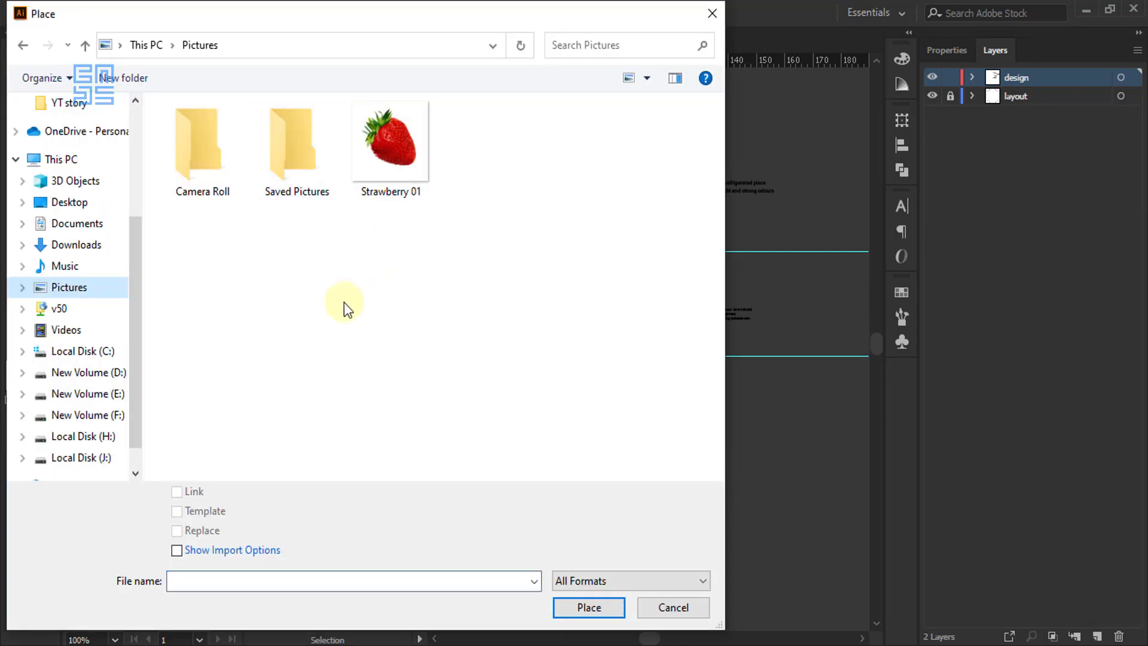
left_click(417, 154)
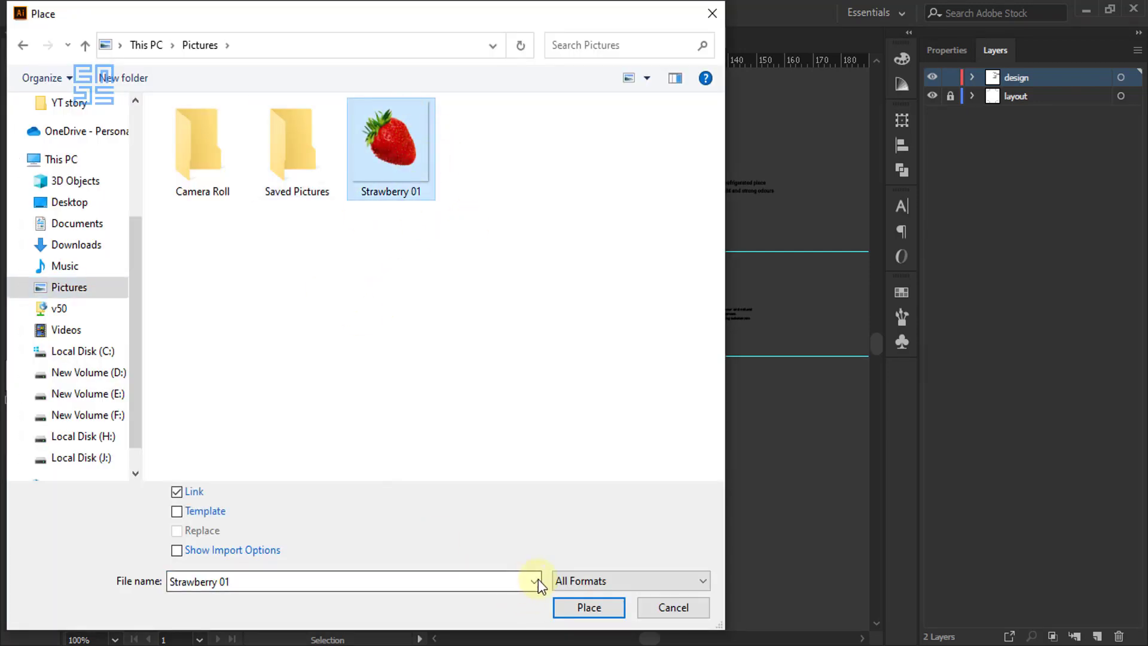
left_click(587, 609)
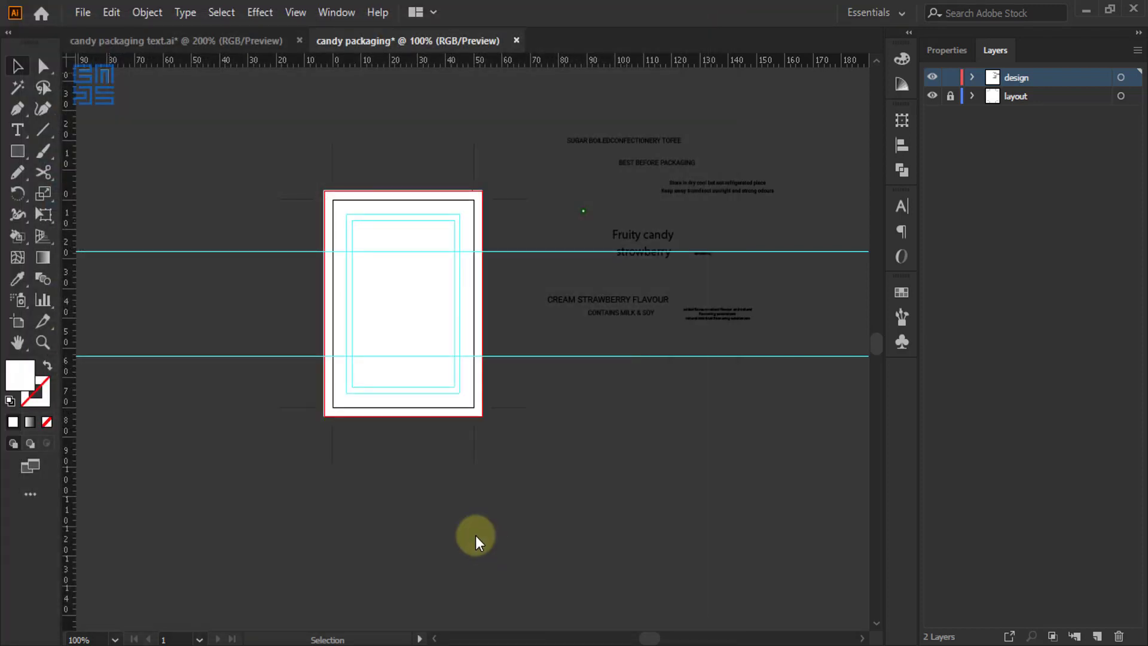
scroll(302, 333, "down", 1)
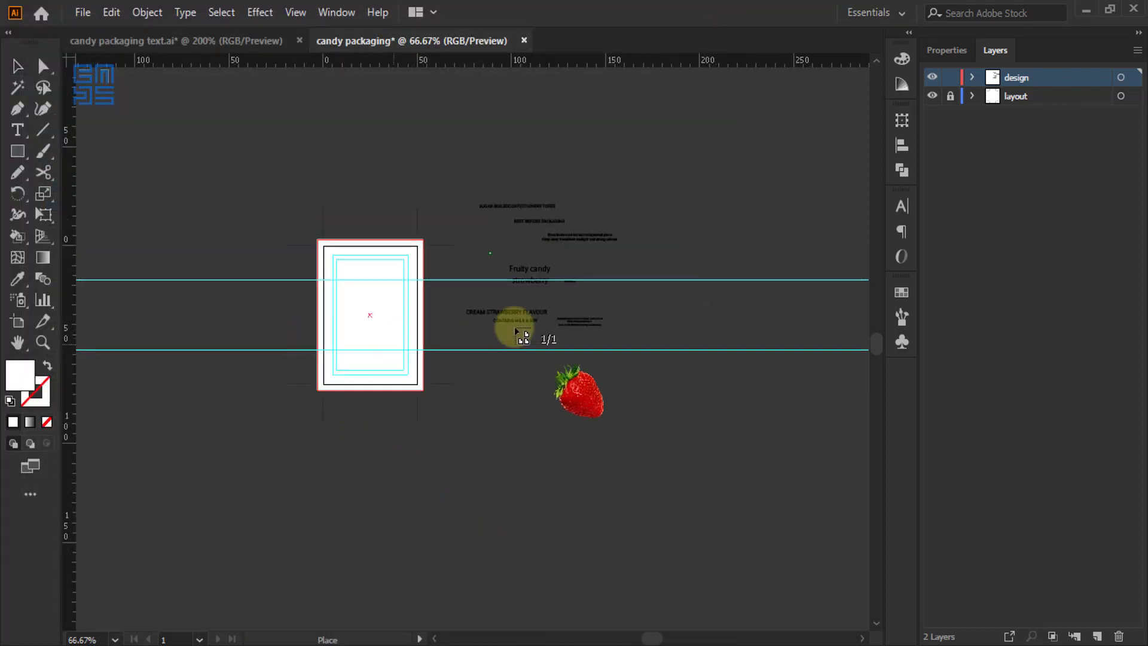
scroll(676, 326, "up", 1)
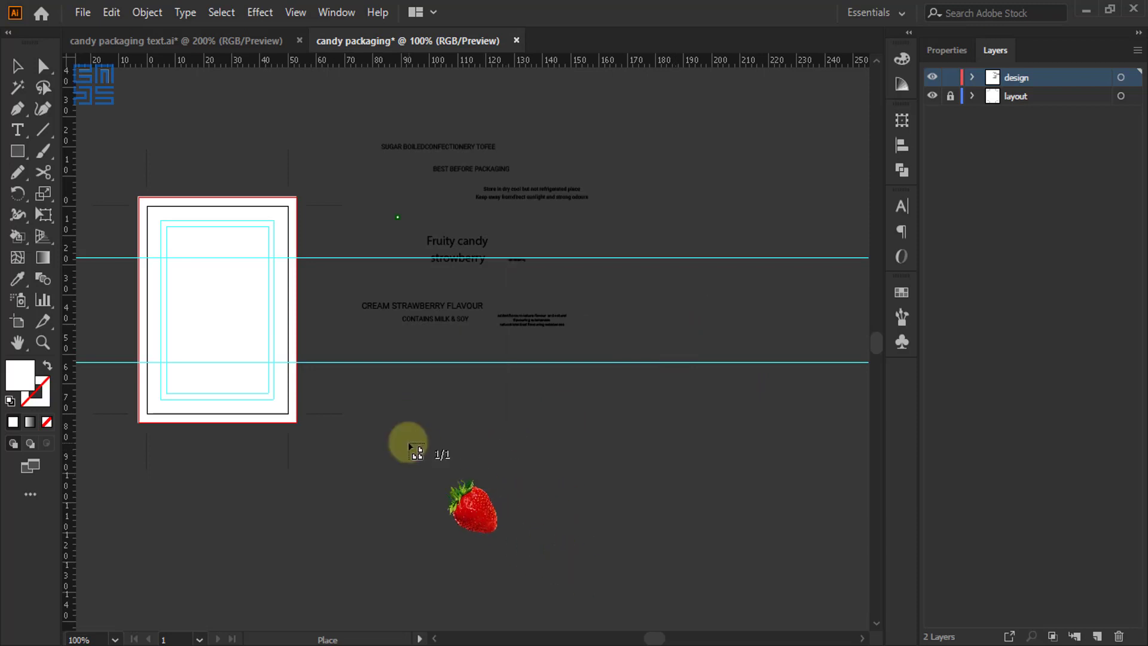
left_click_drag(423, 429, 509, 518)
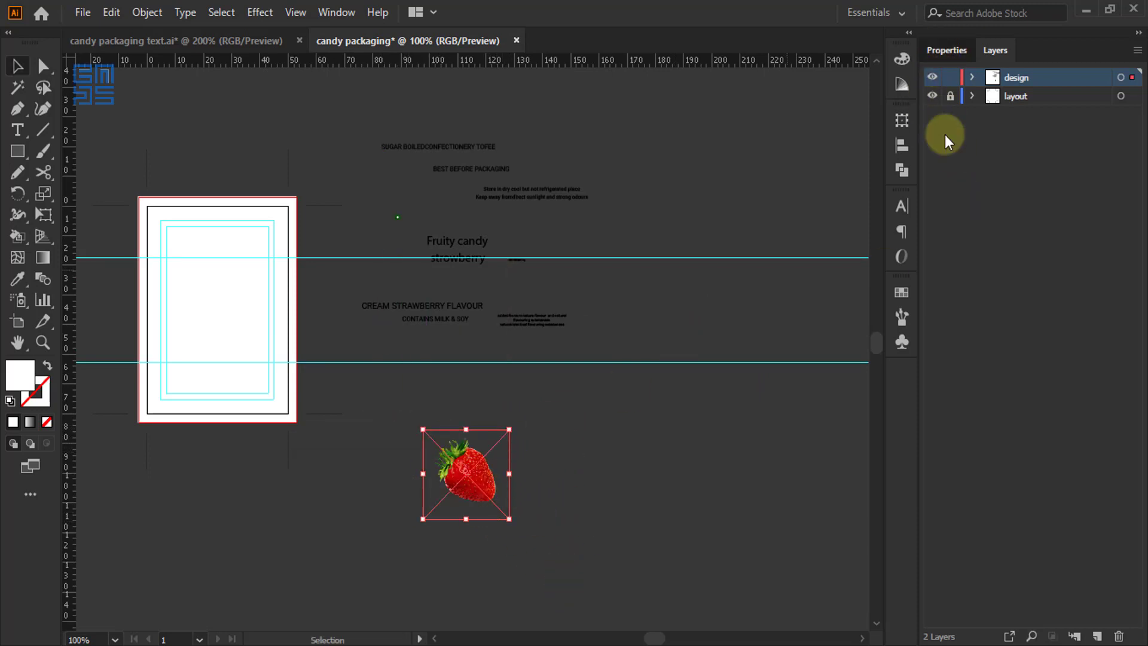
Embed the placed strawberry image in the document and deselect it
left_click(946, 50)
left_click(985, 404)
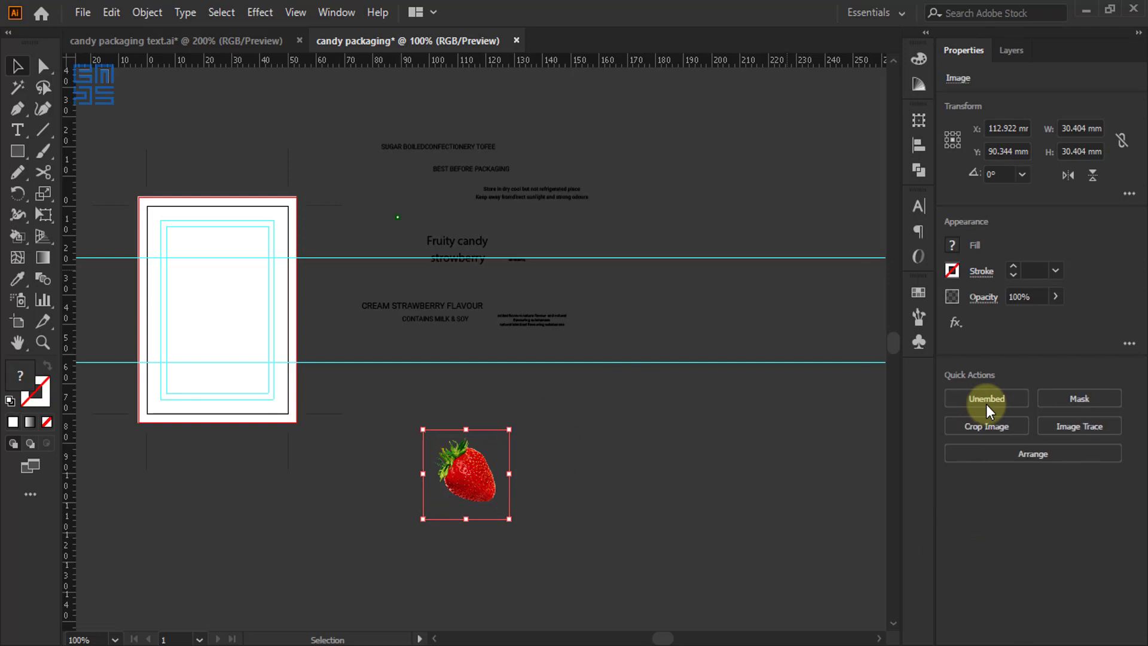
left_click(579, 469)
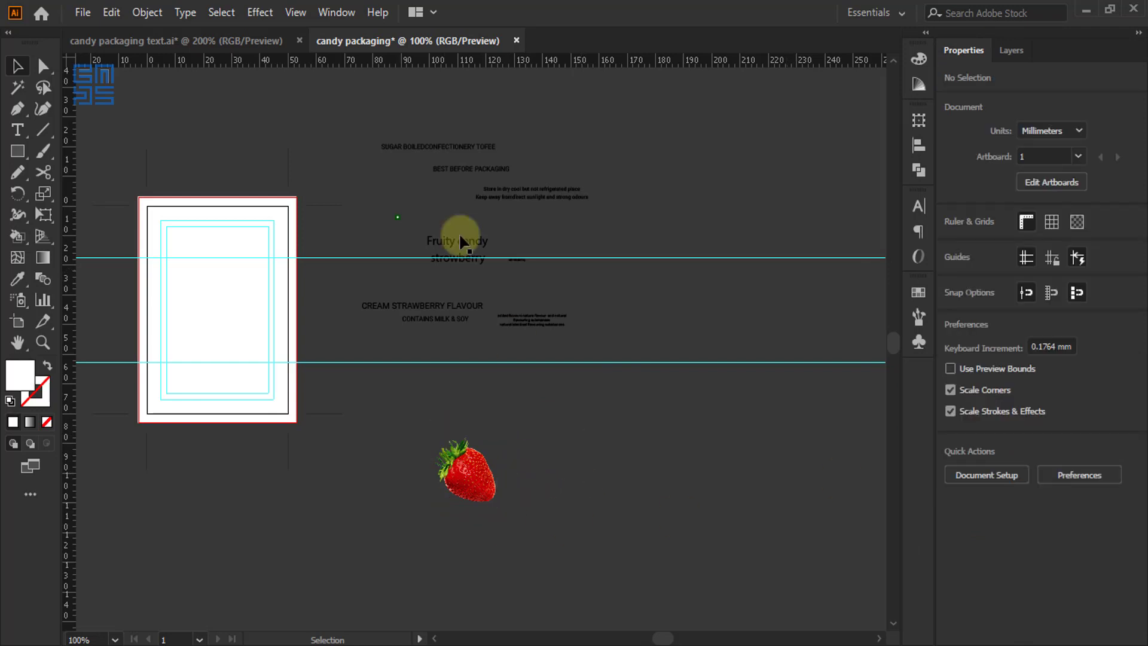
Move the "Fruity candy" and "strowberry" texts together to the empty area right of the strawberry image
scroll(450, 151, "up", 1)
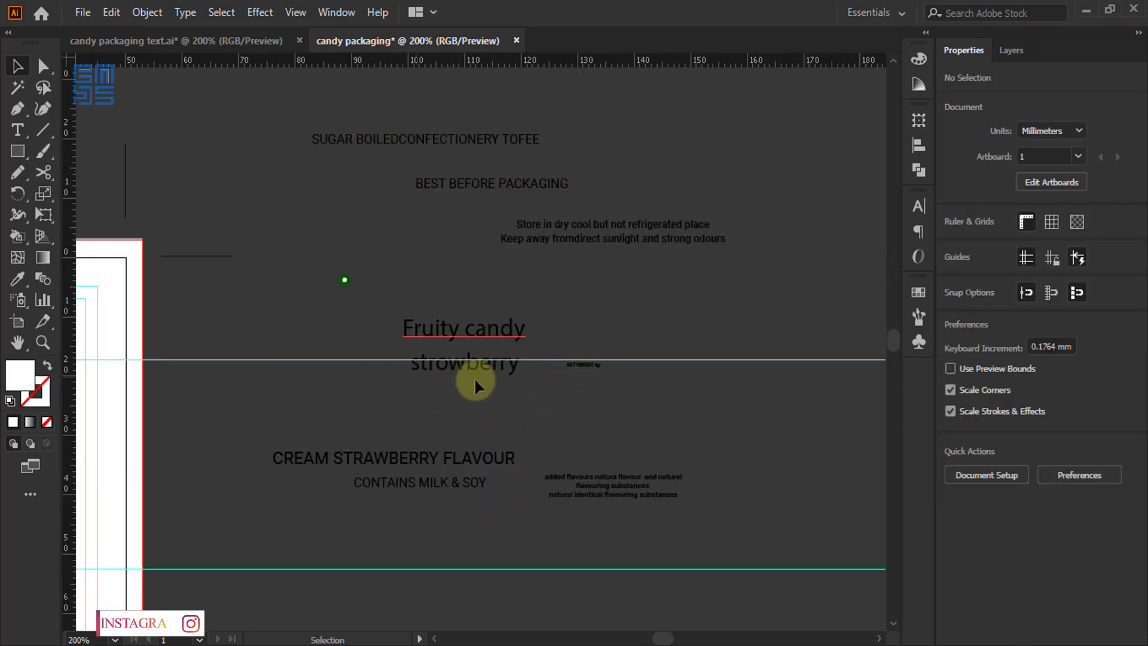
scroll(456, 375, "up", 1)
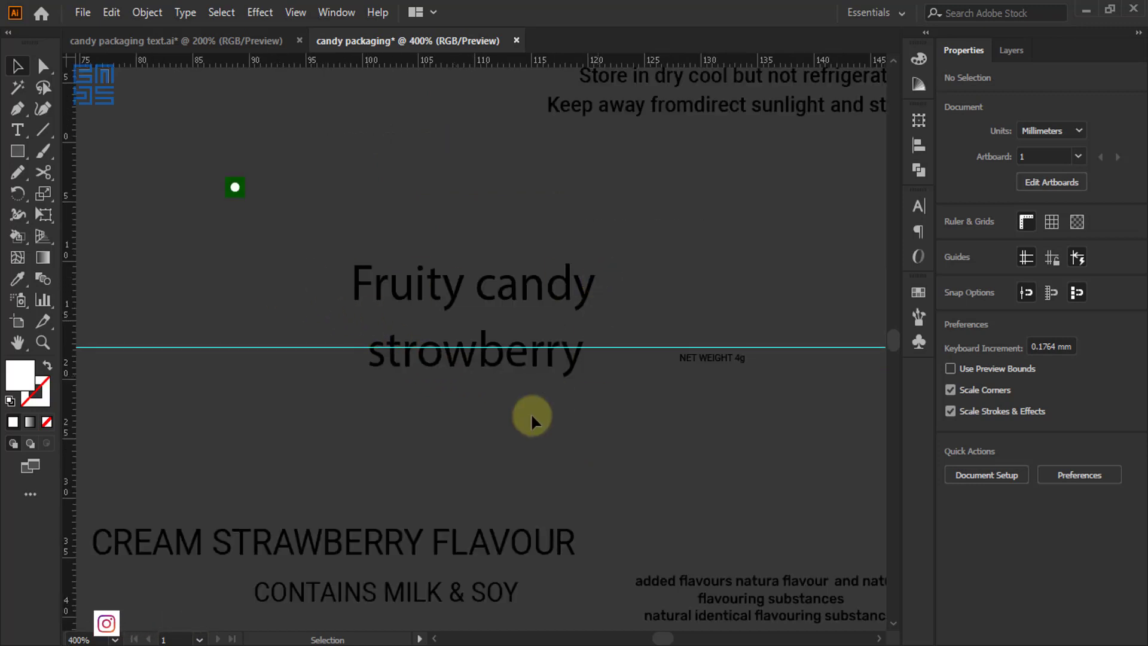
scroll(431, 344, "down", 1)
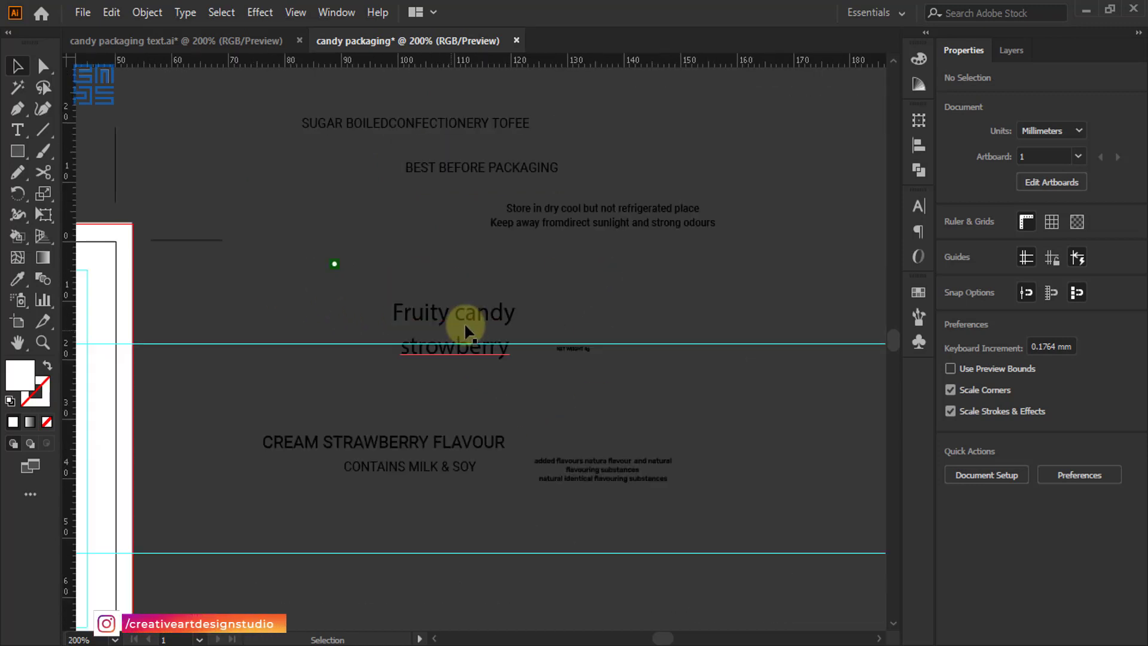
left_click(500, 358)
scroll(473, 306, "down", 1)
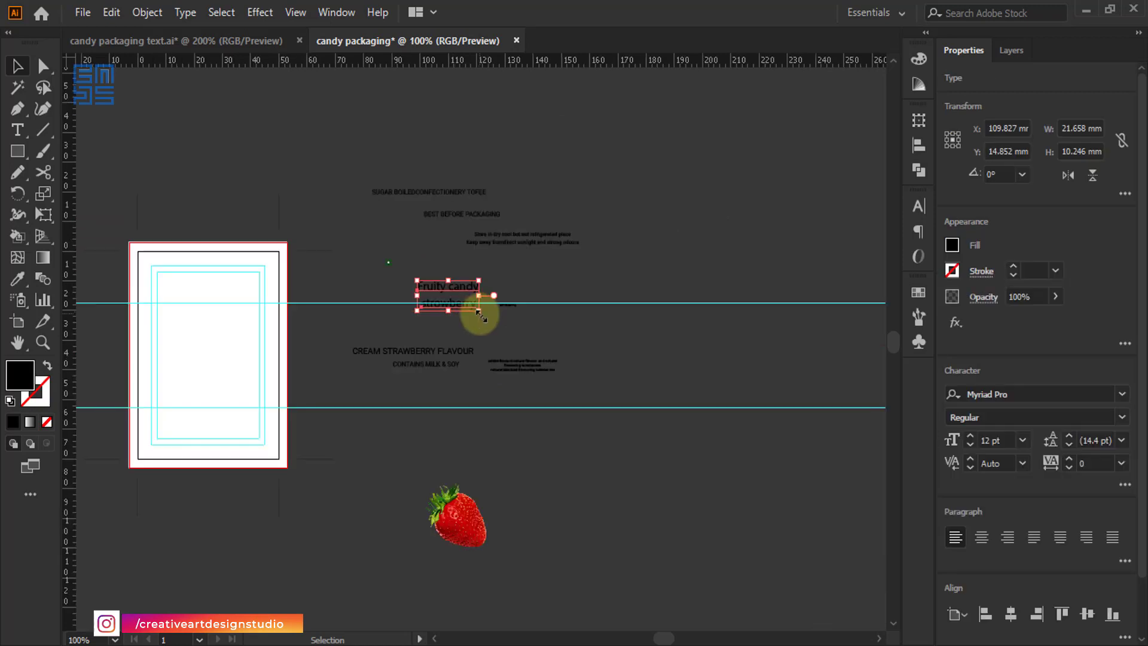
left_click_drag(461, 290, 625, 506)
left_click(711, 544)
Move the "Fruity candy" text away from "strowberry", about 8 mm to the left and 13 mm up
scroll(622, 518, "up", 1)
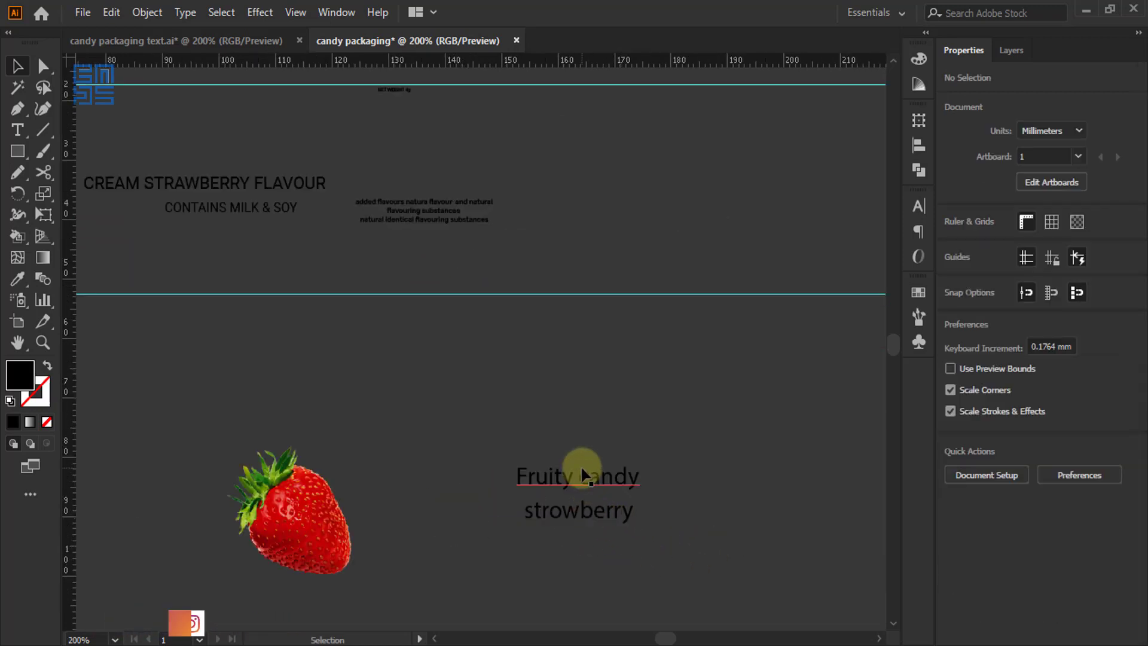
scroll(584, 468, "up", 1)
left_click_drag(534, 459, 457, 361)
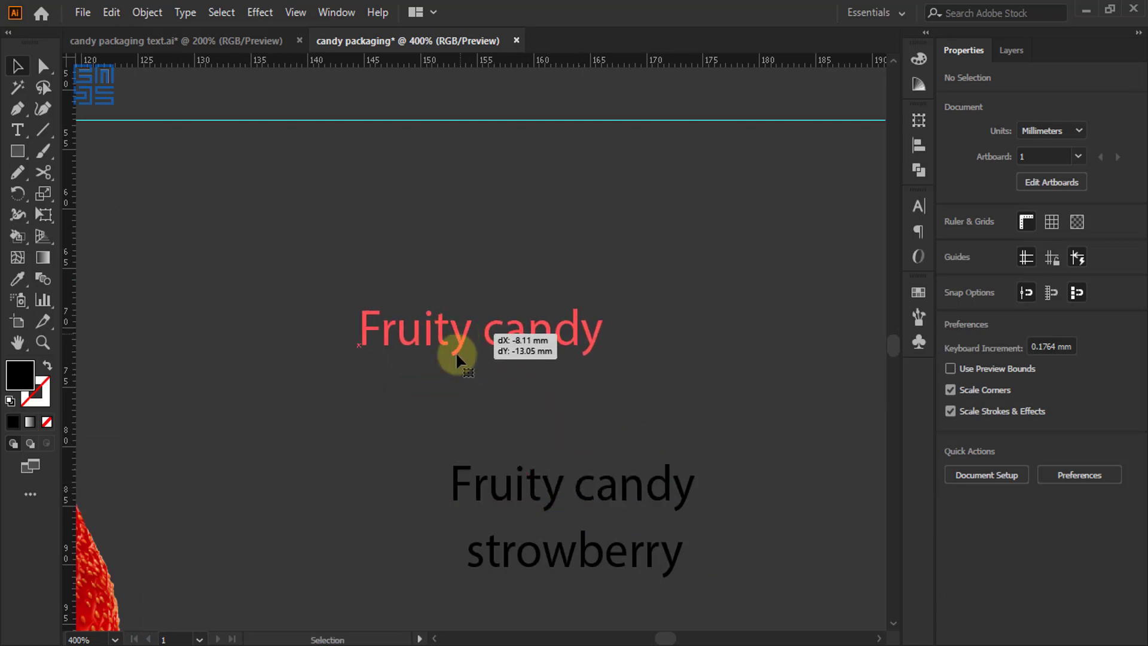
left_click_drag(588, 461, 588, 461)
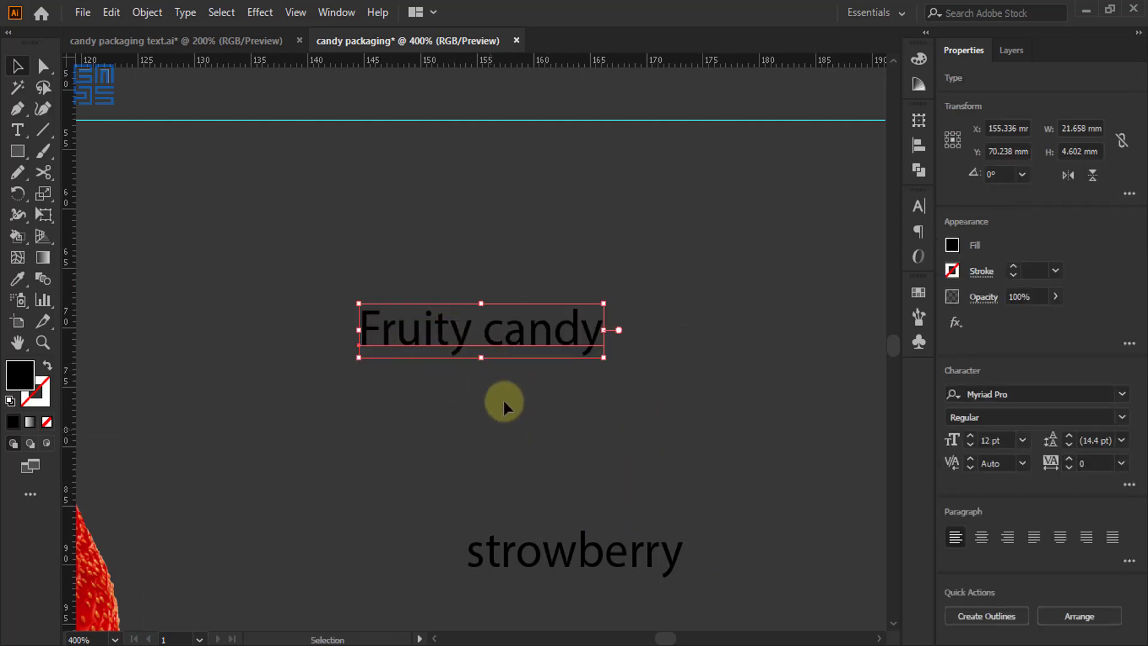
Duplicate the "Fruity candy" text below itself and trim the copies to separate words, "Fruity" above "candy"
left_click_drag(513, 330, 27, 375)
double_click(449, 426)
key("BackSpace")
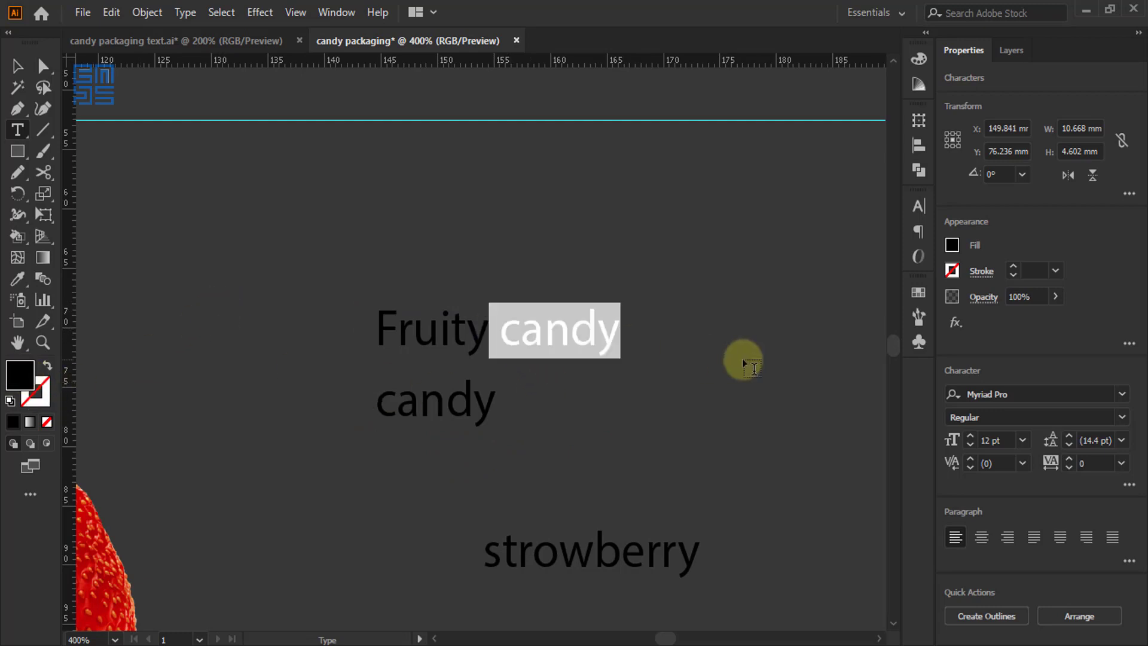
left_click_drag(487, 328, 743, 361)
key("BackSpace")
key("Escape")
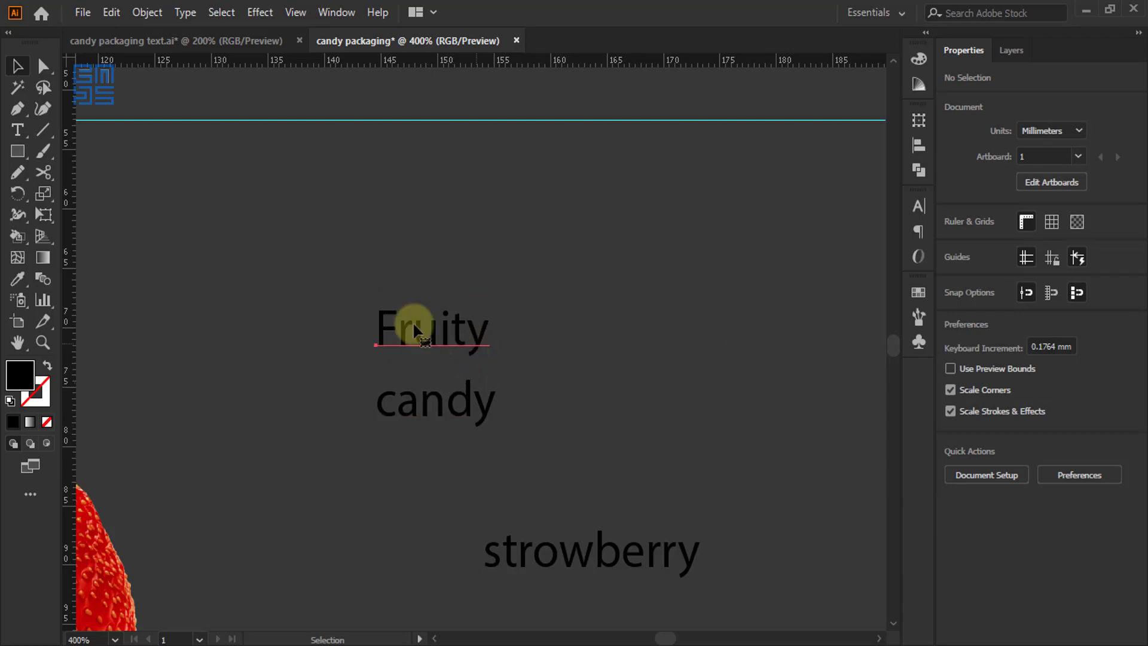
Change the font of the "Fruity" text to BillionDreams
left_click(435, 353)
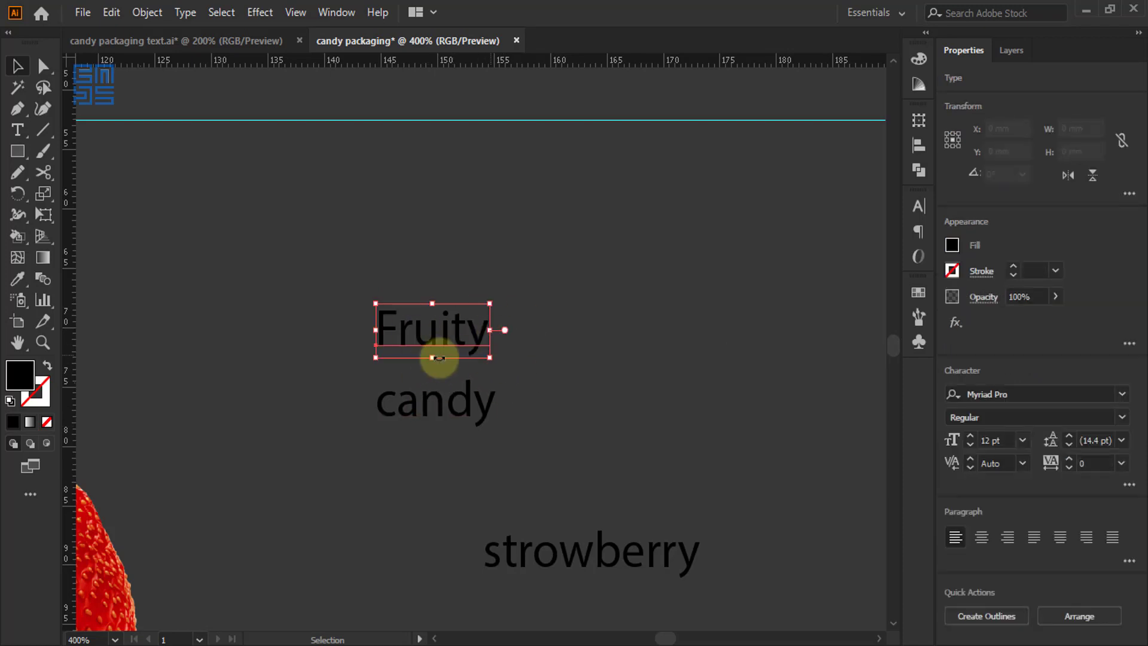
left_click(918, 206)
left_click(888, 228)
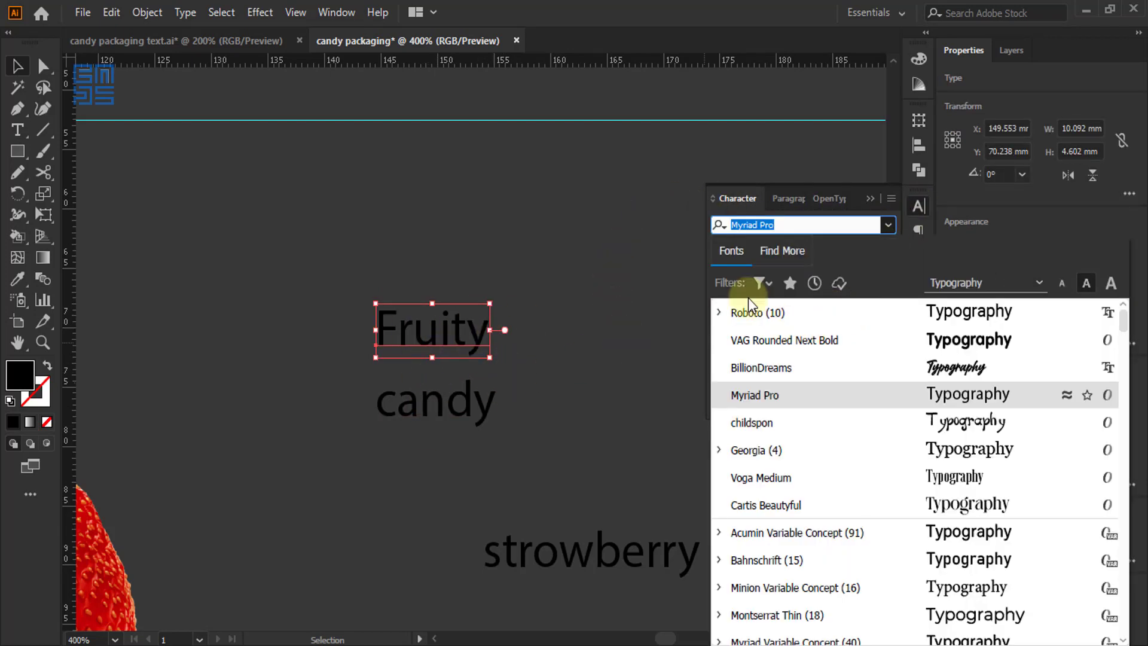
left_click(859, 366)
Apply the type style of "Fruity" to the "candy" text with the Eyedropper tool
left_click(490, 406)
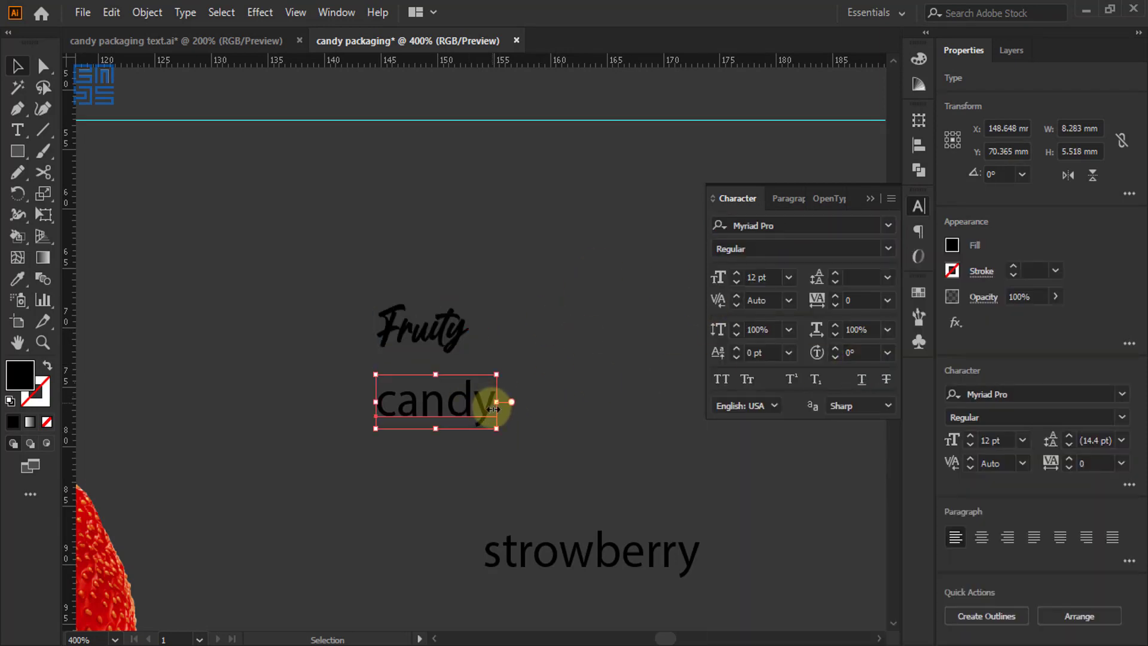
key("i")
left_click(452, 328)
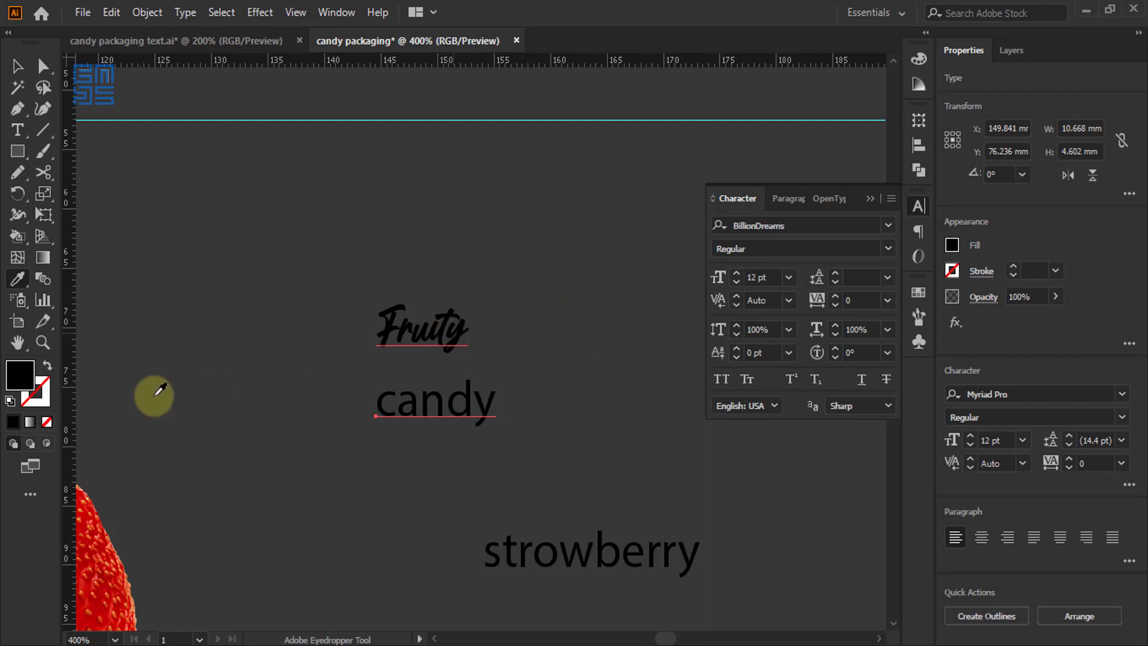
left_click(17, 66)
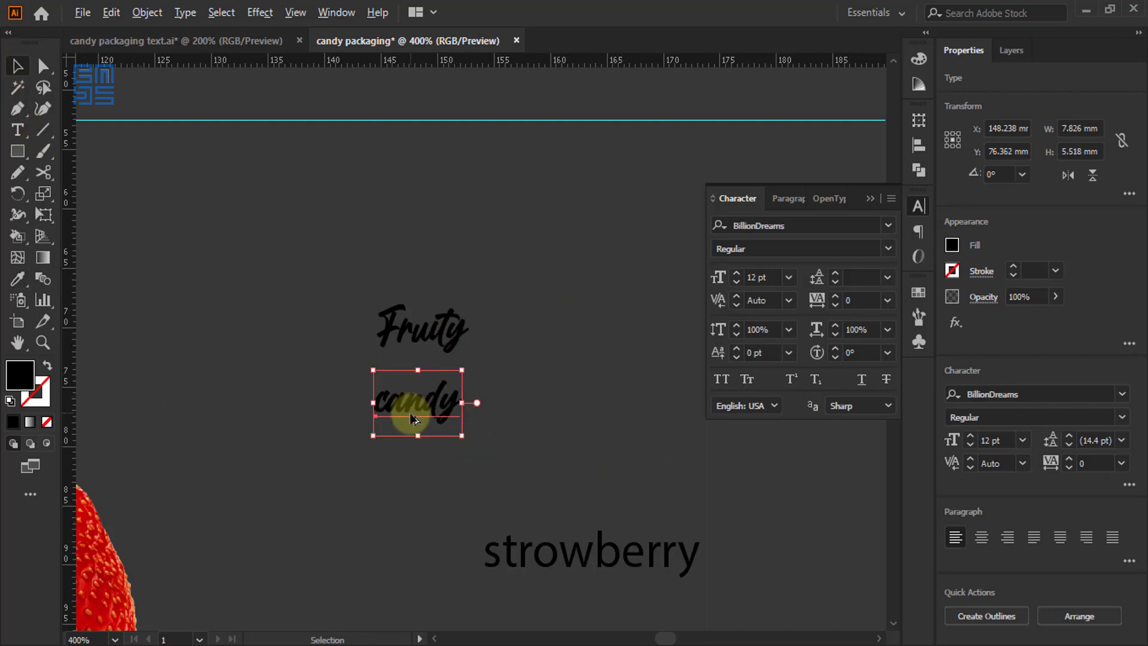
Capitalize the first letter of "candy" with All Caps and move the word about 3 mm right and 2 mm up beneath "Fruity"
scroll(412, 418, "up", 3)
scroll(375, 416, "down", 1)
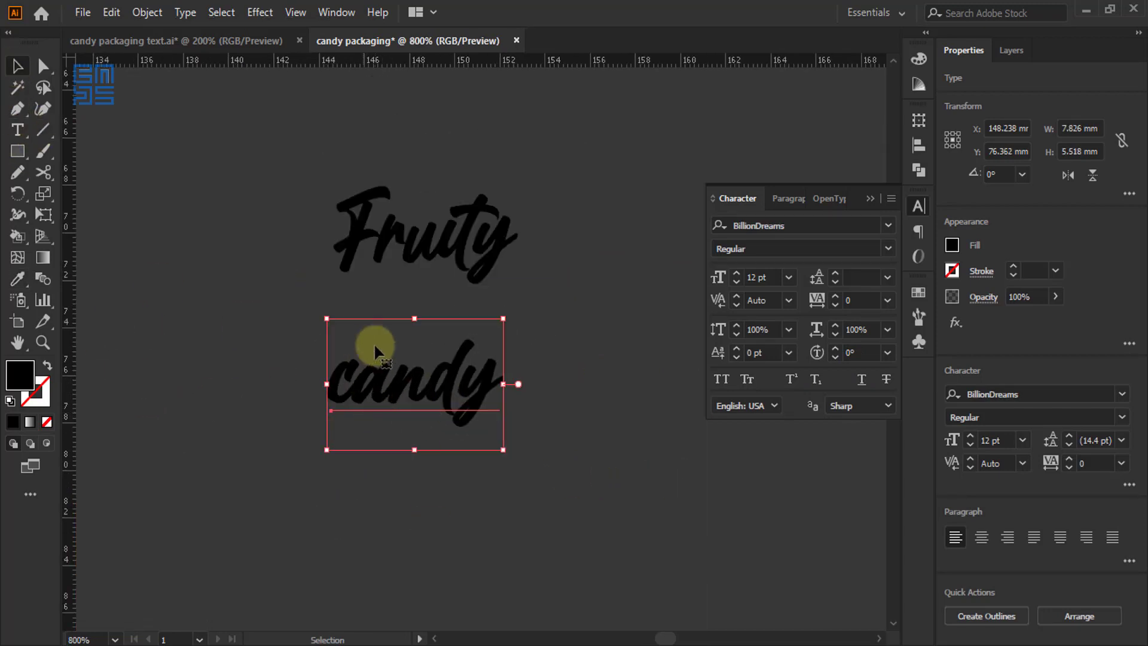
double_click(323, 398)
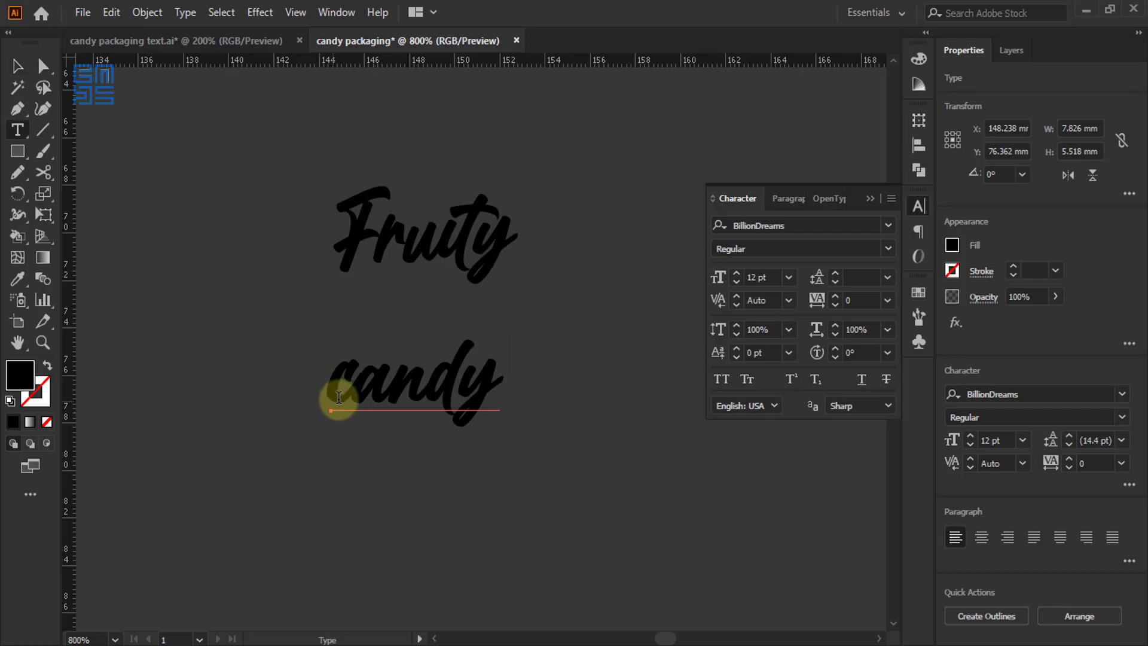
left_click_drag(351, 390, 179, 402)
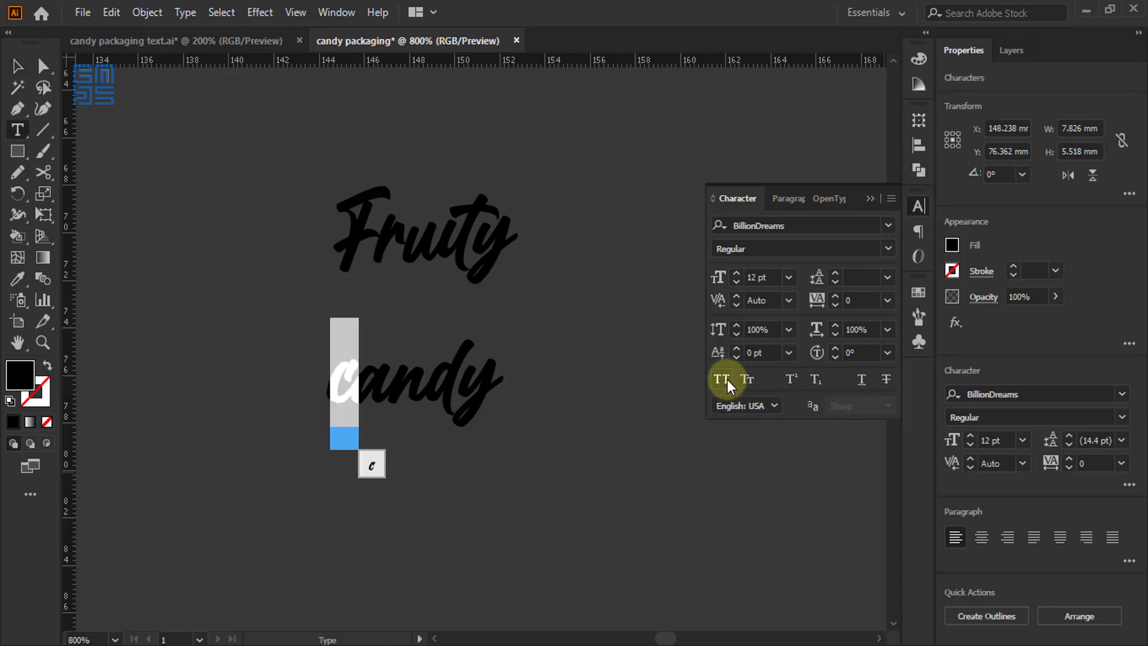
left_click(727, 379)
left_click(17, 66)
left_click(345, 395)
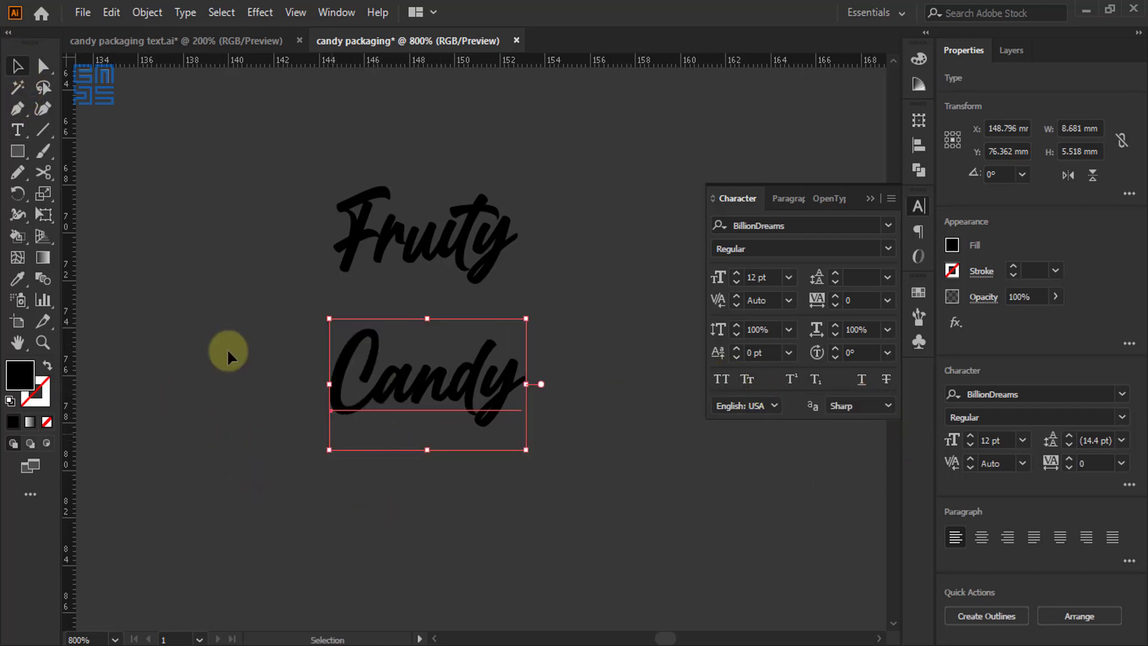
left_click_drag(442, 376, 513, 337)
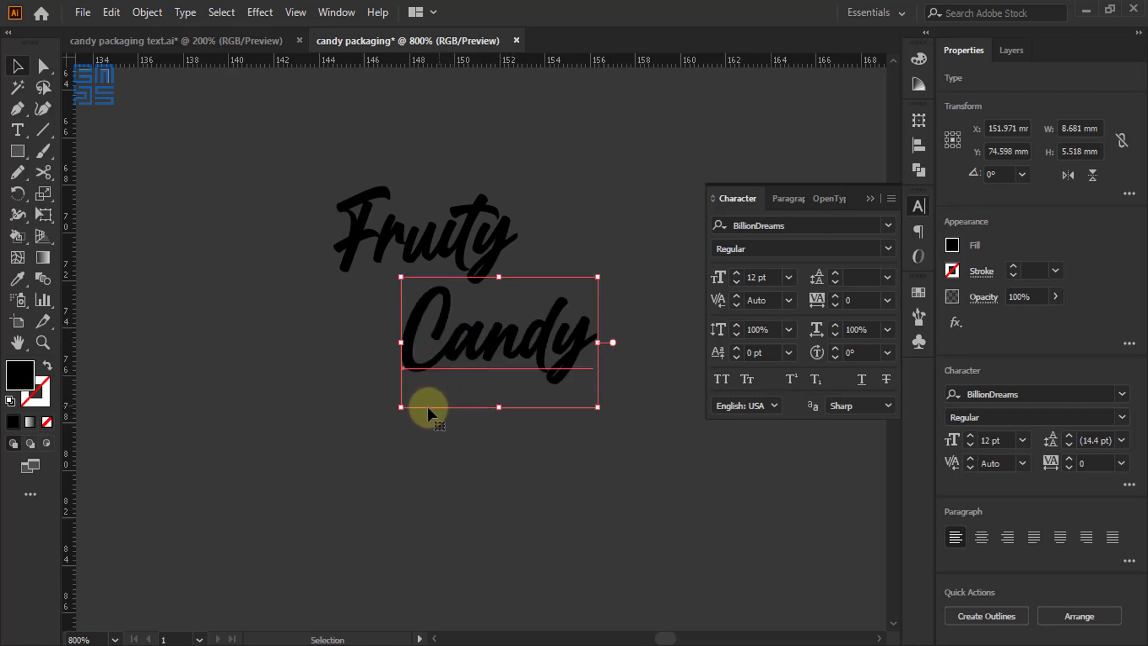
Convert the "Fruity" and "Candy" texts to outlines and unite them into one group of shapes
scroll(364, 392, "down", 1)
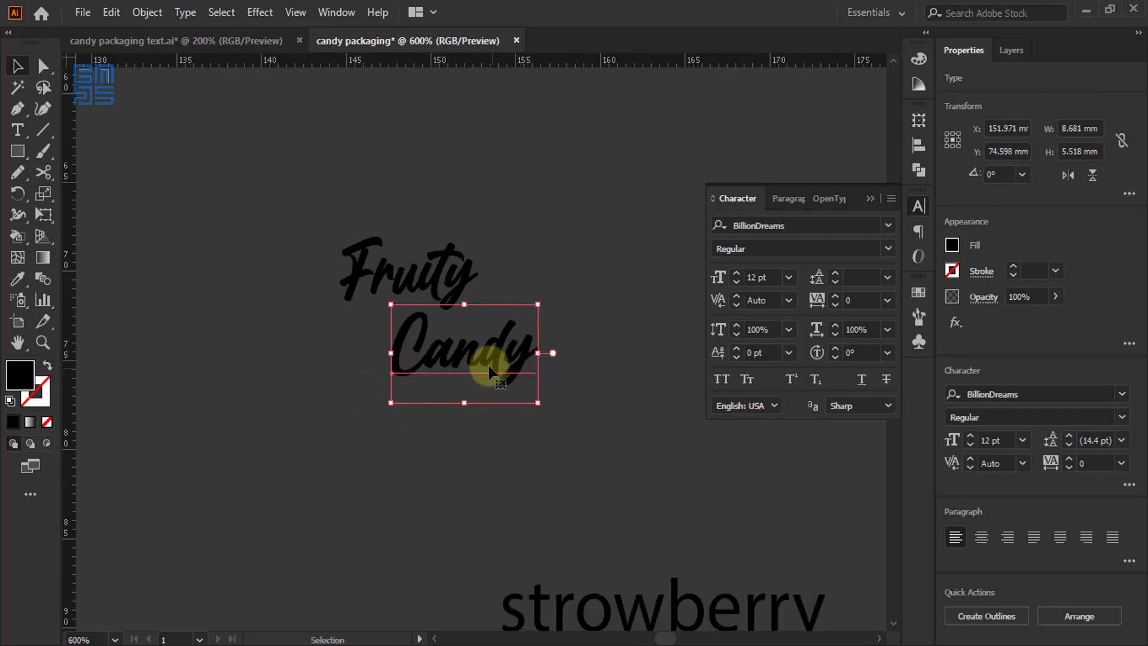
left_click(562, 391, "shift")
right_click(452, 261)
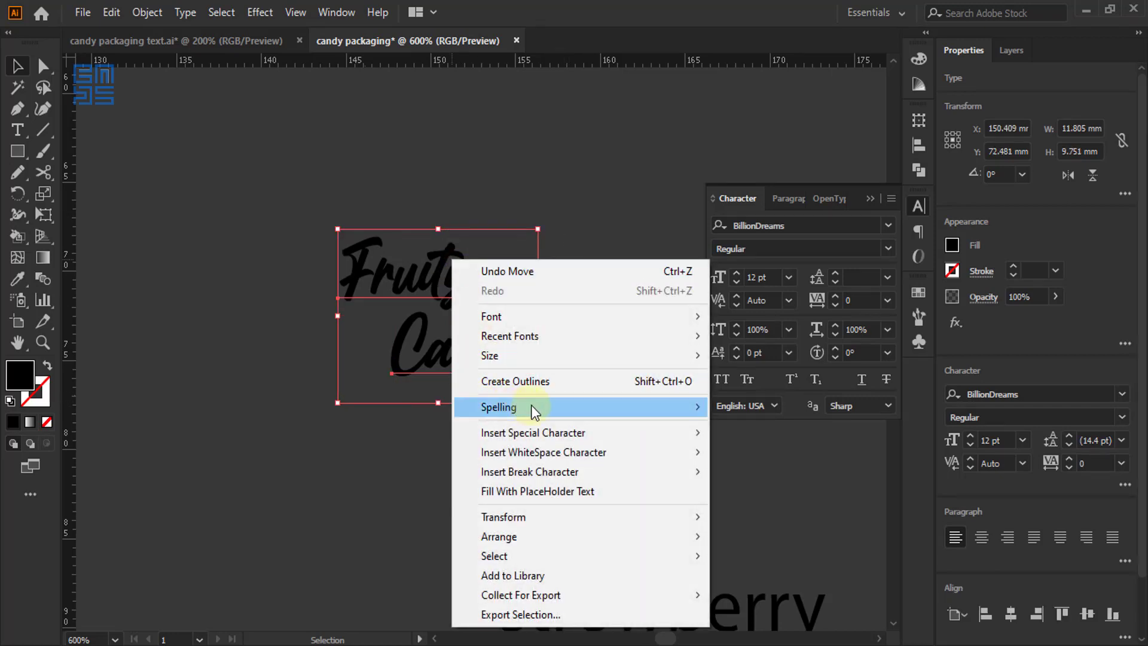
left_click(509, 380)
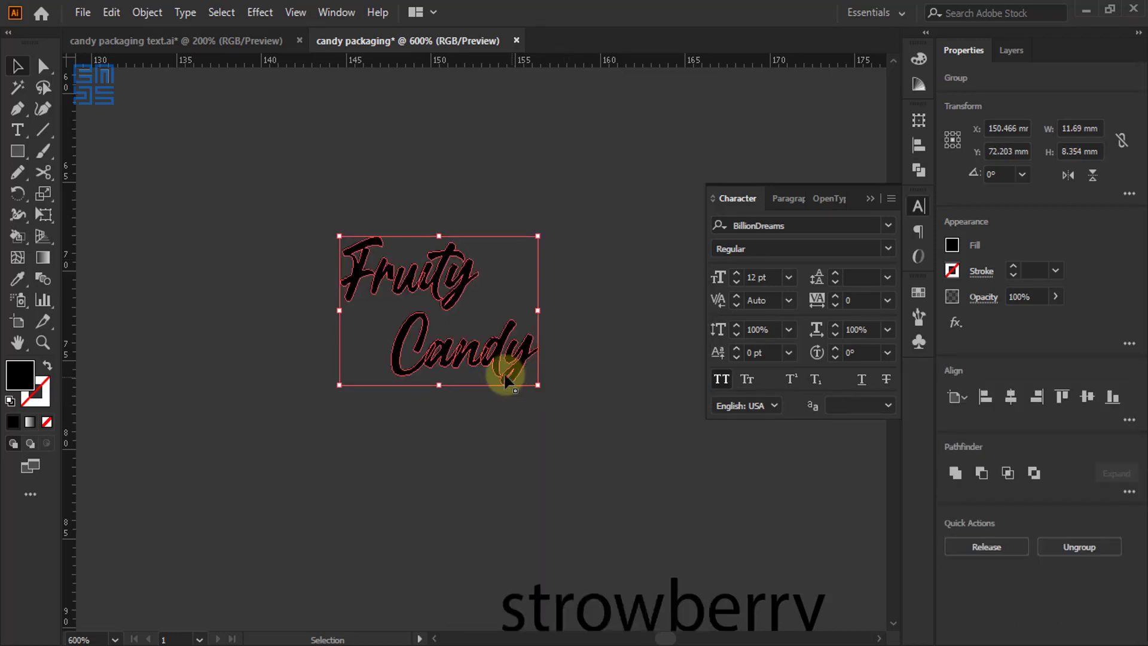
scroll(460, 303, "up", 1)
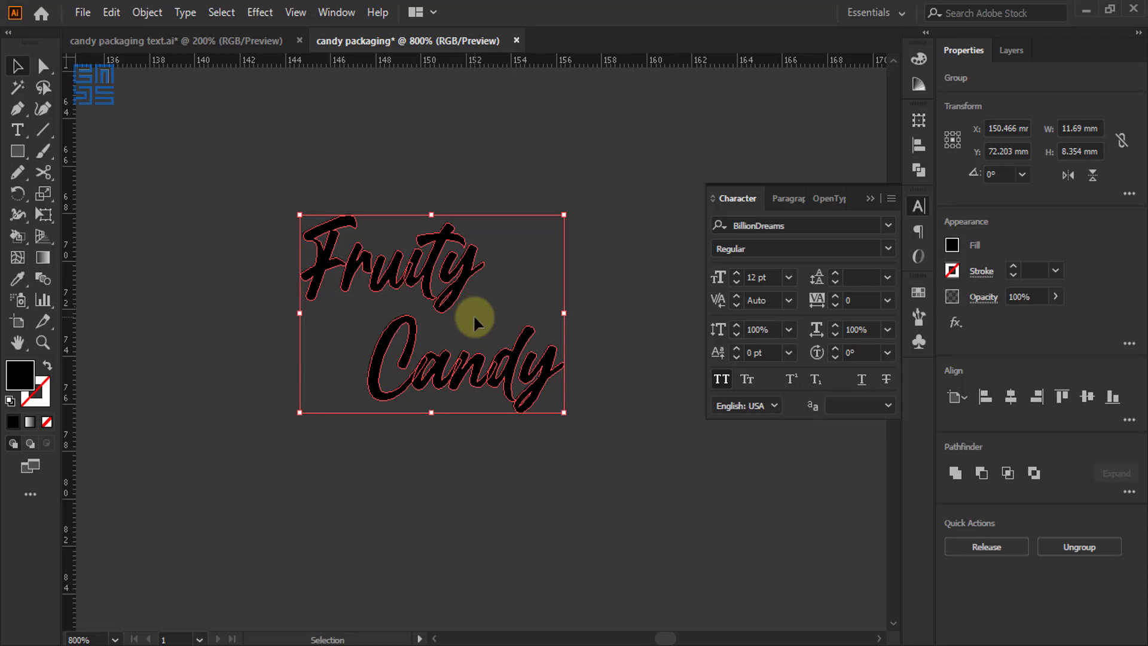
left_click(955, 473)
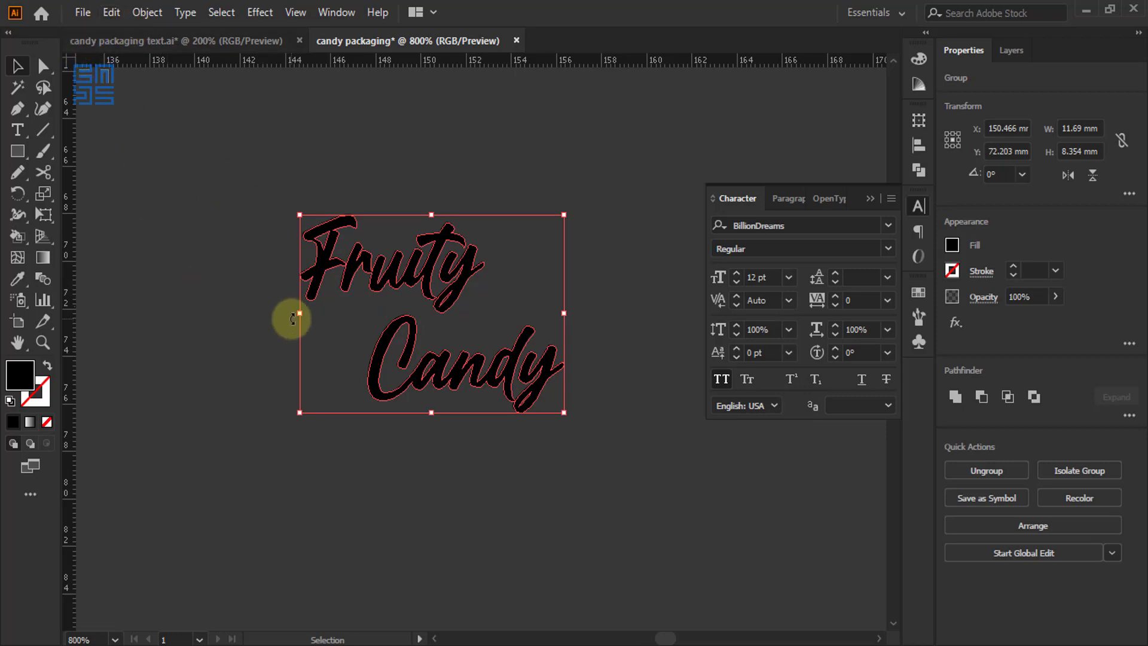
Change the document units to Pixels in Document Setup
left_click(84, 12)
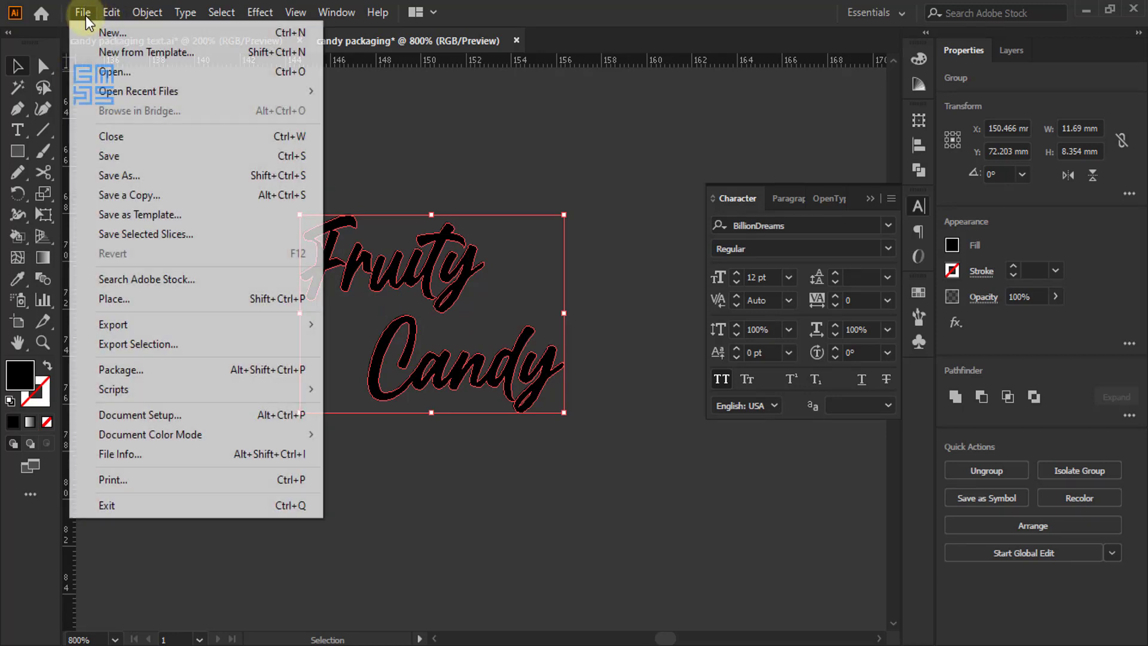
left_click(125, 419)
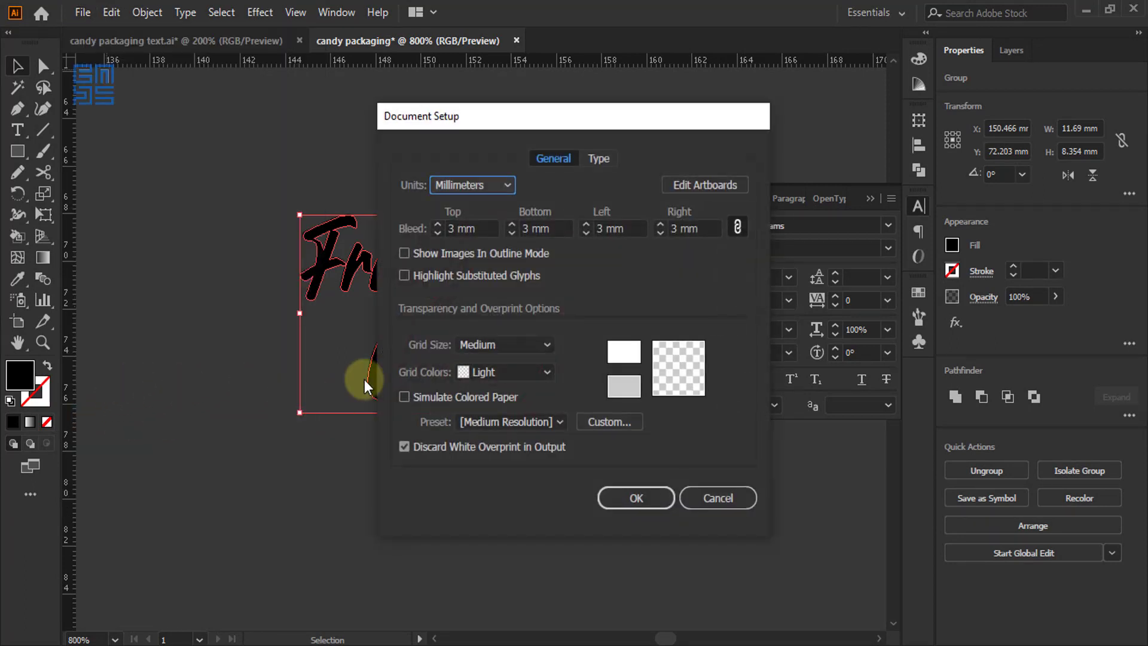
left_click(478, 190)
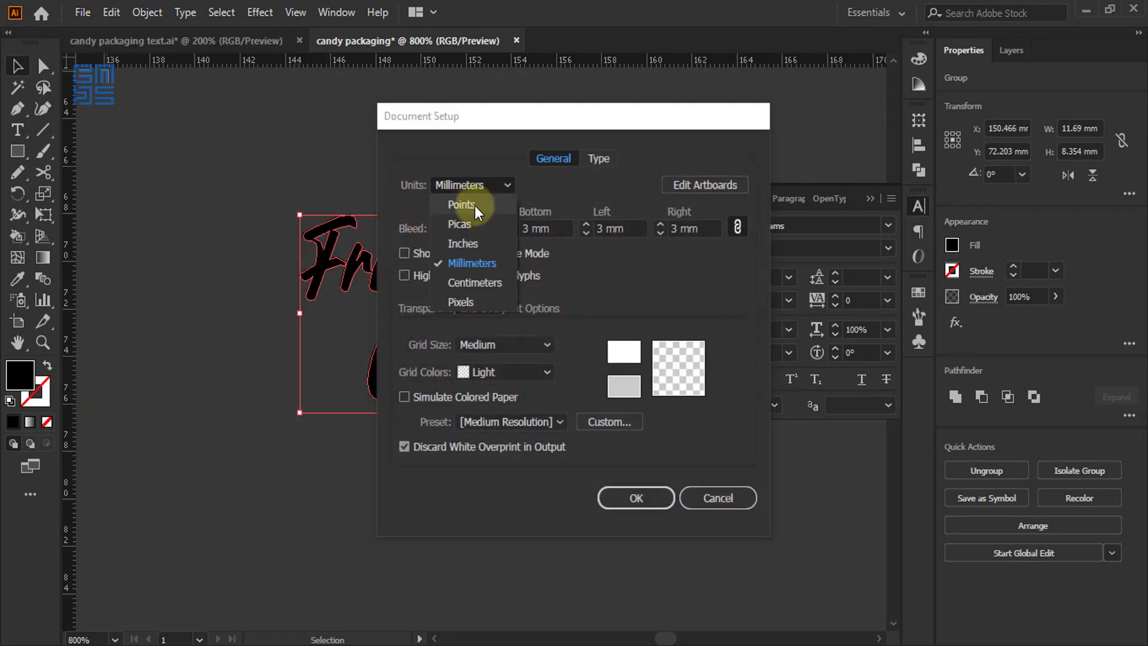
left_click(467, 300)
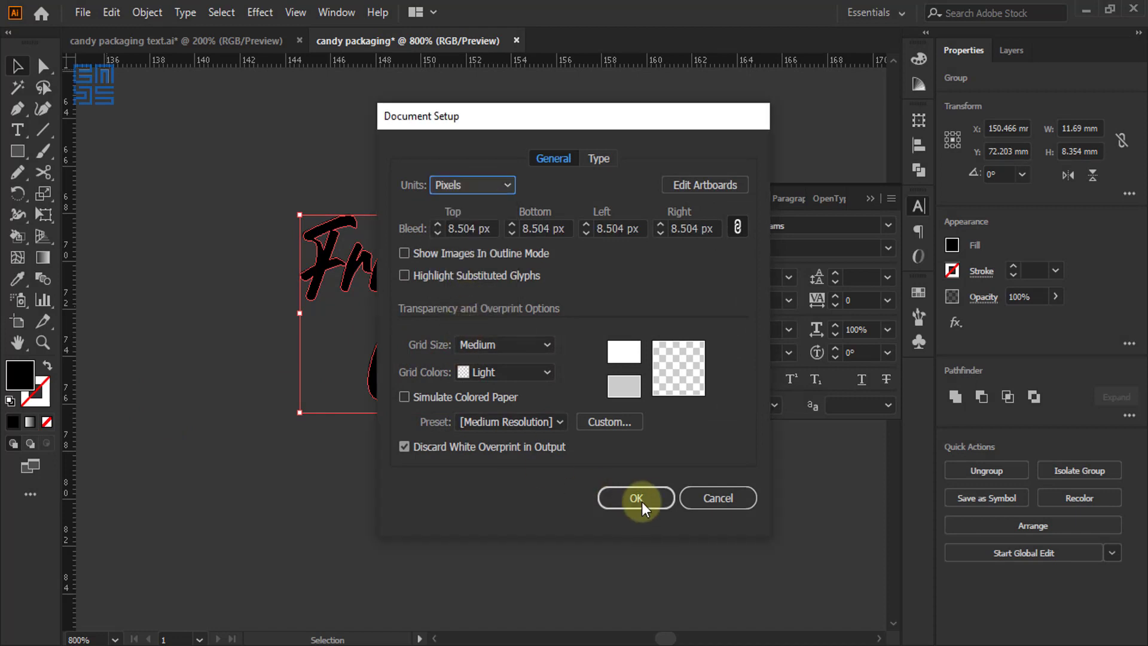
left_click(609, 500)
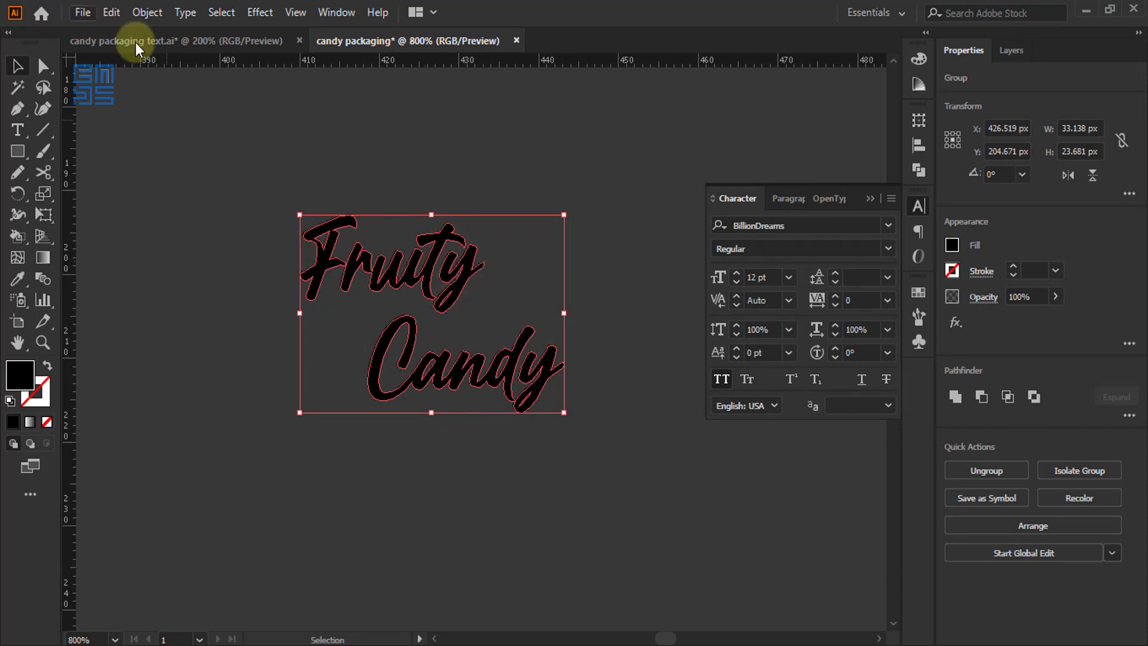
Offset the outlined "Fruity Candy" lettering outward by 2 px with Miter joins
left_click(147, 12)
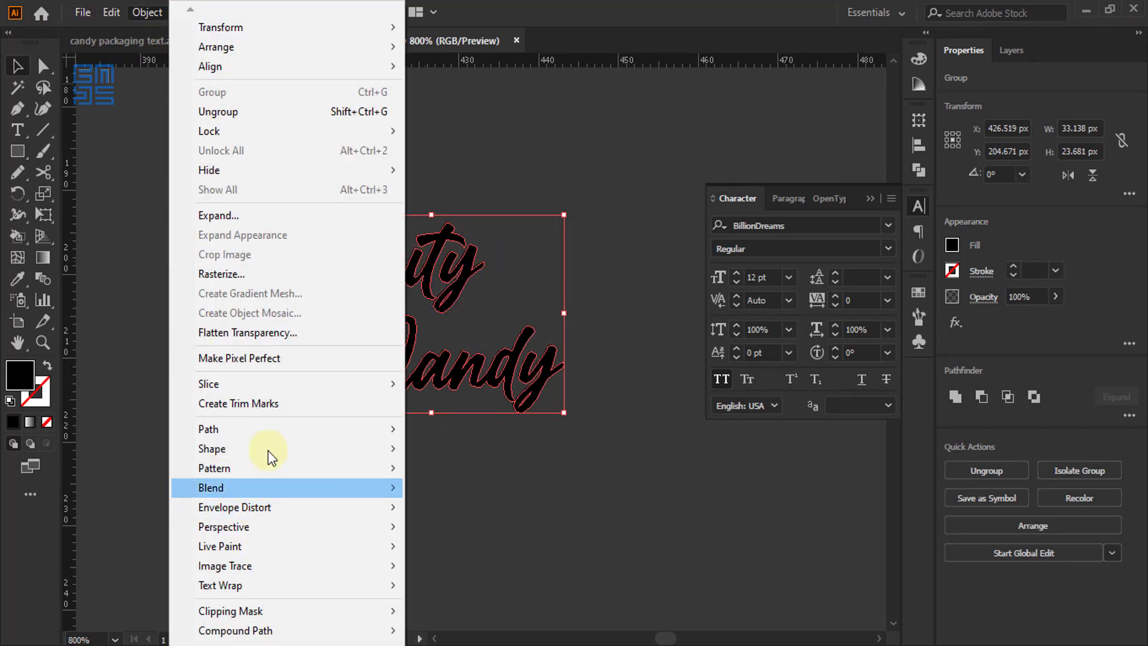
mouse_move(358, 429)
left_click(440, 495)
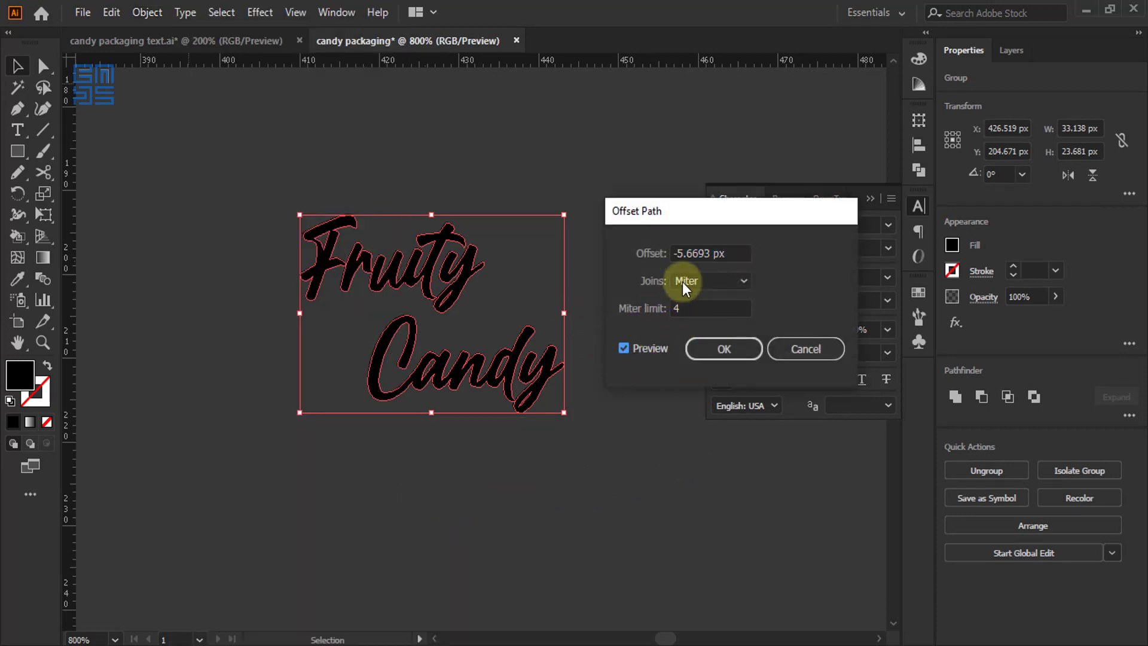
left_click(707, 252)
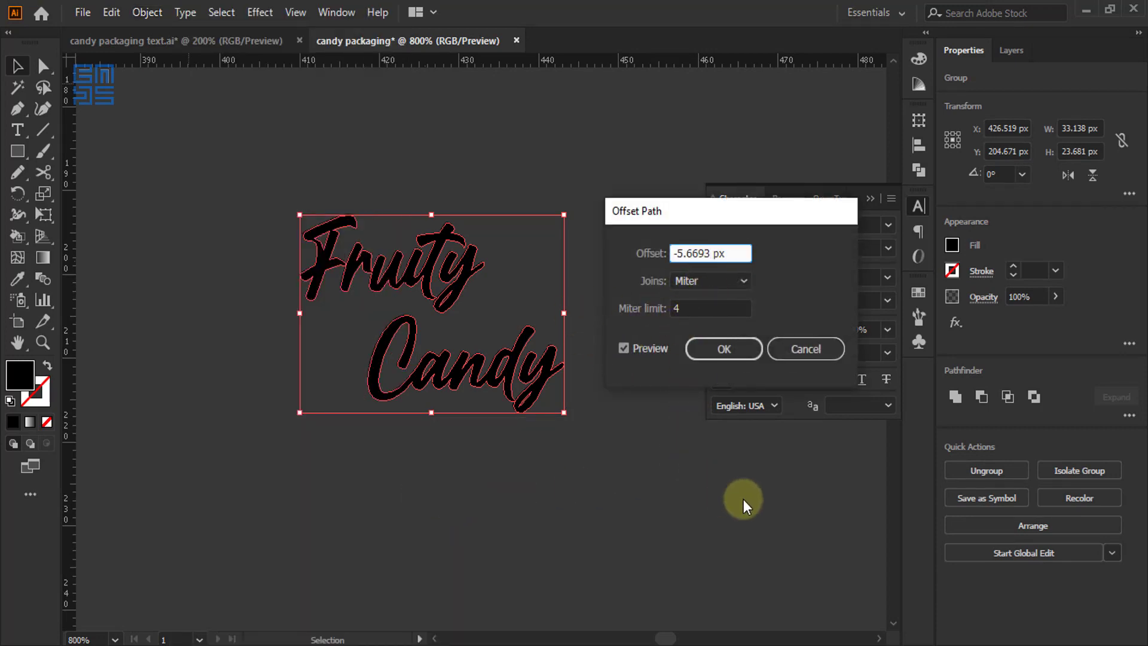
key("Up")
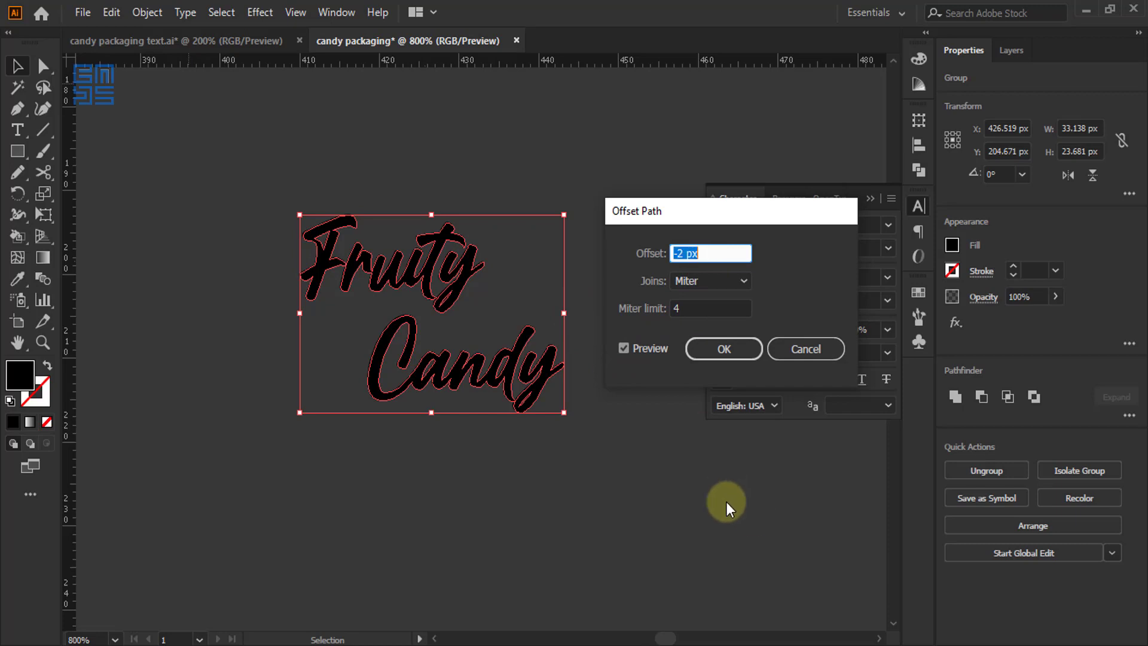
key("Up")
key("Up")
key("Up")
key("Up")
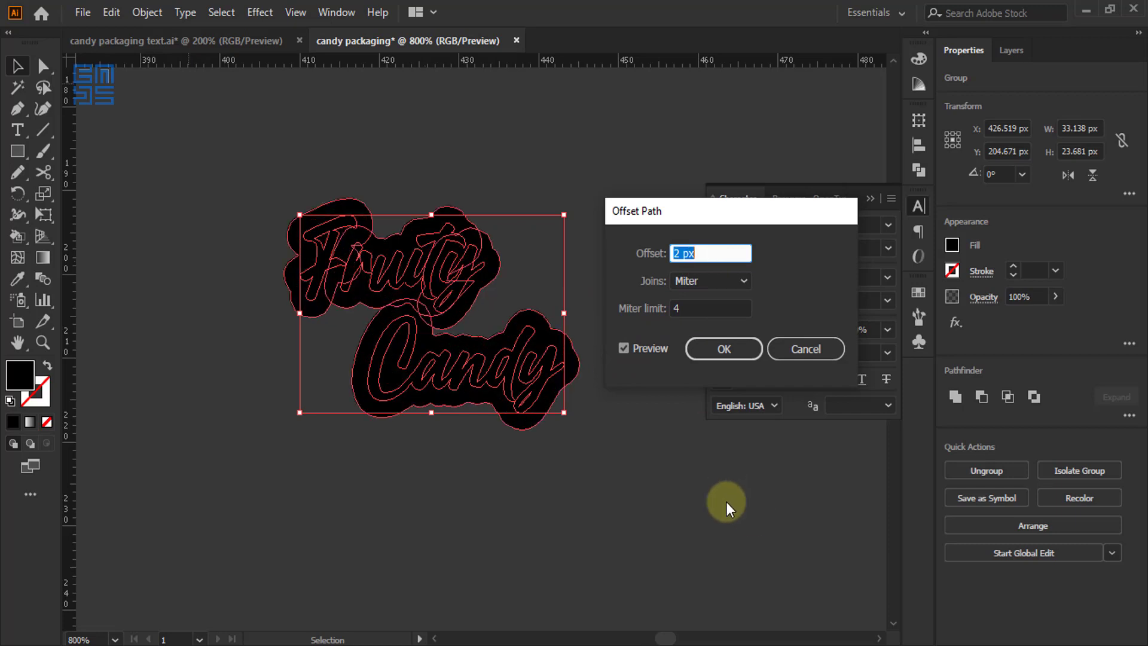
left_click(727, 348)
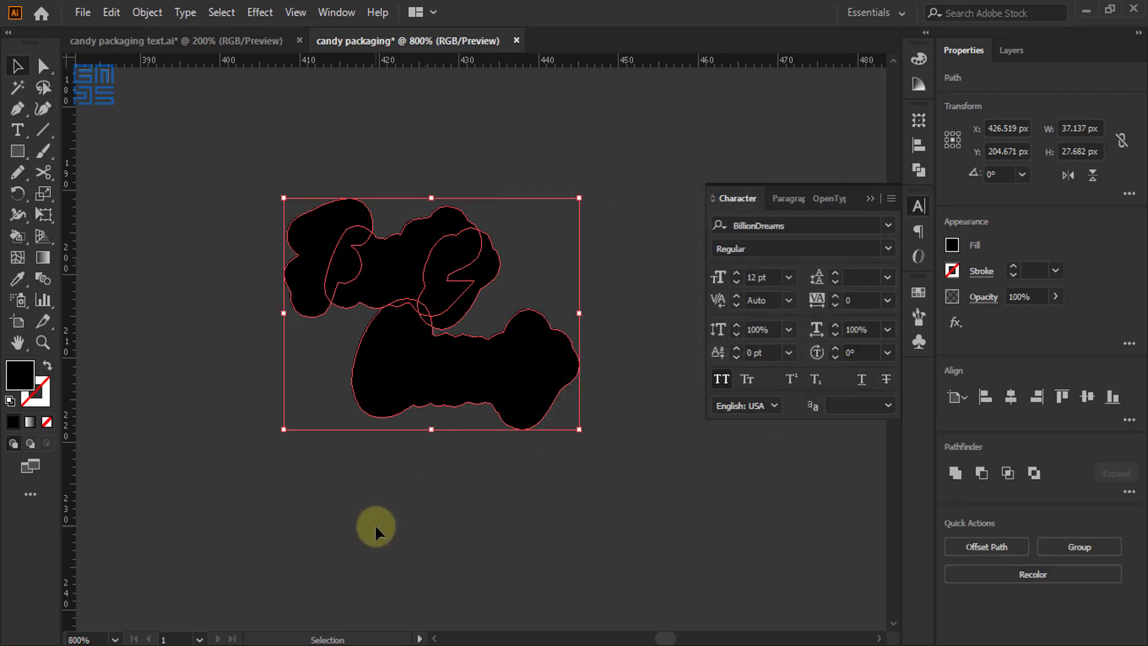
Ungroup the "Fruity Candy" lettering and its offset shapes
key("ctrl")
left_click(418, 526)
left_click(551, 343)
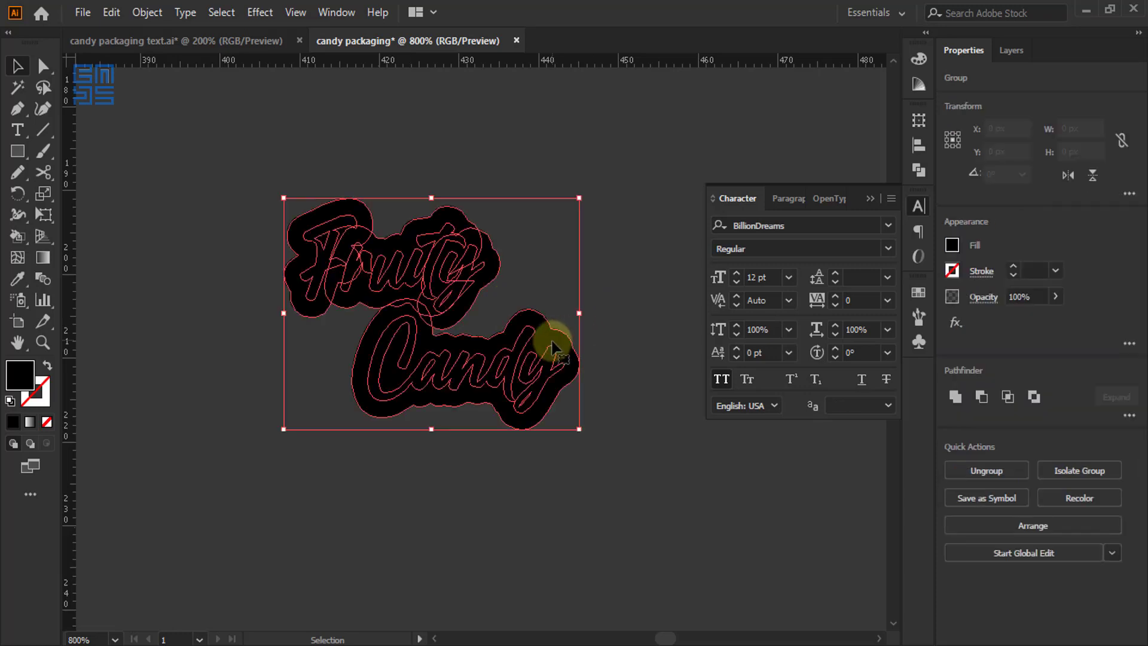
key("ctrl")
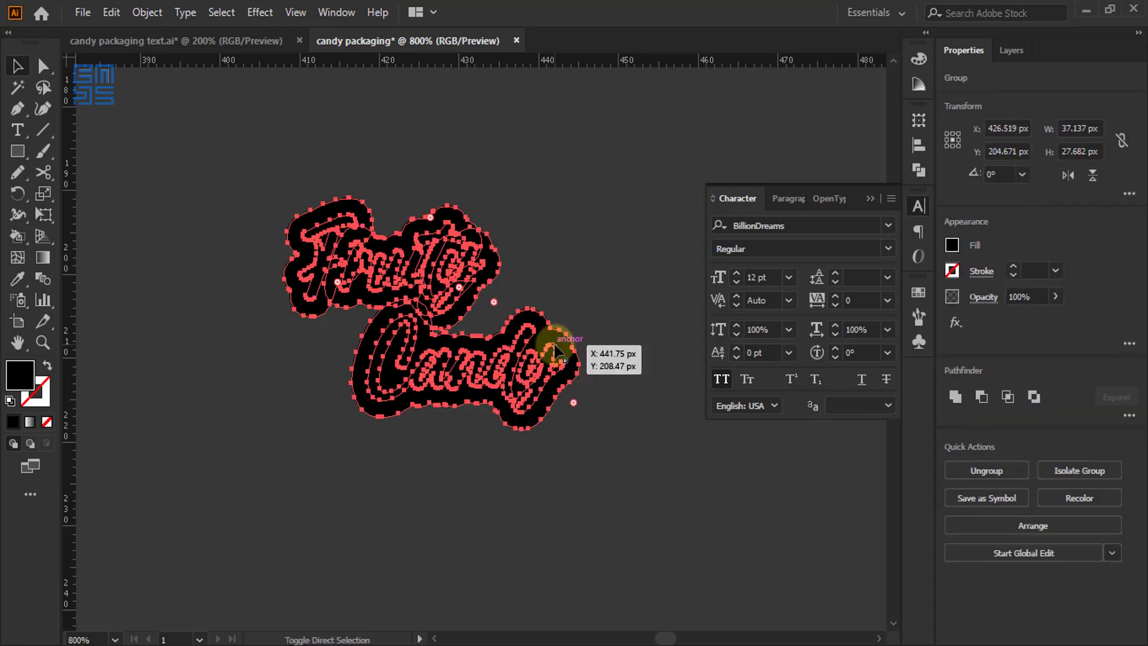
key("ctrl+shift+g")
left_click(599, 394)
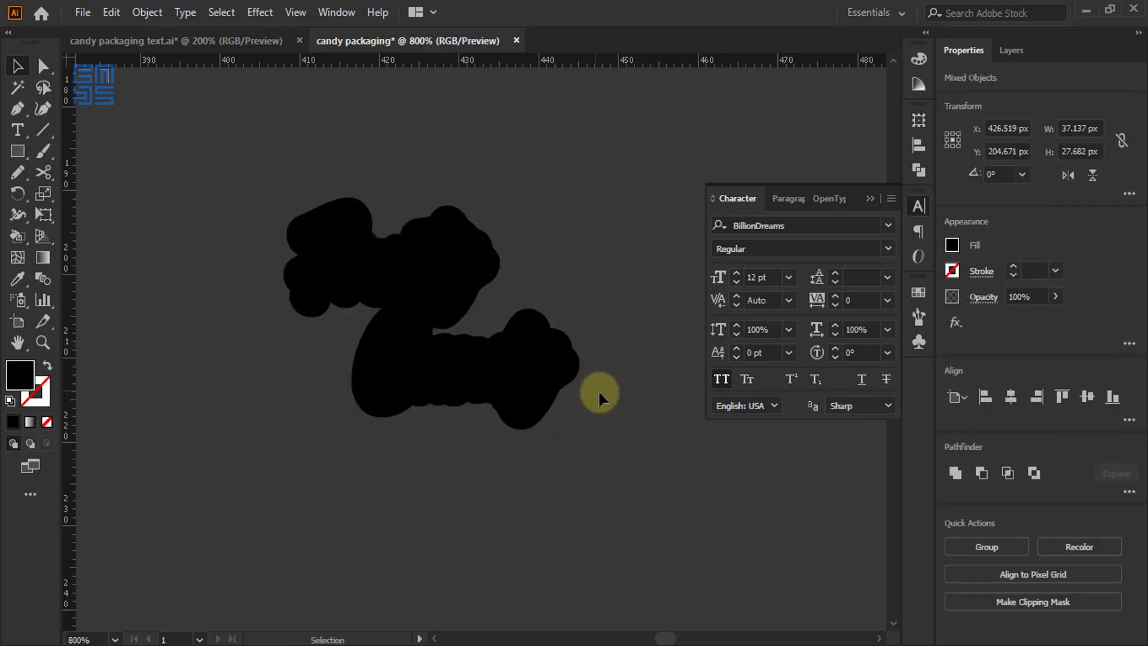
Select all the original letter shapes of "Fruity Candy" without the offset shapes and unite them
left_click(539, 360)
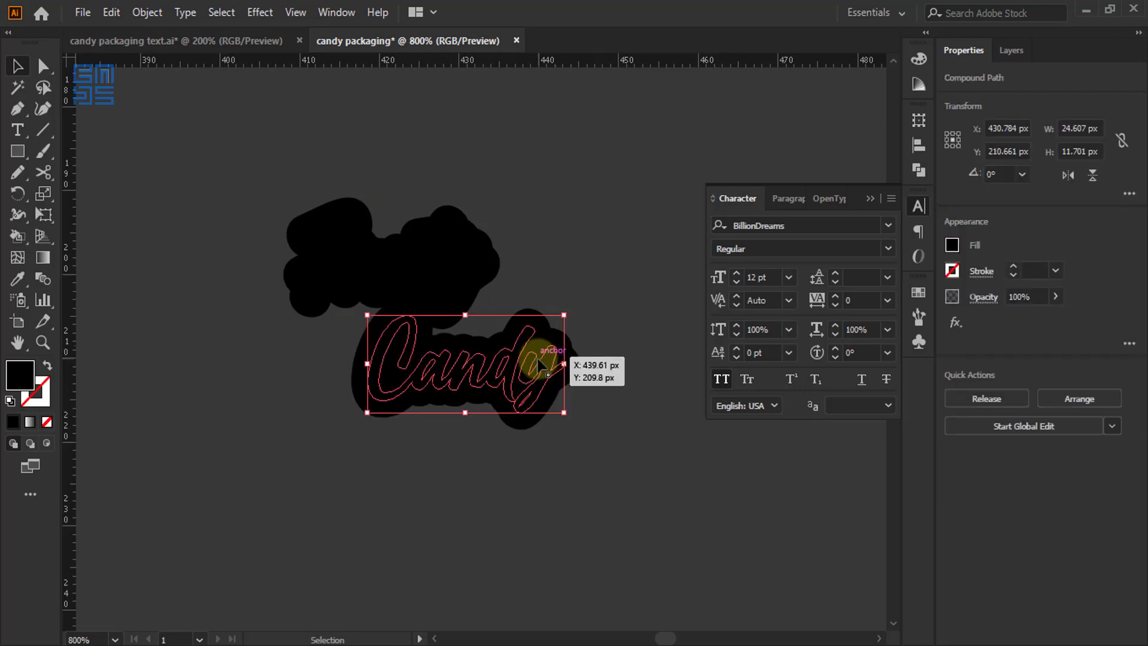
left_click_drag(538, 360, 448, 268)
left_click(382, 260, "shift")
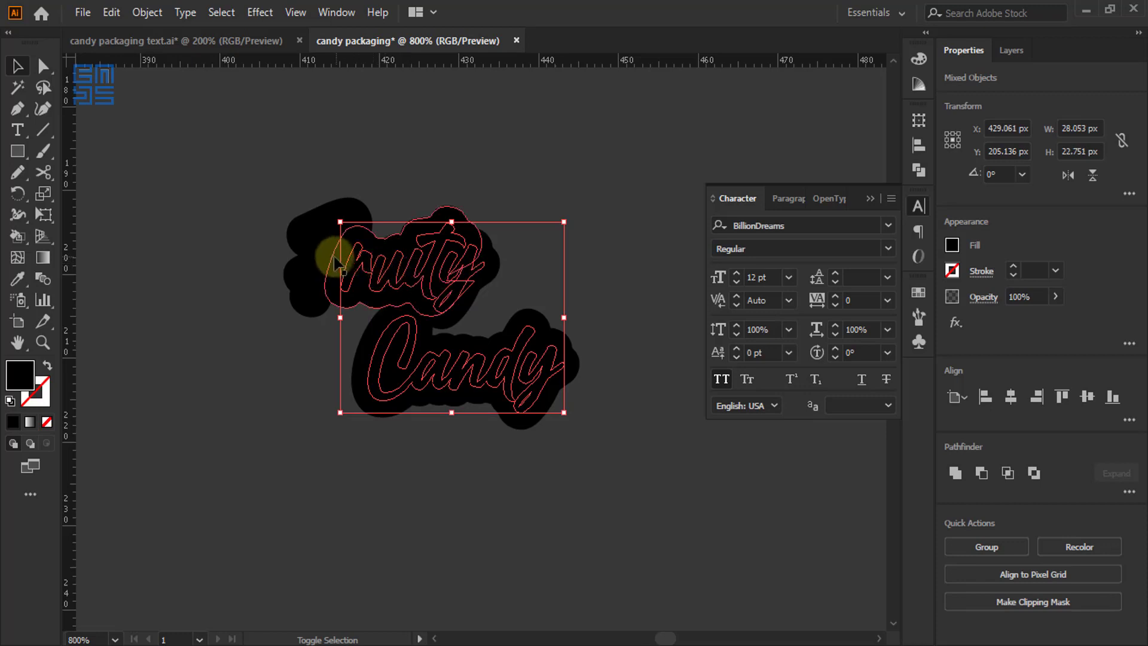
left_click(325, 263, "shift")
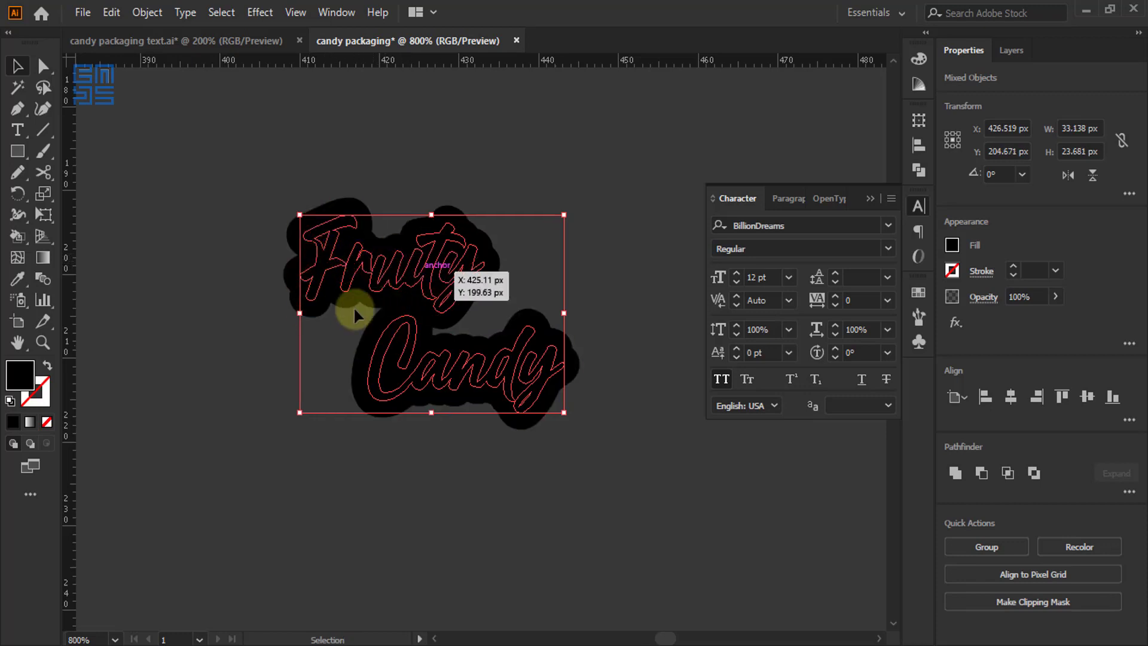
left_click(956, 476)
left_click(450, 504)
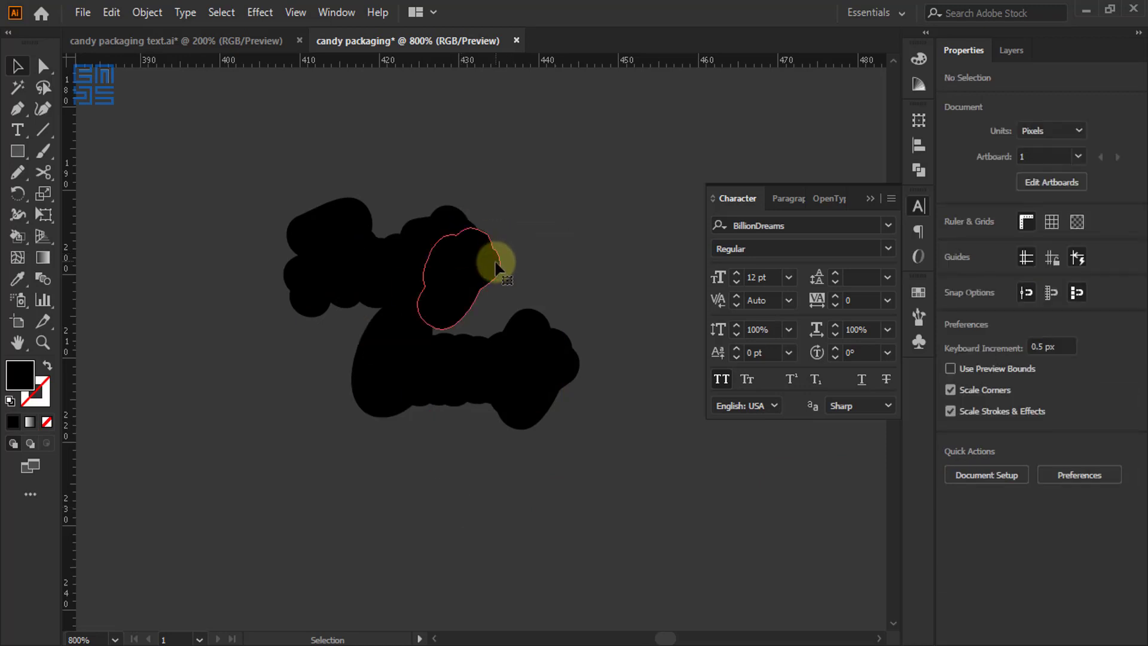
Unite all the overlapping offset shapes around "Fruity" and "Candy" into a single background shape
left_click(481, 246)
left_click(460, 214, "shift")
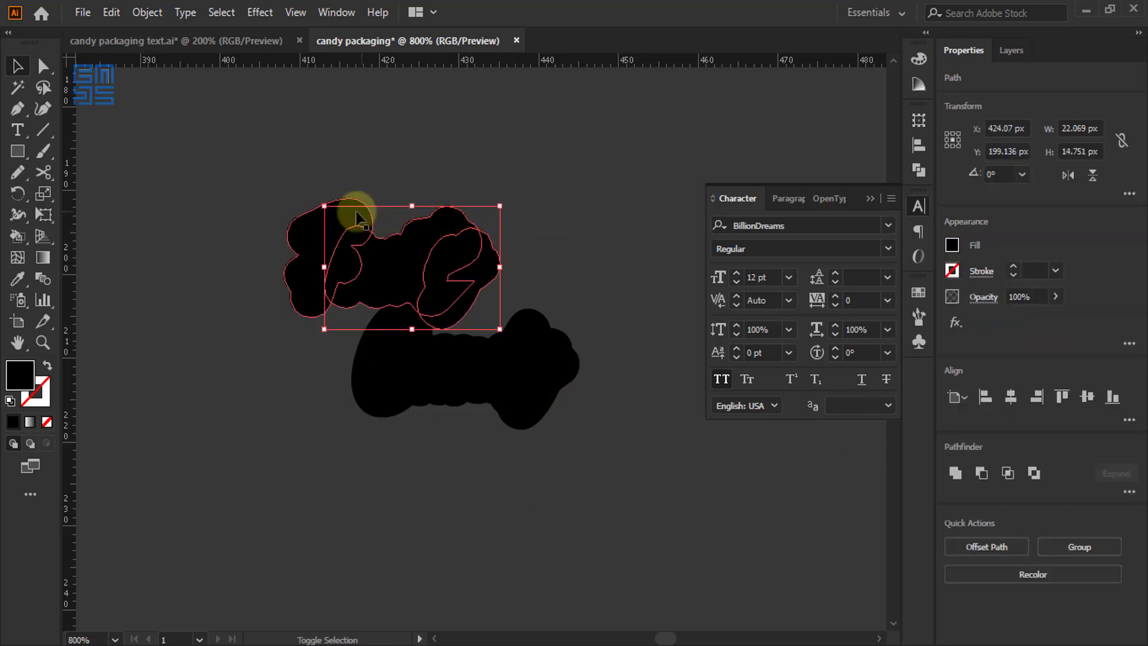
left_click(295, 276, "shift")
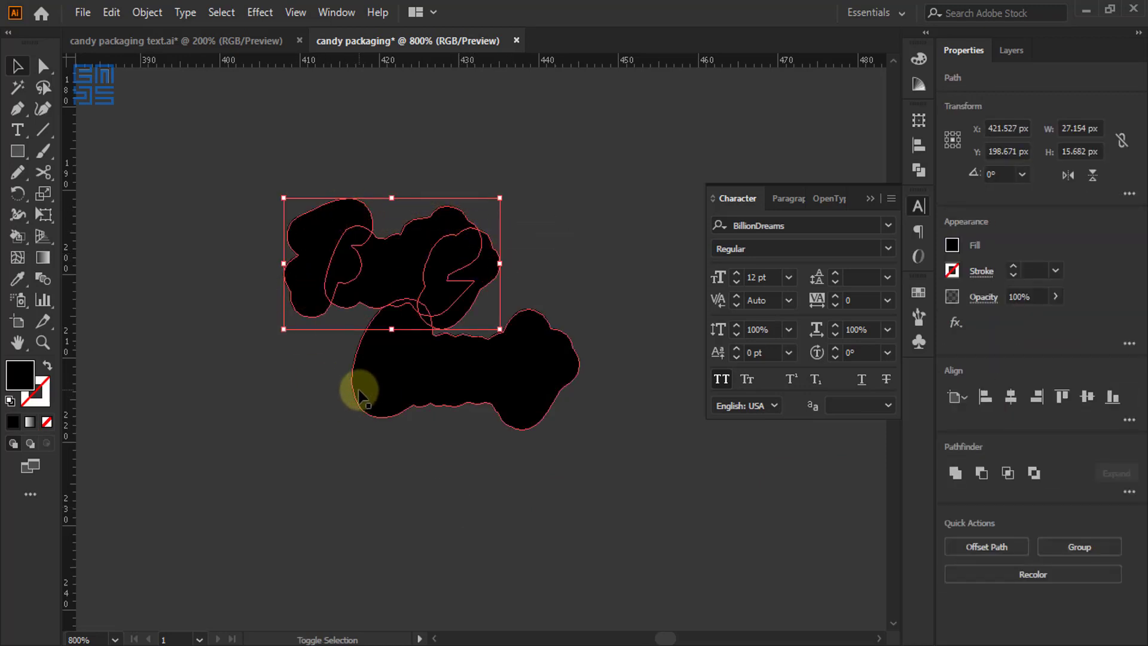
left_click(364, 392, "shift")
left_click(957, 472)
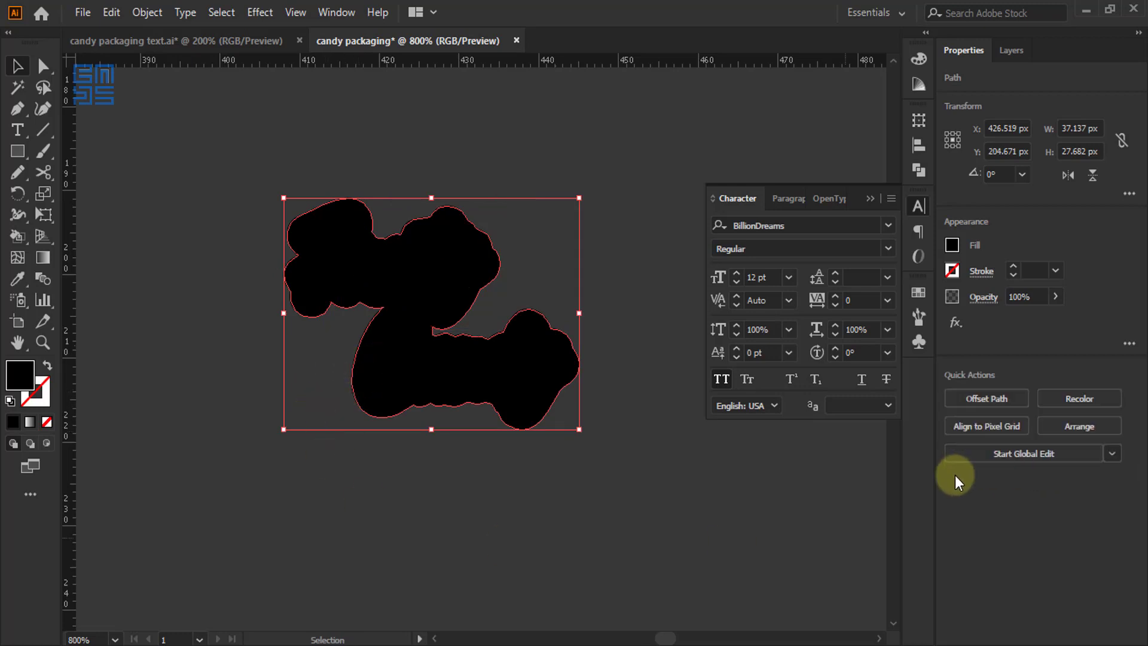
left_click(550, 453)
Draw a square of about 19 x 19 px in the empty area above the strawberry image
scroll(551, 404, "down", 2, "alt")
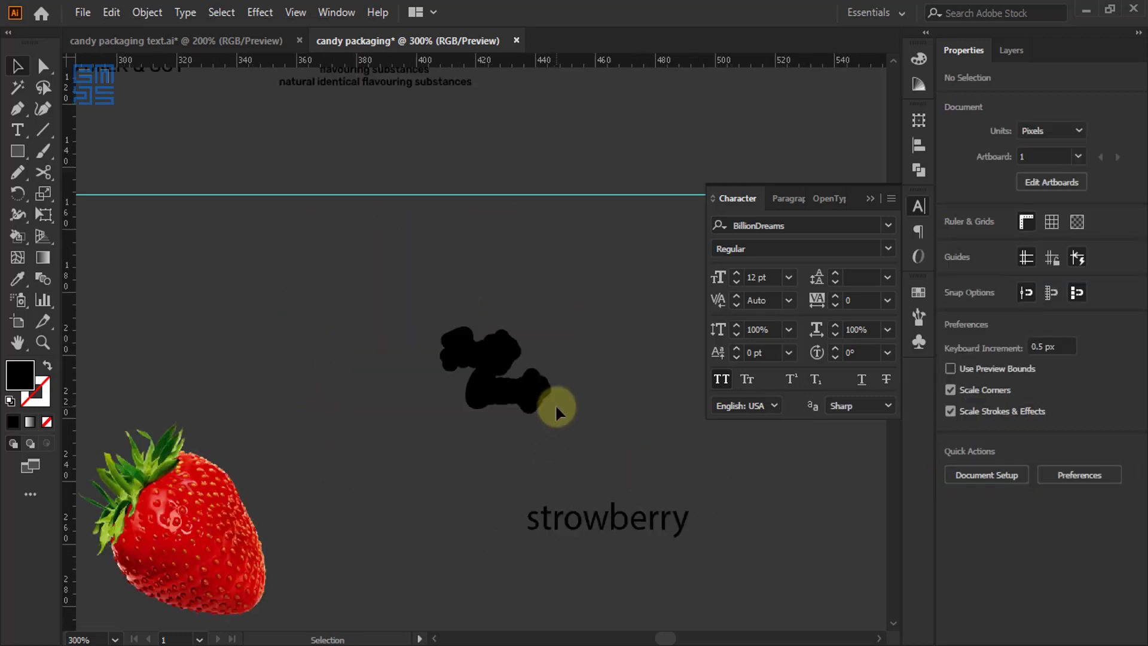
scroll(563, 378, "down", 2, "alt")
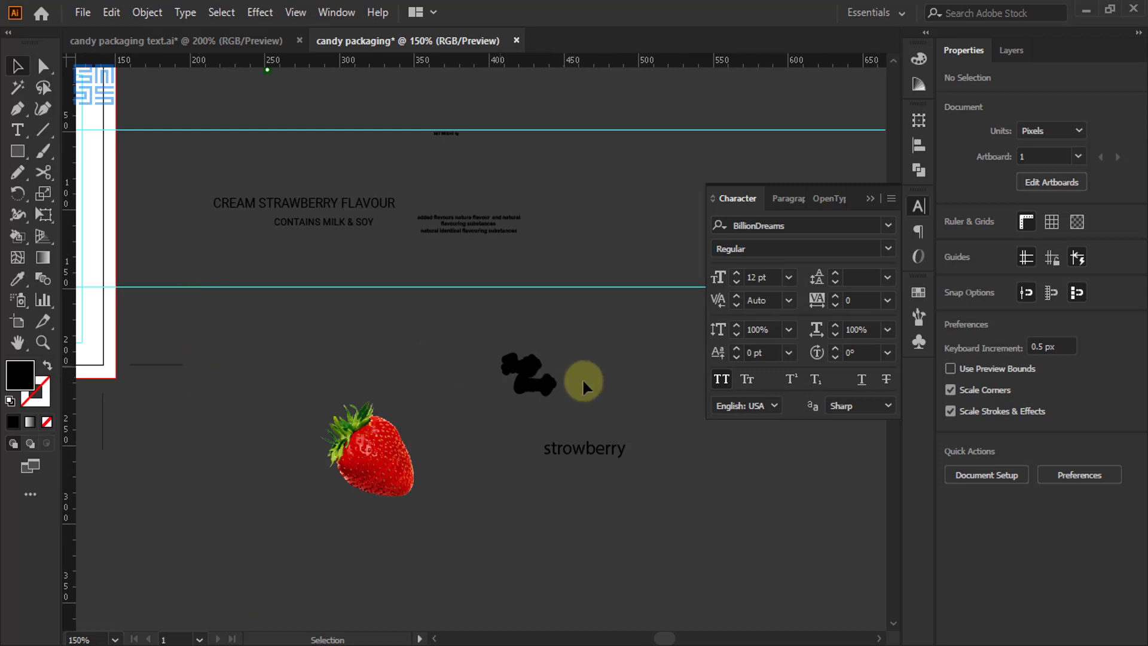
scroll(582, 382, "down", 1, "alt")
scroll(567, 377, "up", 1)
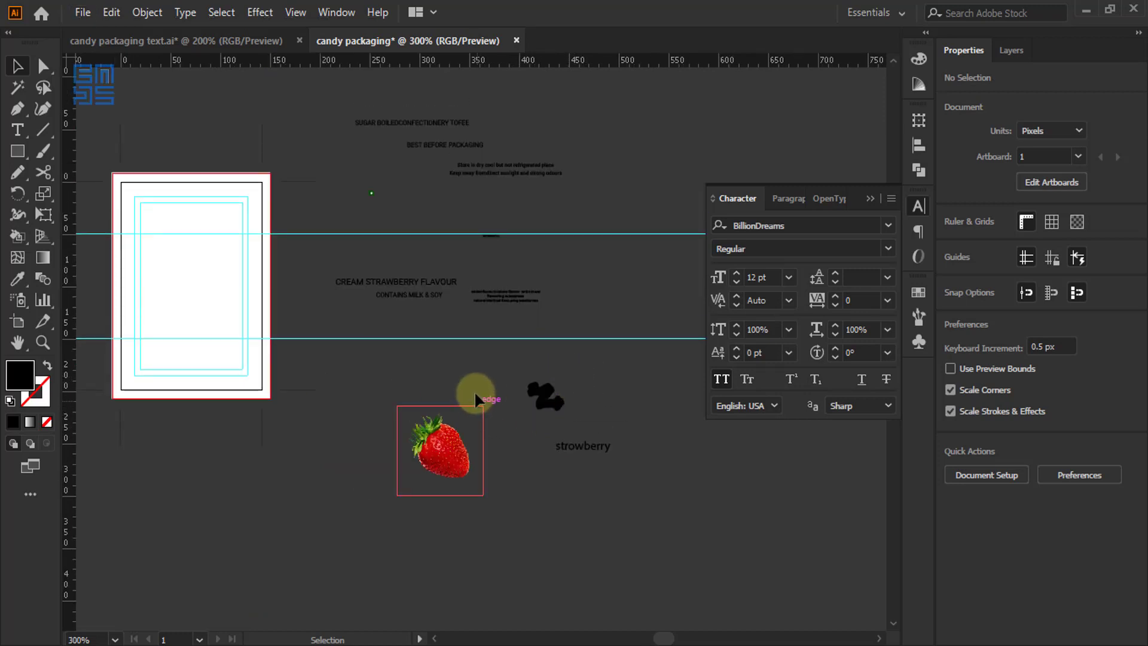
scroll(473, 392, "up", 3, "alt")
left_click(17, 151)
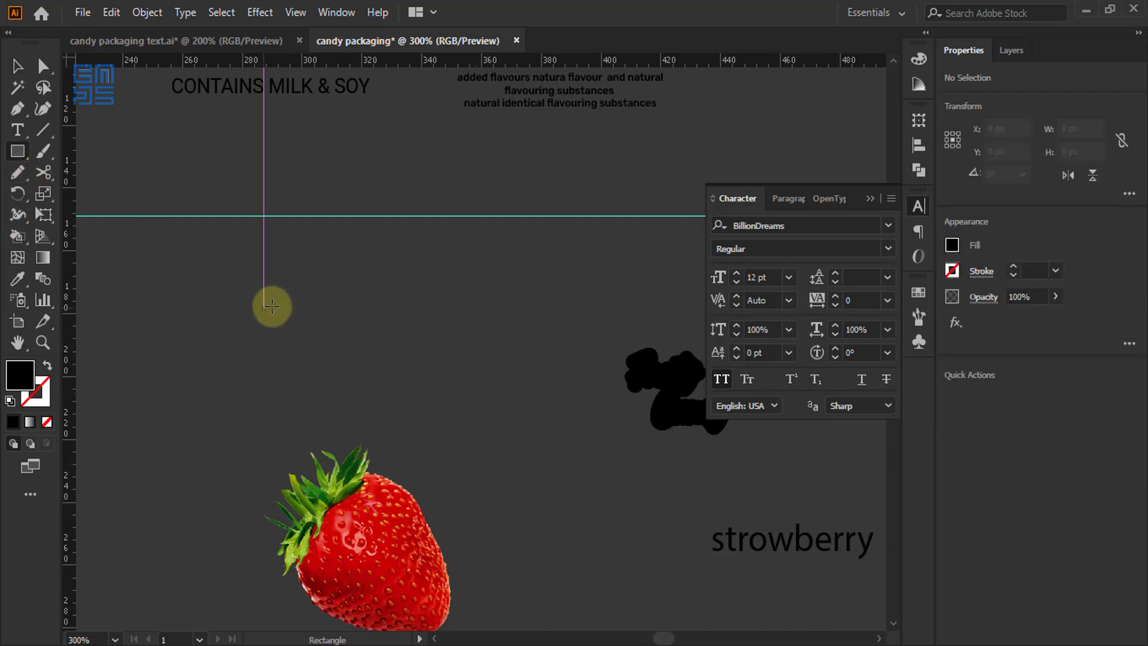
scroll(270, 286, "up", 1, "alt")
left_click_drag(162, 241, 239, 321)
scroll(295, 342, "down", 1, "alt")
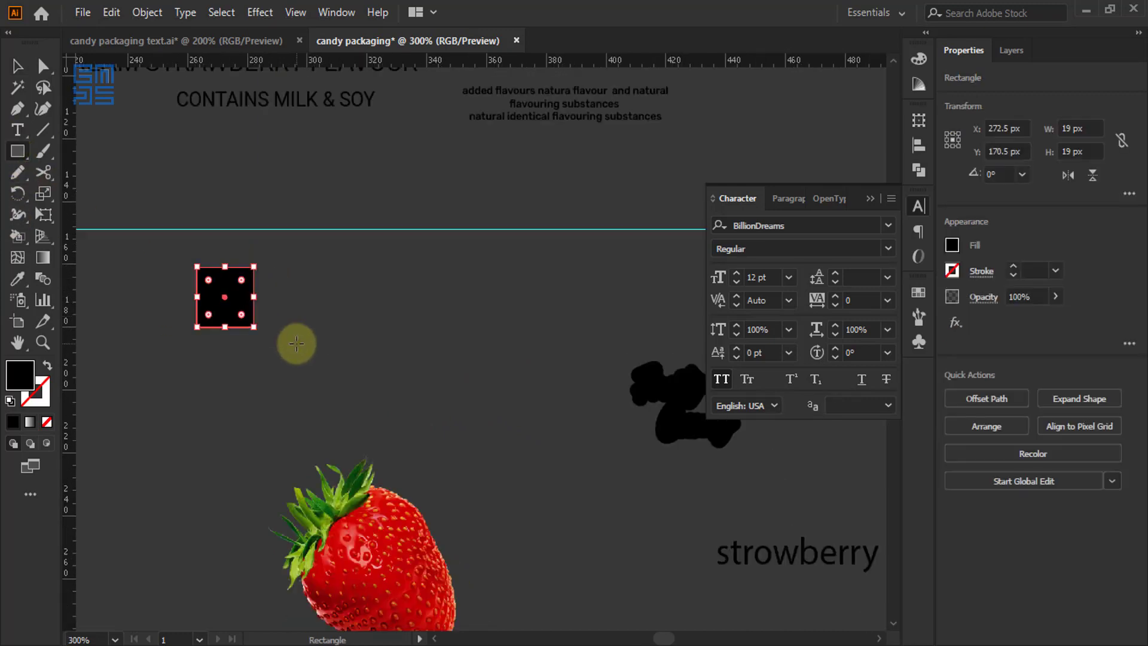
Fill the new square with bright pink at hue 328°, saturation 100% and brightness 100%
left_click(918, 58)
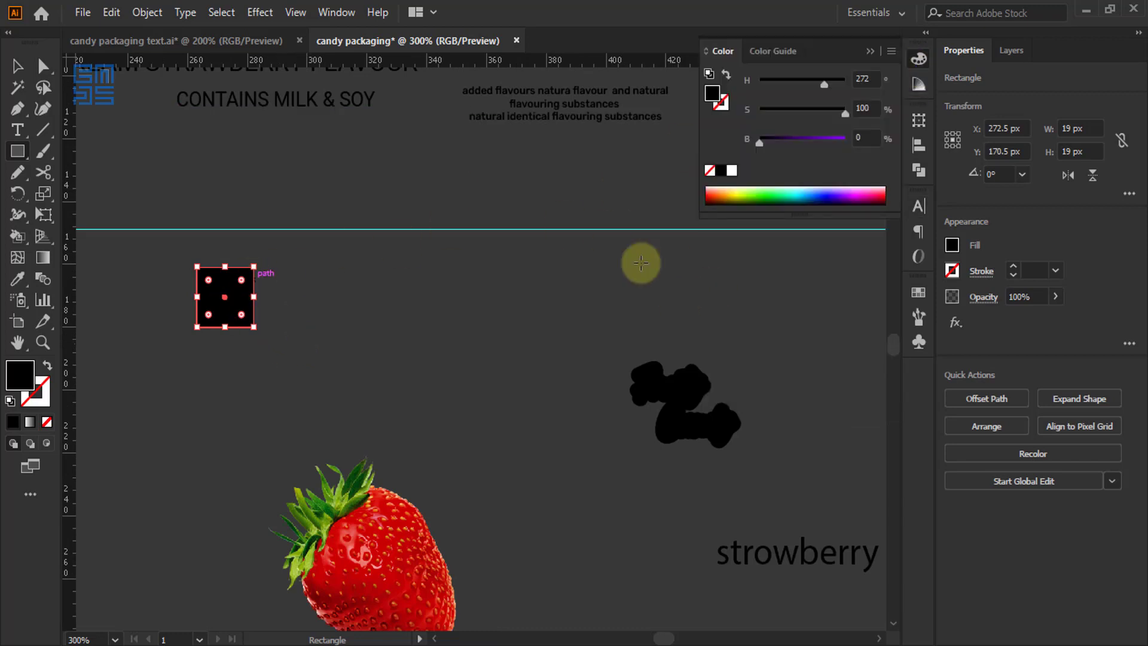
left_click_drag(764, 143, 845, 141)
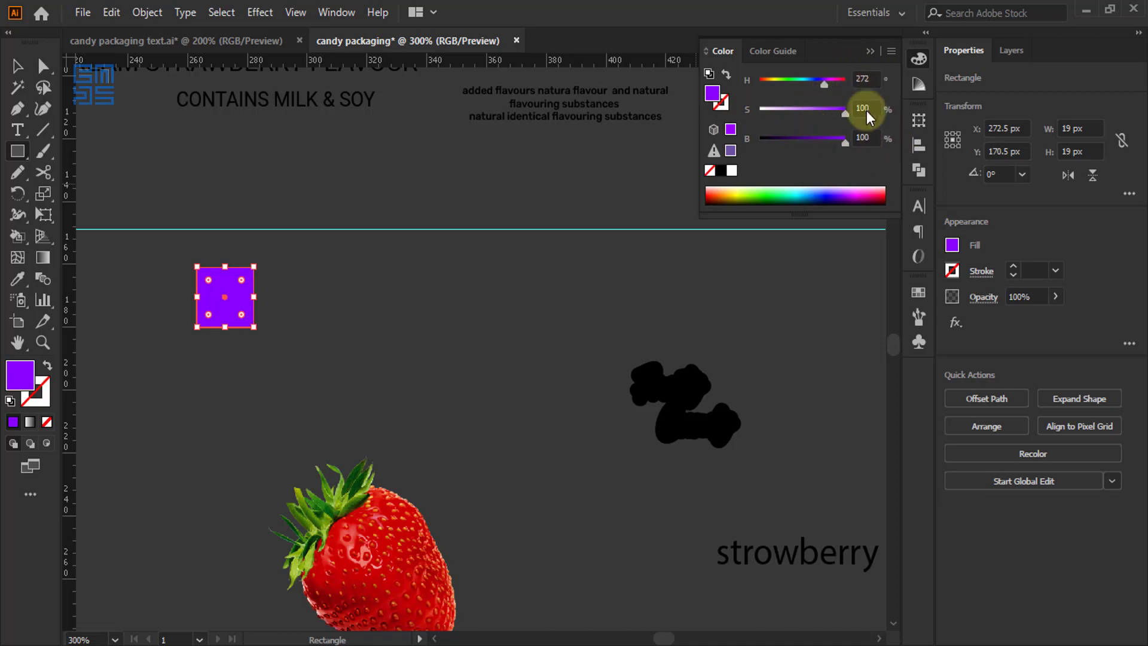
left_click_drag(823, 87, 830, 87)
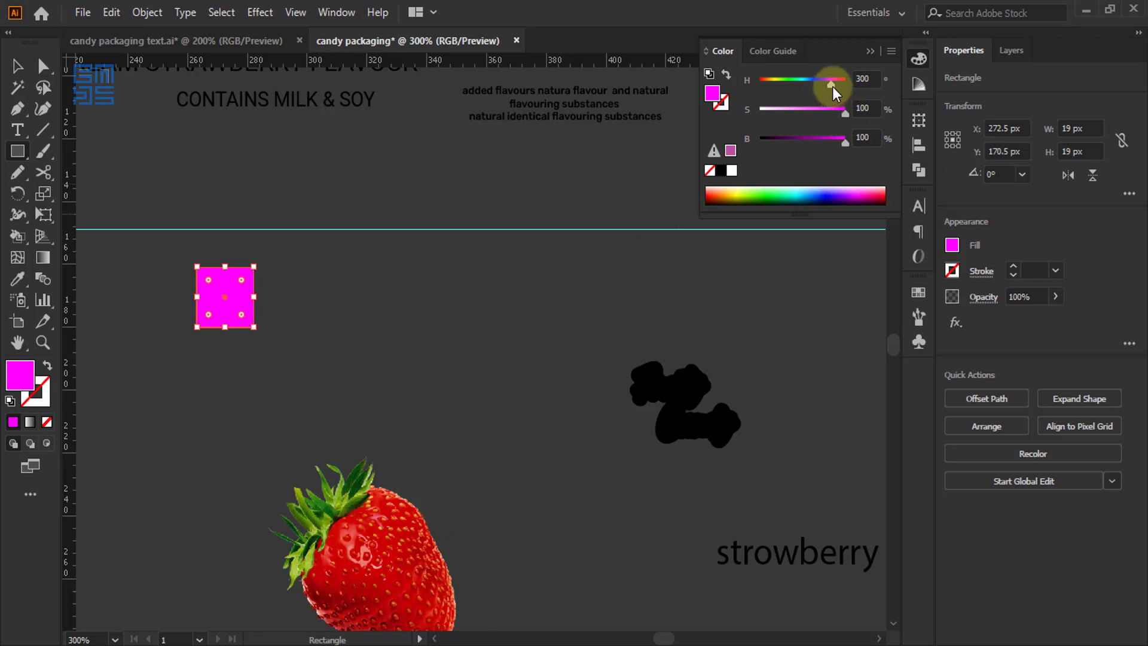
left_click_drag(832, 86, 840, 88)
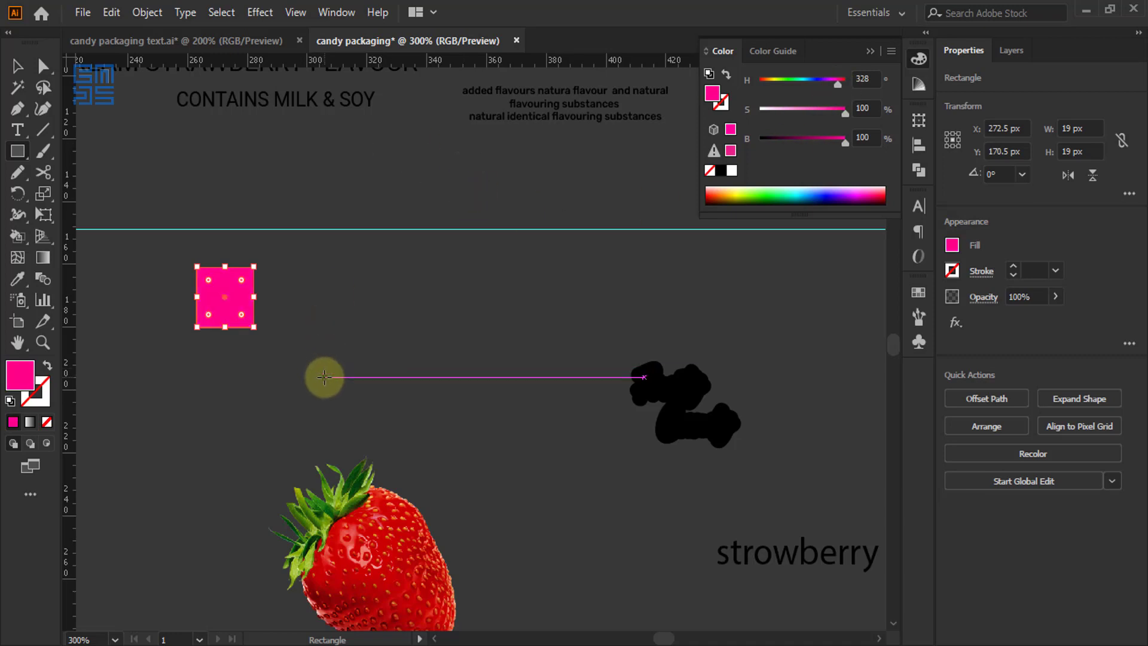
Duplicate the pink square straight down three times at 24 px intervals to form a column of four swatches
left_click(18, 65)
left_click(233, 317)
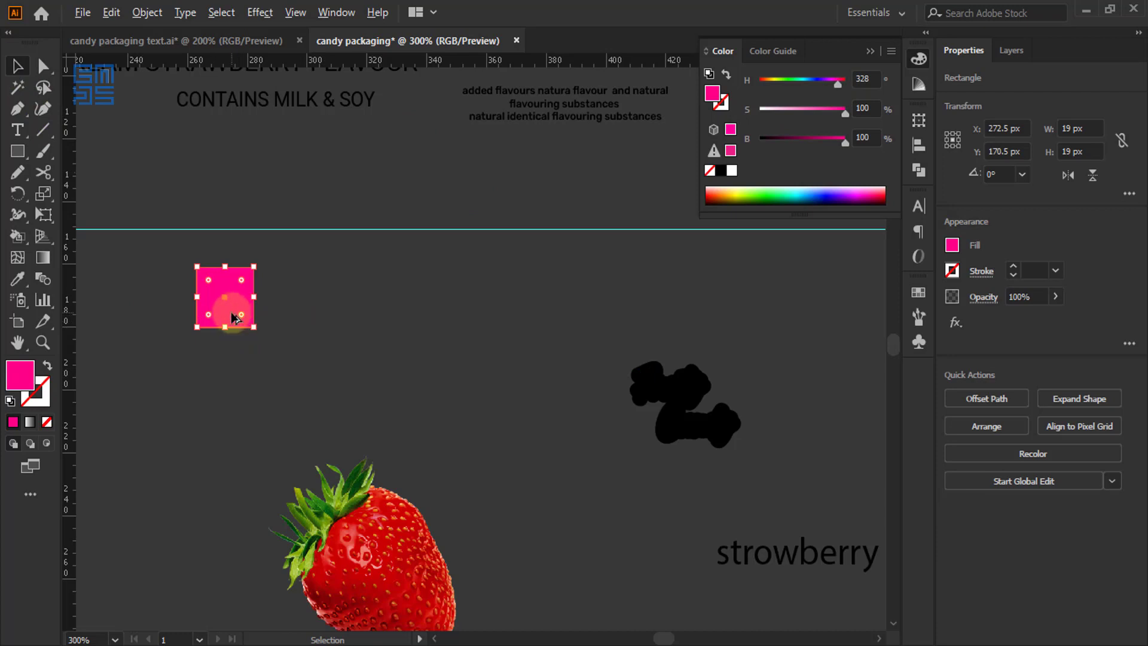
left_click_drag(233, 317, 228, 392)
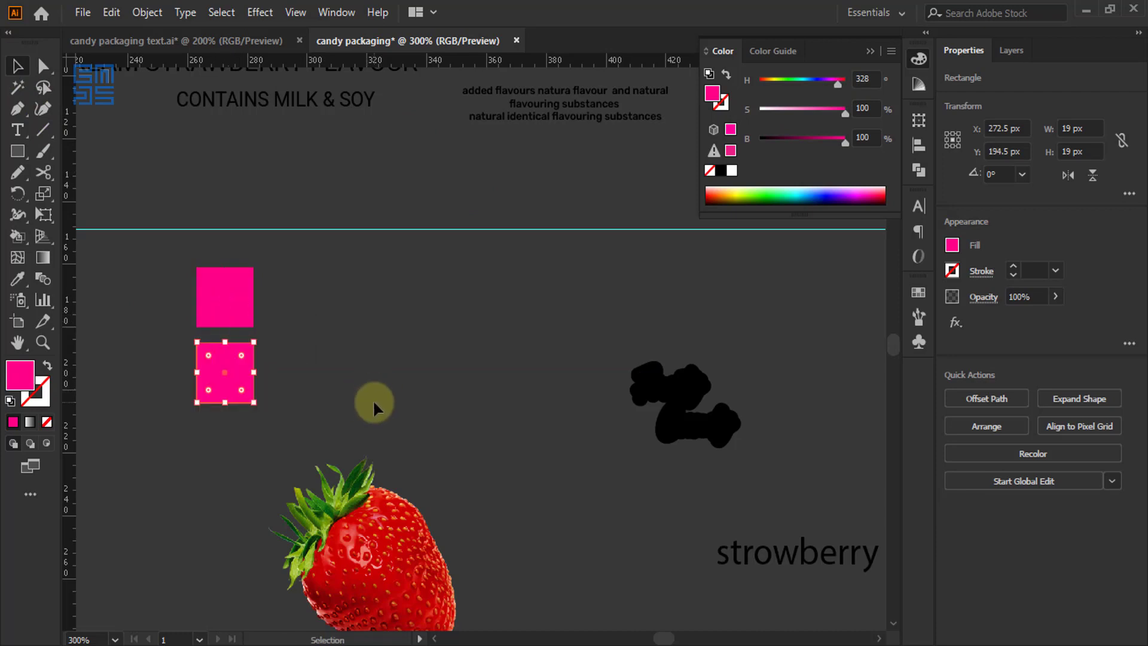
key("ctrl+d")
key("ctrl+d")
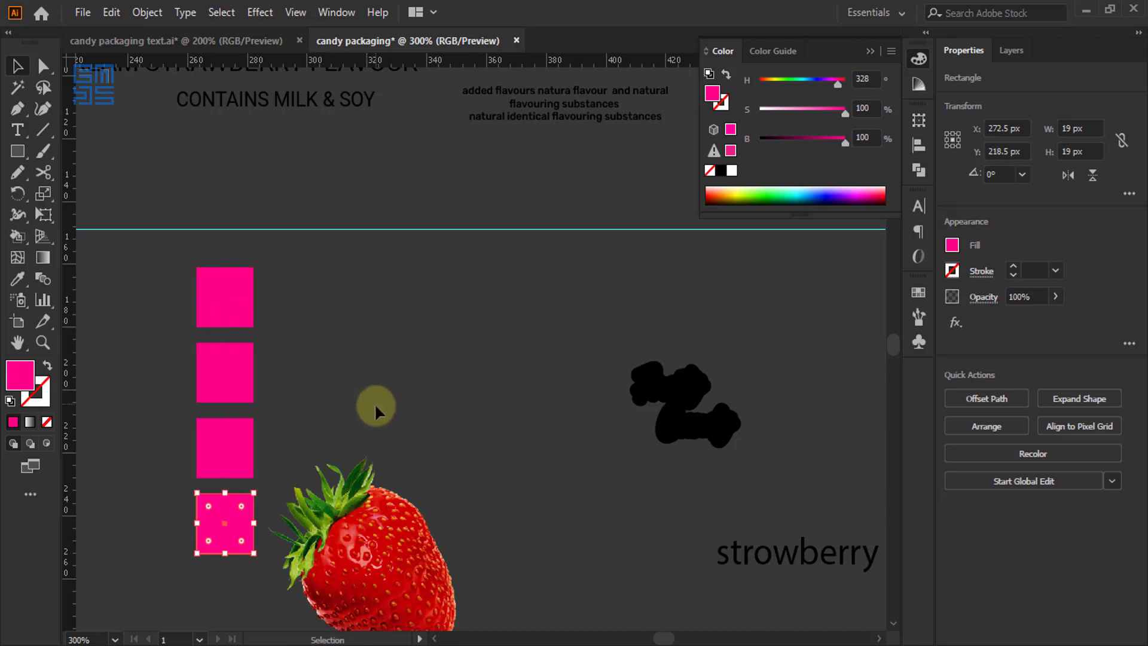
left_click(322, 327)
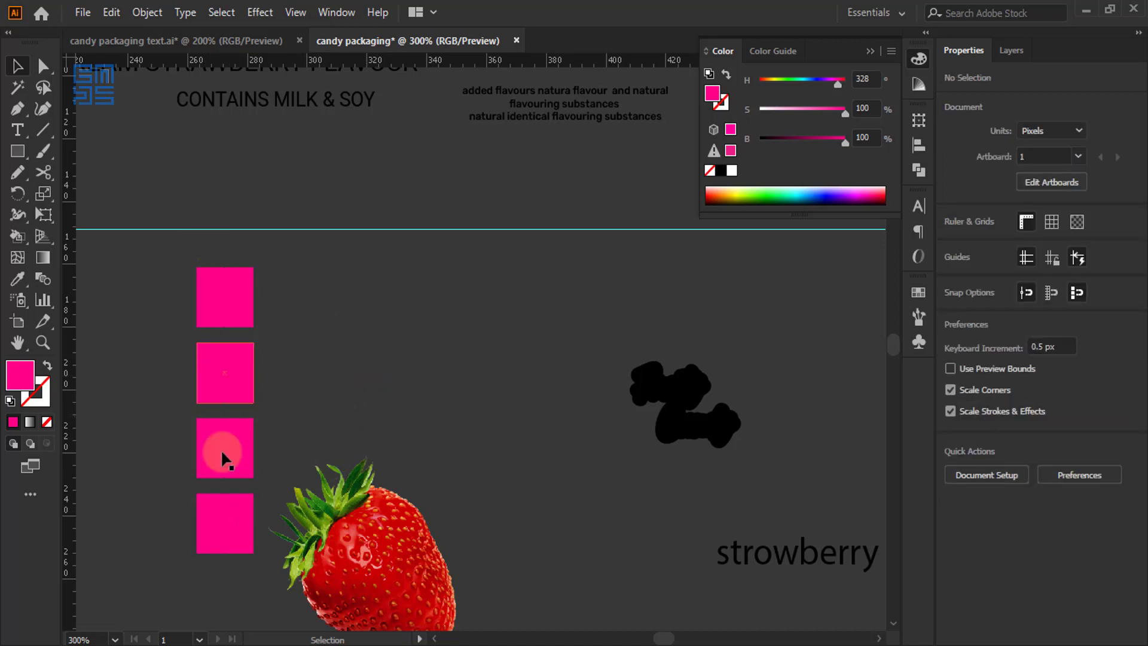
Darken the second swatch to a deep magenta by lowering its brightness to about 51%
left_click(228, 394)
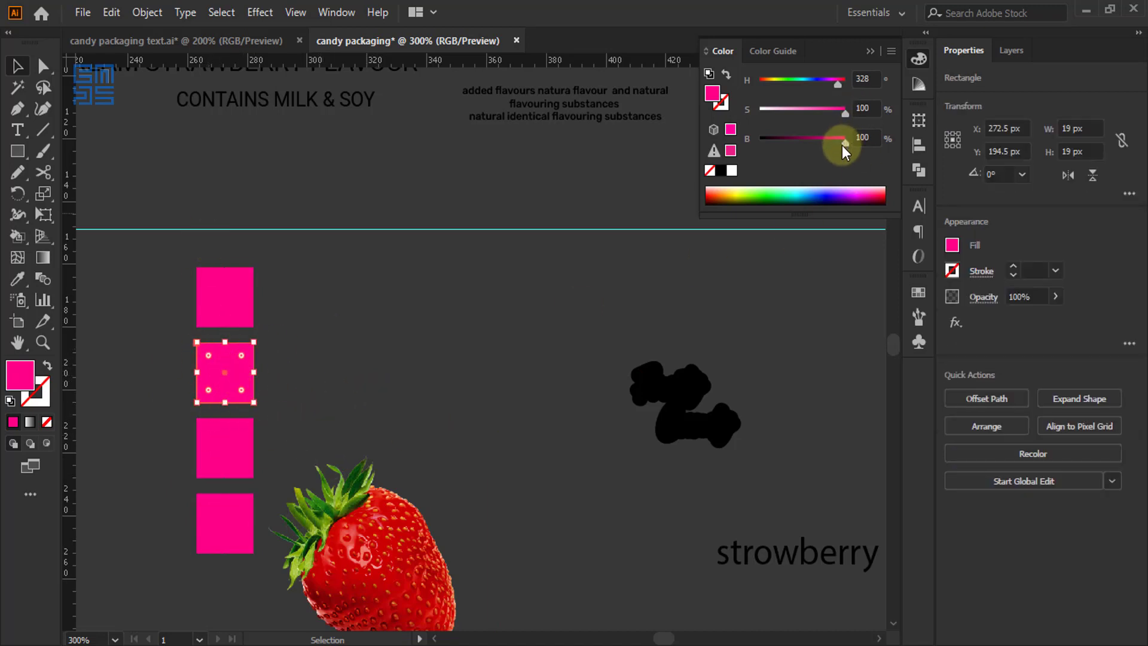
left_click_drag(842, 145, 802, 147)
left_click(363, 408)
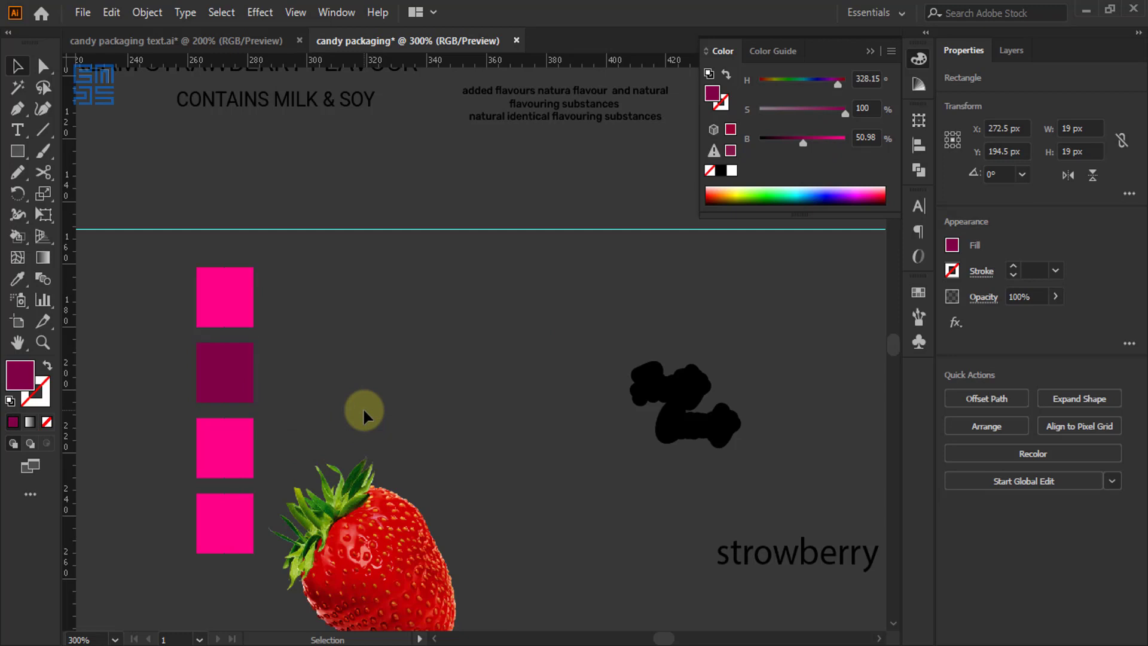
Recolor the third swatch with a light green sampled from the strawberry's leaves using the Eyedropper
scroll(281, 389, "down", 3)
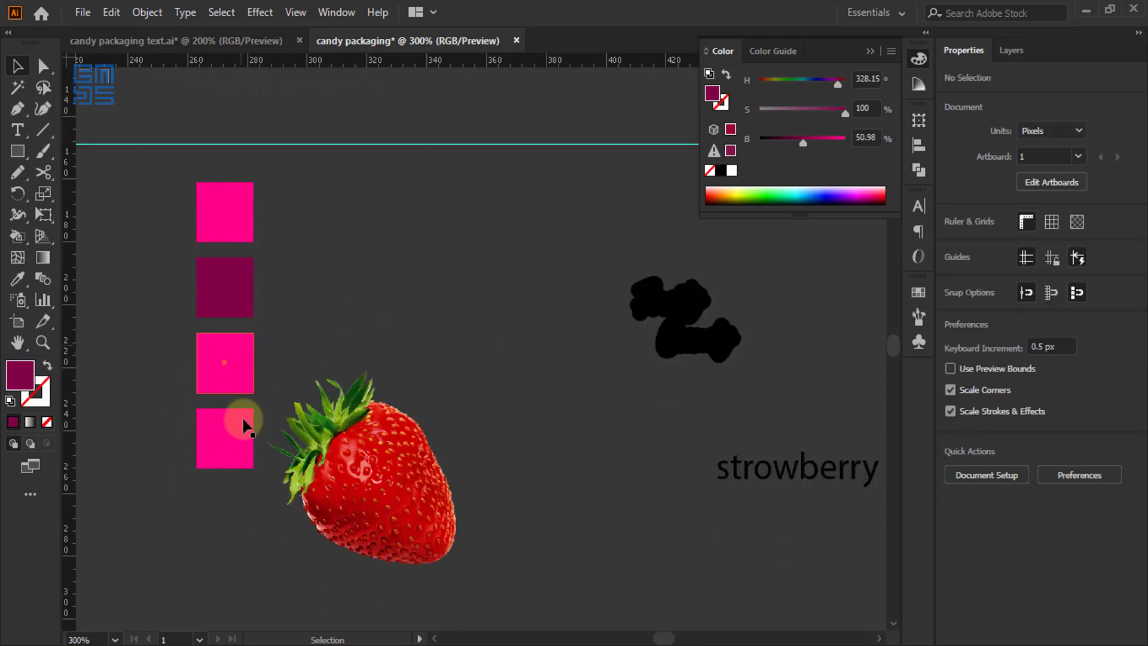
left_click(235, 375)
scroll(242, 418, "up", 1)
key("i")
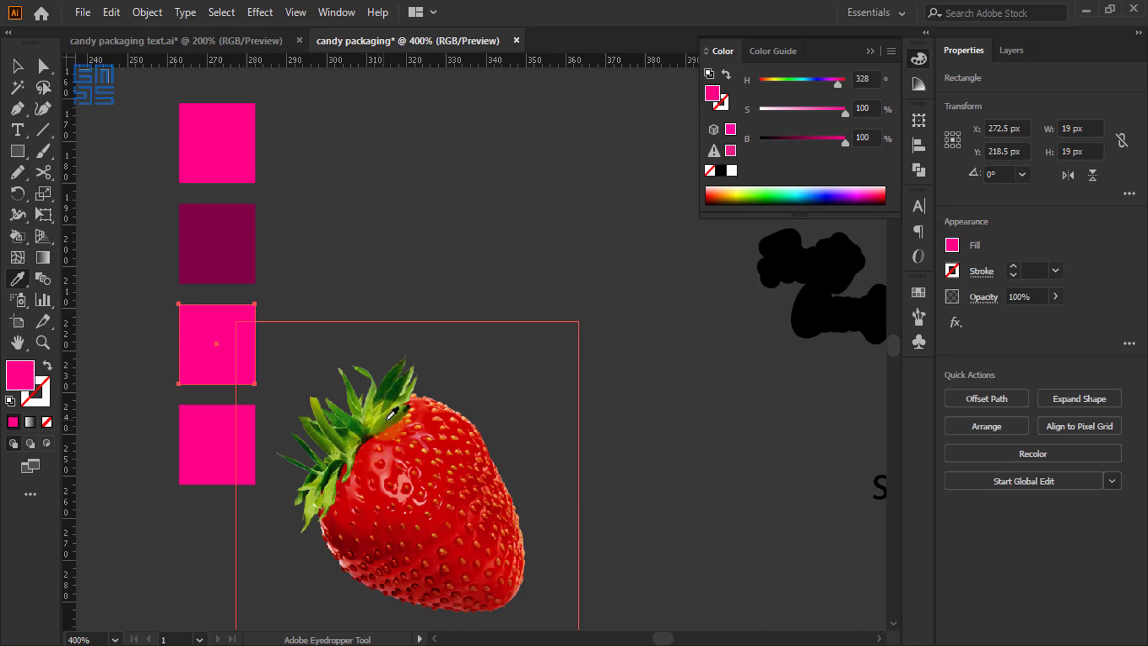
left_click(376, 389)
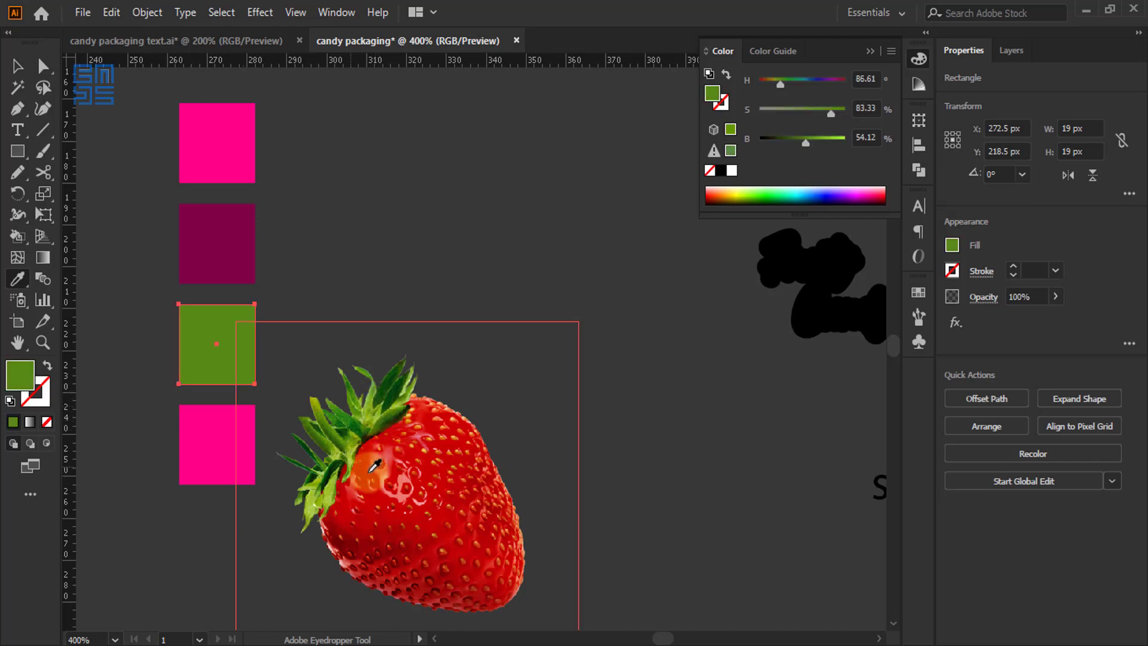
left_click(16, 68)
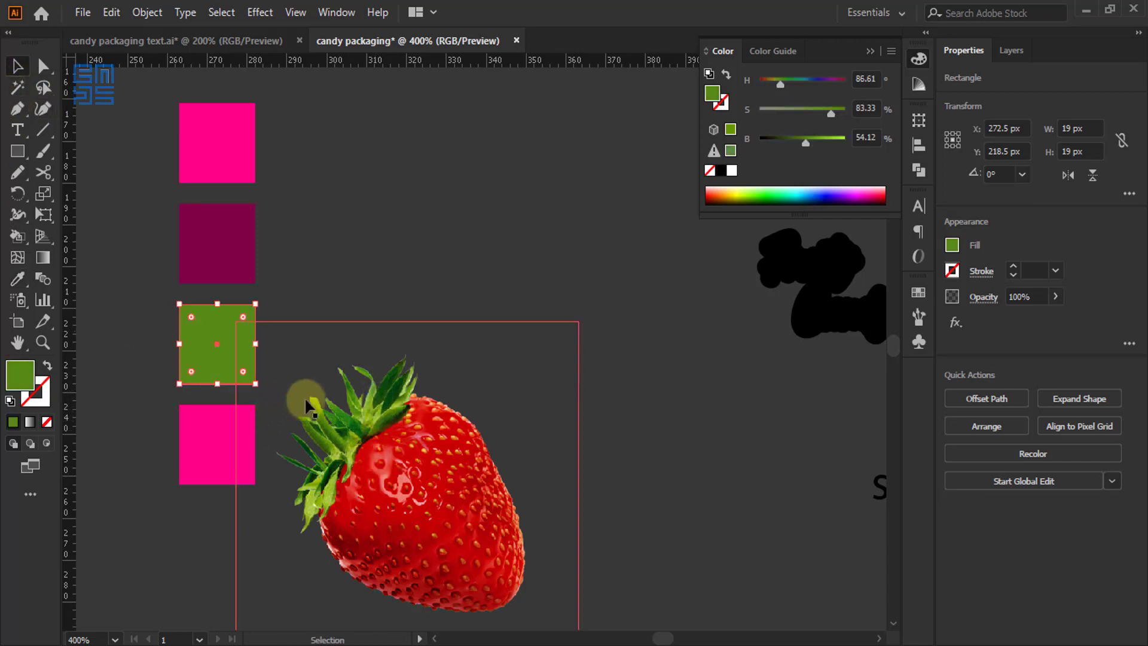
key("i")
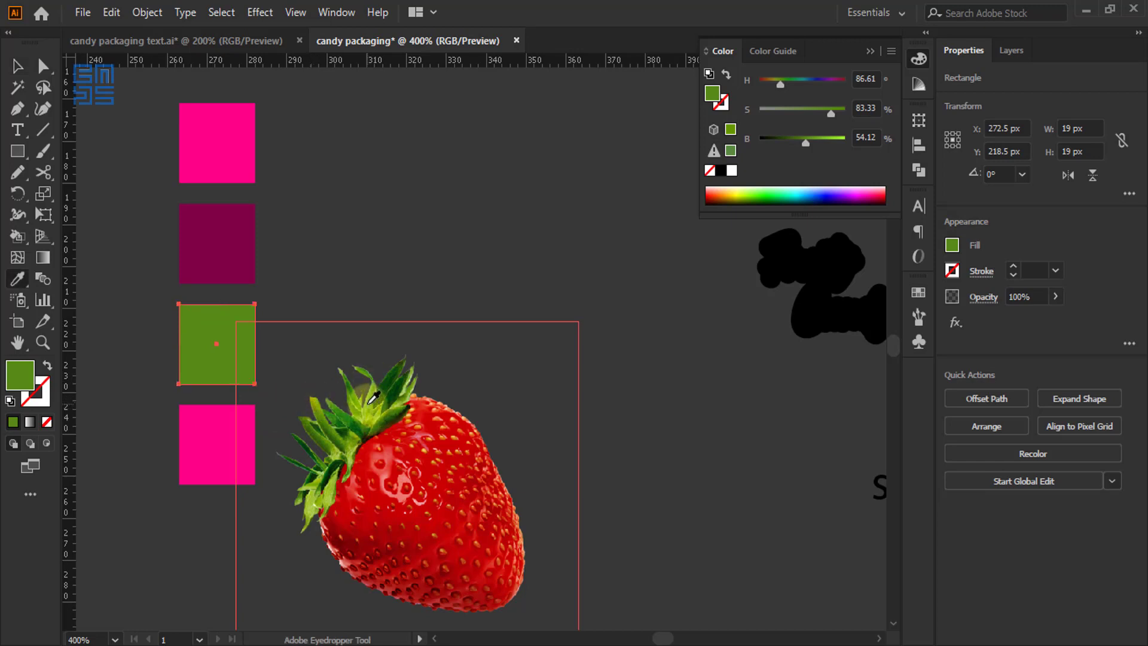
left_click(371, 401)
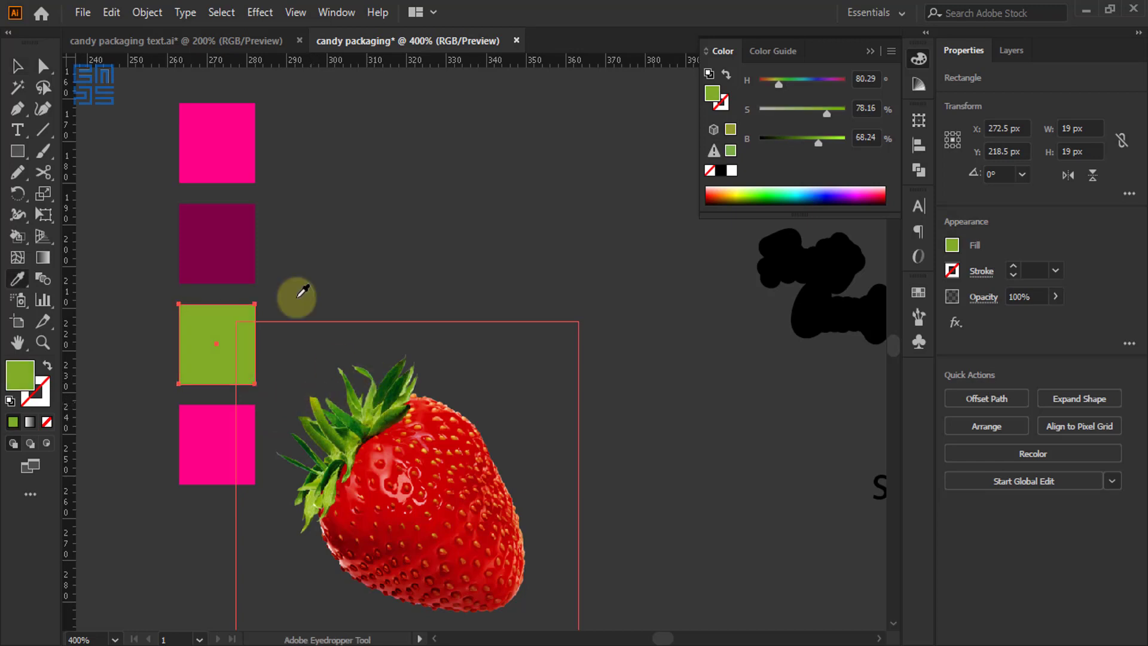
Give the bottom swatch the light green of the one above, then darken it to about hue 112°, saturation 97%, brightness 38%
left_click(15, 67)
left_click(217, 418)
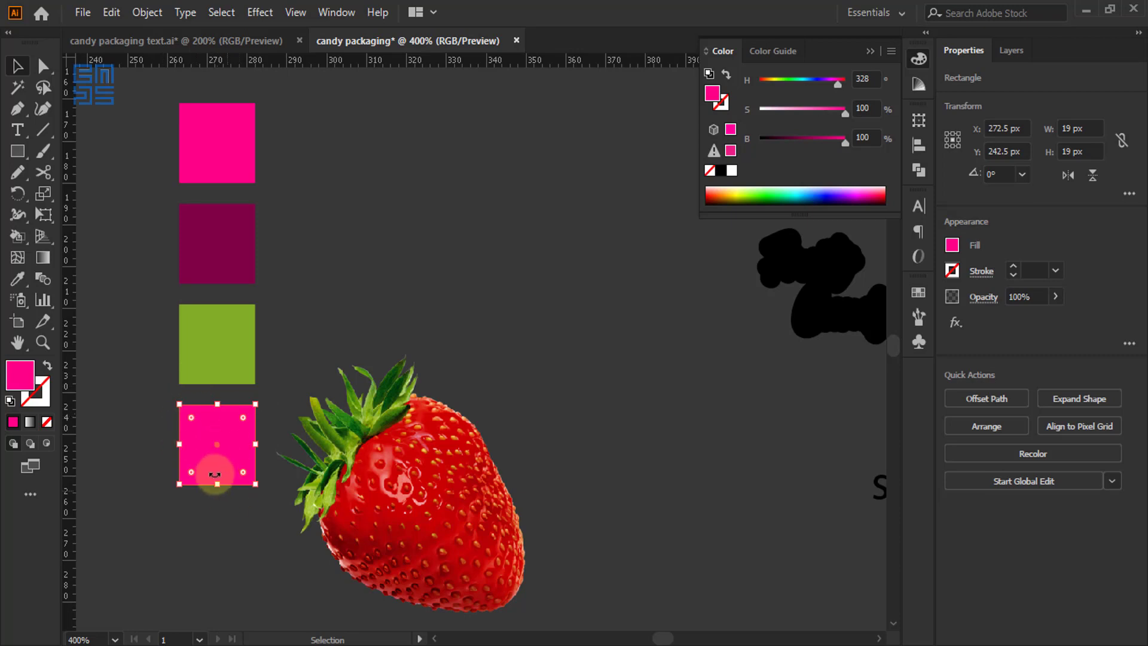
key("i")
left_click(229, 354)
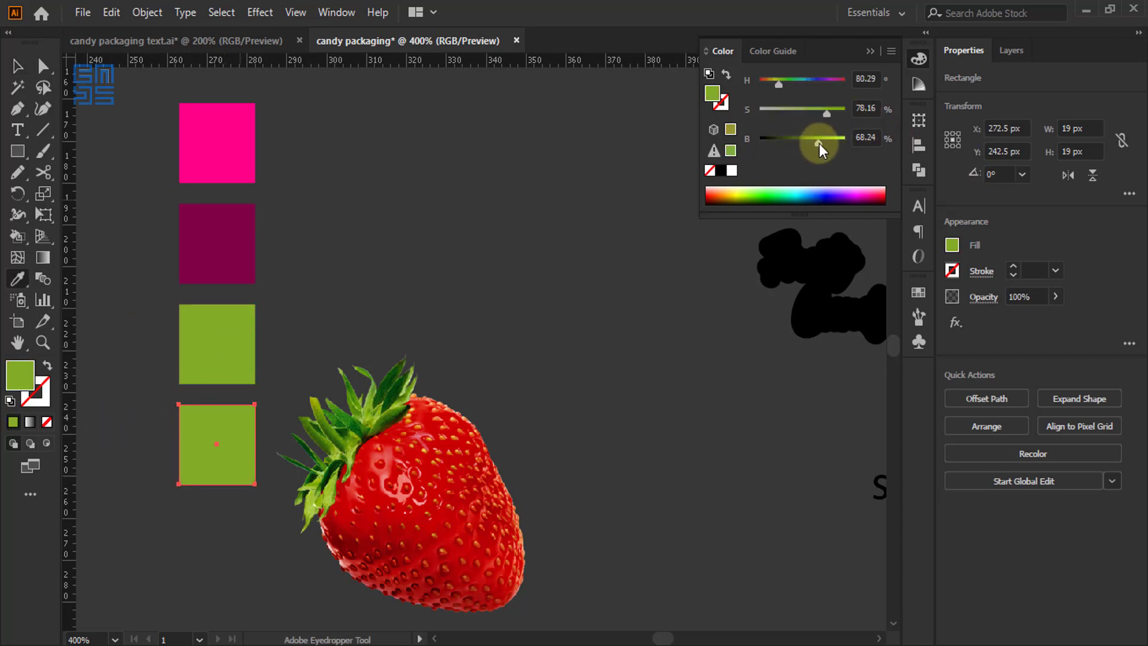
left_click_drag(819, 144, 805, 143)
left_click(781, 81)
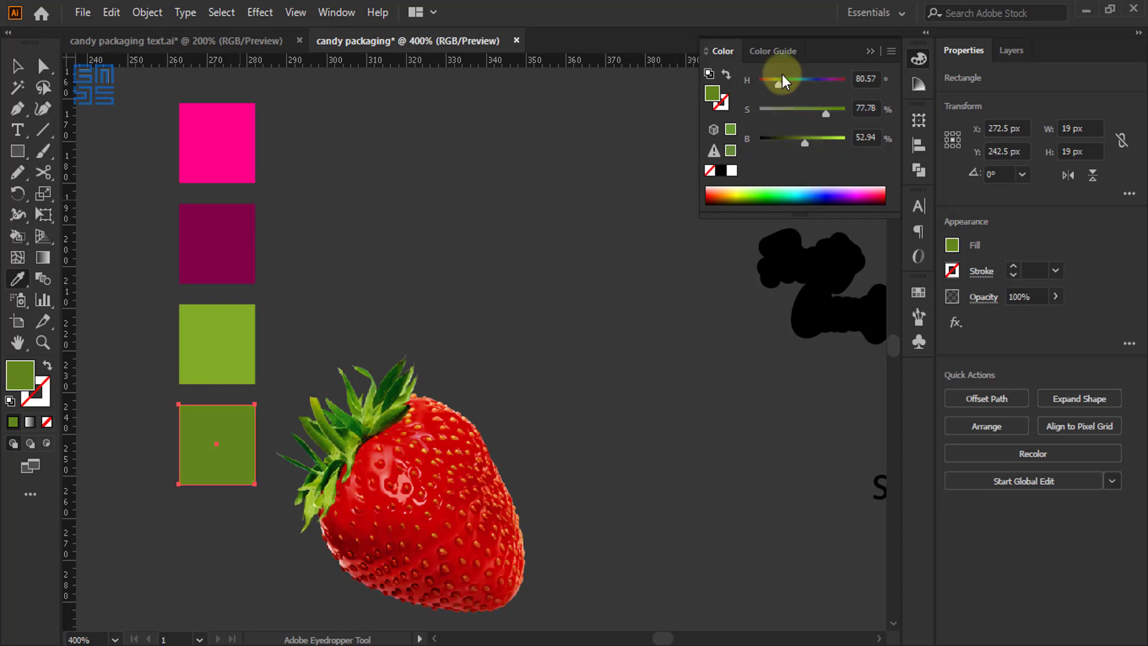
left_click_drag(780, 88, 785, 85)
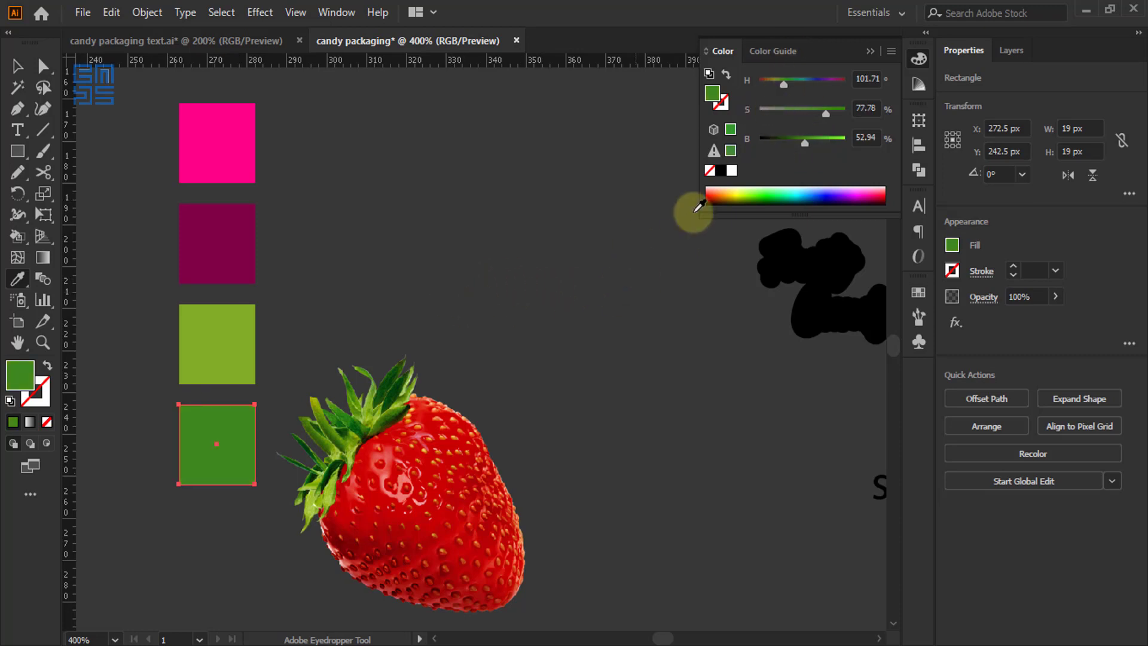
left_click_drag(784, 87, 787, 84)
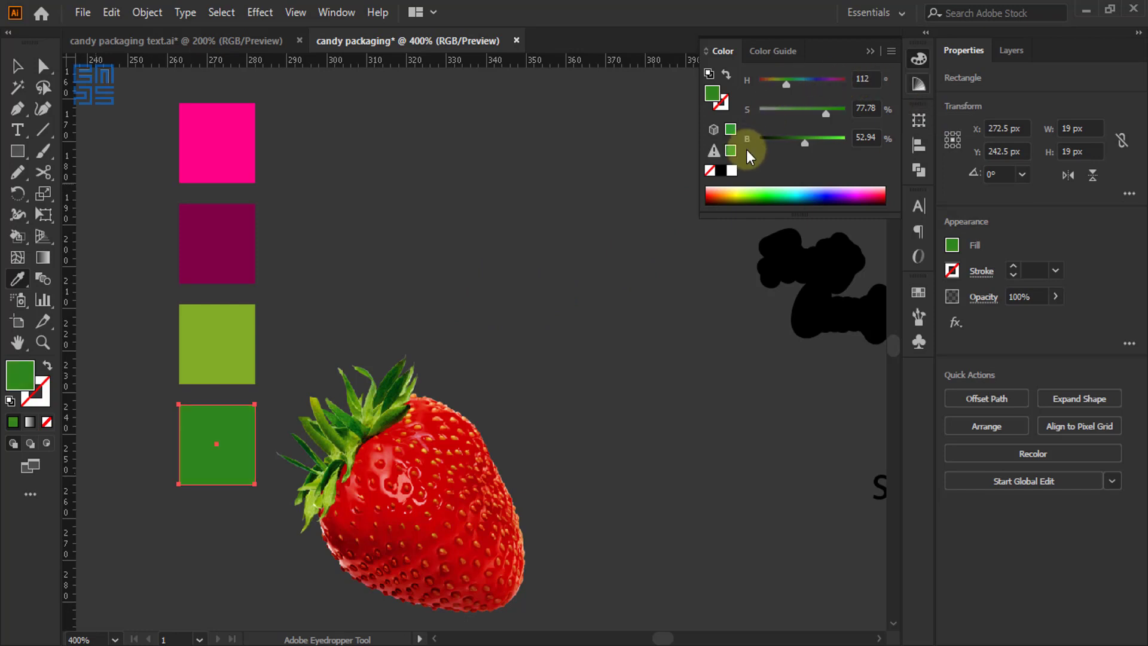
left_click_drag(804, 144, 842, 118)
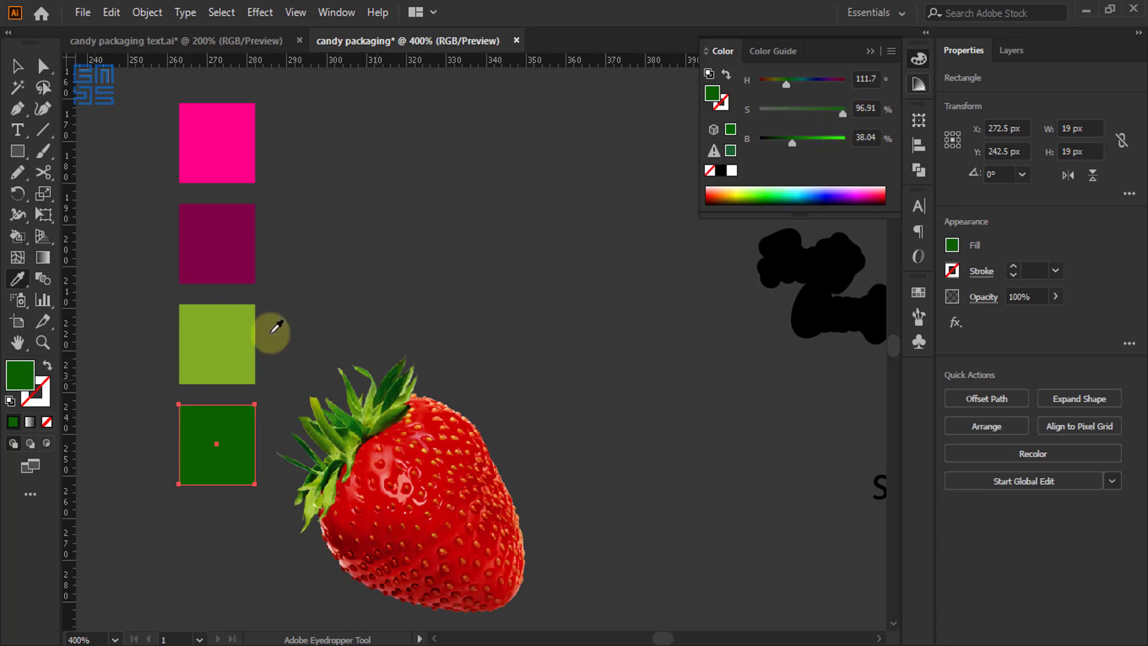
left_click(18, 65)
left_click(171, 274)
scroll(173, 277, "down", 2)
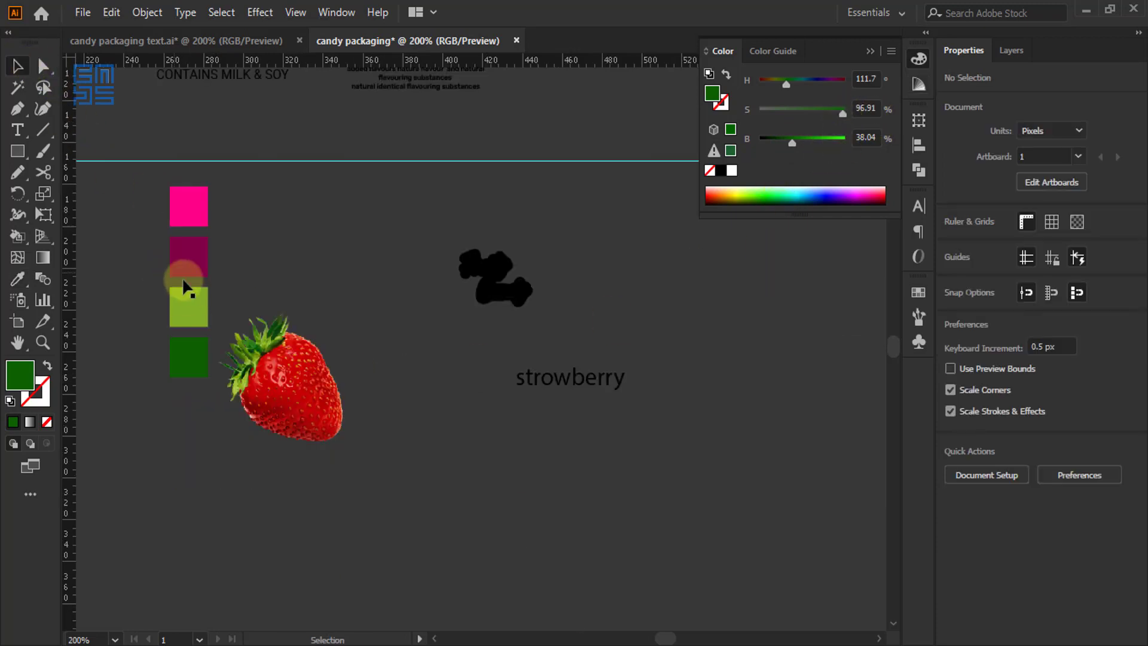
scroll(214, 282, "up", 1)
scroll(227, 328, "down", 1)
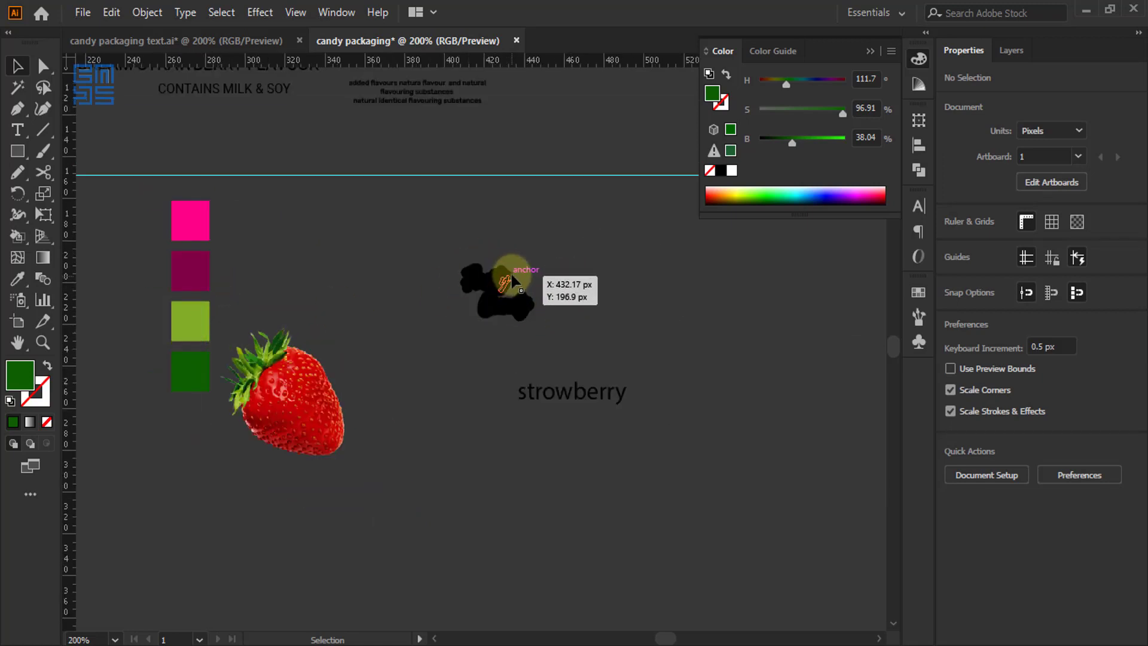
left_click(478, 272)
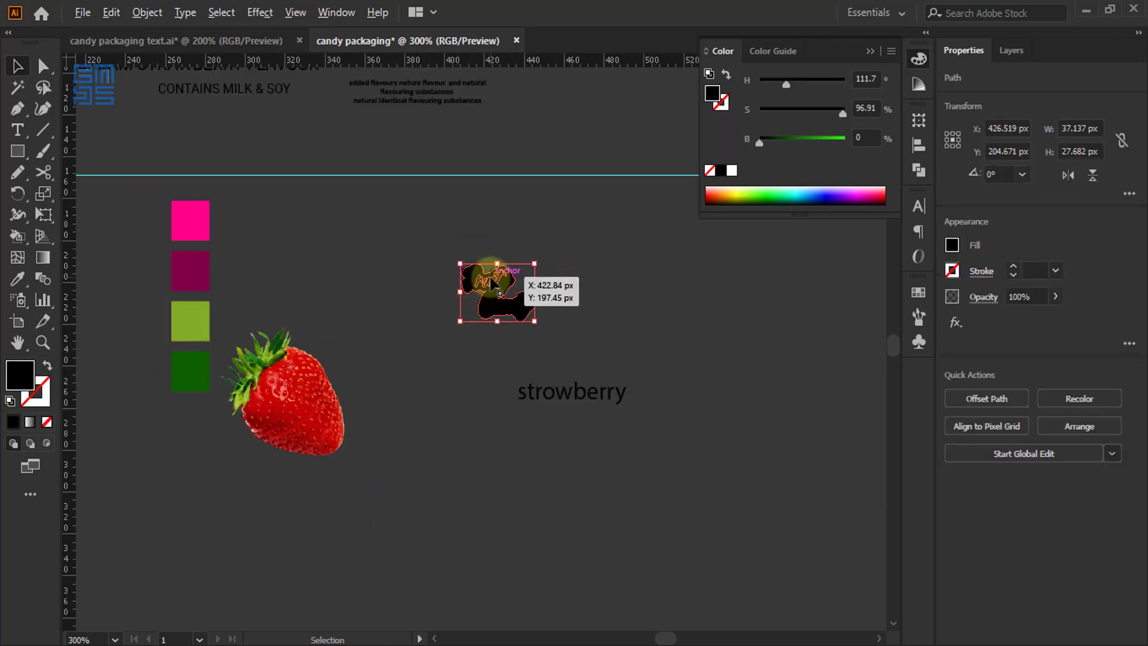
scroll(496, 286, "up", 1)
scroll(498, 286, "down", 1)
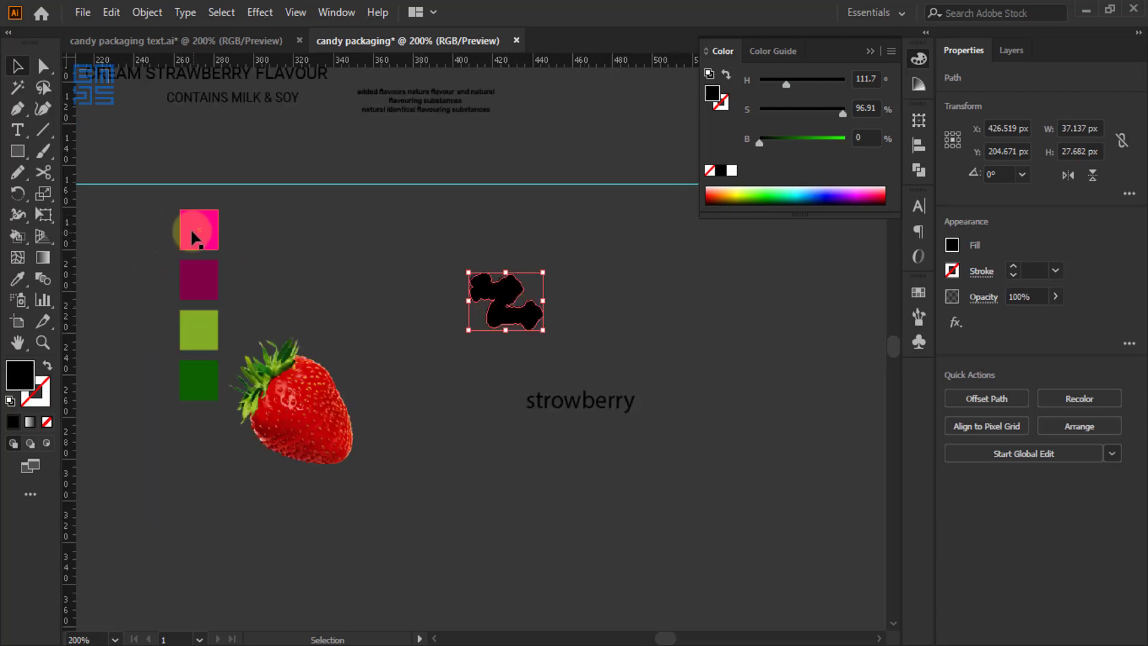
Duplicate the bright pink swatch 24 px above itself and lighten the copy to about 41% saturation
scroll(183, 233, "up", 1)
scroll(179, 236, "up", 2)
scroll(231, 364, "up", 3)
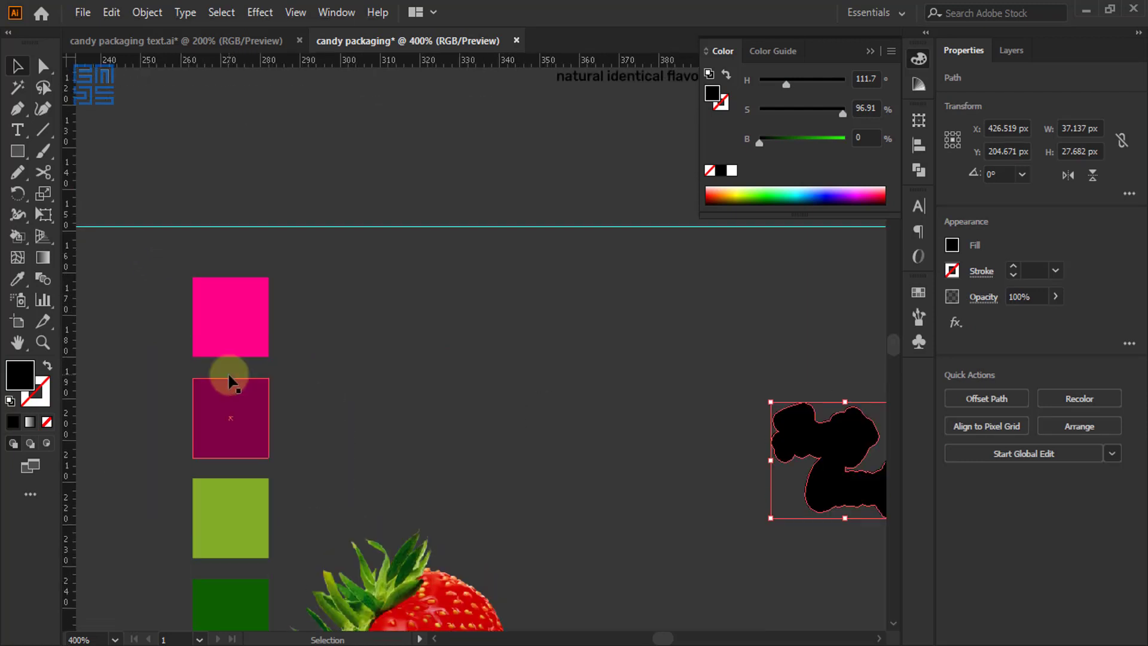
left_click_drag(235, 372, 205, 335)
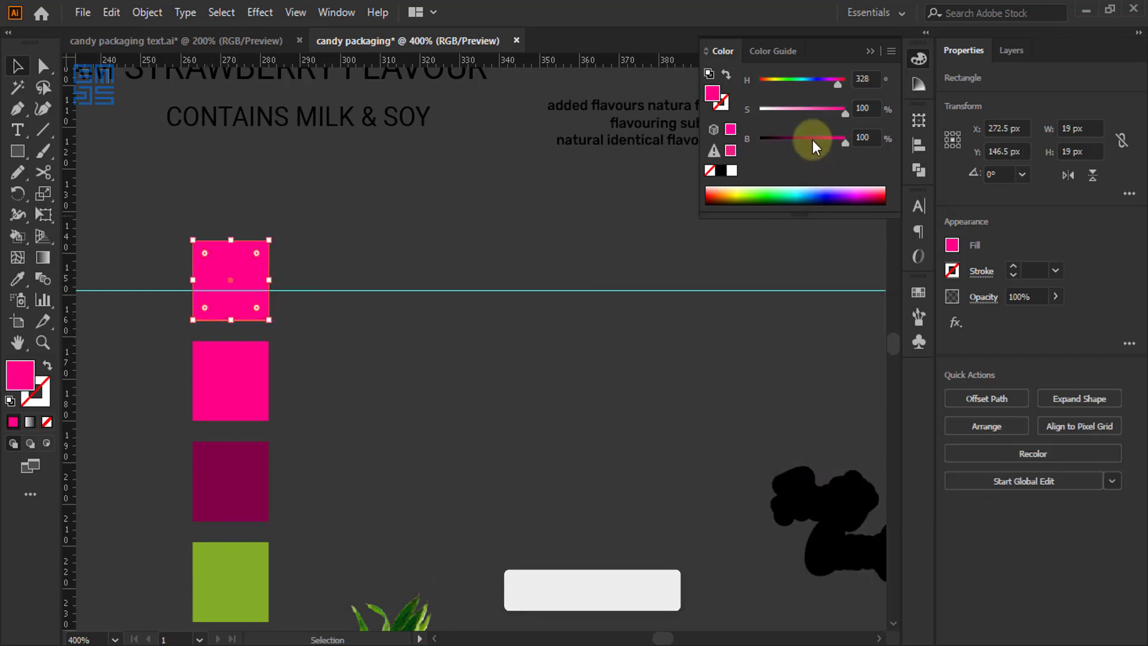
left_click_drag(845, 117, 794, 114)
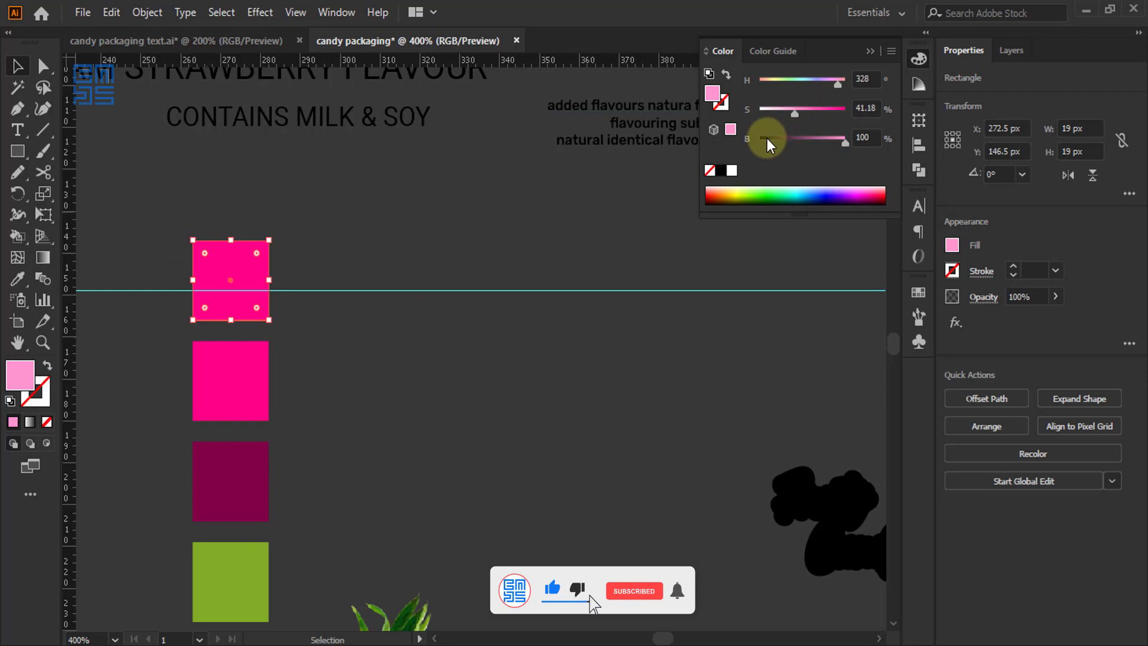
left_click(281, 353)
scroll(239, 325, "down", 1)
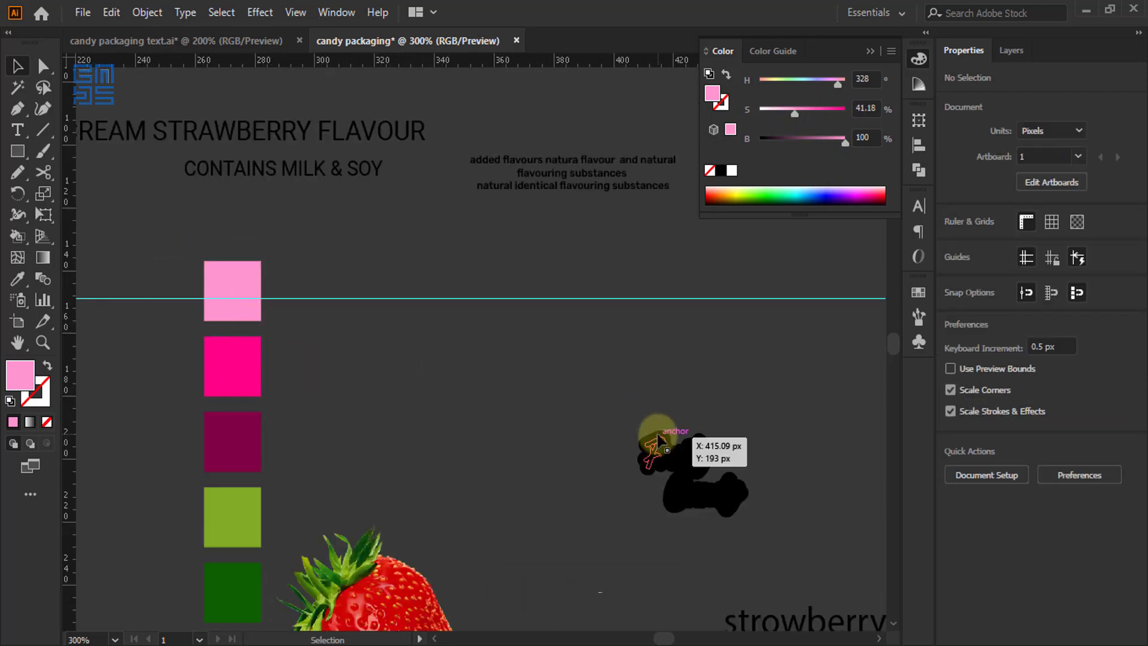
Recolor the outline shape behind the Fruity Candy lettering with the bright pink swatch using the Eyedropper
left_click(658, 441)
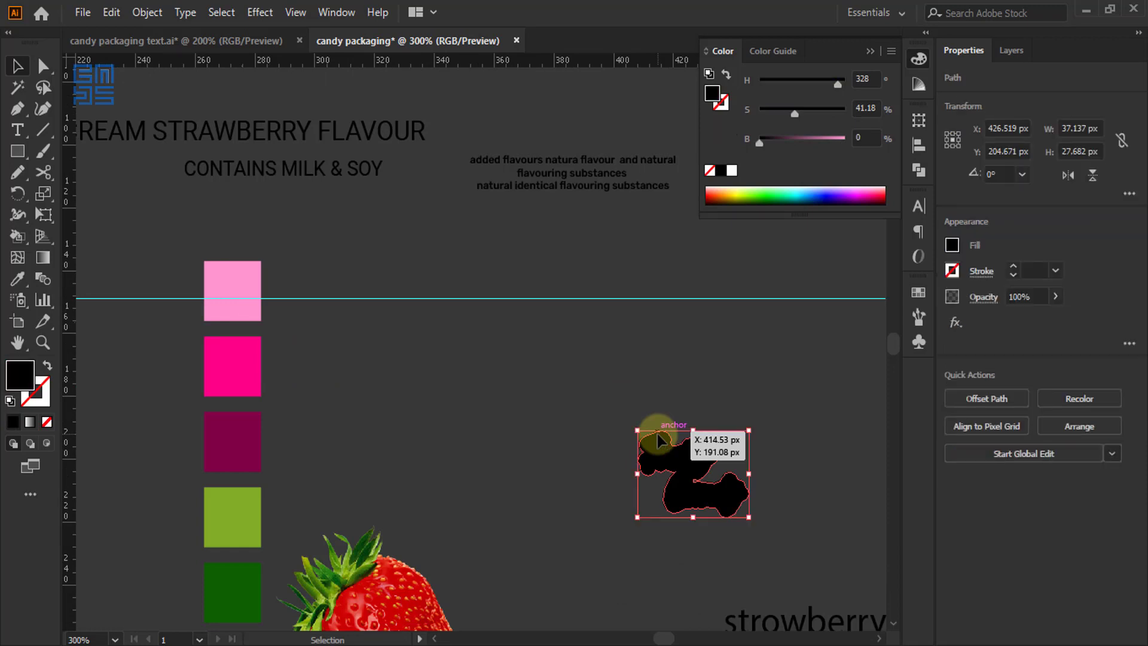
key("i")
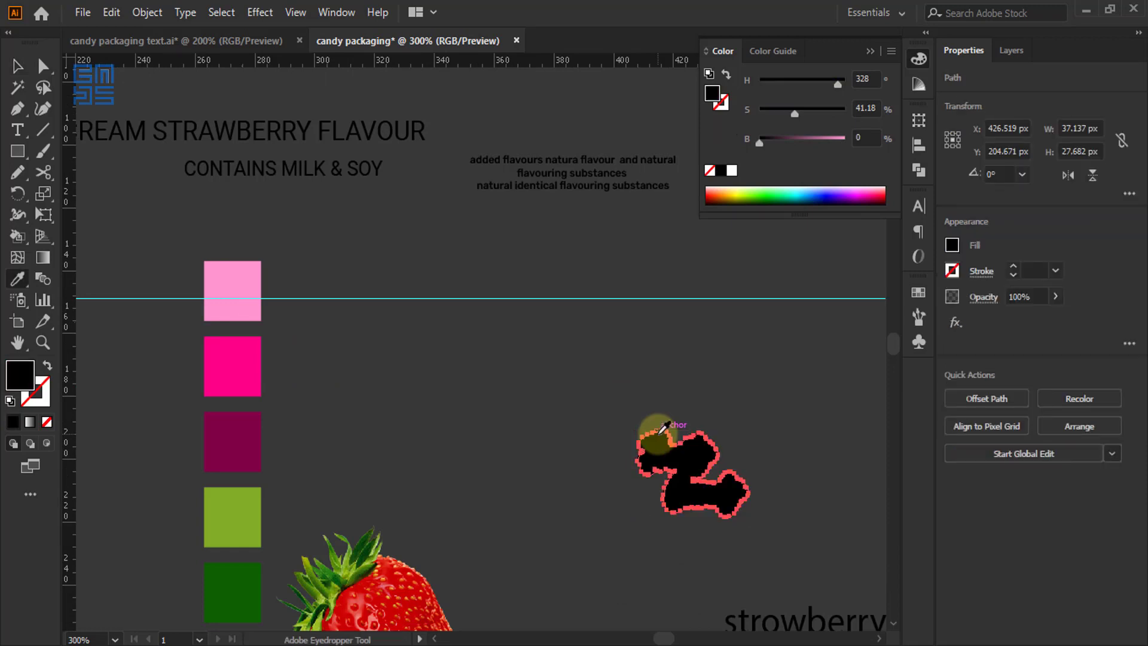
left_click(247, 358)
left_click(17, 65)
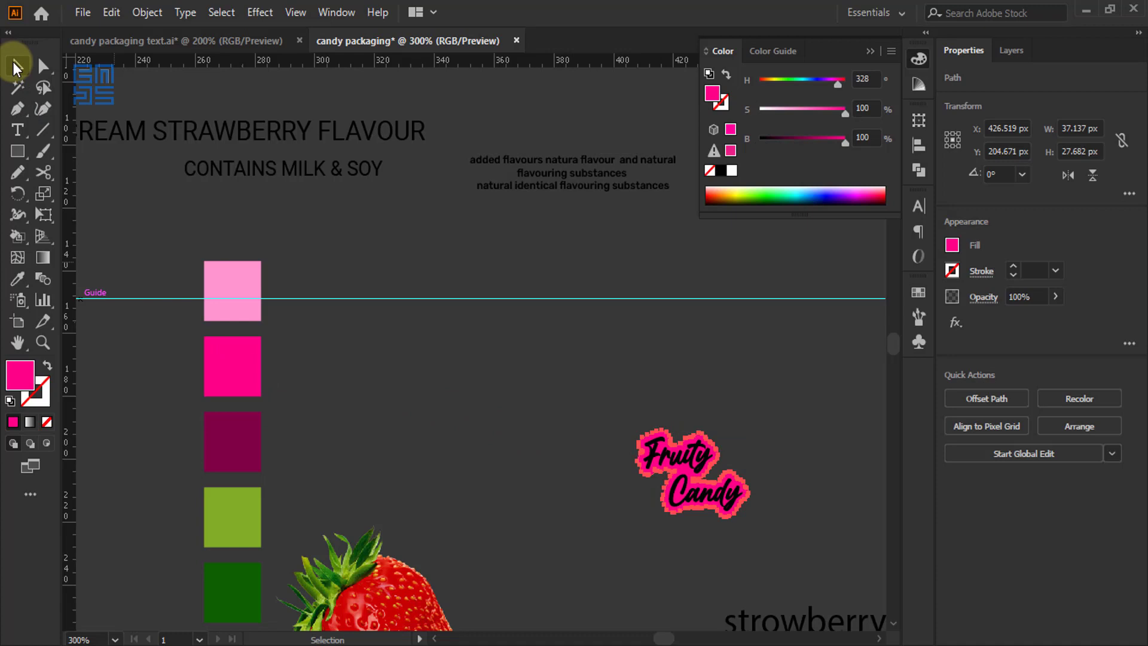
left_click(371, 376)
Recolor the Fruity Candy lettering with the light pink swatch using the Eyedropper
scroll(740, 516, "up", 2)
scroll(698, 461, "down", 2)
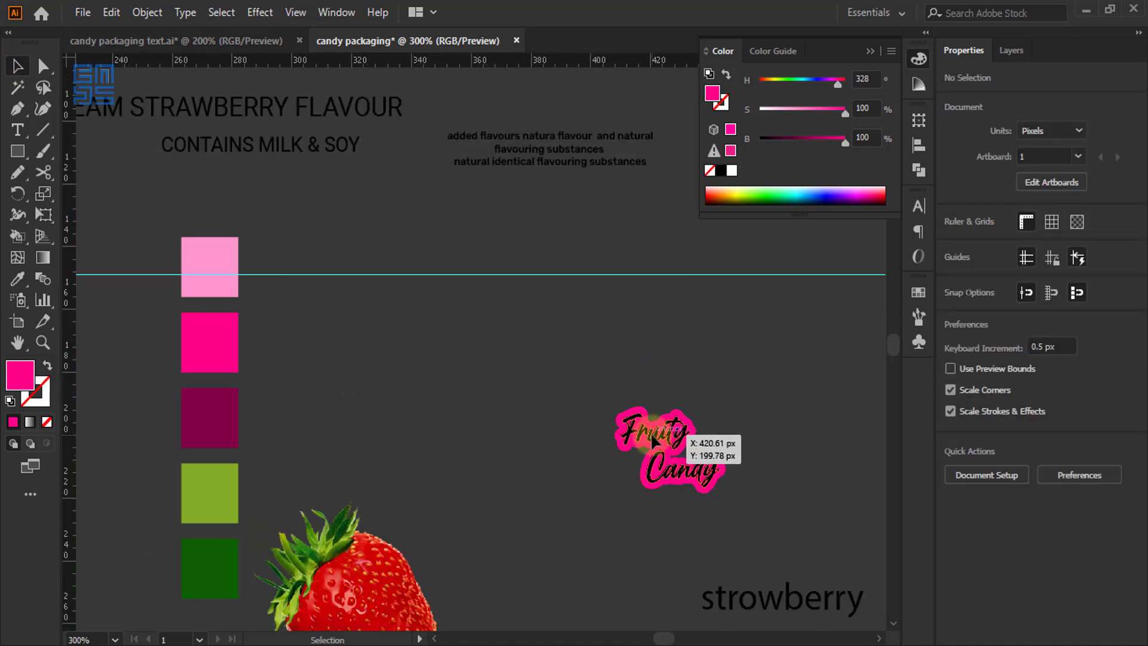
left_click(648, 469)
key("i")
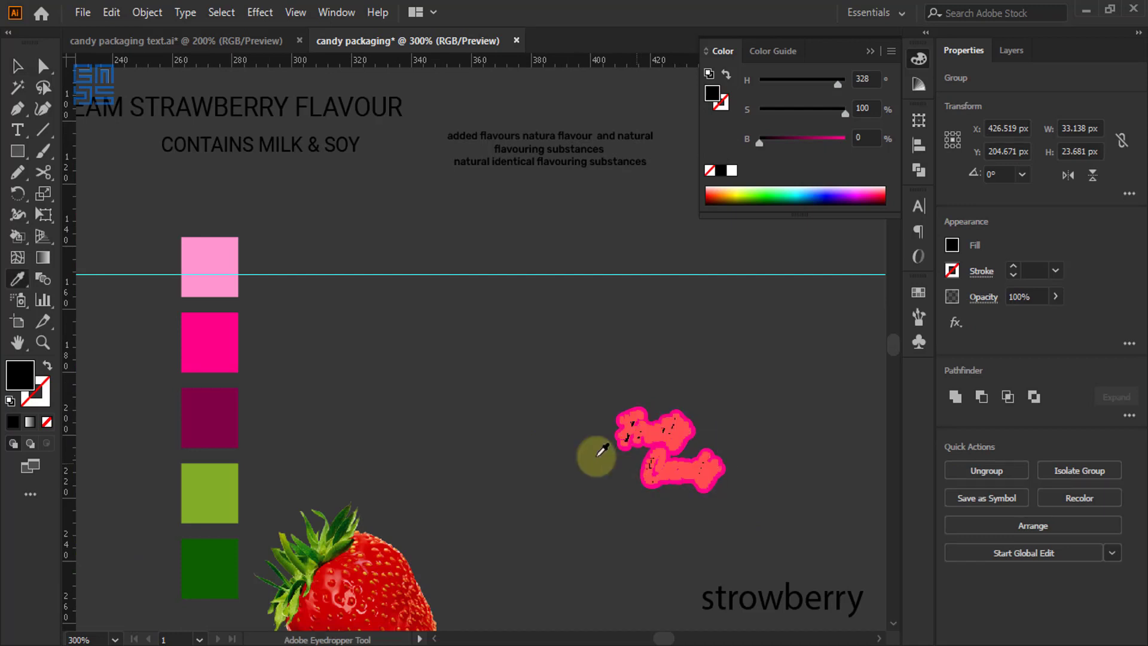
left_click(210, 338)
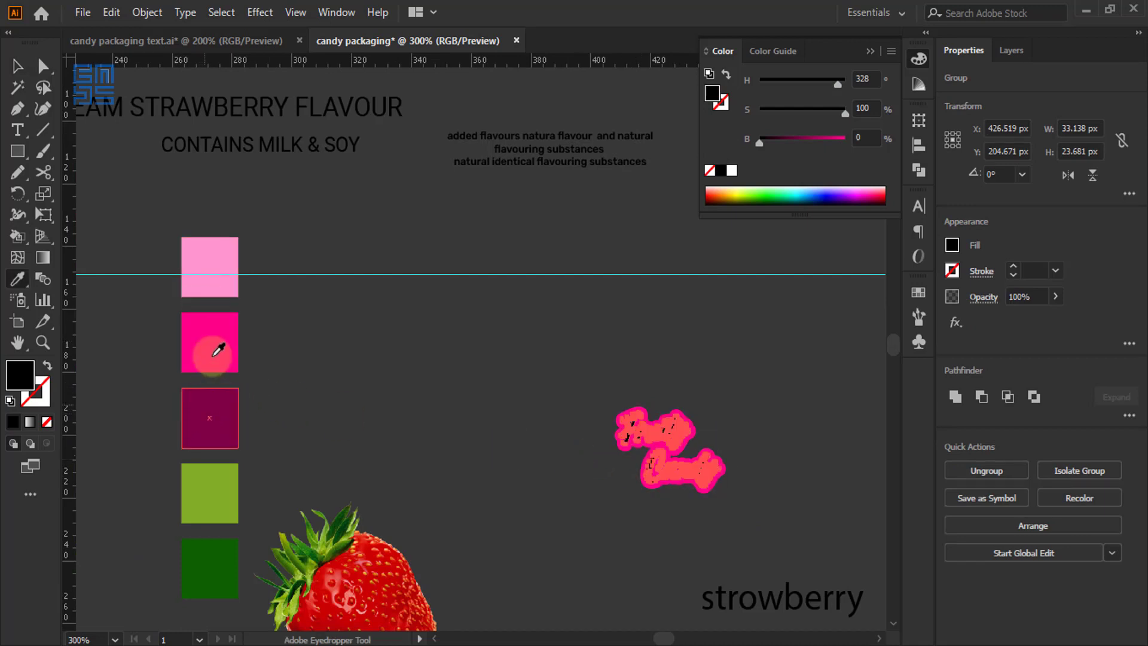
left_click(217, 336)
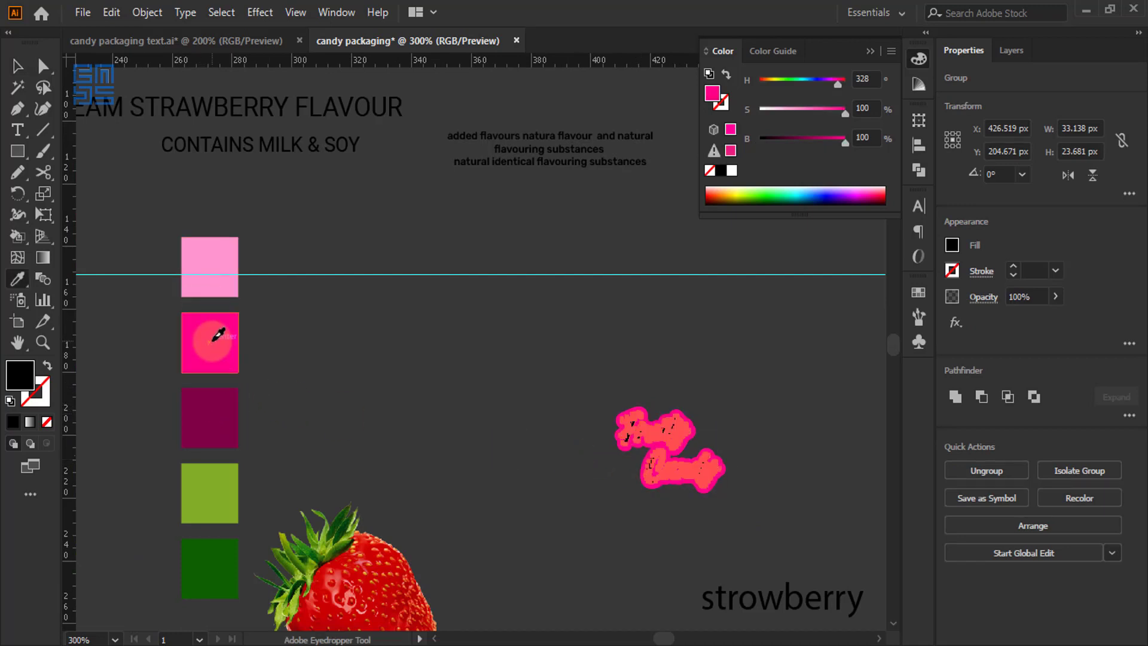
left_click(218, 257)
left_click(19, 67)
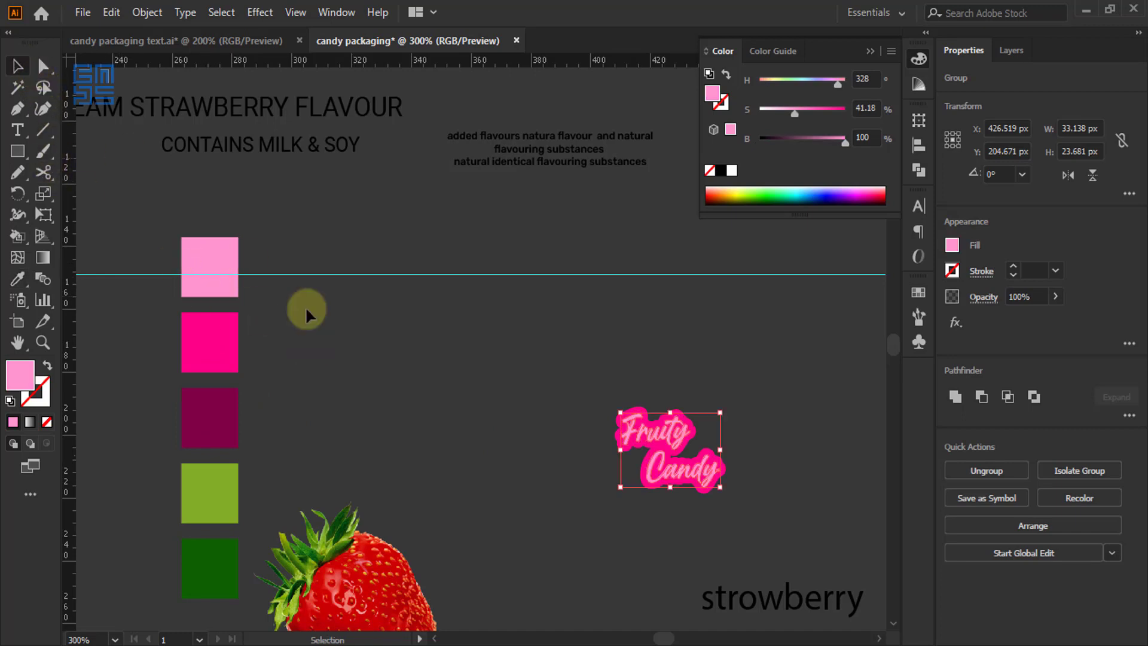
left_click(856, 523)
Give the Fruity Candy lettering a white stroke with a weight of 0.25 pt
scroll(769, 479, "up", 3)
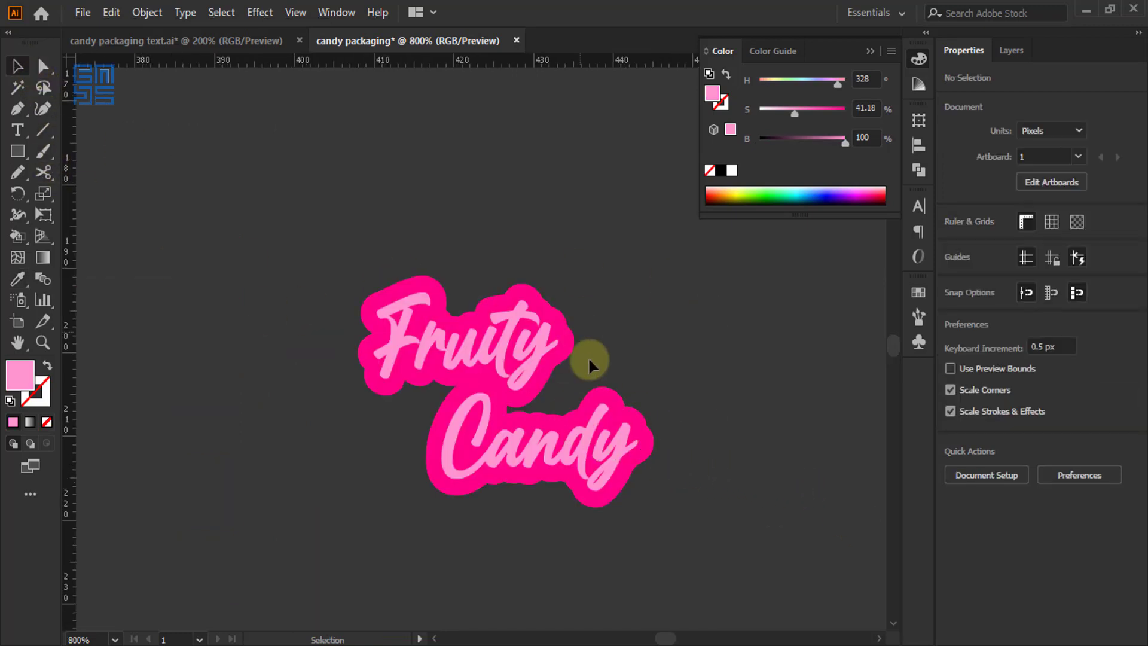
scroll(541, 403, "up", 1)
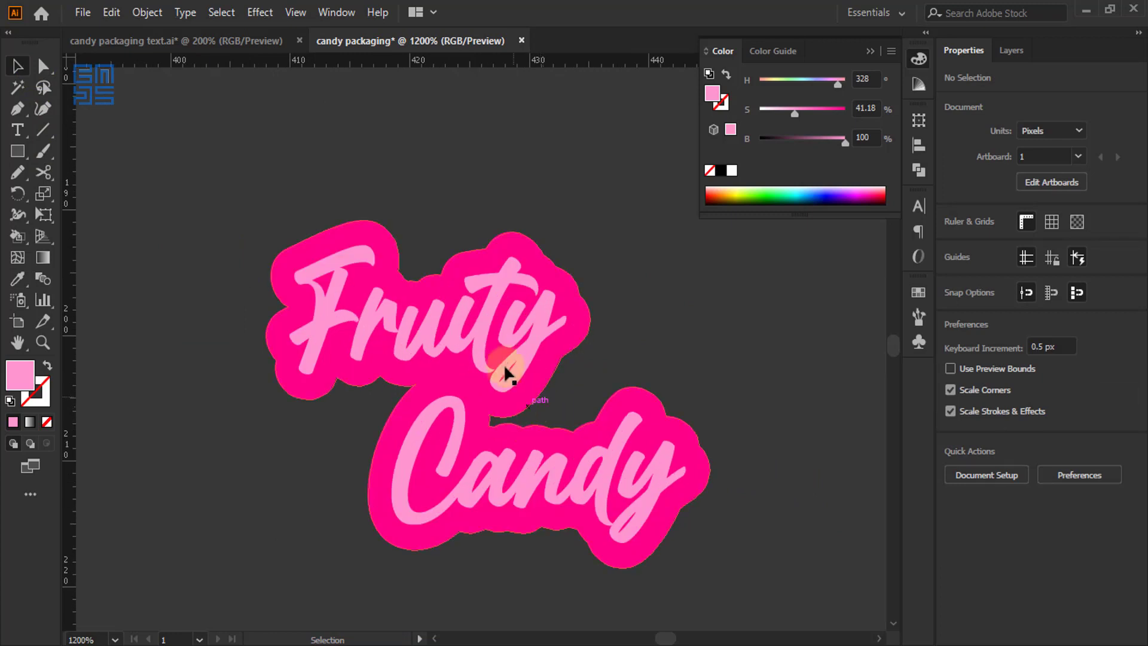
left_click(487, 313)
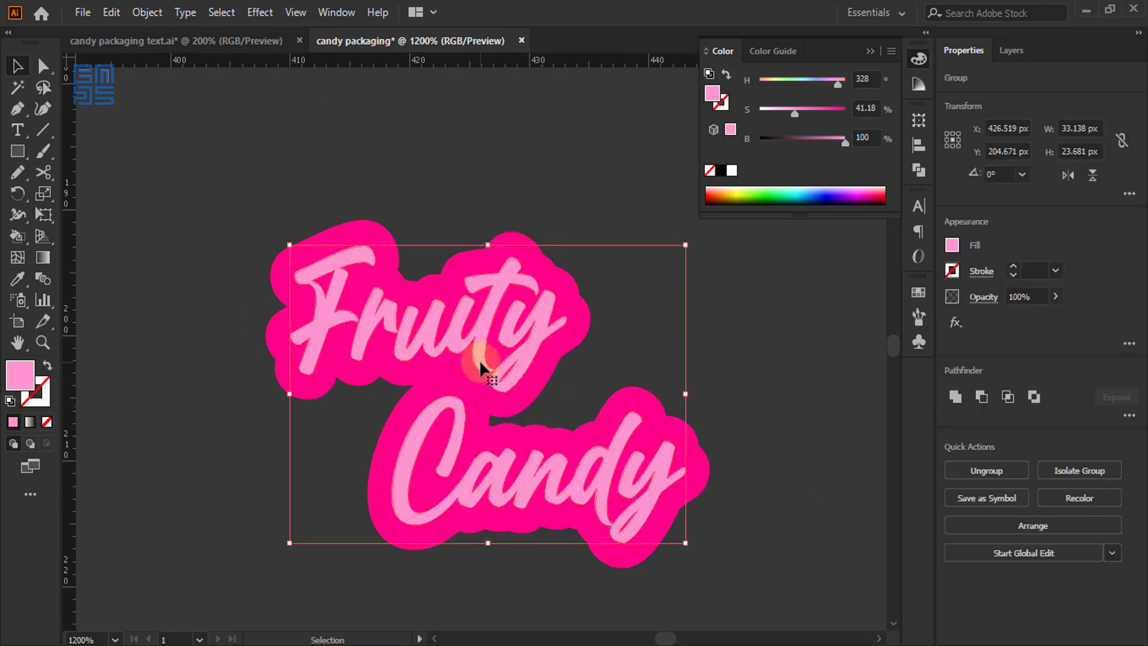
left_click(37, 396)
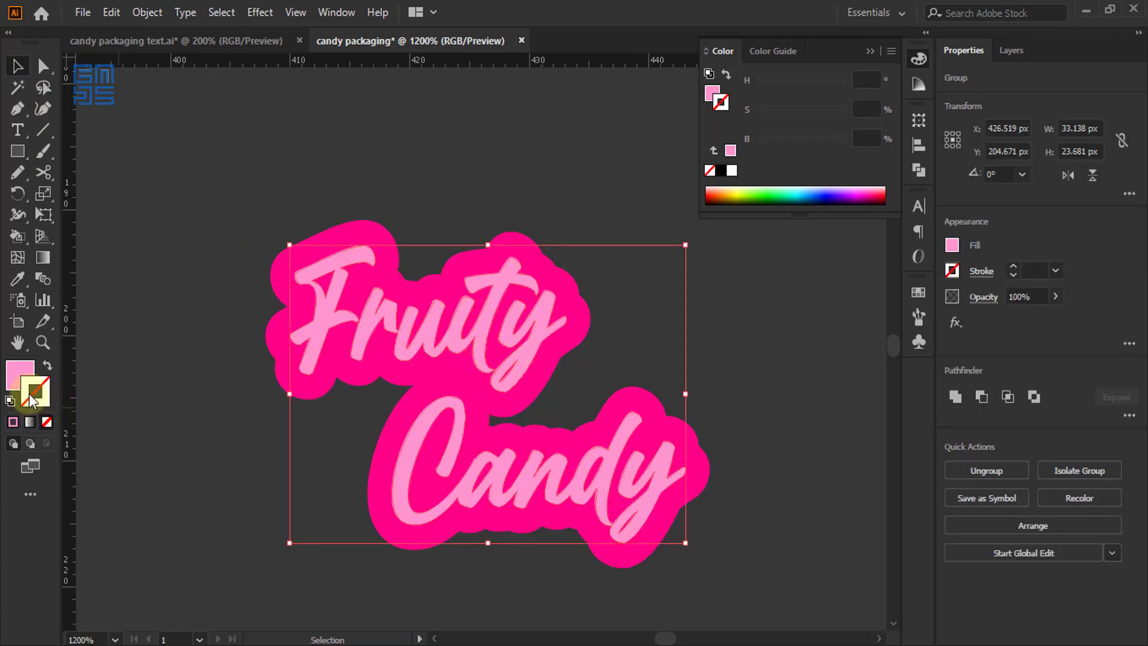
left_click(731, 171)
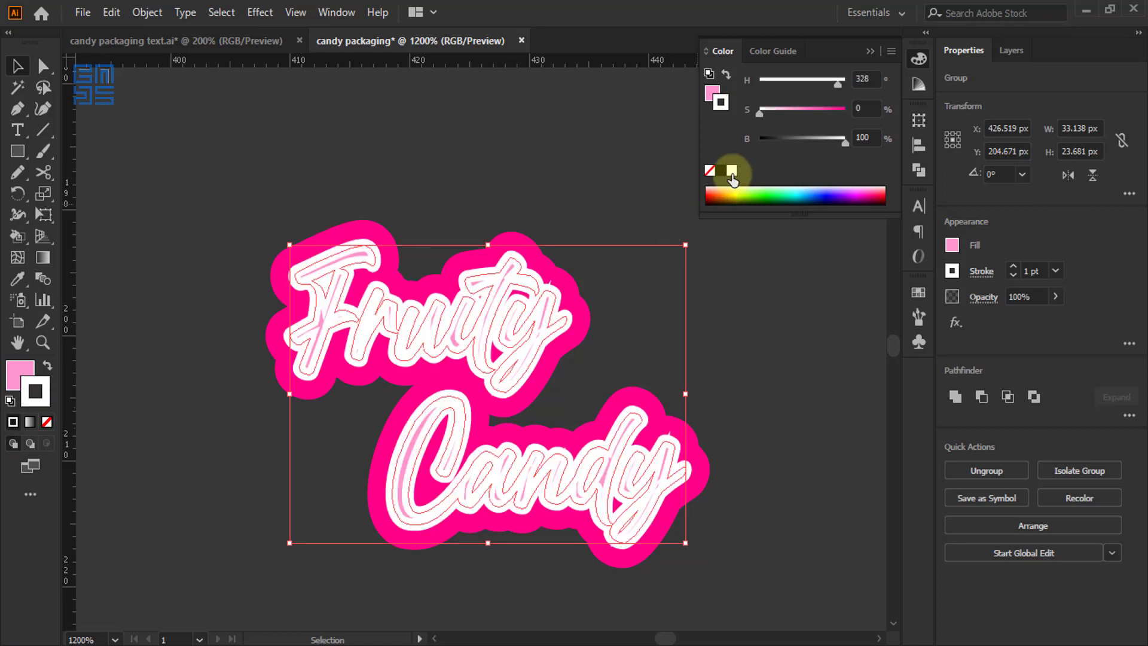
left_click(1054, 271)
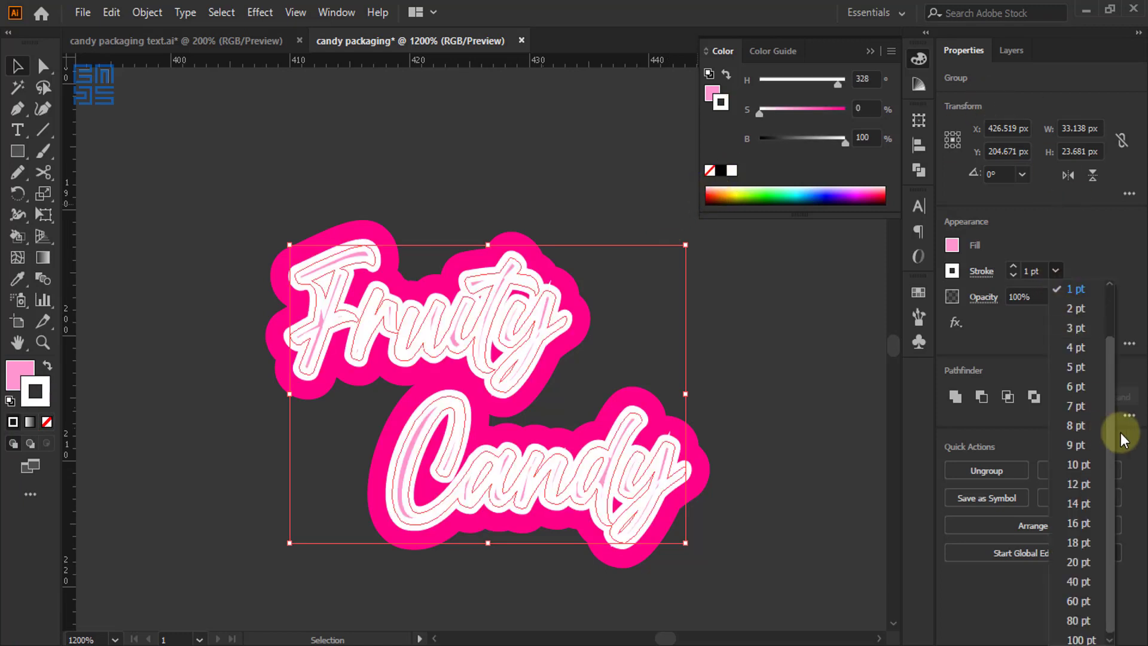
left_click_drag(1109, 427, 1114, 315)
left_click(1087, 307)
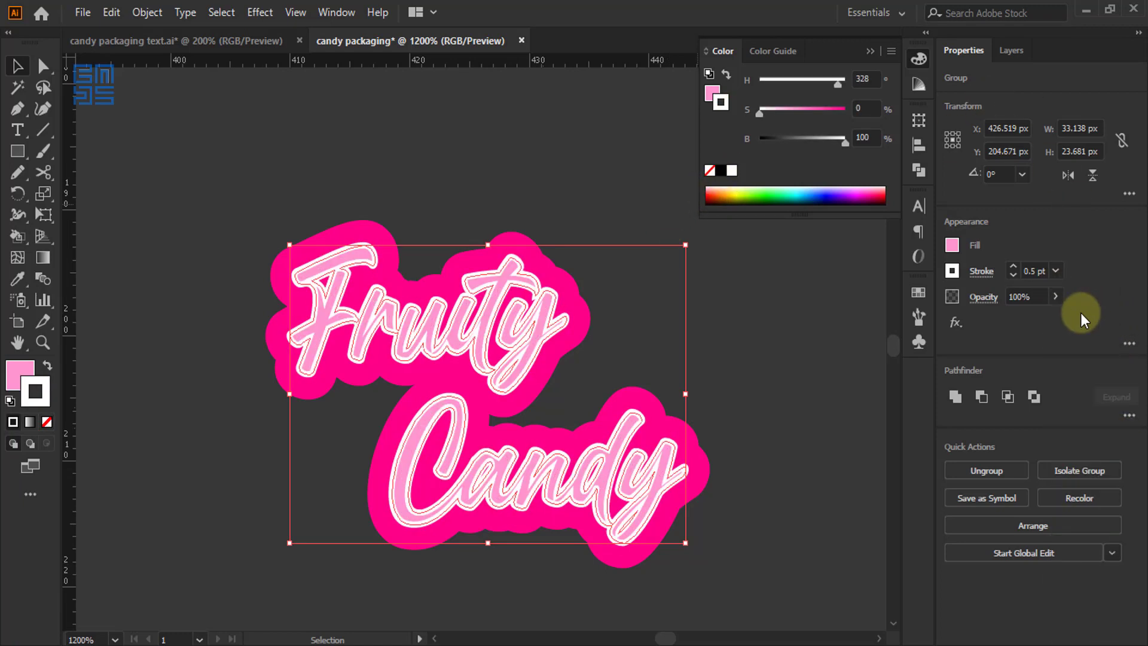
left_click(1056, 272)
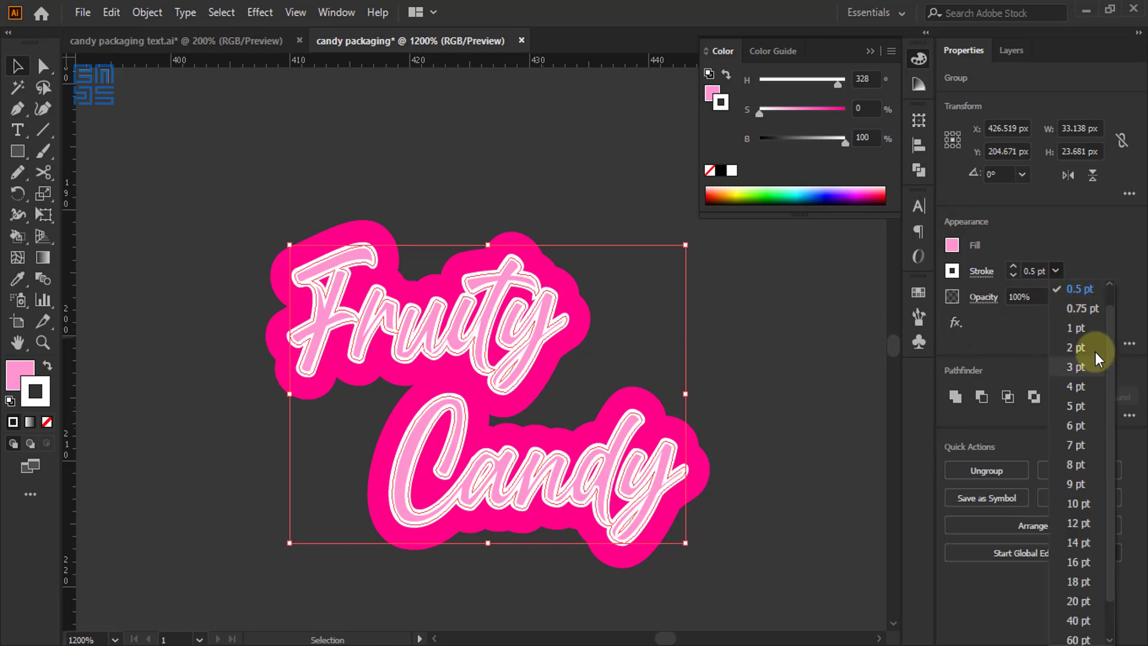
scroll(1107, 350, "up", 1)
left_click(1088, 291)
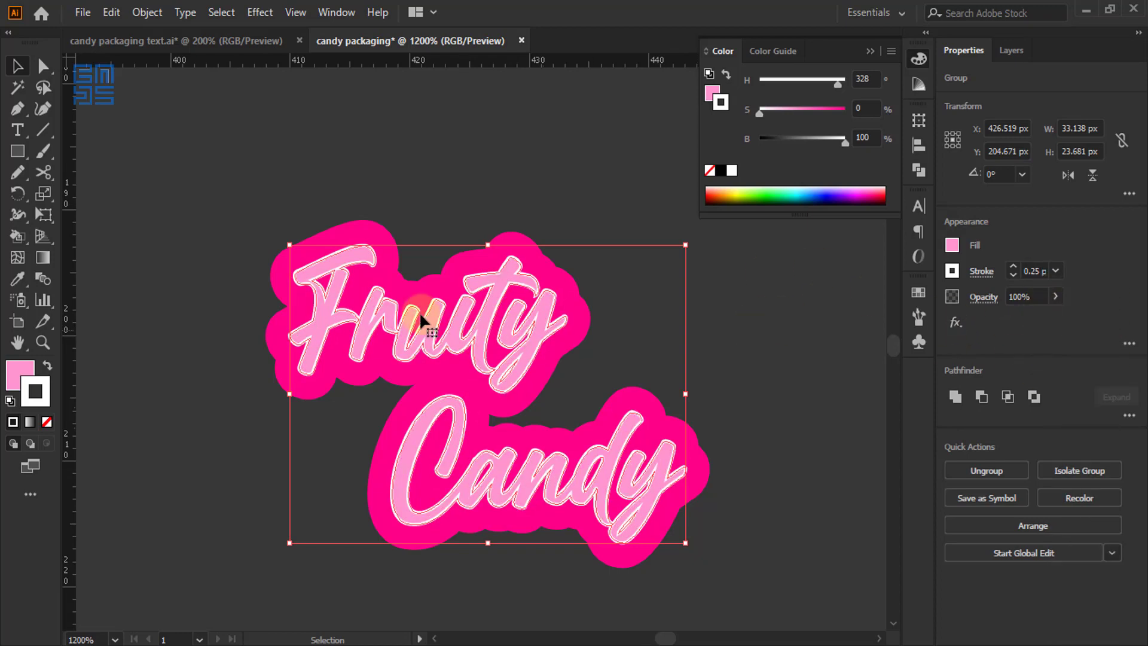
Enlarge the lettering together with its pink outline shape to about 98 x 73 px
scroll(370, 228, "down", 3)
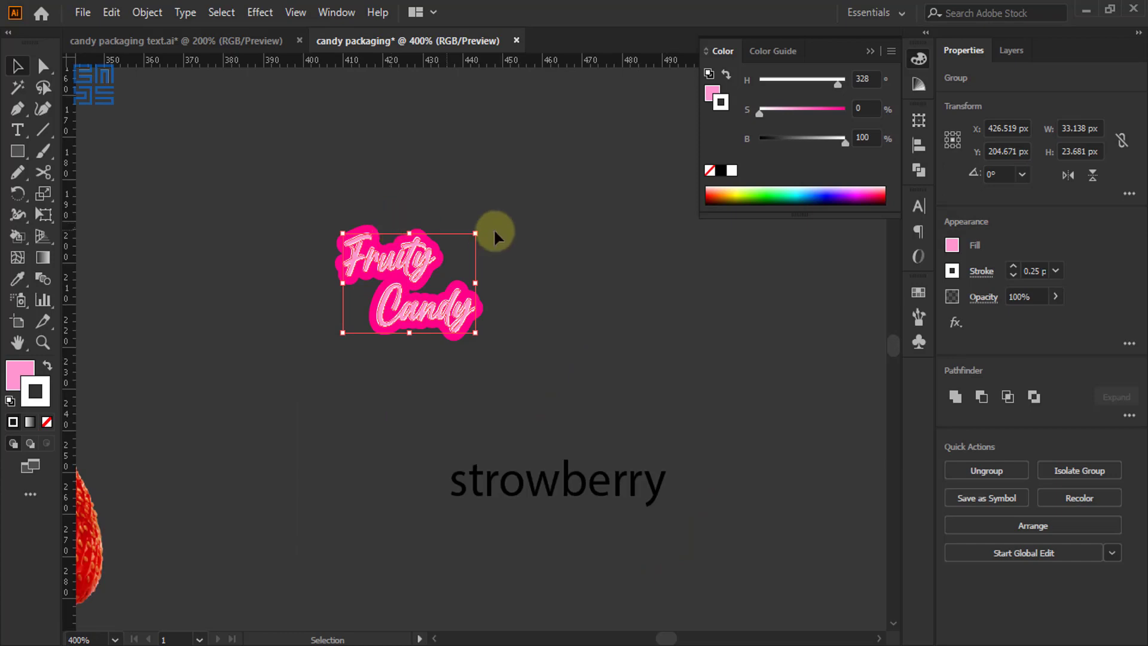
left_click_drag(504, 217, 331, 343)
left_click_drag(483, 341, 708, 473)
left_click_drag(535, 348, 275, 118)
left_click_drag(503, 342, 580, 403)
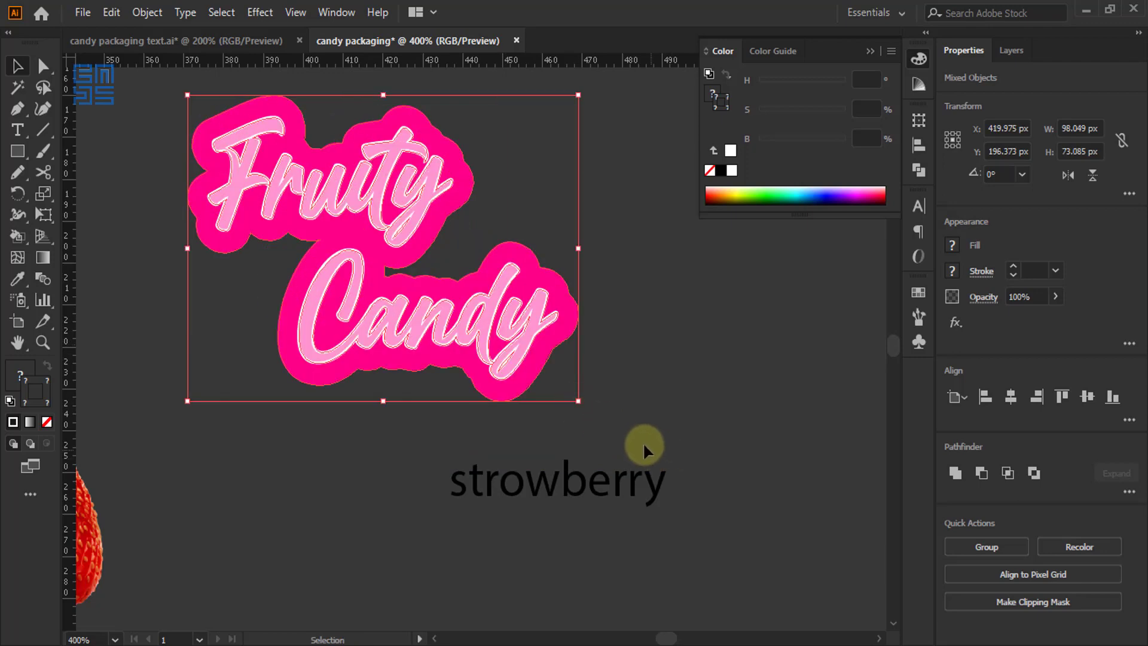
left_click(646, 426)
scroll(649, 426, "down", 1)
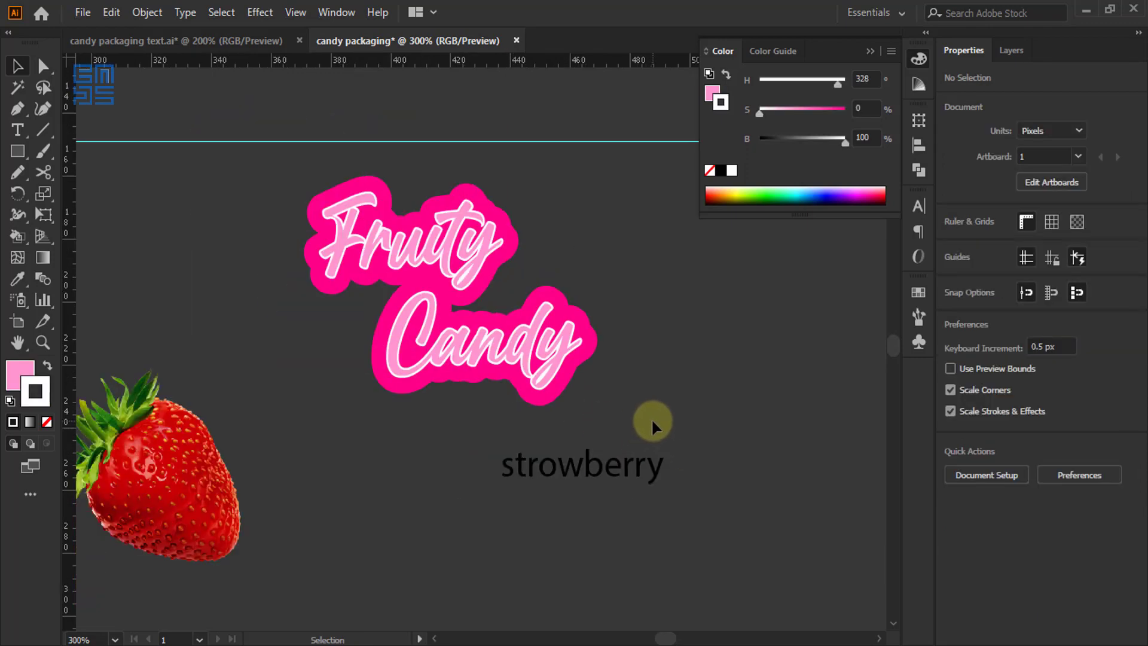
Duplicate the pink outline shape about 2.5 px to the right and down, and send the copy to the back
scroll(485, 272, "up", 2)
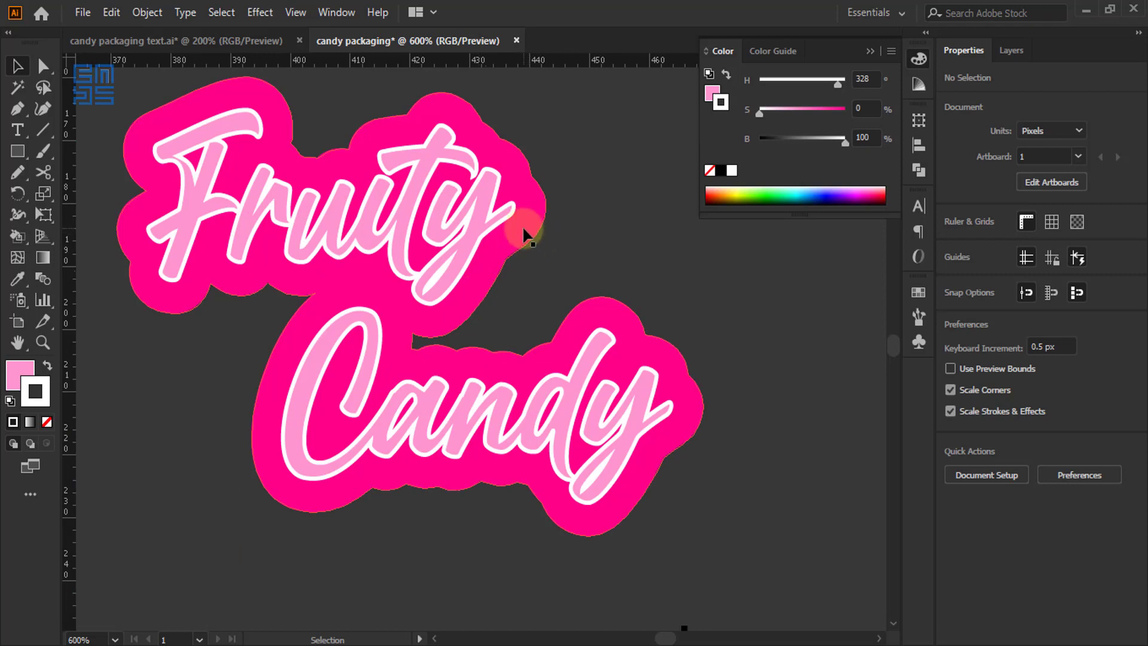
left_click_drag(526, 229, 536, 248)
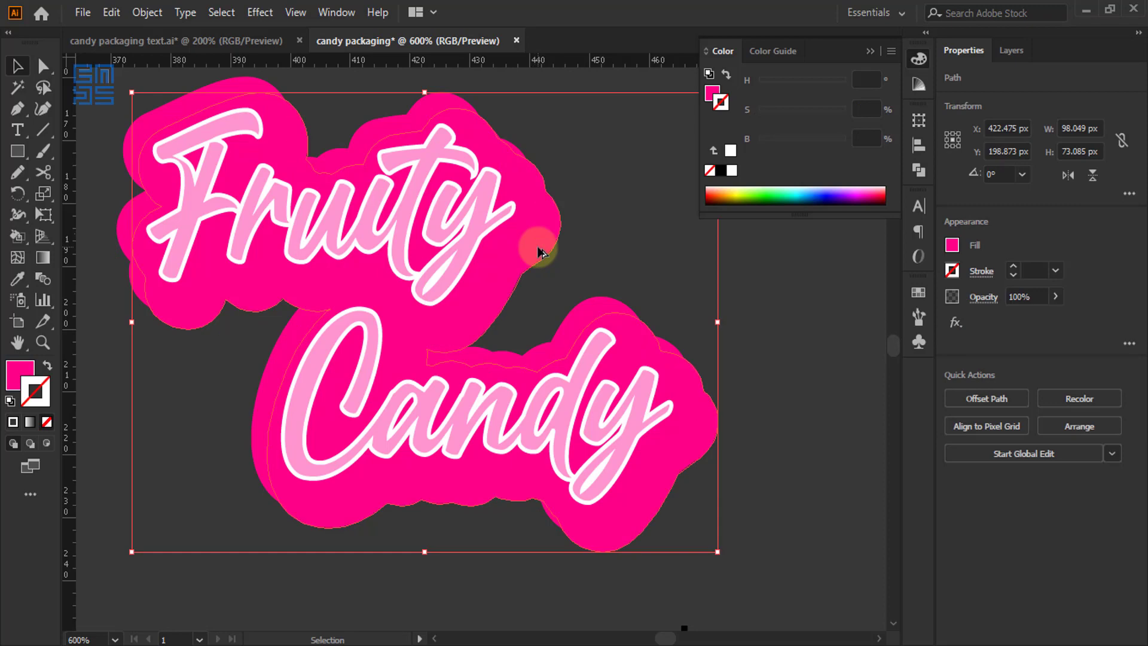
right_click(538, 247)
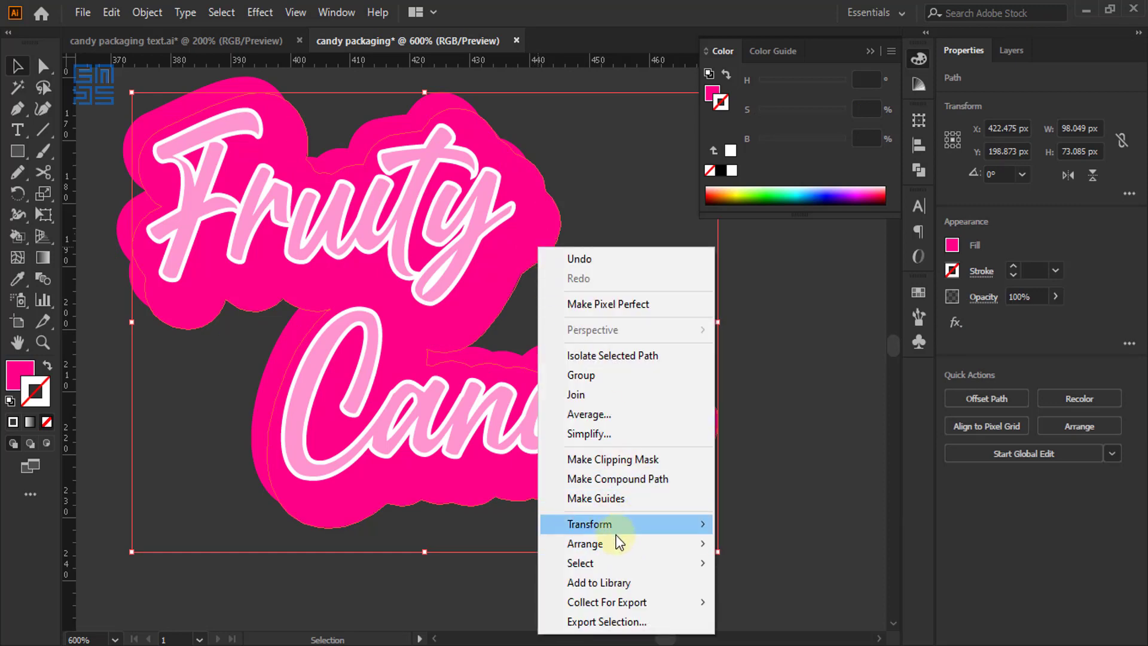
mouse_move(615, 543)
left_click(768, 602)
Recolor the rear outline copy with the deep magenta swatch to form a shadow behind the title
scroll(551, 340, "down", 3)
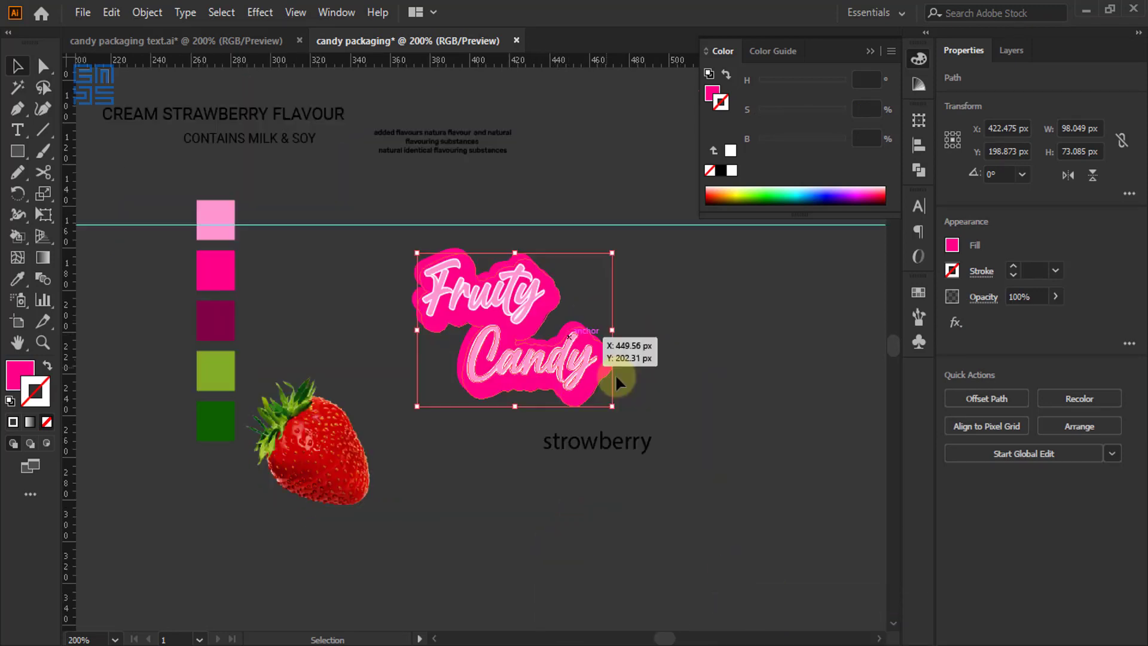
key("i")
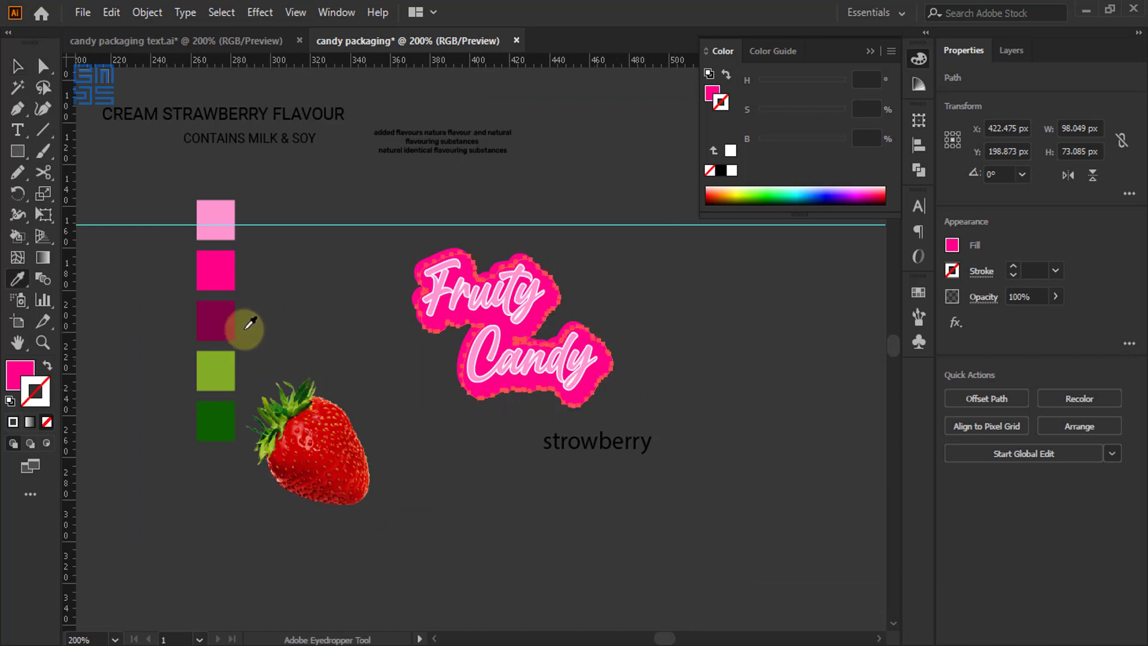
left_click(223, 317)
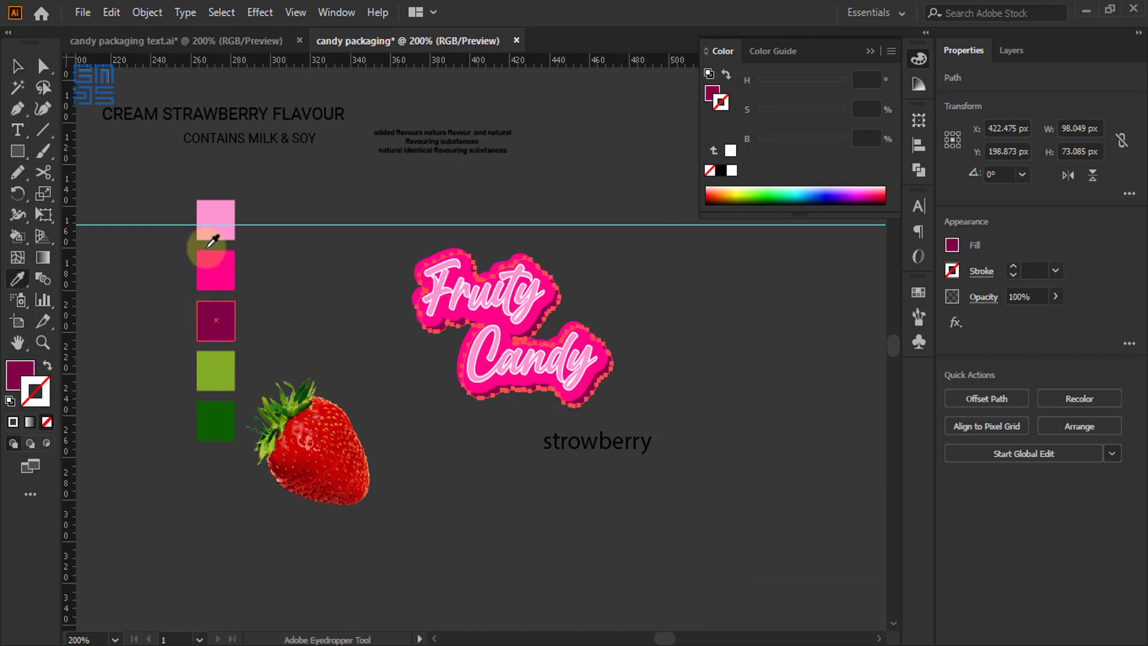
left_click(18, 66)
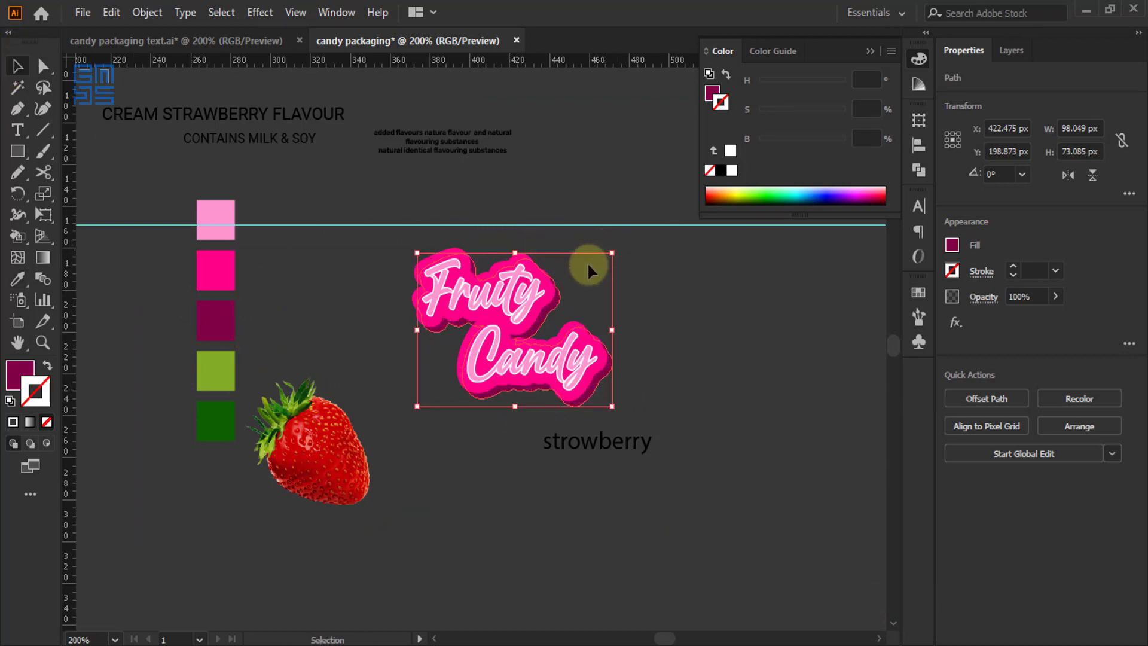
left_click(635, 315)
scroll(547, 359, "up", 4)
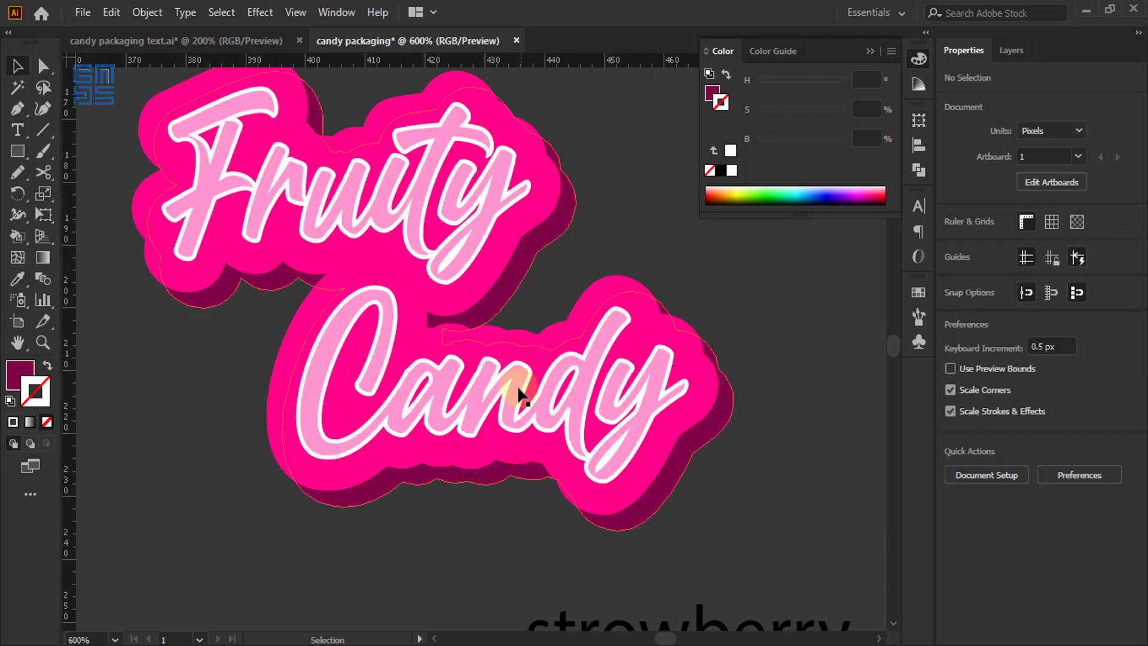
scroll(524, 385, "down", 3)
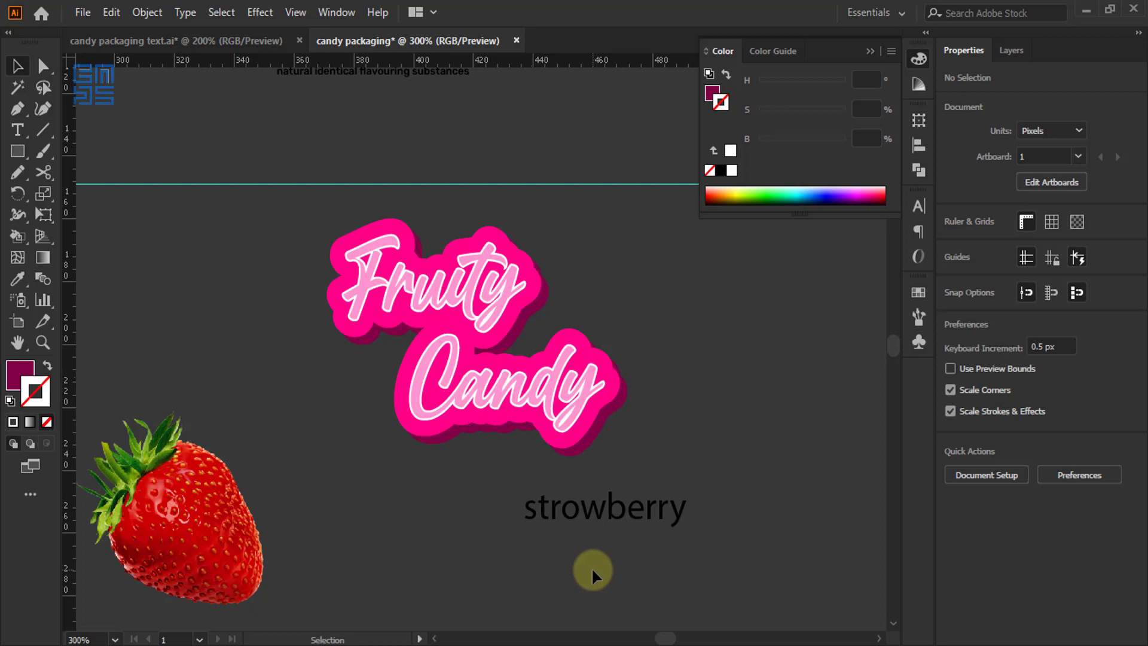
Place the strowberry text beneath the Fruity Candy title and format it in VAG Rounded Next Bold with all caps
scroll(591, 567, "down", 2)
left_click_drag(528, 458, 488, 447)
left_click(918, 207)
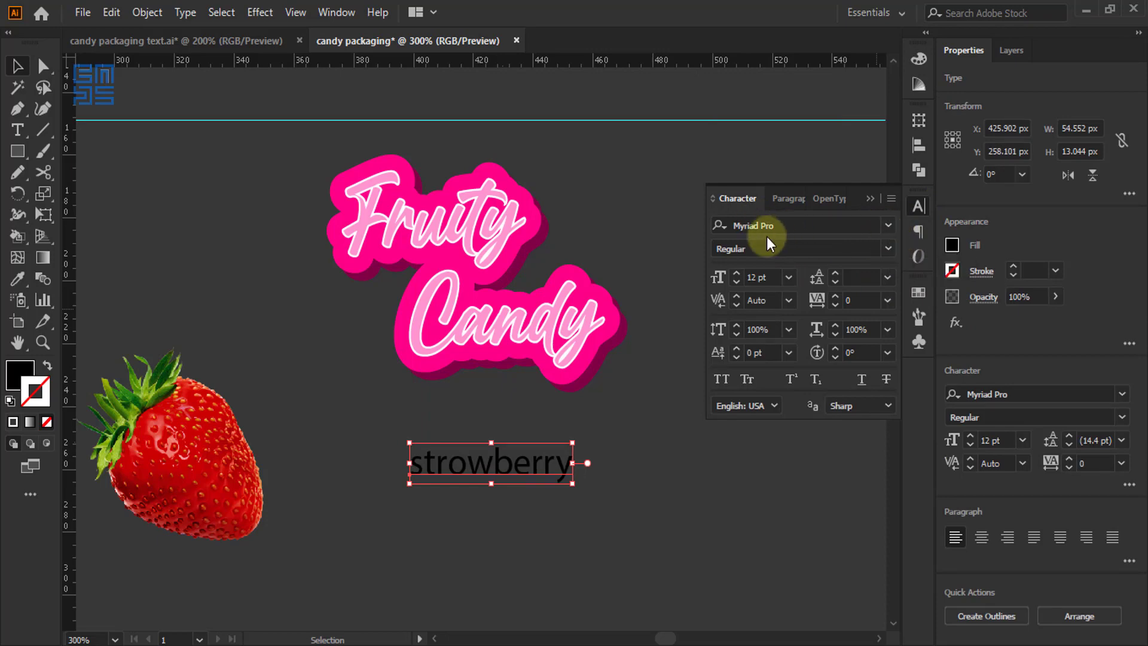
left_click(785, 224)
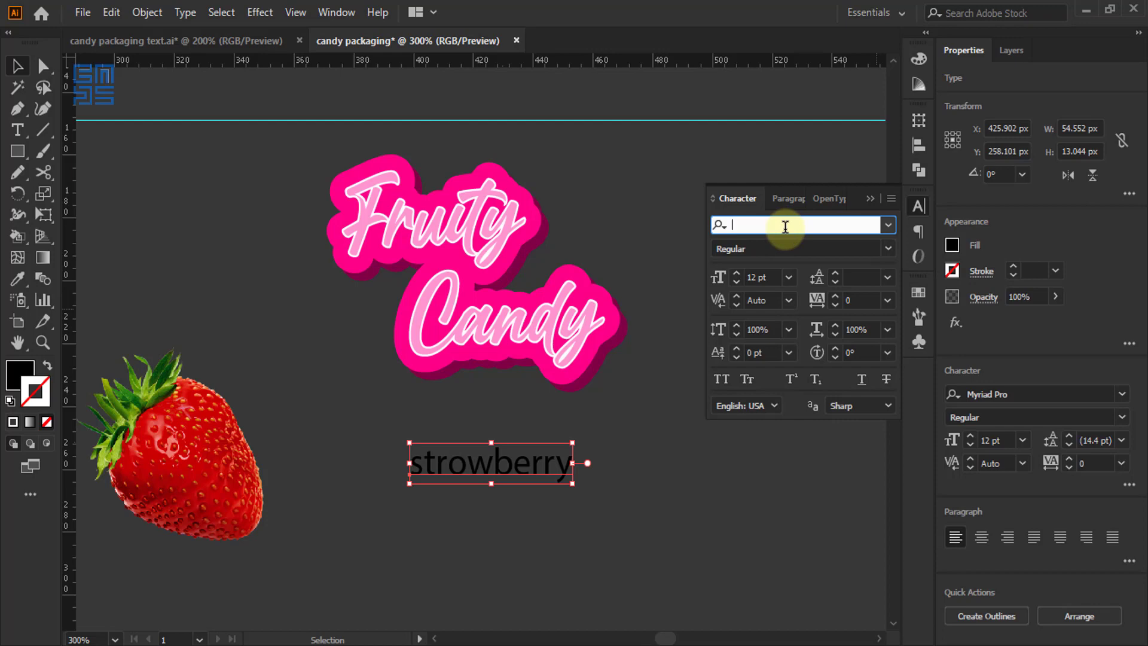
type("vag")
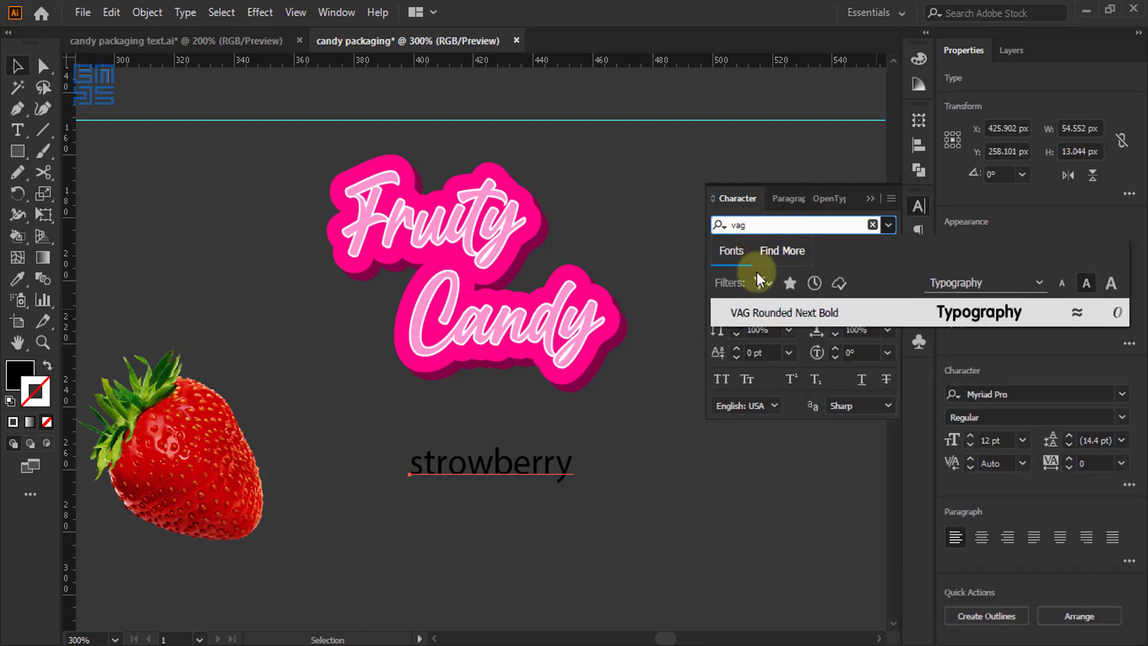
left_click(744, 312)
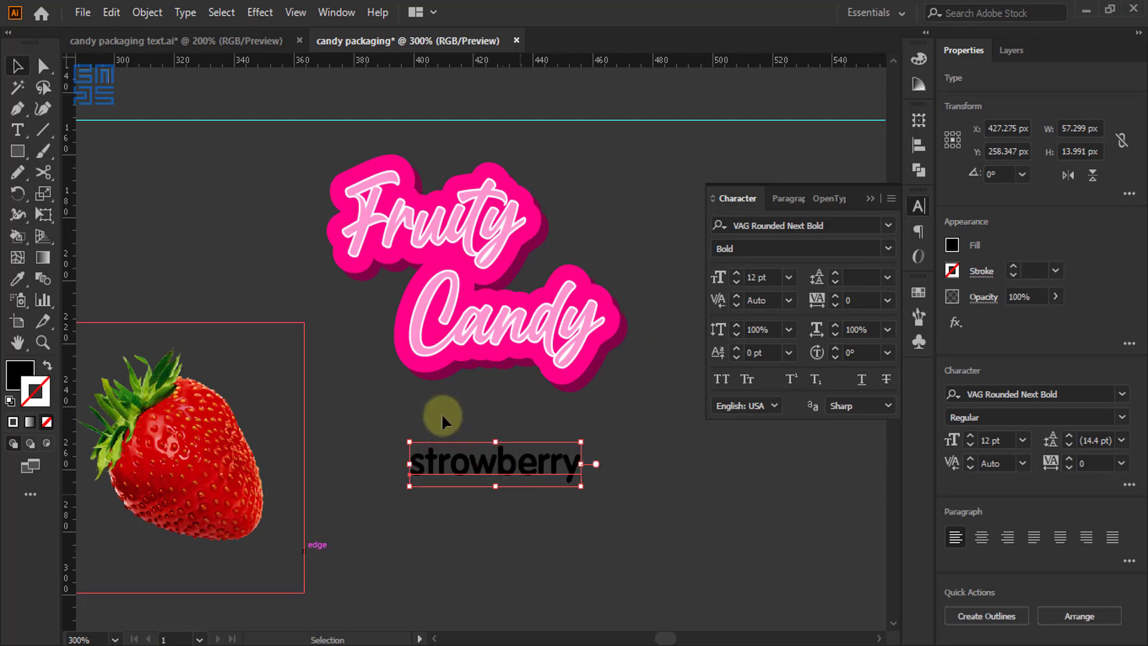
left_click(721, 378)
scroll(442, 358, "down", 1)
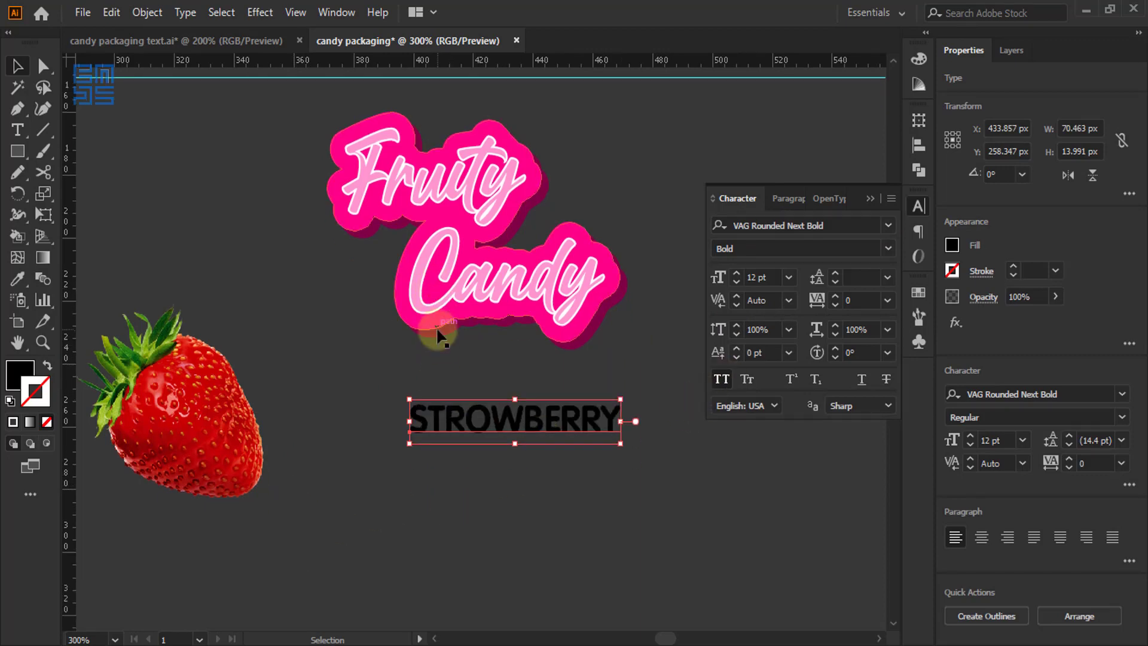
scroll(438, 335, "down", 1)
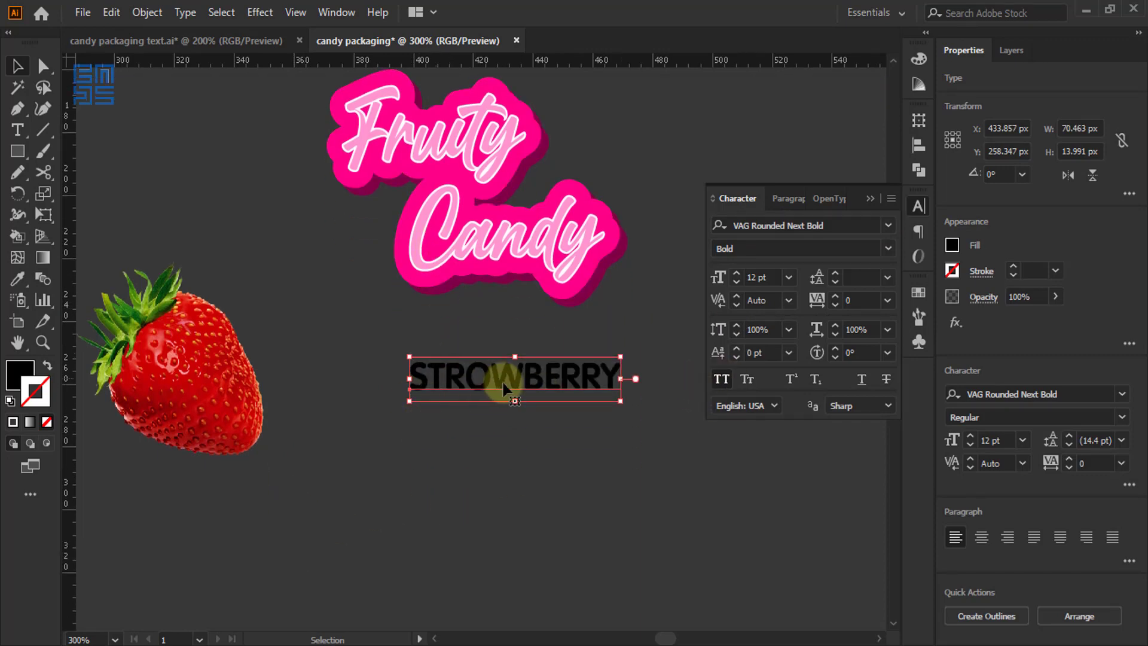
Move the STROWBERRY text farther below the title and draw an 86 x 17 px rectangle over it
left_click(478, 417)
left_click_drag(487, 378, 522, 443)
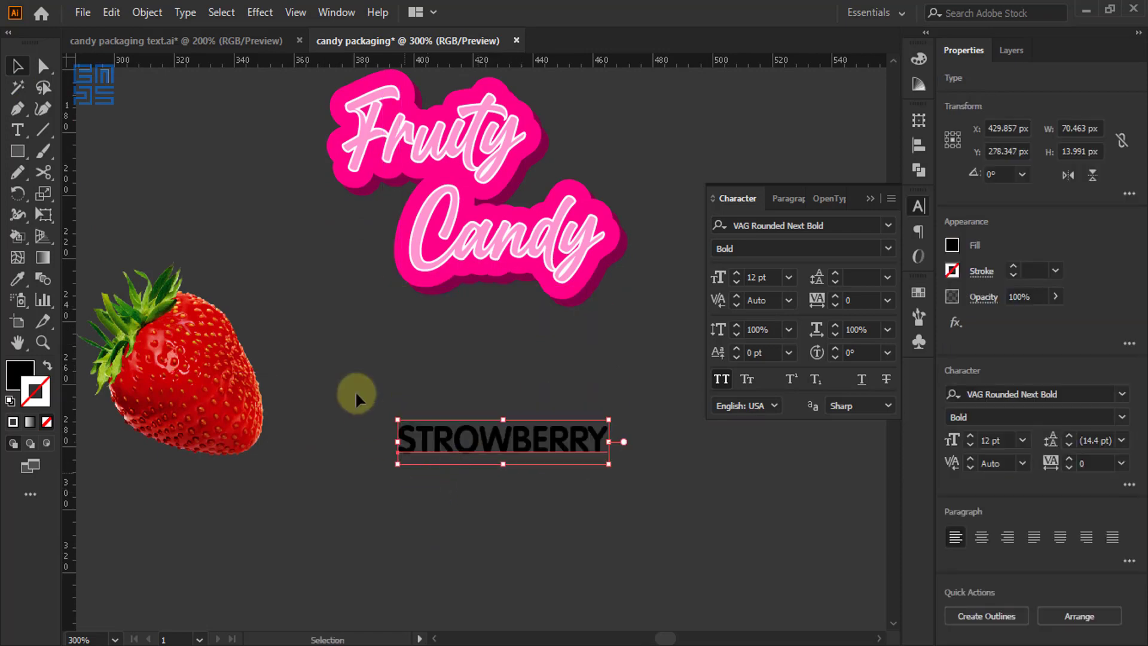
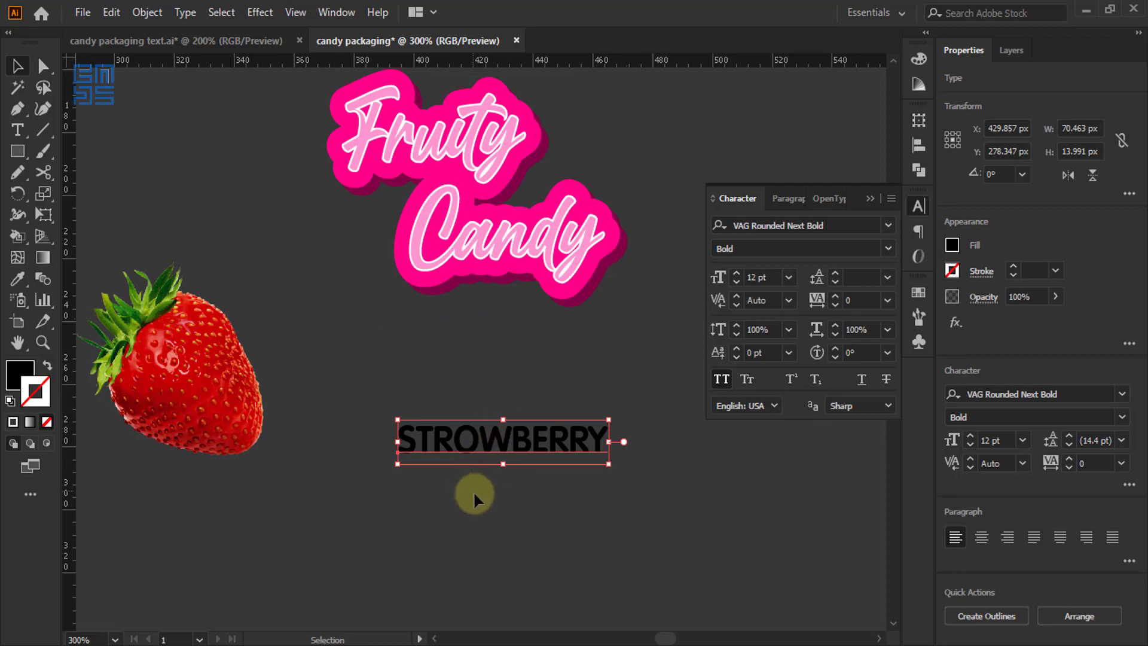
key("ctrl+shift+a")
left_click(17, 151)
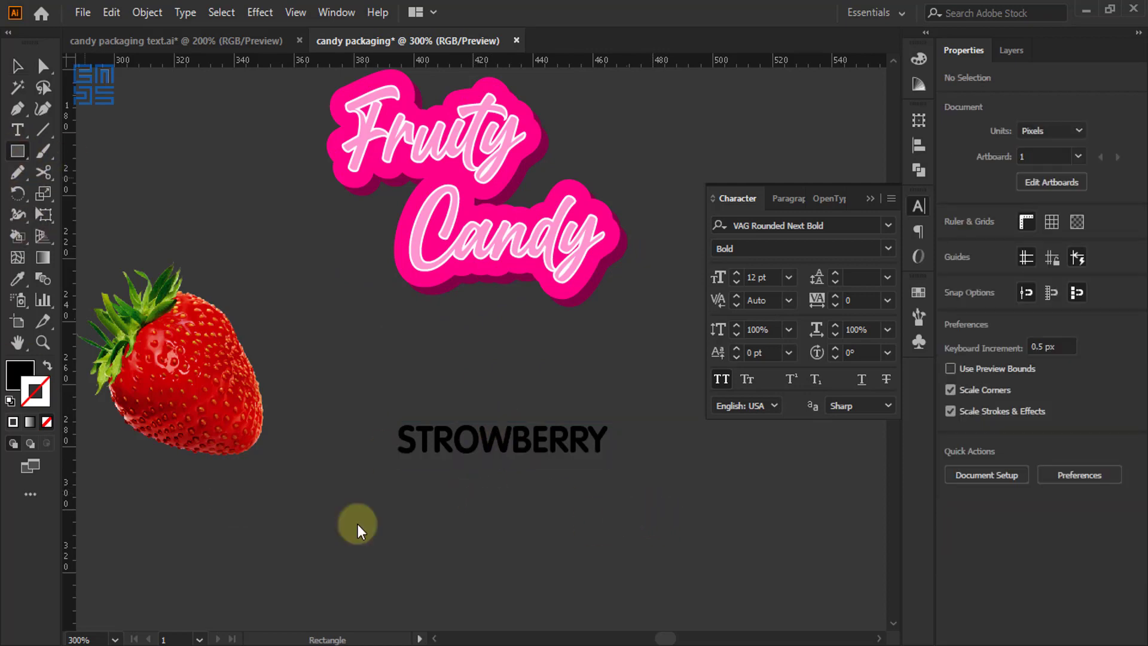
left_click_drag(372, 413, 628, 464)
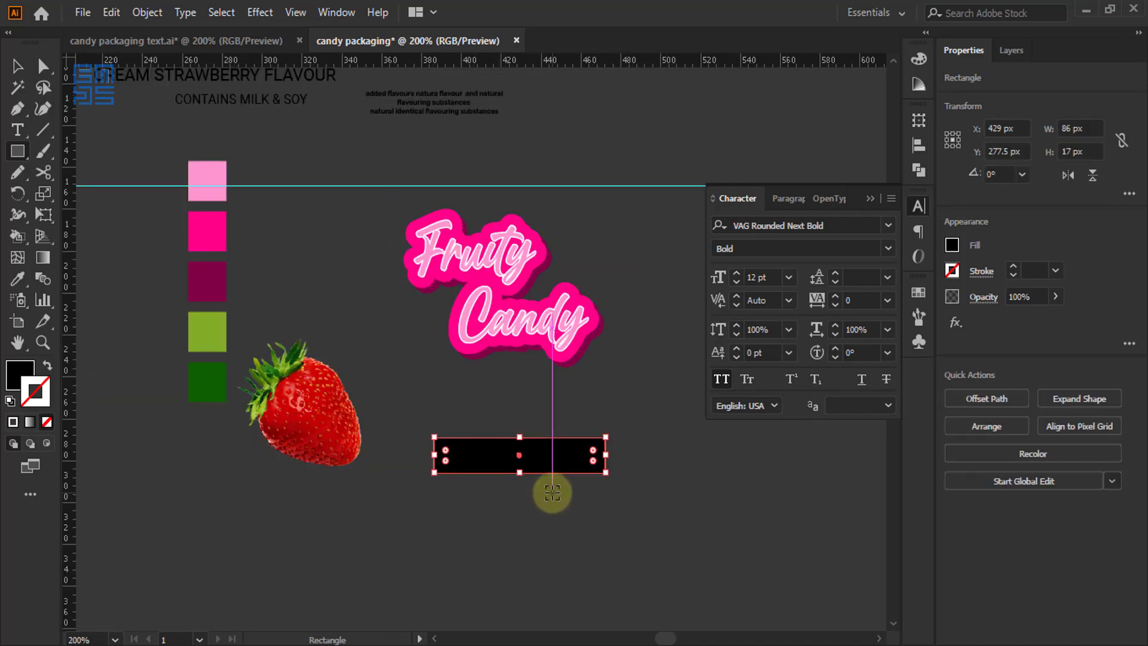
Fill the rectangle with the light green swatch and send it behind the STROWBERRY text
key("i")
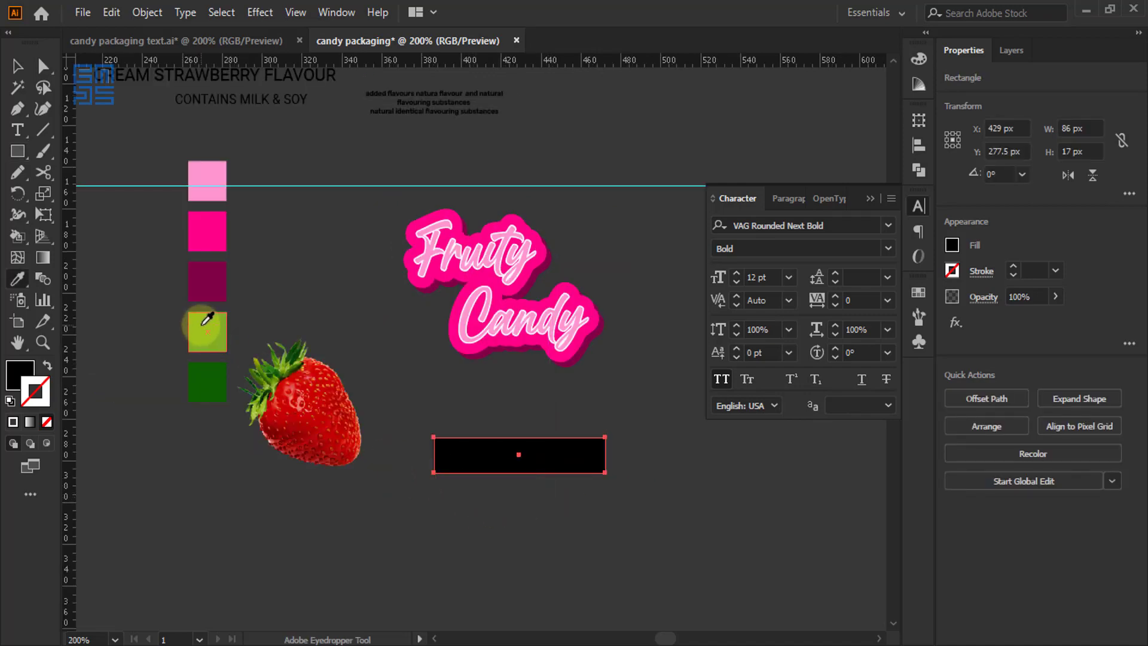
left_click(203, 326)
left_click(17, 66)
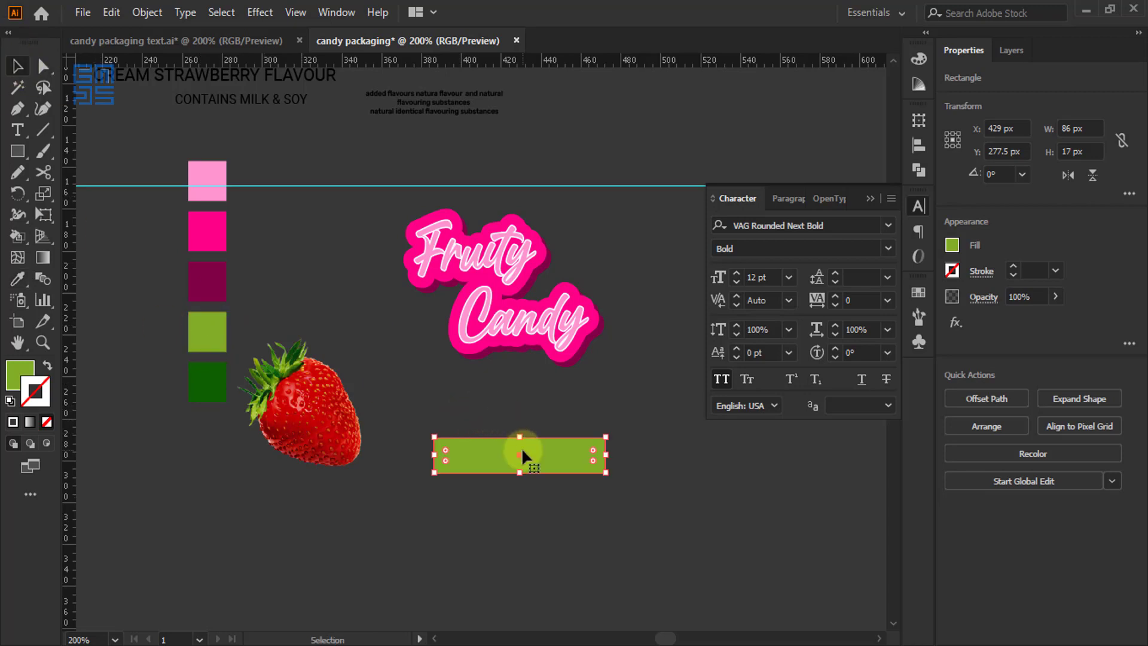
right_click(521, 454)
left_click(765, 419)
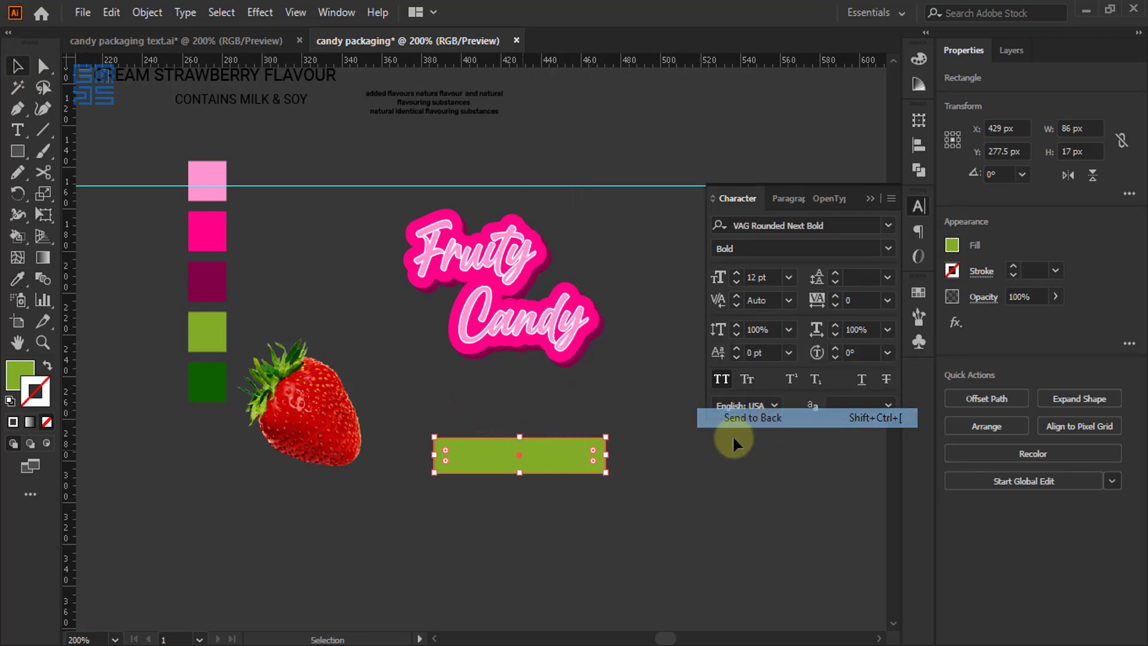
scroll(519, 472, "up", 1)
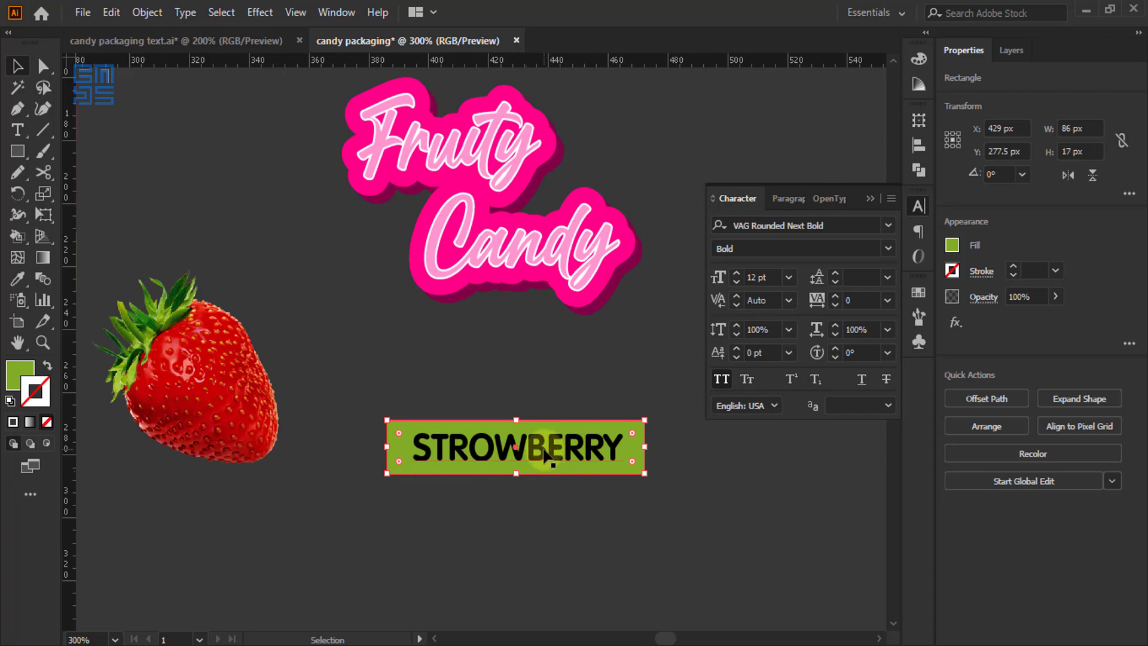
Recolor the STROWBERRY text with the bright pink swatch
left_click(554, 472)
scroll(559, 479, "down", 1)
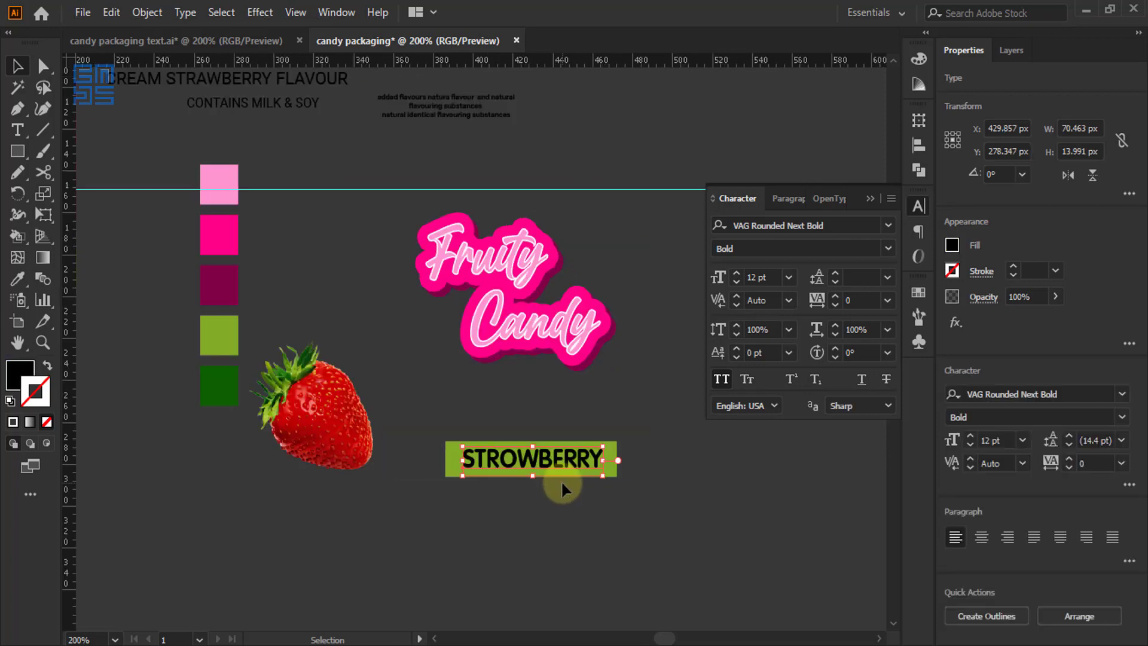
key("i")
left_click(219, 233)
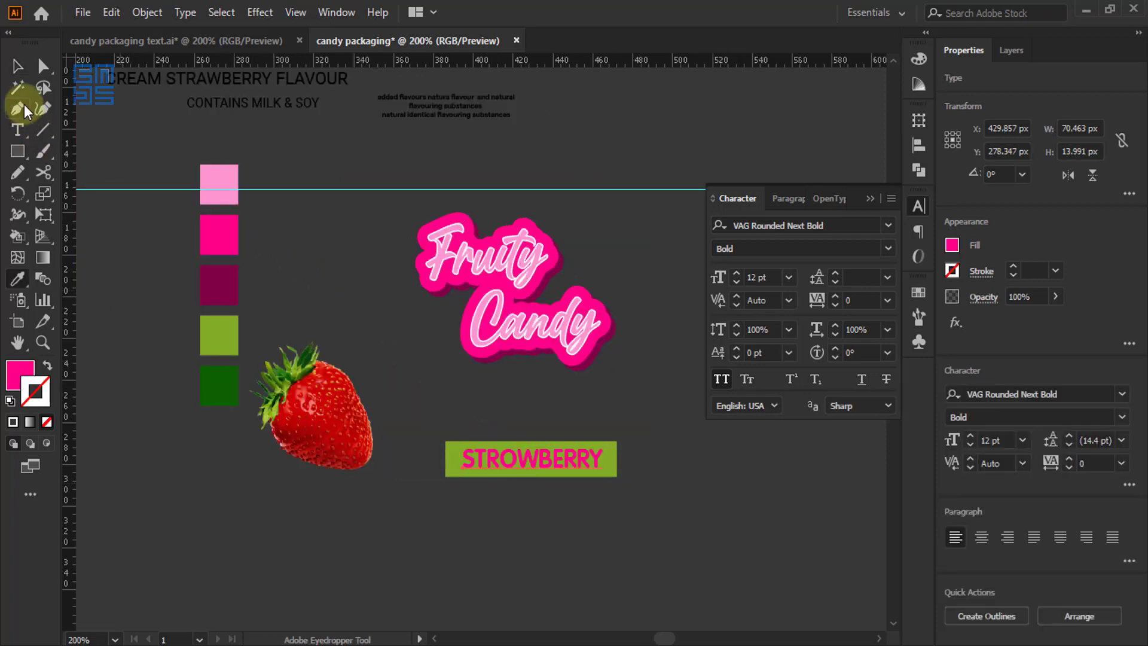
left_click(17, 66)
scroll(582, 484, "up", 1)
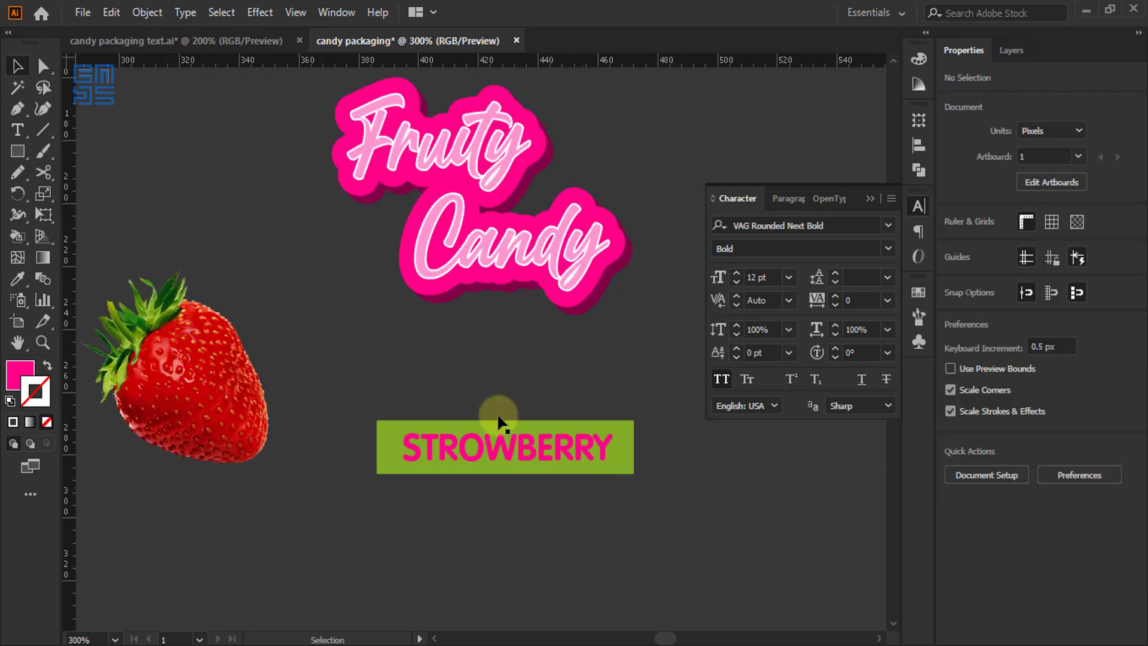
Center the STROWBERRY text and the green rectangle on each other horizontally and vertically
left_click_drag(466, 377, 608, 527)
left_click_drag(628, 464, 629, 465)
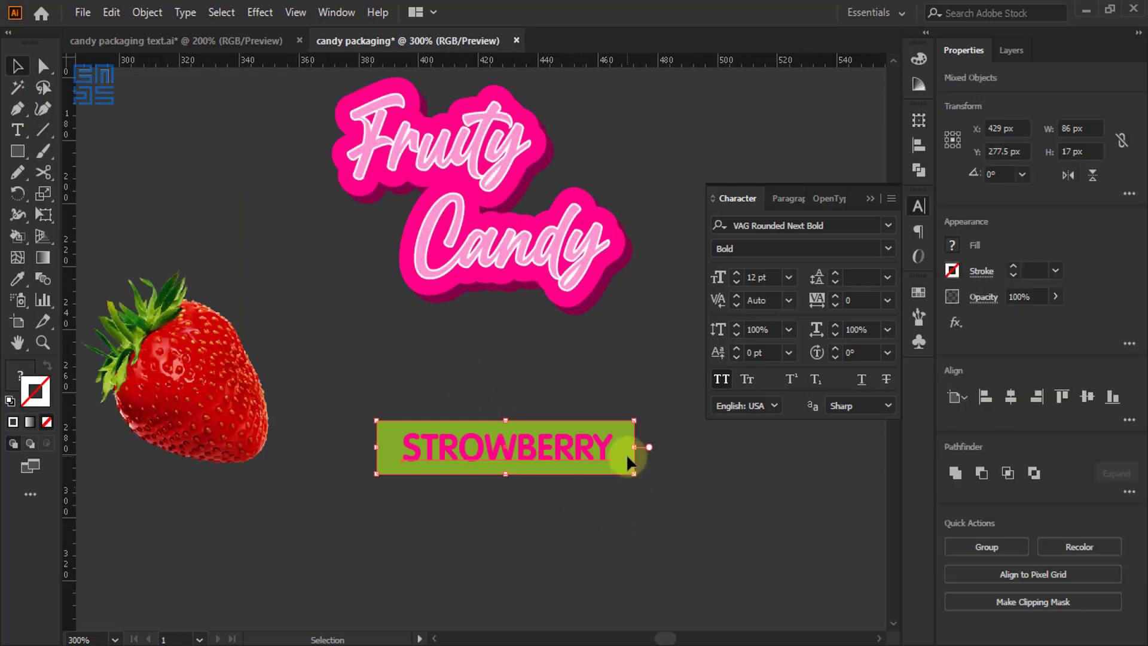
left_click(1011, 396)
left_click(1087, 397)
left_click(596, 553)
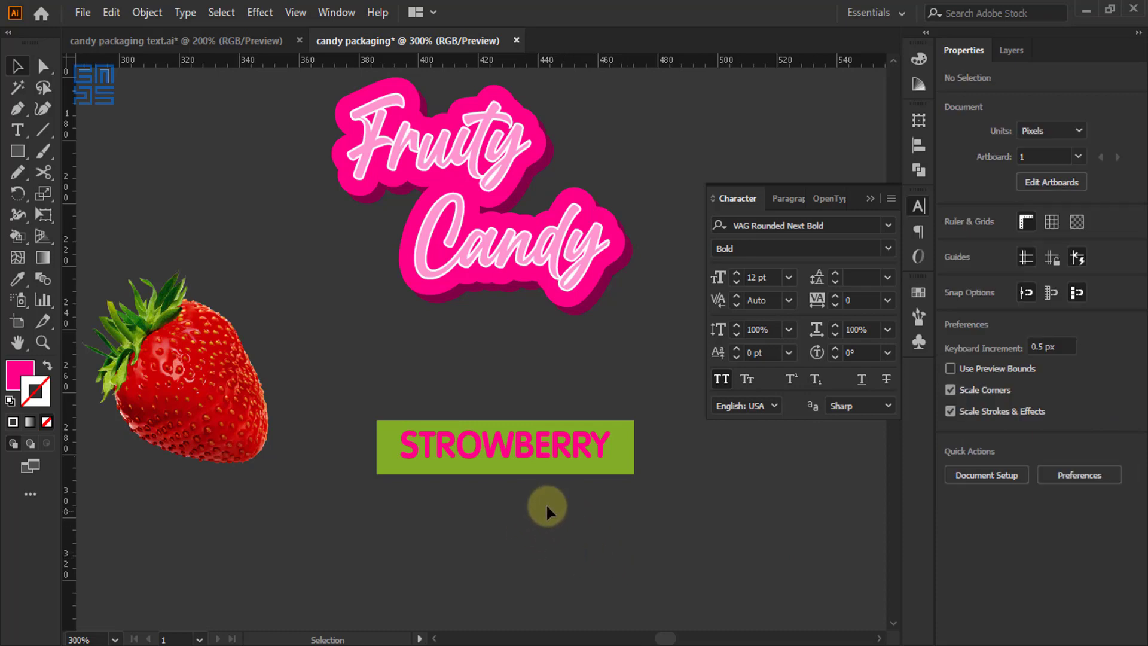
Group the STROWBERRY text with its green rectangle and apply an envelope warp with the Flag style, horizontal, 60% bend
left_click_drag(529, 495, 504, 429)
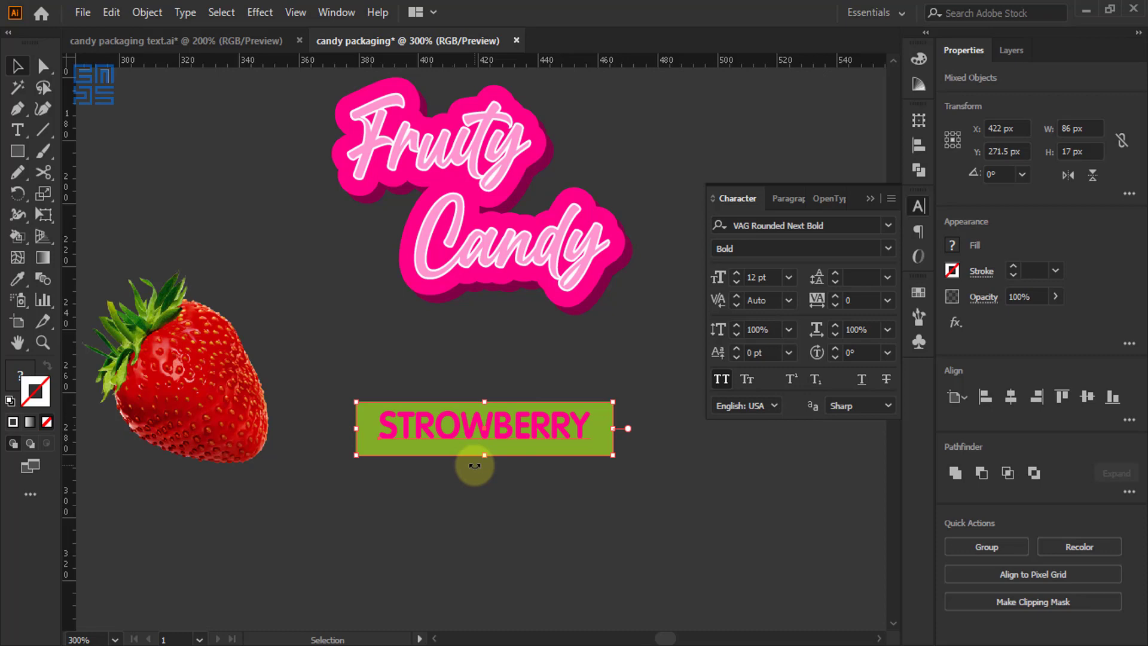
key("ctrl+g")
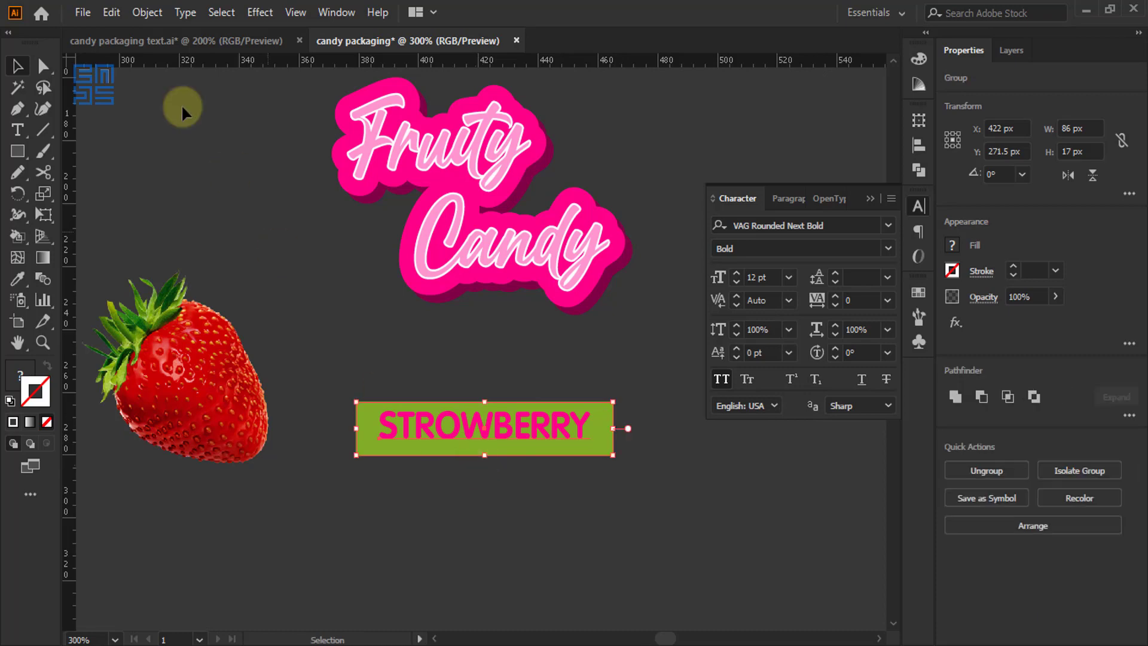
left_click(148, 12)
mouse_move(227, 507)
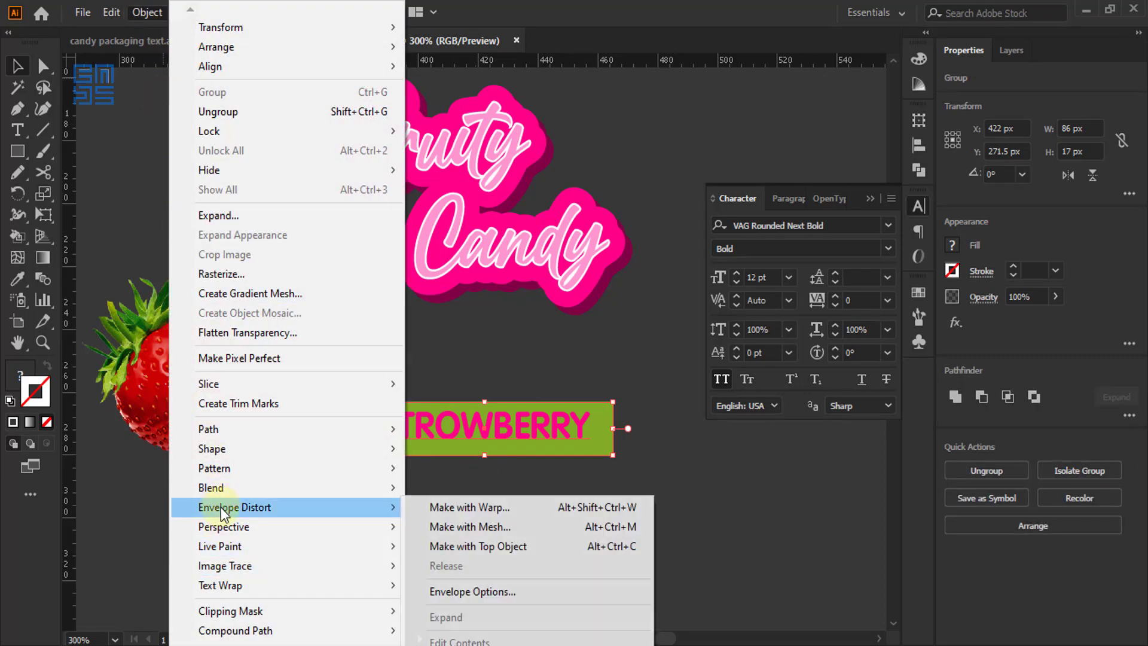
left_click(455, 507)
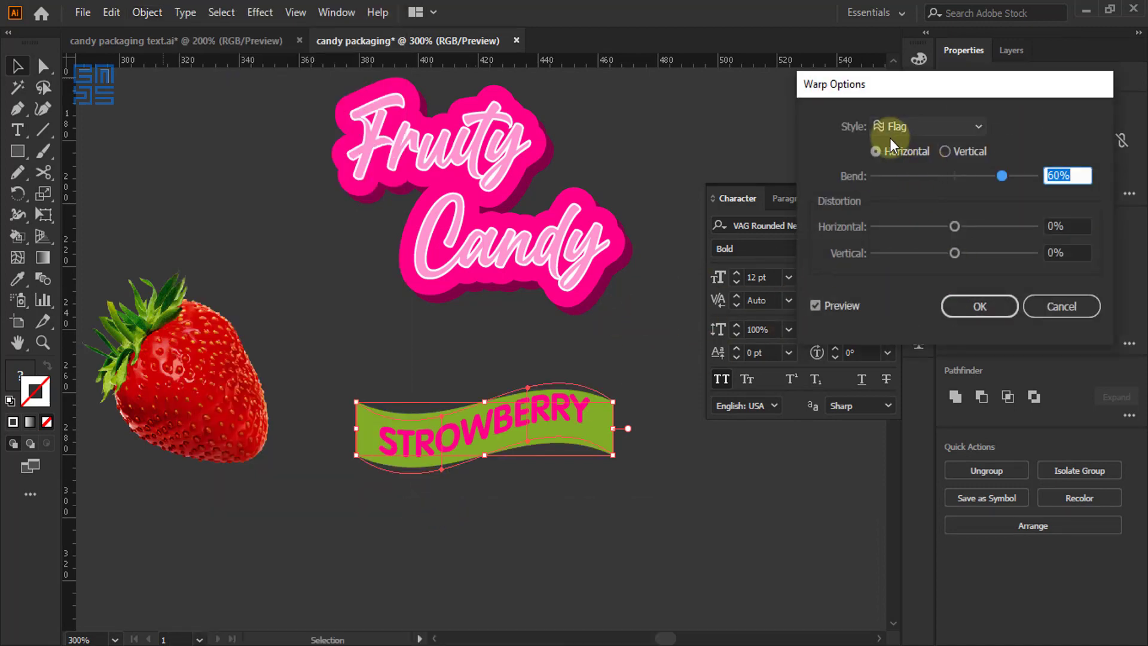
left_click(938, 128)
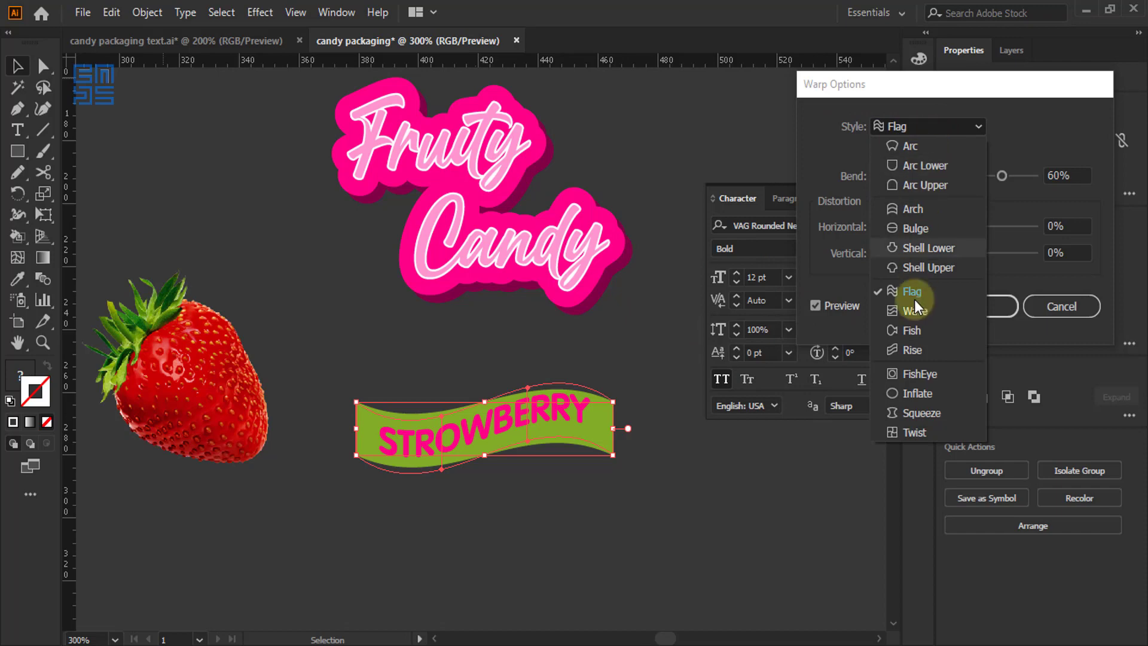
left_click(992, 270)
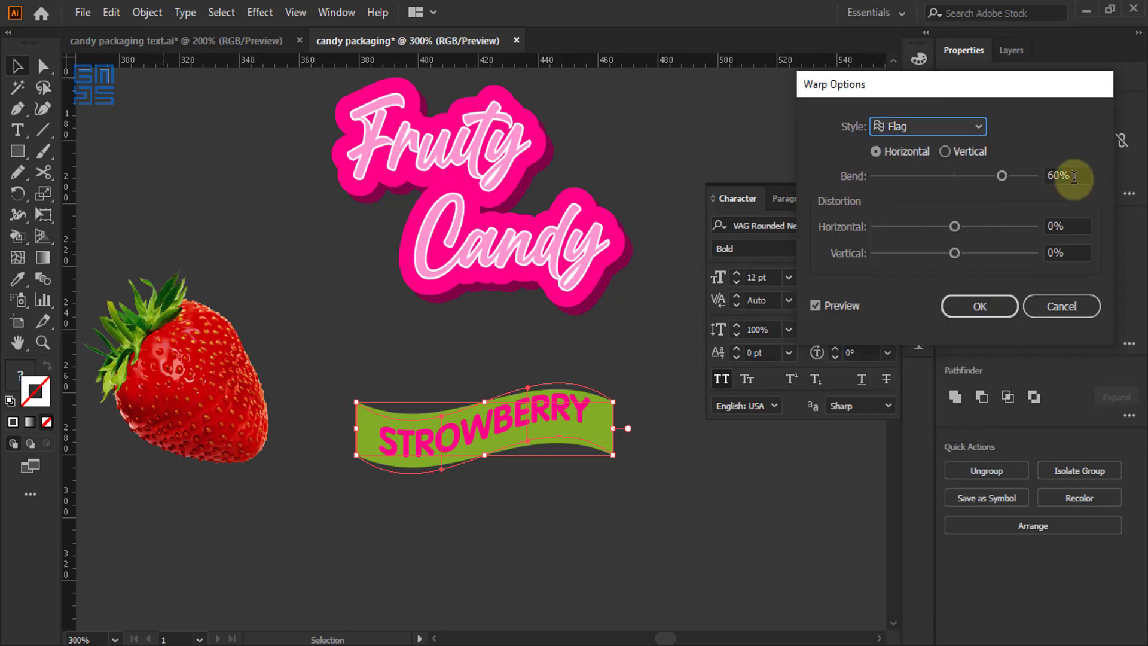
left_click(979, 306)
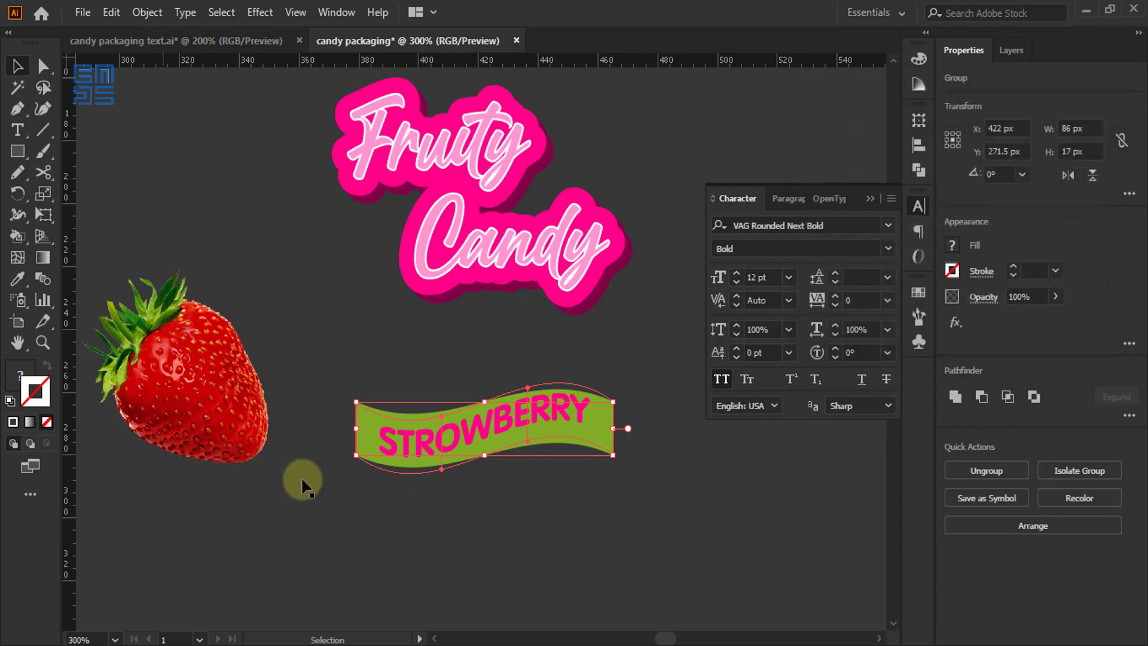
left_click(870, 198)
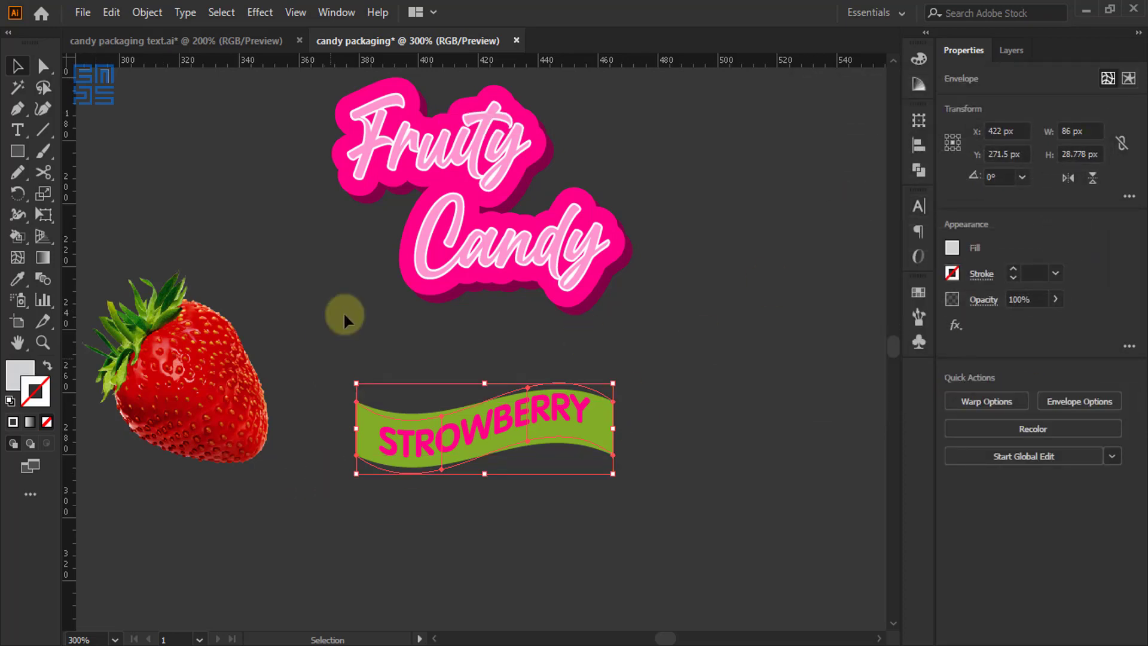
Expand the warped banner's object and fill into editable shapes
left_click(184, 13)
mouse_move(159, 18)
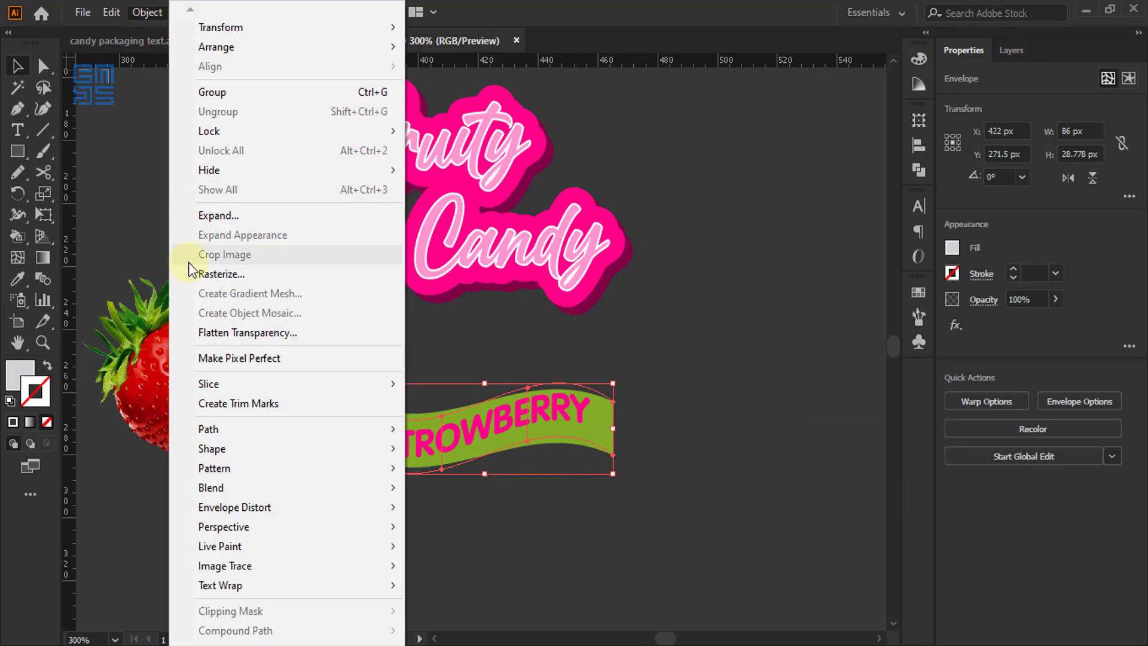
left_click(217, 216)
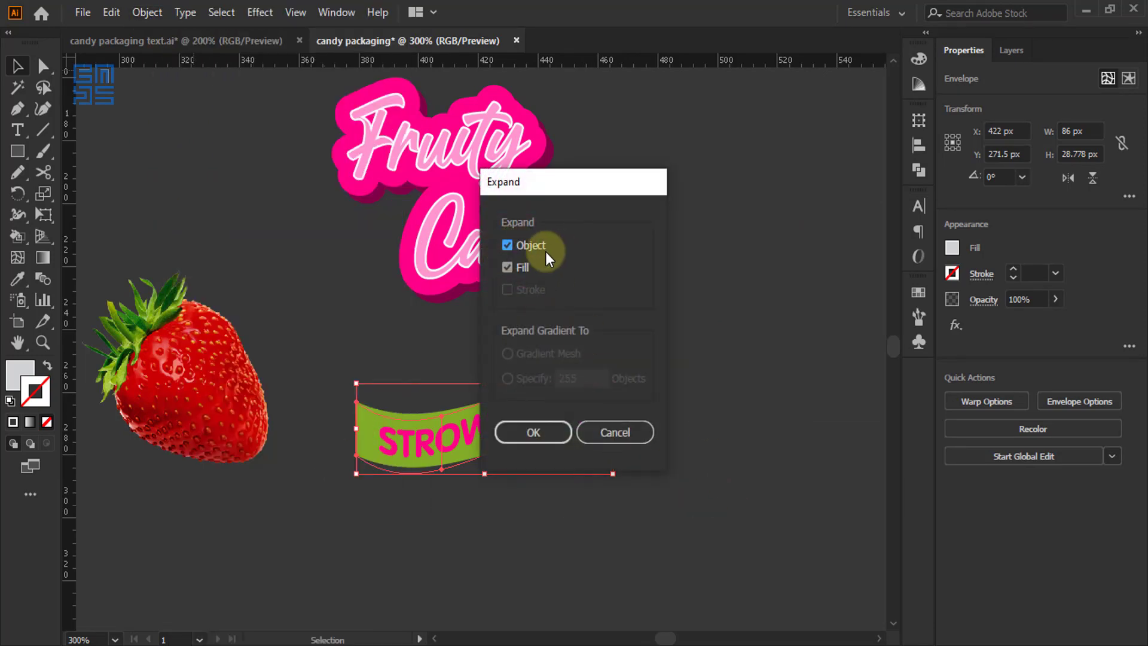
left_click(538, 433)
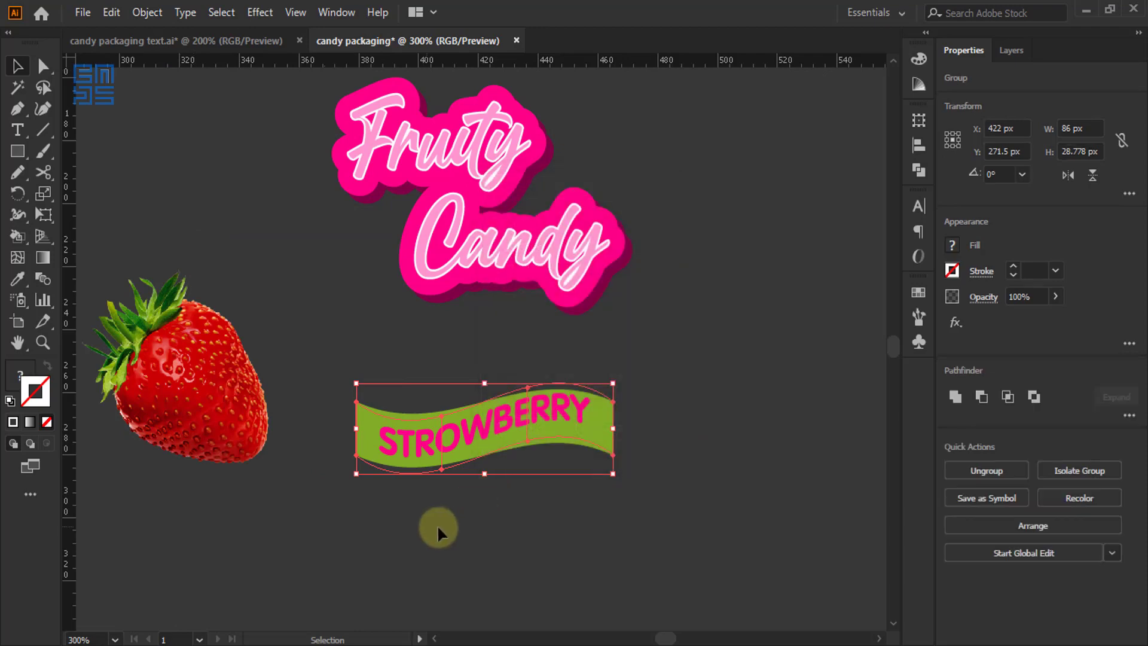
scroll(533, 477, "up", 1)
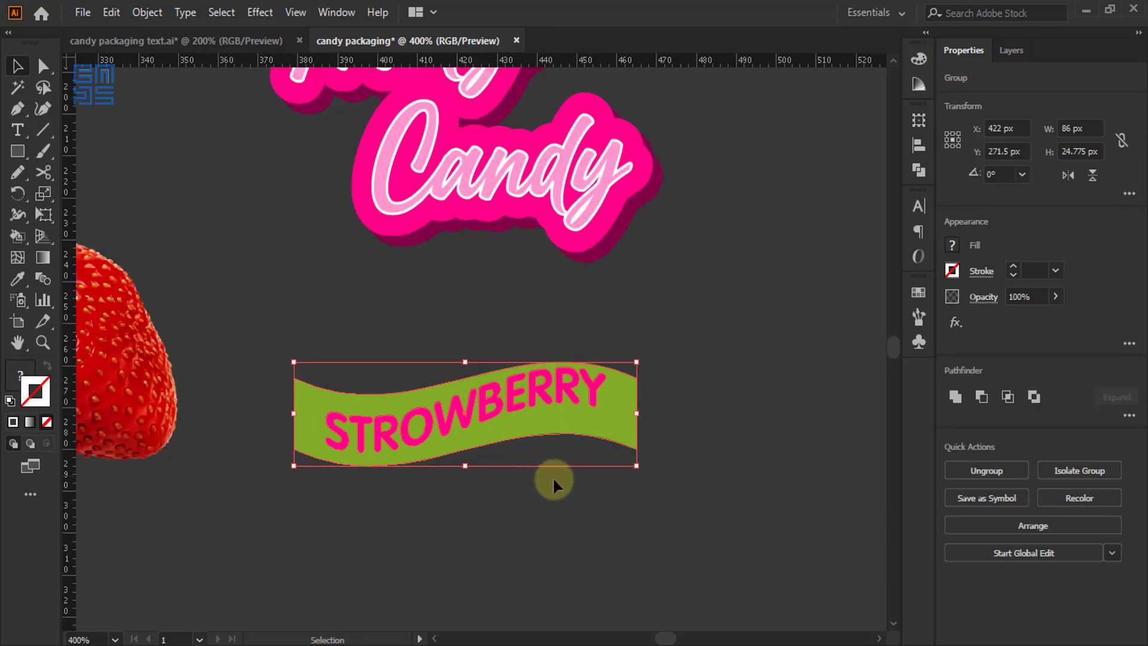
Ungroup the expanded banner to separate the lettering from the green shape, and move both down about 11 px
left_click(556, 479)
scroll(515, 394, "up", 1)
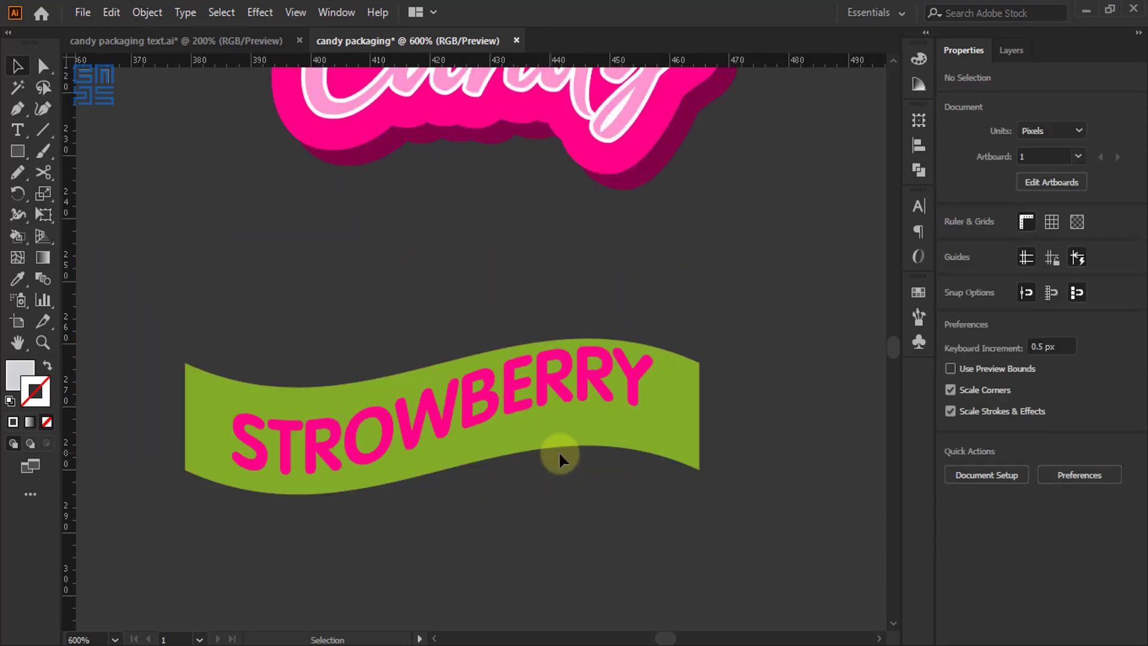
left_click(550, 385)
key("a")
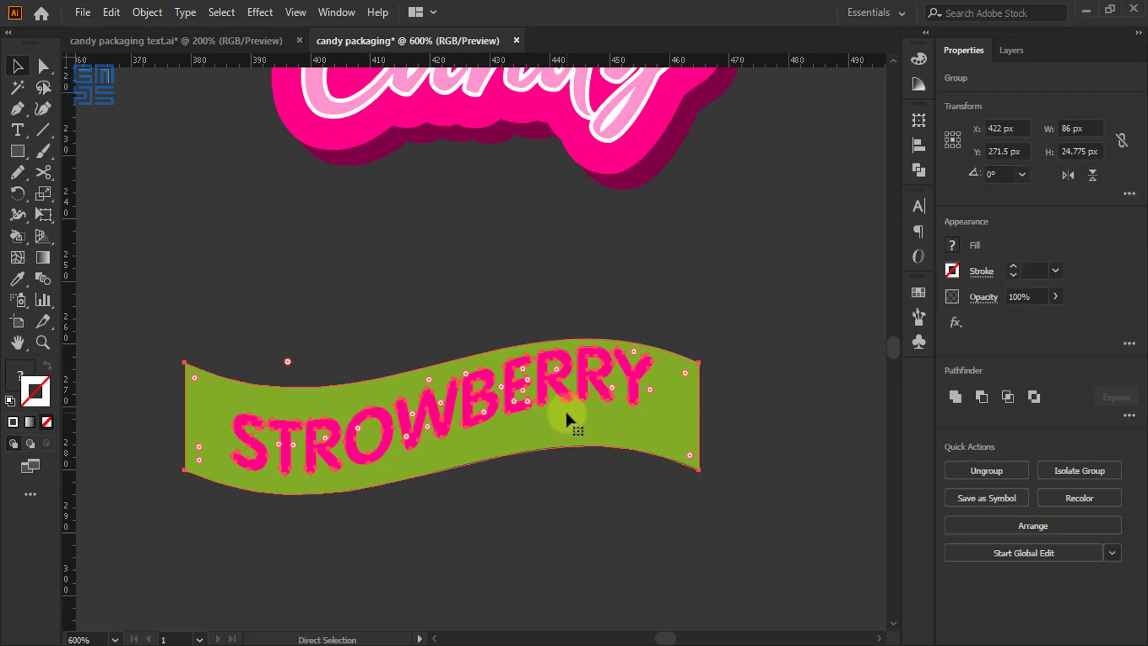
key("v")
left_click(551, 297)
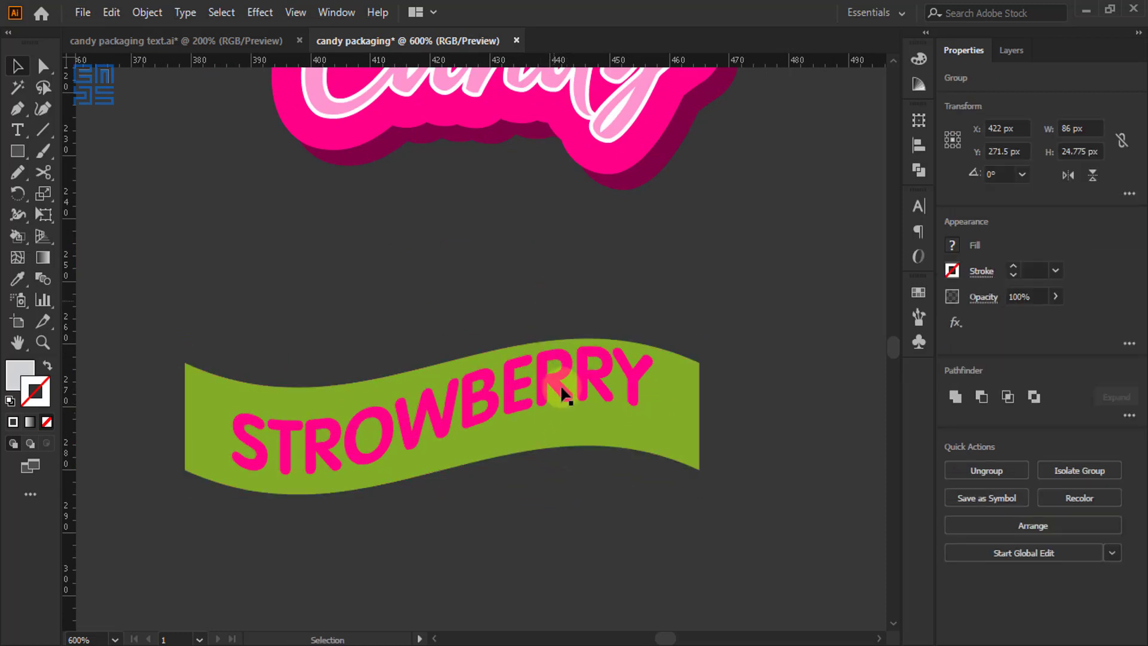
left_click_drag(562, 391, 597, 529)
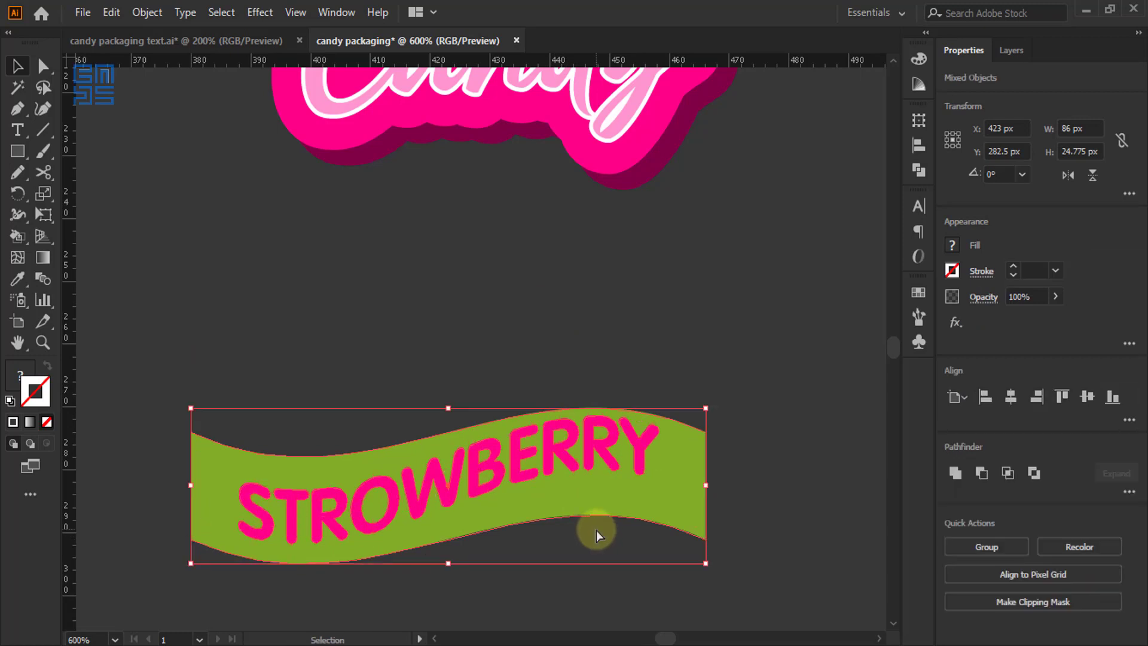
left_click(516, 363)
Rotate the STROWBERRY lettering about 2.4° clockwise around the lower end of its first letter to fit the green wave
left_click(561, 442)
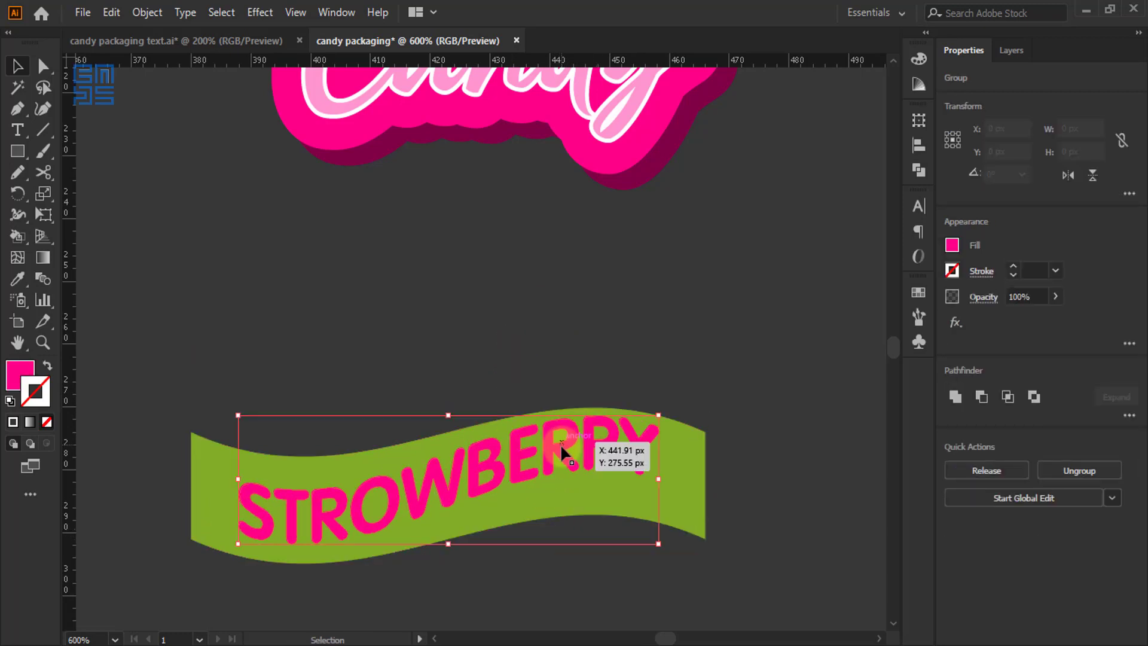
scroll(564, 334, "down", 2)
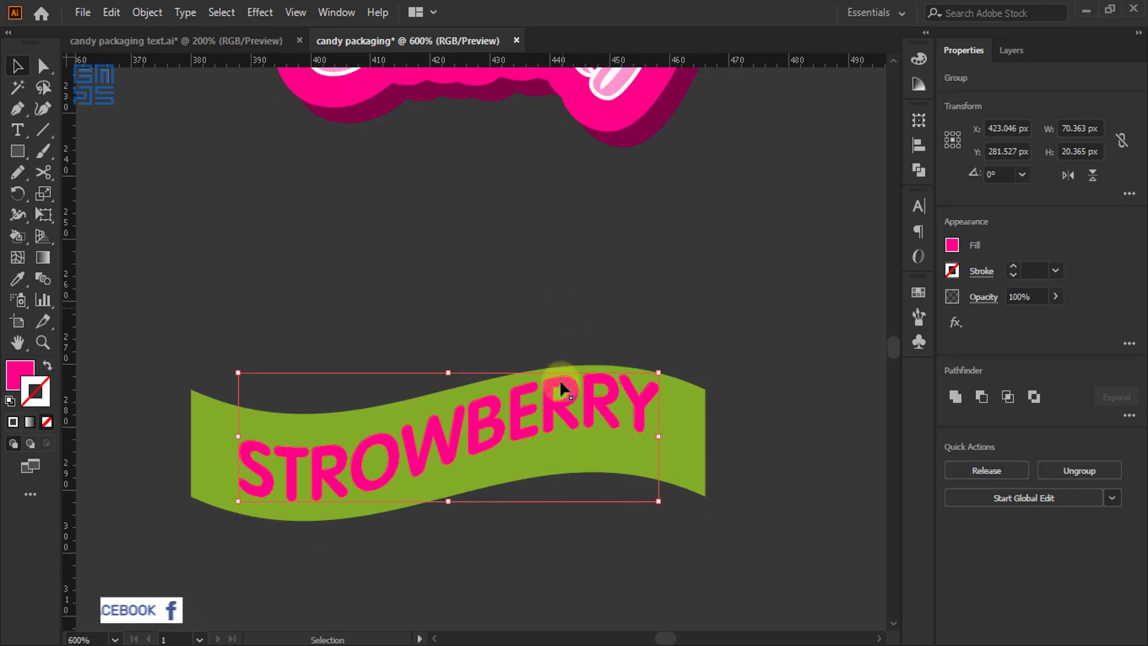
left_click(22, 195)
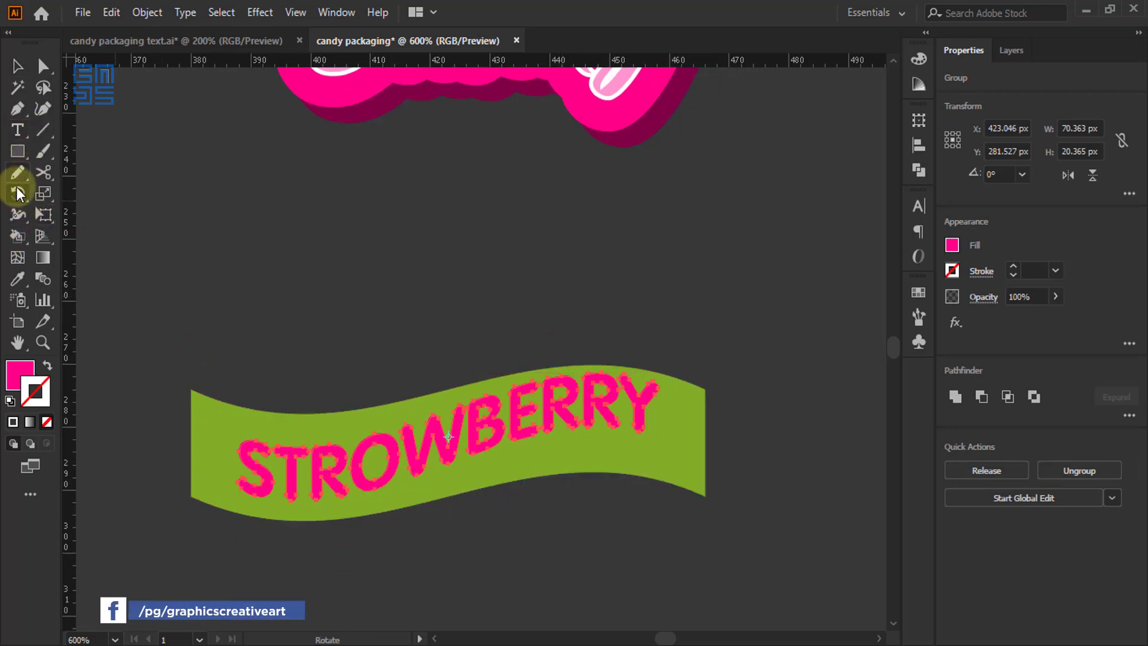
left_click(238, 487)
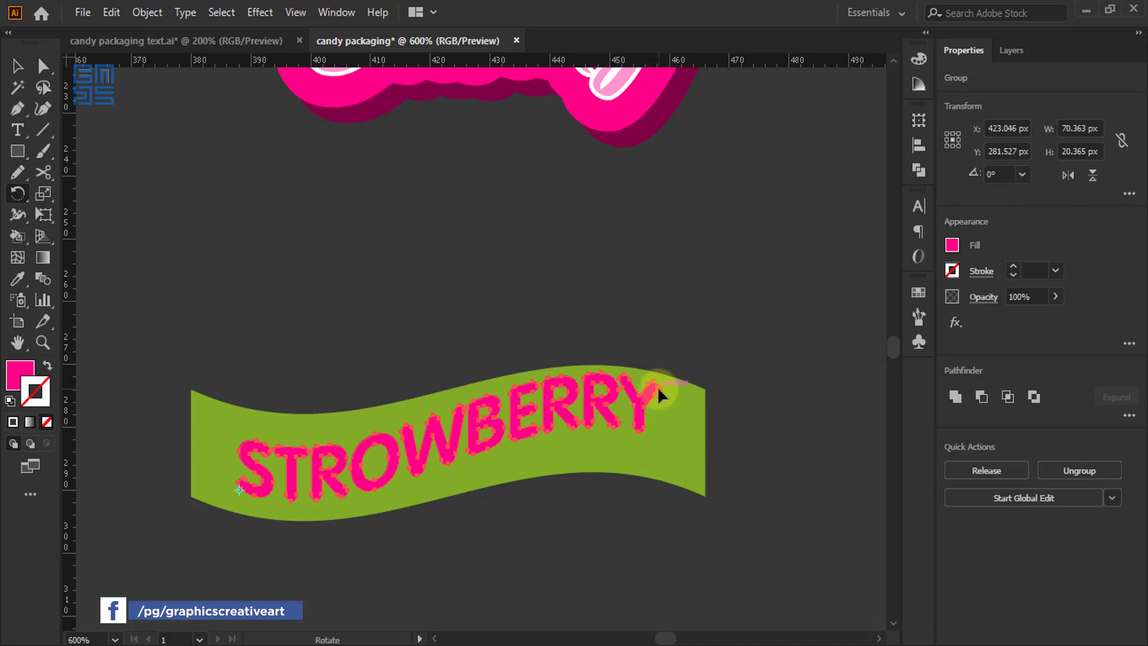
left_click_drag(658, 389, 666, 406)
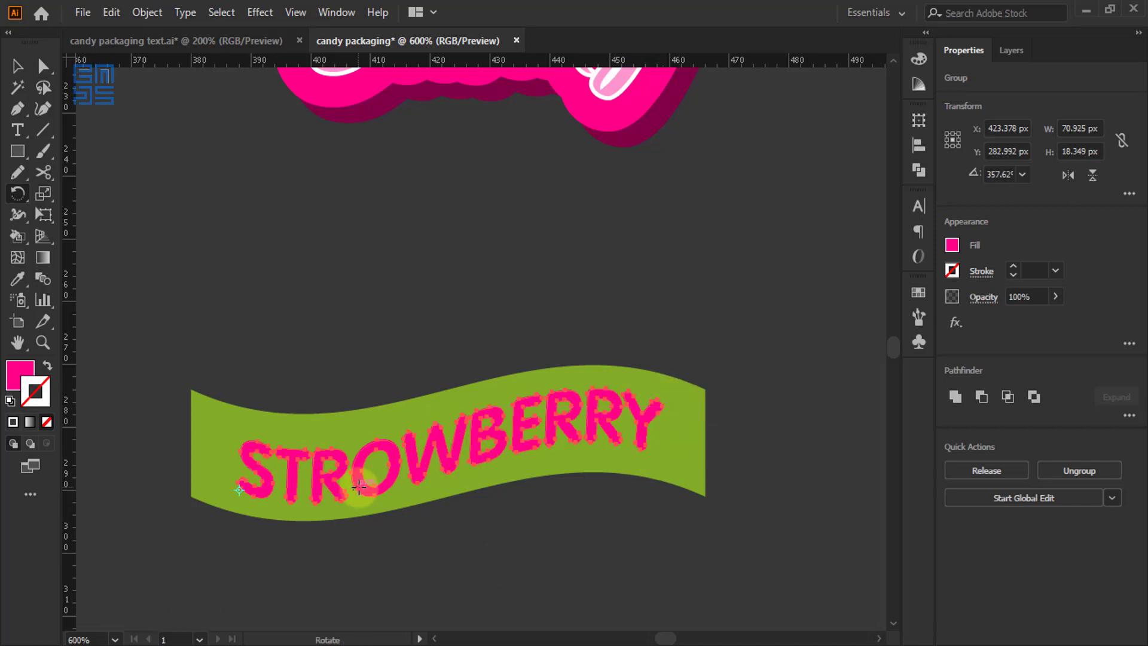
Duplicate the light green wavy banner shape below the STROWBERRY banner
left_click(18, 67)
left_click(293, 260)
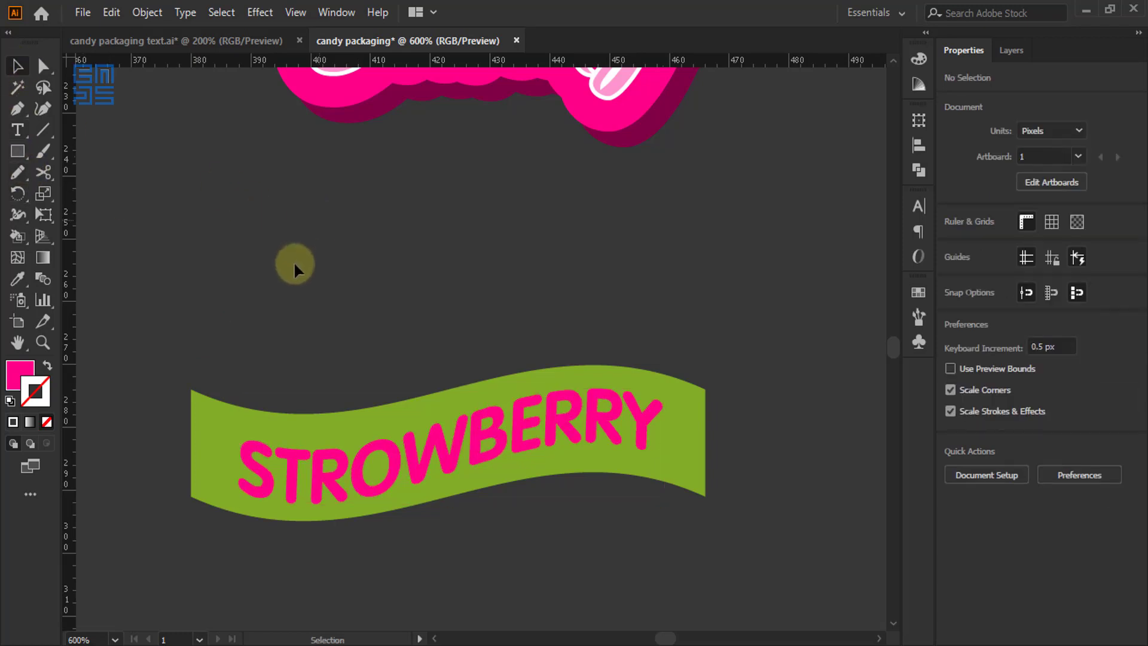
scroll(293, 261, "down", 2)
scroll(379, 367, "up", 1)
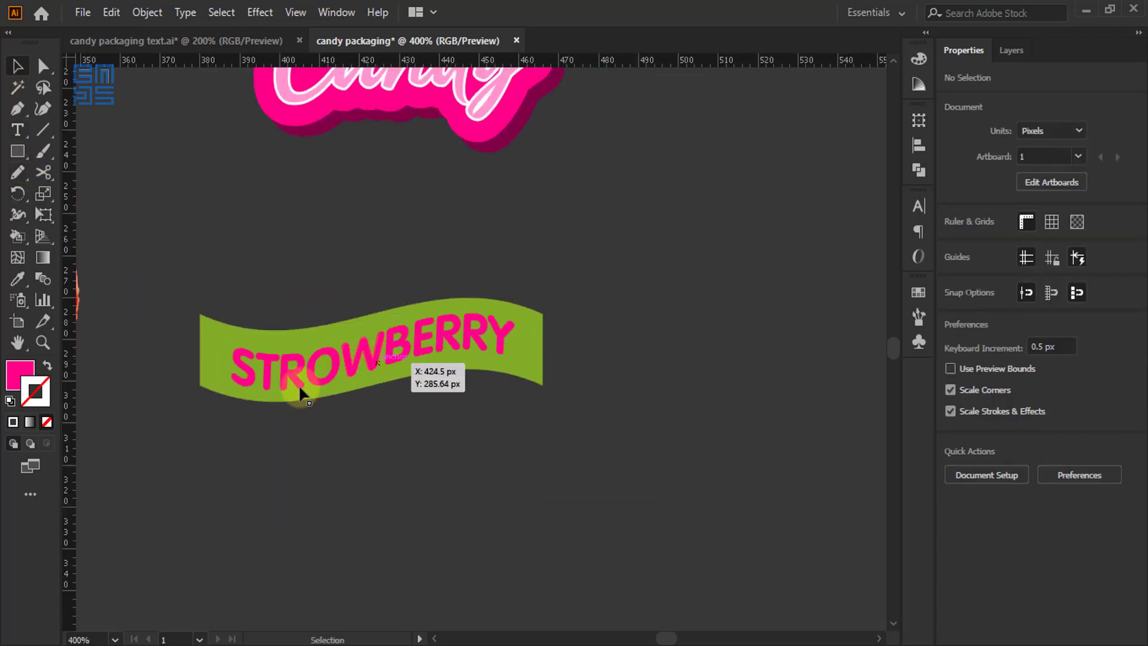
left_click_drag(355, 333, 483, 515)
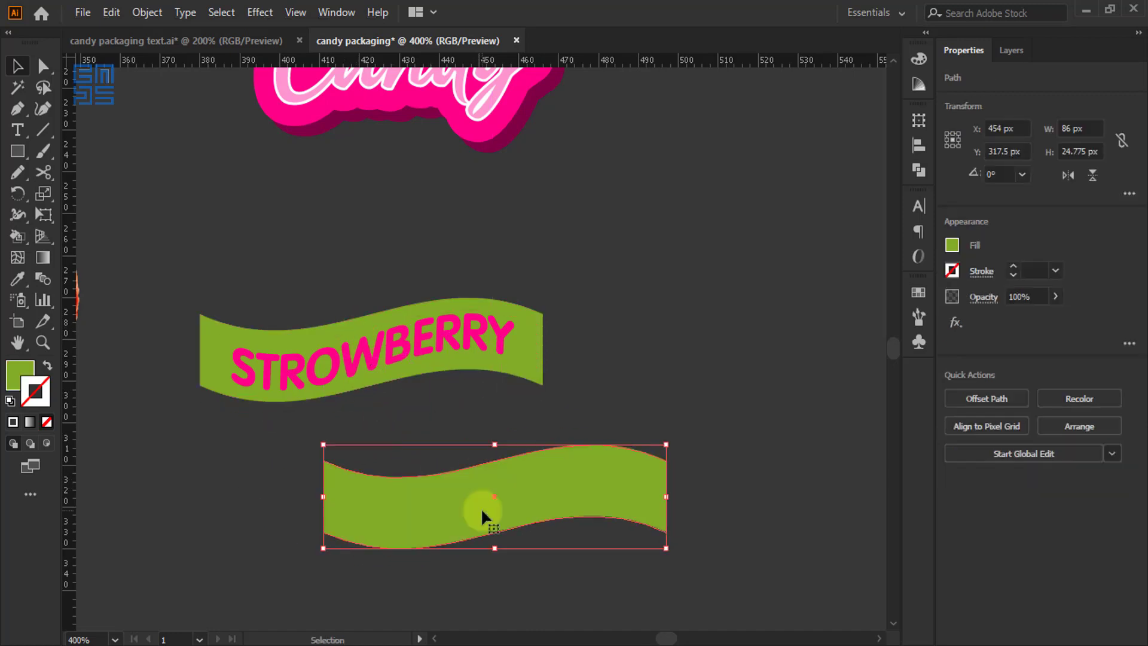
Fill the banner copy with the dark green swatch colour and flip it vertically
scroll(572, 410, "down", 3)
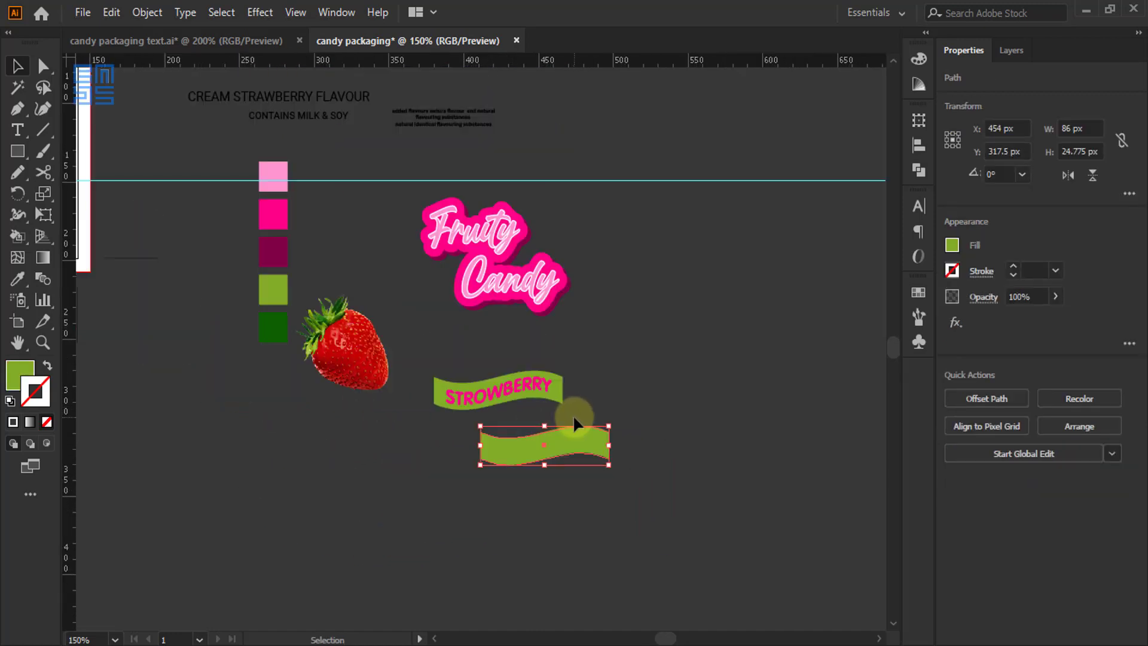
key("i")
left_click(267, 335)
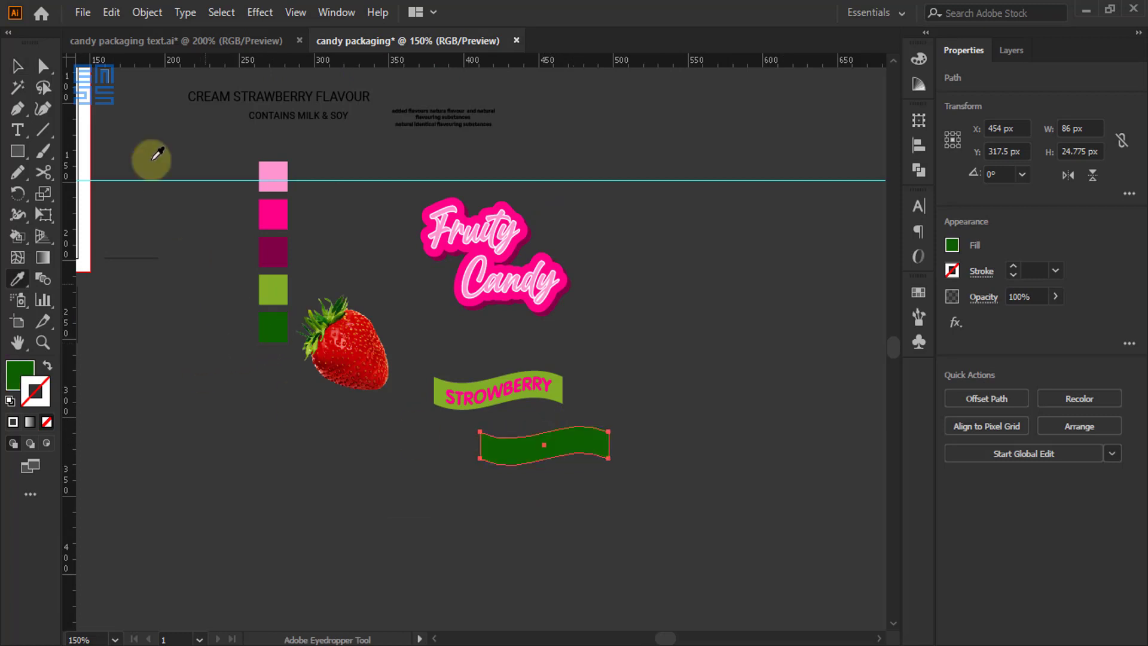
left_click(16, 69)
scroll(551, 453, "up", 2)
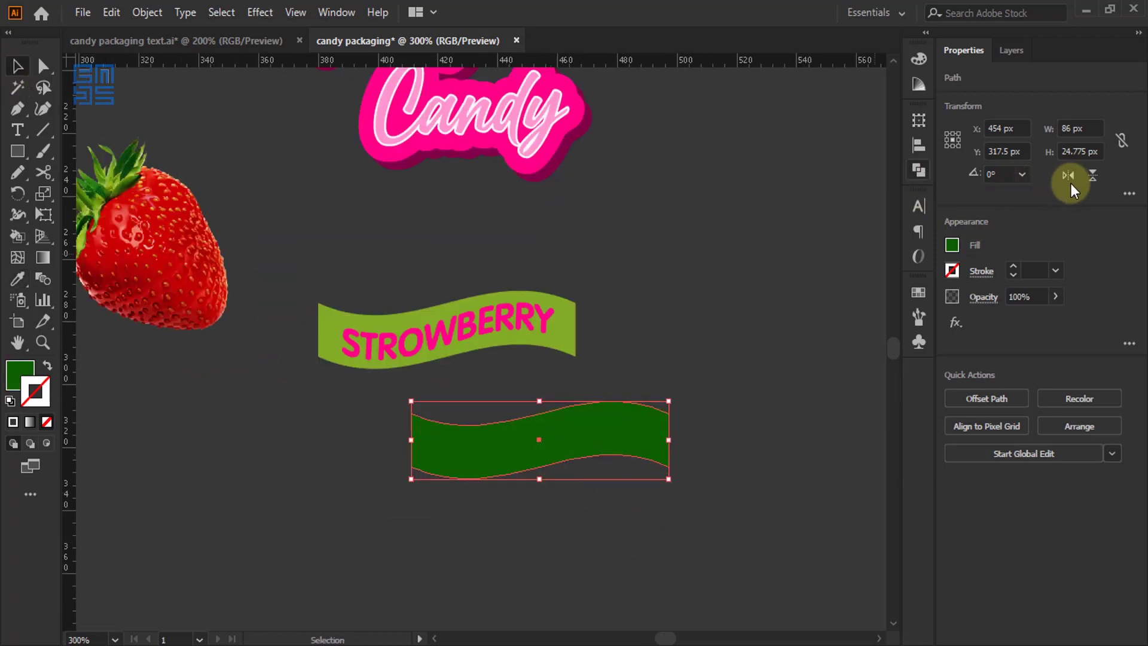
left_click(1091, 175)
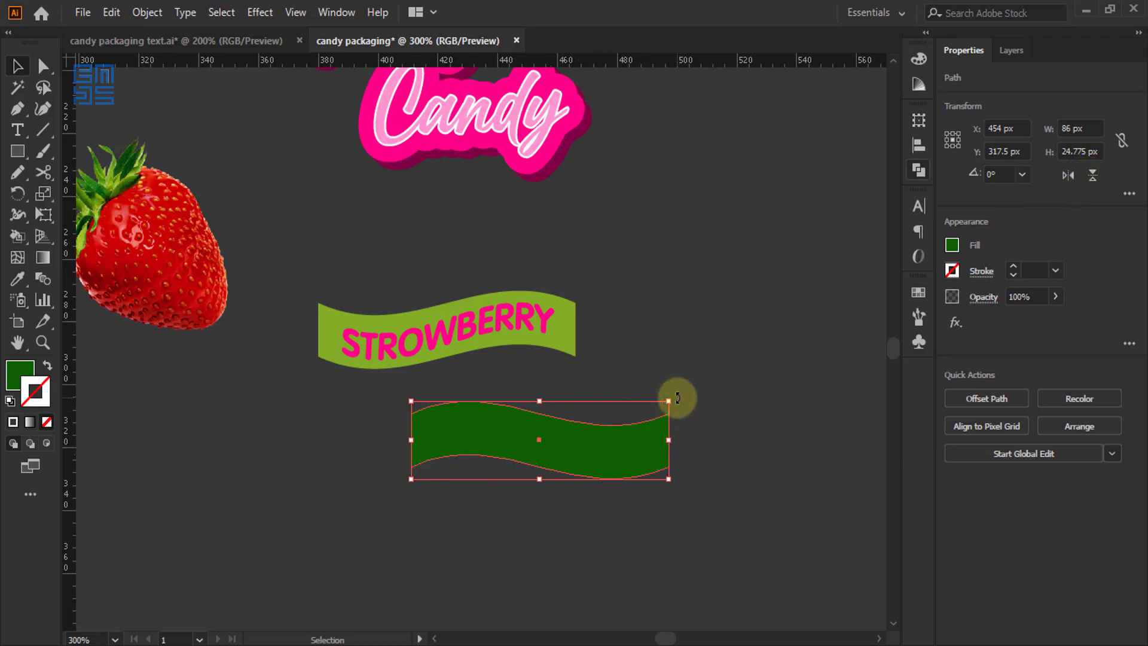
Try rotating the dark green ribbon to about 26° and placing it over the right end of the STROWBERRY banner
left_click_drag(677, 397, 625, 355)
left_click_drag(526, 435, 593, 325)
scroll(593, 321, "up", 3, "alt")
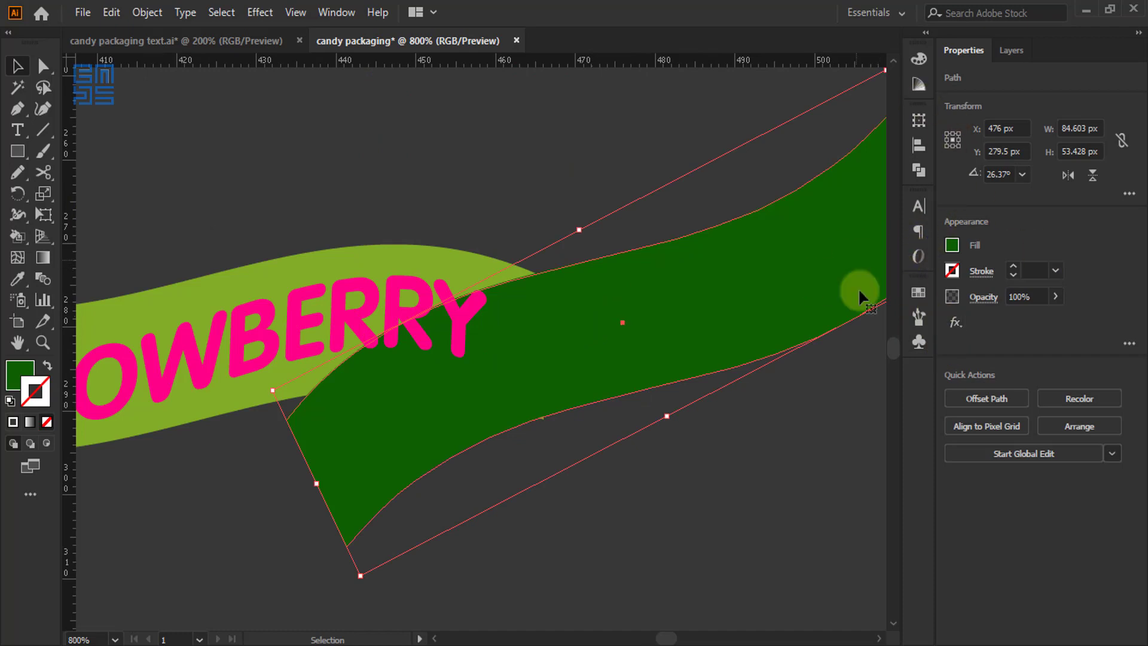
Send the rotated dark green ribbon to the back, behind the STROWBERRY banner
right_click(545, 351)
mouse_move(643, 557)
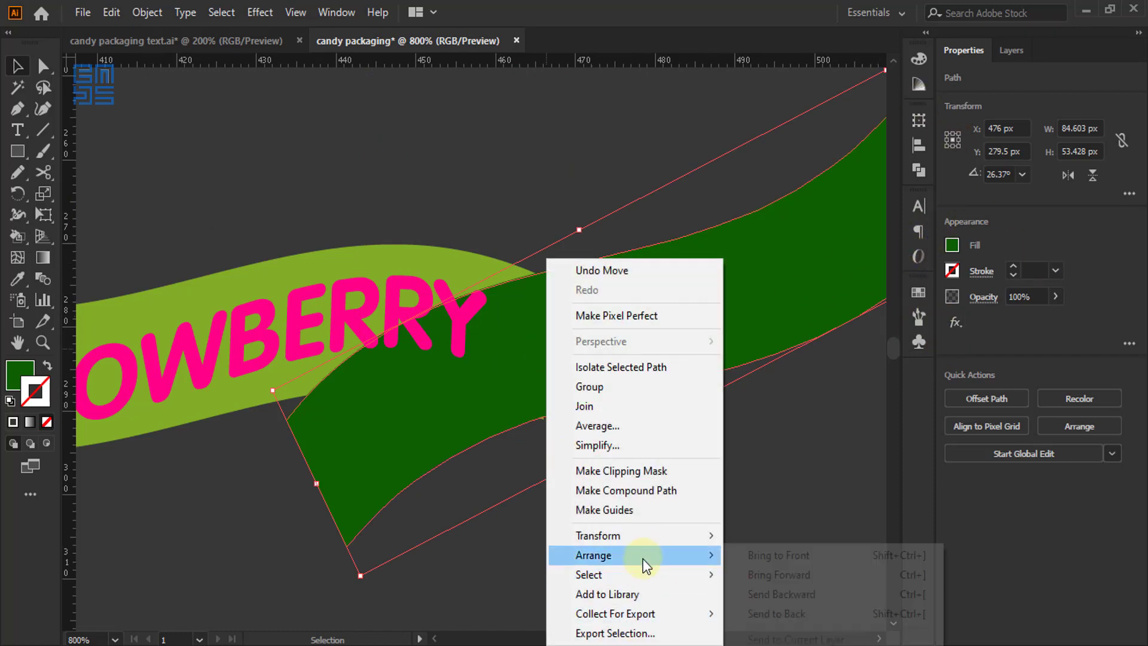
left_click(788, 617)
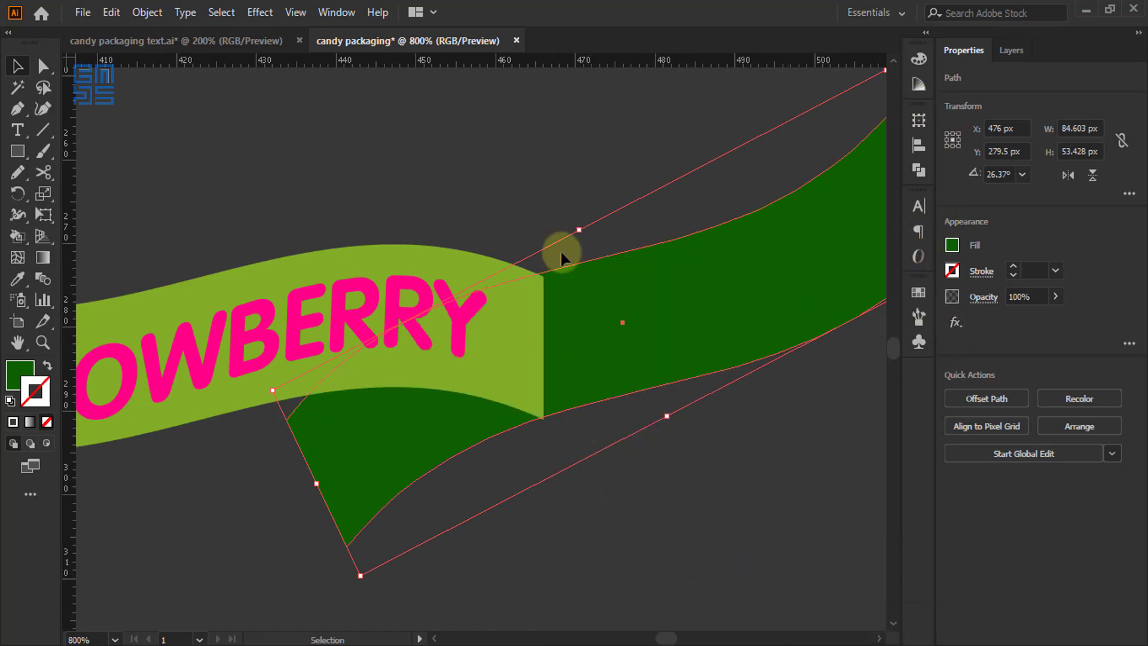
Try nudging the dark green ribbon down 1 px at the banner's right edge, undo the nudge, and show the ribbon's anchor points
scroll(558, 256, "up", 2)
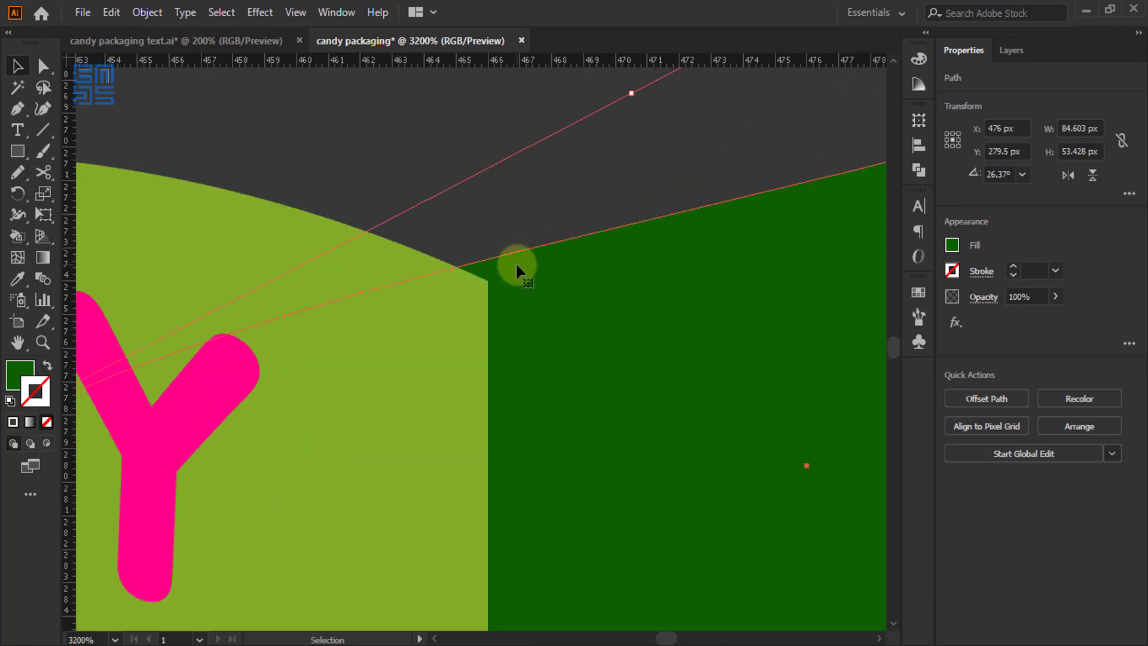
left_click_drag(516, 264, 524, 283)
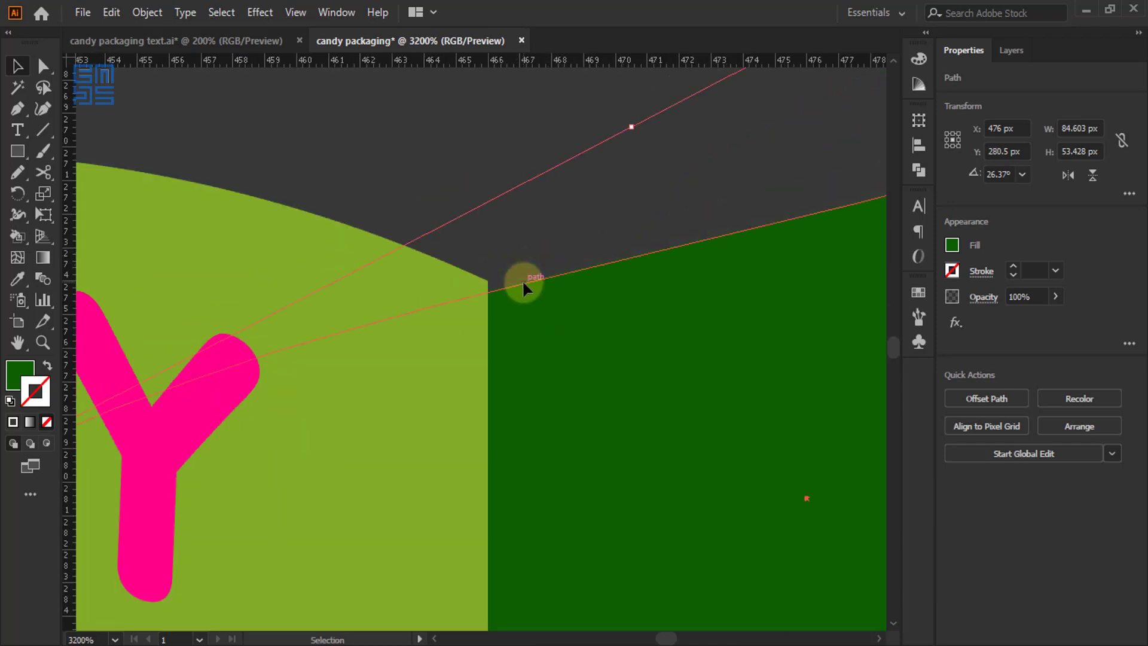
key("ctrl+z")
scroll(510, 282, "down", 3)
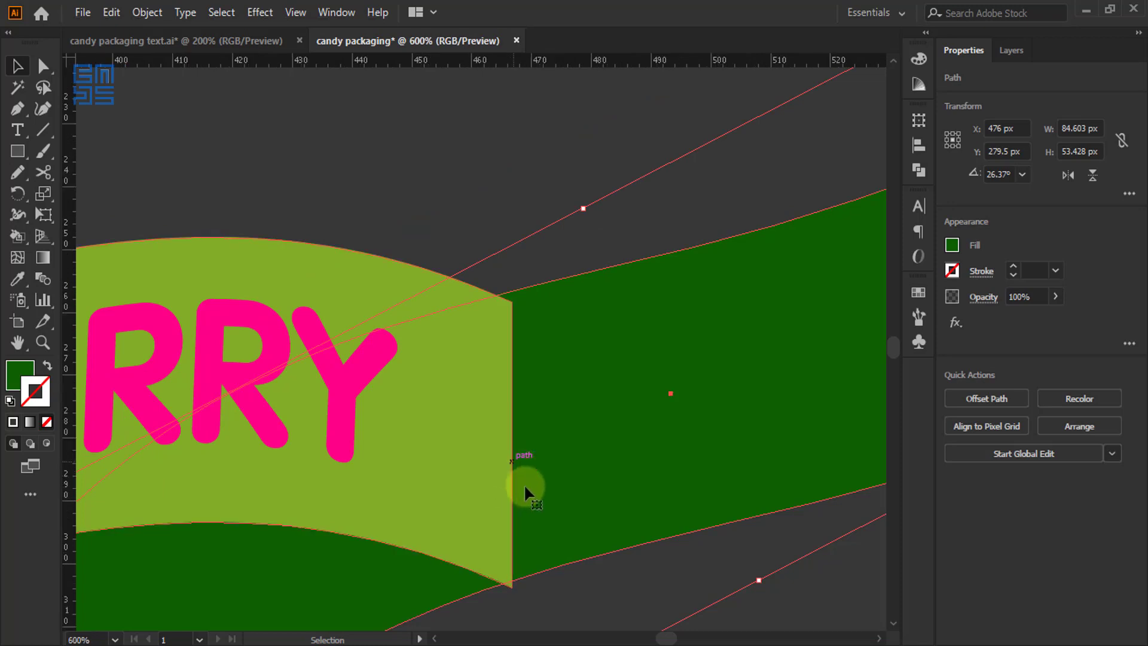
scroll(524, 483, "down", 2)
left_click(571, 533)
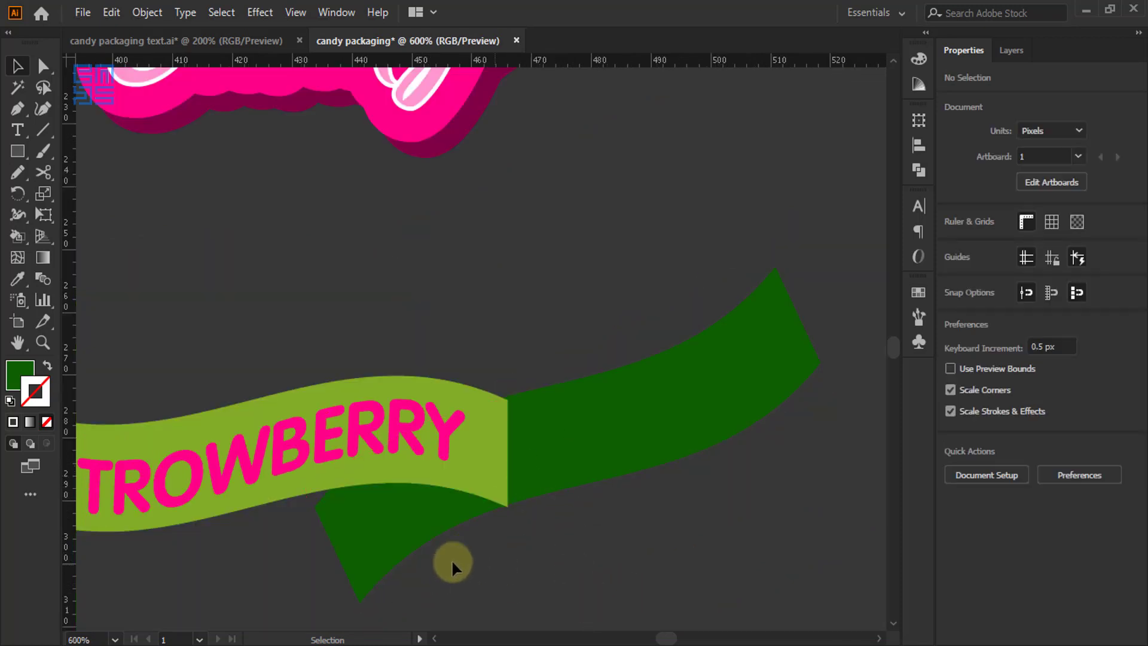
left_click(536, 467)
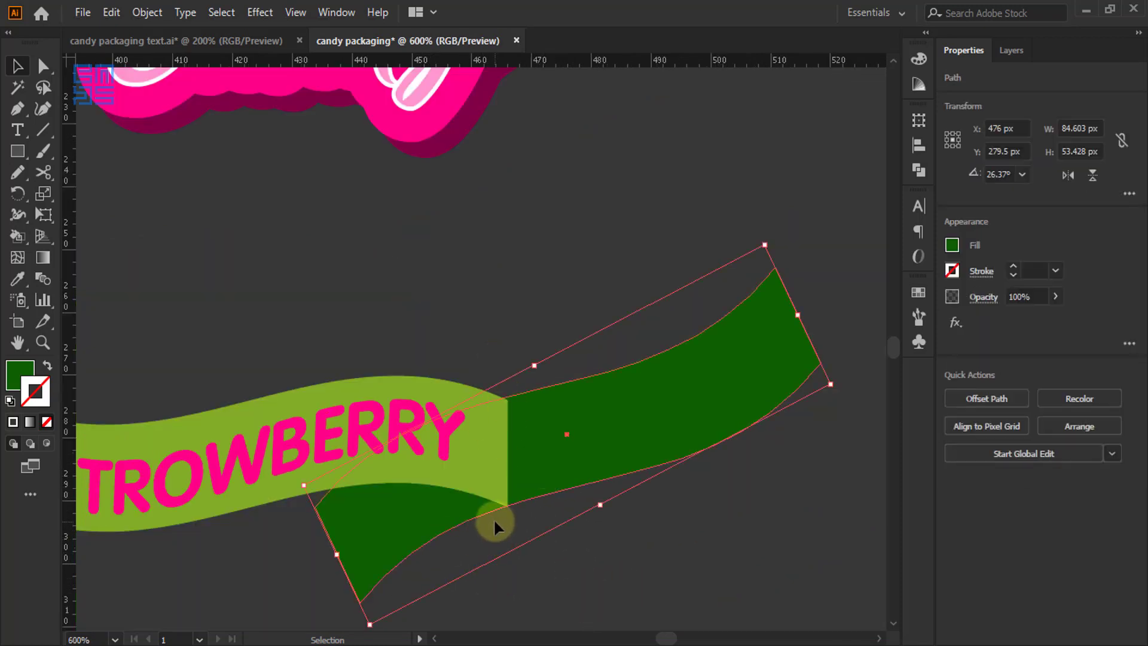
key("a")
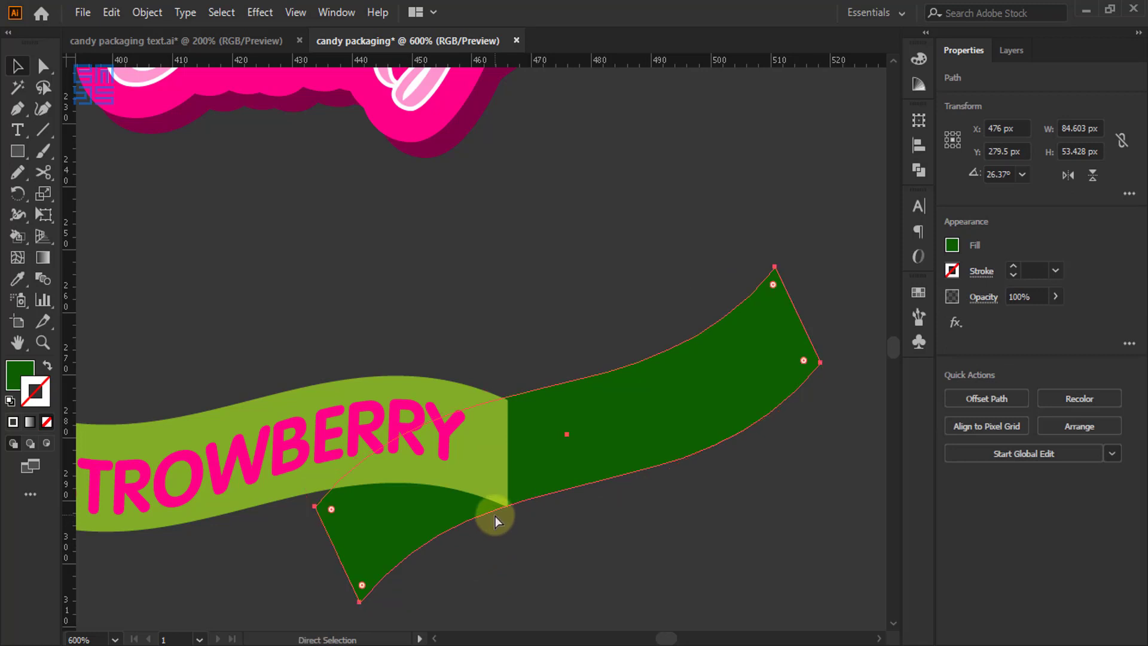
Undo the arranging, moving and rotating of the dark green ribbon and deselect it
key("ctrl+z")
key("ctrl+z")
key("ctrl+z")
key("ctrl+z")
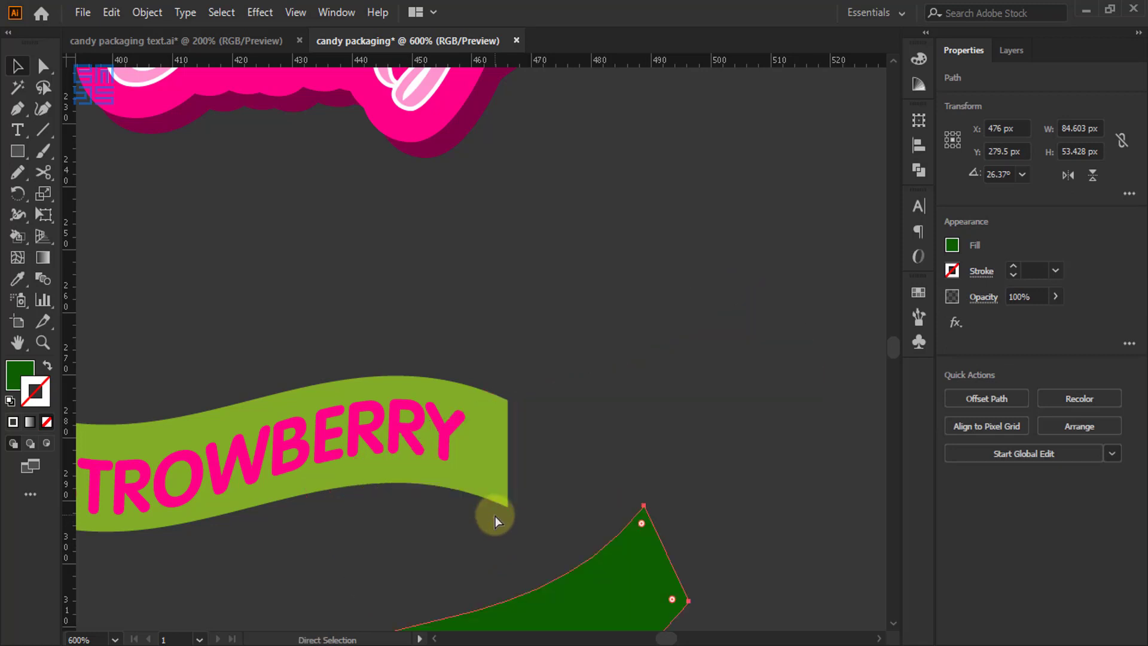
scroll(548, 326, "down", 5)
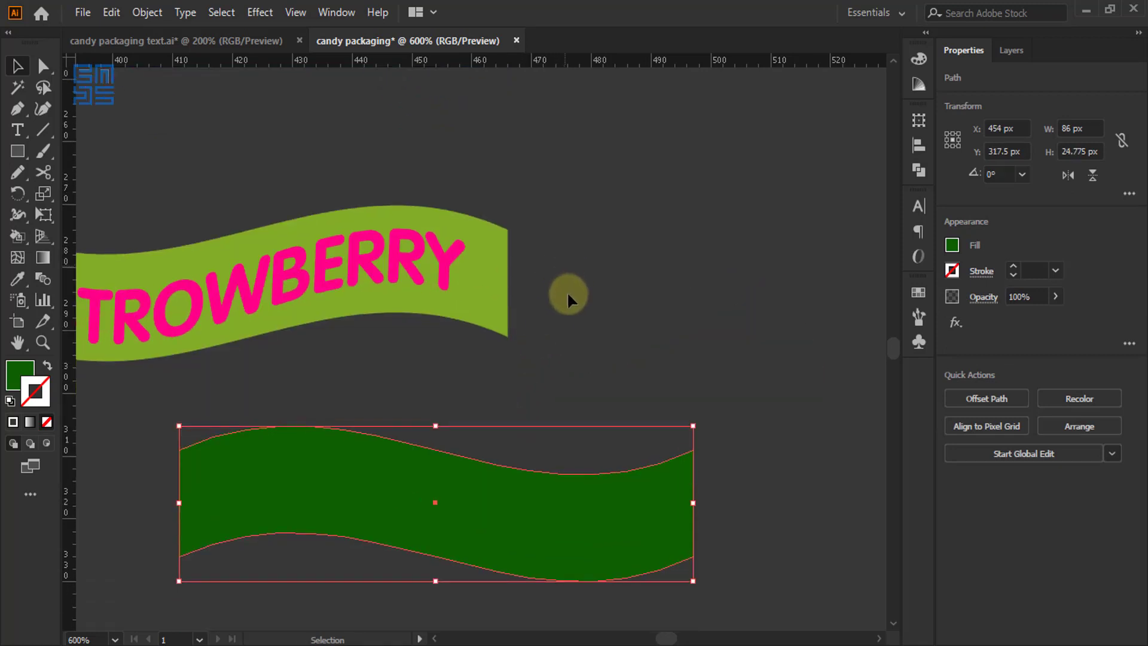
left_click(658, 296)
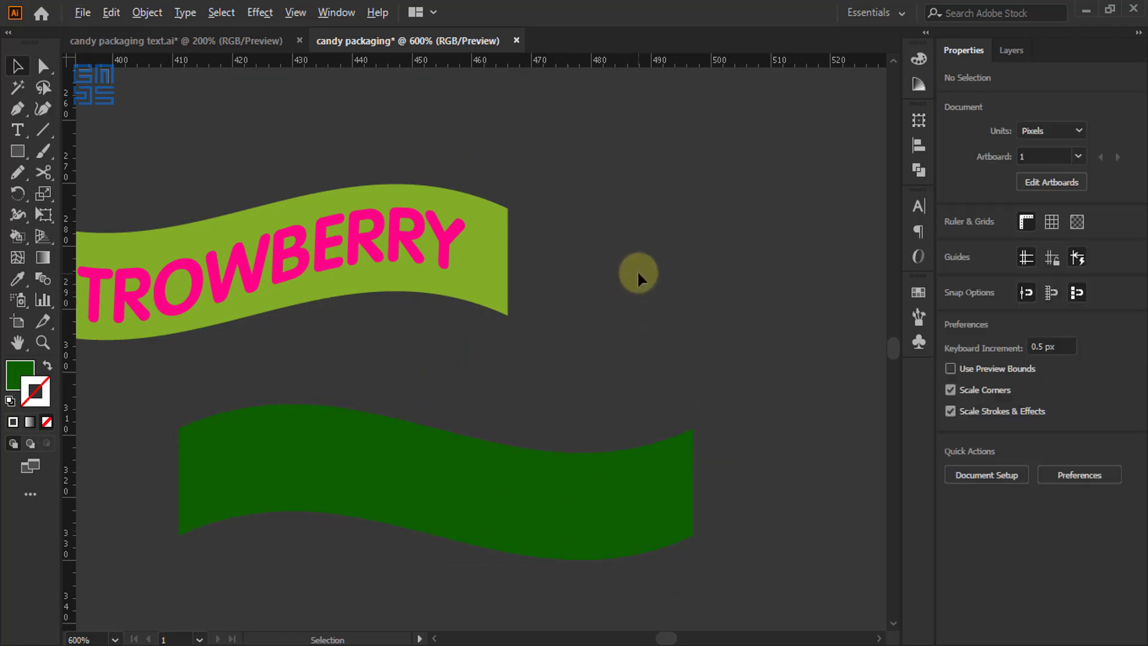
scroll(637, 270, "down", 1)
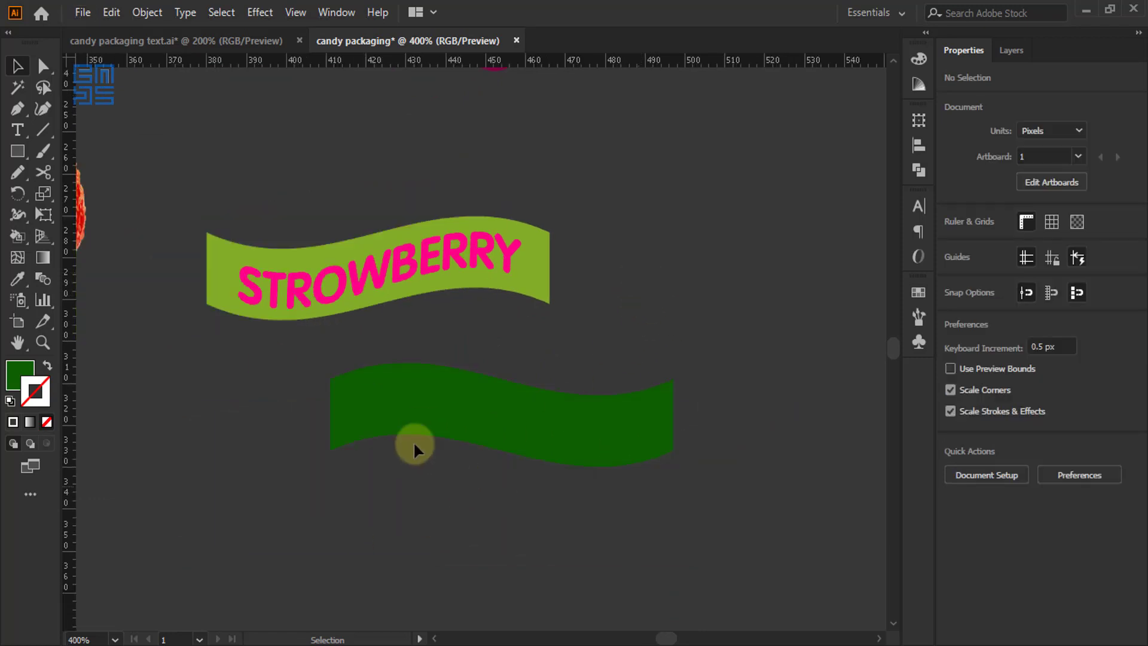
Draw a 70 × 45 px rectangle over the right part of the dark green ribbon and subtract it with Minus Front
left_click(24, 155)
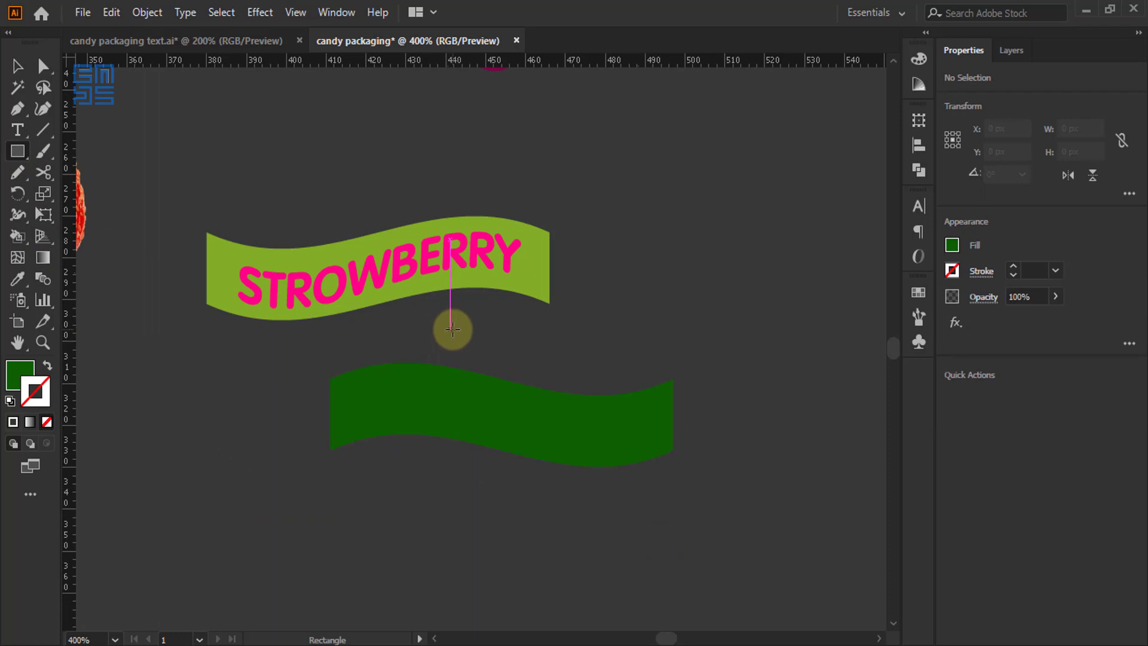
left_click_drag(450, 328, 729, 517)
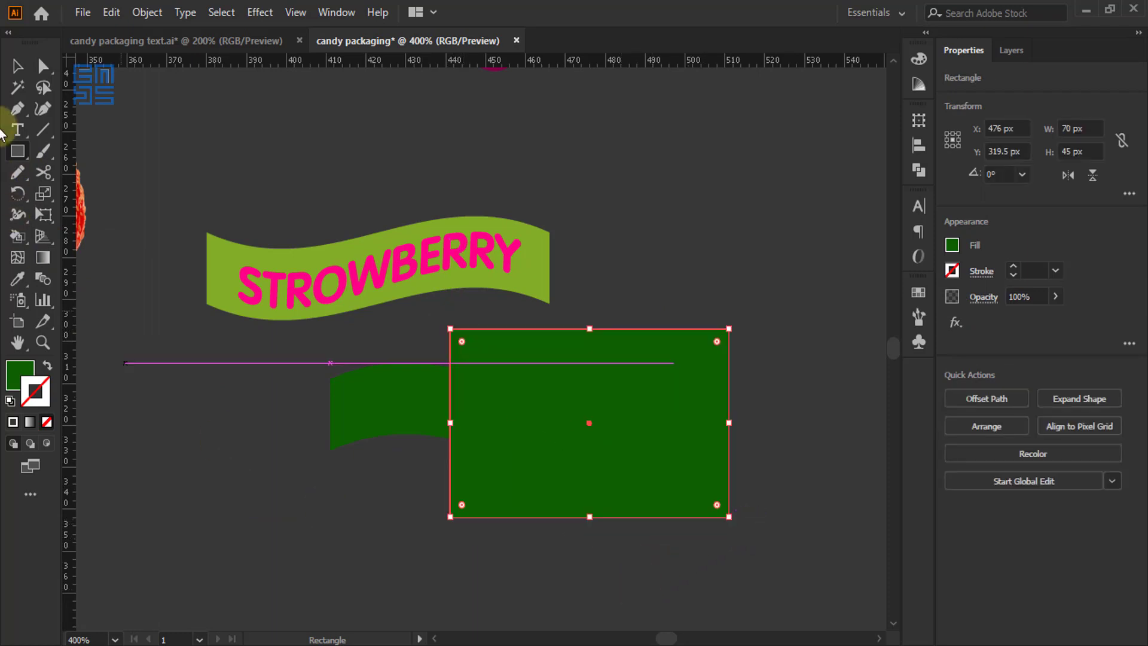
left_click(17, 66)
left_click_drag(287, 530, 548, 429)
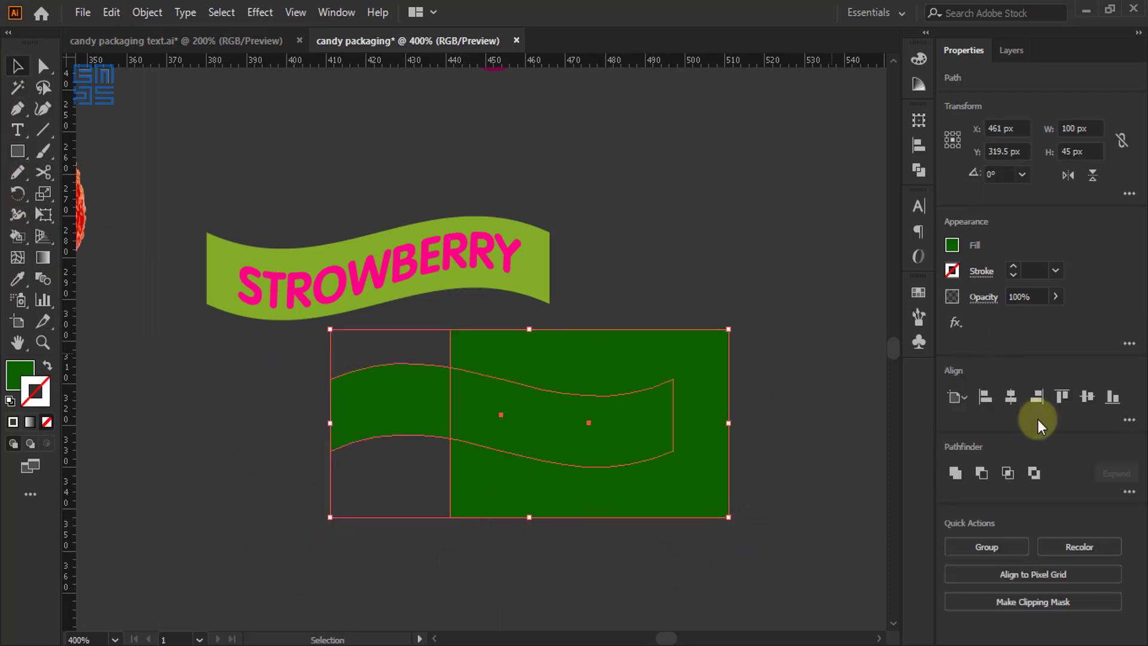
left_click(980, 474)
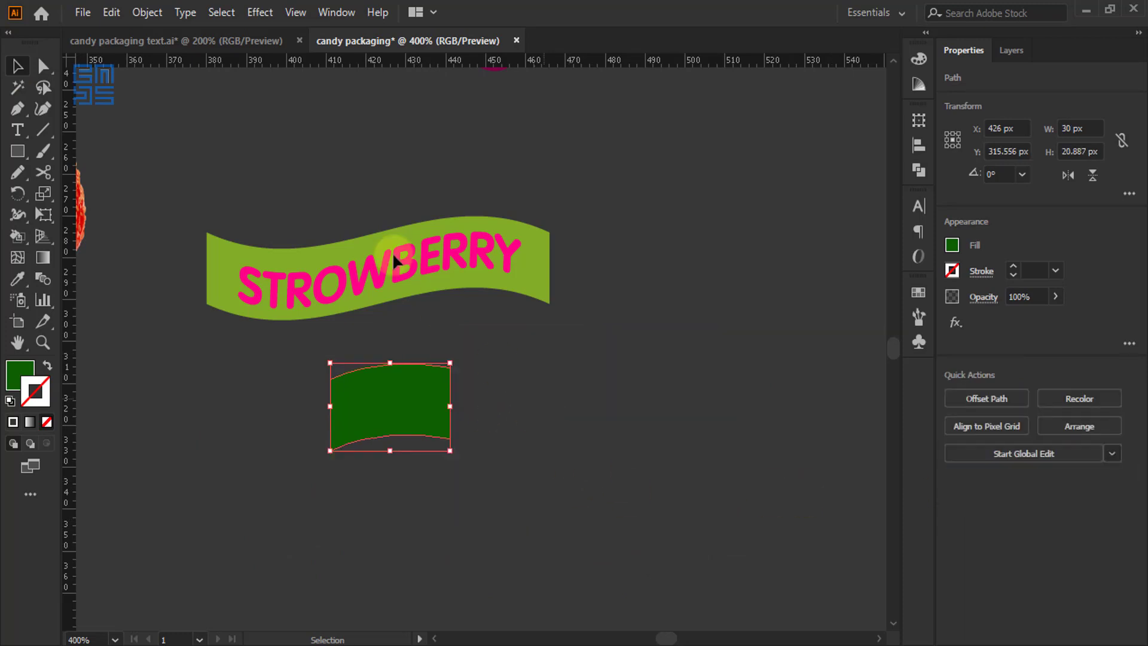
Move the trimmed dark green piece onto the right end of the STROWBERRY banner, lining up their right edges and corners
left_click(437, 323)
left_click_drag(404, 410, 560, 282)
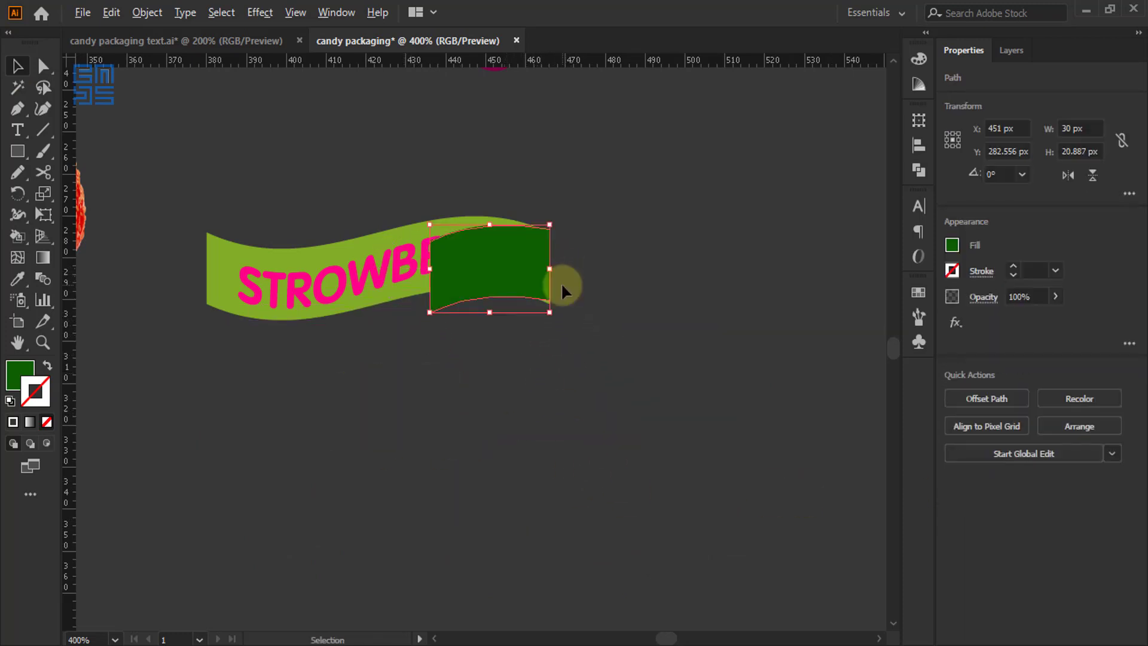
key("ctrl+plus")
key("ctrl+plus")
key("ctrl+plus")
scroll(523, 319, "up", 3)
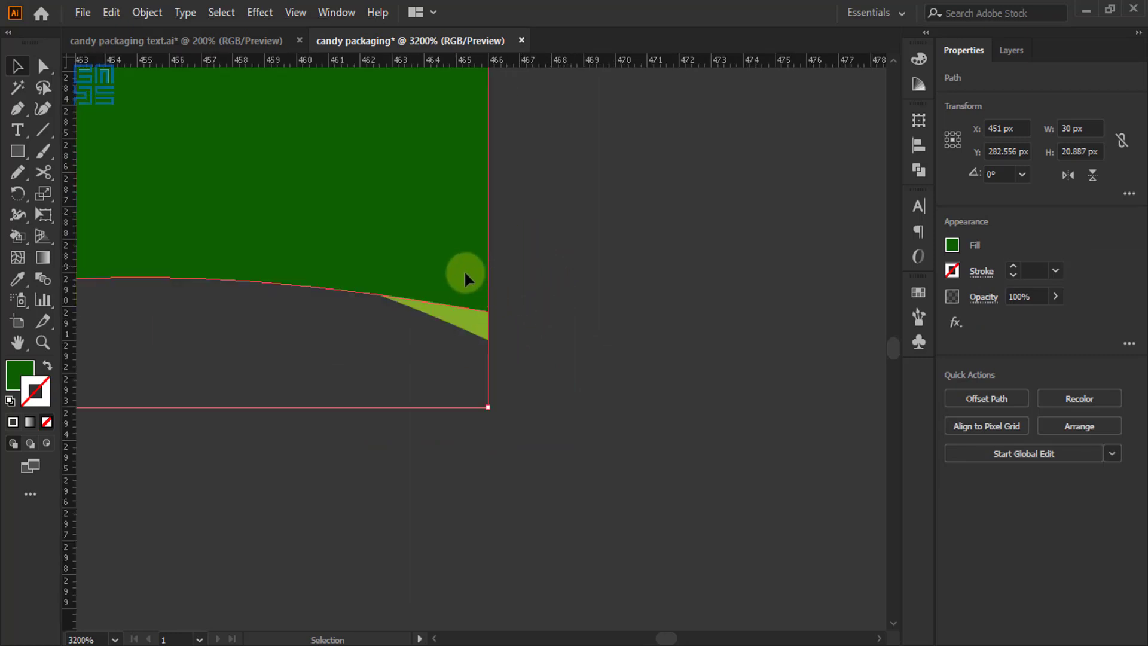
left_click_drag(465, 271, 467, 295)
scroll(635, 472, "down", 3)
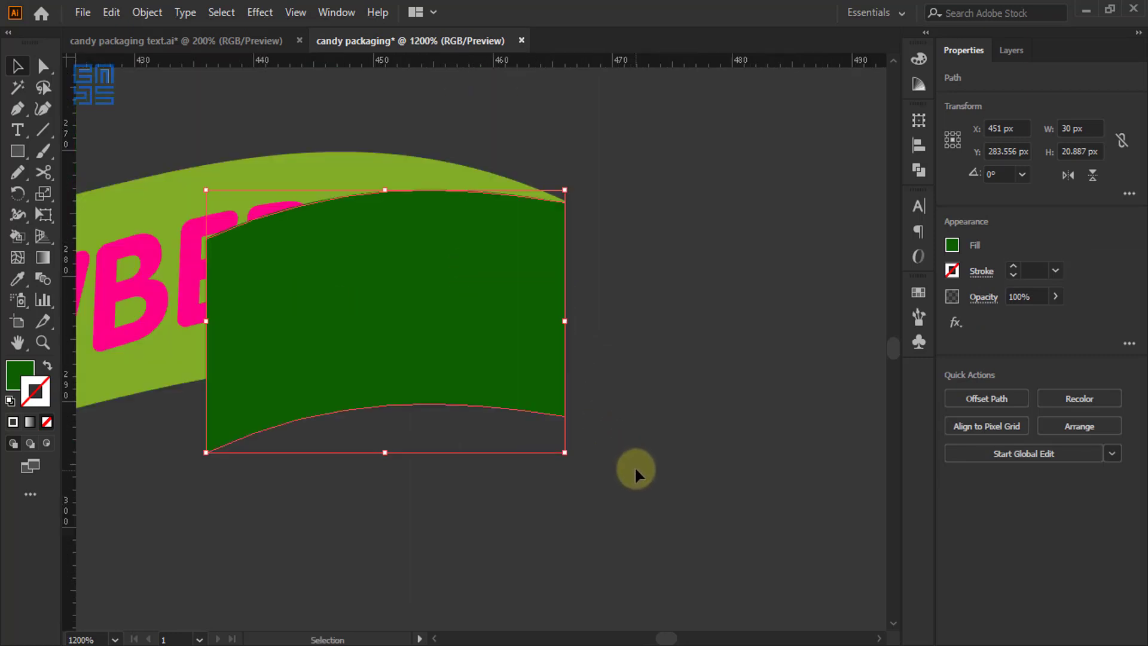
Rotate the dark green piece about its lower-right anchor point to about 26°
left_click(18, 193)
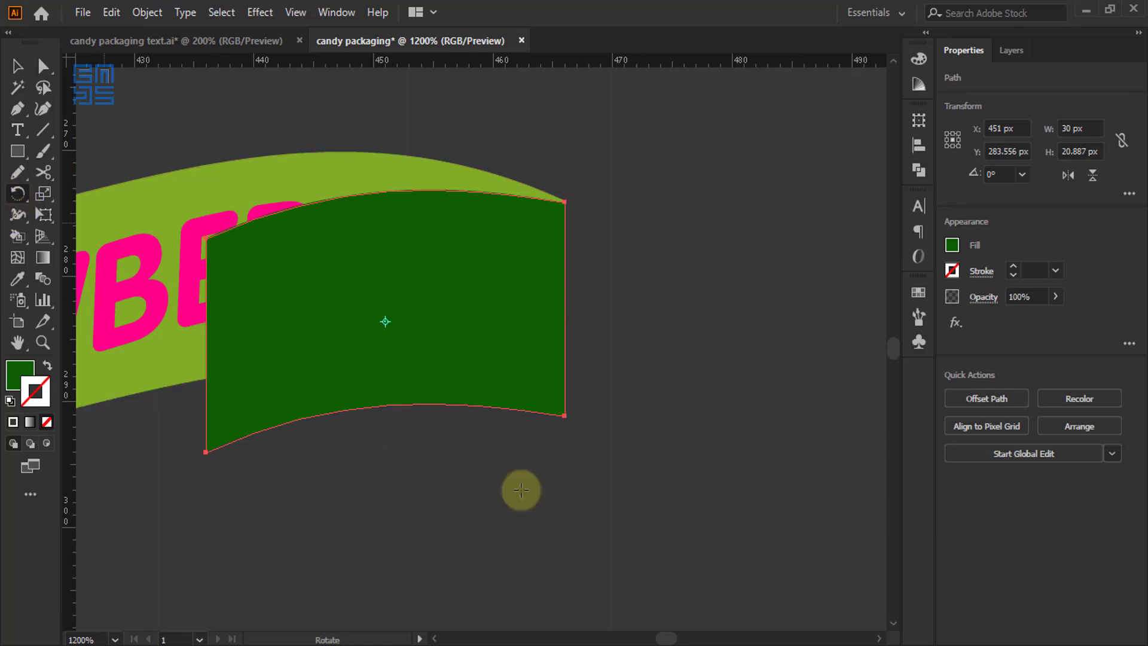
left_click(563, 414)
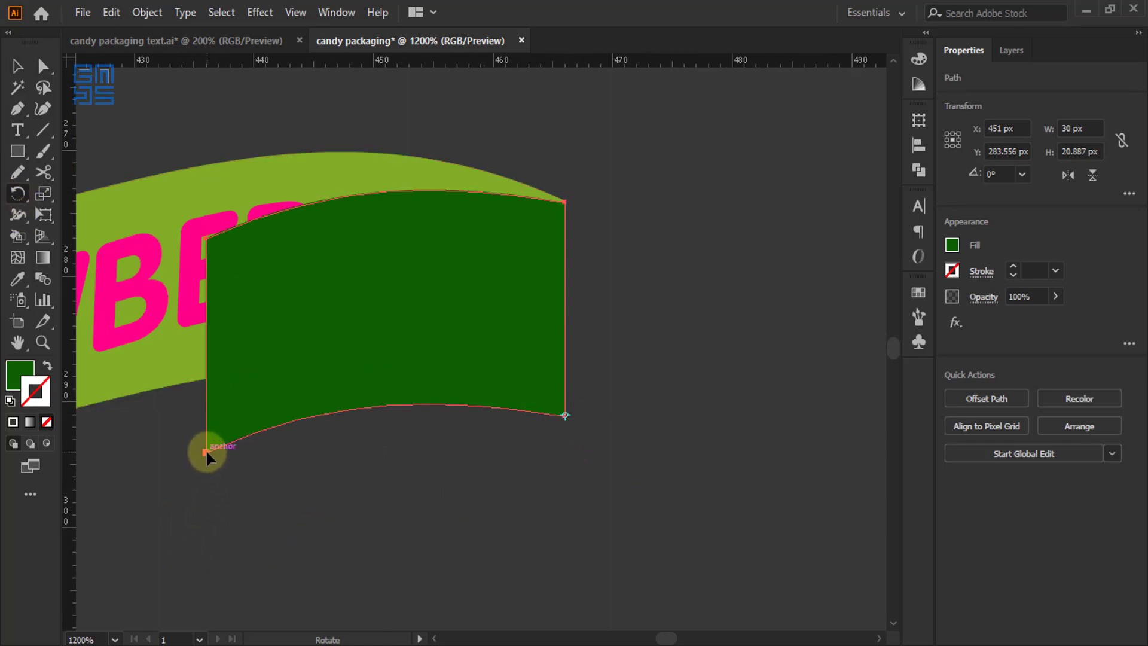
left_click_drag(205, 450, 207, 509)
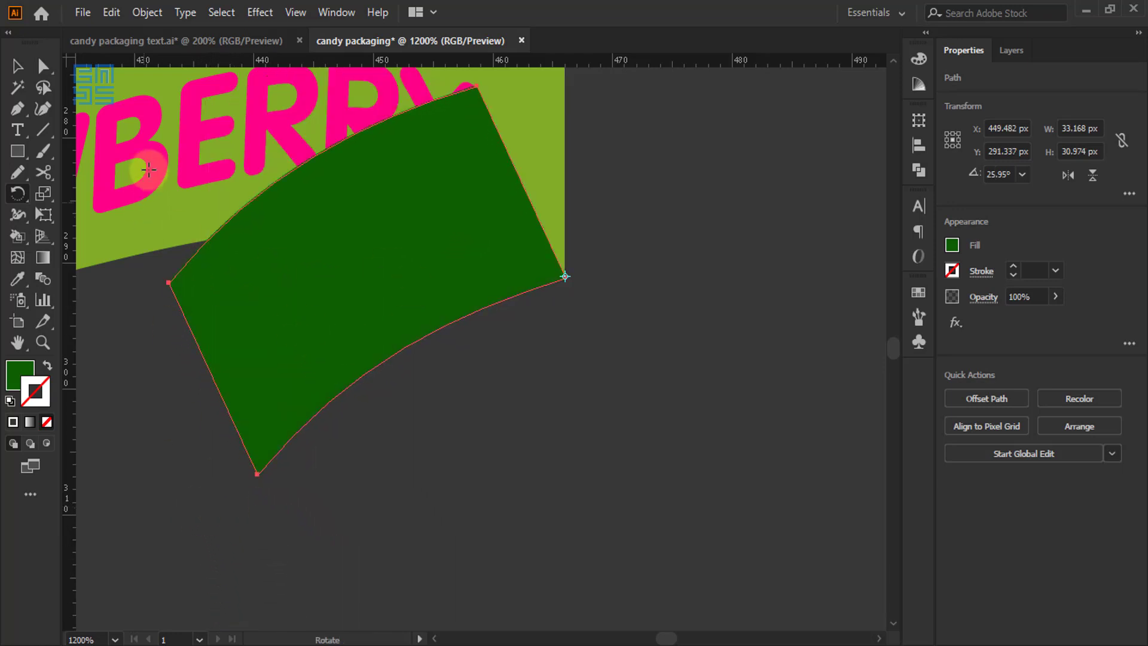
Send the rotated dark green piece to the back, behind the STROWBERRY banner, and deselect it
left_click(18, 65)
right_click(386, 213)
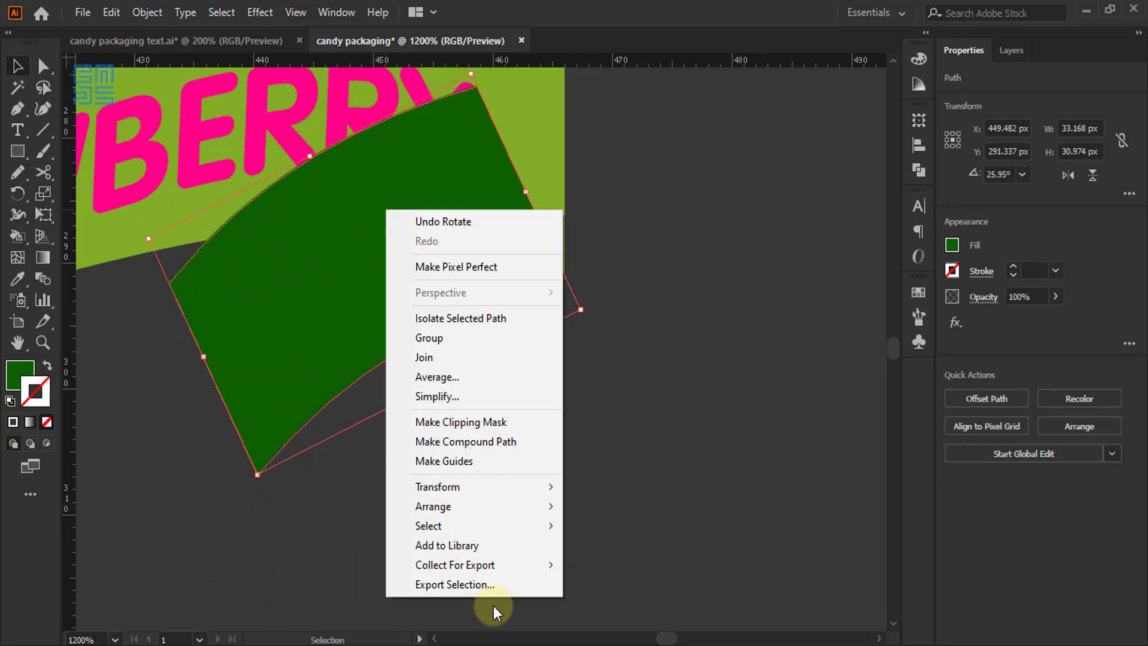
mouse_move(470, 506)
left_click(669, 568)
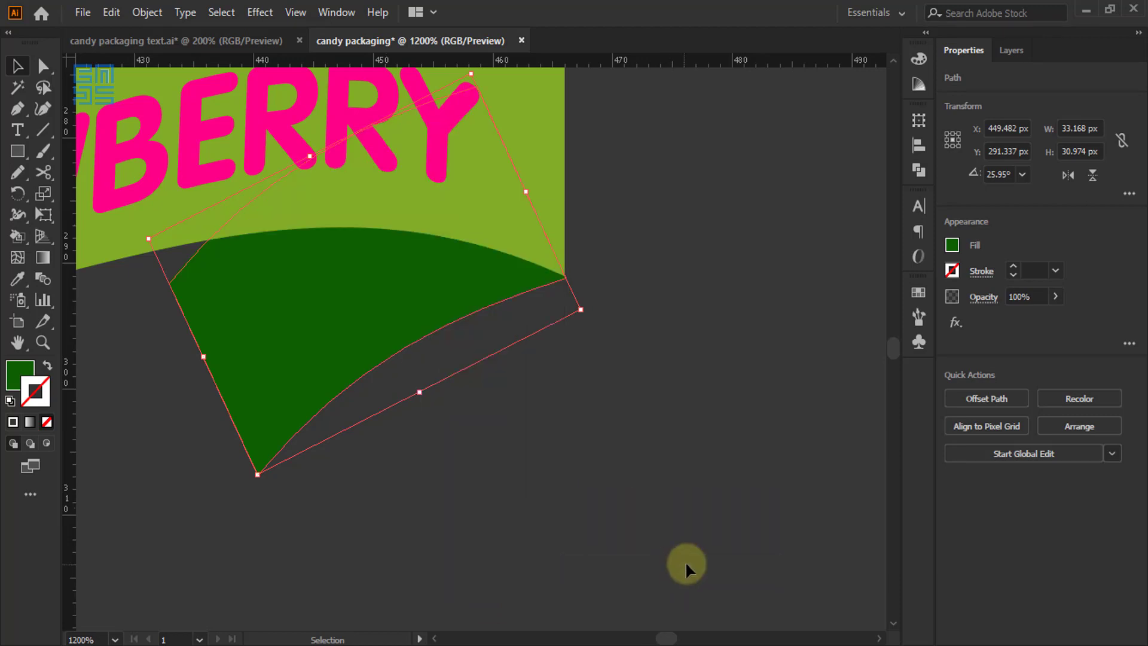
scroll(652, 442, "down", 2)
left_click(640, 417)
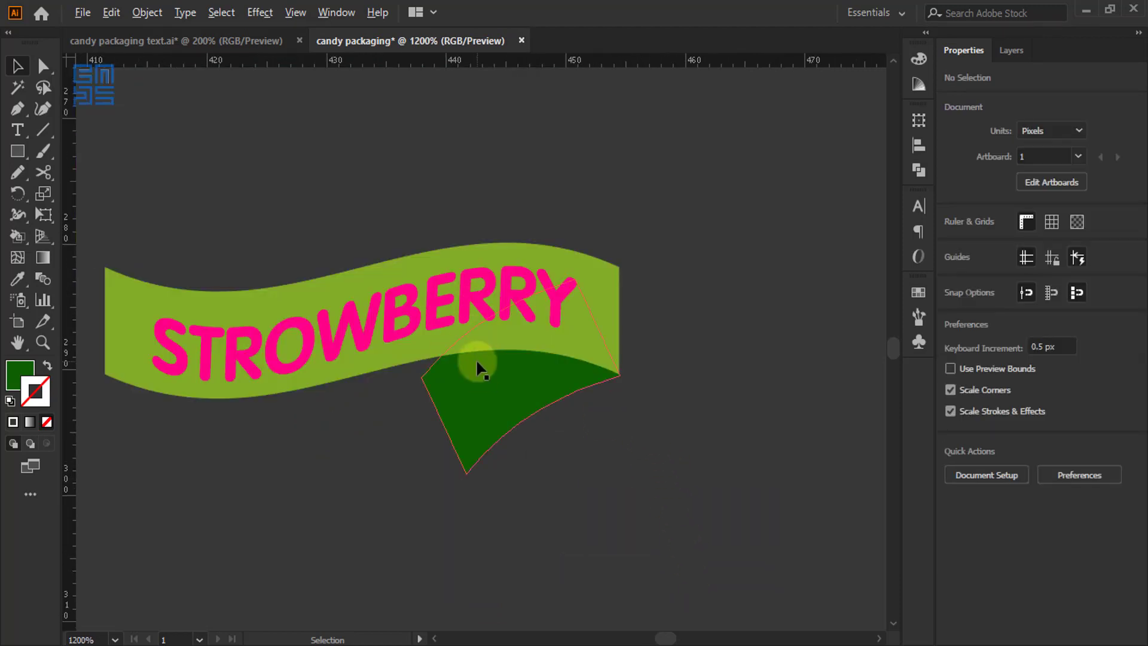
Reshape the dark green tail's lower edge into a deeper inward curve by adjusting its bottom anchor point's direction handle
scroll(476, 366, "up", 2)
left_click(497, 428)
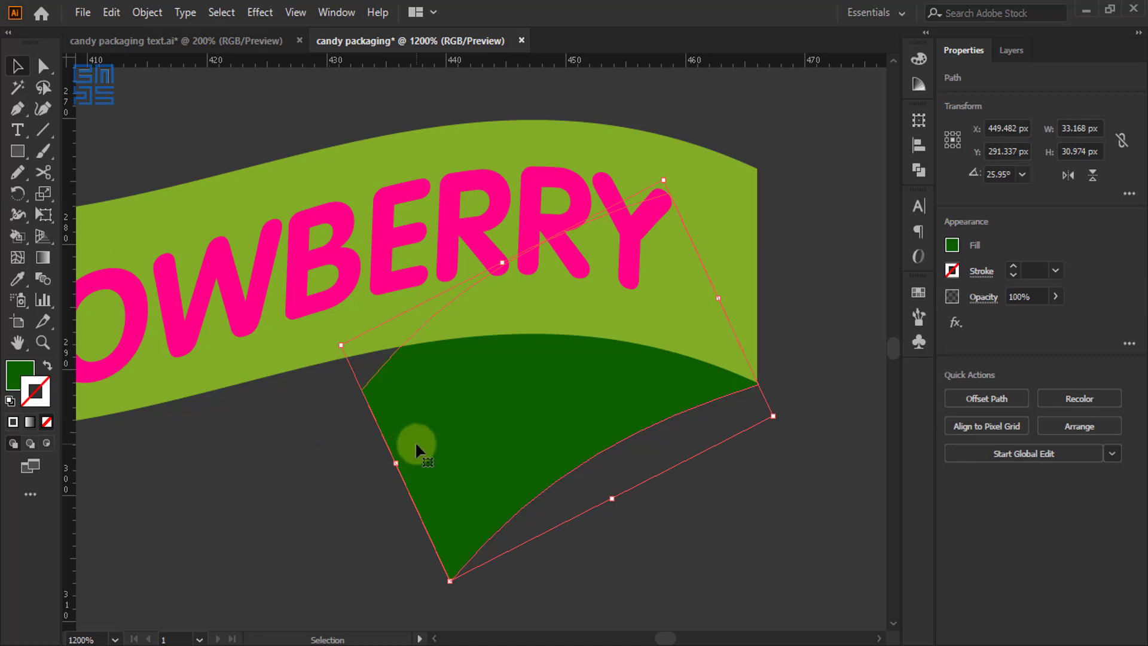
left_click(44, 66)
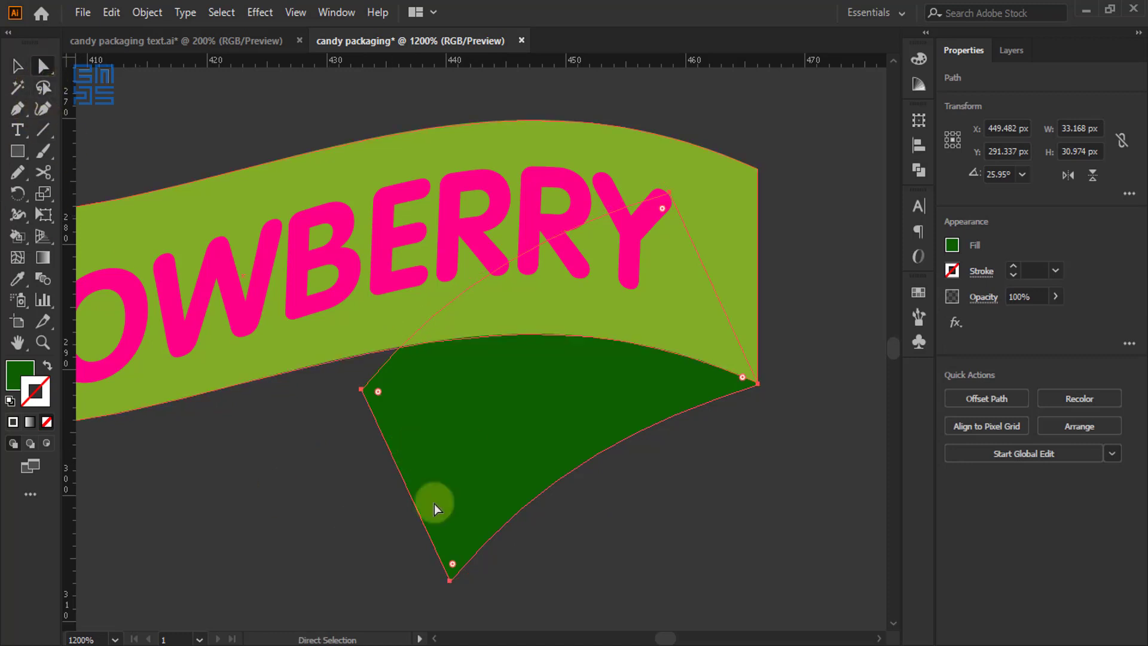
left_click(442, 575)
left_click(451, 584)
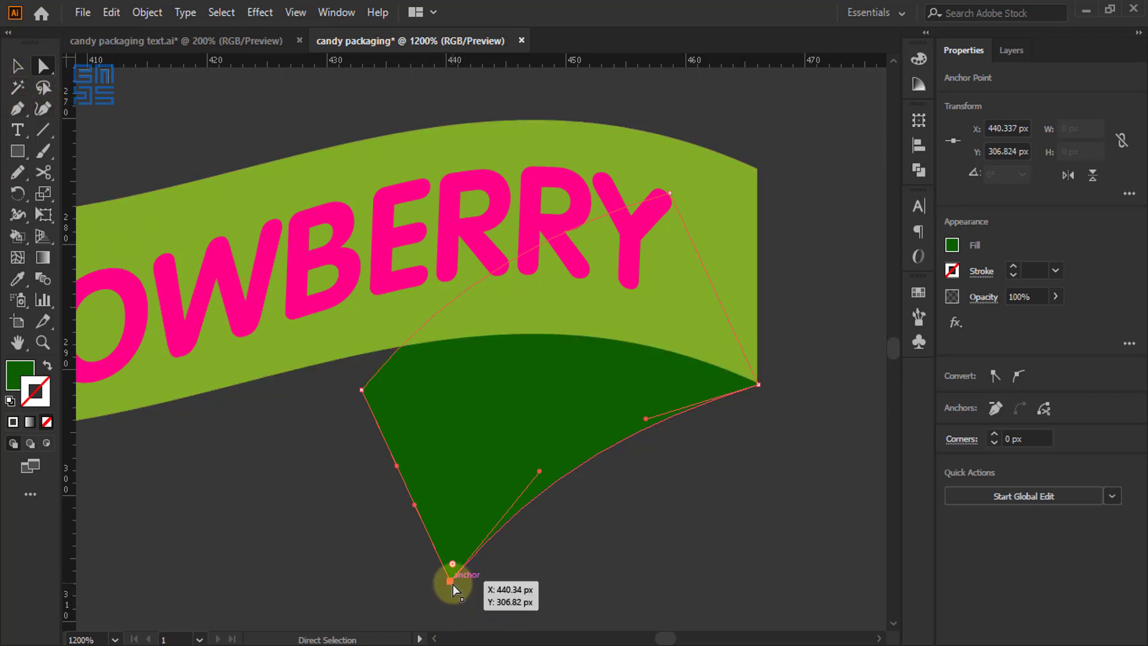
left_click_drag(539, 464, 540, 421)
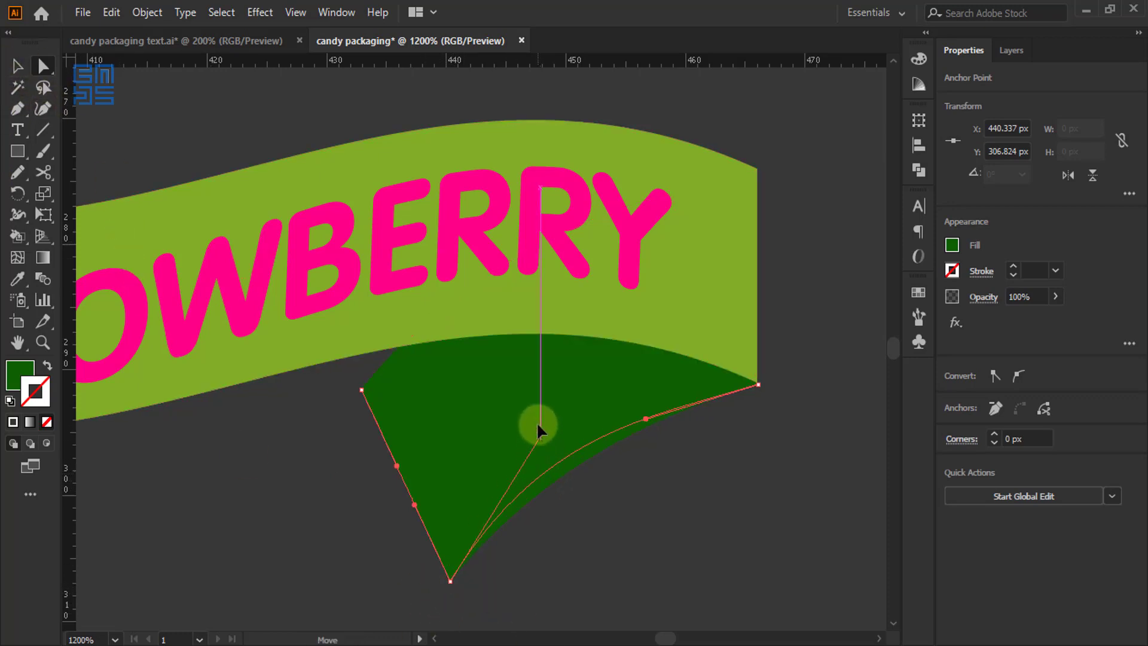
Curve the dark green tail's straight left edge inward from its upper-left anchor point, and deselect the tail
left_click(362, 390)
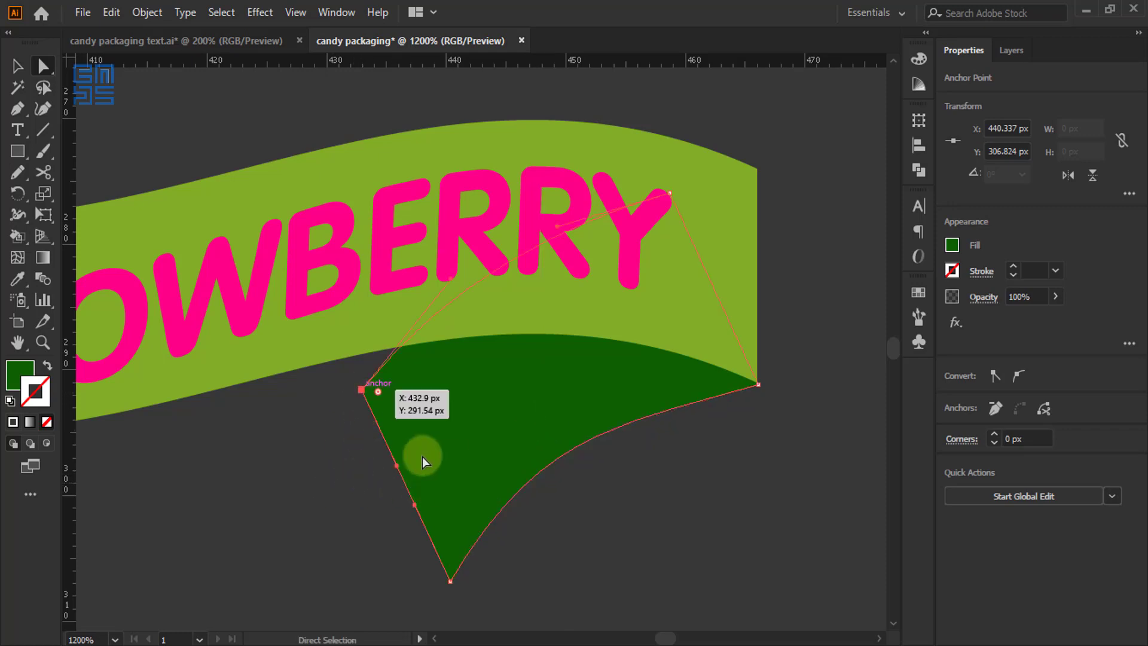
left_click_drag(397, 468, 447, 418)
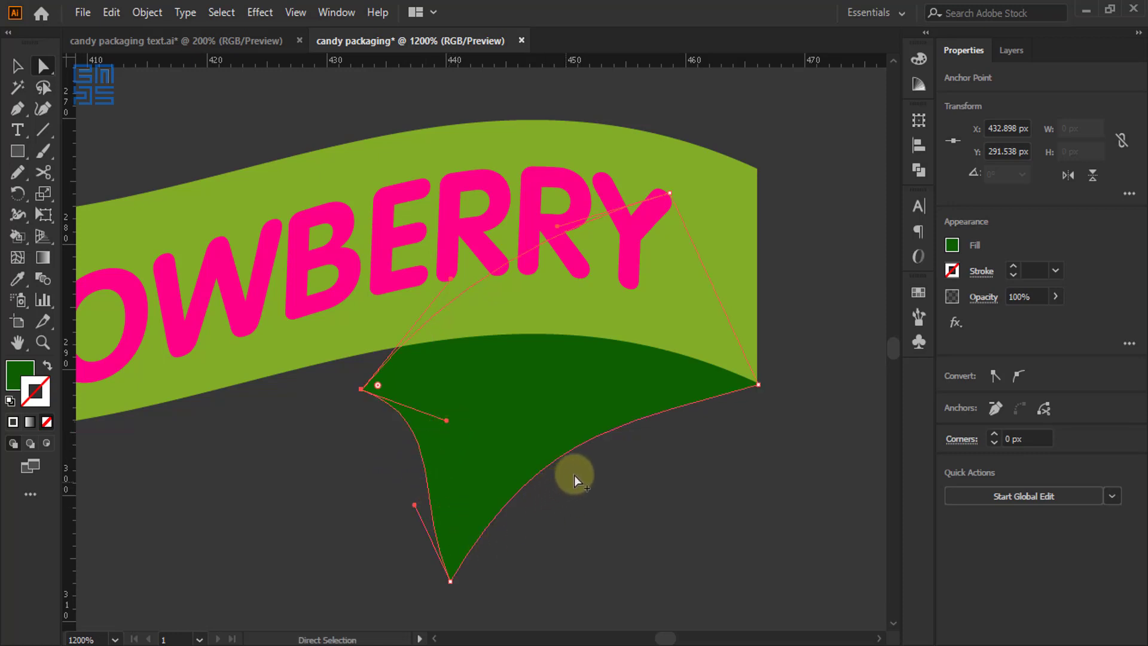
scroll(574, 474, "down", 2)
left_click(18, 65)
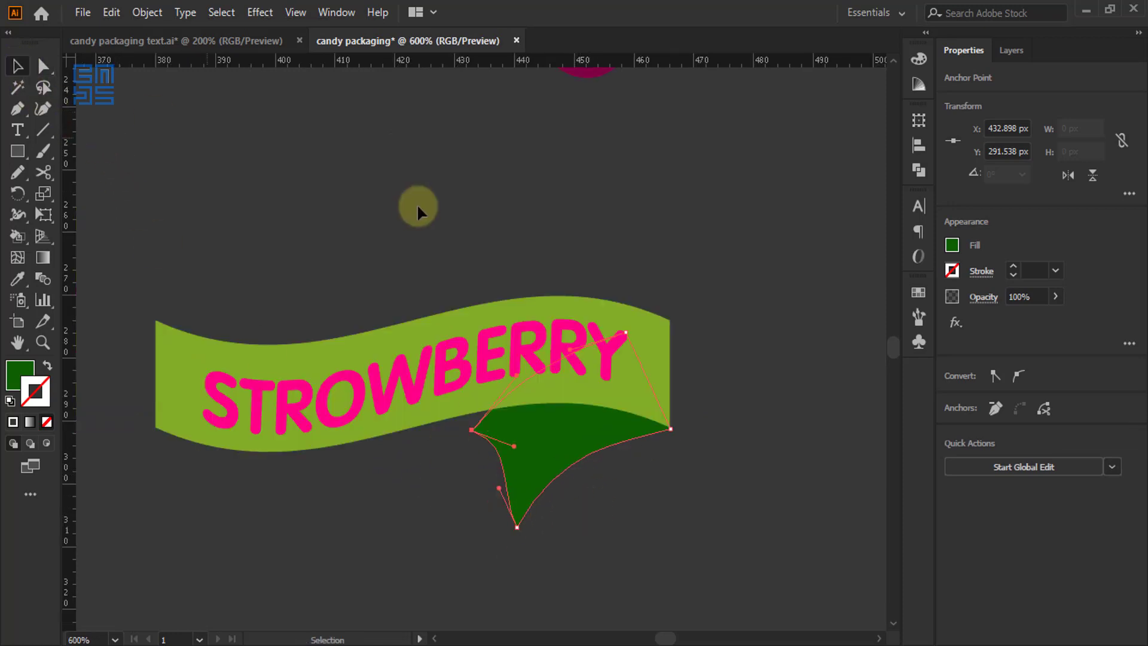
left_click(679, 286)
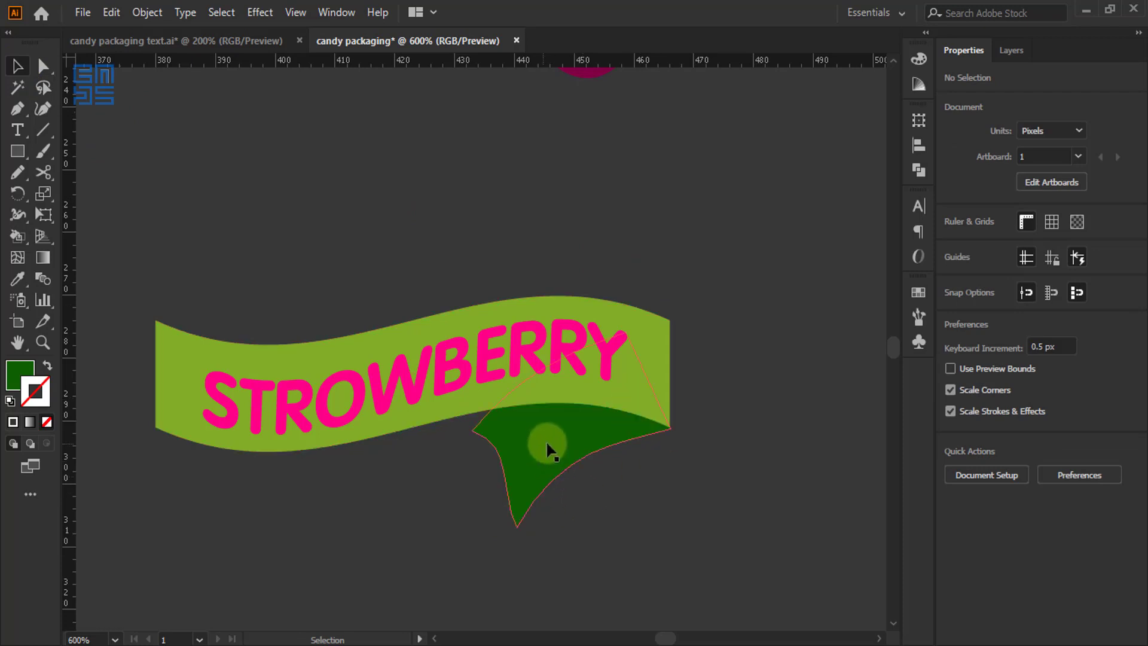
Duplicate the dark green tail above the banner and flip the copy both horizontally and vertically
left_click_drag(547, 440, 345, 445)
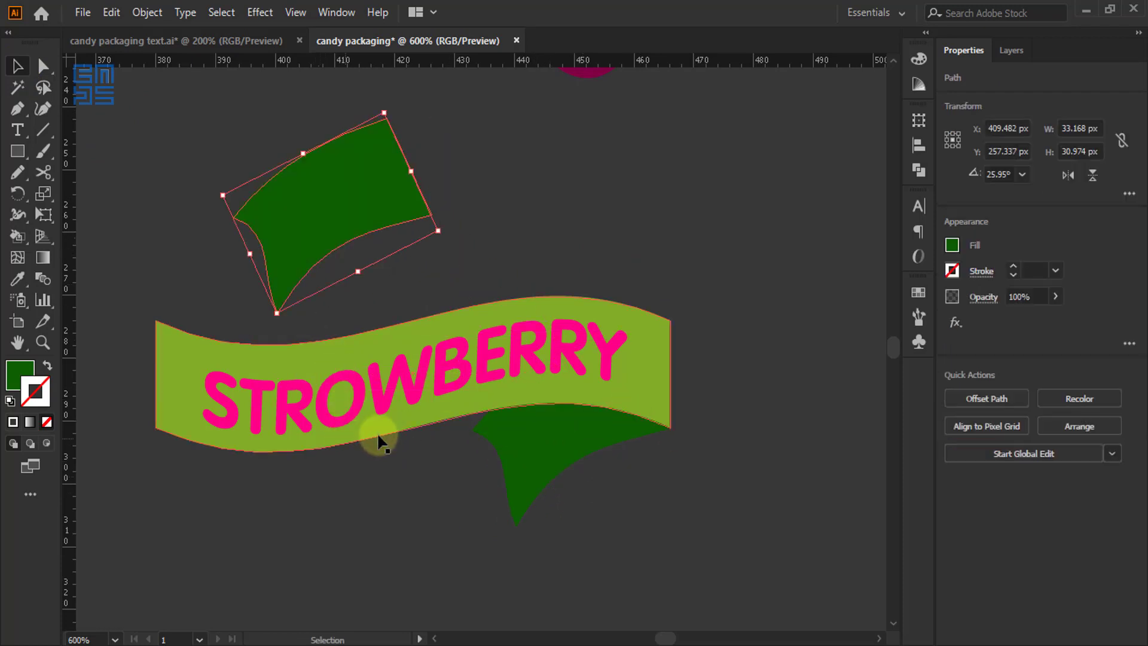
left_click(1075, 173)
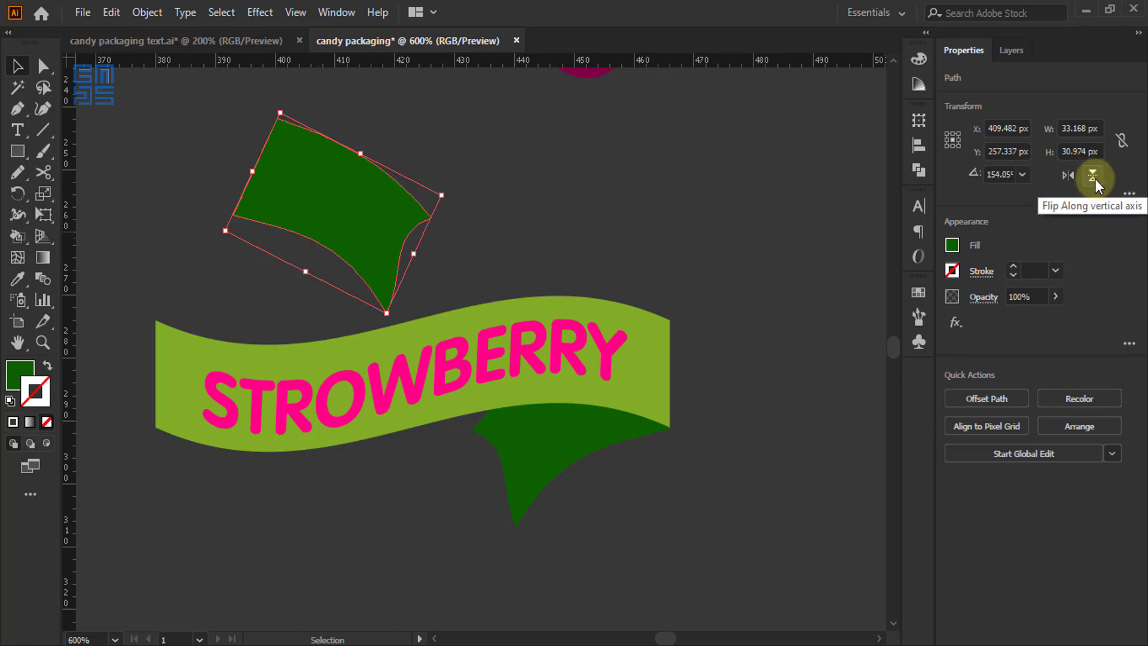
left_click(1094, 176)
left_click(502, 196)
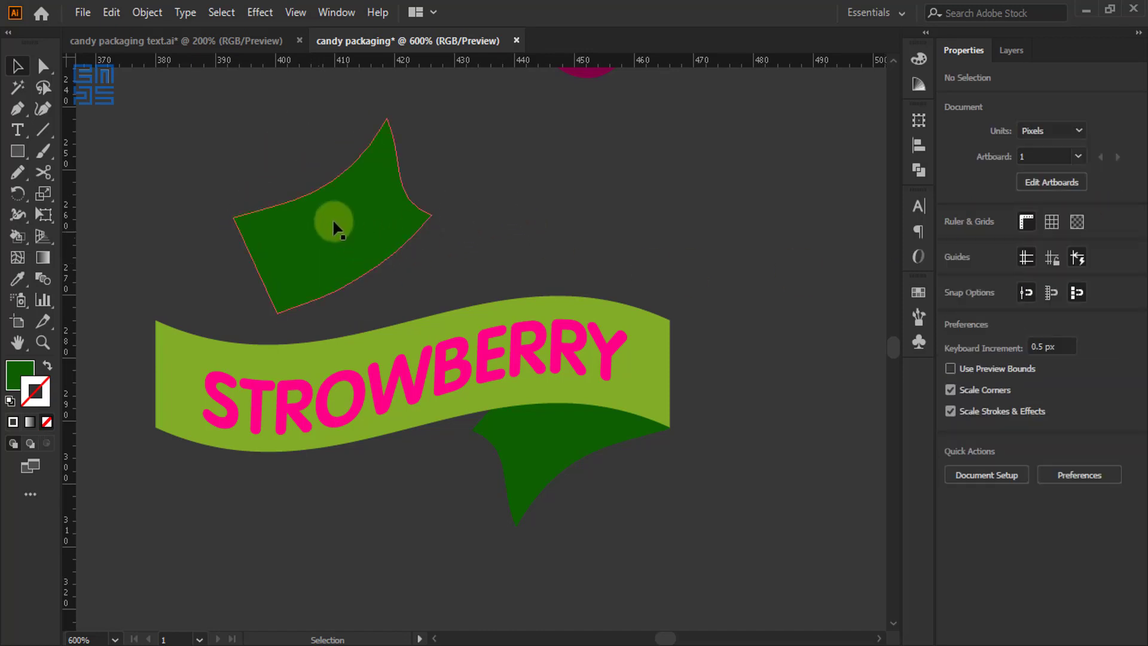
Move the flipped tail behind the banner's left end, aligning its left corner with the banner's upper-left corner, and deselect it
left_click_drag(323, 220, 259, 310)
left_click_drag(252, 326, 250, 328)
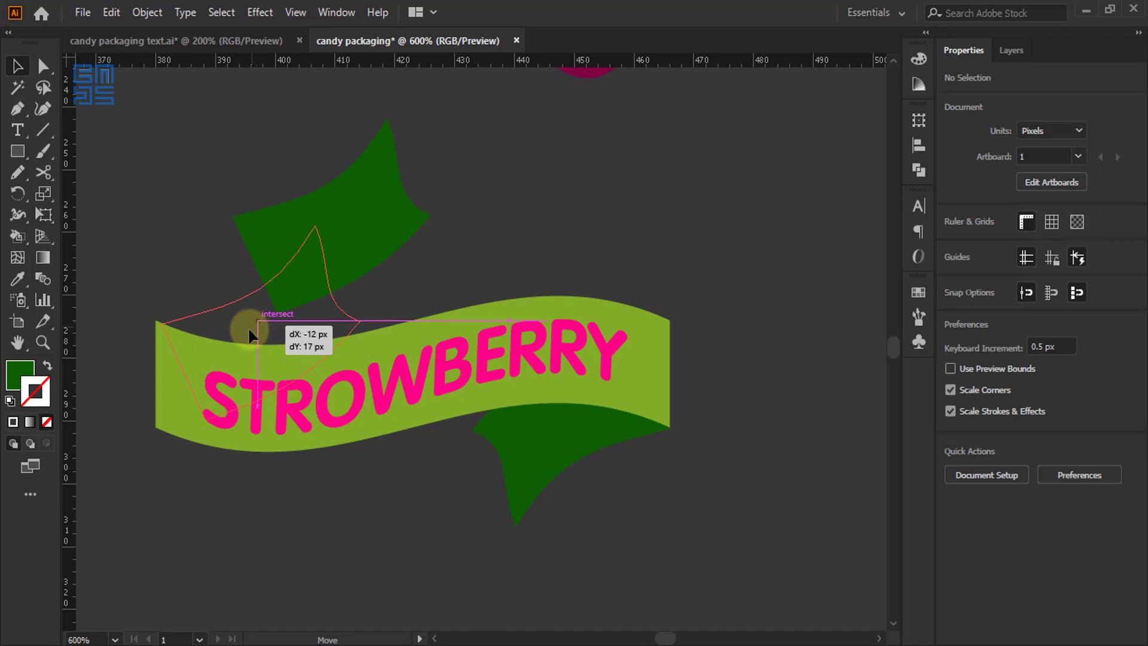
scroll(134, 322, "up", 1)
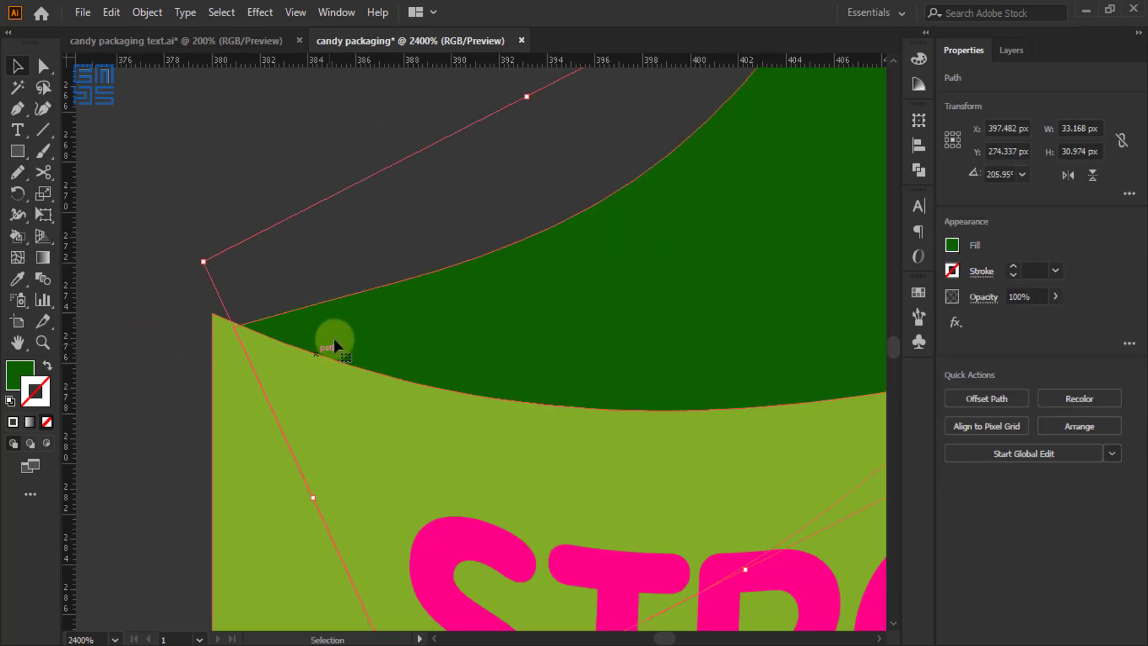
mouse_move(323, 329)
left_mouse_down()
mouse_move(313, 324)
mouse_move(323, 327)
left_mouse_up()
scroll(110, 262, "down", 3)
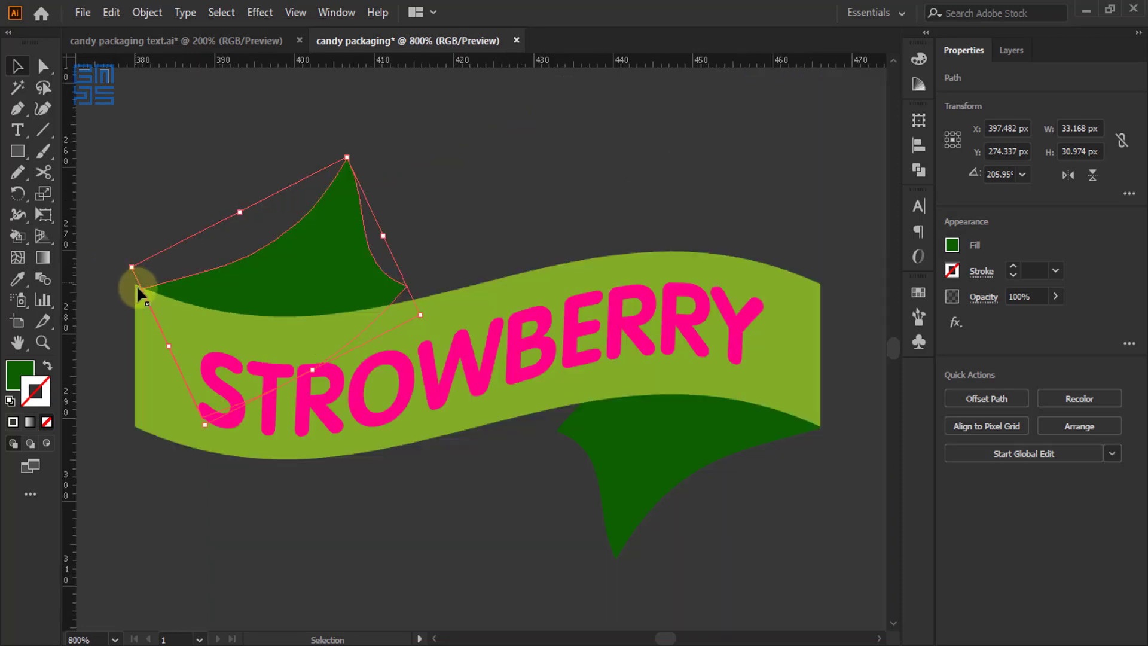
key("Left")
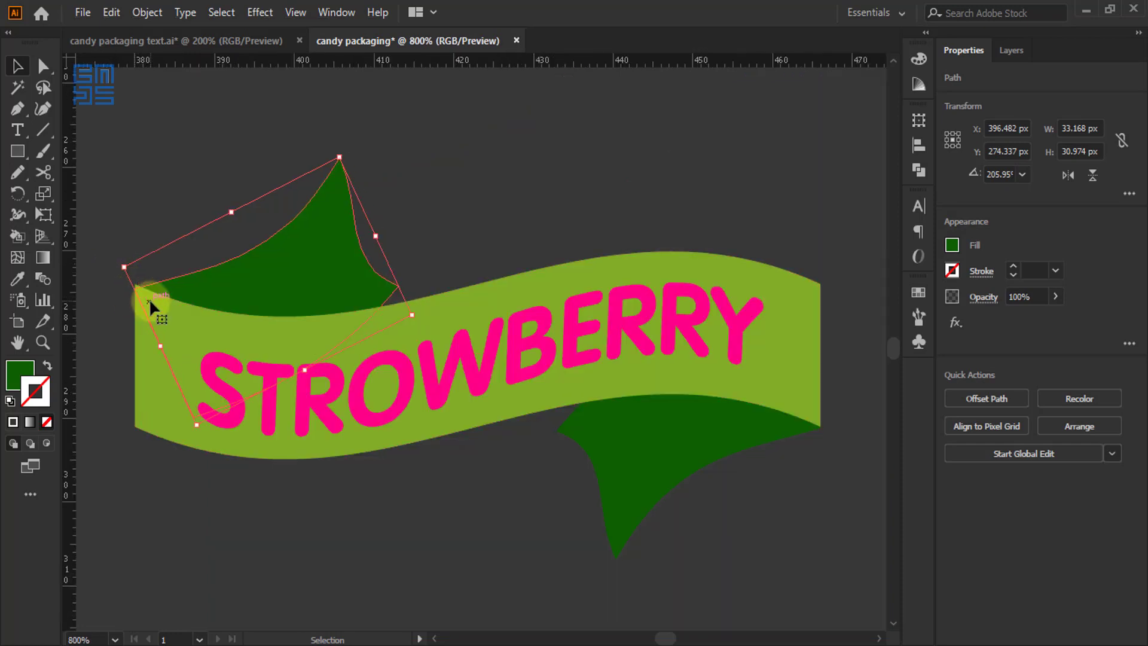
left_click(103, 174)
Select the whole STROWBERRY ribbon with both tails and move it up directly beneath the Candy lettering
scroll(223, 215, "down", 2)
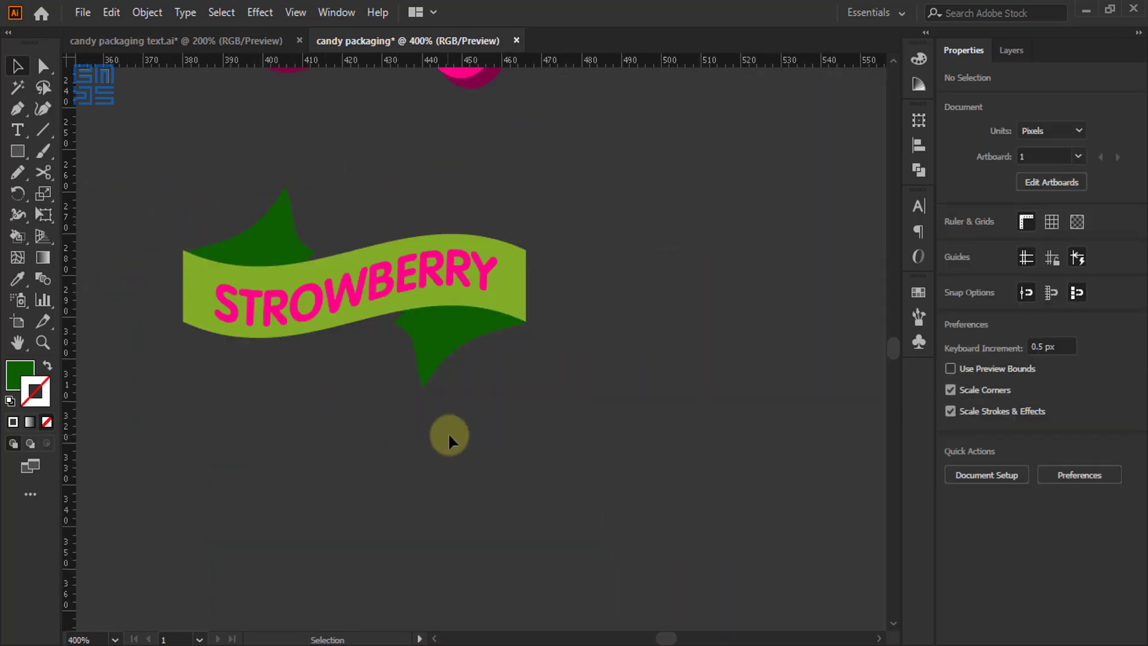
scroll(472, 462, "down", 1)
left_click_drag(326, 318, 515, 428)
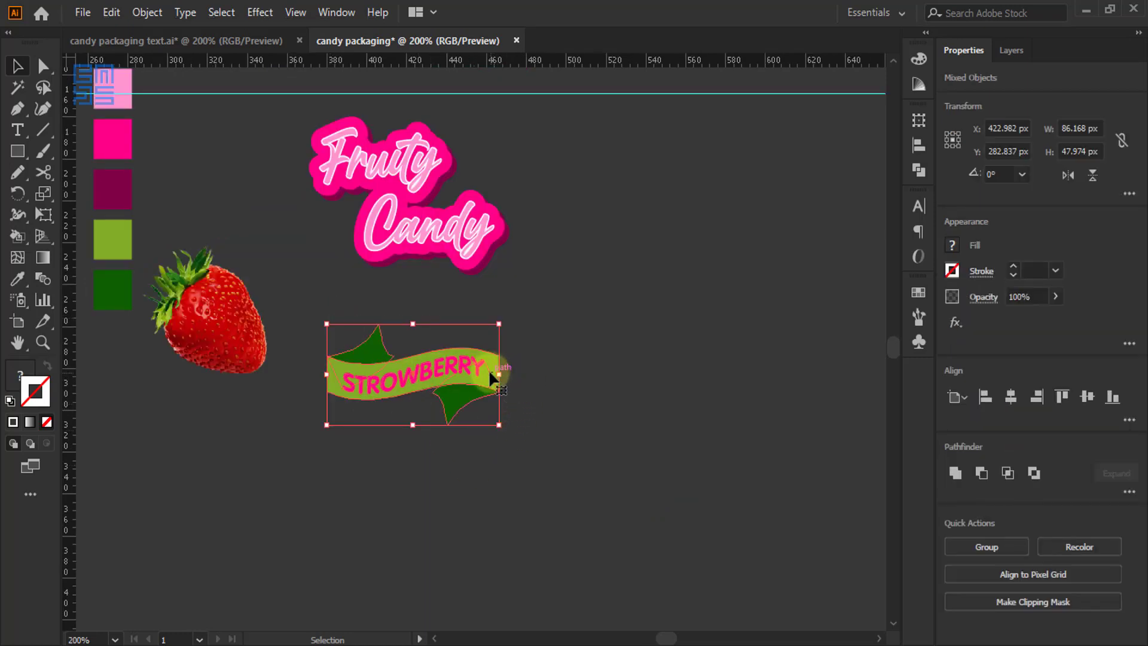
left_click_drag(489, 372, 487, 282)
scroll(572, 396, "down", 2)
scroll(514, 333, "up", 1)
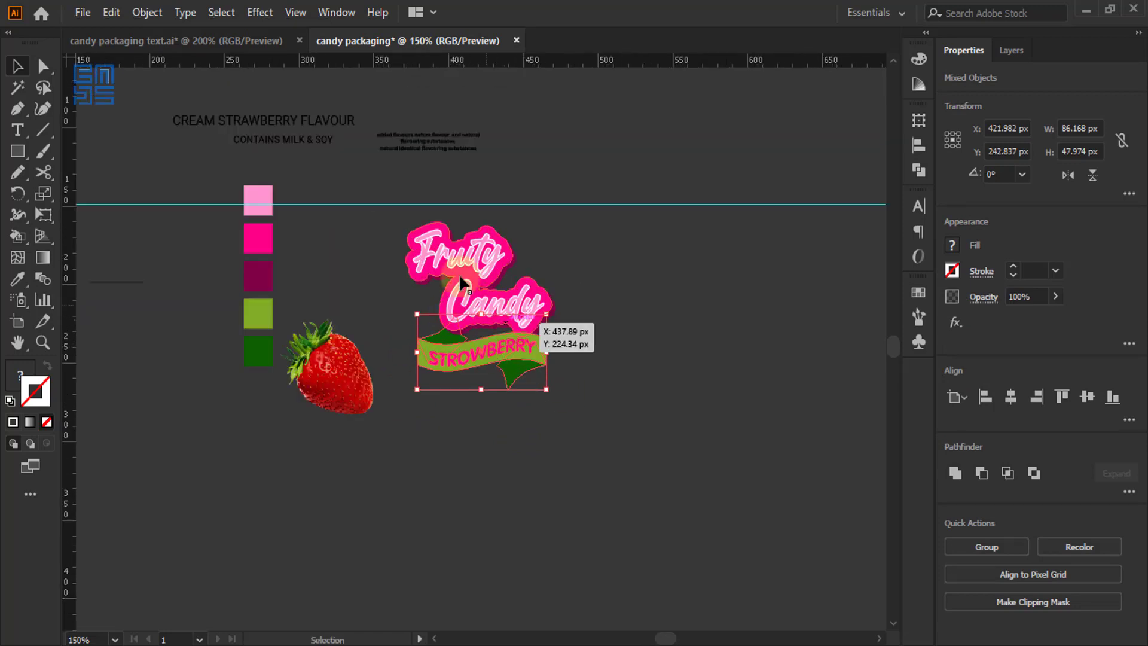
Enlarge the Fruity Candy lettering and ribbon together and rotate them counterclockwise, about 171 × 144 px overall, and deselect them
left_click(500, 296, "shift")
left_click_drag(500, 297, 687, 519)
left_click_drag(692, 285, 599, 254)
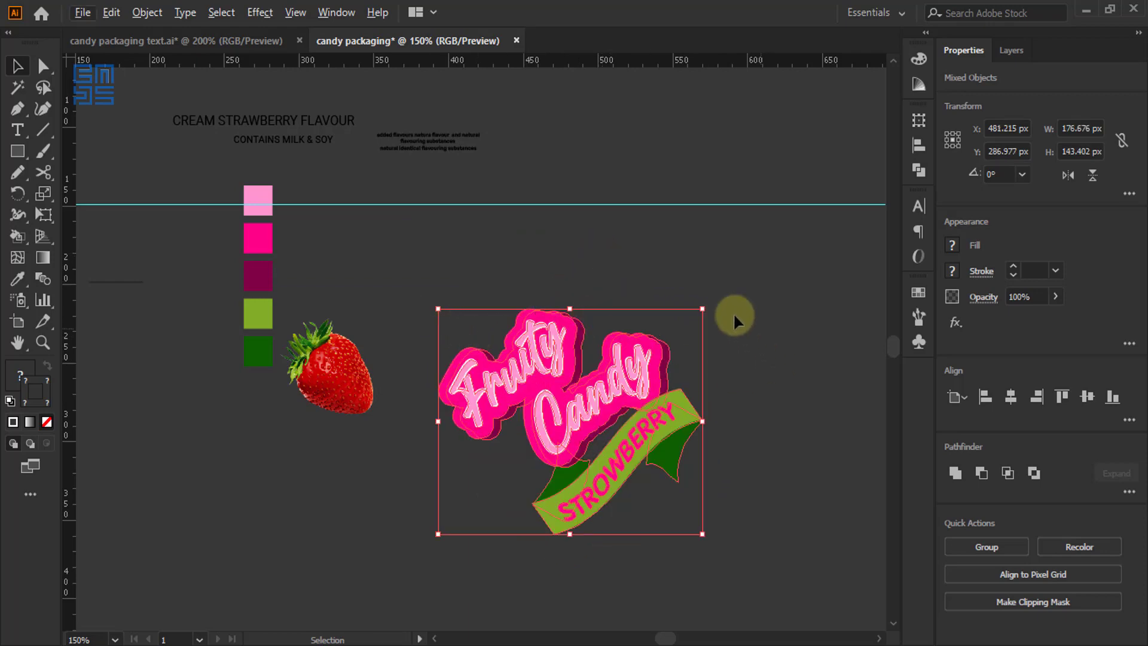
left_click_drag(710, 305, 728, 339)
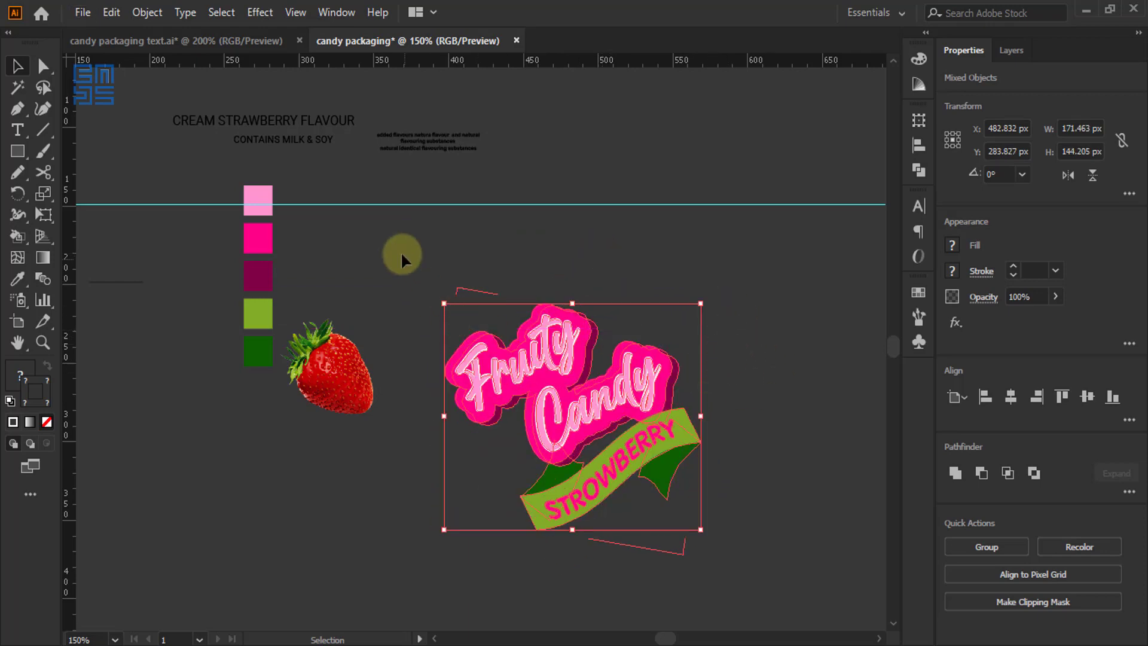
scroll(402, 251, "down", 2)
scroll(485, 328, "up", 2)
left_click(637, 330)
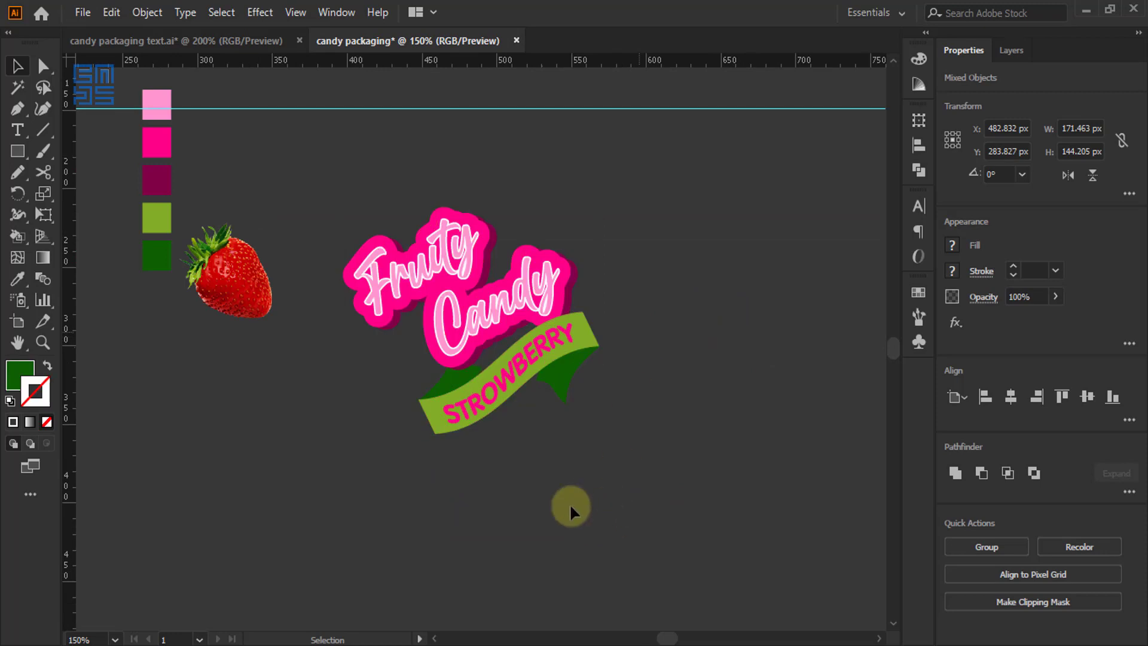
Enlarge the STROWBERRY ribbon alone to about 143 × 92 px and place it under the Candy lettering
left_click_drag(411, 435, 400, 439)
mouse_move(533, 351)
left_mouse_down()
mouse_move(512, 349)
mouse_move(522, 354)
left_mouse_up()
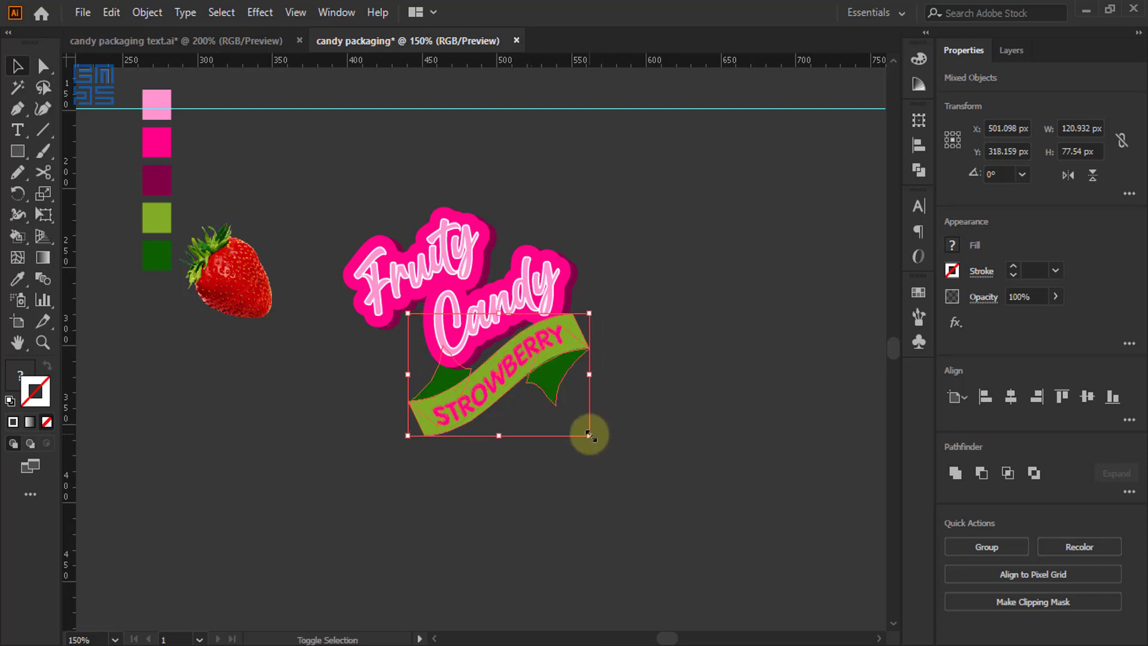
left_click_drag(588, 434, 621, 461)
scroll(495, 389, "up", 1)
left_click_drag(483, 404, 472, 402)
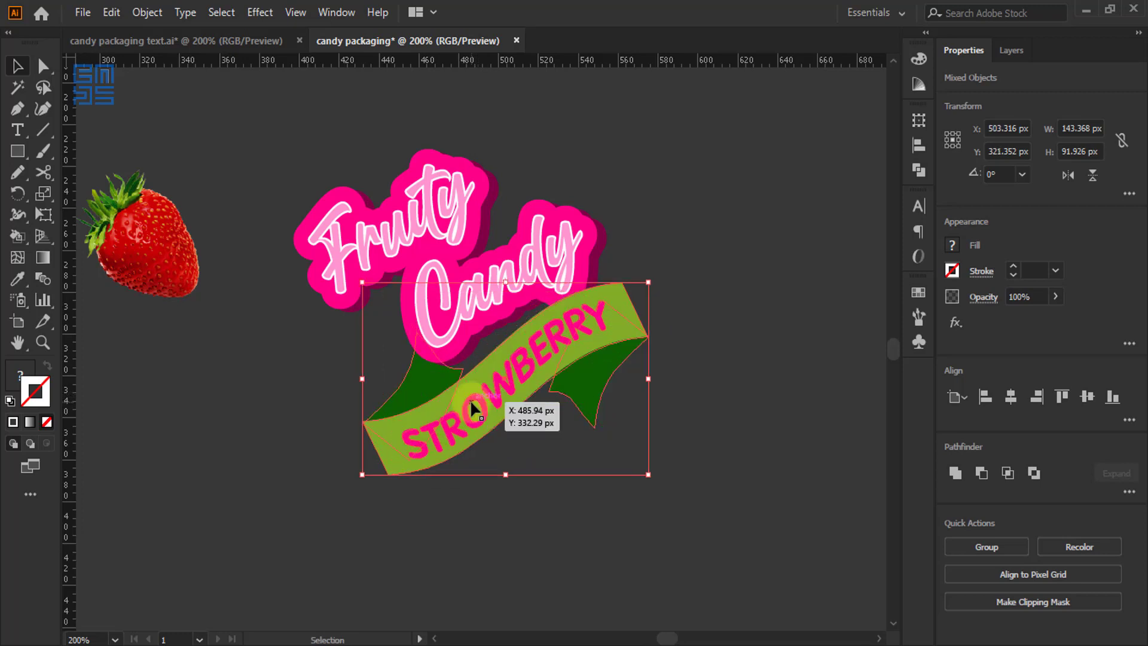
Rotate the ribbon clockwise about a point near its upper-right end to follow the slant of Candy, and deselect it
left_click(17, 193)
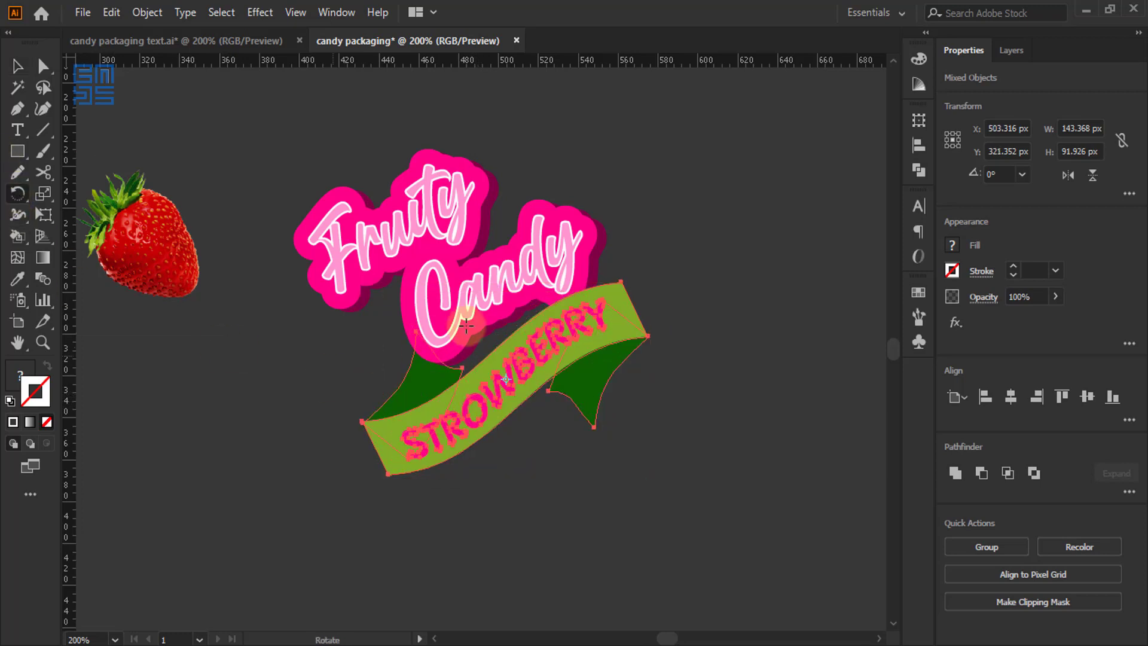
left_click(585, 291)
left_click_drag(361, 422, 328, 382)
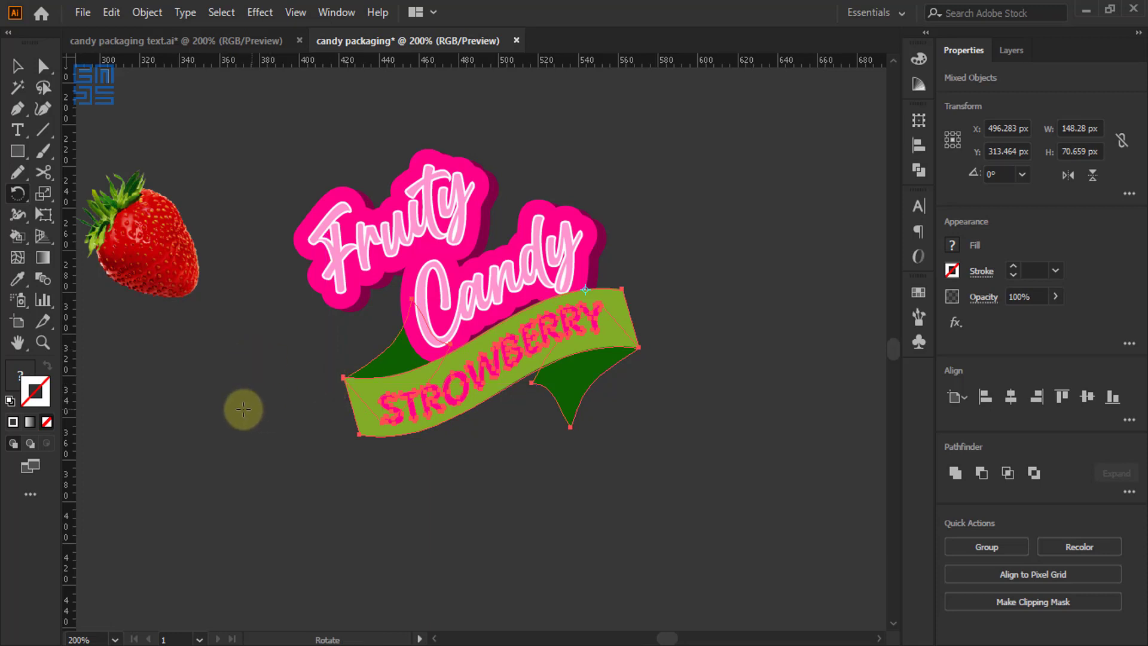
left_click(18, 67)
left_click(239, 203)
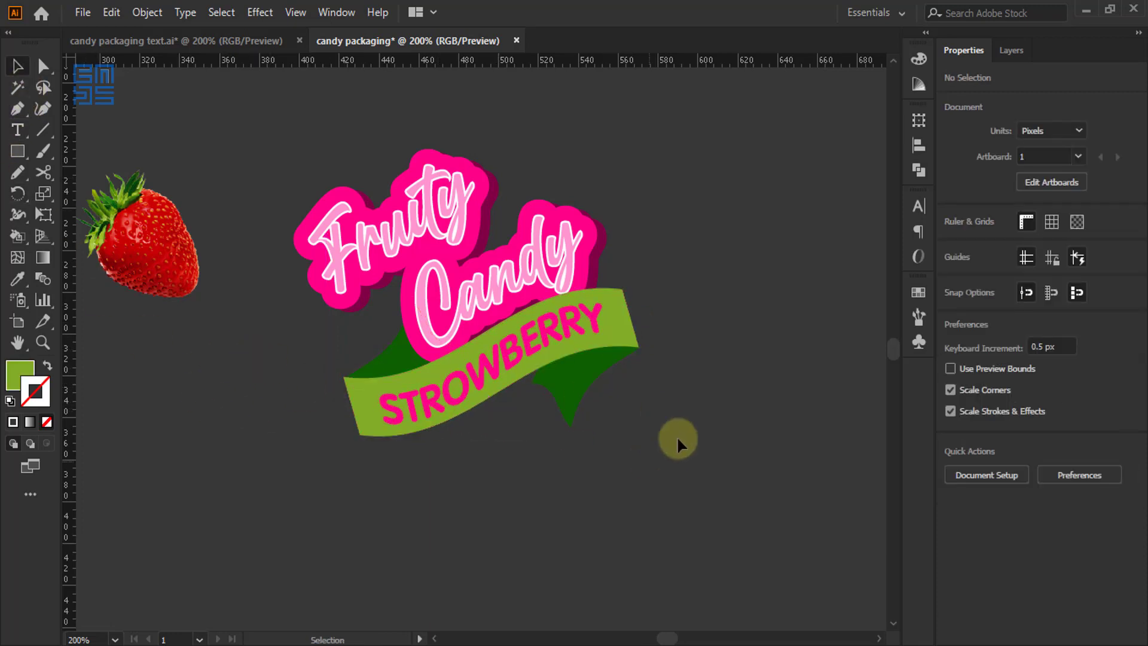
Move the strawberry image onto the ribbon's left end below Fruity and send it behind the ribbon
scroll(552, 392, "down", 1)
left_click_drag(138, 251, 380, 331)
scroll(356, 271, "up", 1)
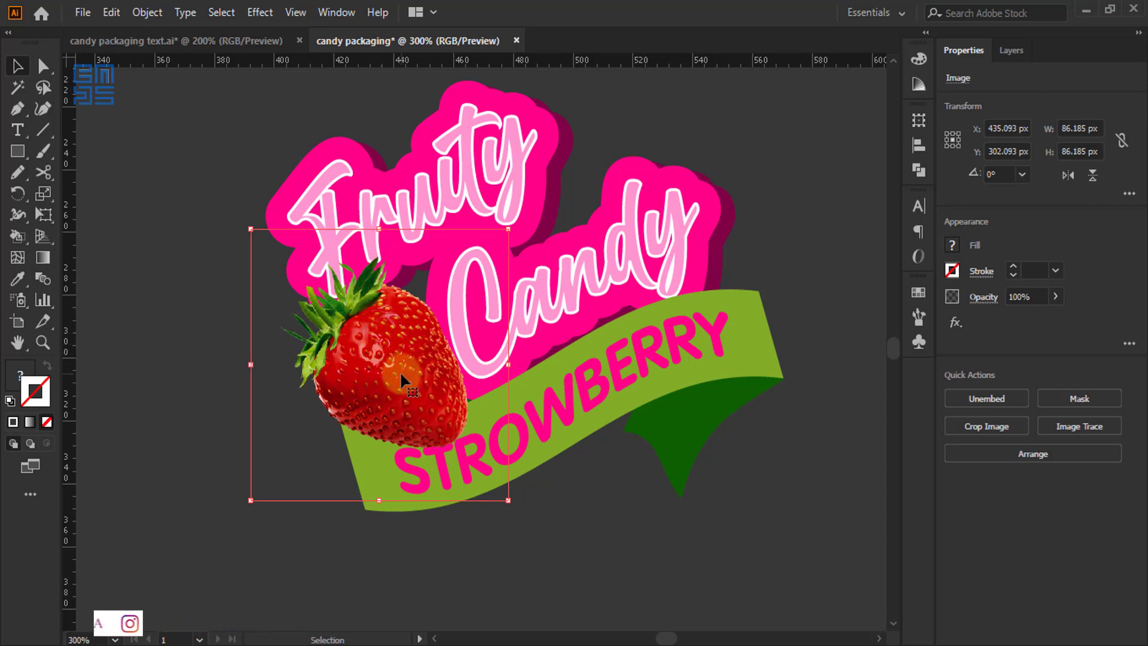
key("a")
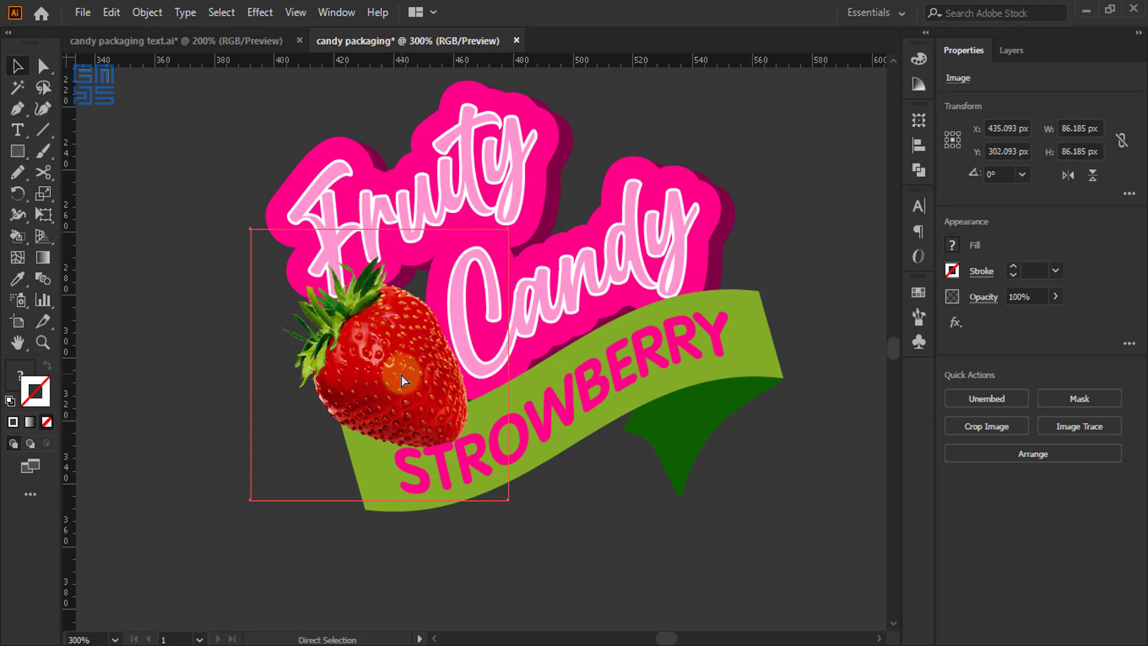
key("ctrl+bracketleft")
key("v")
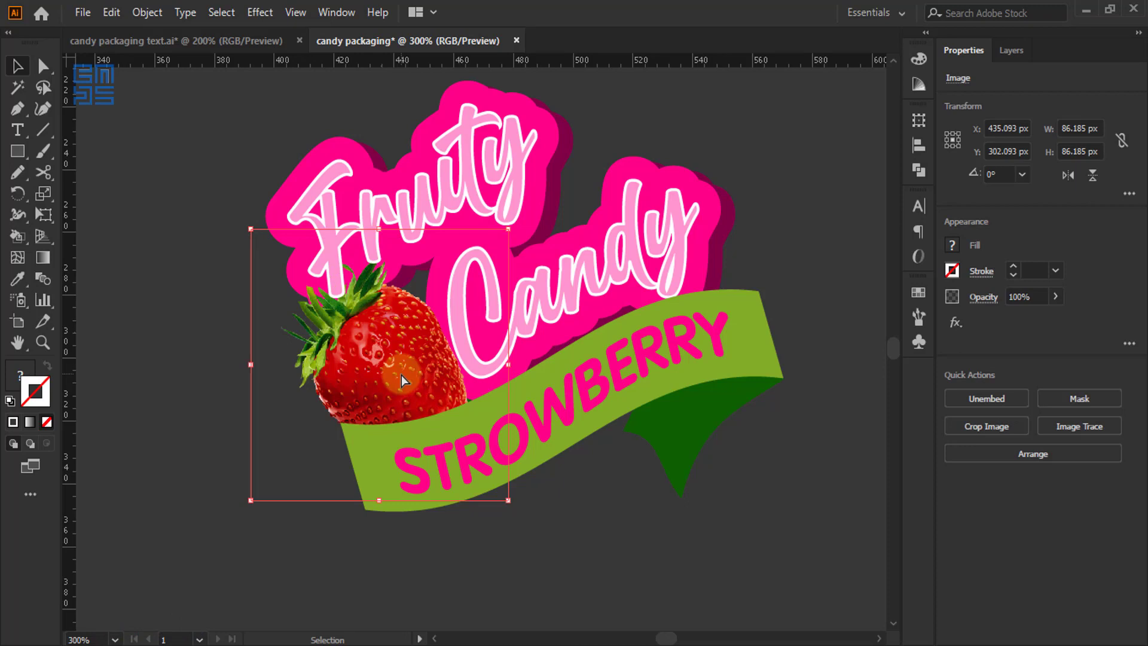
Bring the strawberry in front of the Fruity lettering, scale it to about 77 × 77 px and nudge it up beside the C
key("a")
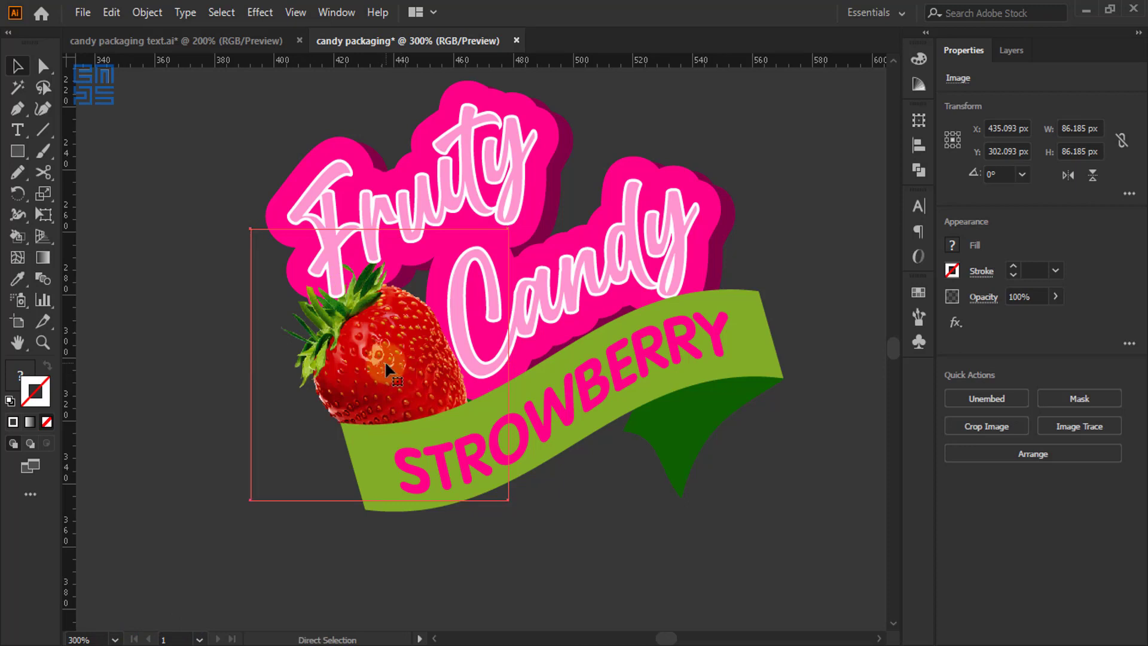
key("v")
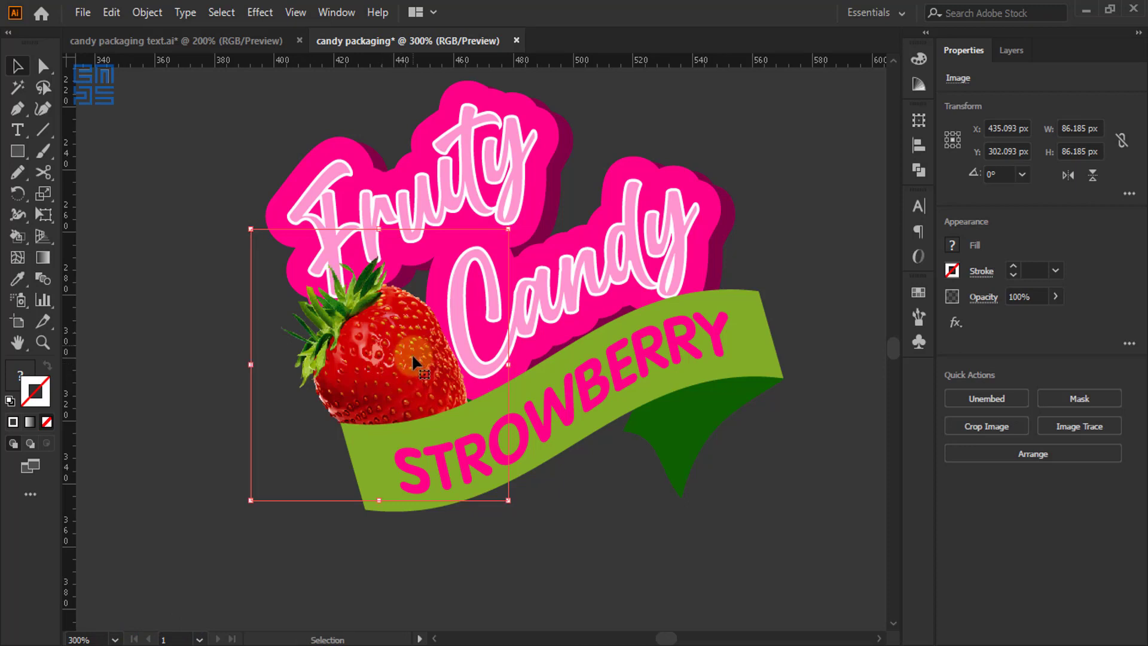
left_click_drag(250, 229, 277, 257)
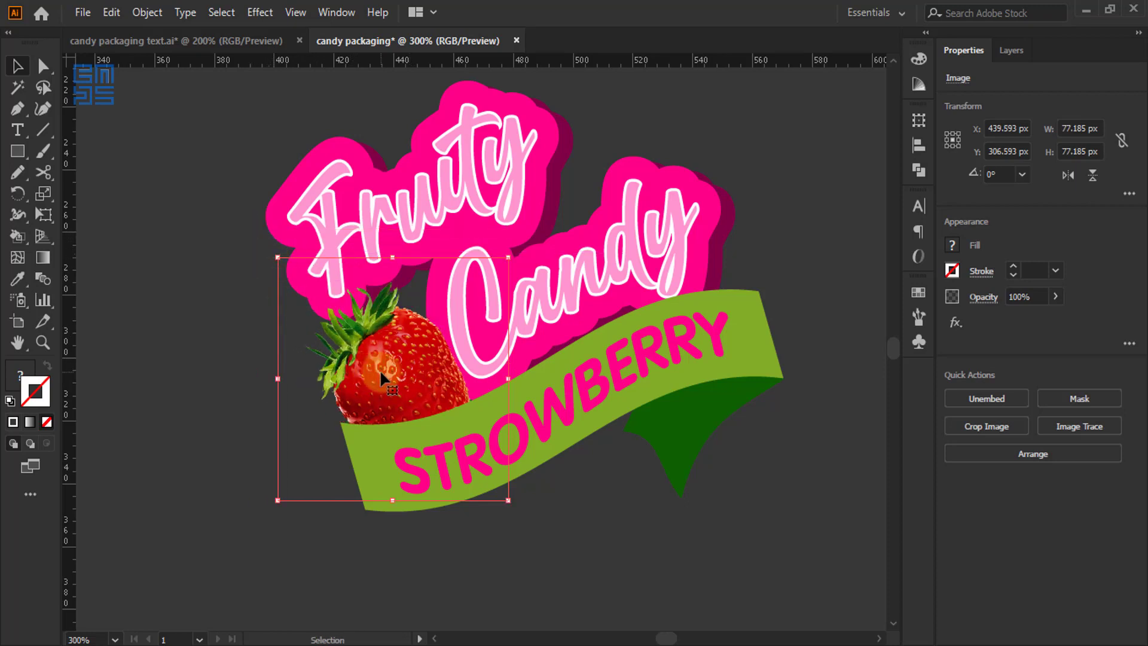
left_click_drag(381, 373, 386, 366)
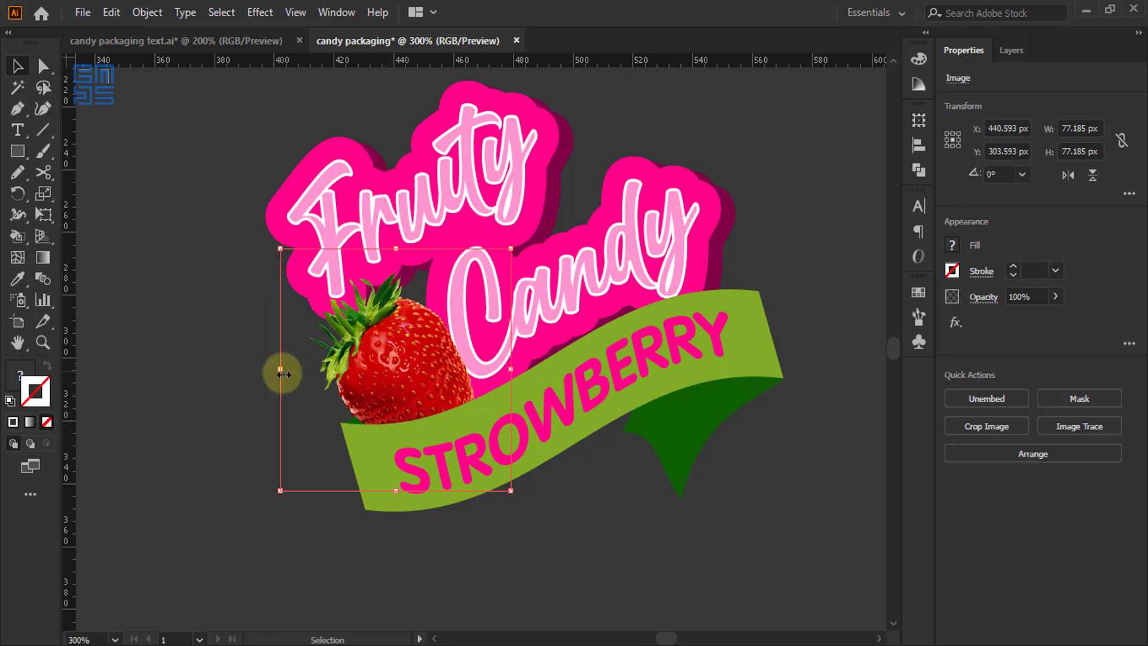
Duplicate the strawberry and place the copy above the Candy lettering, to the right of Fruity
key("ctrl+minus")
key("ctrl+minus")
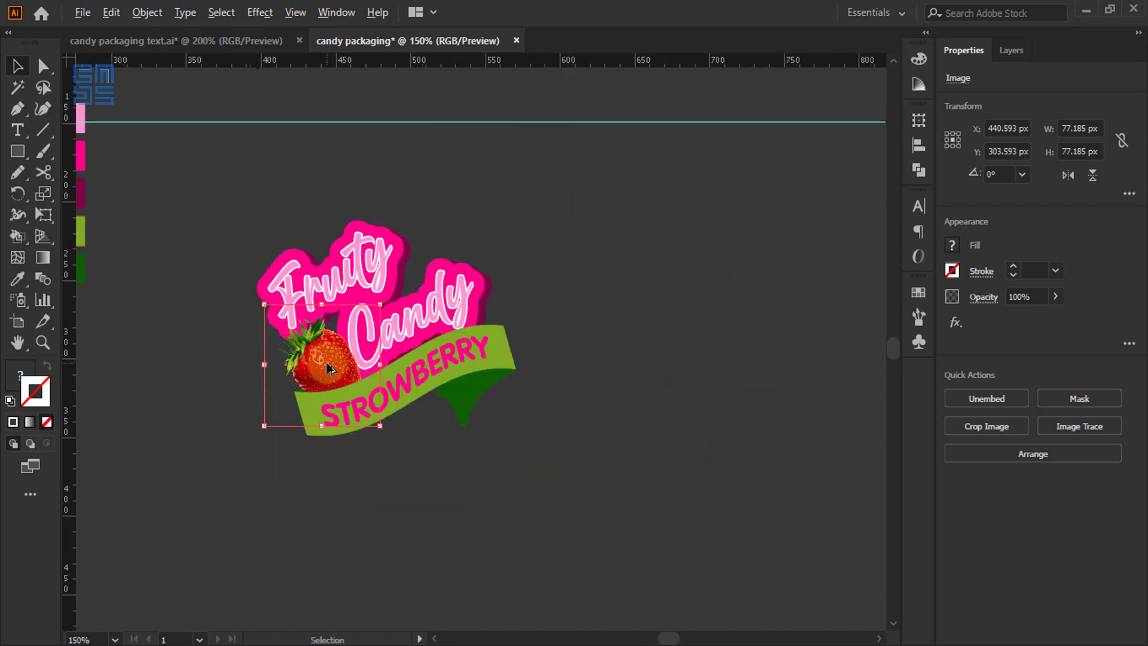
left_click_drag(326, 363, 431, 242)
key("ctrl+plus")
key("ctrl+plus")
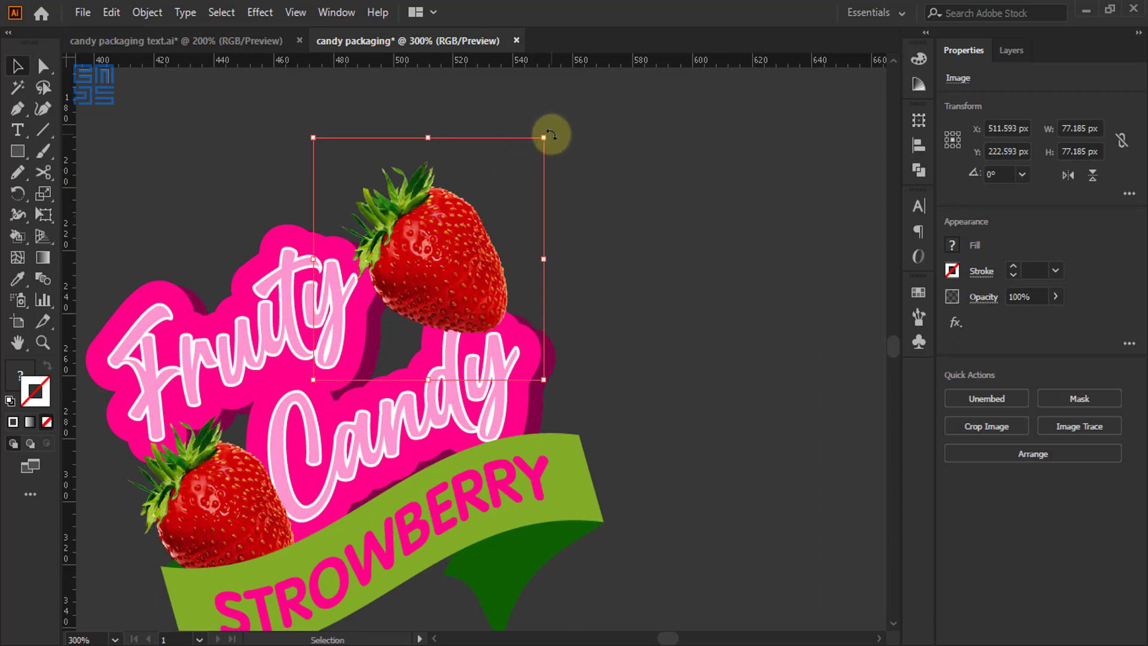
Rotate the strawberry copy upright to about 313°, enlarge it to about 92 × 92 px, and fit it between Fruity and Candy
left_click_drag(552, 135, 535, 224)
left_click_drag(445, 276, 417, 304)
left_click_drag(525, 255, 532, 302)
Send the upright strawberry behind the lettering and enlarge it to about 96 × 96 px
right_click(395, 302)
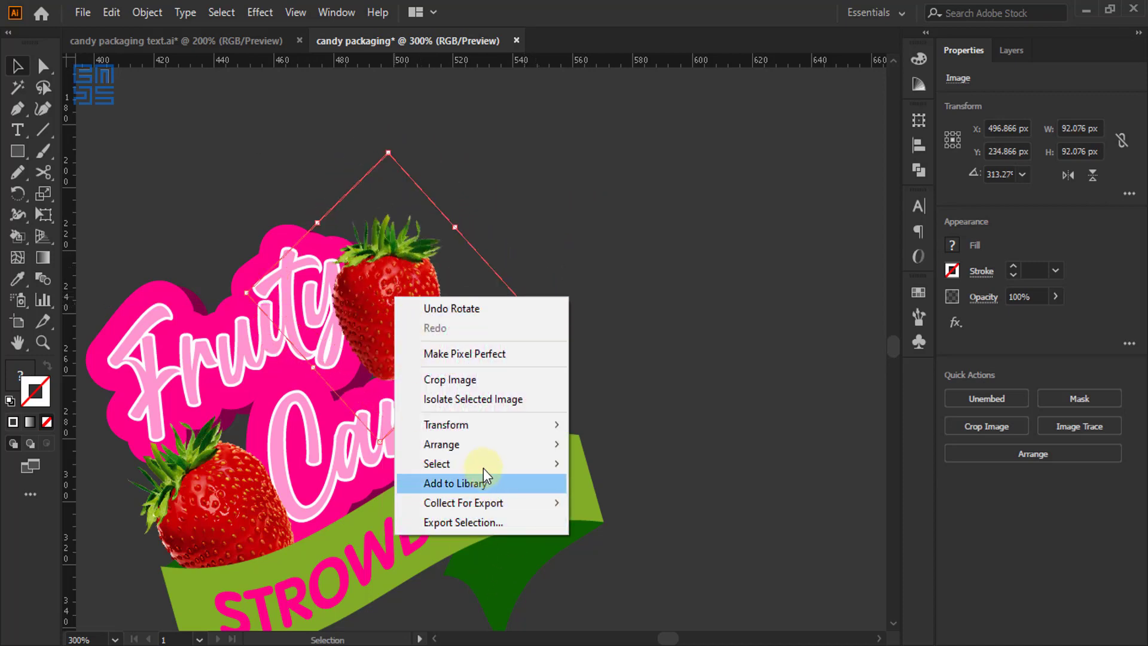
mouse_move(506, 449)
left_click(629, 503)
left_click(648, 321)
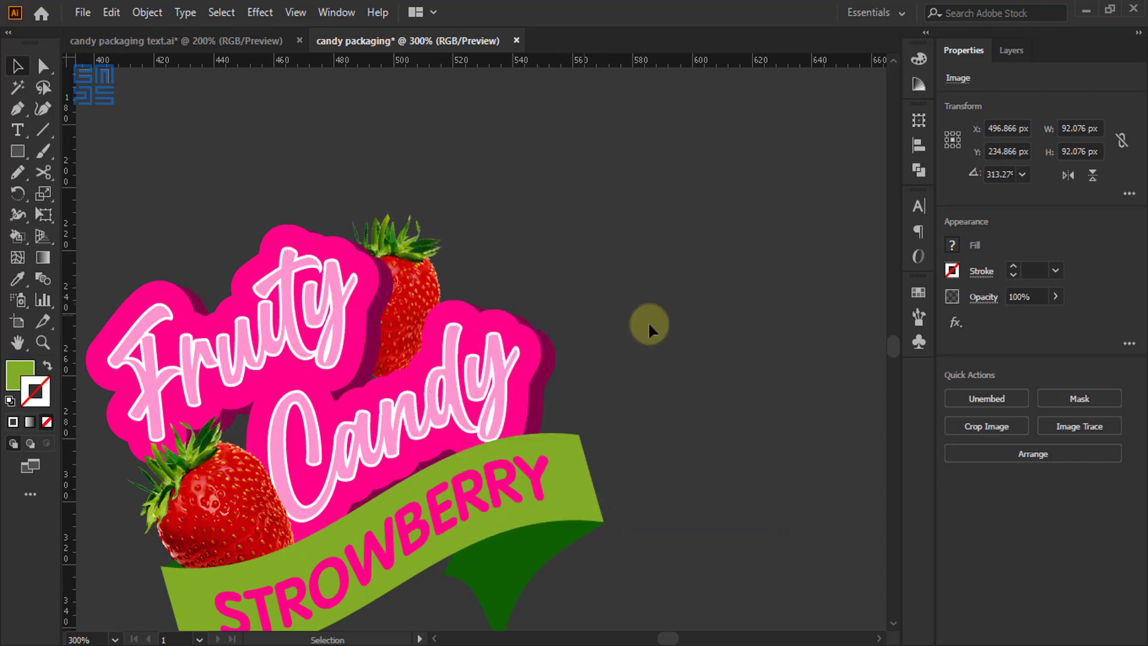
left_click(383, 245)
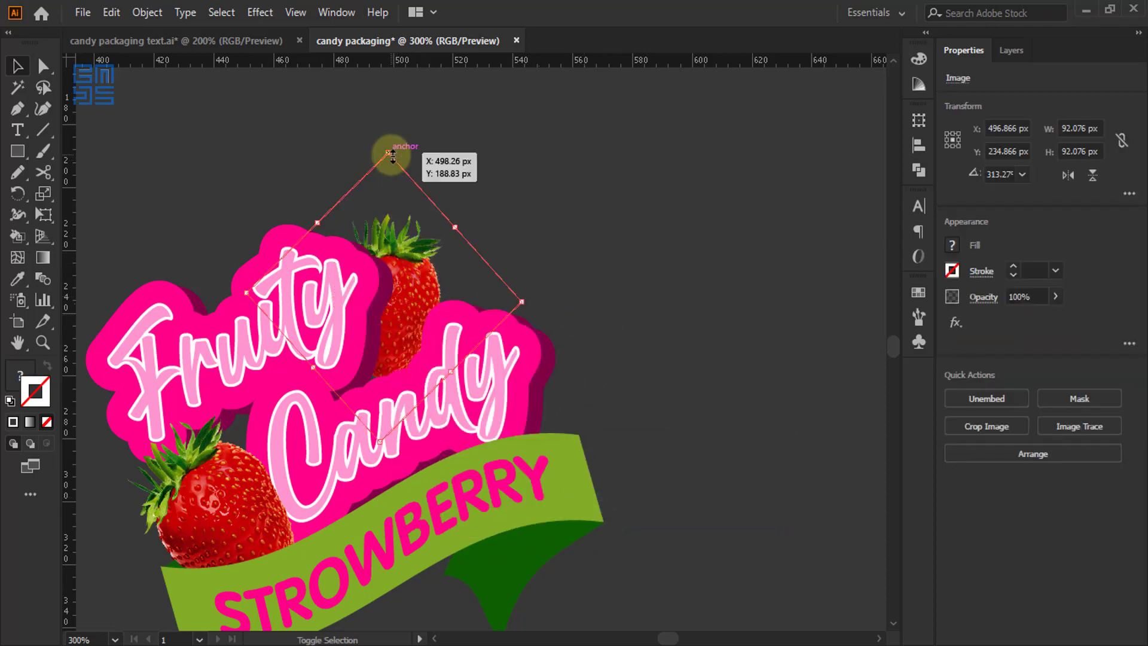
left_click_drag(388, 153, 392, 132)
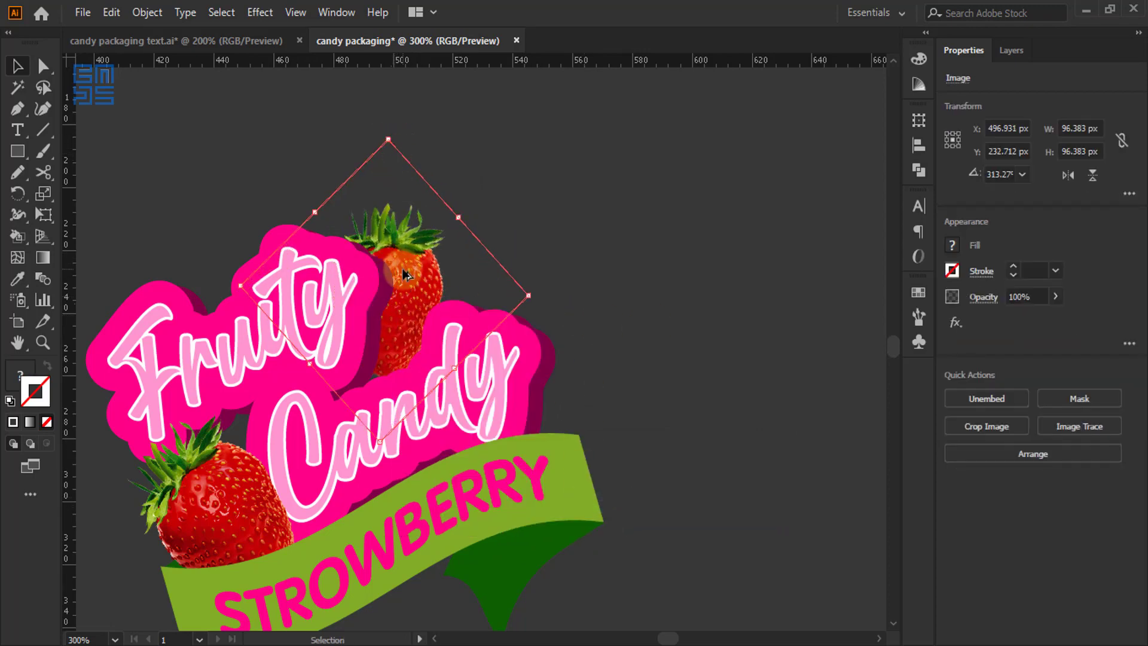
Duplicate the upright strawberry diagonally down behind Candy and enlarge the copy to about 114 × 114 px
left_click_drag(404, 274, 449, 316, "alt")
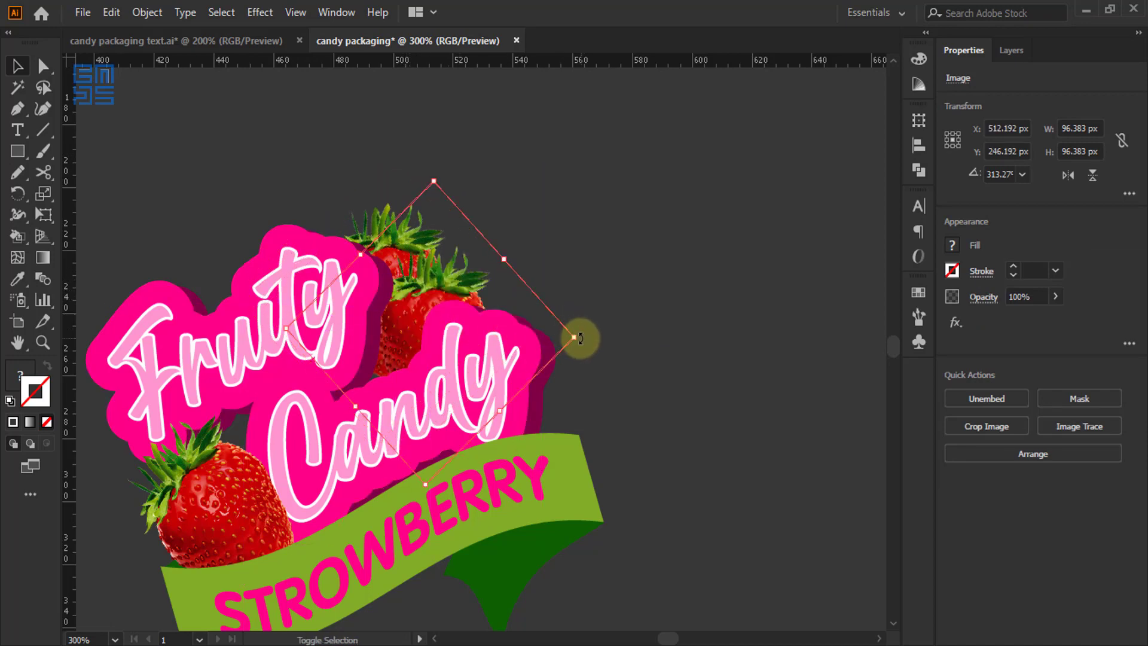
left_click_drag(574, 340, 629, 341)
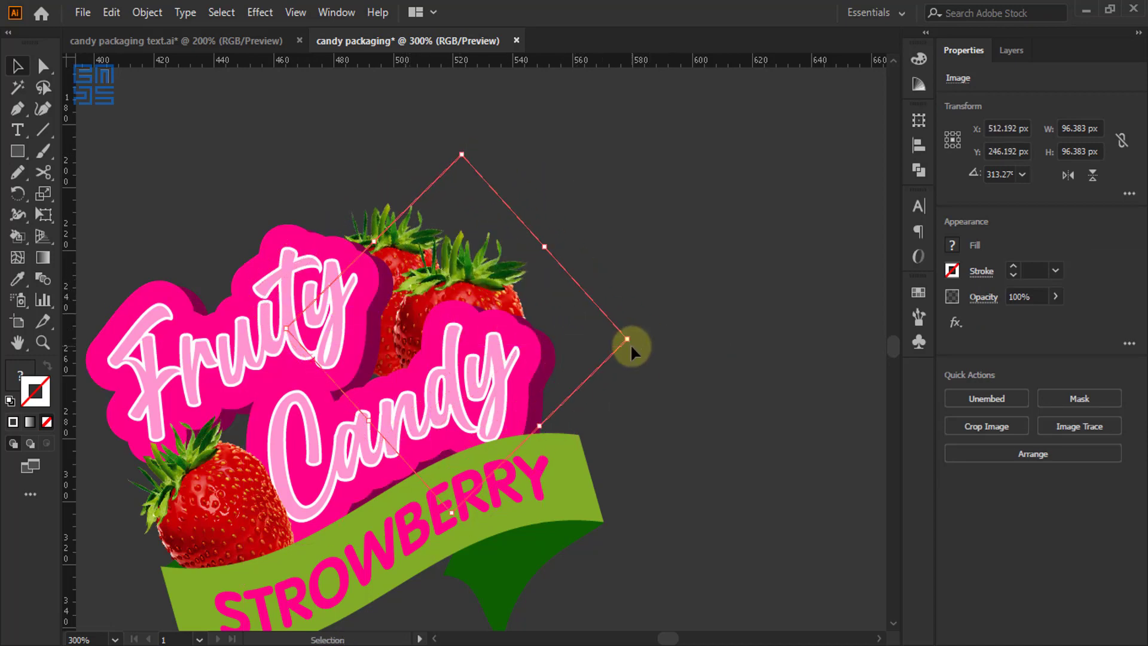
Send the new strawberry copy behind everything and rotate it clockwise so it leans outward above Candy
right_click(497, 296)
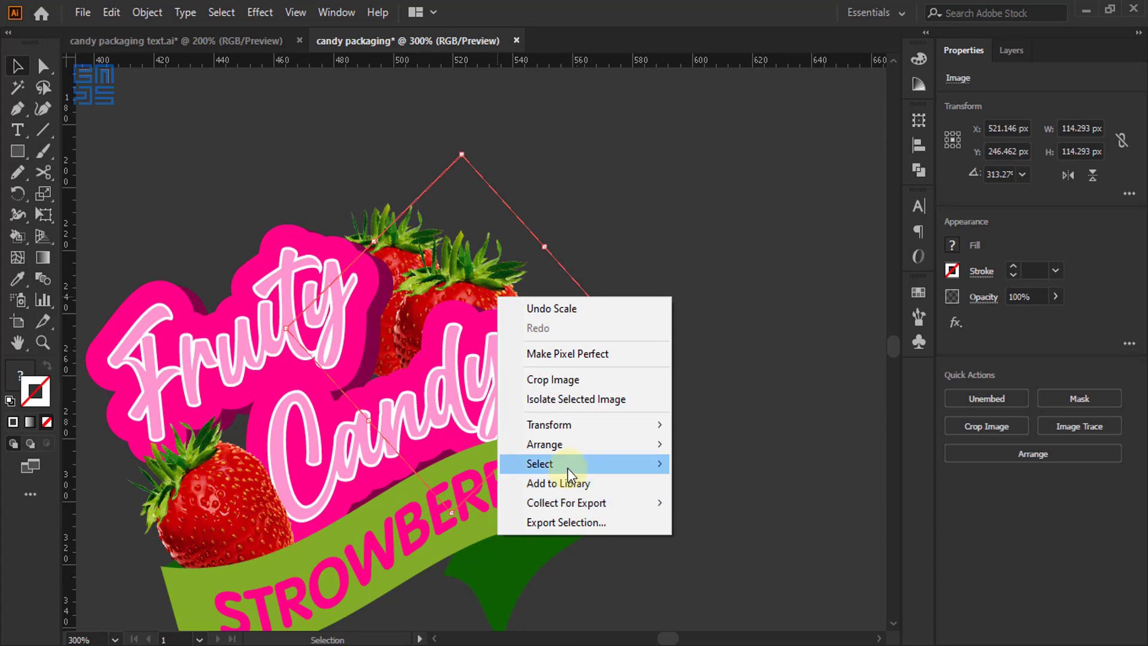
mouse_move(568, 447)
left_click(721, 507)
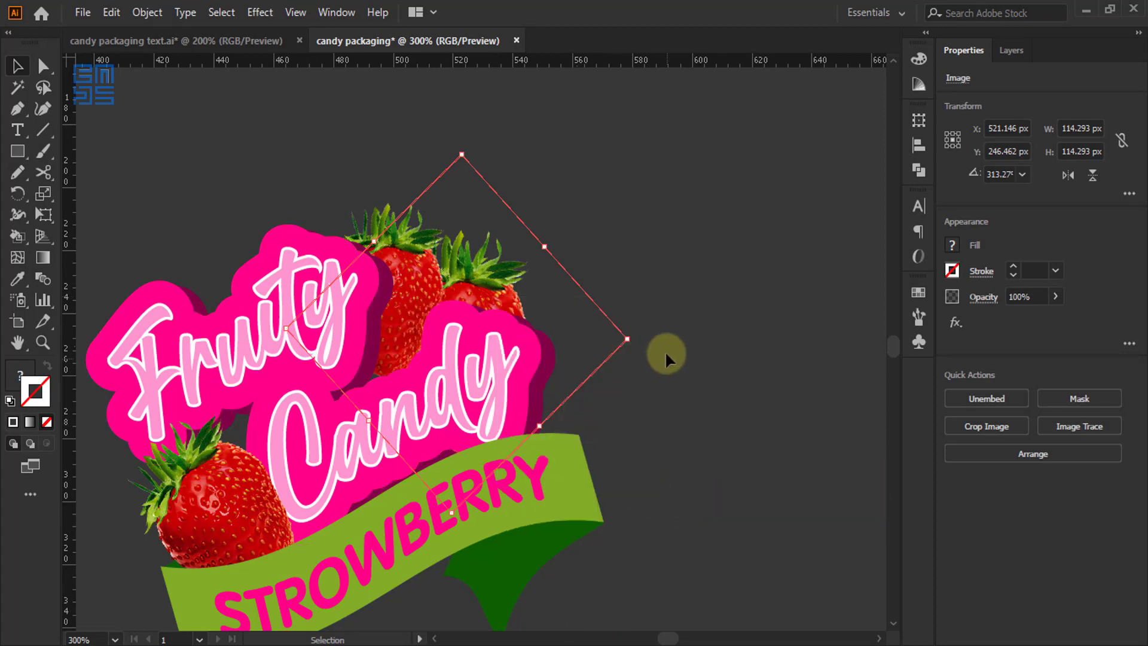
left_click_drag(638, 340, 654, 409)
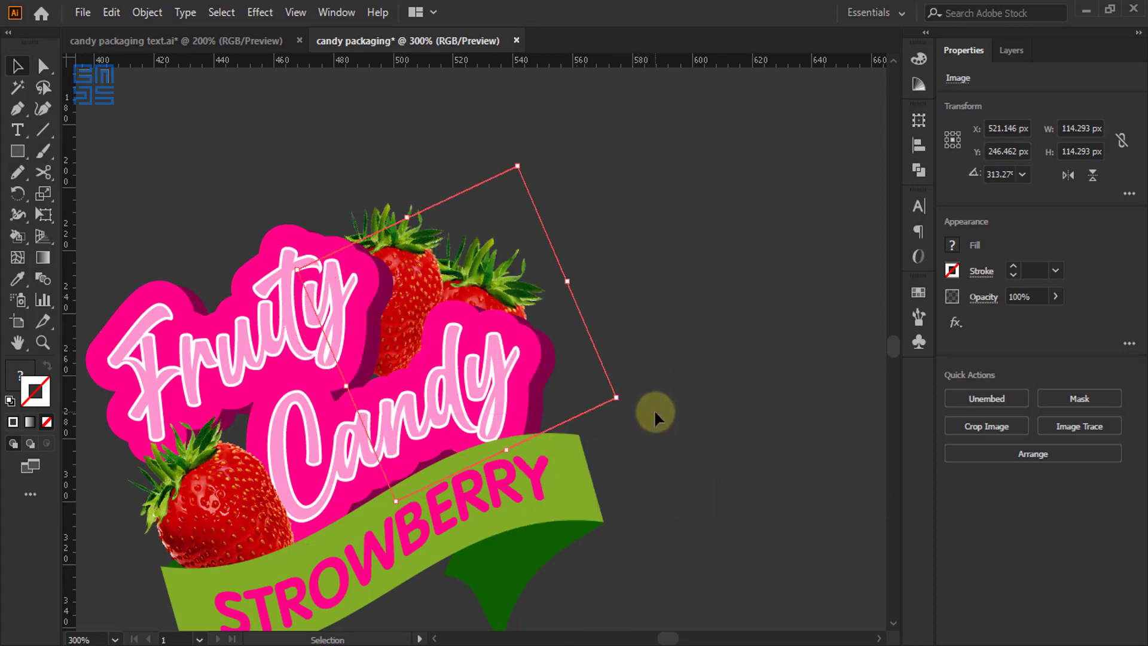
Shift the two upper strawberries together slightly up and toward Fruity, and deselect them
left_click(419, 288, "shift")
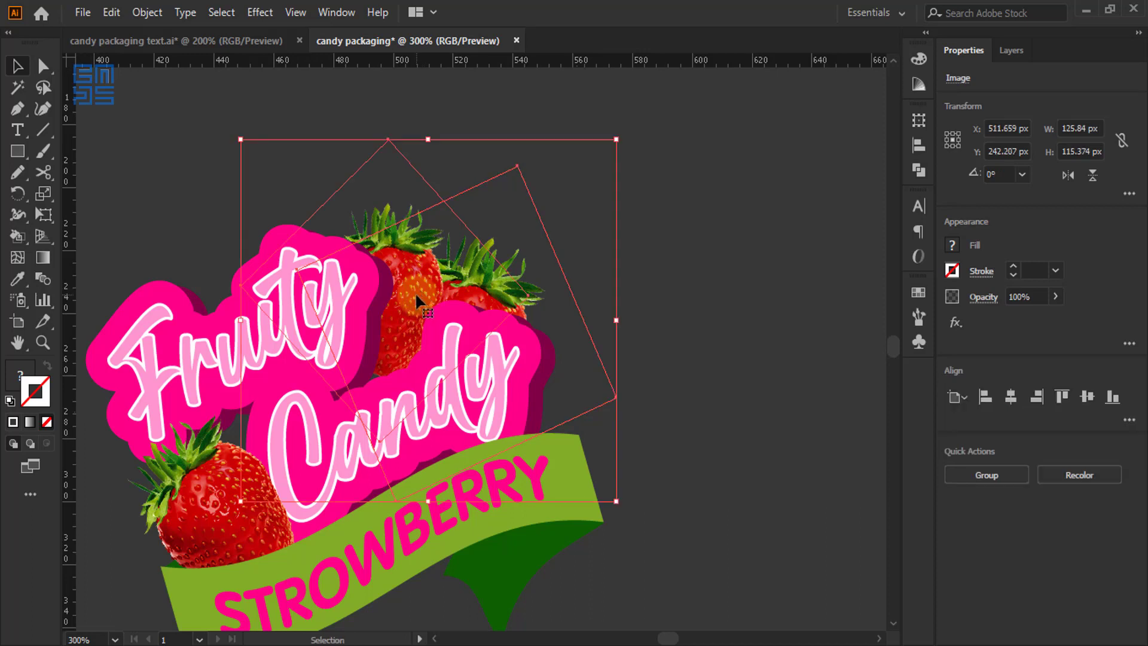
mouse_move(415, 292)
left_mouse_down()
mouse_move(404, 299)
mouse_move(397, 281)
mouse_move(407, 282)
left_mouse_up()
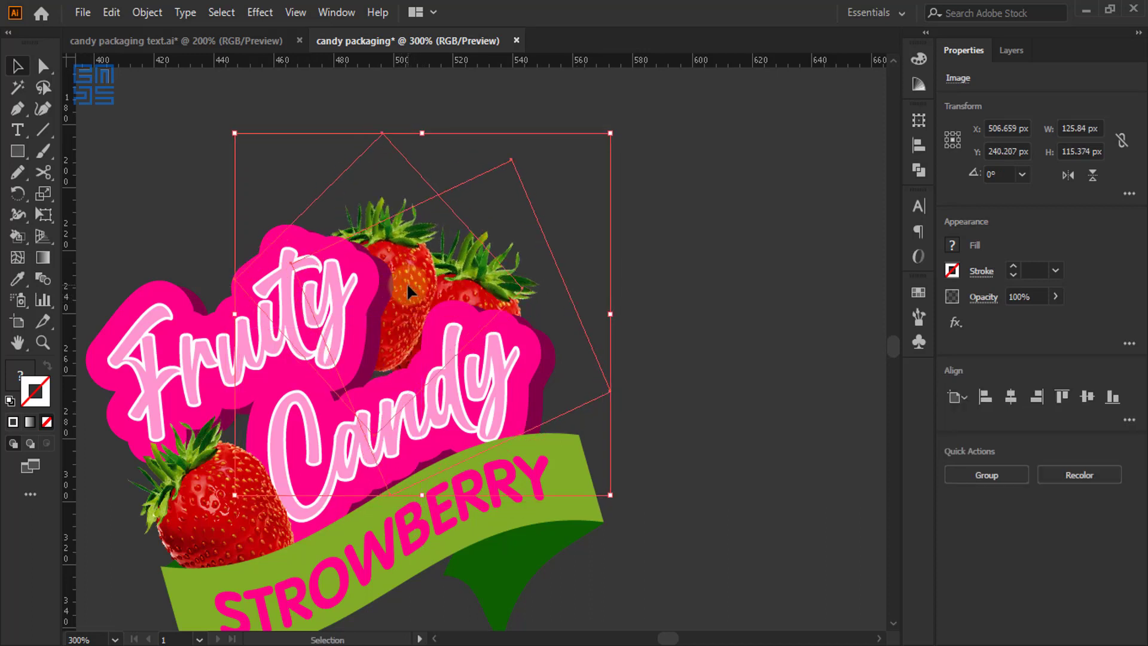
left_click(640, 267)
scroll(590, 281, "down", 2)
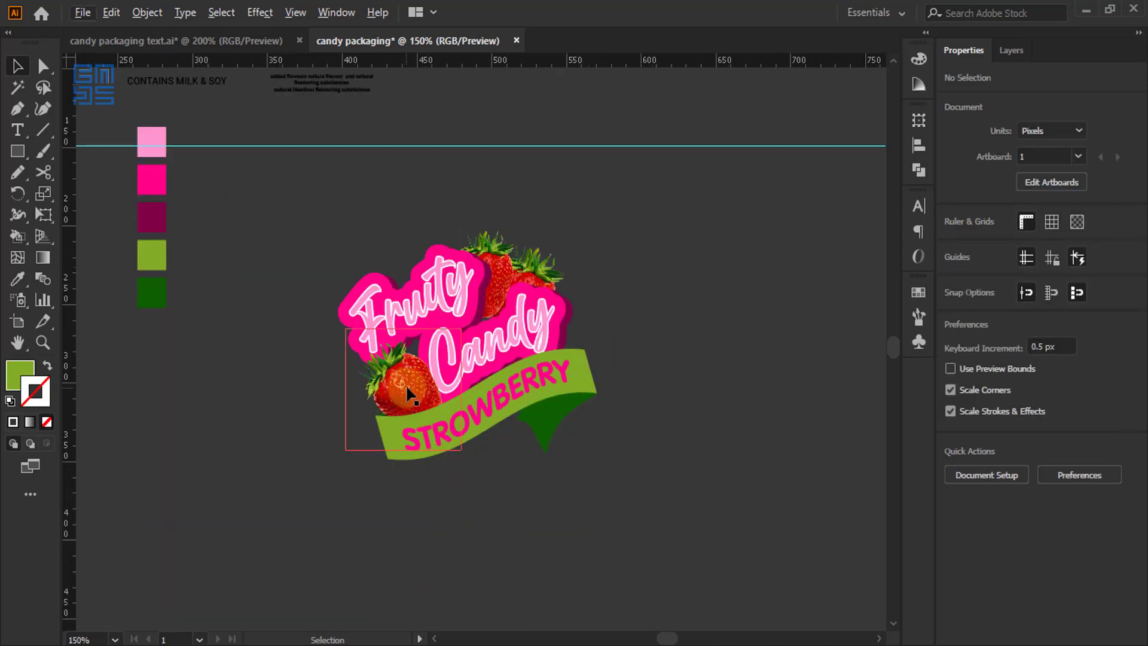
scroll(464, 286, "up", 1)
left_click(310, 255)
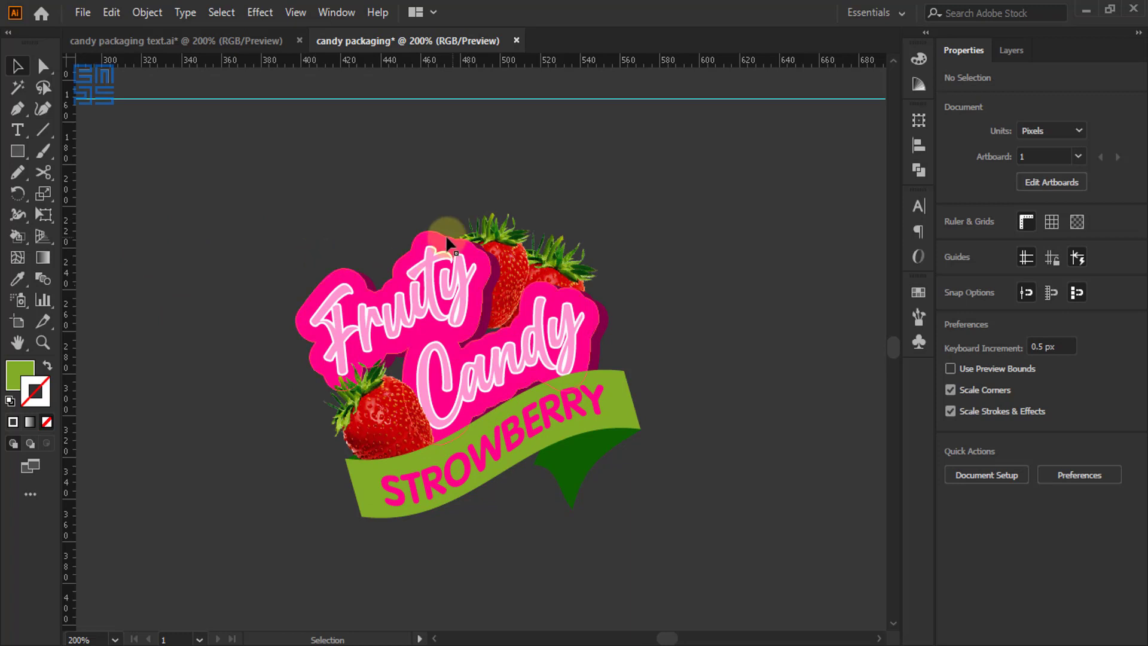
left_click(403, 241)
left_click_drag(349, 333, 211, 278)
key("ctrl+z")
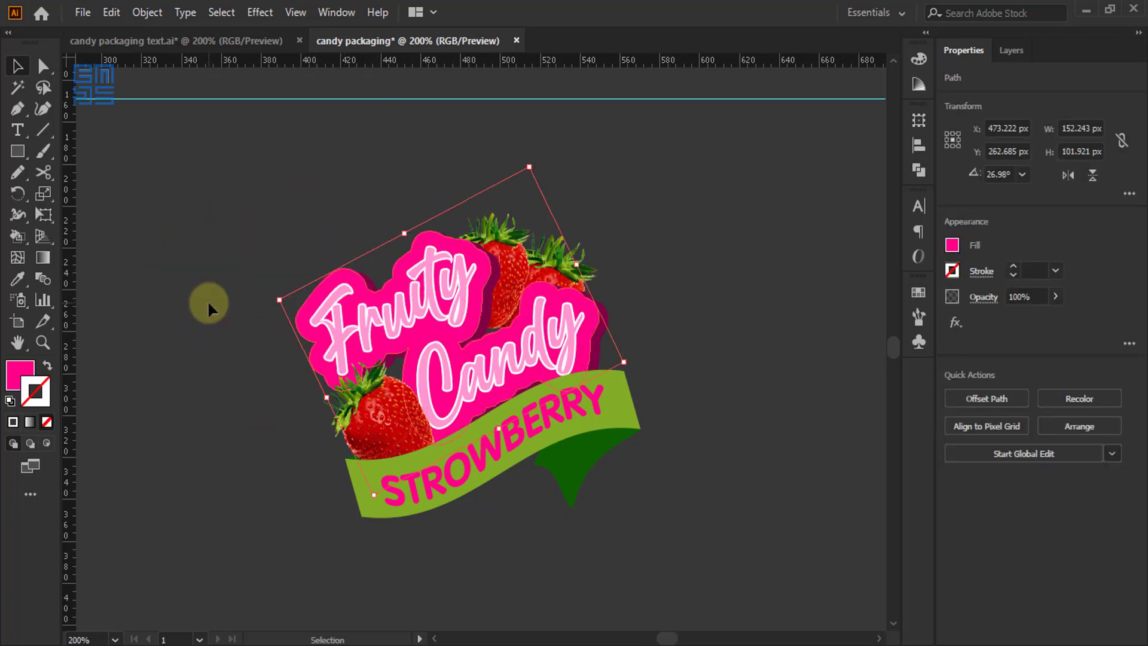
left_click(195, 431)
Copy the hex fill code of the dark maroon palette square without changing its color
scroll(394, 399, "down", 1)
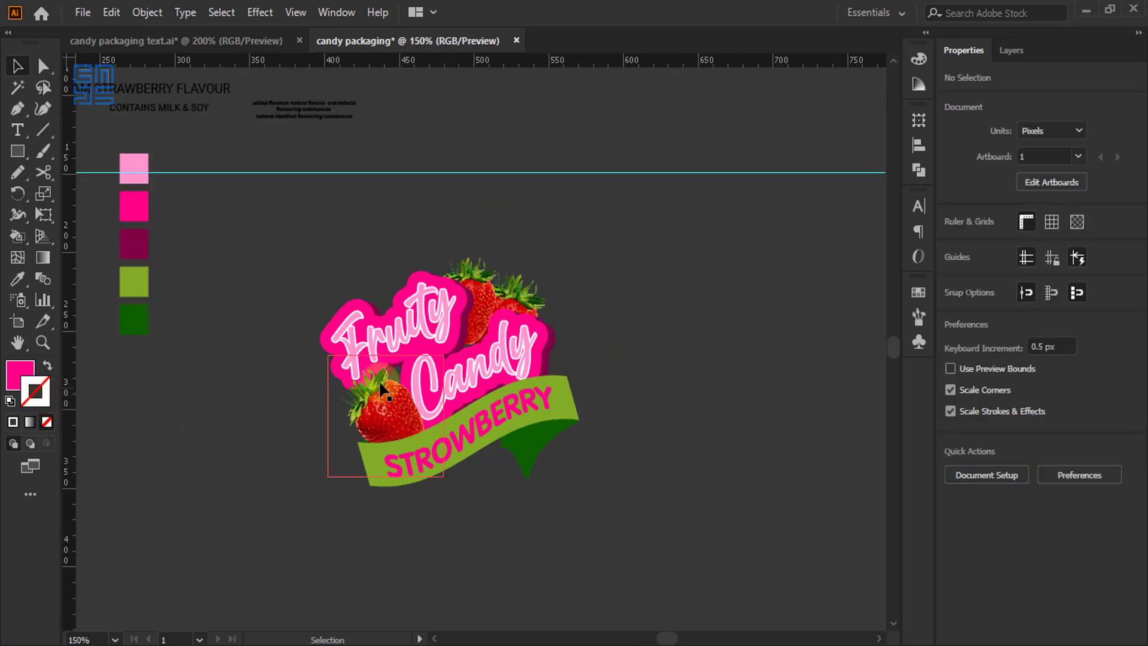
left_click(136, 247)
left_click(21, 373)
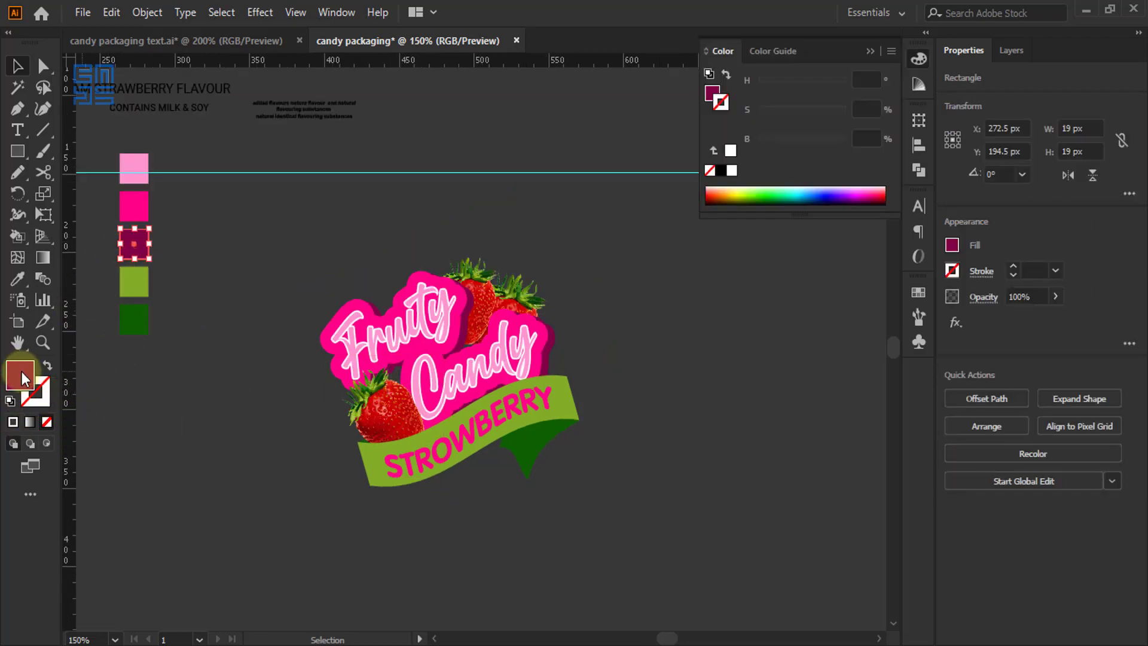
left_click(22, 373)
double_click(940, 452)
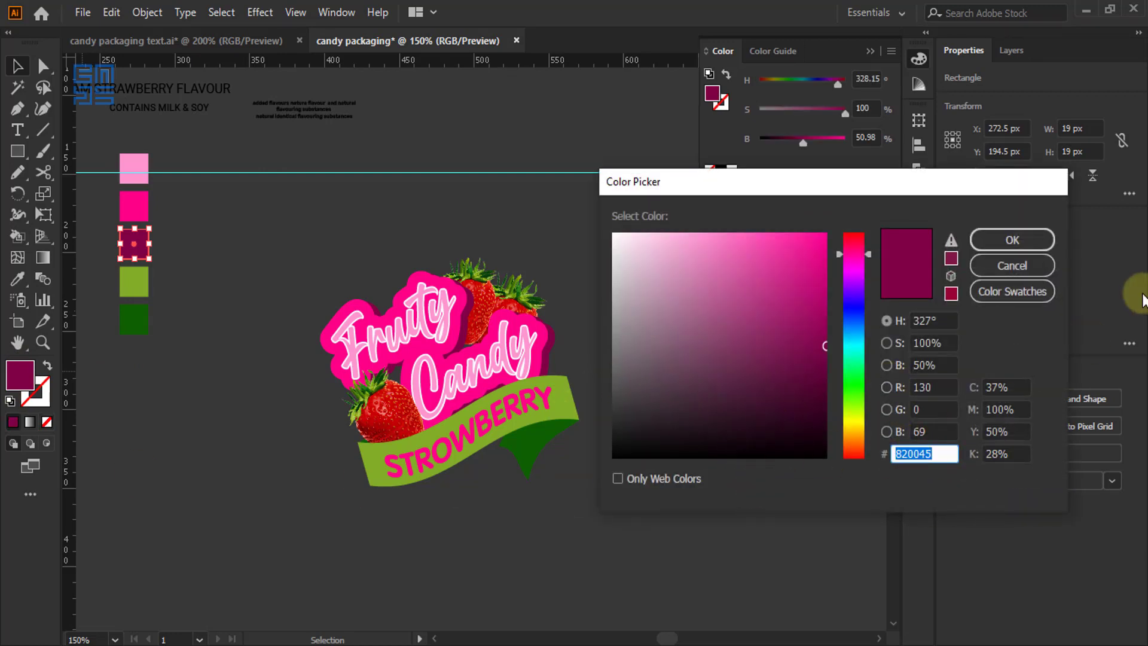
left_click(1012, 265)
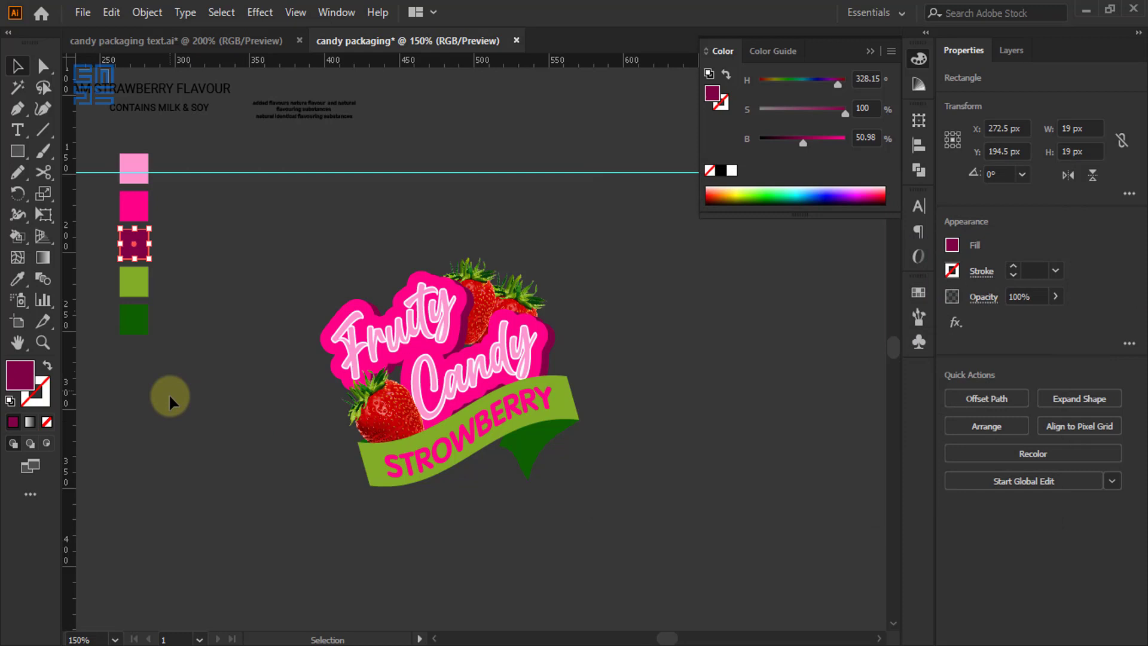
left_click(115, 418)
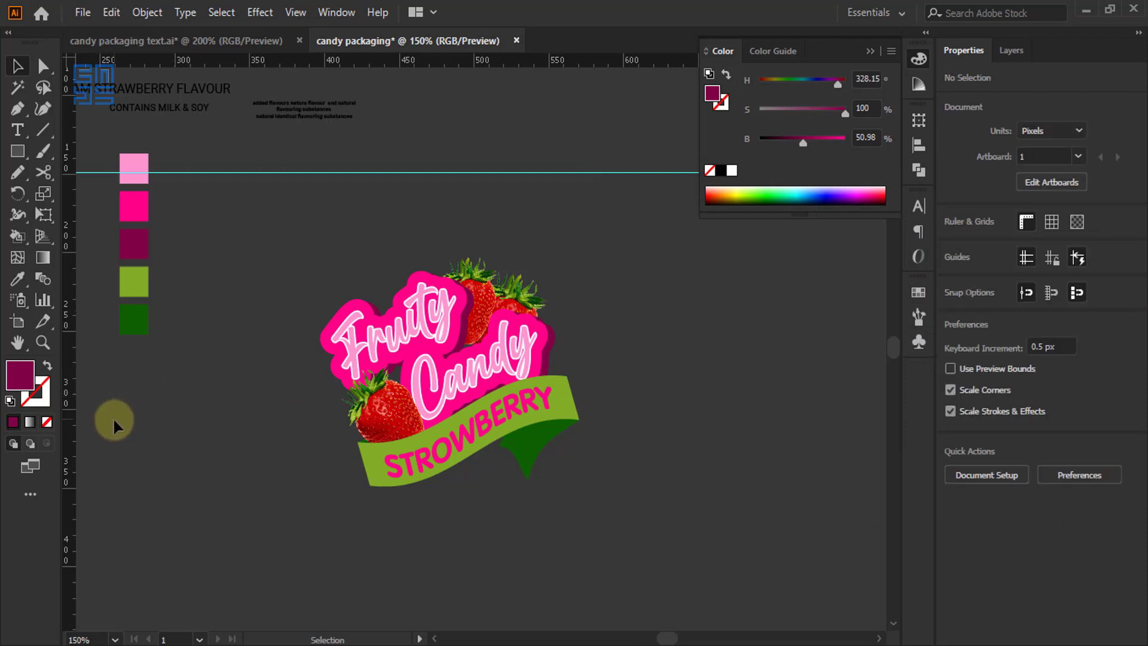
Give the pink backing shape of the Fruity Candy lettering a maroon stroke using the copied hex code 820045
left_click(447, 297)
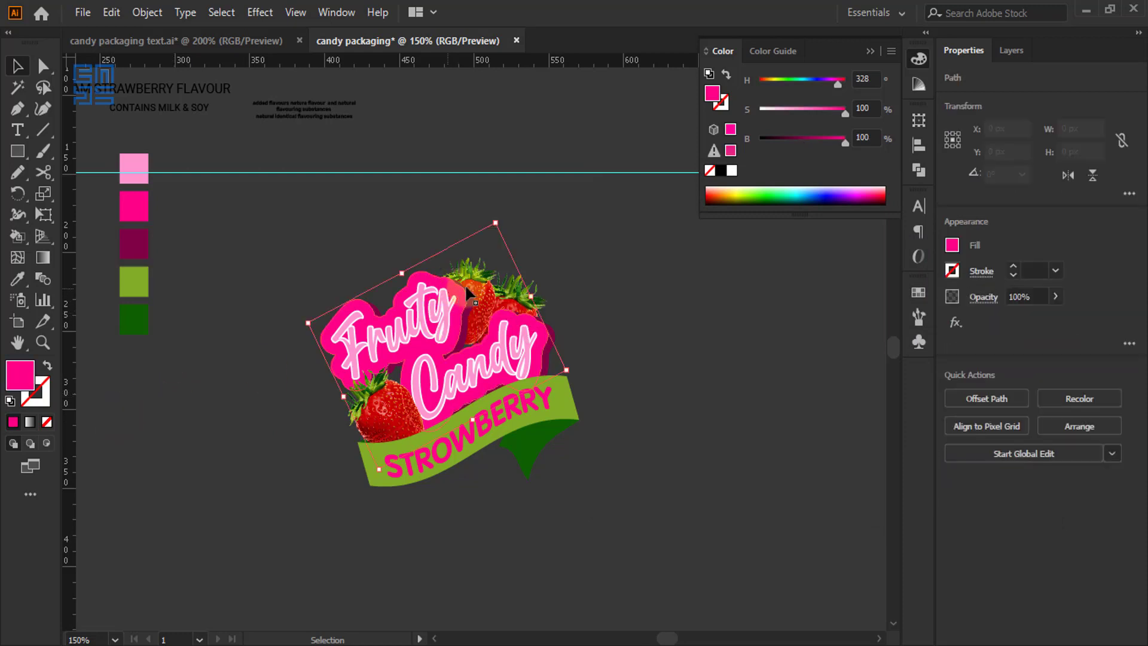
left_click(41, 403)
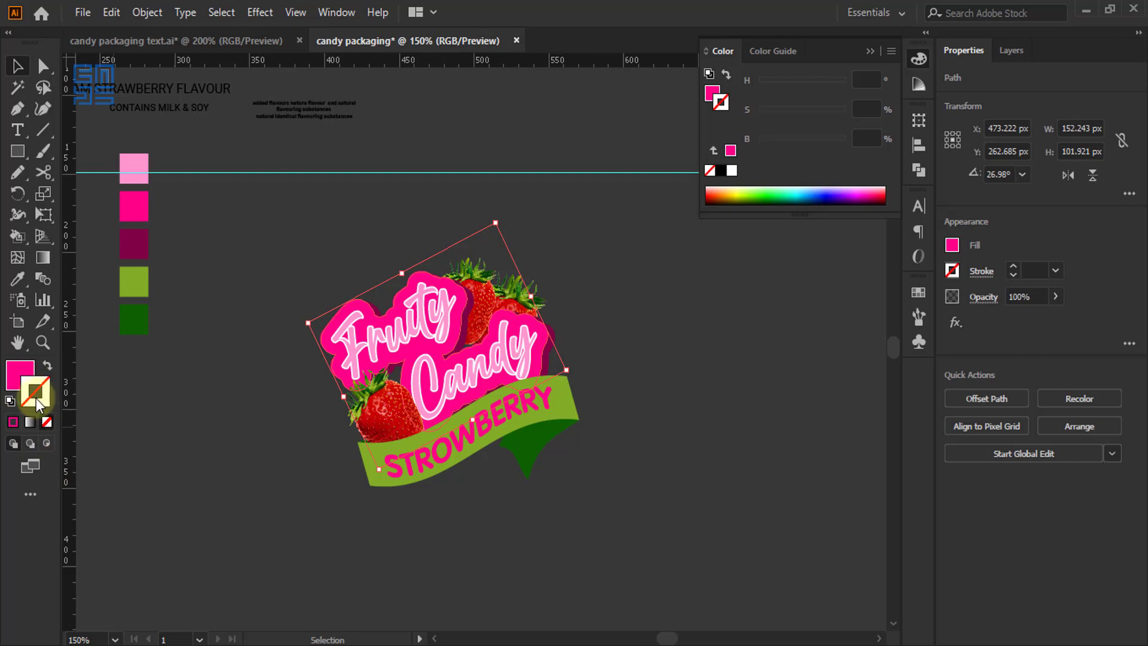
double_click(36, 398)
left_click(909, 455)
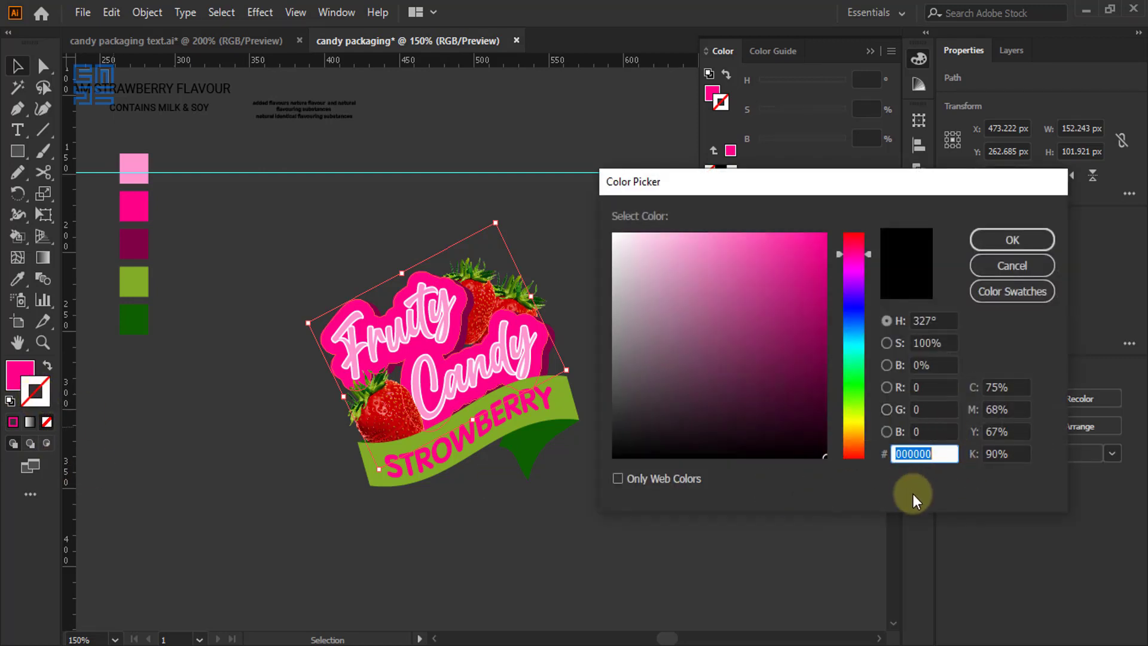
left_click(1034, 238)
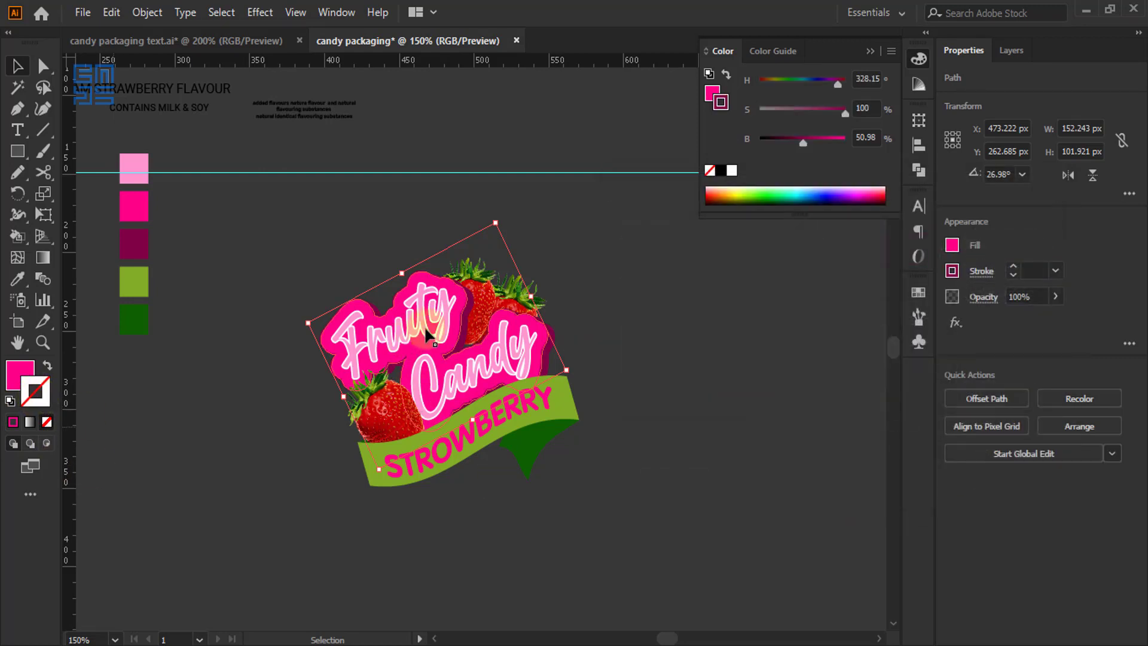
Try a 3 pt stroke weight on the pink backing shape
scroll(448, 321, "up", 2, "alt")
scroll(348, 185, "up", 4, "alt")
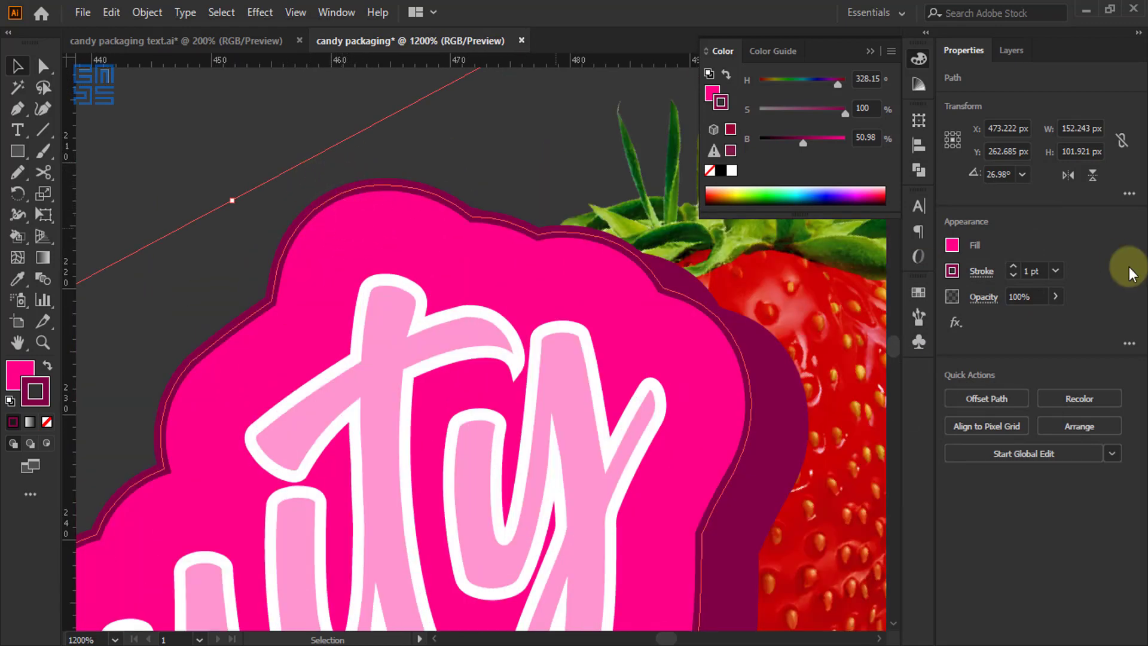
left_click(1056, 271)
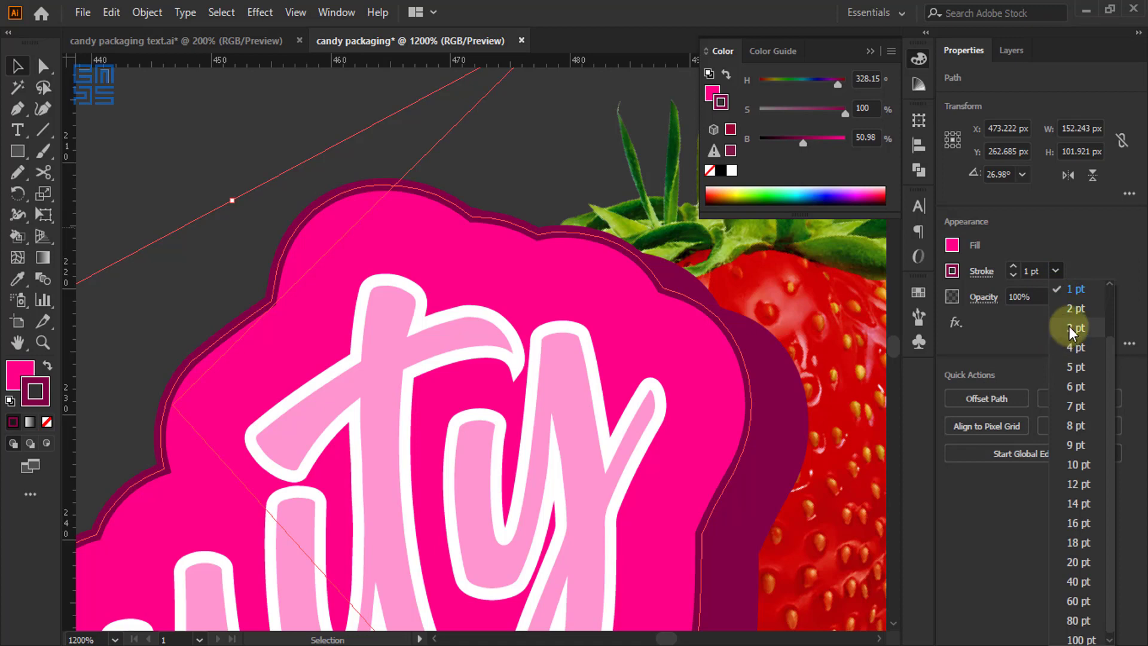
left_click(1069, 327)
scroll(416, 297, "down", 5, "alt")
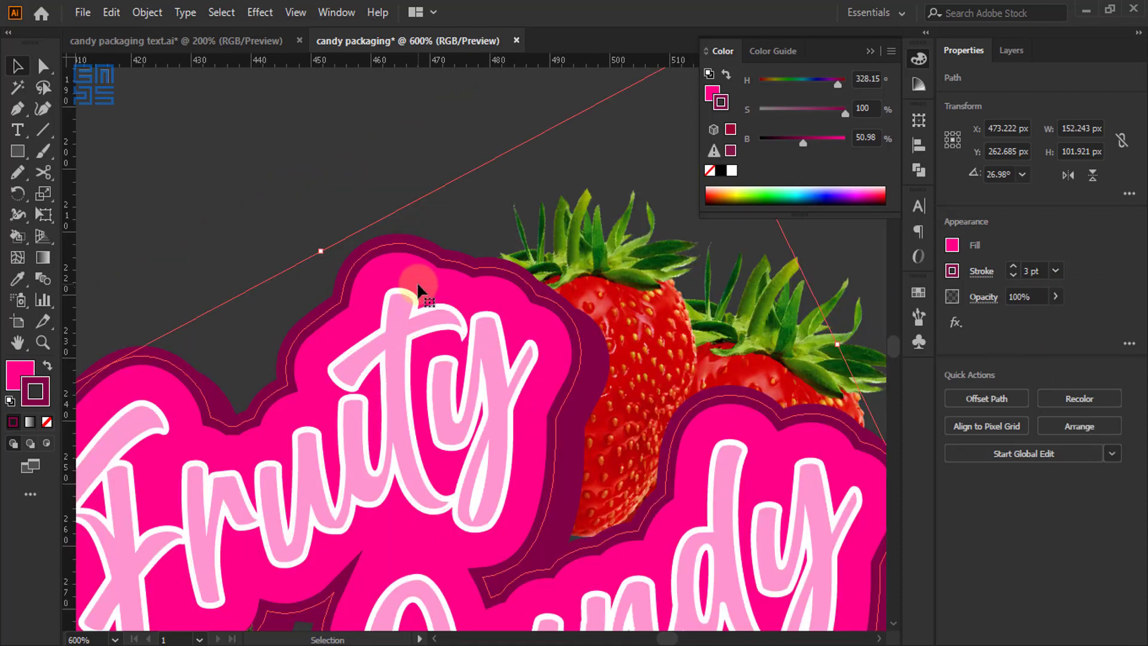
scroll(419, 293, "up", 2, "alt")
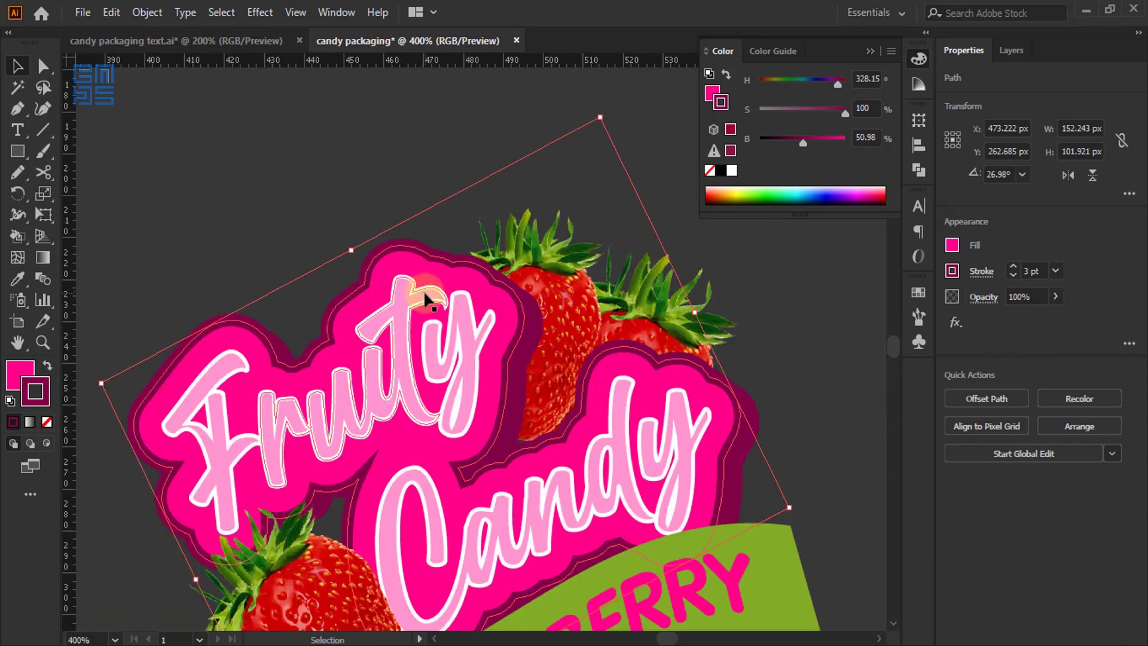
Set the pink backing shape's stroke weight to 2 pt and deselect it
left_click(1054, 272)
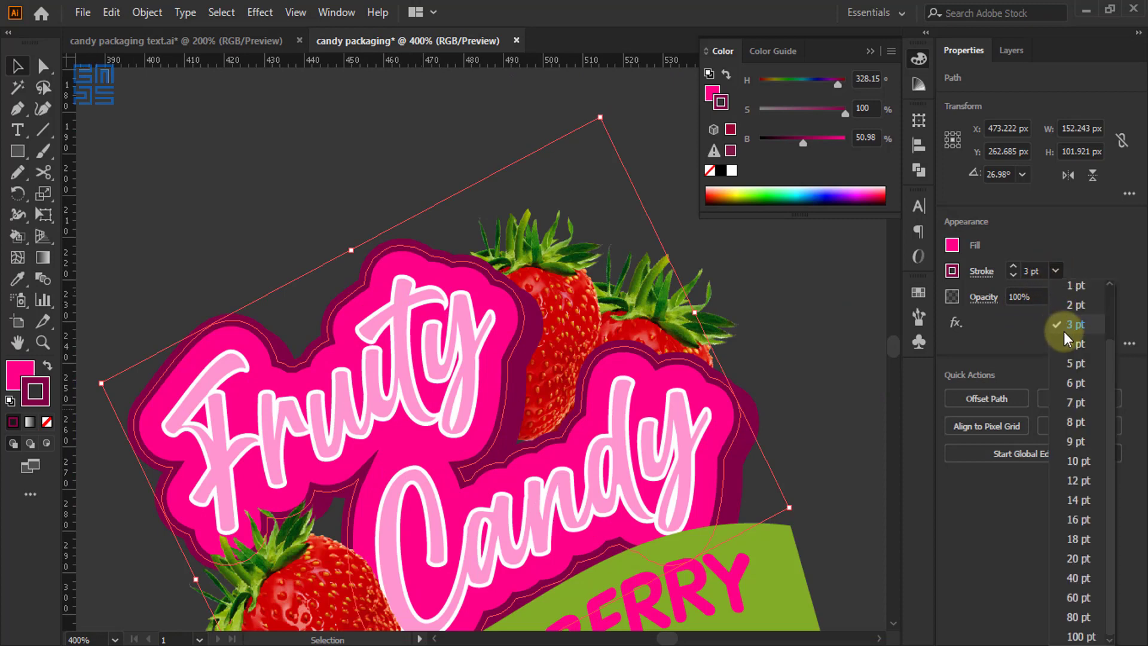
left_click(1068, 297)
left_click(350, 181)
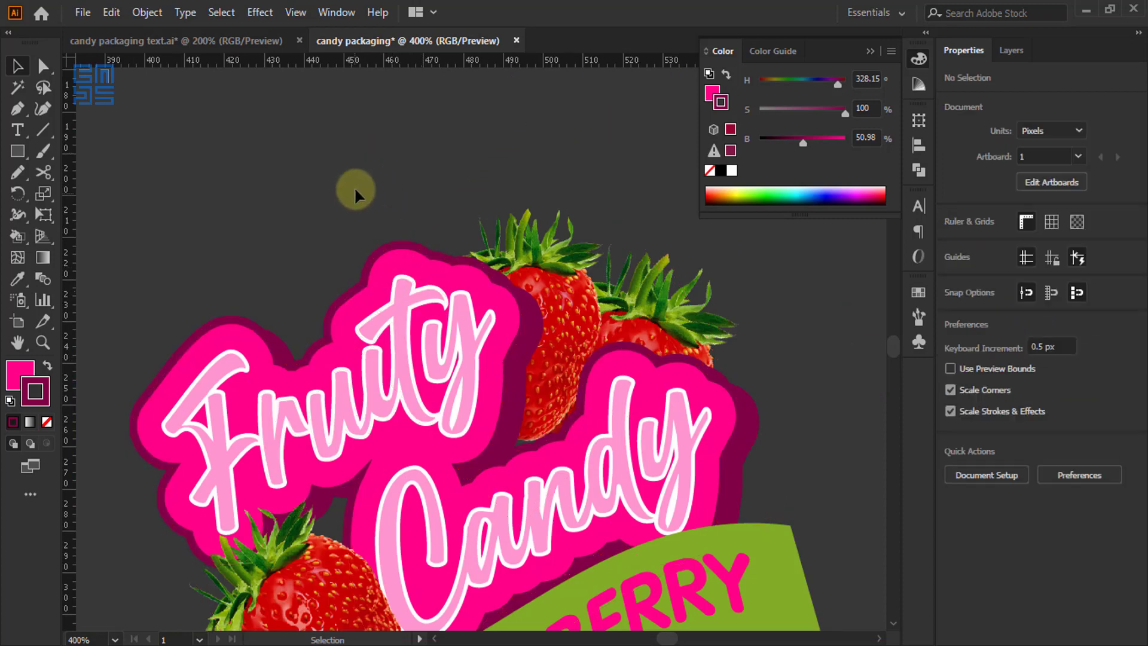
Select the lettering, strawberries and ribbon of the whole logo and group them
scroll(334, 168, "down", 1, "alt")
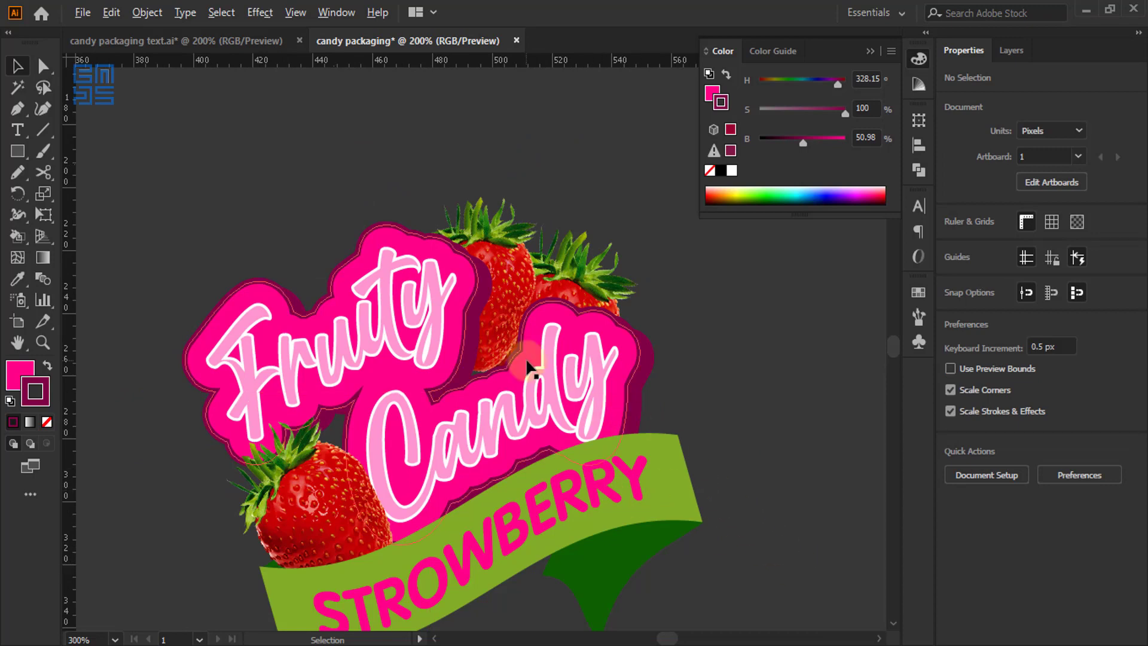
scroll(525, 366, "down", 2, "alt")
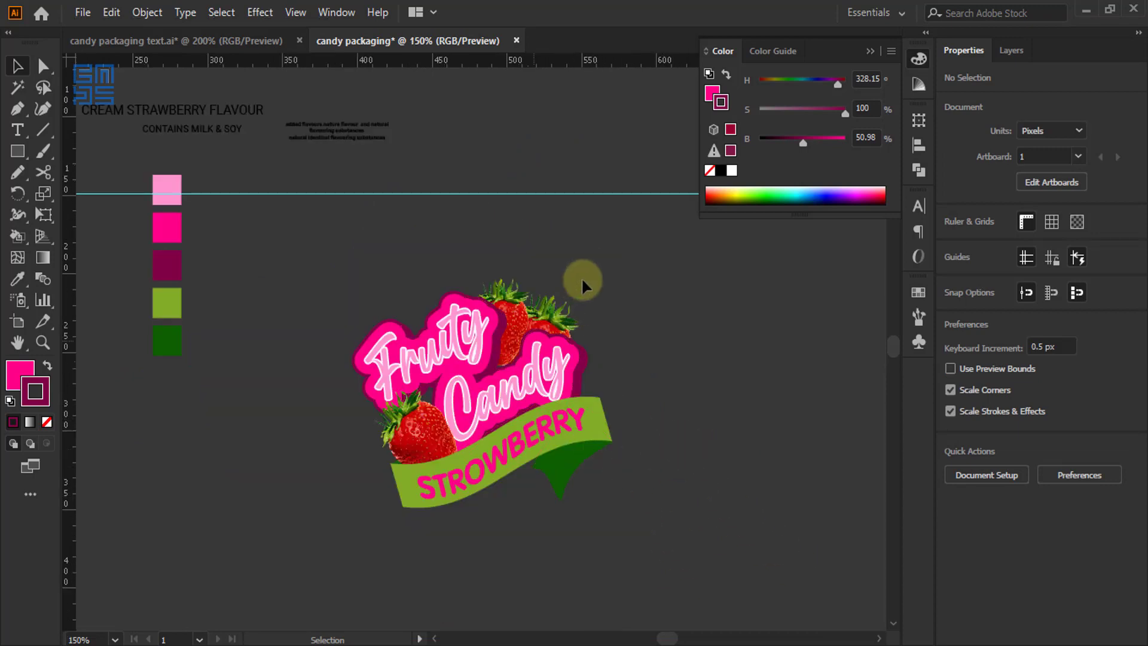
left_click_drag(621, 260, 367, 542)
key("ctrl+g")
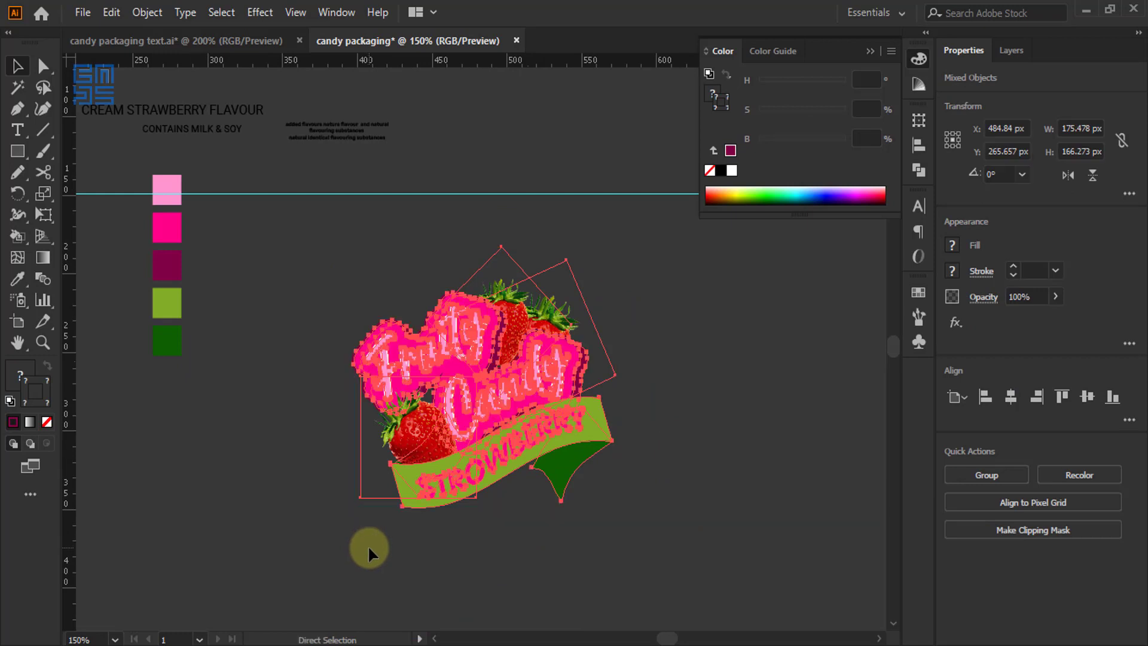
Fill the packaging template's white background rectangle with the light pink sampled from the palette's first swatch
scroll(658, 507, "down", 4, "alt")
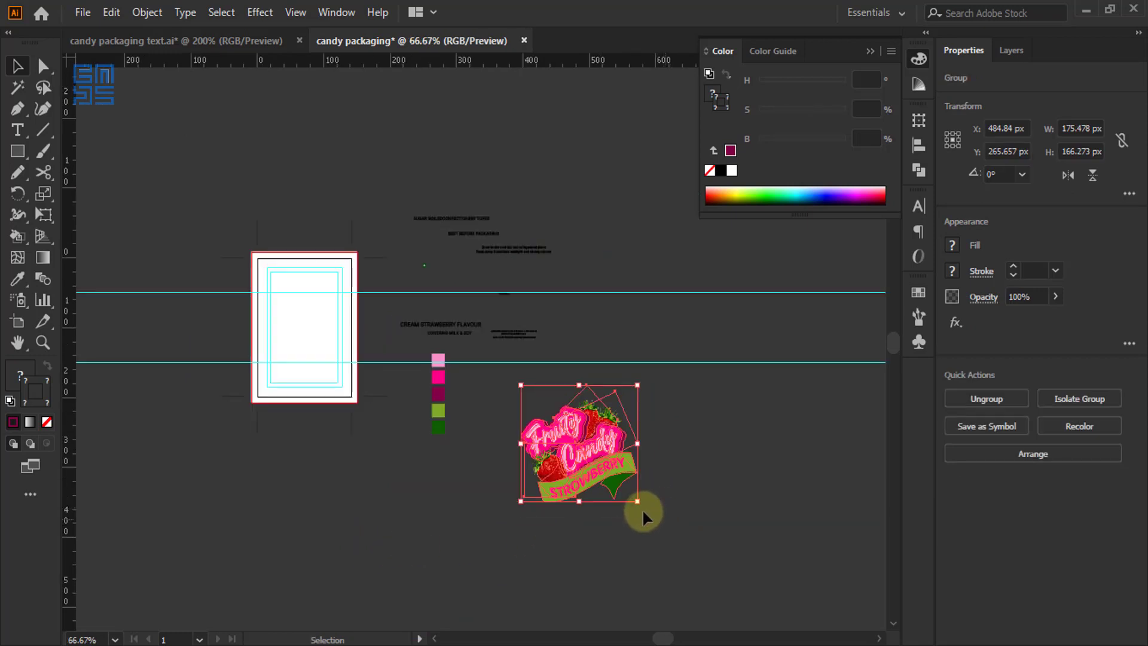
scroll(290, 323, "up", 6, "alt")
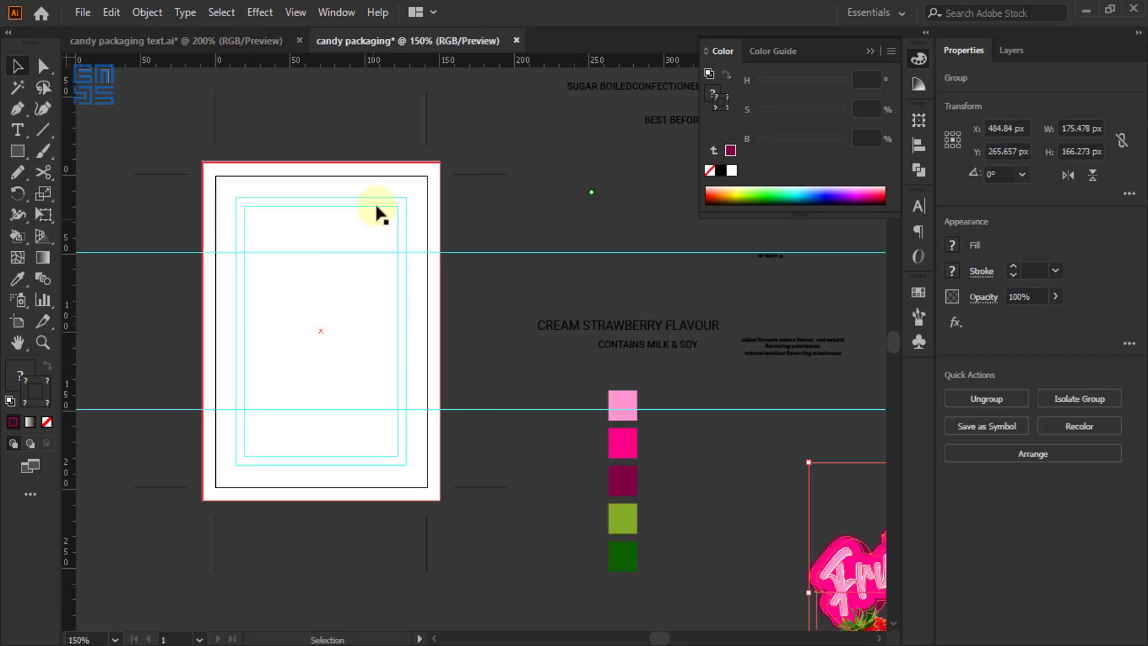
left_click(355, 418)
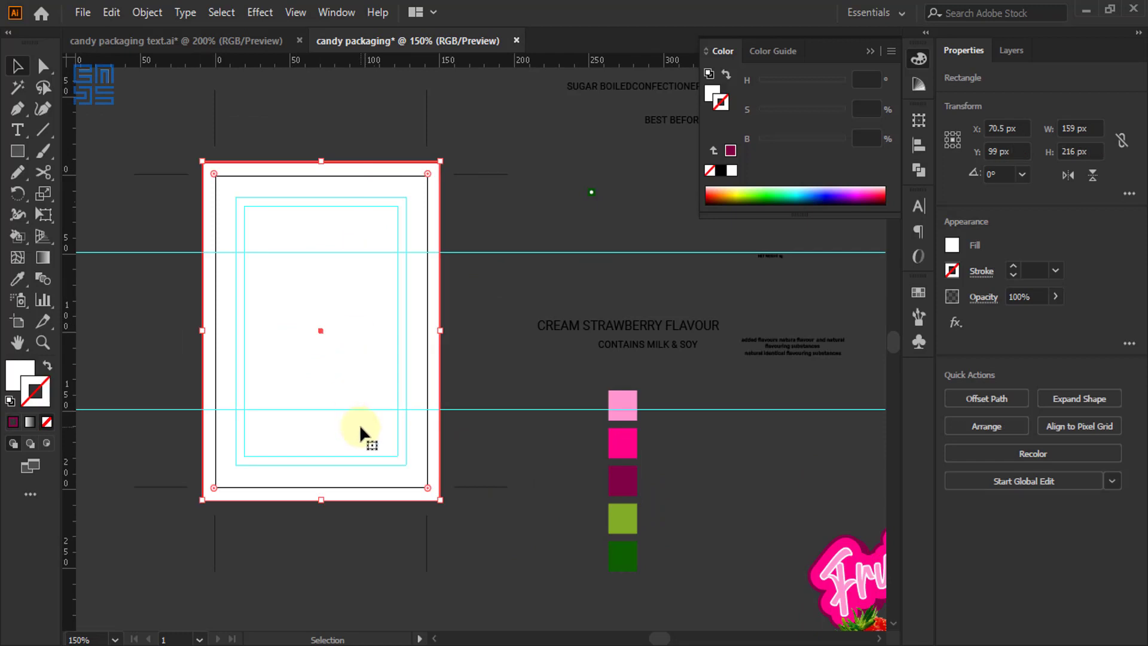
key("i")
left_click(624, 398)
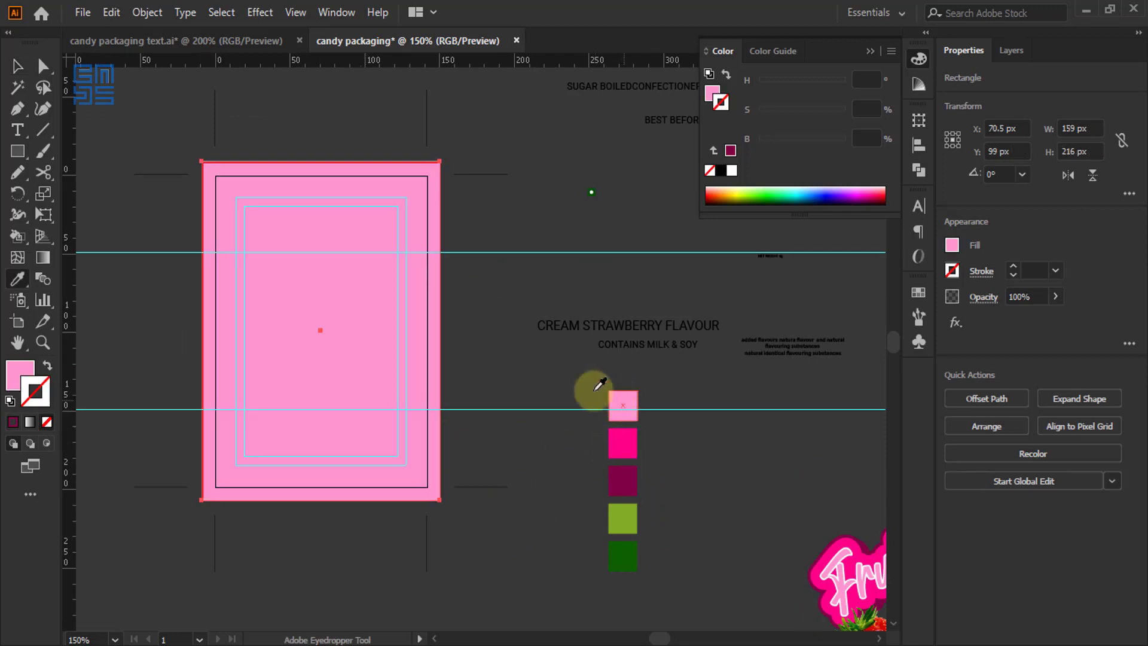
left_click(17, 66)
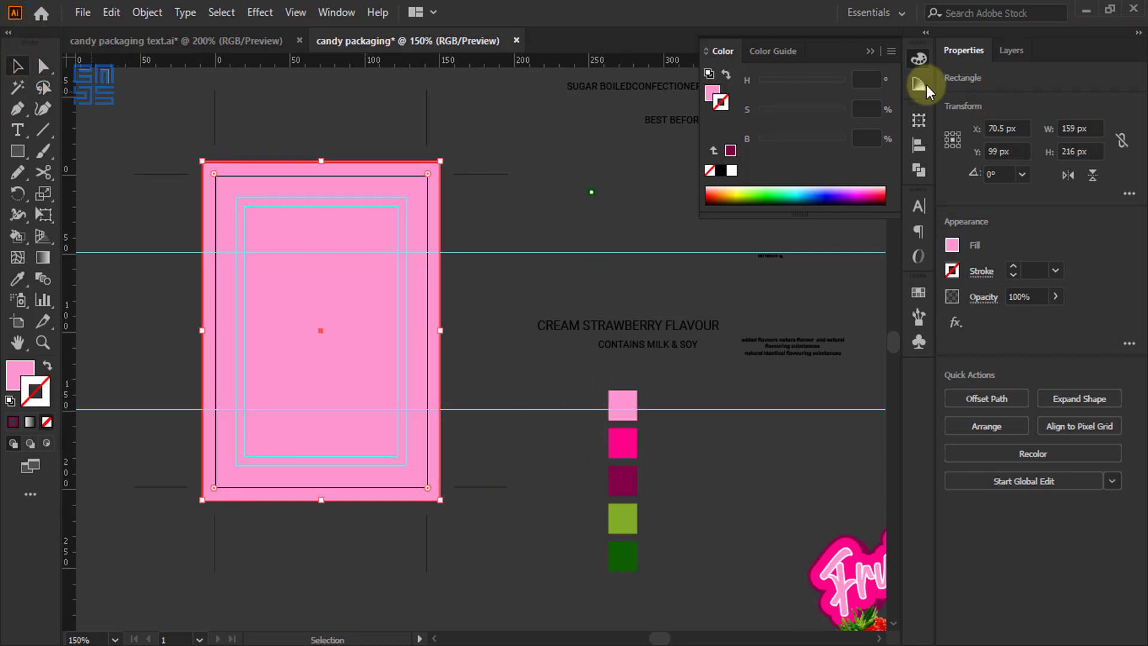
Centre the grouped Fruity Candy logo horizontally and vertically on the pink background rectangle
scroll(431, 248, "down", 1, "alt")
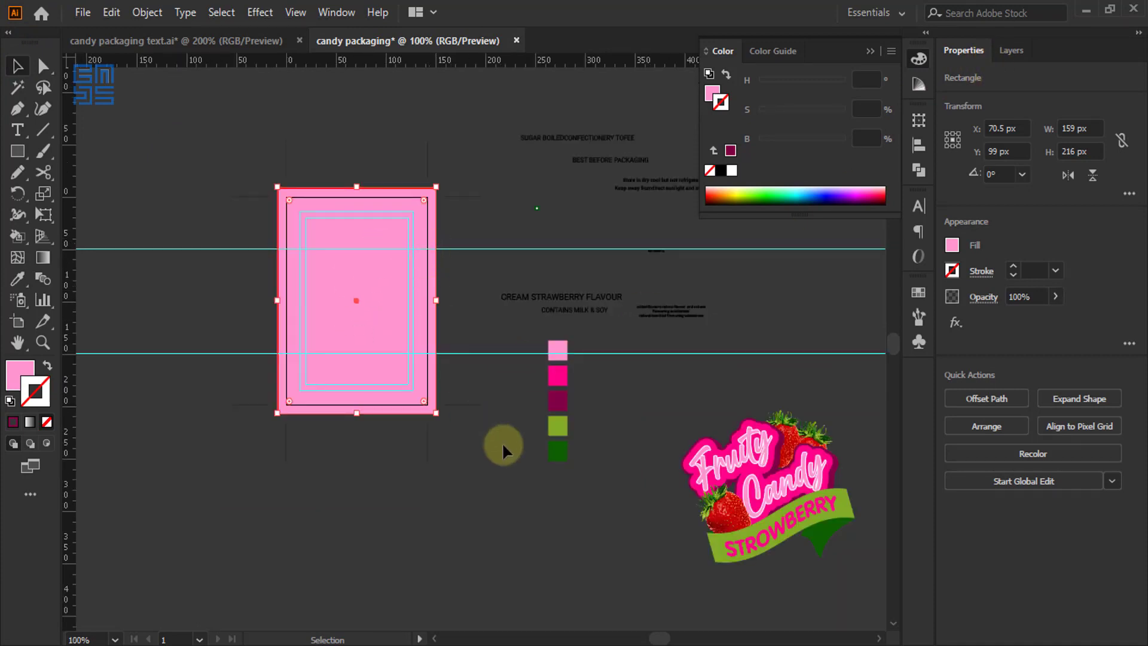
left_click(768, 509, "shift")
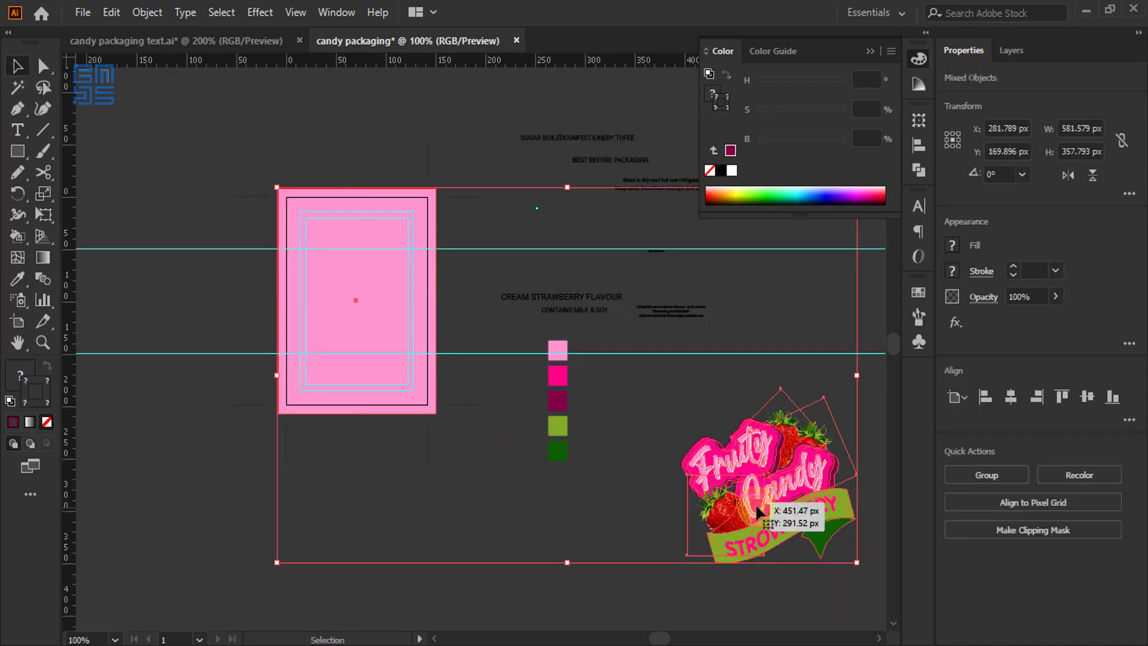
left_click(248, 385)
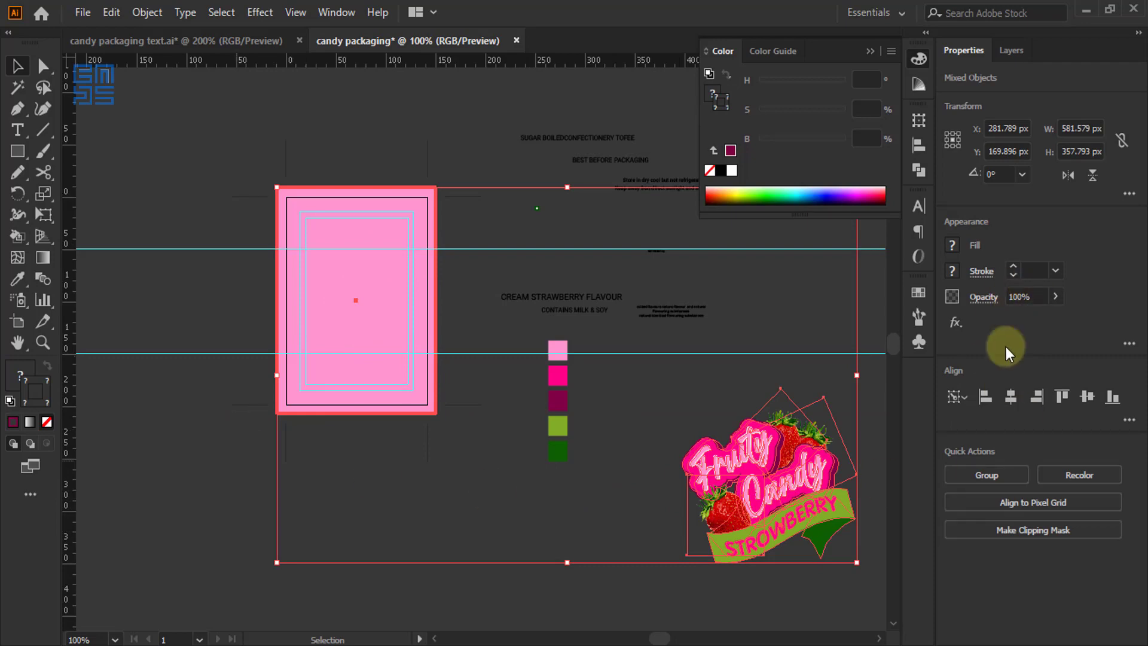
left_click(1010, 397)
left_click(1086, 396)
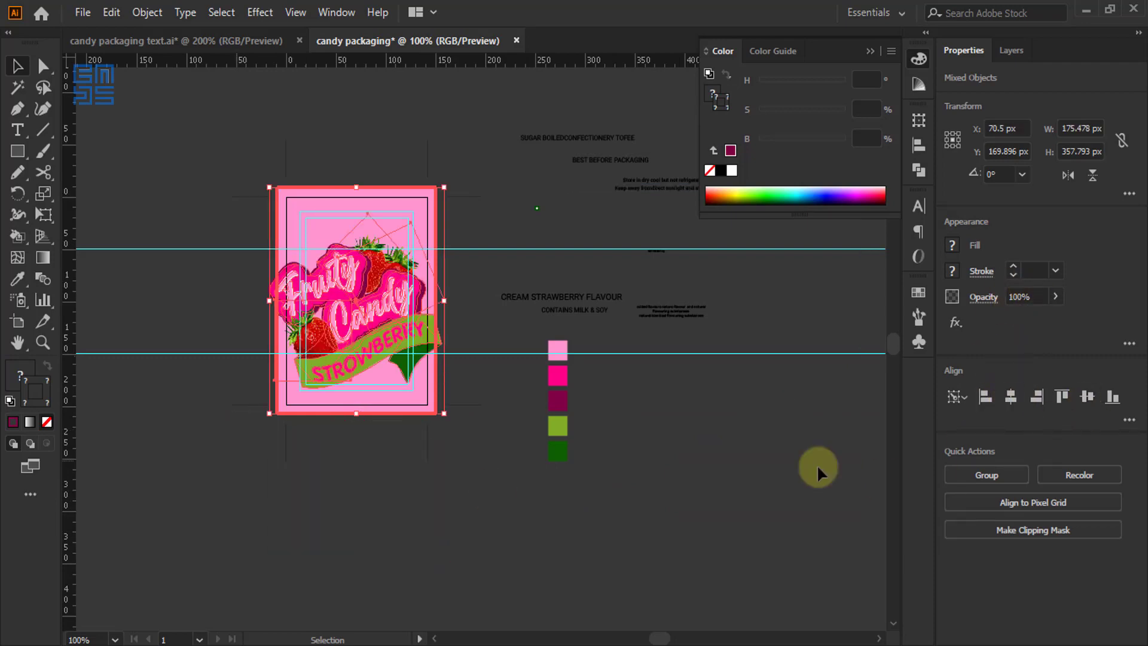
left_click(636, 514)
Scale the logo down proportionally to about 107 px wide and move it to the middle of the packaging
scroll(310, 257, "up", 2)
left_click_drag(452, 288, 446, 288)
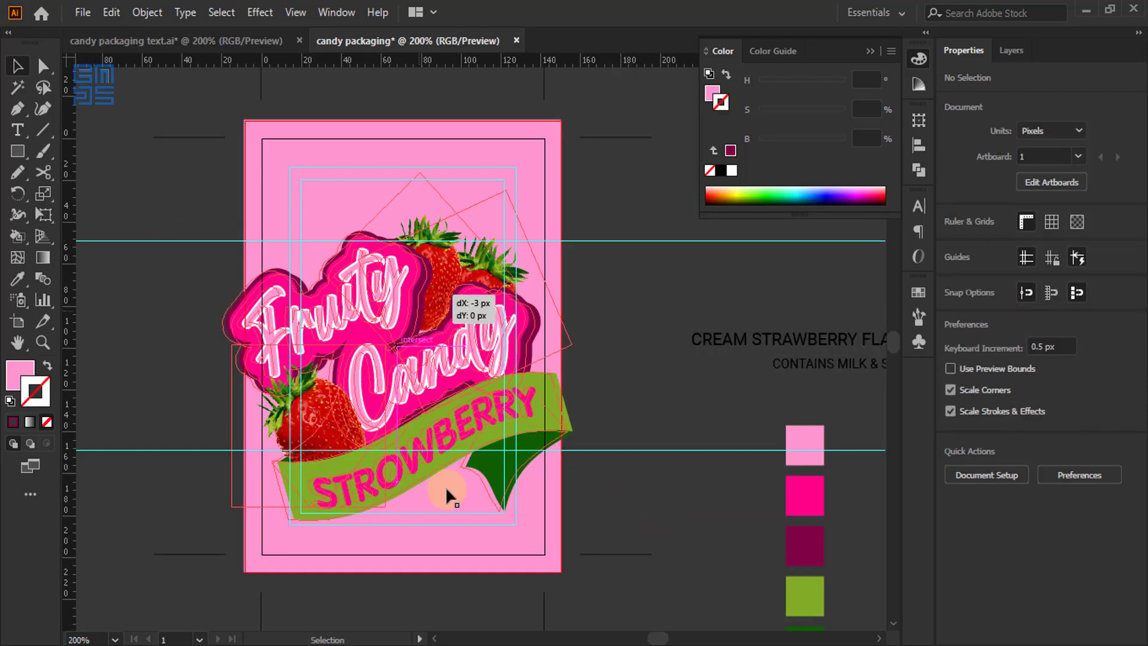
left_click_drag(446, 486, 445, 486)
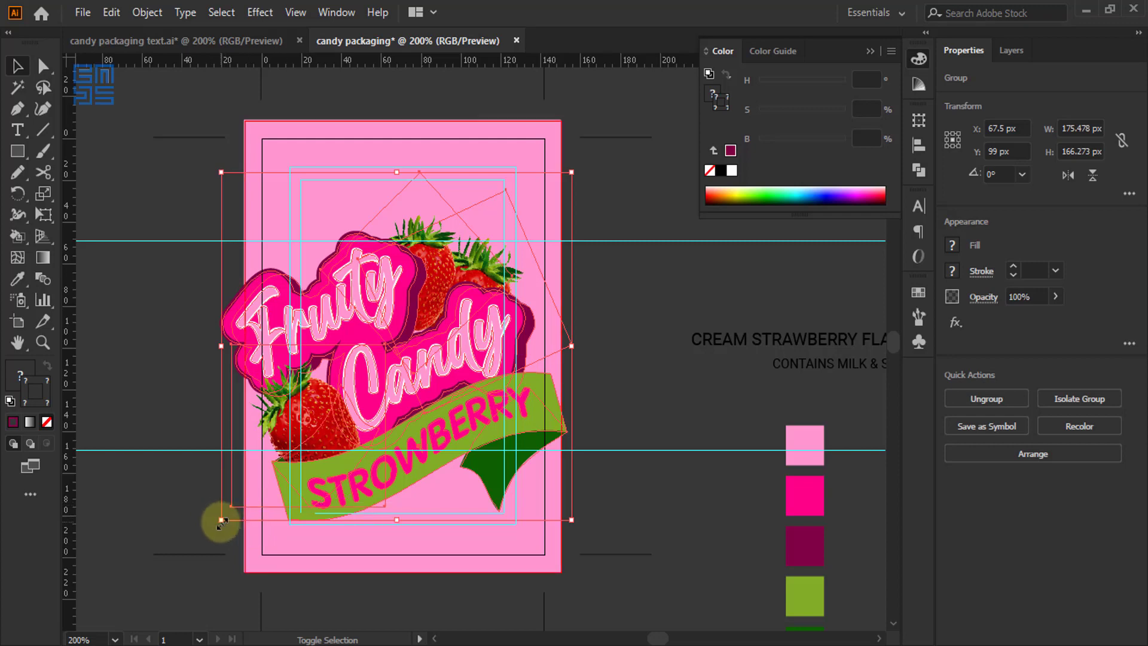
left_click_drag(221, 522, 310, 412)
left_click_drag(338, 385, 339, 385)
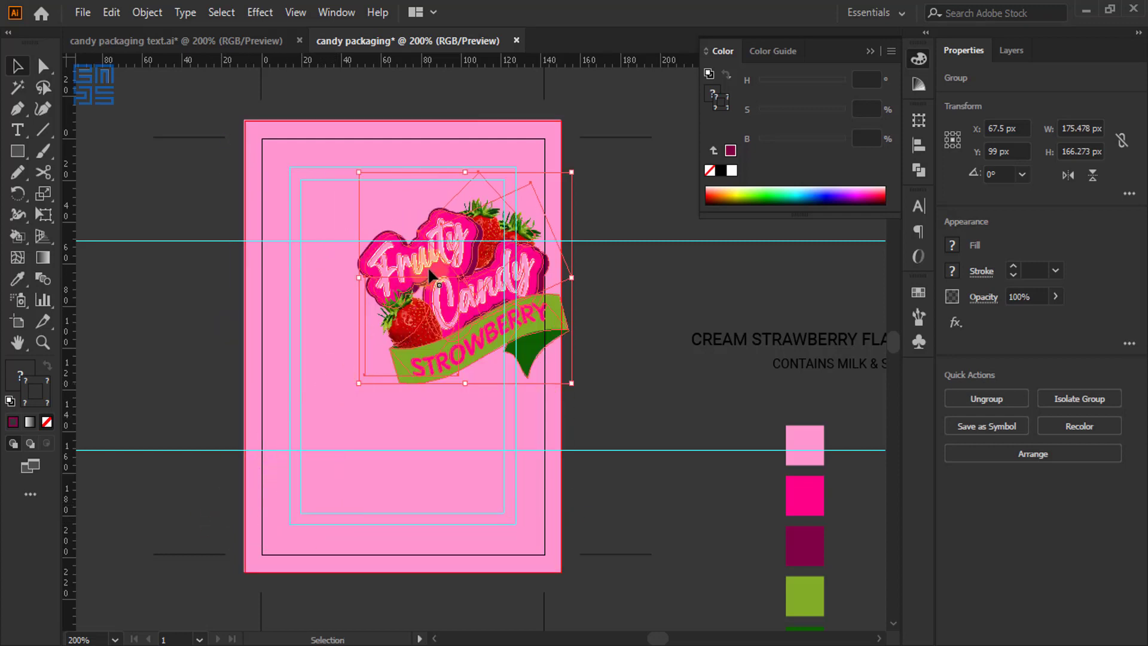
left_click_drag(413, 293, 387, 311)
scroll(397, 315, "up", 1)
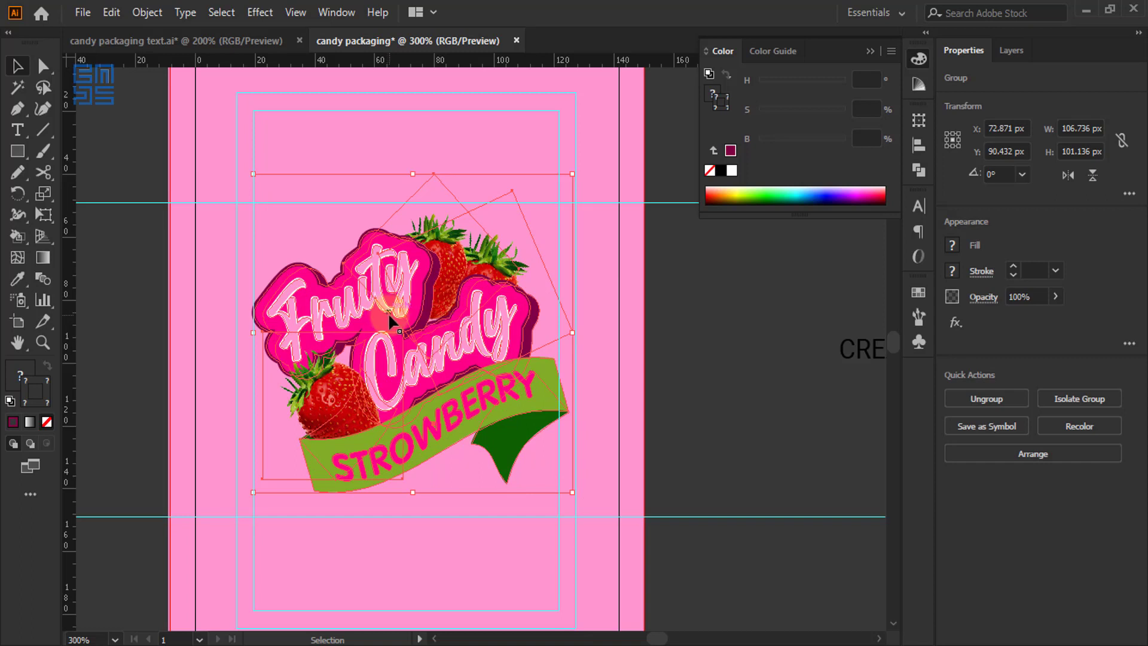
Centre the resized logo horizontally on the pink background rectangle and deselect it
left_click(597, 156, "shift")
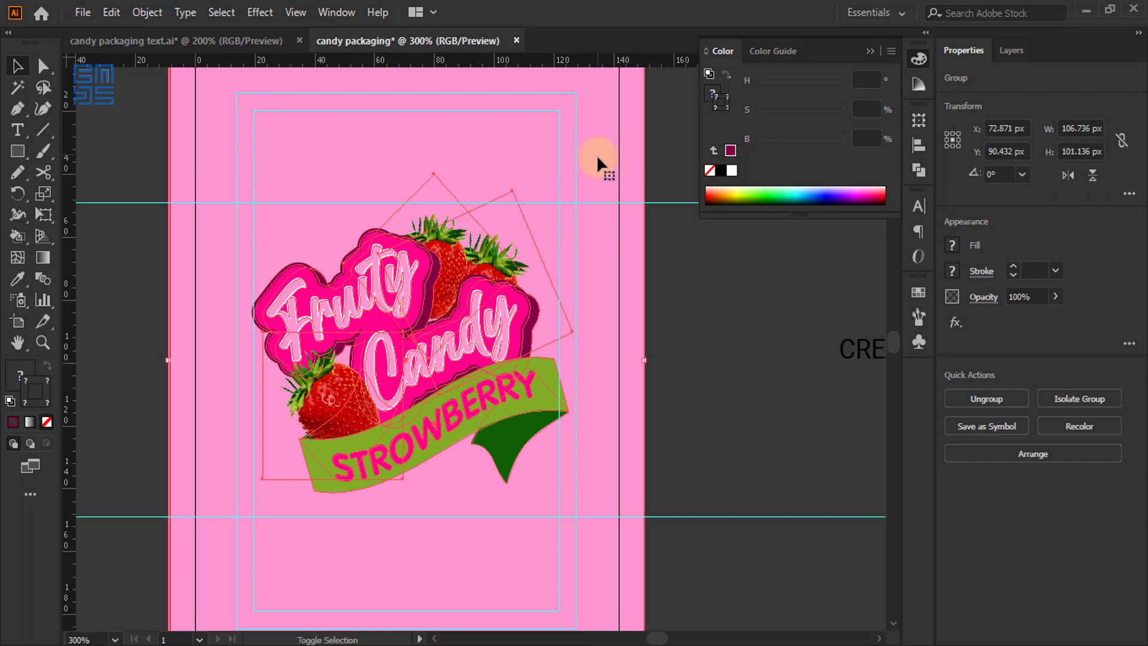
left_click(1010, 397)
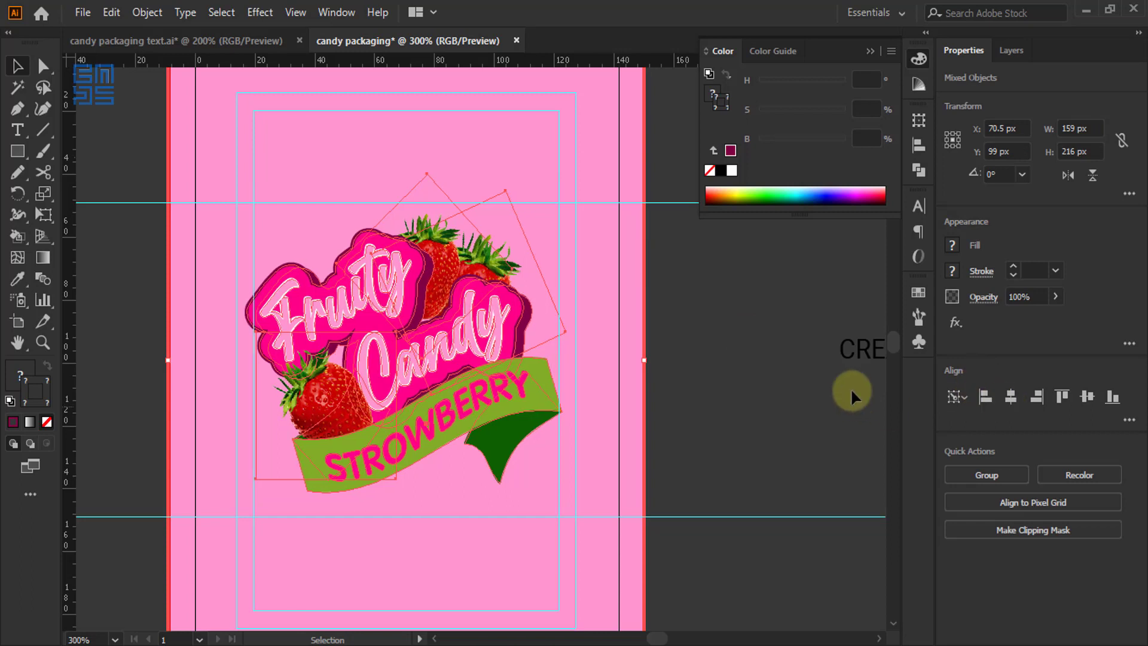
left_click(848, 384)
scroll(581, 402, "down", 1)
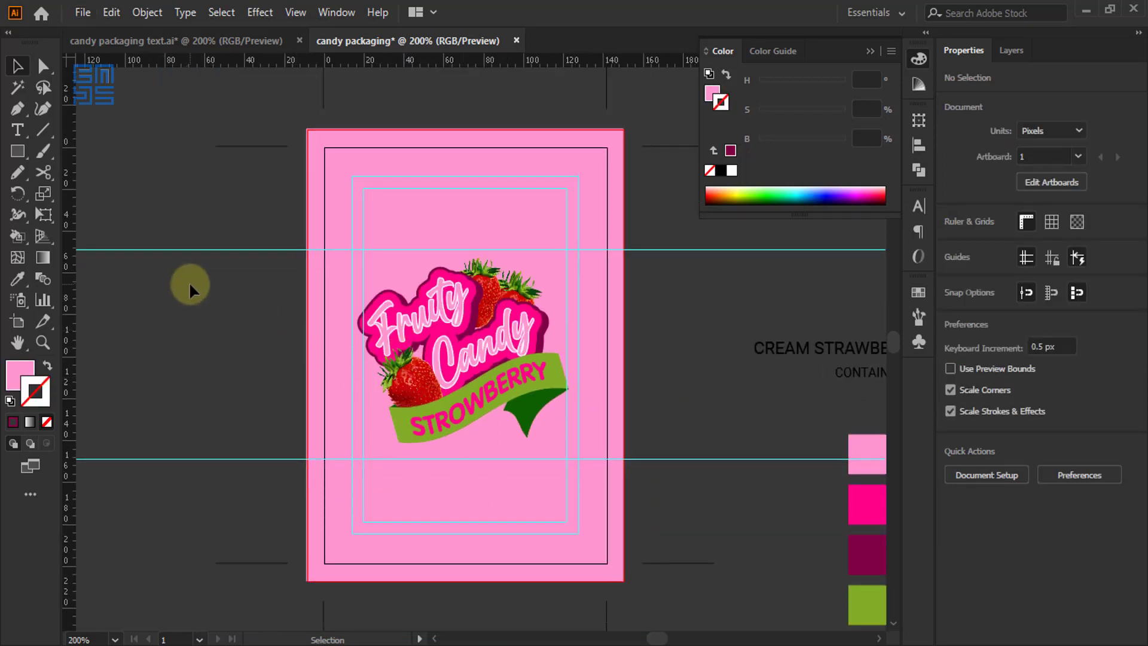
Stack the SUGAR BOILEDCONFECTIONERY TOFEE, BEST BEFORE PACKAGING and storage instruction texts closely beneath one another
scroll(189, 289, "down", 1)
scroll(399, 413, "up", 1)
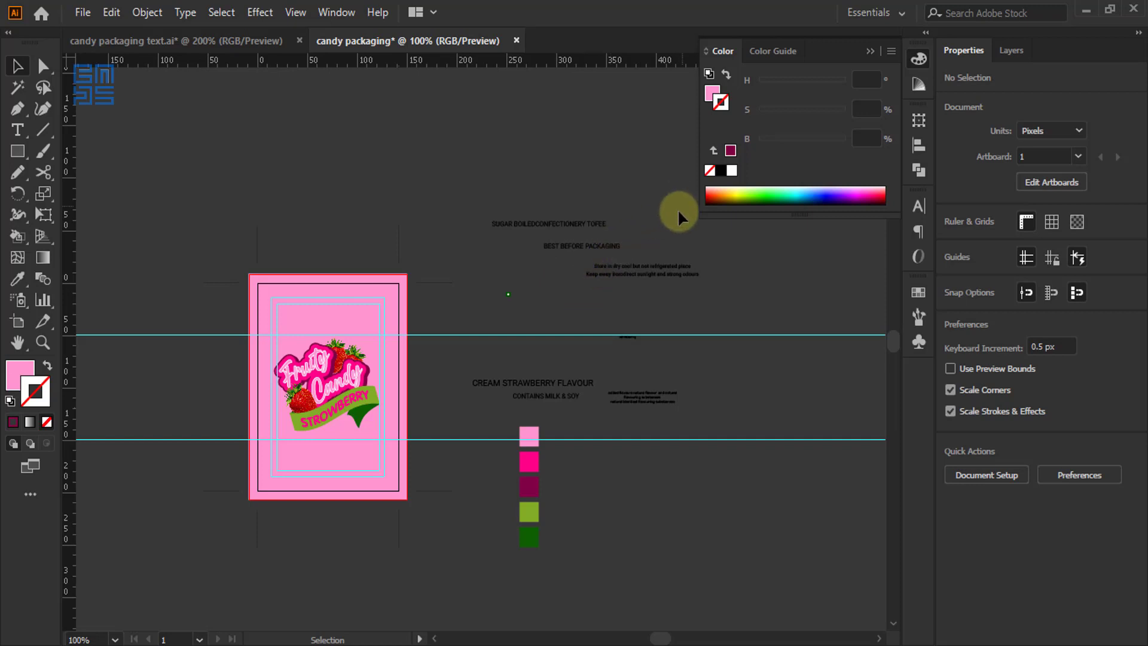
scroll(677, 210, "up", 3)
scroll(567, 278, "down", 1)
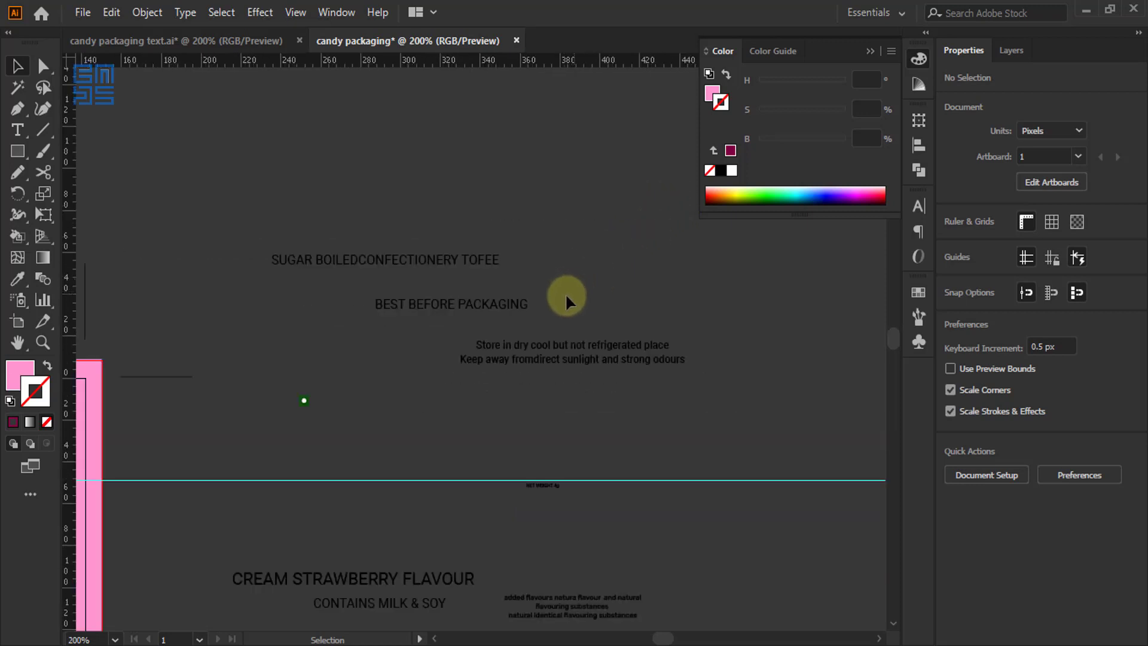
left_click_drag(420, 262, 535, 266)
left_click_drag(474, 306, 511, 270)
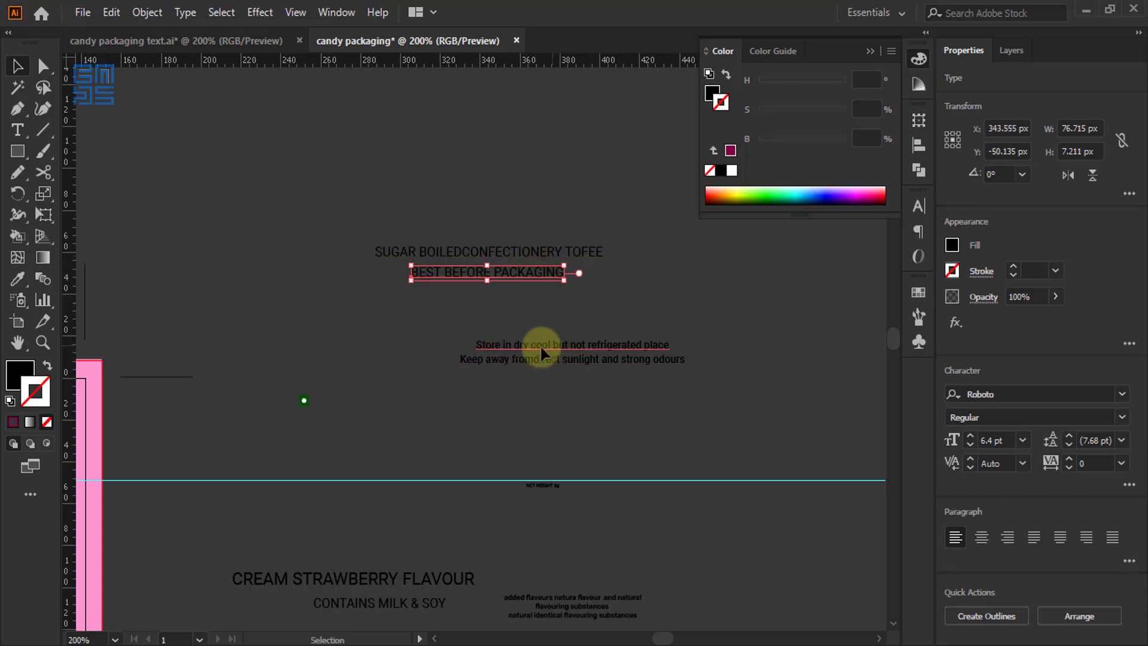
left_click_drag(540, 344, 468, 289)
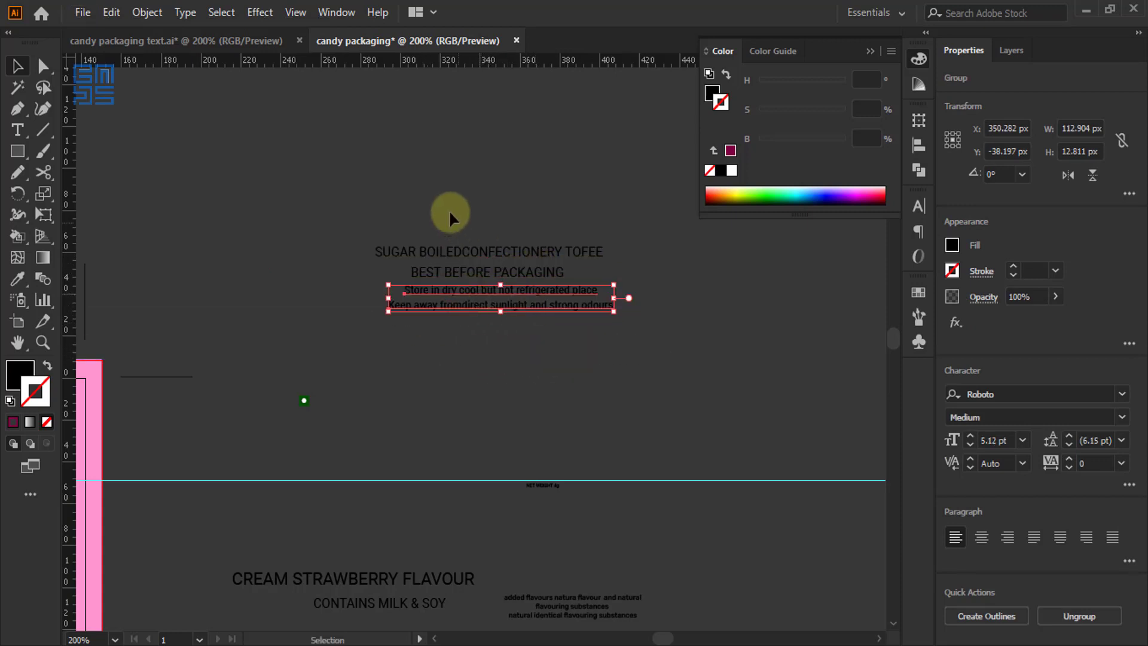
Centre the stacked product texts horizontally on each other and set their font weight to Medium
left_click_drag(450, 213, 526, 326)
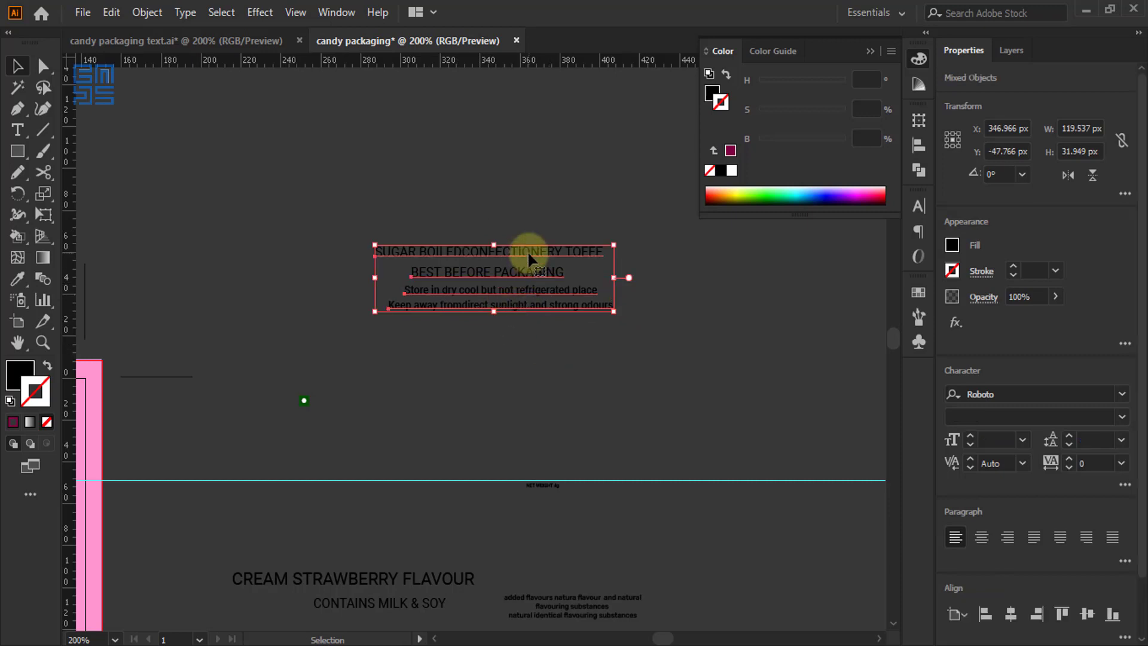
left_click(1012, 619)
left_click_drag(581, 358, 530, 259)
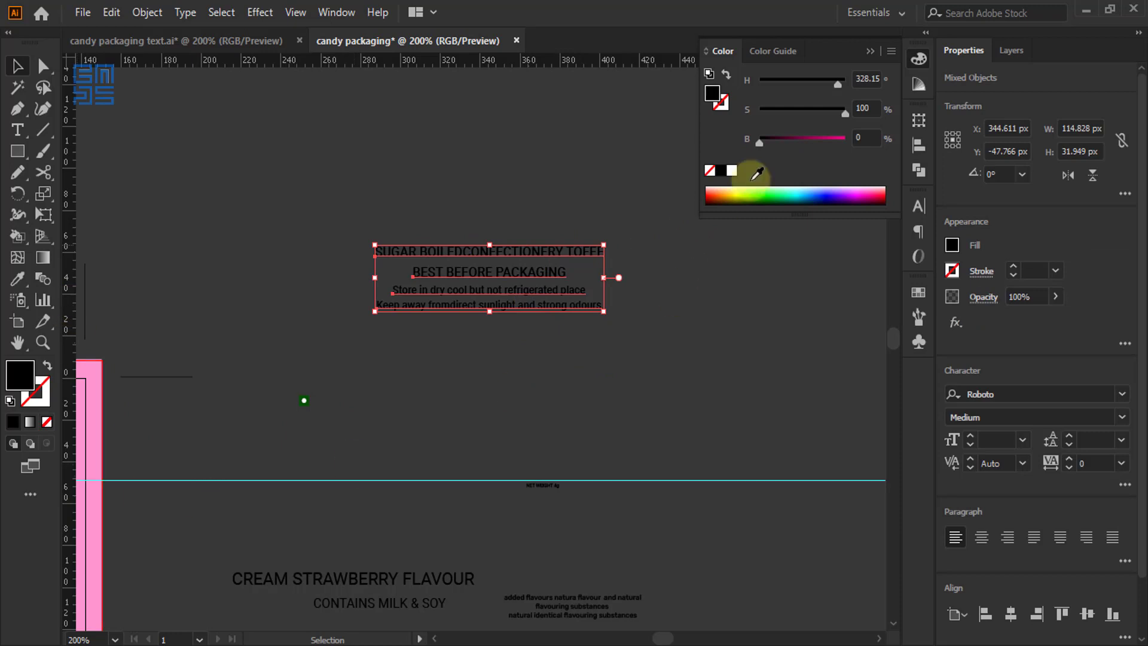
Fill the stacked product texts with white and deselect them
left_click(732, 170)
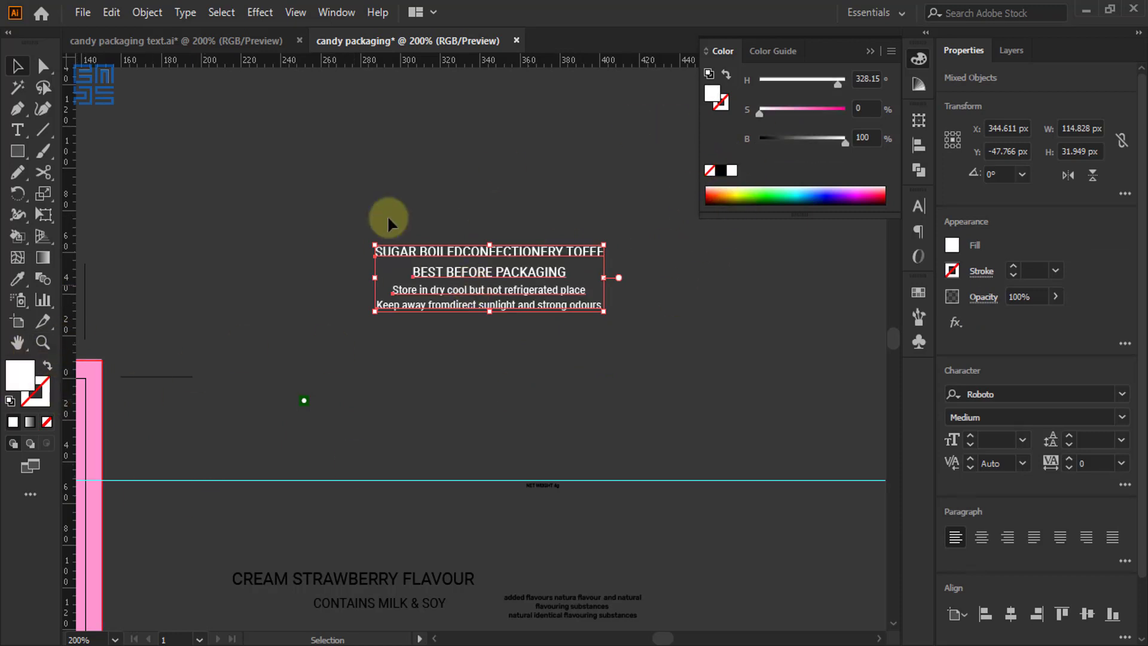
left_click(919, 205)
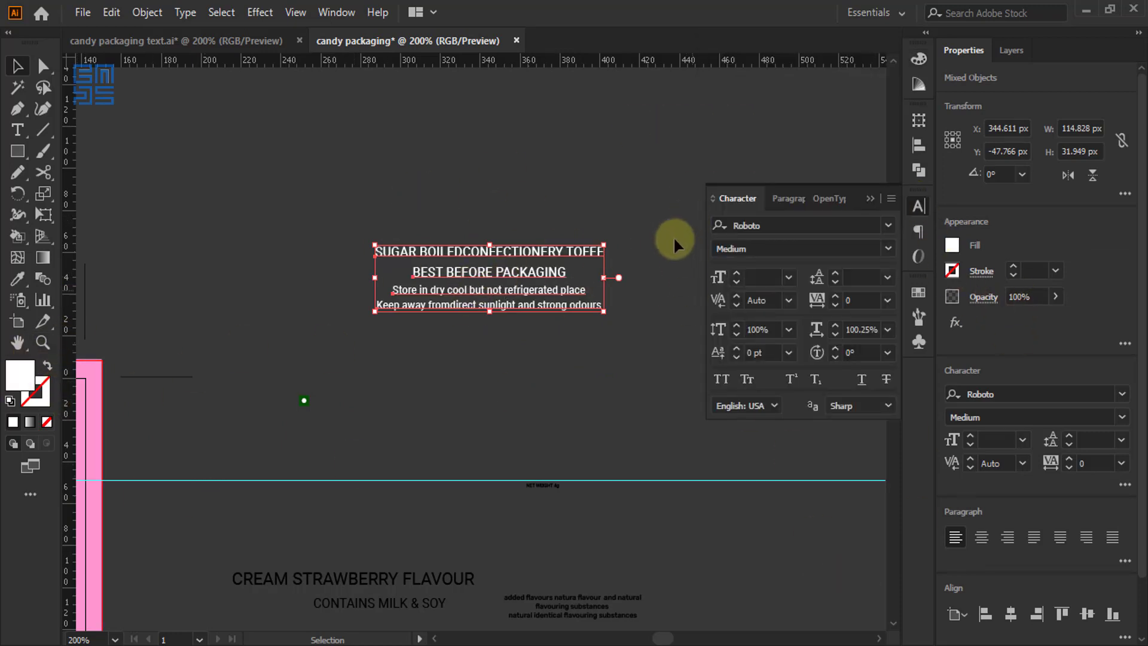
left_click(547, 236)
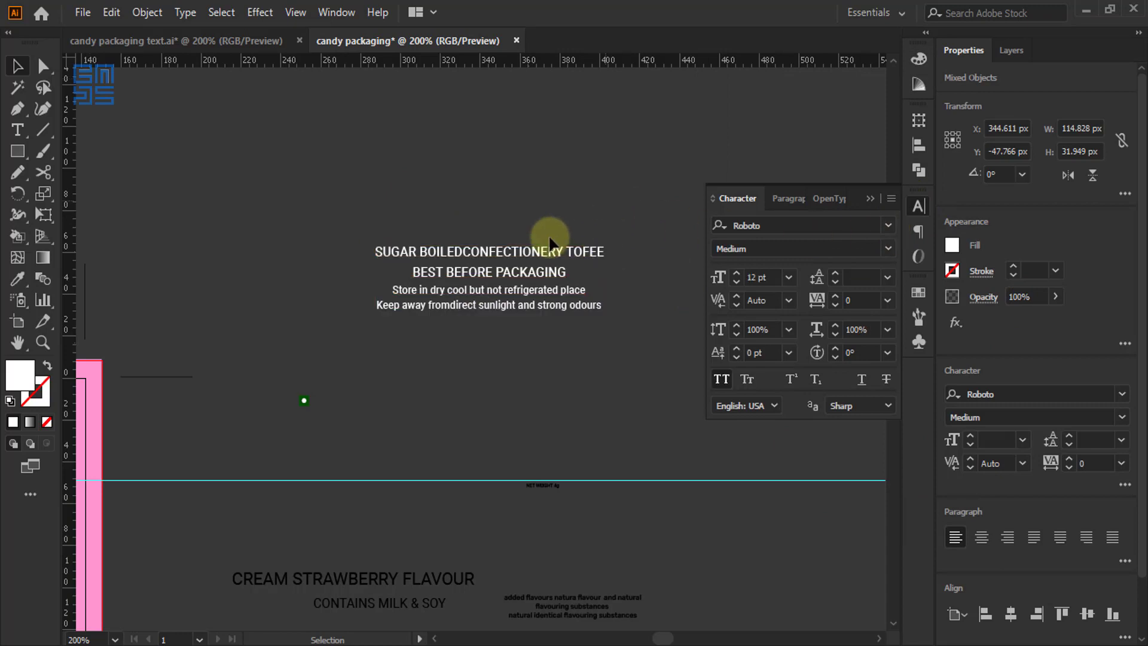
Set the BEST BEFORE PACKAGING line to Roboto Bold
scroll(547, 237, "up", 3)
left_click(456, 398)
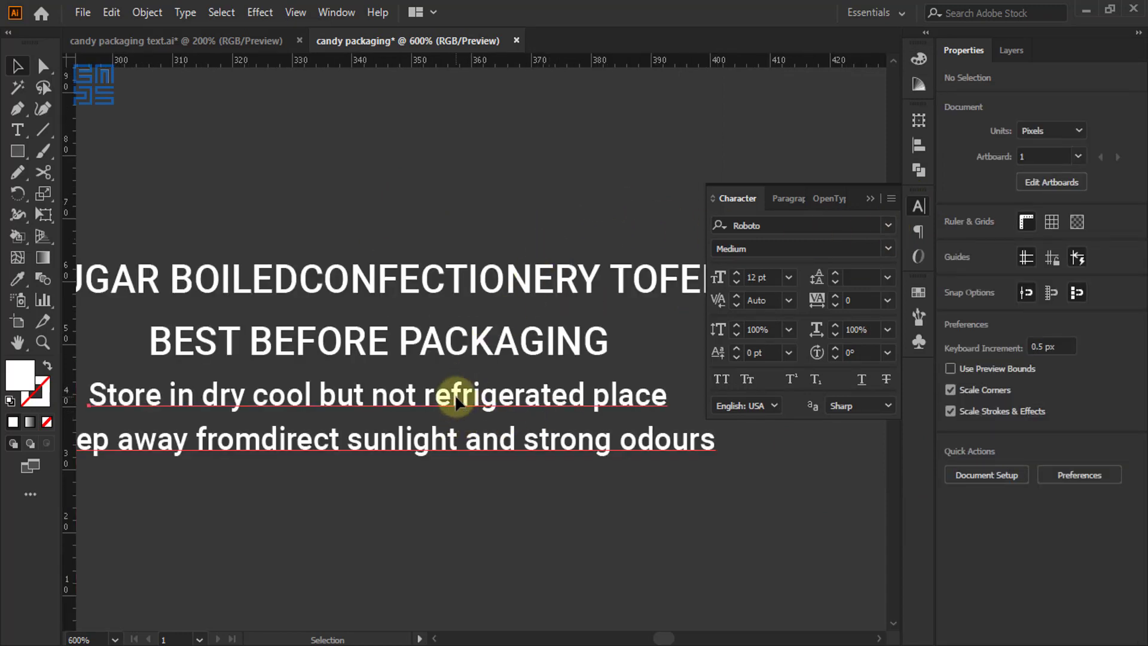
left_click(410, 335)
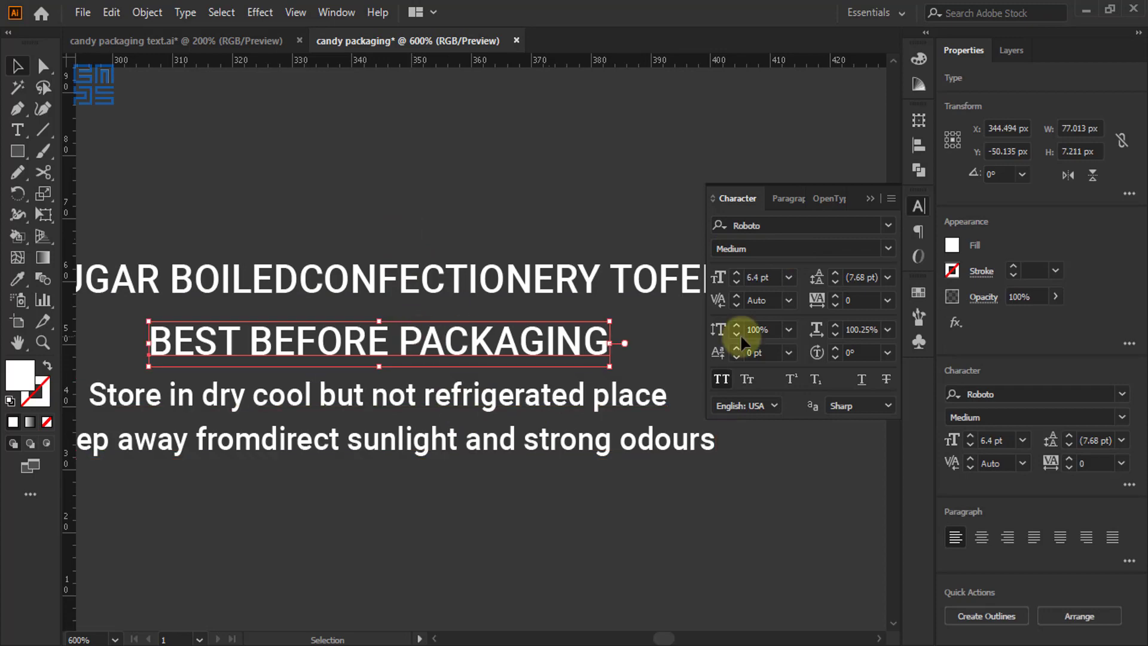
left_click(888, 247)
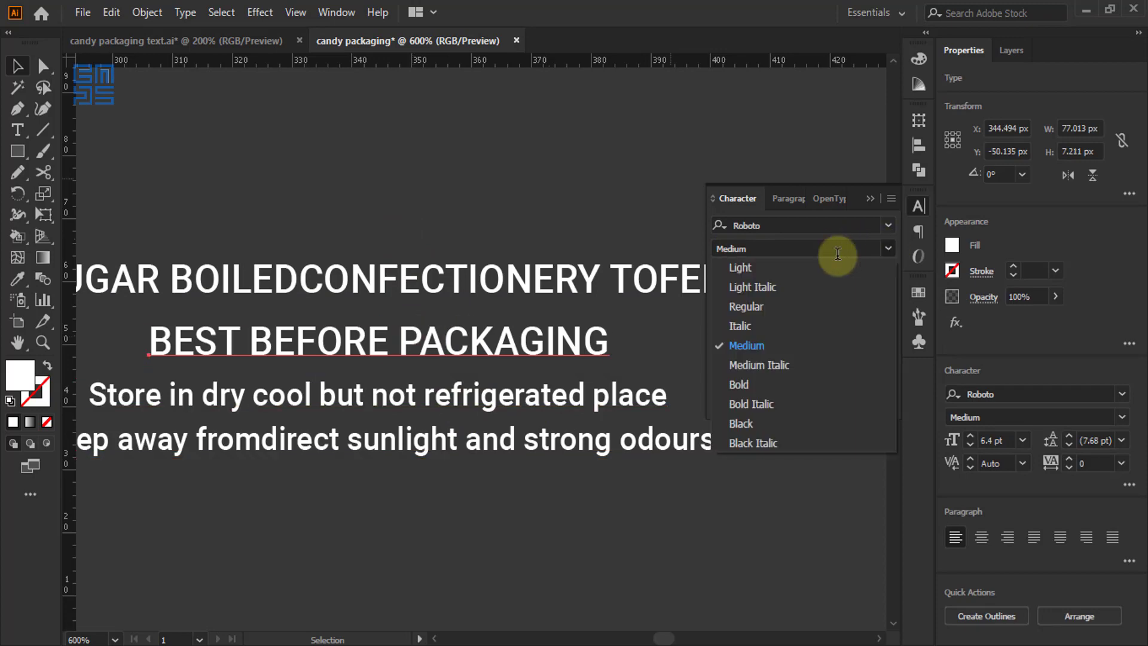
left_click(735, 383)
Move the stacked white texts onto the packaging above the logo and scale them down to about 89 px wide
scroll(481, 231, "down", 2)
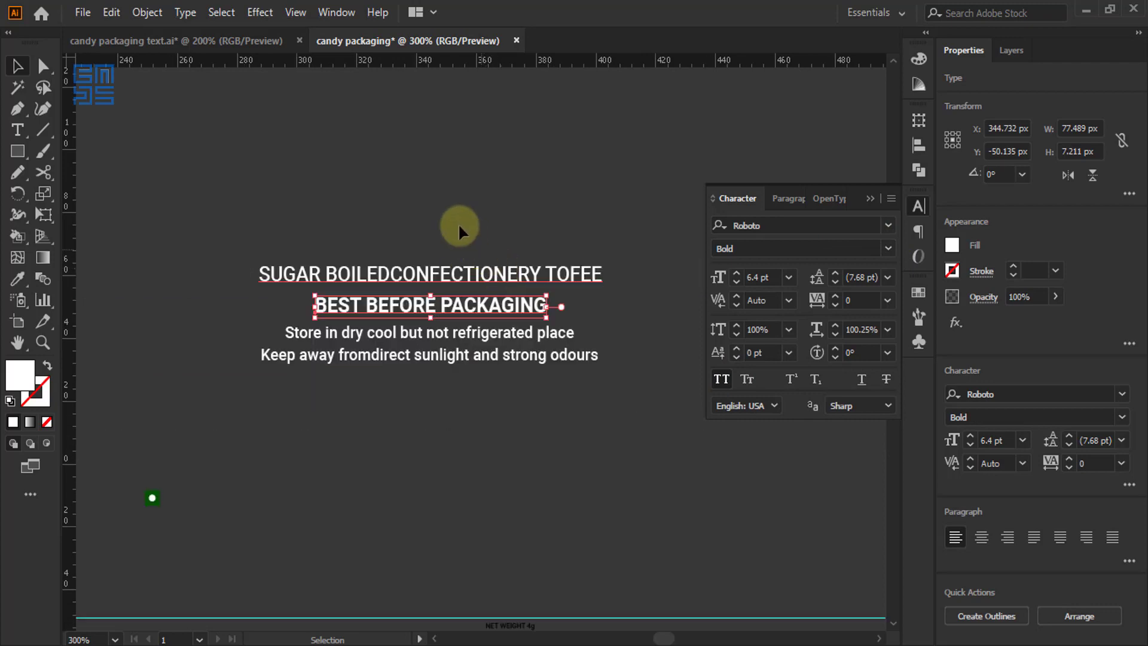
left_click_drag(252, 210, 608, 410)
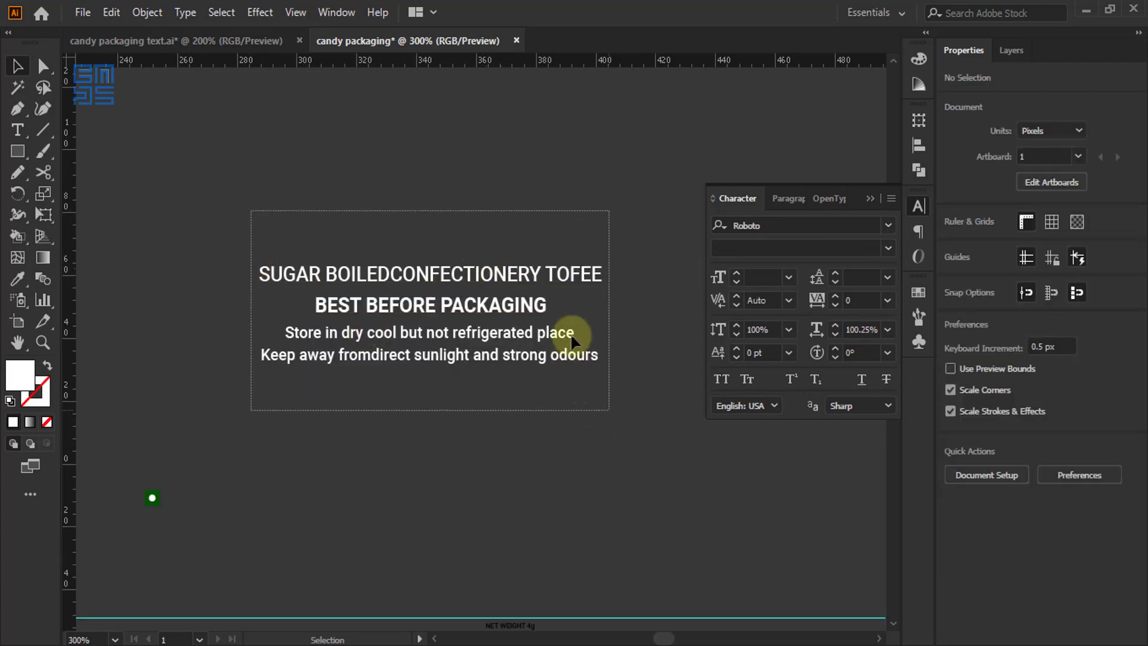
scroll(594, 313, "down", 2)
scroll(648, 346, "down", 2)
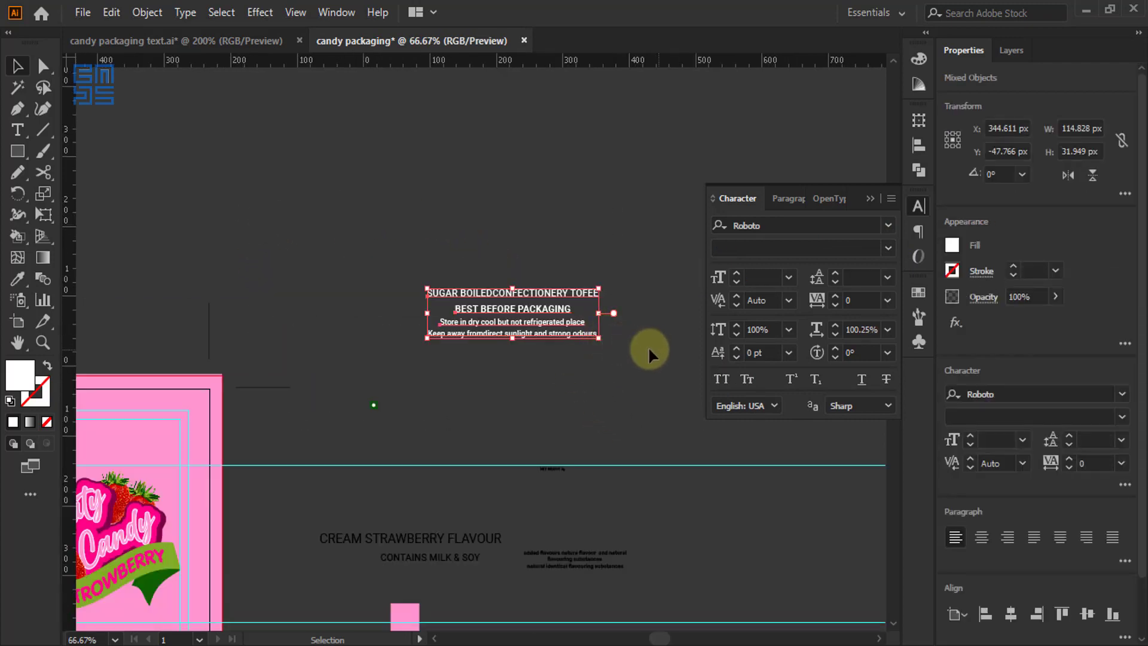
left_click_drag(584, 330, 400, 382)
scroll(403, 390, "up", 3)
scroll(456, 381, "up", 2)
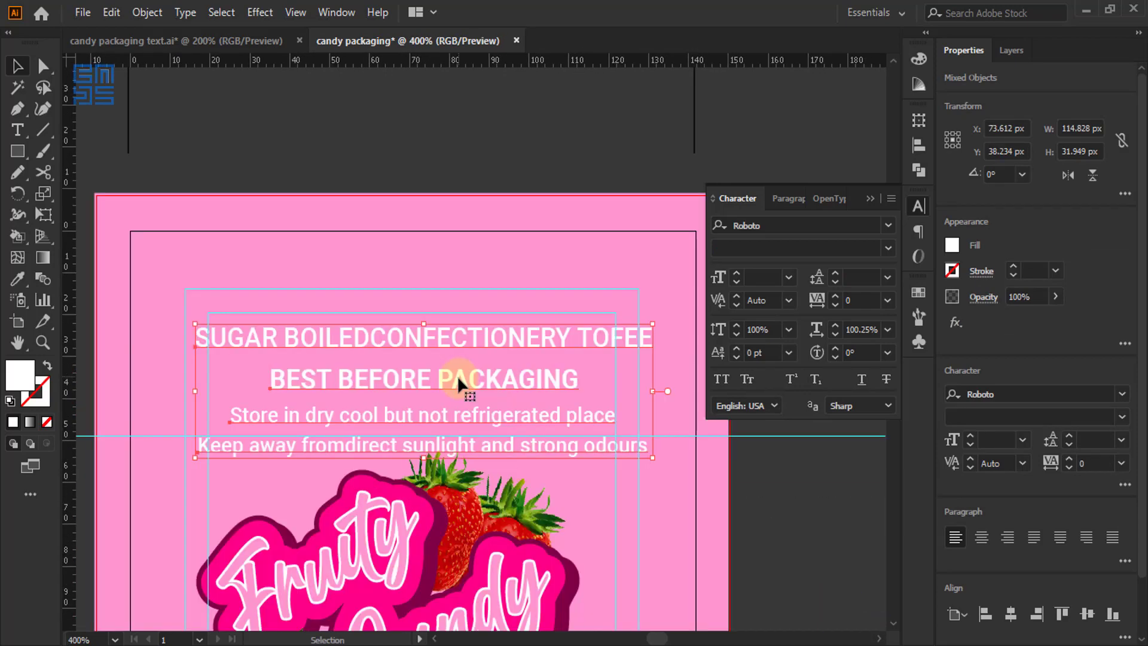
left_click_drag(657, 453, 598, 428)
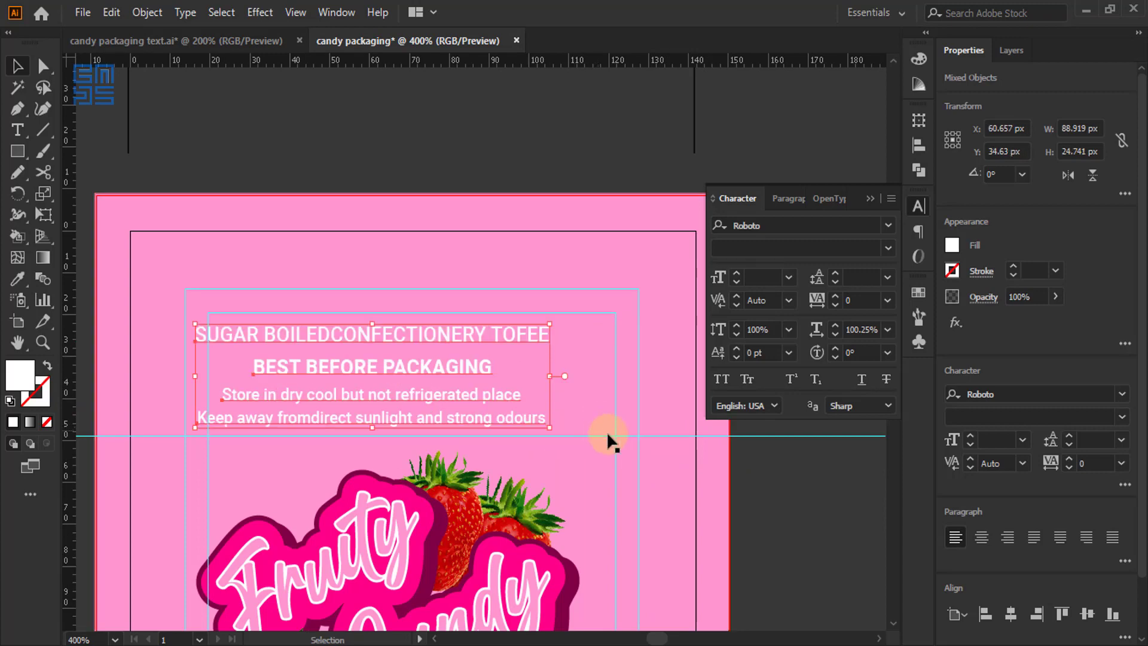
Group the white texts and centre the group horizontally on the pink background rectangle
key("ctrl+g")
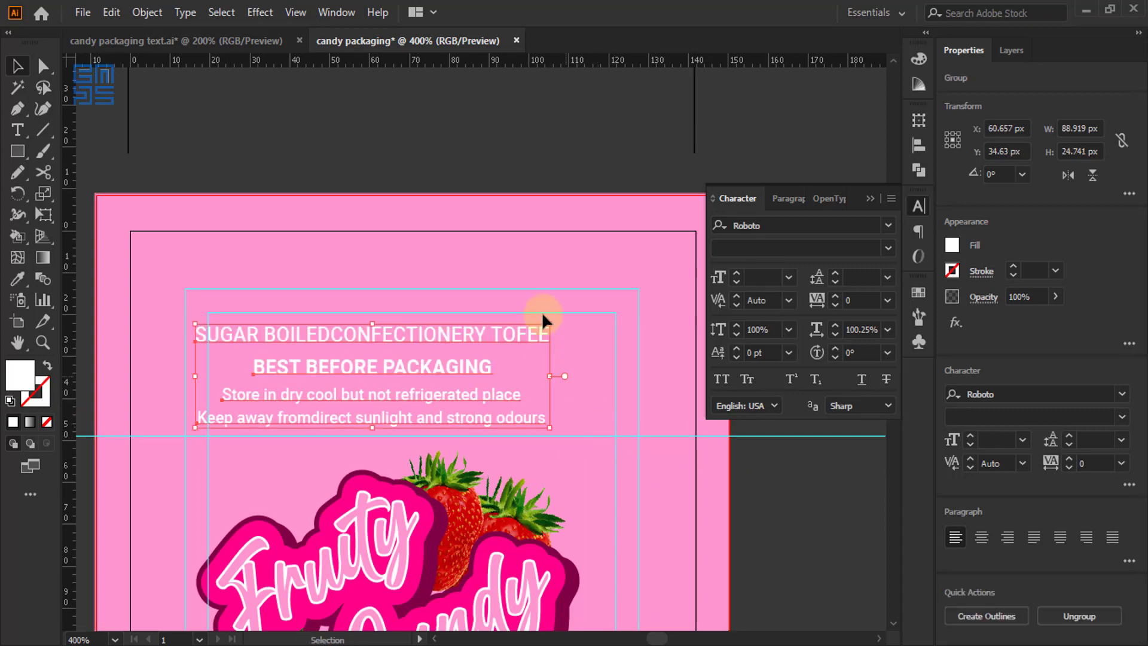
left_click(558, 258, "shift")
left_click(1009, 398)
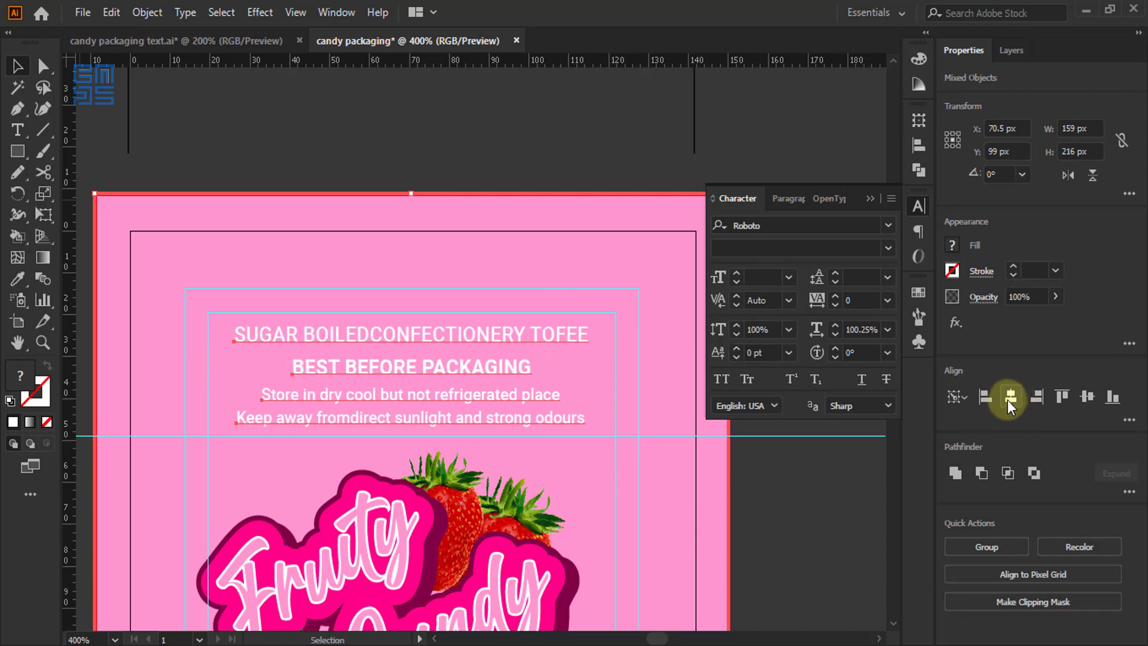
Place the small green square symbol with the white dot on the packaging, just below the upper horizontal guide against the inner left margin guide
left_click(421, 166)
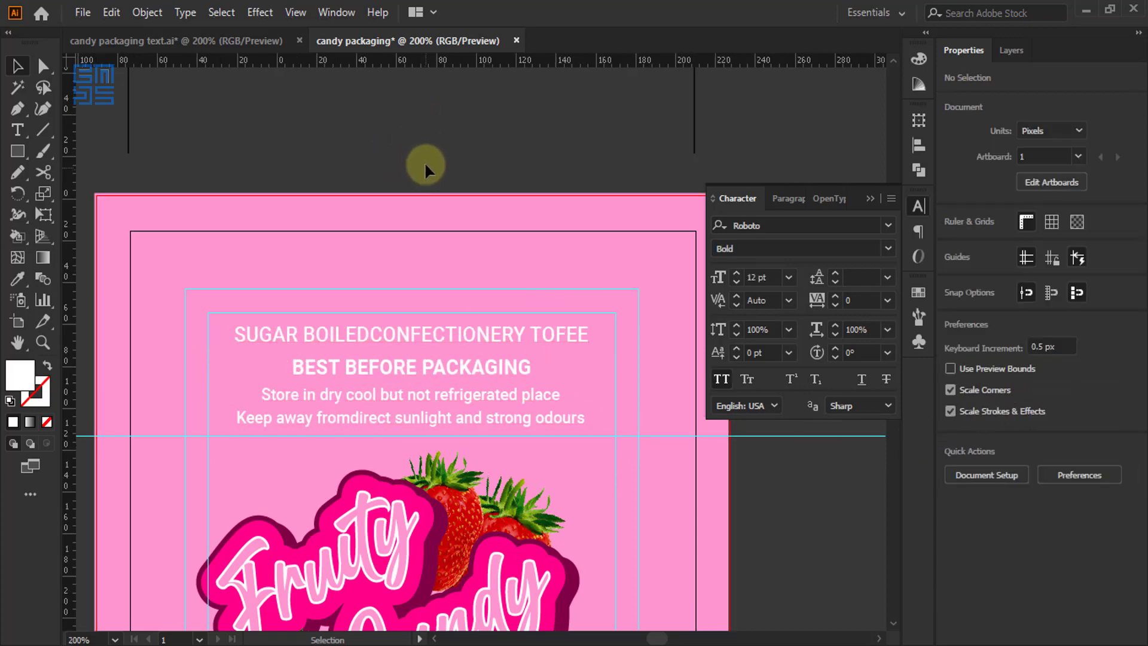
scroll(422, 164, "down", 2)
scroll(413, 179, "down", 1)
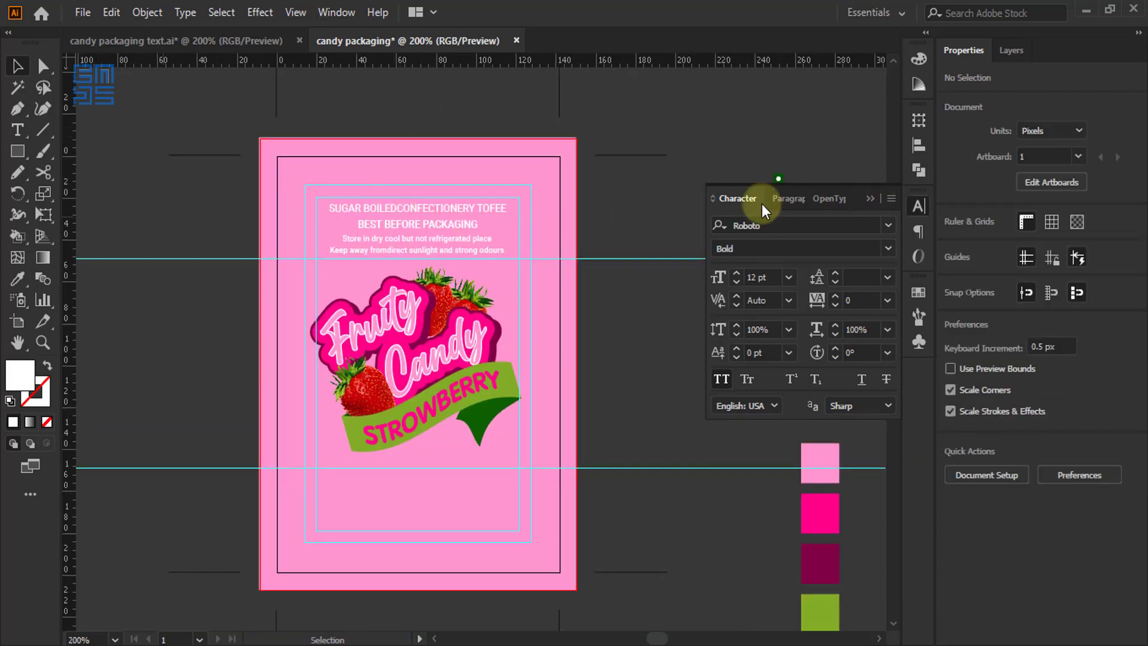
left_click(871, 197)
left_click_drag(779, 178, 322, 265)
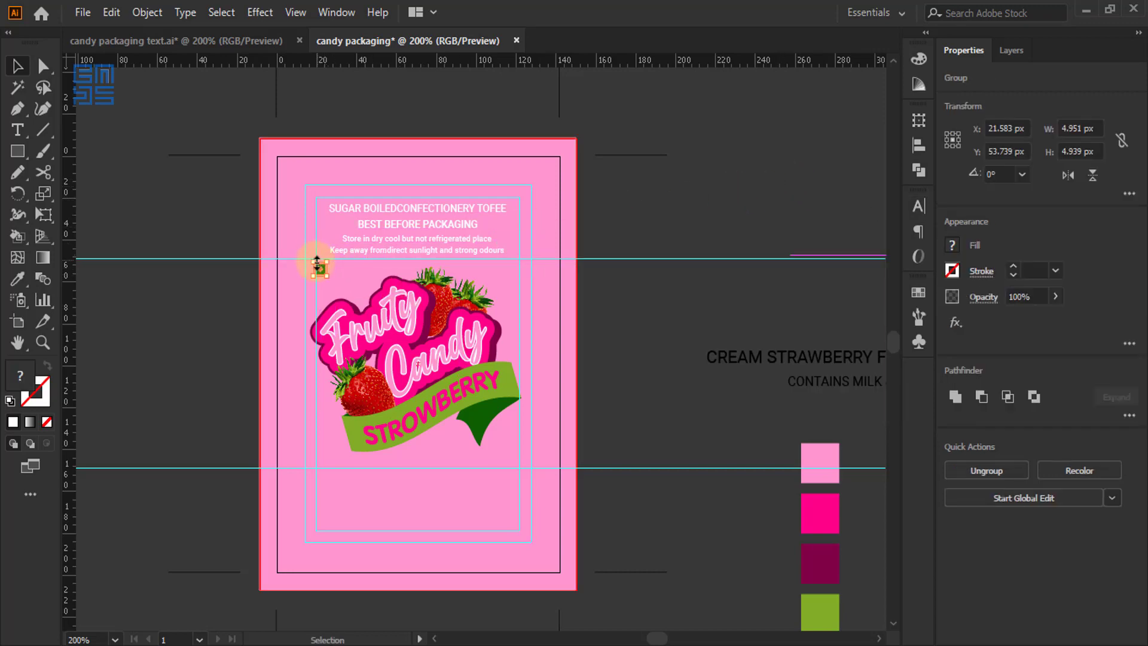
scroll(310, 259, "up", 3)
scroll(347, 273, "up", 2)
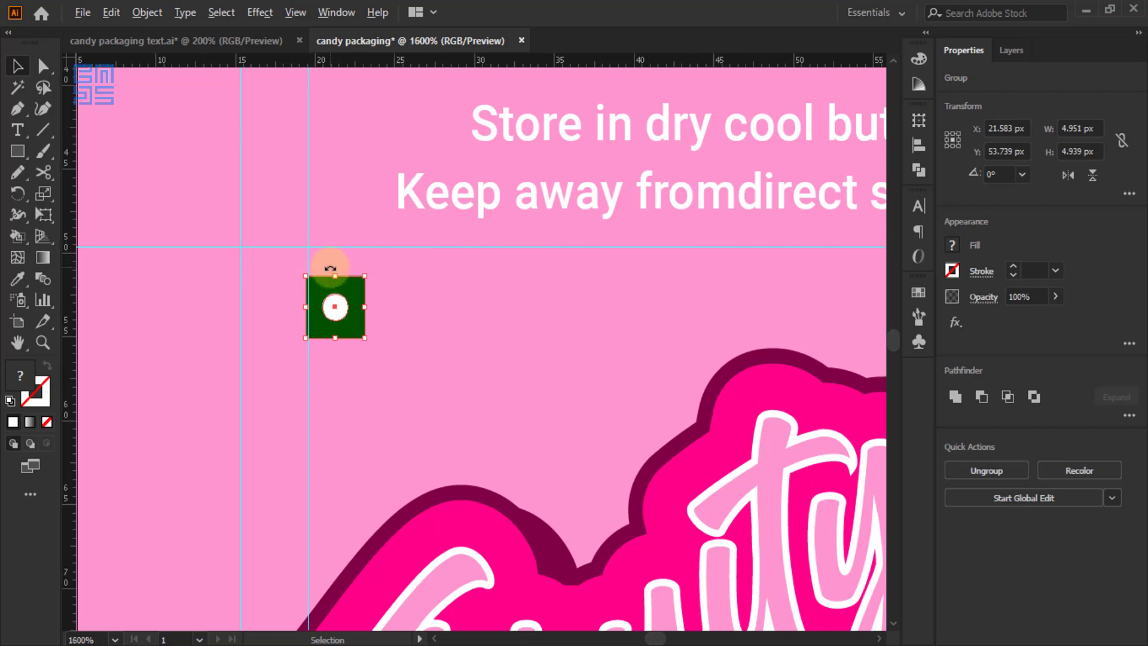
scroll(348, 290, "up", 1)
left_click_drag(349, 287, 351, 270)
scroll(300, 253, "down", 3)
scroll(299, 253, "down", 4)
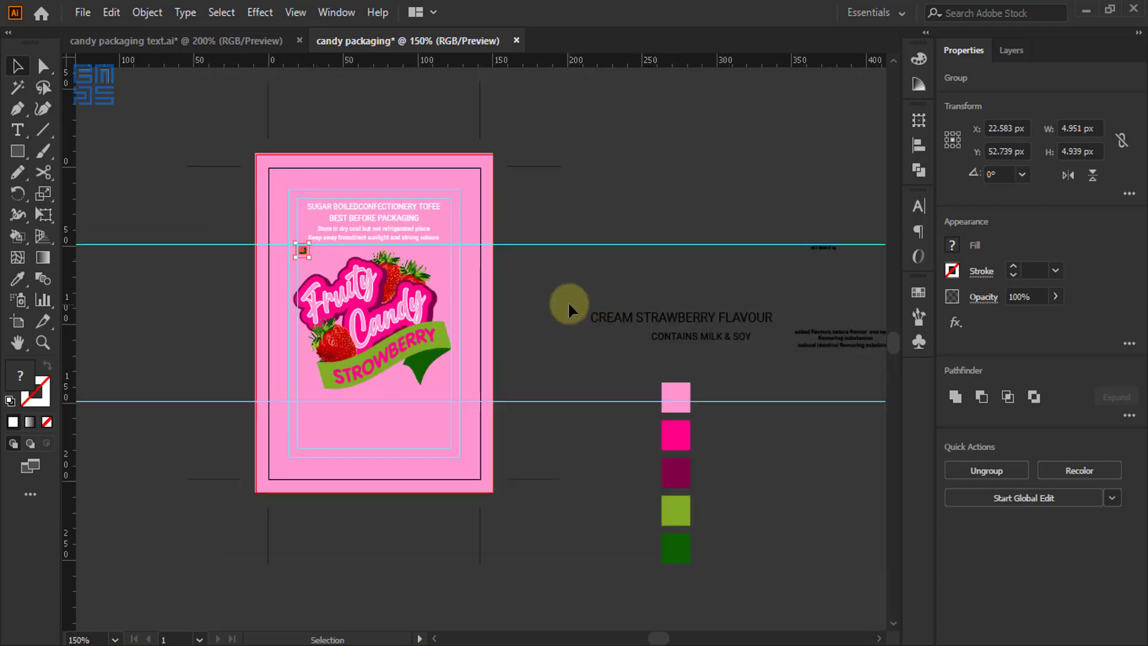
left_click(569, 304)
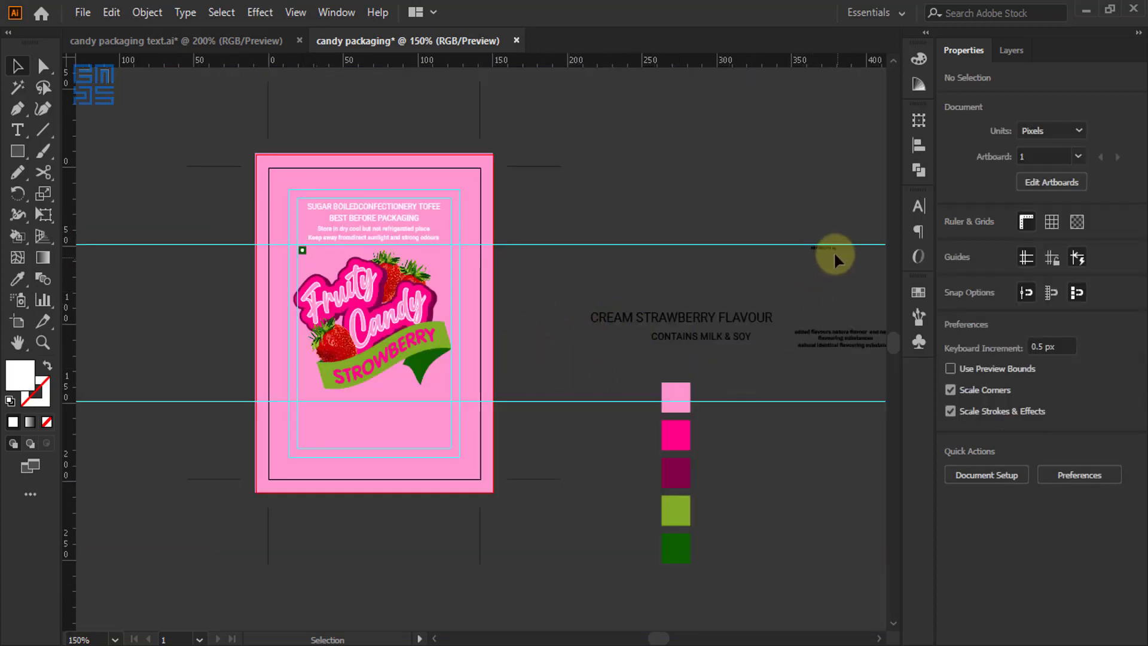
Move the NET WEIGHT 4g text closer to the packaging and set it to Roboto Bold
left_click_drag(833, 253, 585, 288)
scroll(586, 287, "up", 4)
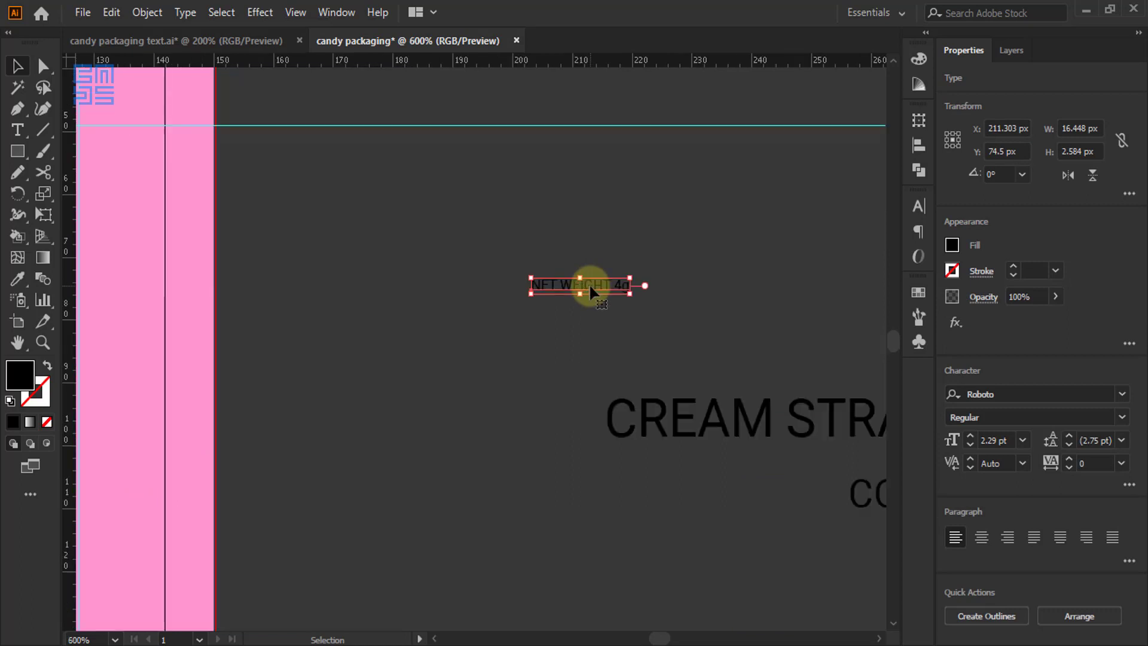
left_click(917, 207)
left_click(889, 250)
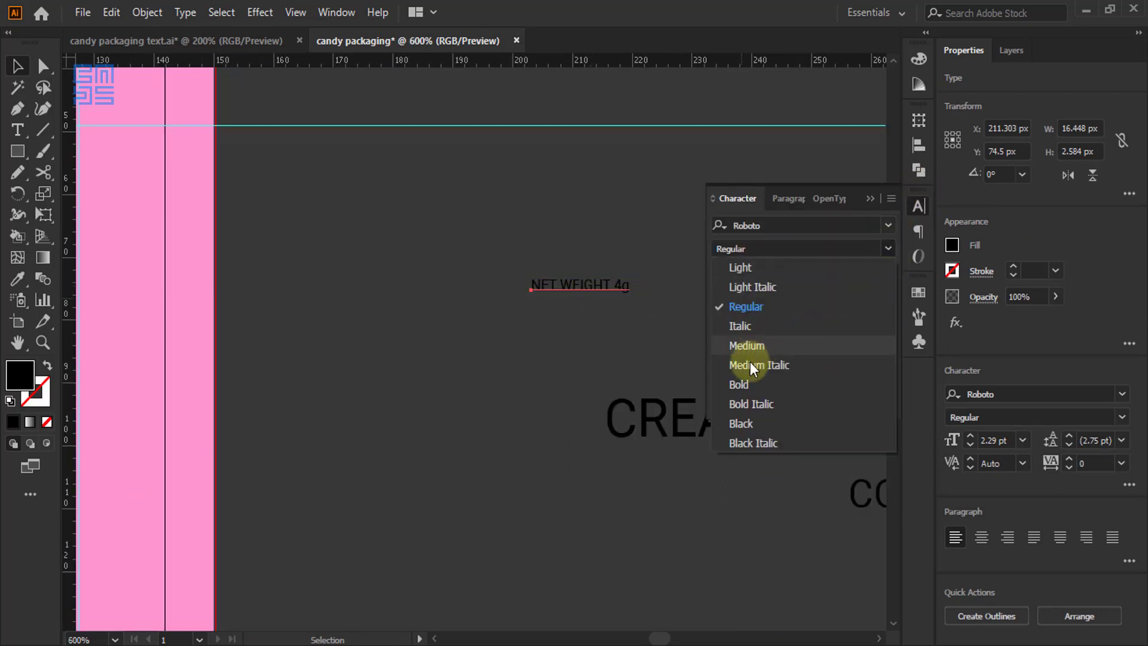
left_click(747, 383)
Fill the NET WEIGHT 4g text with white and deselect it
scroll(640, 300, "down", 2)
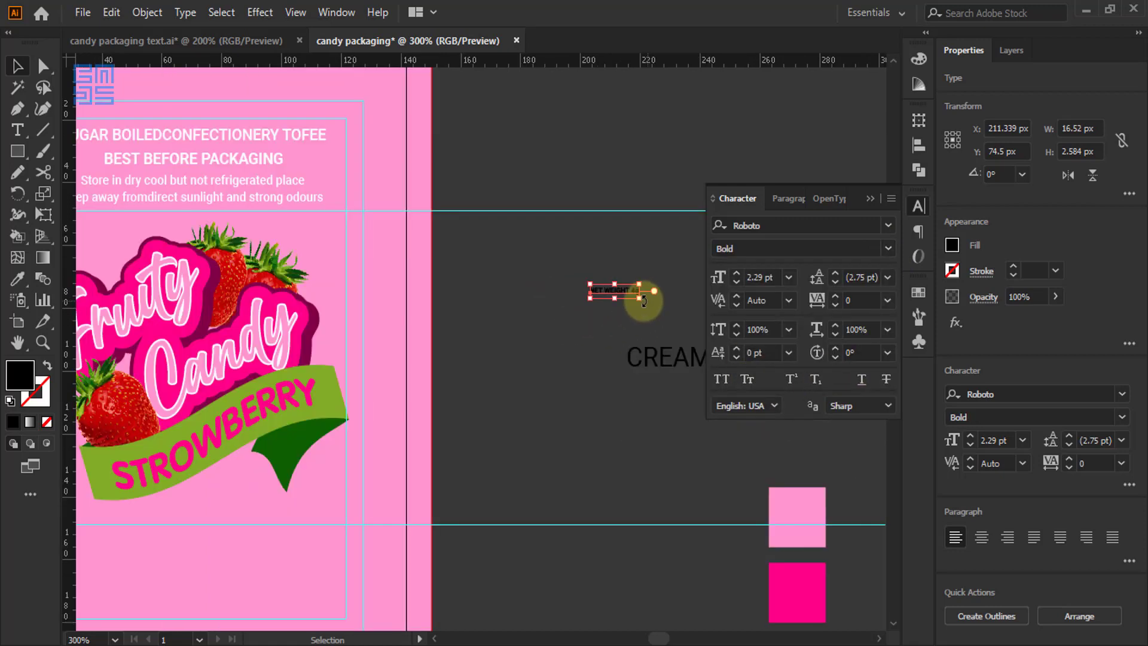
left_click(927, 59)
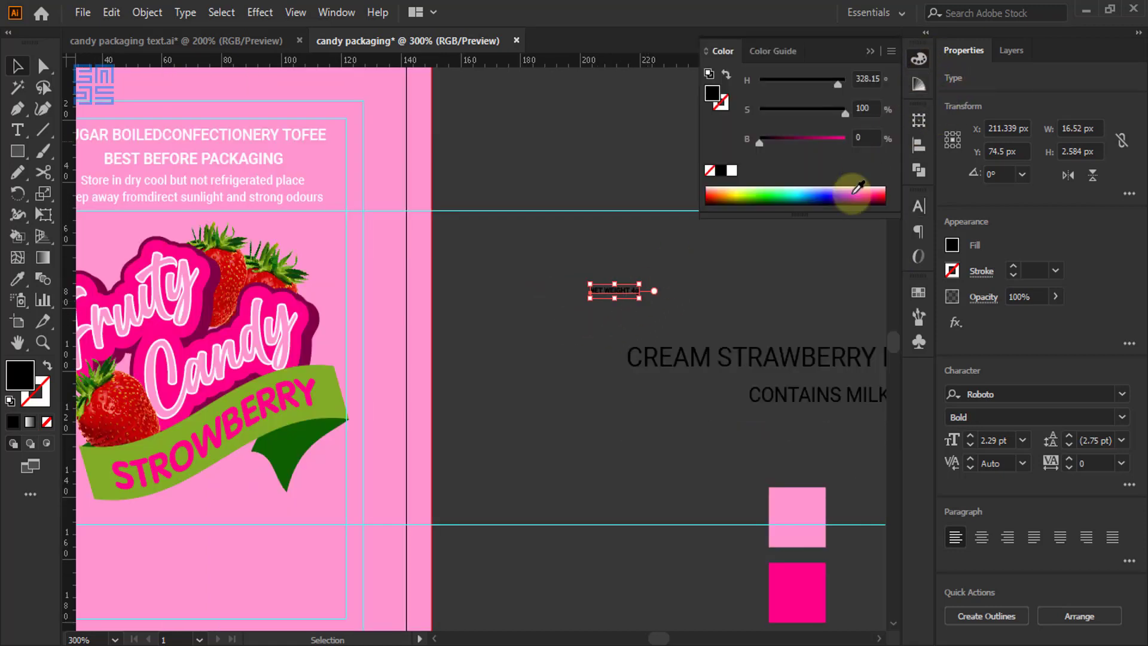
left_click(731, 170)
left_click(765, 275)
scroll(744, 280, "down", 3)
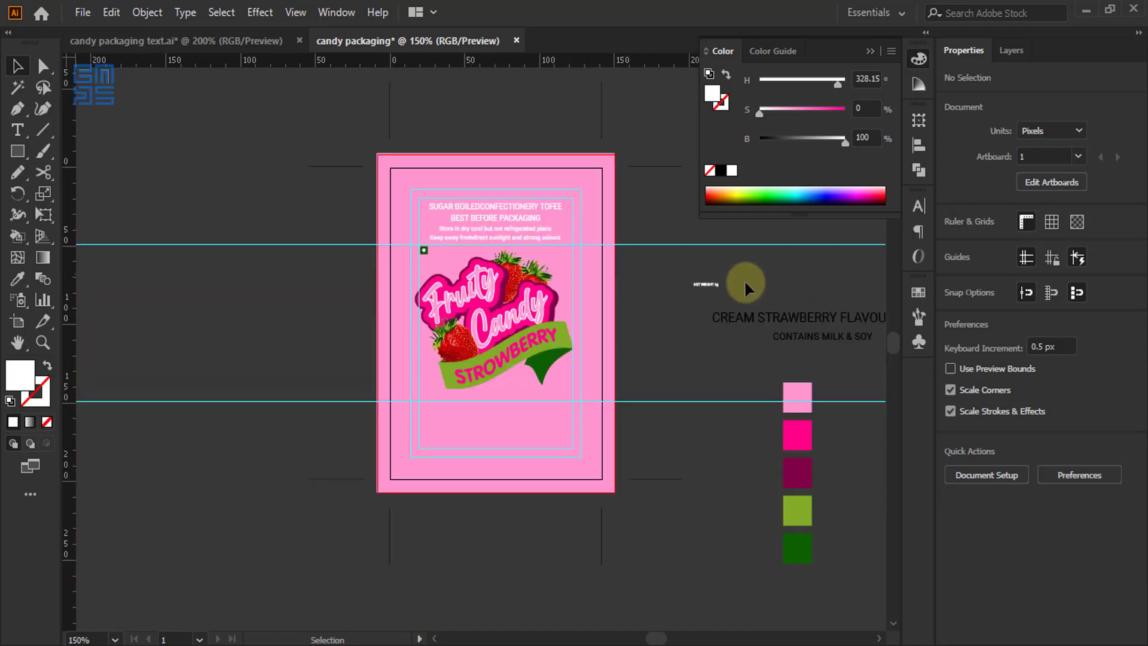
Position the NET WEIGHT 4g text on the packaging below the ribbon's right end, just above the lower horizontal guide
scroll(718, 296, "up", 3)
left_click_drag(684, 271, 387, 493)
left_click_drag(571, 445, 395, 523)
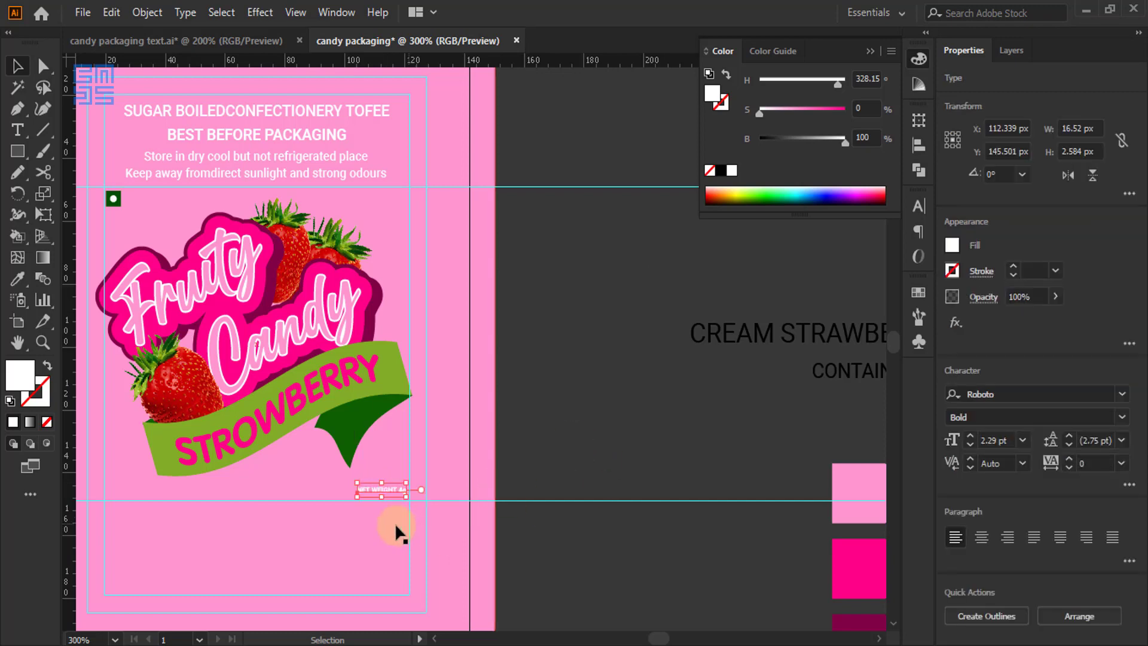
scroll(393, 524, "up", 4)
scroll(357, 436, "up", 2)
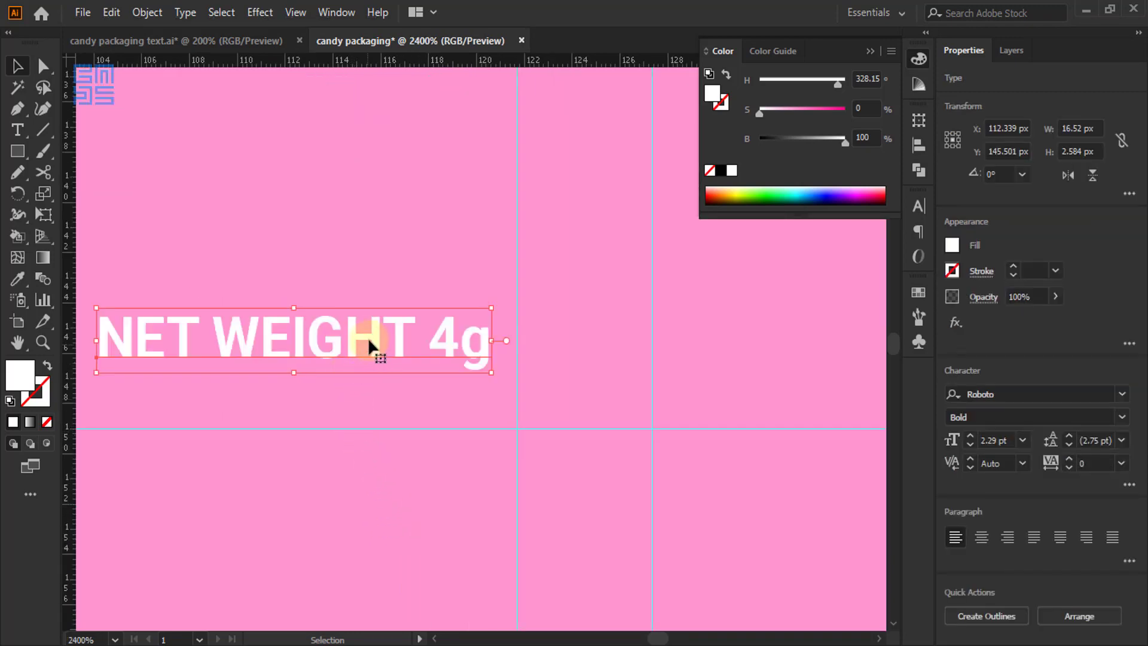
left_click_drag(360, 344, 364, 368)
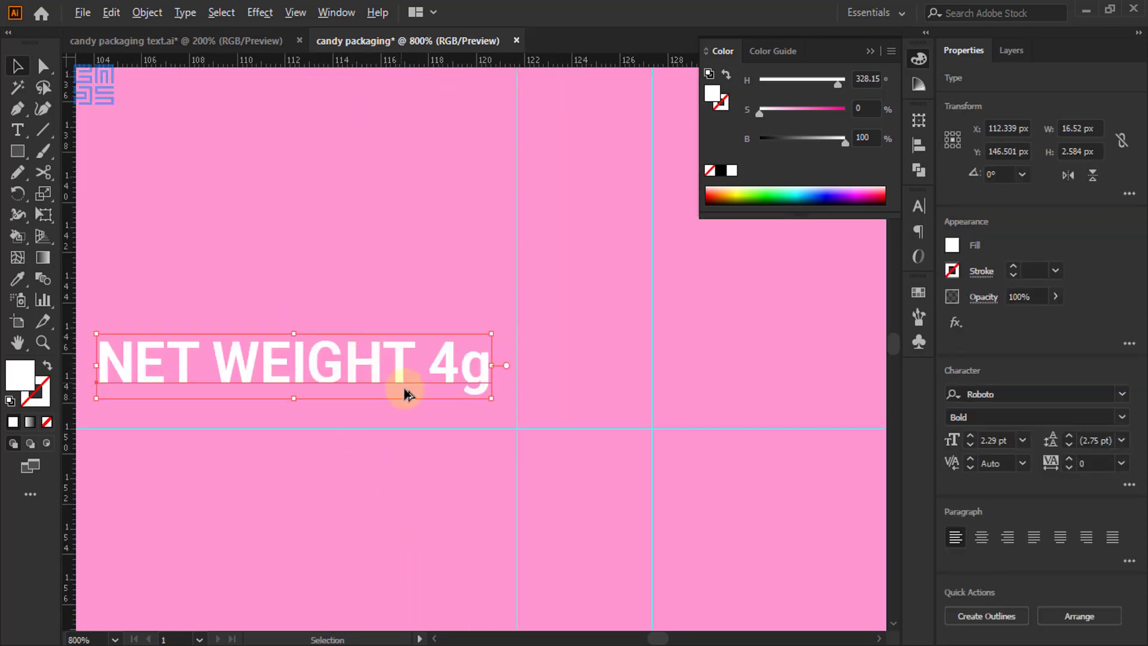
scroll(405, 393, "down", 3)
scroll(474, 395, "down", 2)
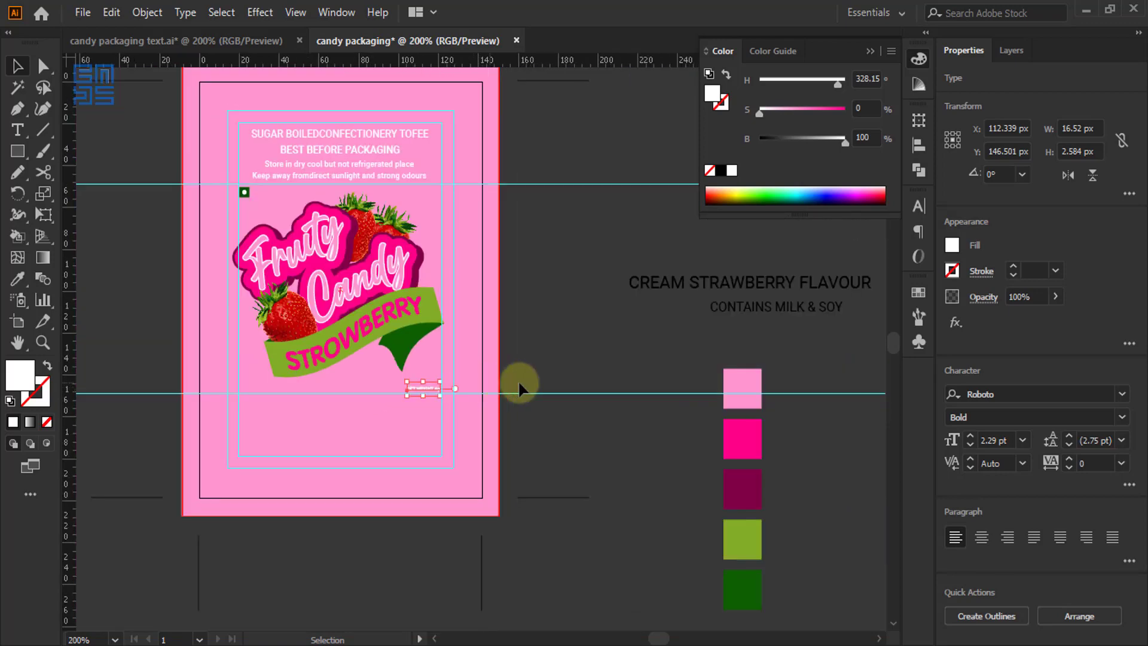
left_click(585, 350)
Stack the CREAM STRAWBERRY FLAVOUR, CONTAINS MILK & SOY and added flavours texts beneath one another beside the packaging
scroll(487, 297, "down", 1)
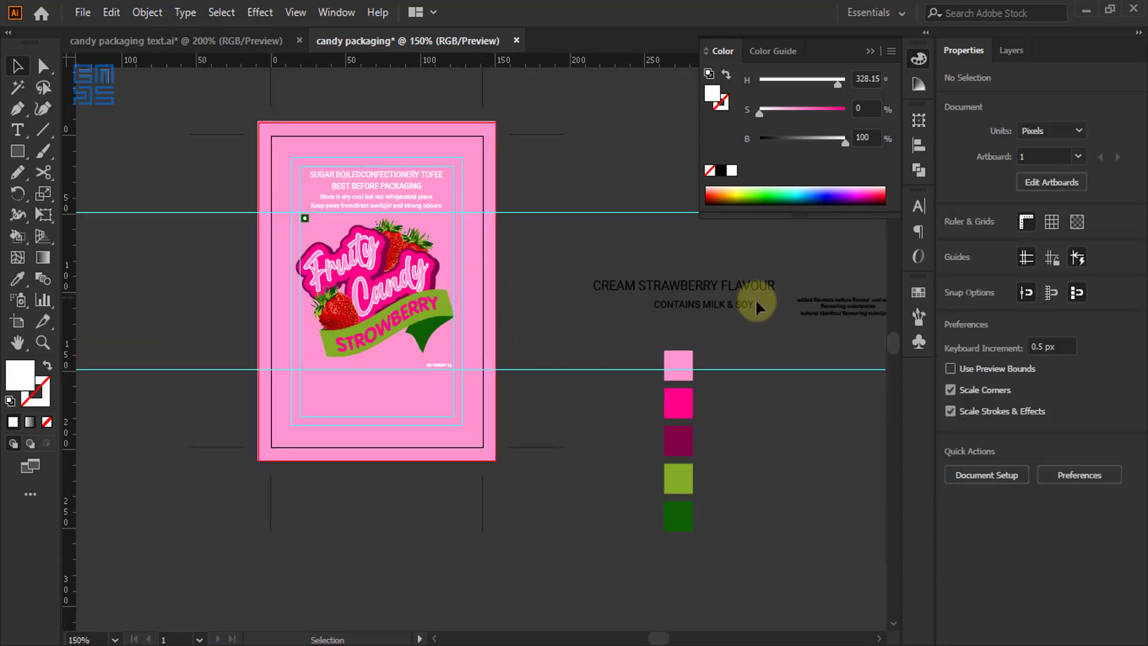
scroll(831, 272, "up", 2)
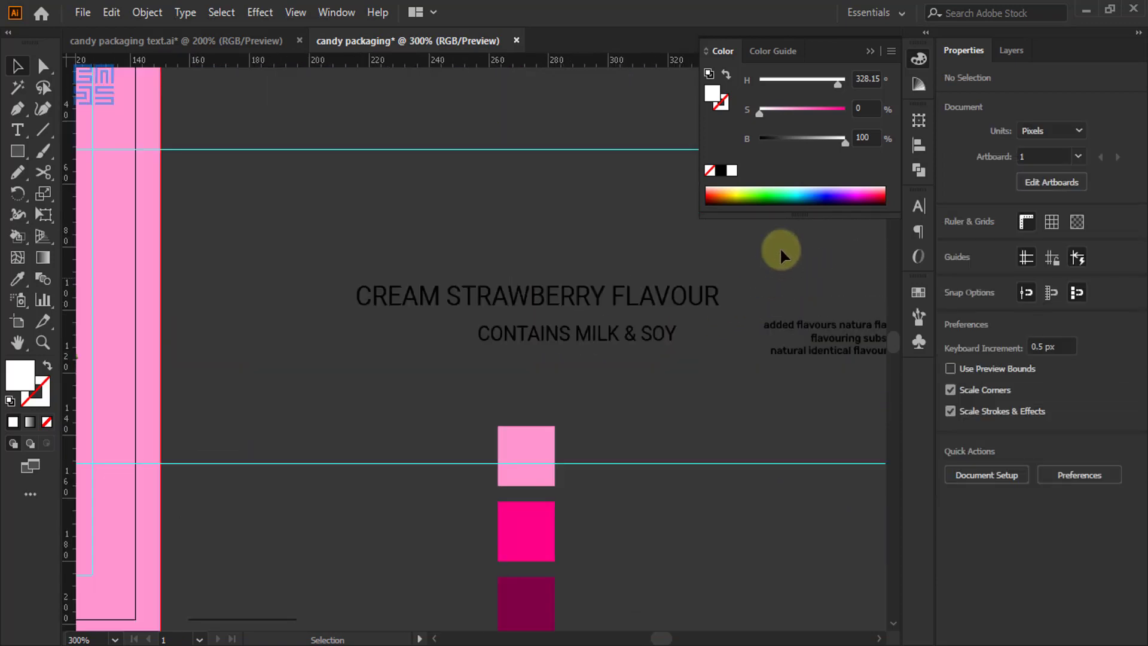
left_click(869, 51)
left_click_drag(571, 299, 507, 355)
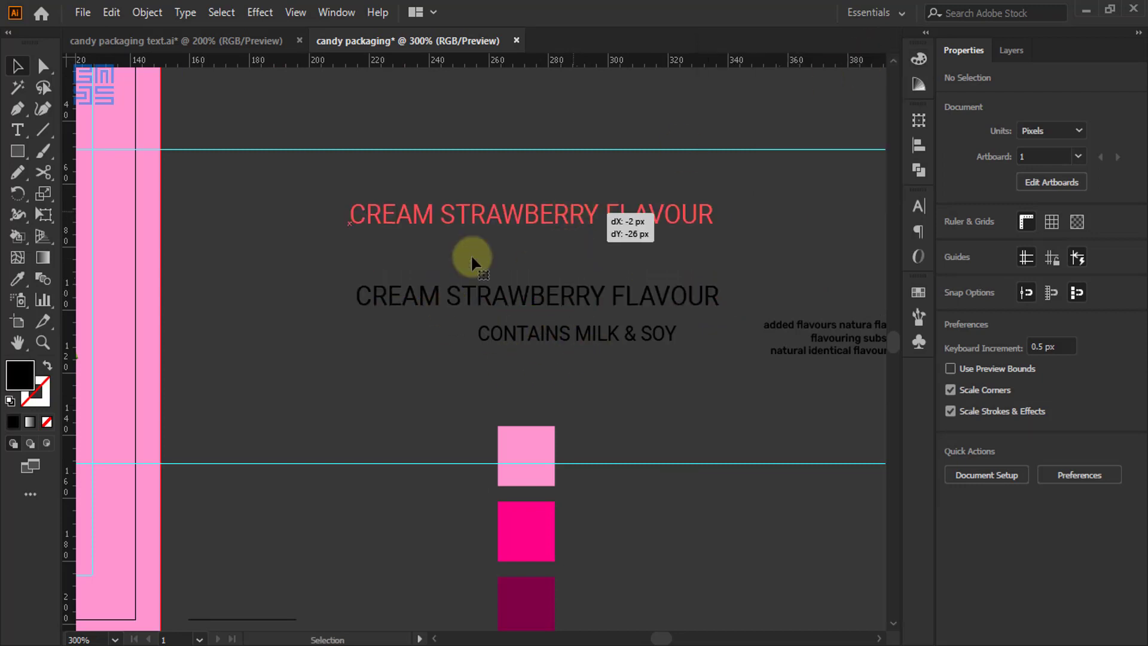
left_click_drag(472, 257, 472, 257)
left_click_drag(586, 333, 534, 246)
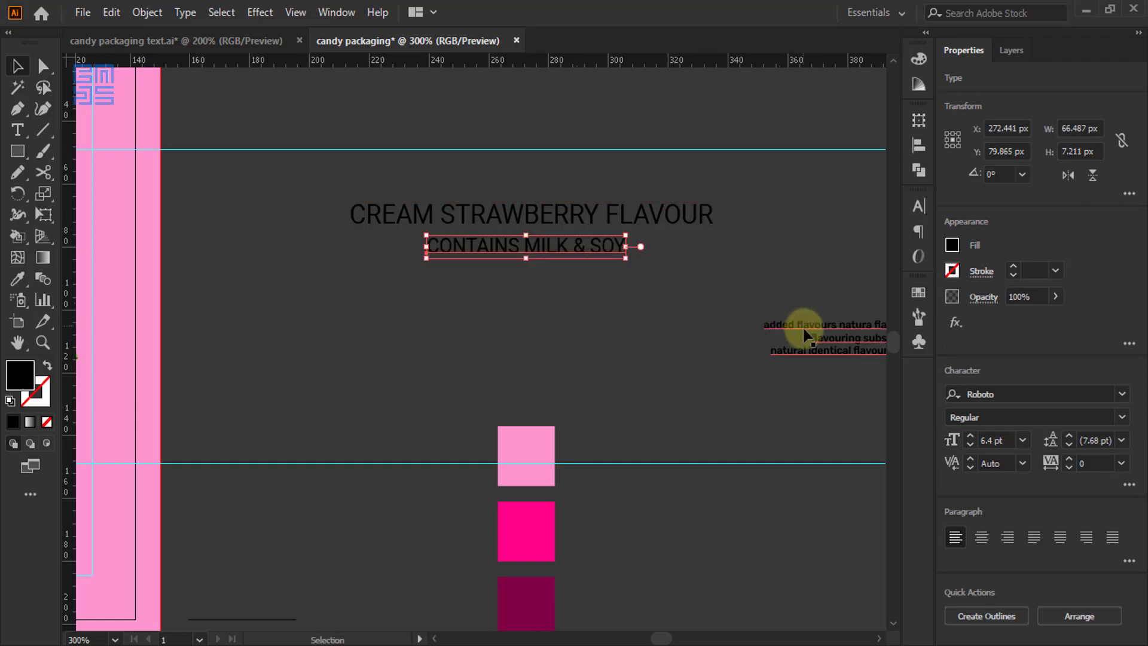
left_click_drag(806, 336, 465, 274)
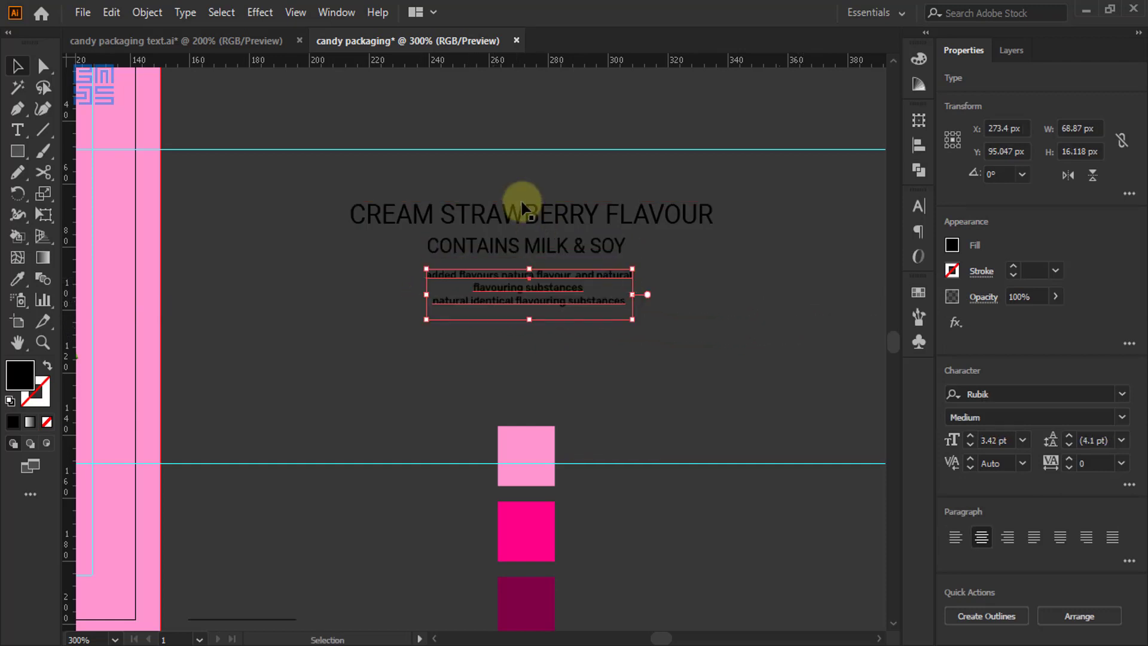
Align the three stacked flavour texts on their horizontal centres and fill them with white
left_click_drag(511, 187, 593, 318)
left_click(547, 243)
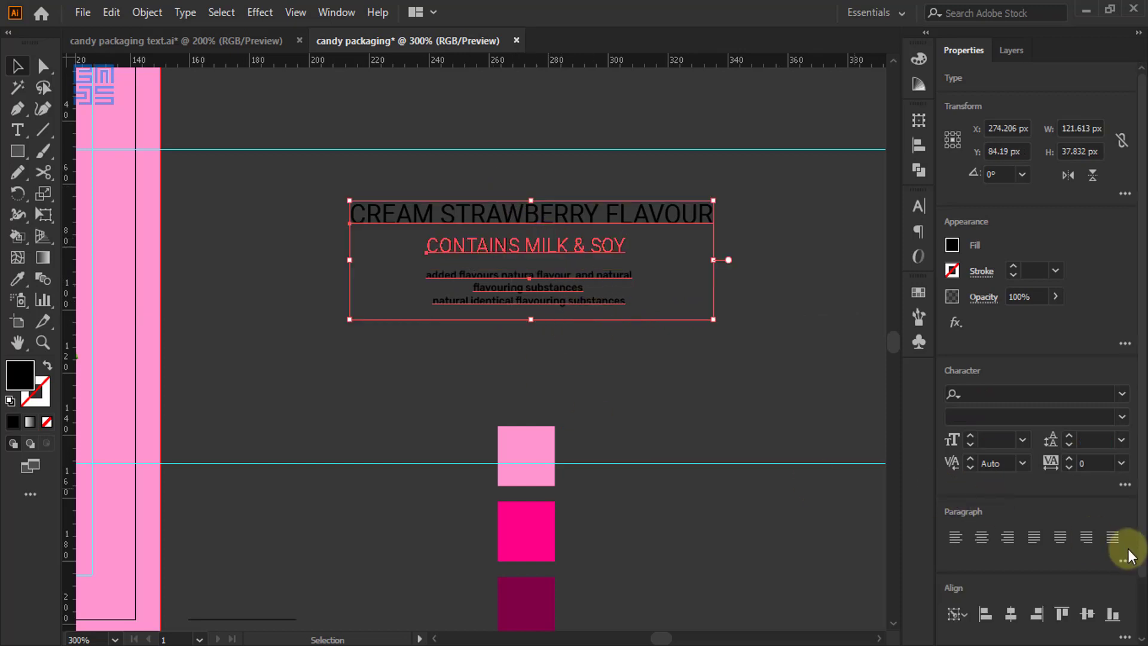
left_click(1011, 614)
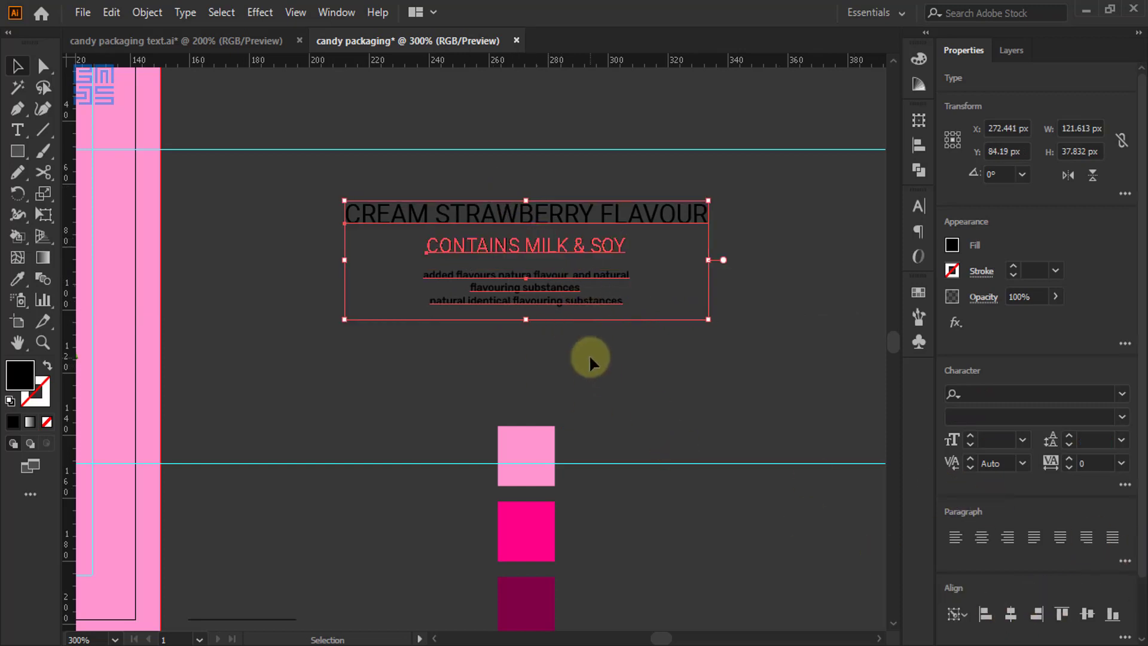
left_click(919, 59)
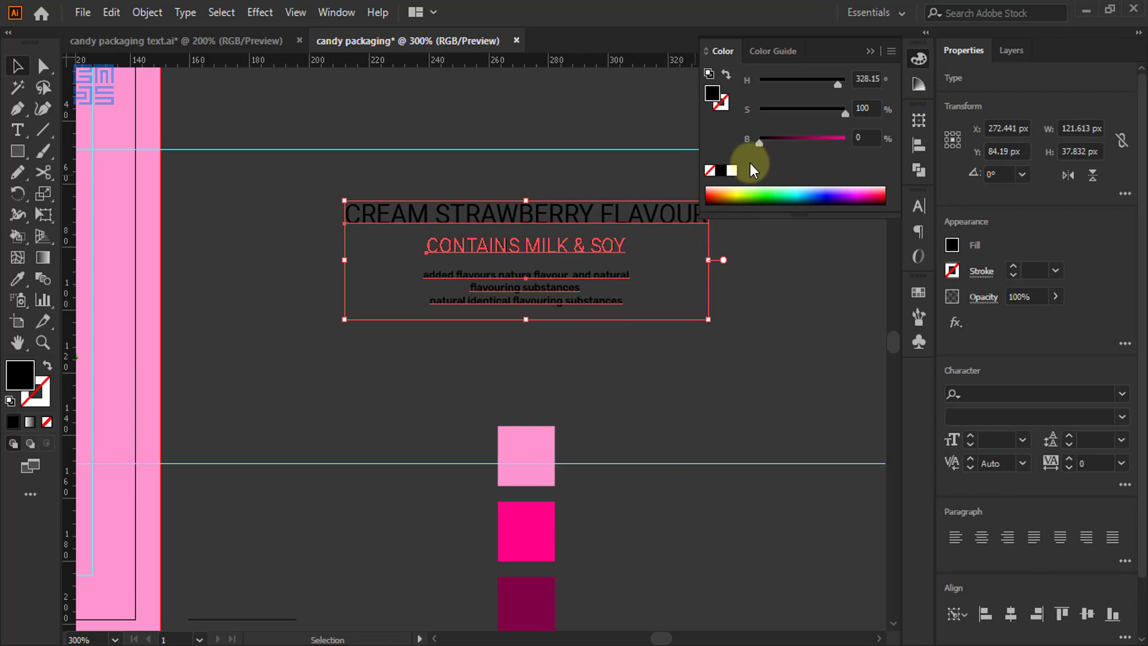
left_click(732, 171)
left_click(754, 357)
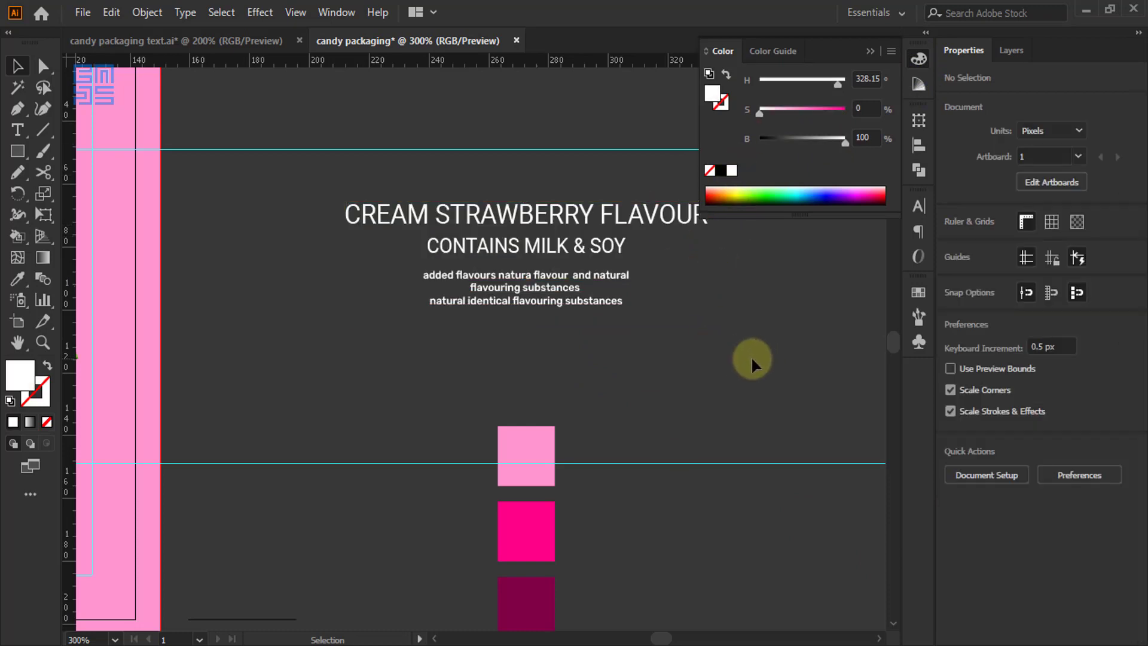
Set the CREAM STRAWBERRY FLAVOUR line to Roboto Bold
scroll(720, 350, "up", 3)
left_click_drag(324, 258, 726, 299)
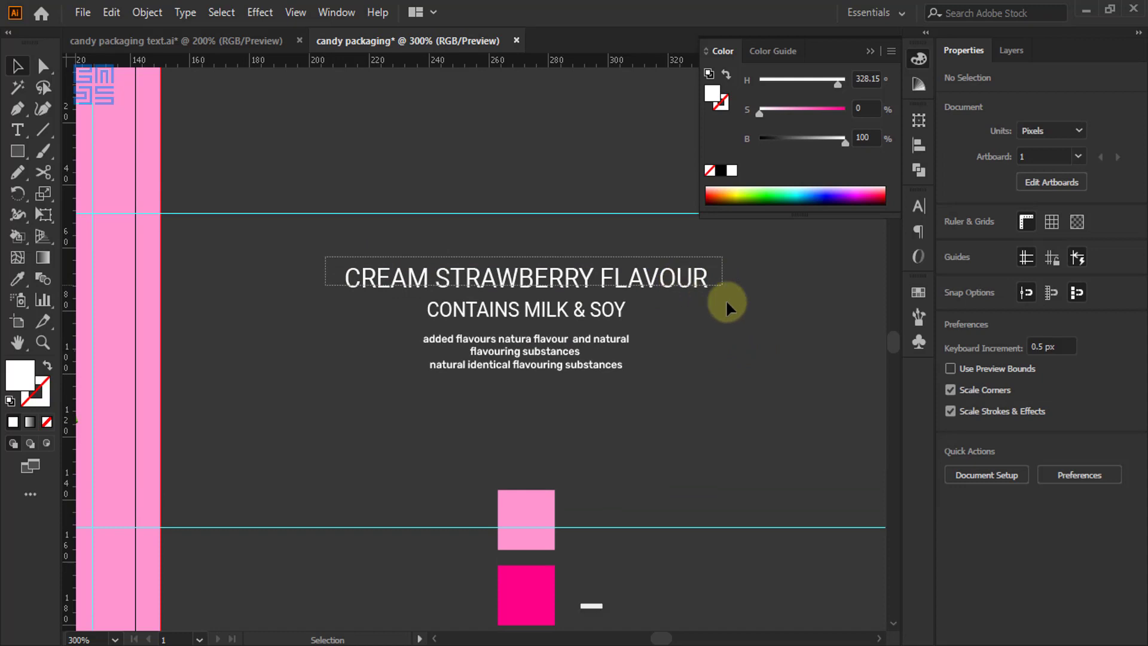
left_click(919, 205)
left_click(886, 246)
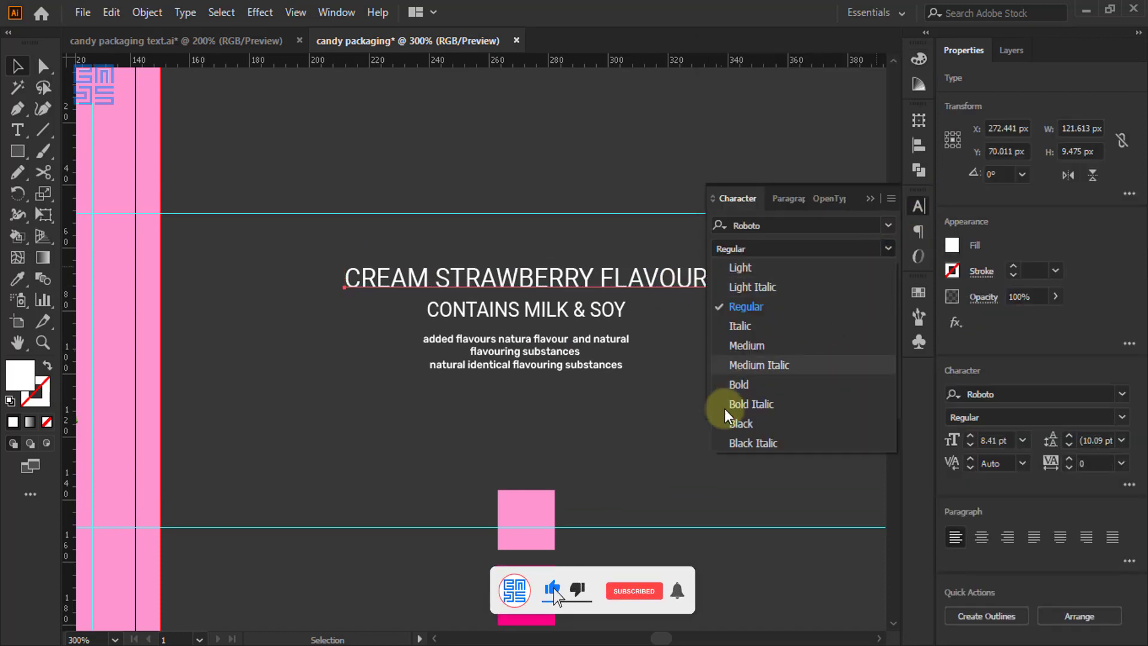
left_click(737, 389)
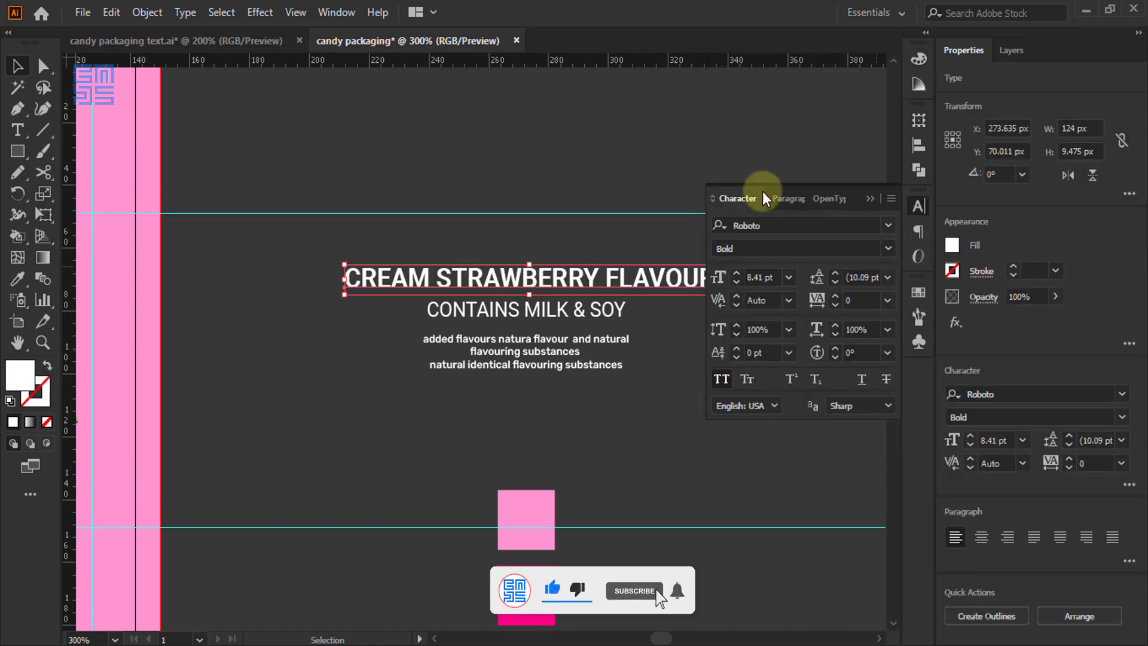
left_click(862, 196)
Move the three flavour texts onto the packaging below the lower horizontal guide and scale them down to about 95 px wide
left_click_drag(601, 429, 545, 258)
scroll(709, 292, "down", 2)
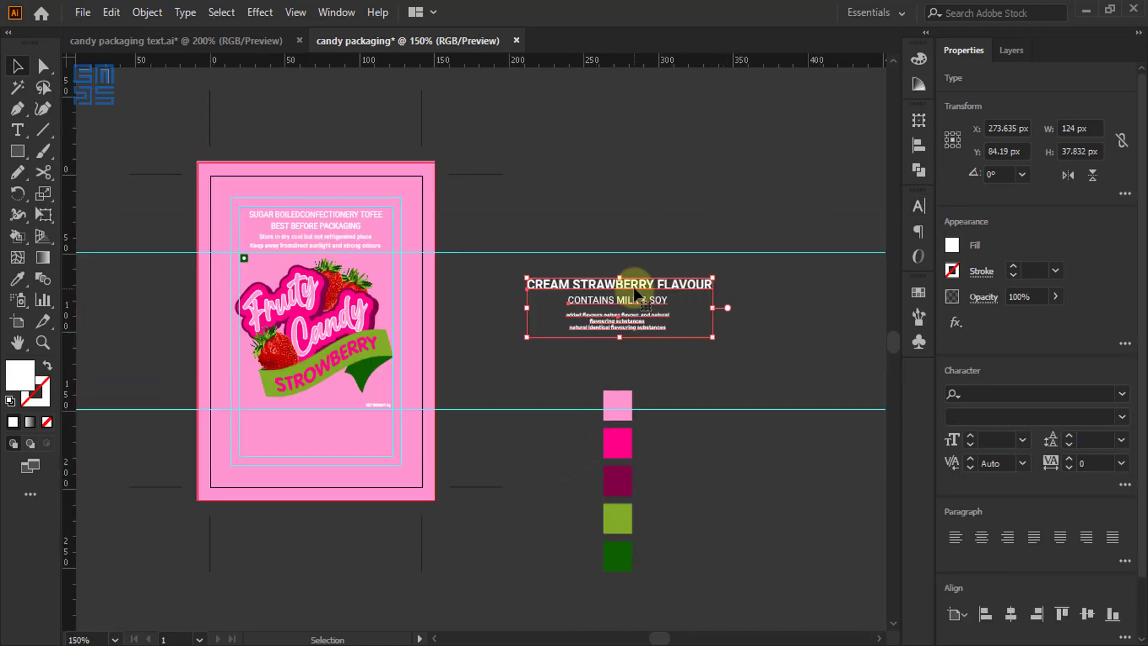
left_click_drag(631, 296, 318, 426)
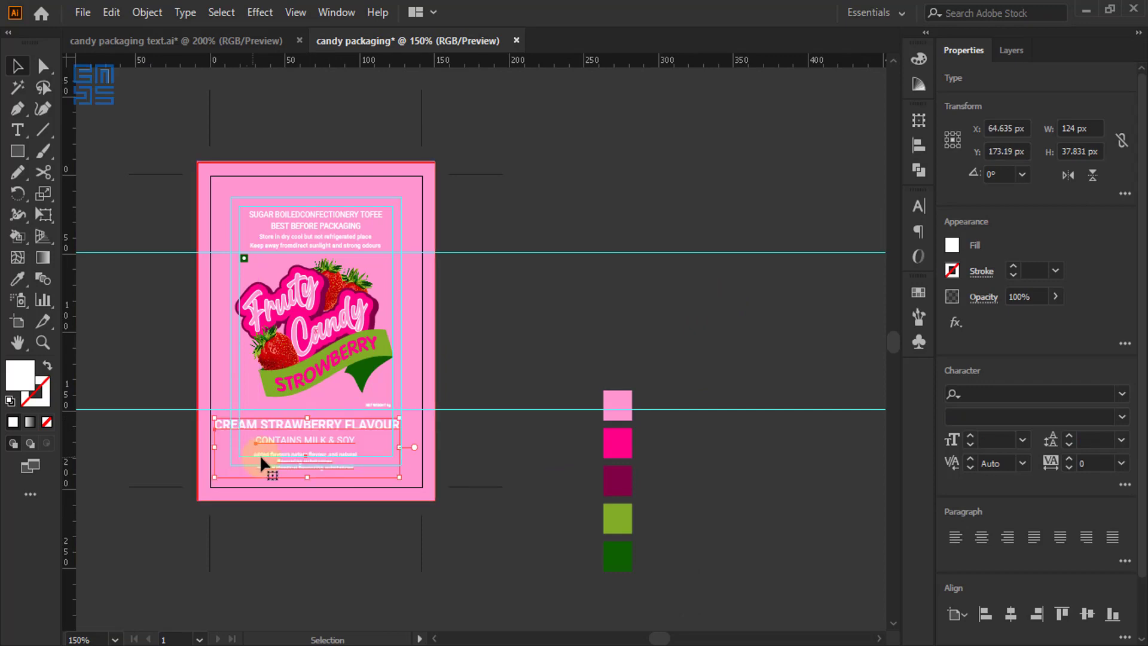
scroll(263, 457, "up", 2)
scroll(202, 422, "up", 1)
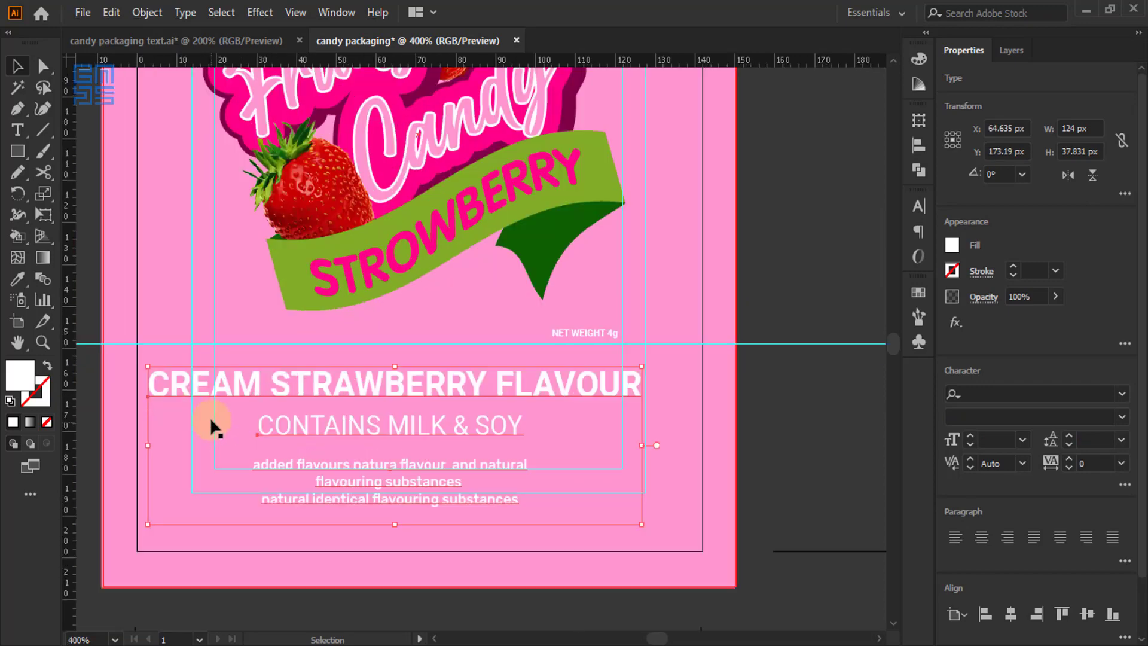
left_click_drag(149, 369, 204, 405)
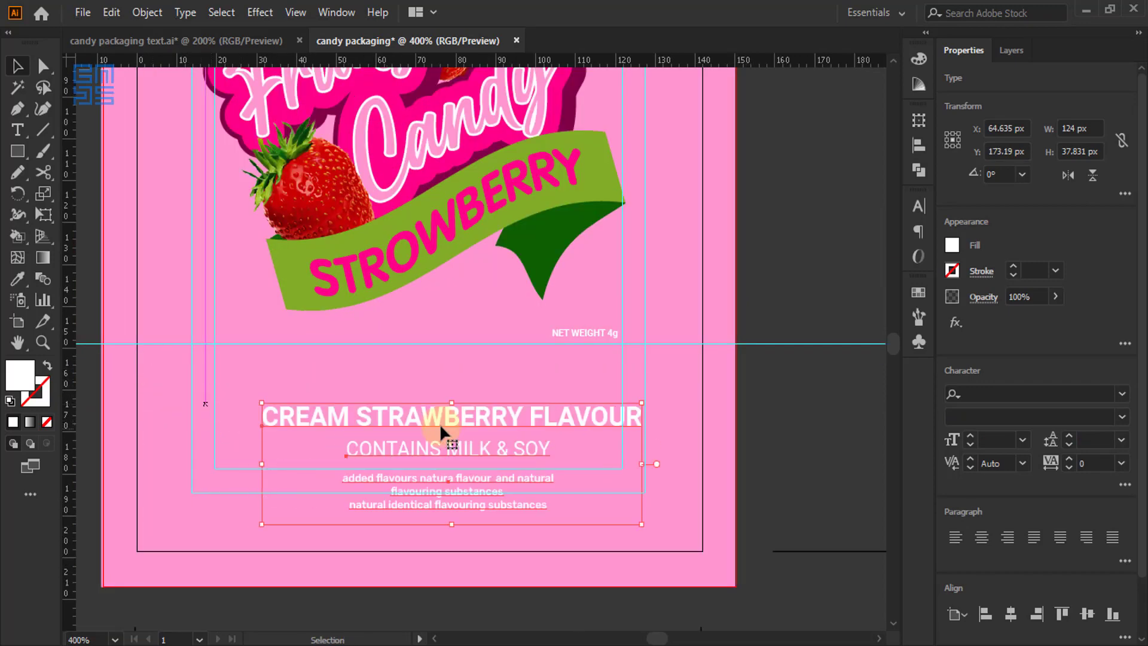
left_click_drag(443, 416, 403, 371)
Group the flavour texts and centre the group horizontally on the pink background rectangle
key("ctrl")
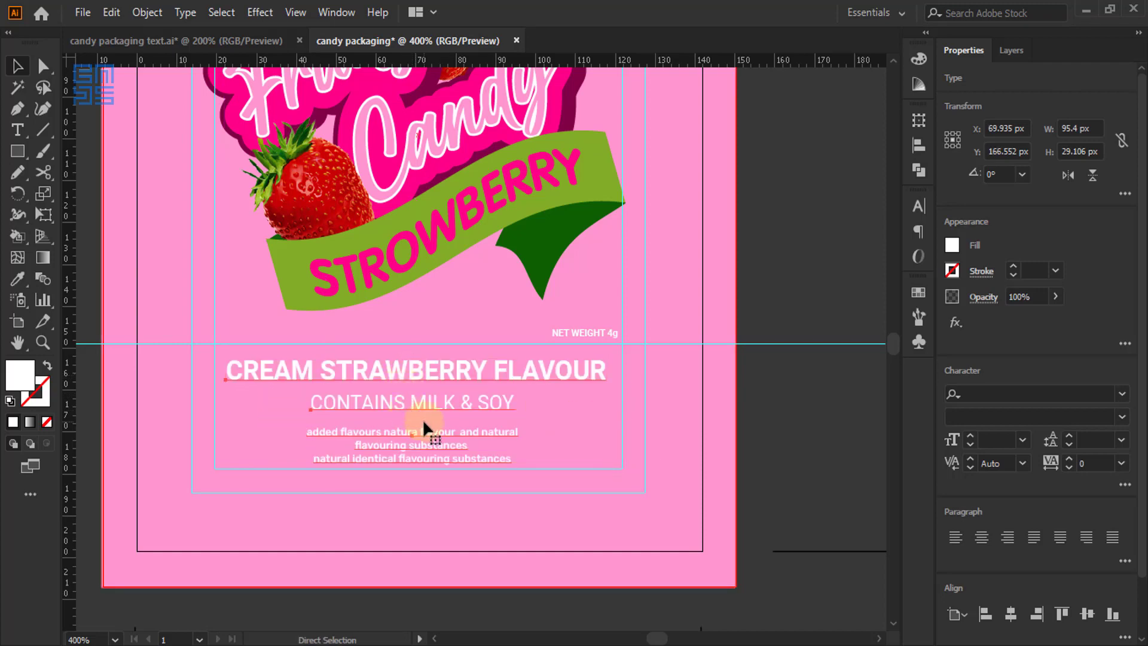
key("ctrl+g")
left_click(715, 487, "shift")
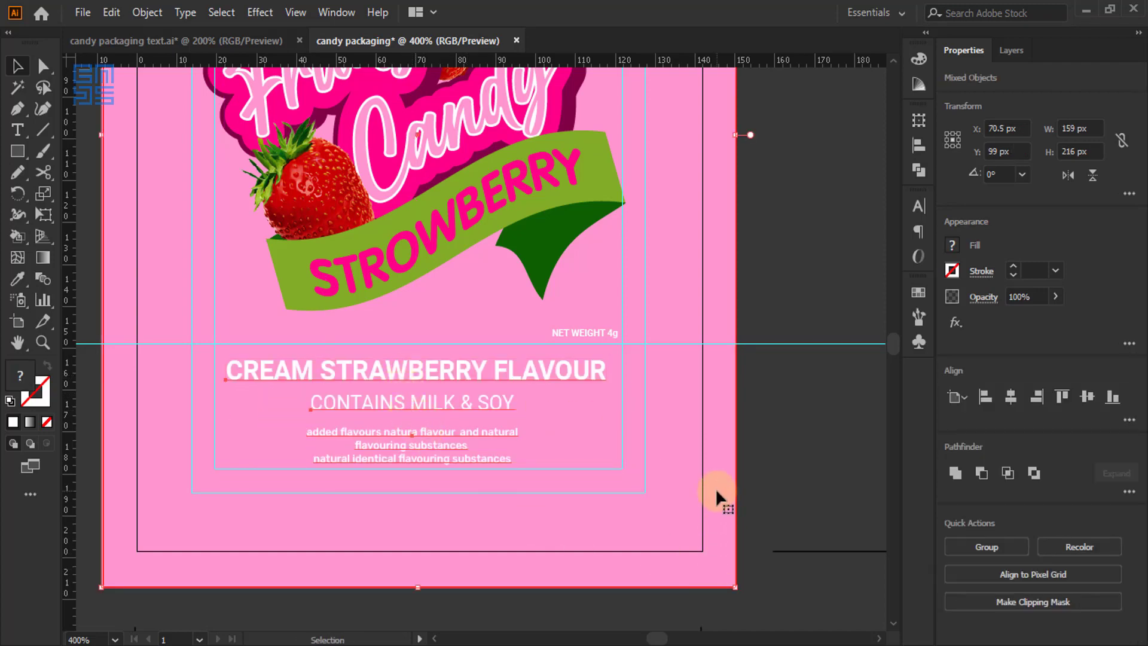
left_click(1012, 396)
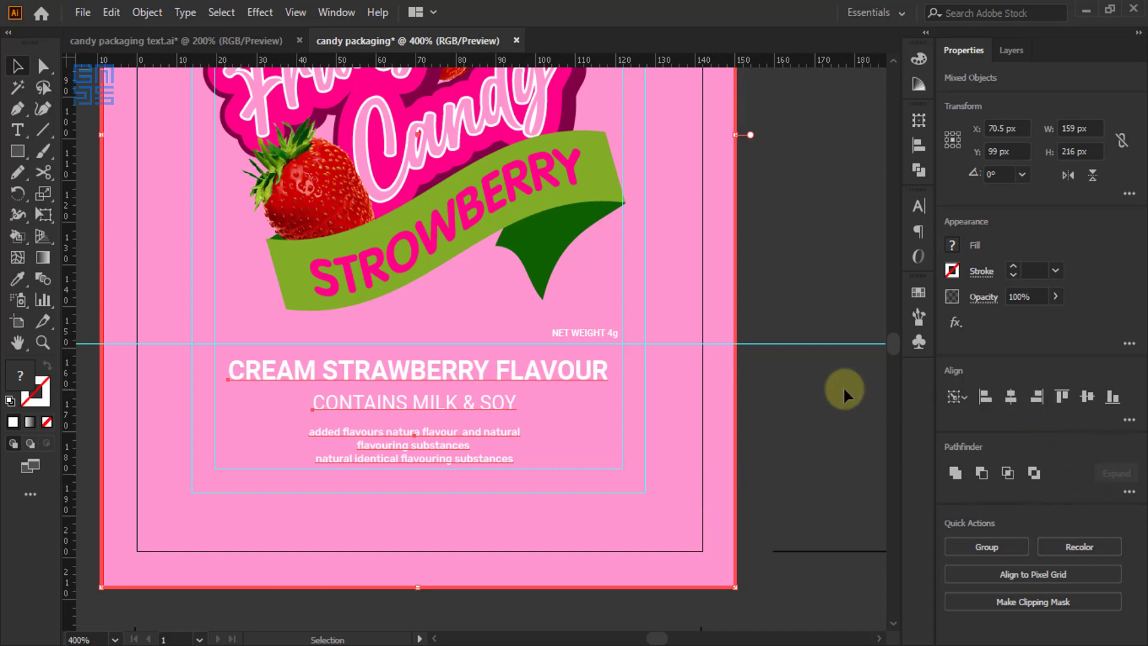
left_click(822, 386)
scroll(483, 417, "down", 2)
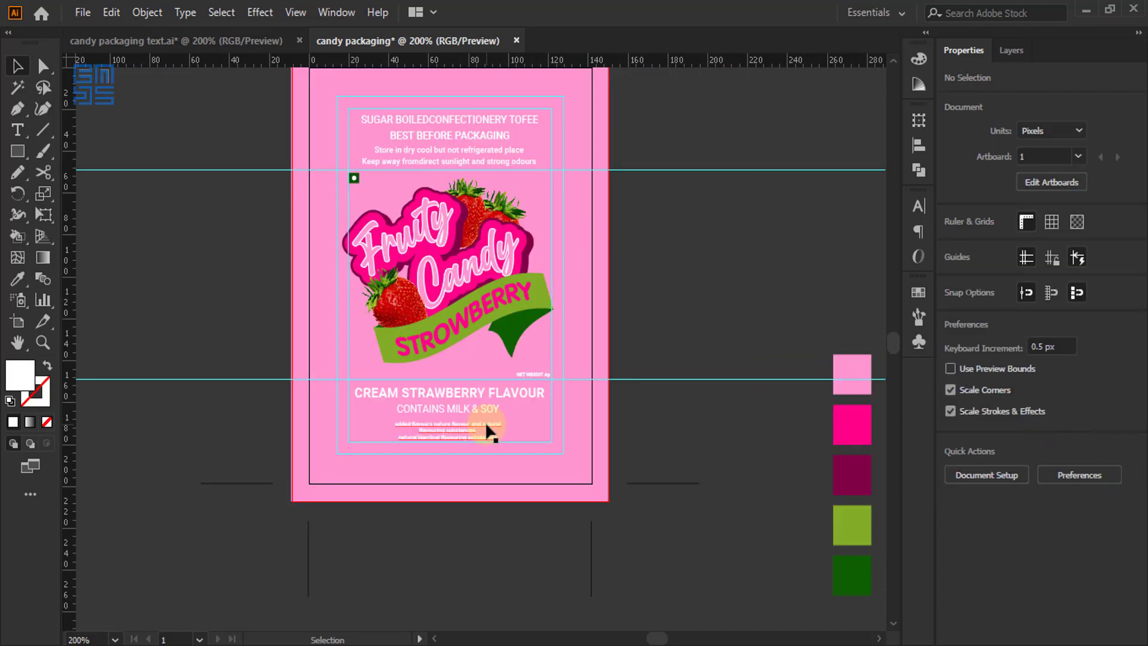
Draw a horizontal straight line about 364 px wide across the upper part of the packaging
scroll(488, 425, "up", 3)
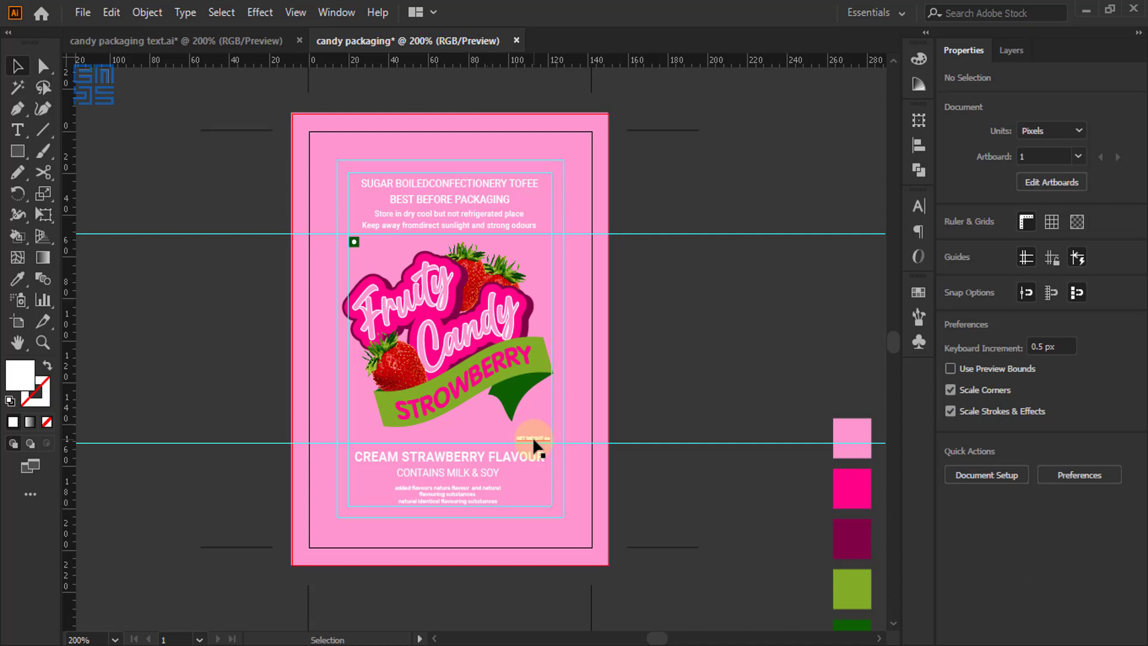
scroll(539, 288, "down", 1)
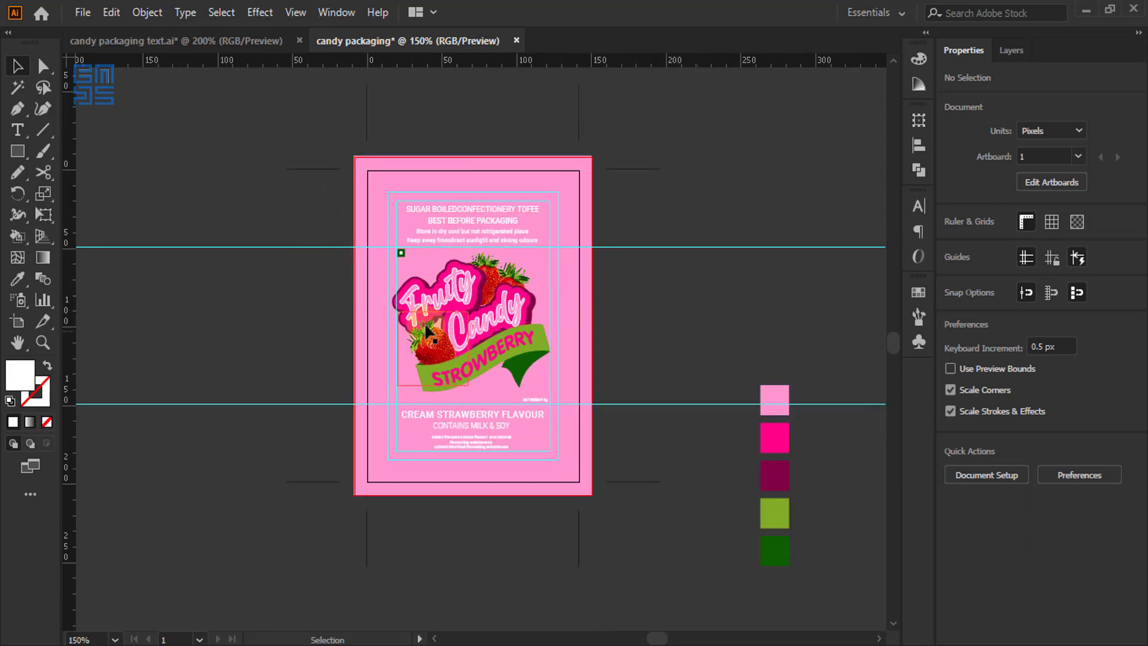
scroll(379, 331, "down", 1)
scroll(378, 333, "down", 1)
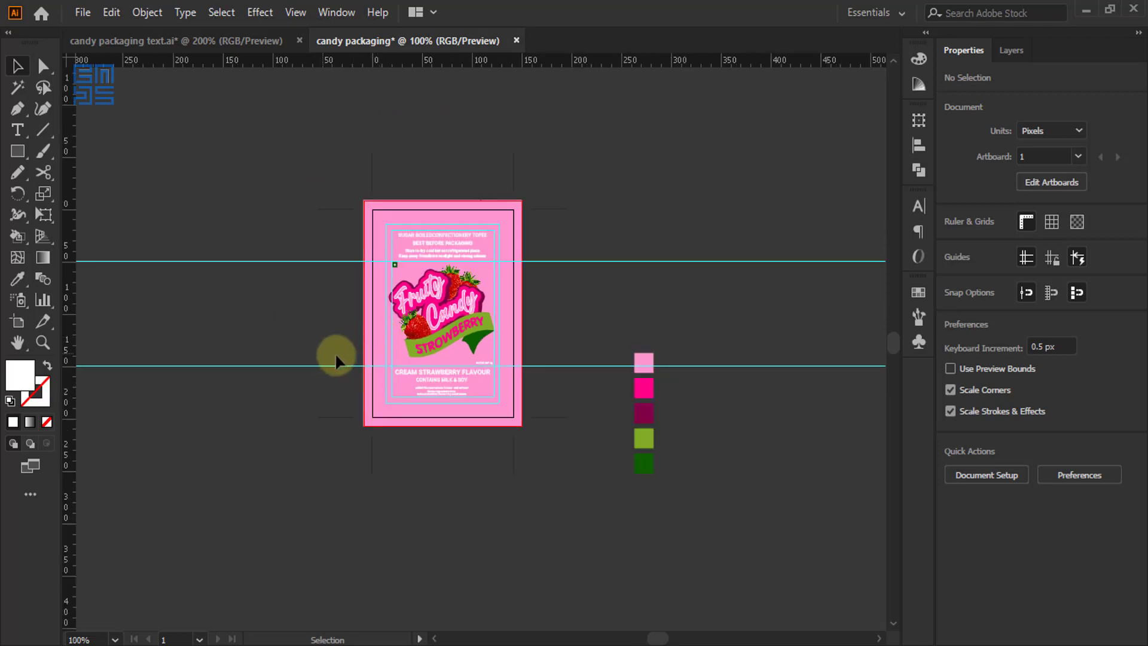
left_click(42, 129)
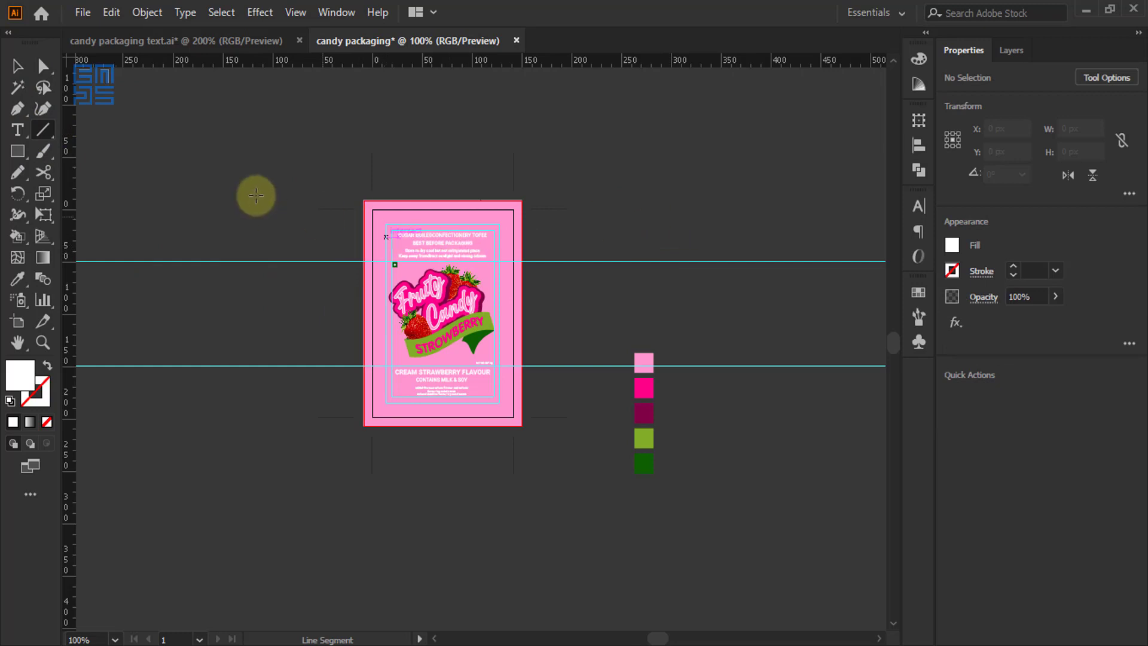
mouse_move(253, 225)
left_mouse_down()
mouse_move(645, 249)
mouse_move(632, 218)
mouse_move(469, 221)
mouse_move(638, 226)
mouse_move(612, 217)
mouse_move(289, 256)
left_mouse_up()
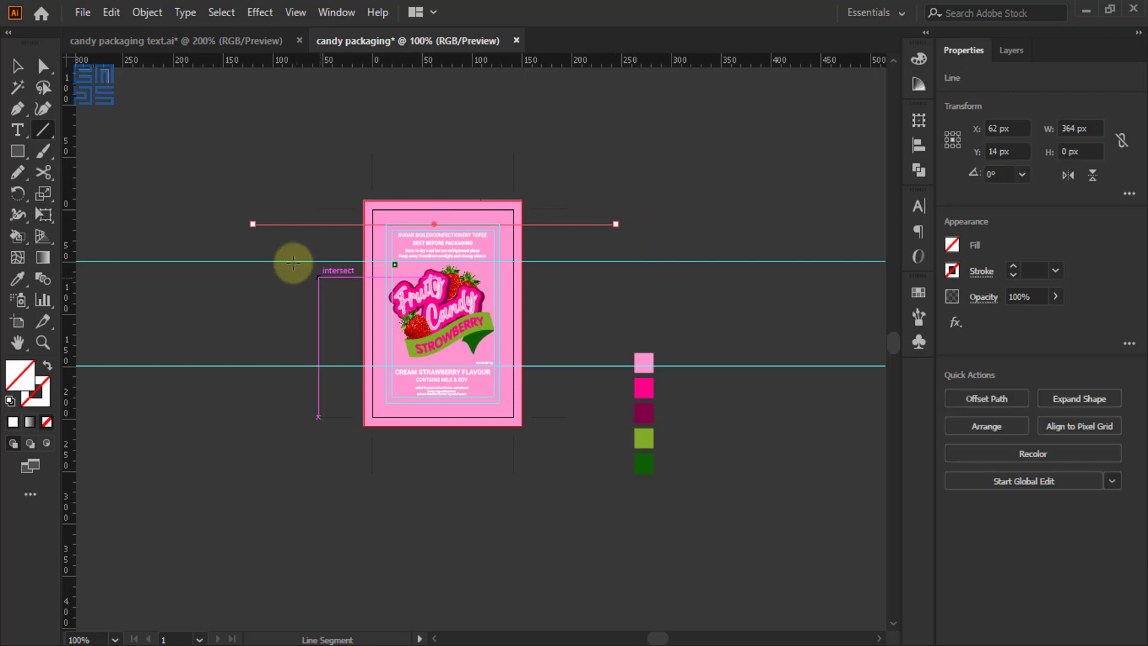
Give the horizontal line a white 3 pt stroke
left_click(18, 66)
left_click(45, 398)
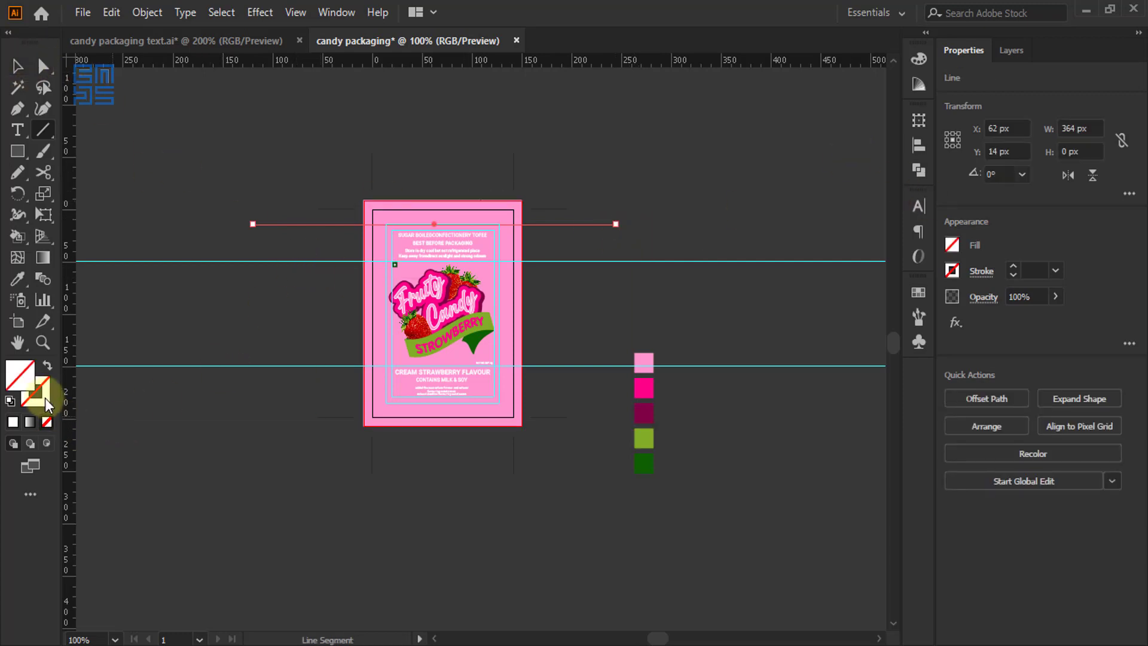
left_click(732, 171)
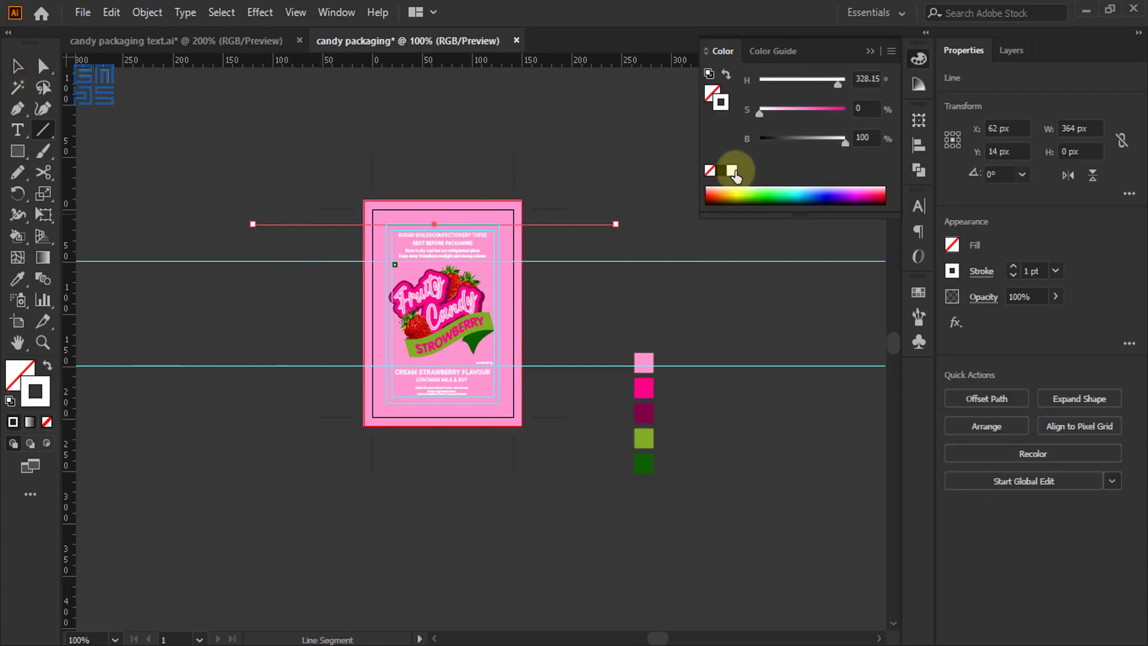
left_click(1054, 271)
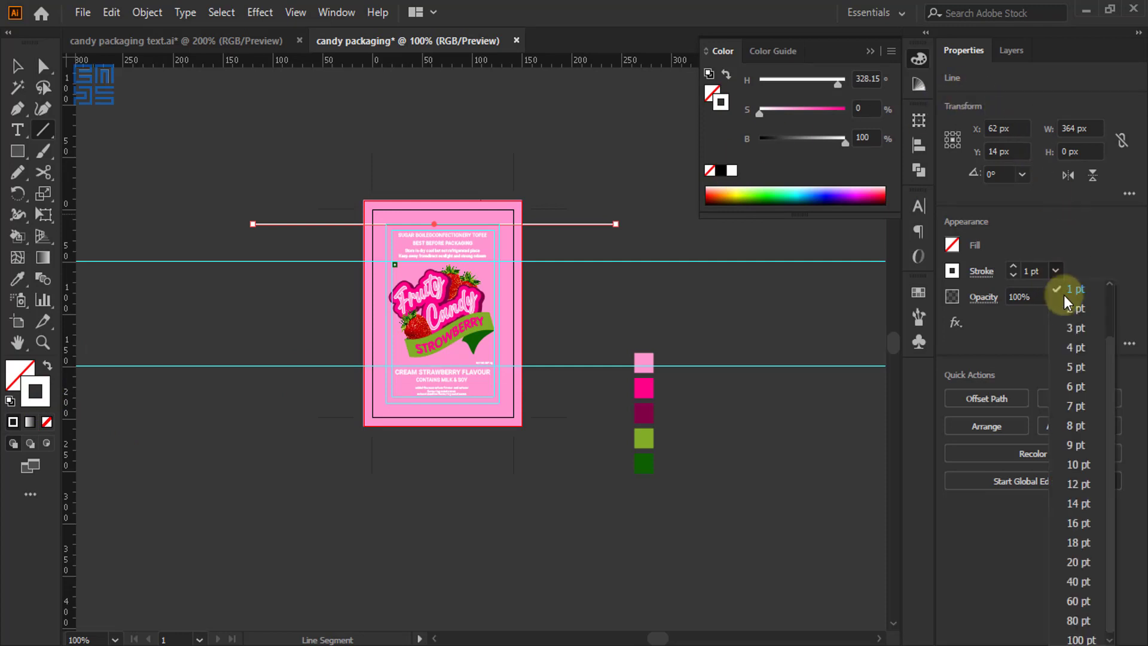
left_click(1071, 329)
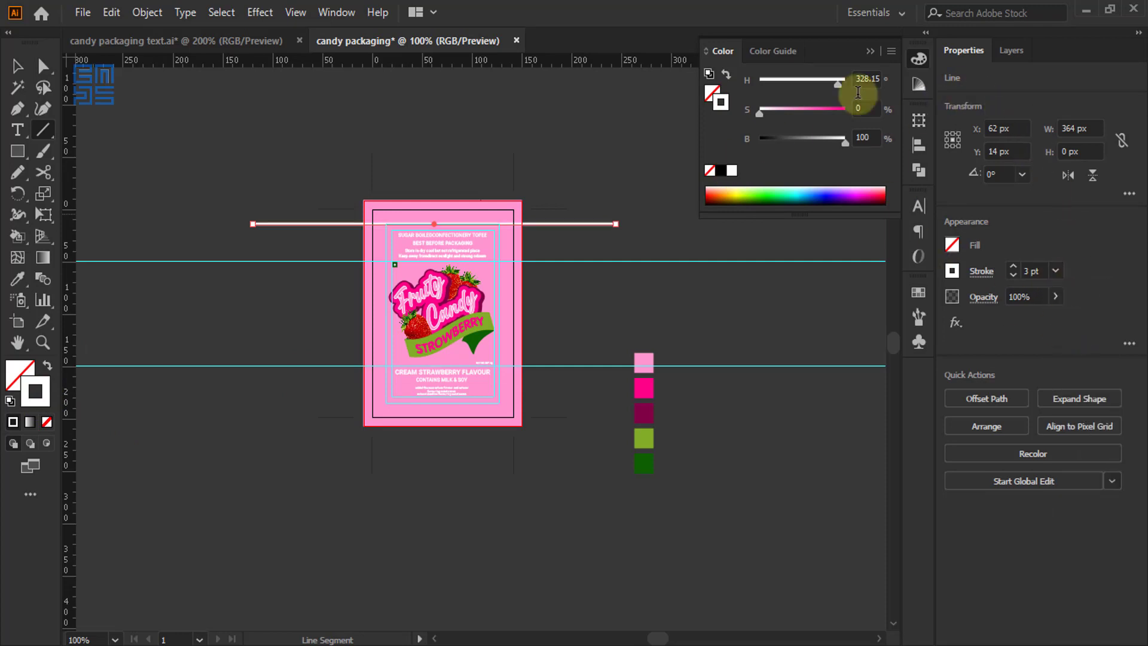
left_click(869, 50)
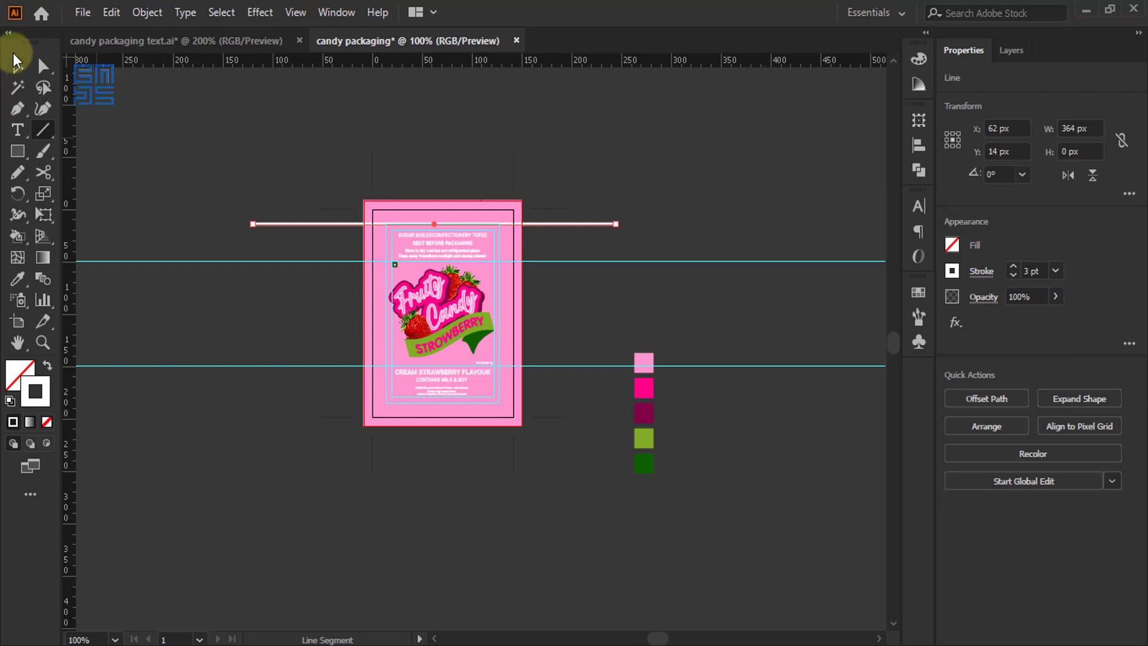
Move the white line off the packaging onto the empty canvas above and beyond the colour swatches
left_click(24, 64)
key("ctrl+minus")
key("ctrl+minus")
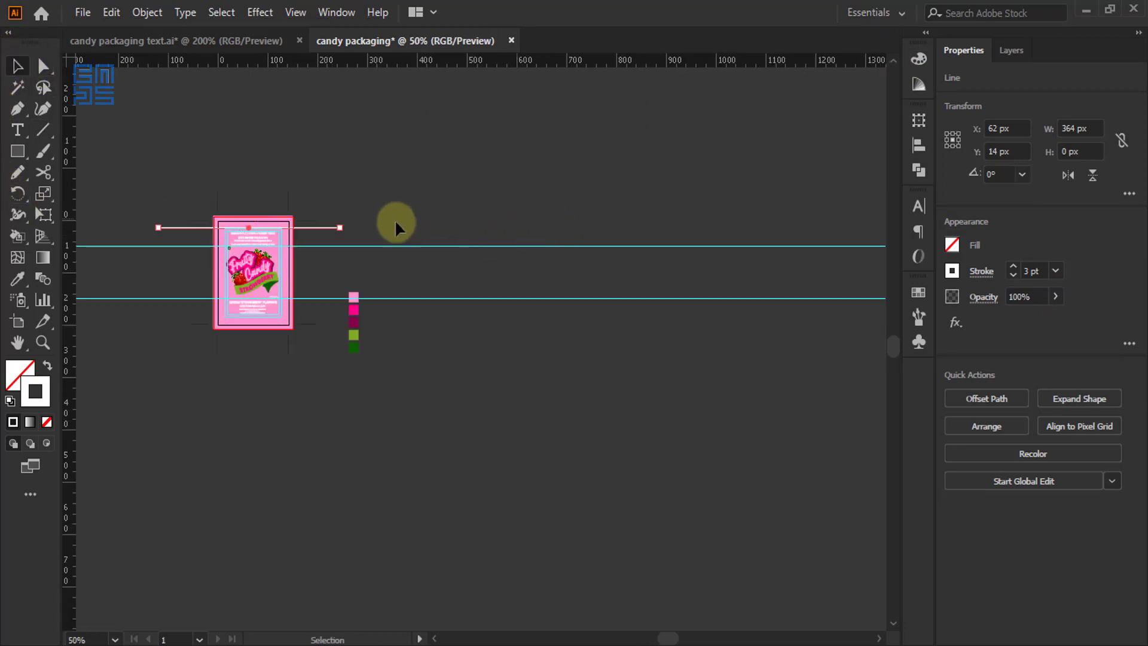
left_click_drag(319, 229, 561, 167)
scroll(500, 138, "up", 2)
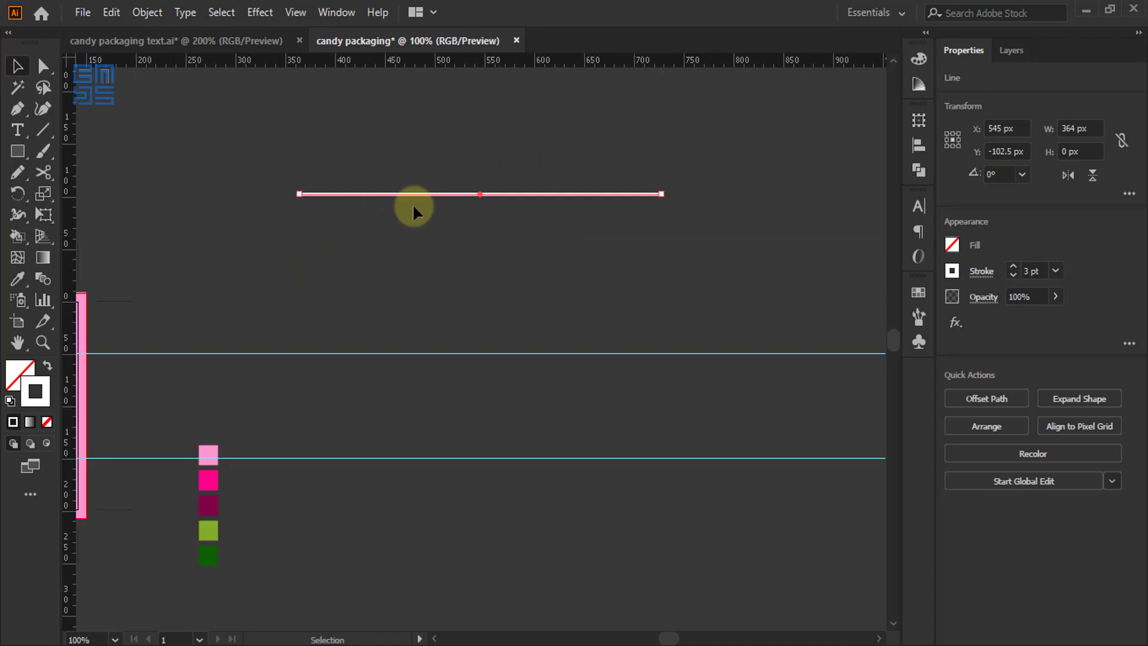
Select the whole line with Direct Selection and apply Add Anchor Points three times, dividing it into eight equal segments
left_click(42, 65)
left_click_drag(265, 162, 761, 221)
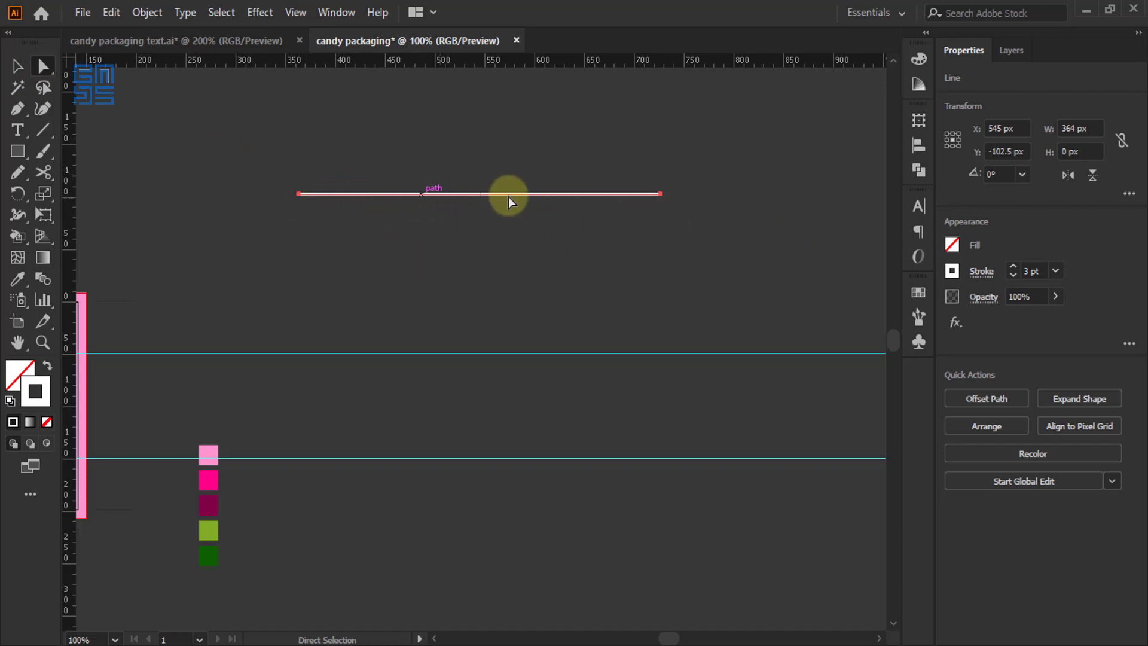
left_click(147, 14)
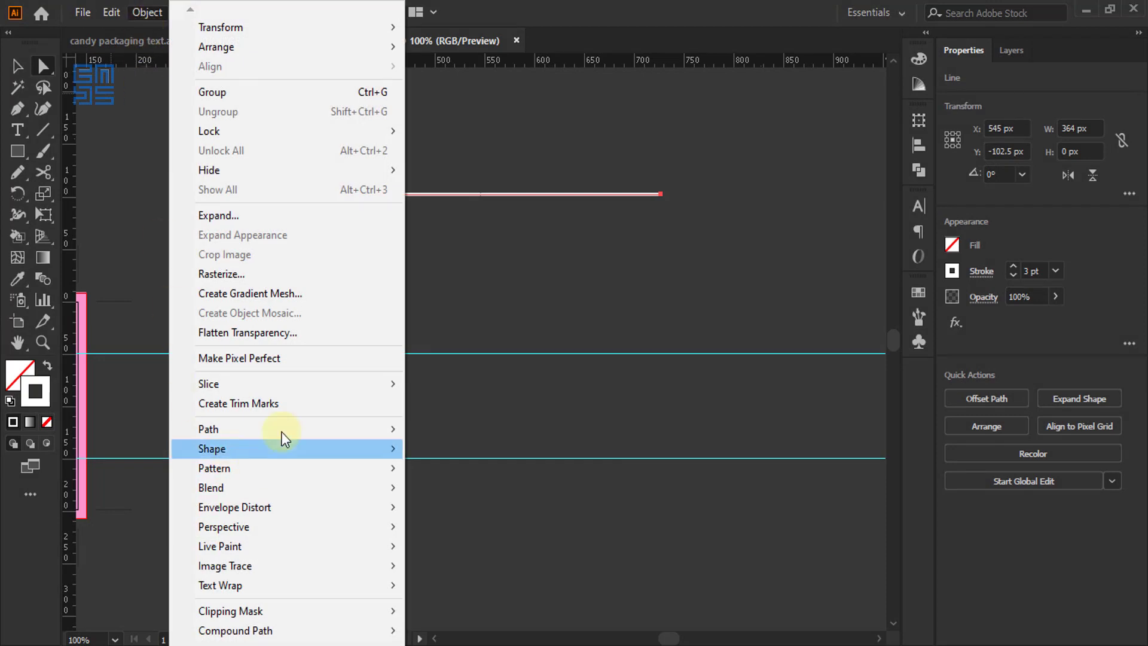
mouse_move(260, 428)
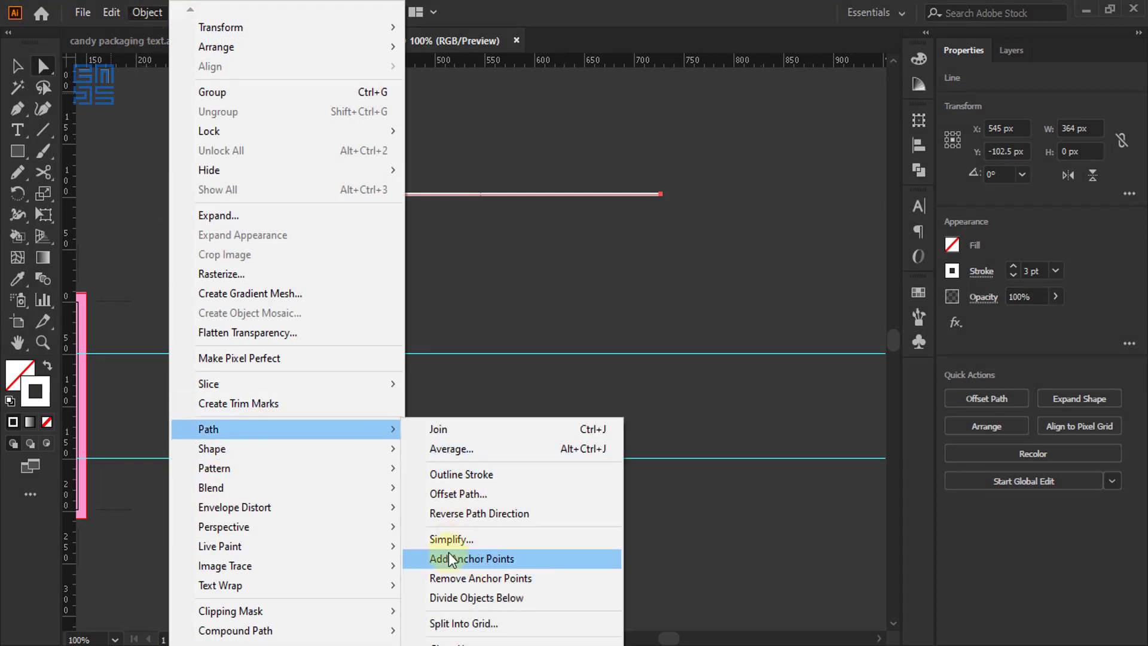
left_click(486, 558)
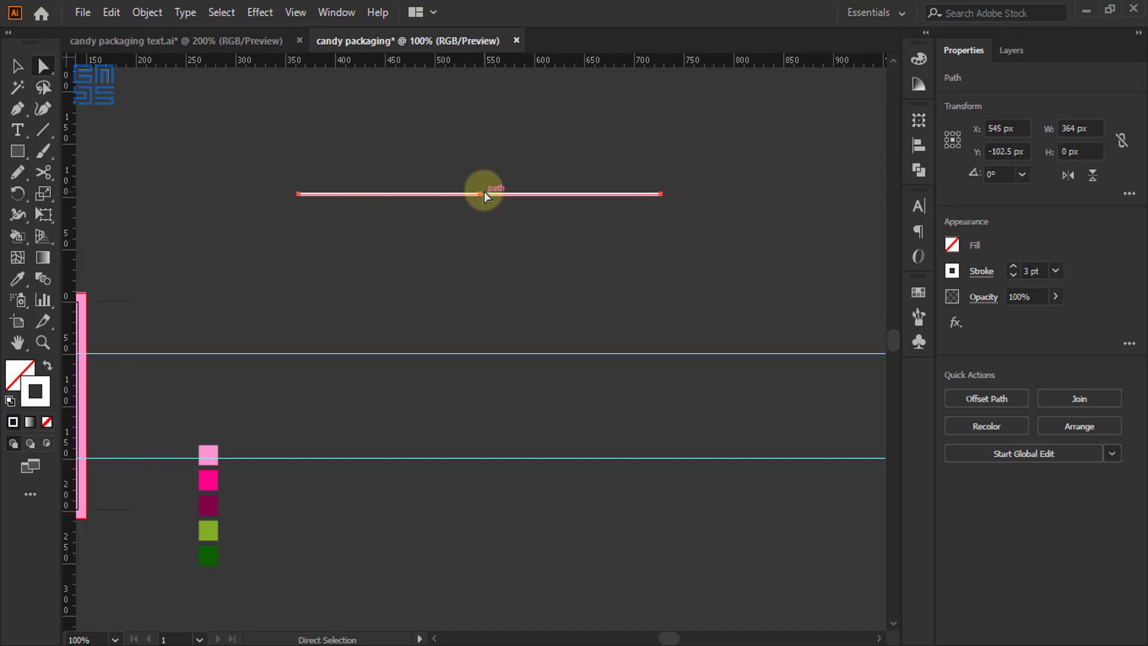
left_click(145, 14)
mouse_move(287, 429)
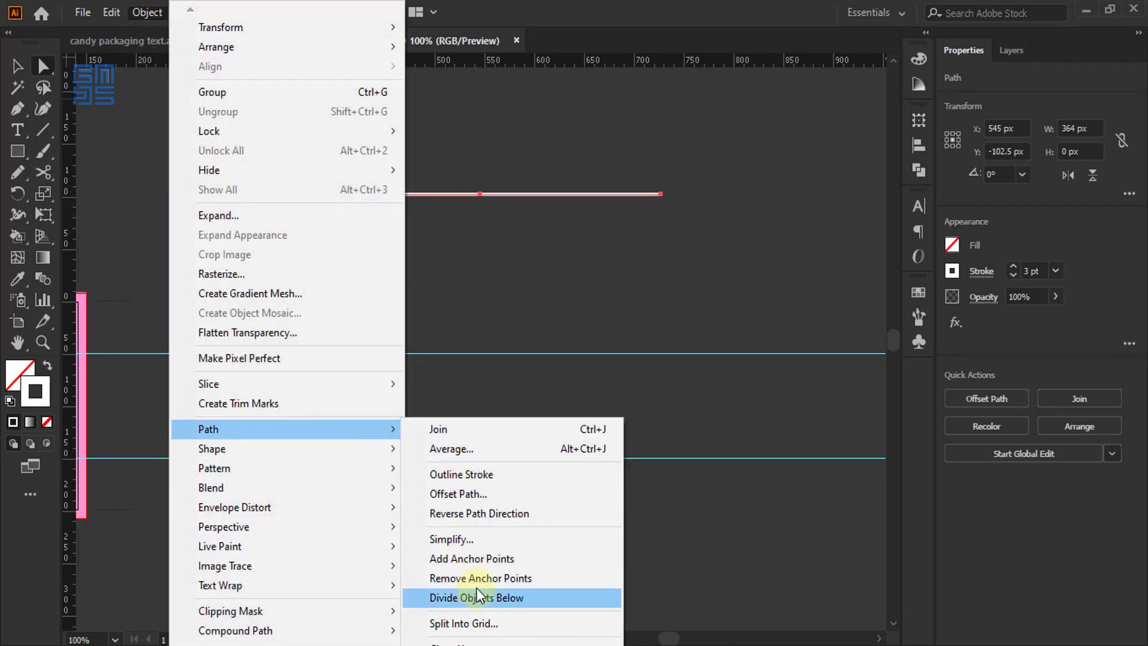
left_click(465, 559)
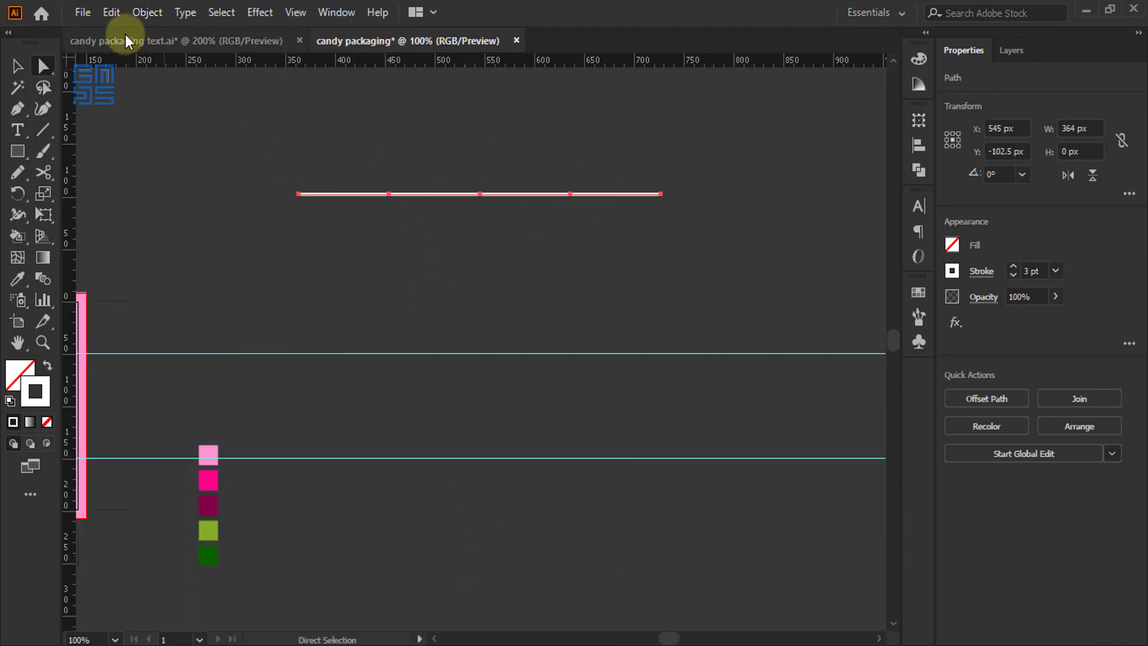
left_click(147, 13)
mouse_move(237, 429)
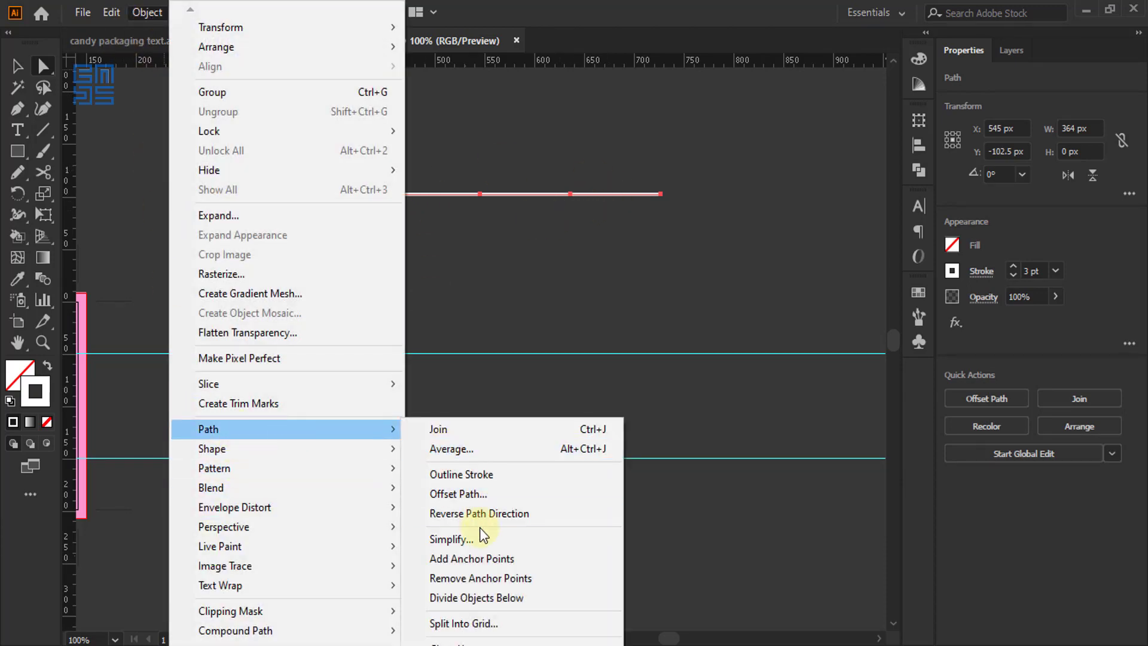
left_click(474, 558)
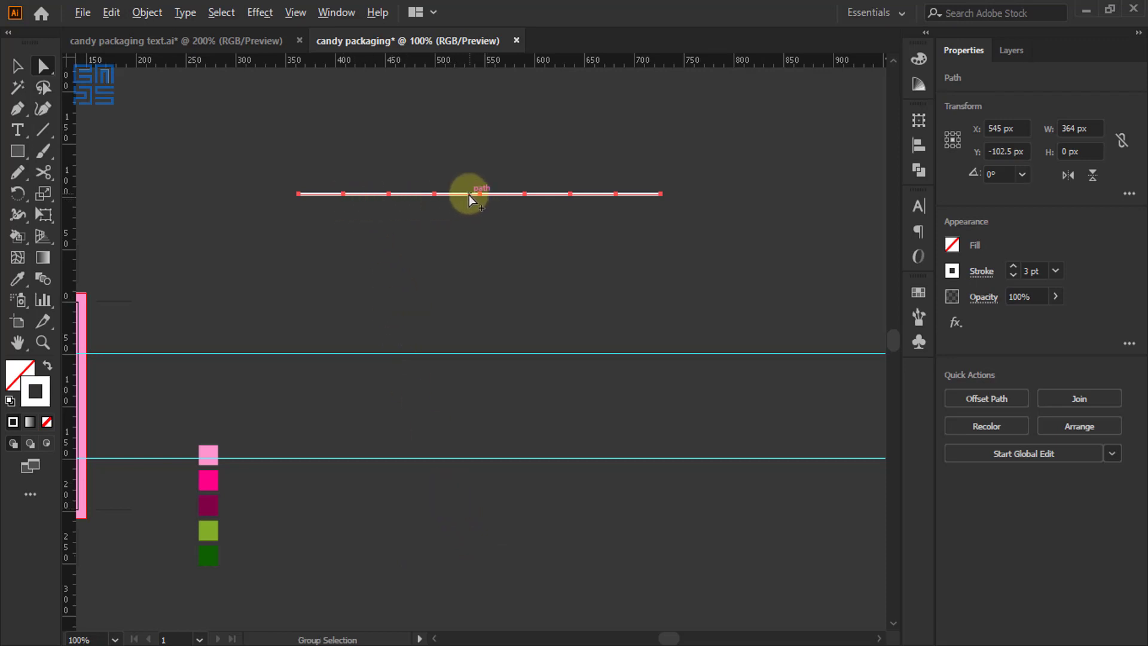
Select every second anchor point of the line and nudge them down about 21 px to form a zigzag
scroll(469, 195, "up", 1)
left_click(465, 249)
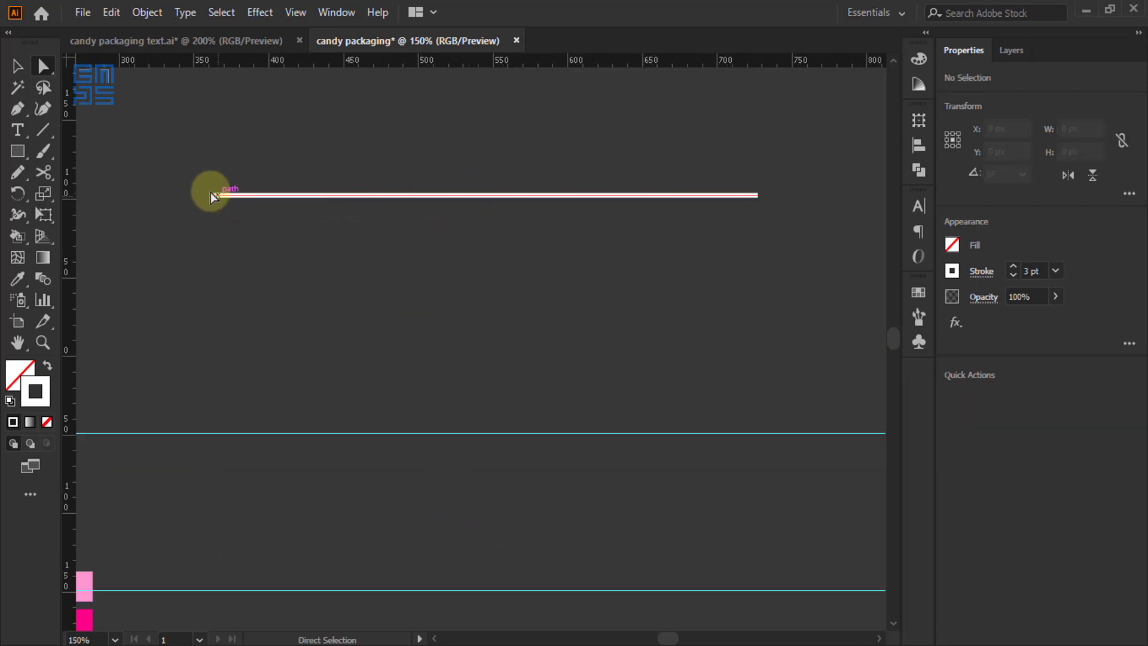
left_click(282, 196)
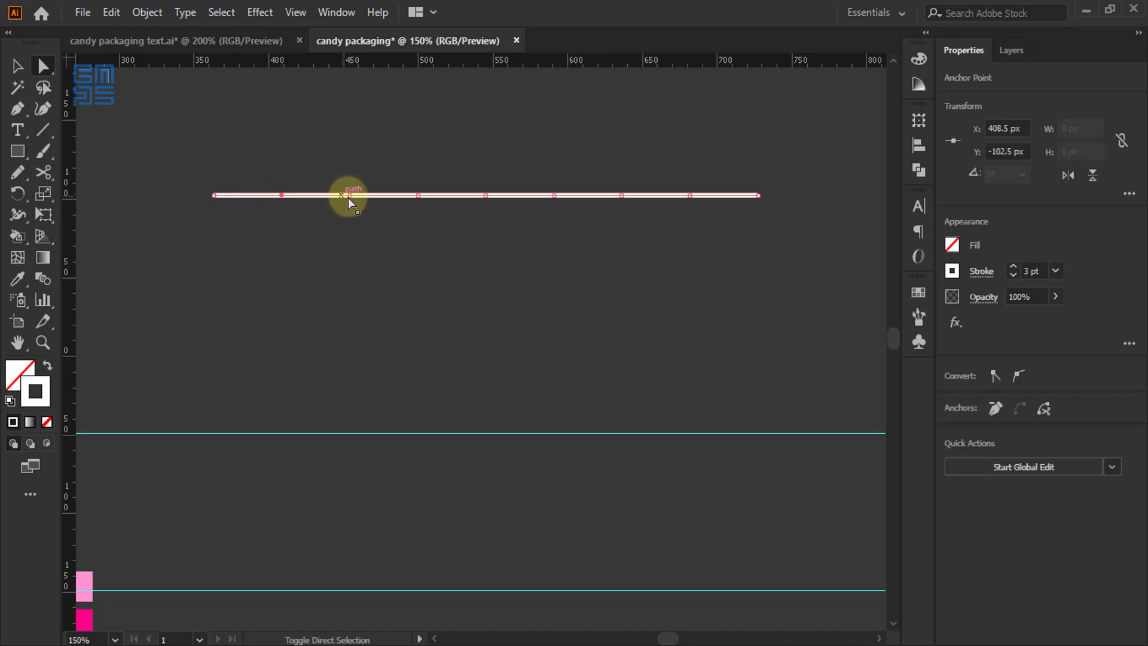
left_click(417, 196)
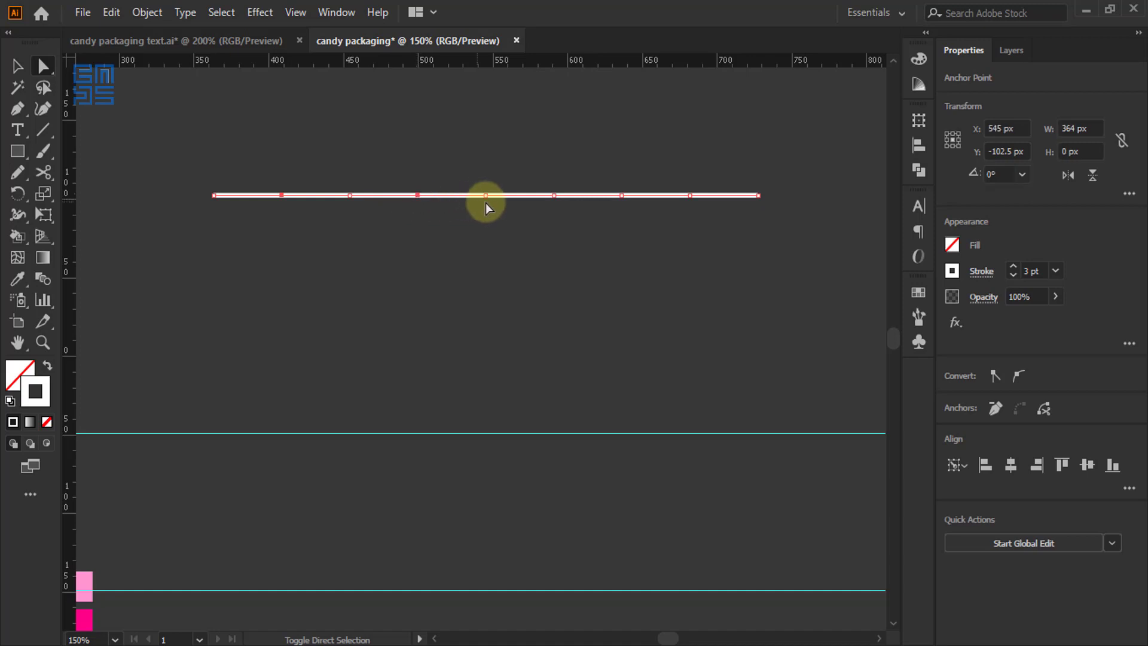
left_click(554, 197, "shift")
left_click(688, 199, "shift")
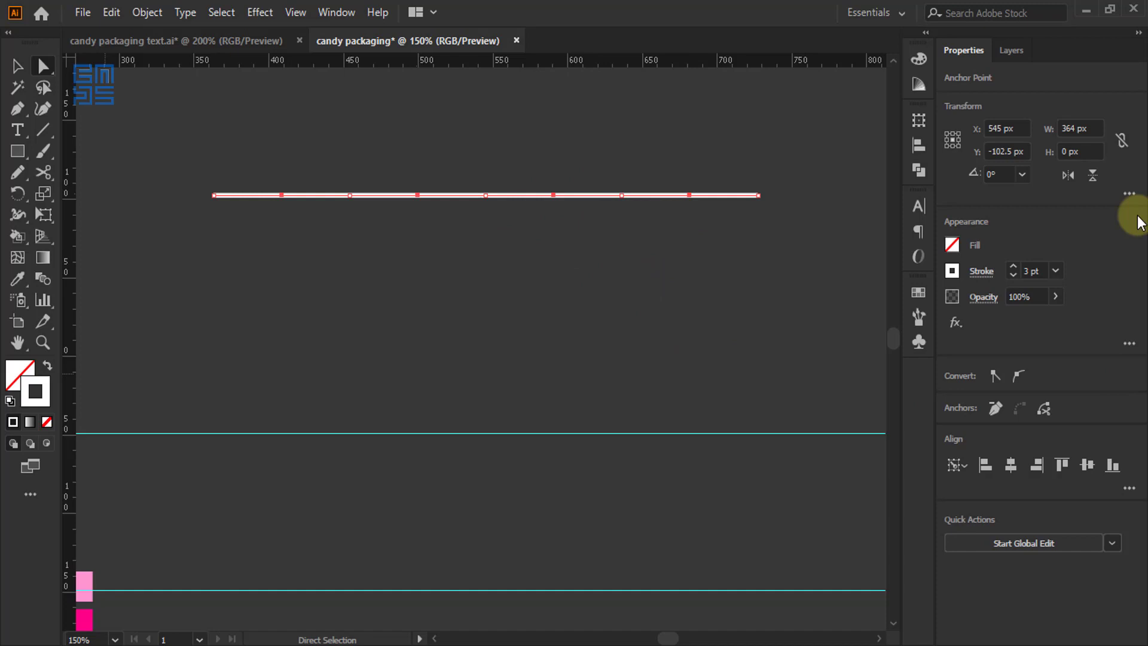
key("Down")
key("Down")
key("Down")
key("Down")
key("Down")
key("Down")
key("Down")
key("Down")
key("Down")
key("Down")
key("Down")
key("Down")
key("Down")
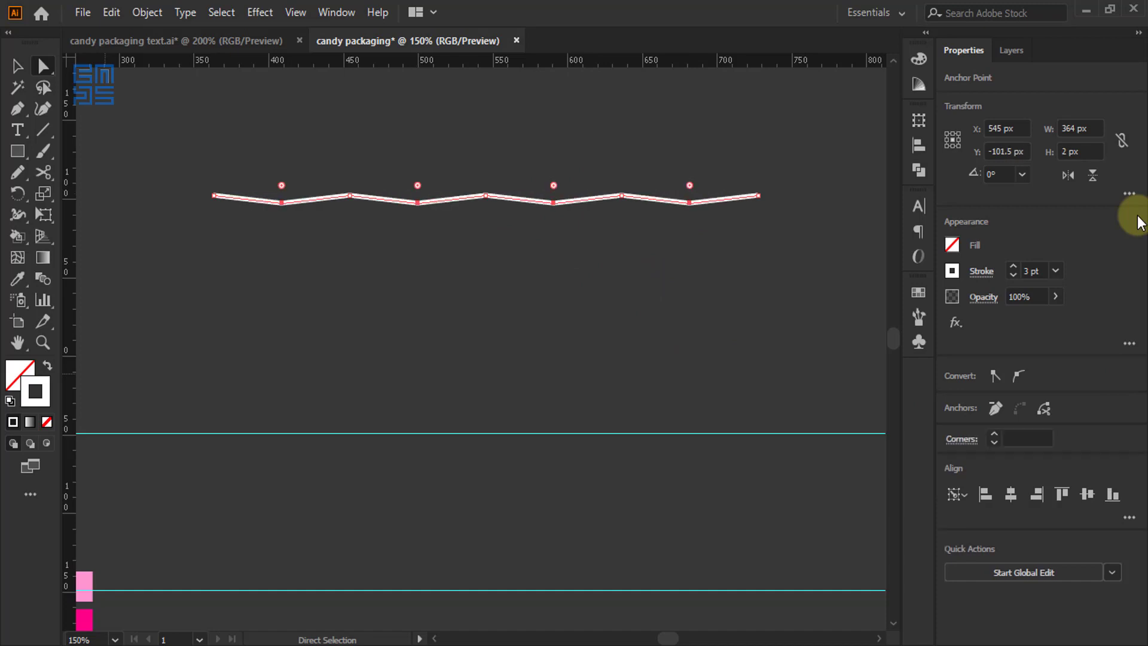
key("Down")
key("Down")
key("Down")
key("Down")
key("Down")
key("Down")
key("Down")
key("Down")
key("Down")
key("Down")
key("Down")
key("Down")
key("Down")
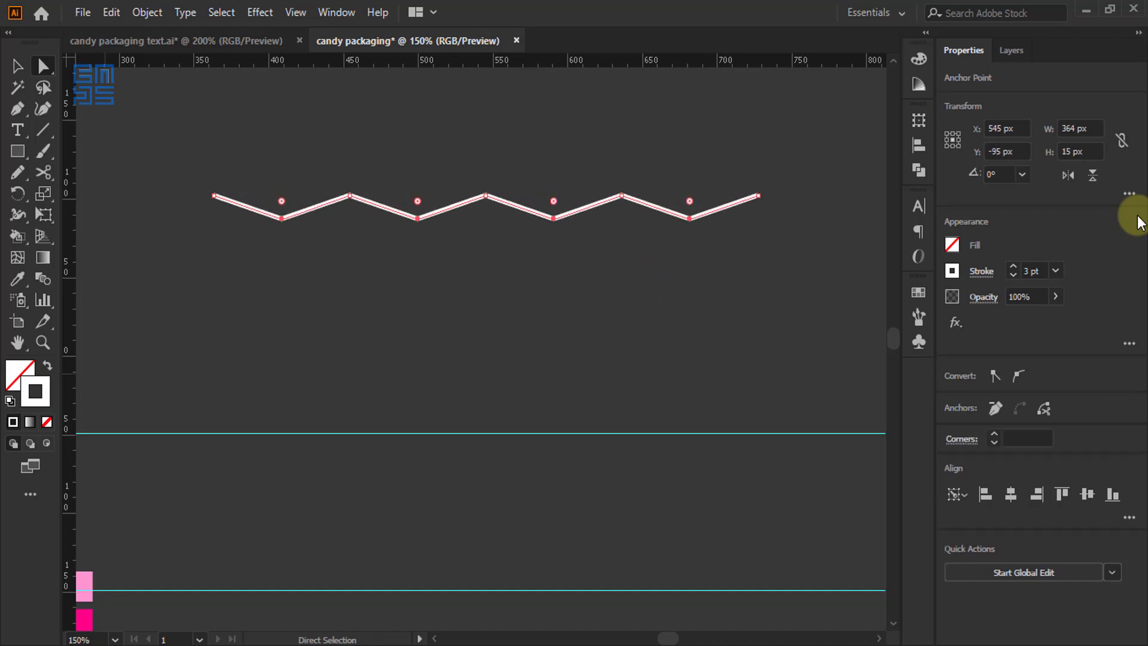
key("Down")
key("Down")
key("Down")
key("Down")
key("Down")
key("Down")
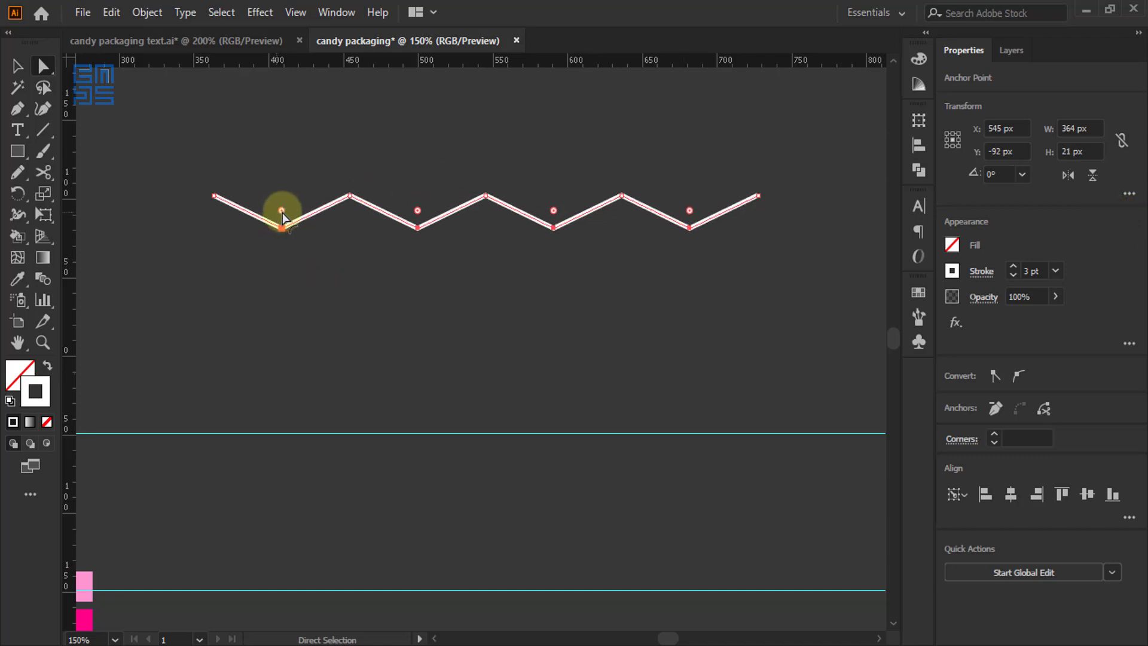
Round the zigzag's four lower corners to about 34.5 px and its three inner upper corners to about 37.4 px
left_click_drag(282, 211, 281, 170)
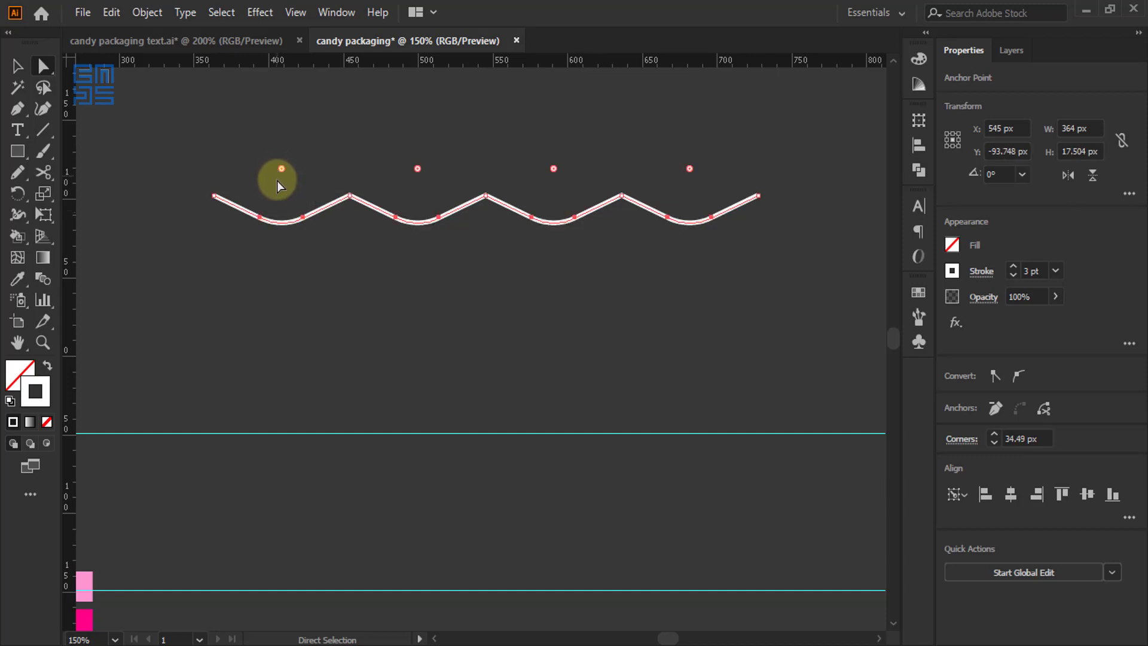
left_click(394, 281)
left_click_drag(311, 177, 500, 204)
left_click_drag(349, 216, 339, 261)
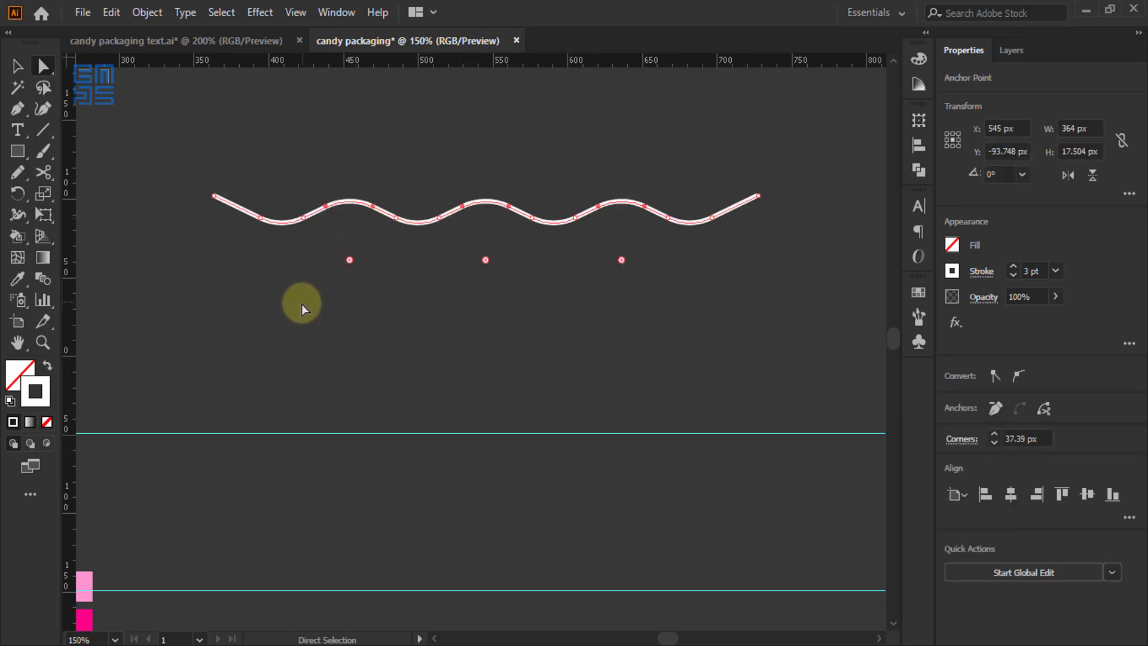
Move the wavy line higher on the empty canvas and place a copy of it closely below
left_click(10, 70)
scroll(529, 260, "down", 1)
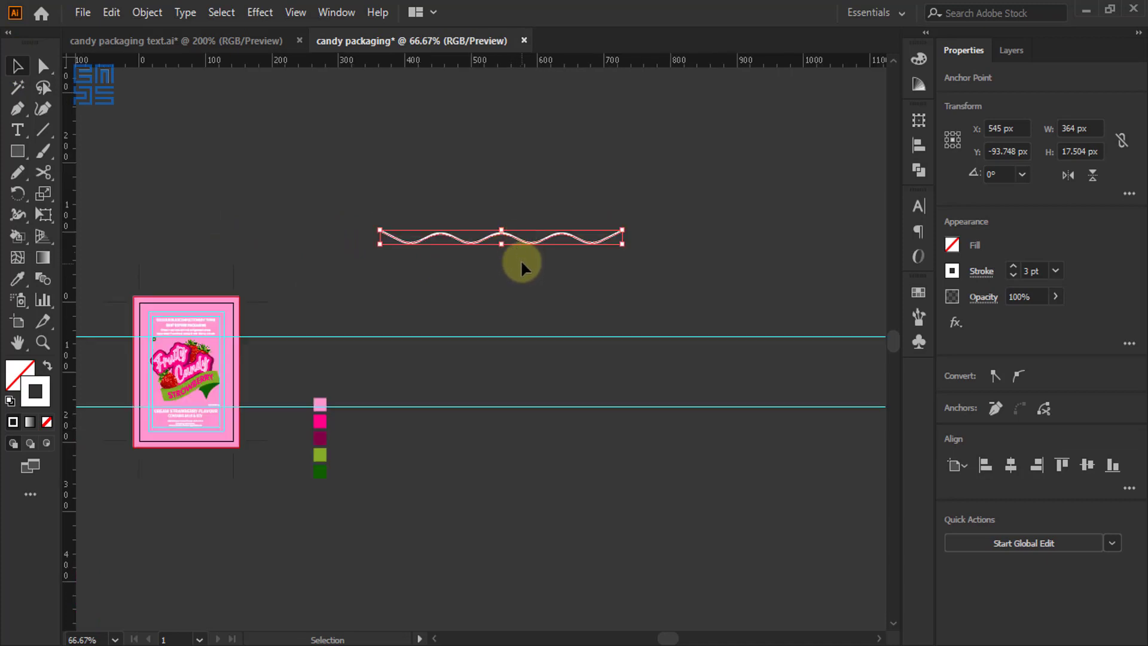
scroll(520, 259, "up", 1)
left_click_drag(519, 258, 504, 188)
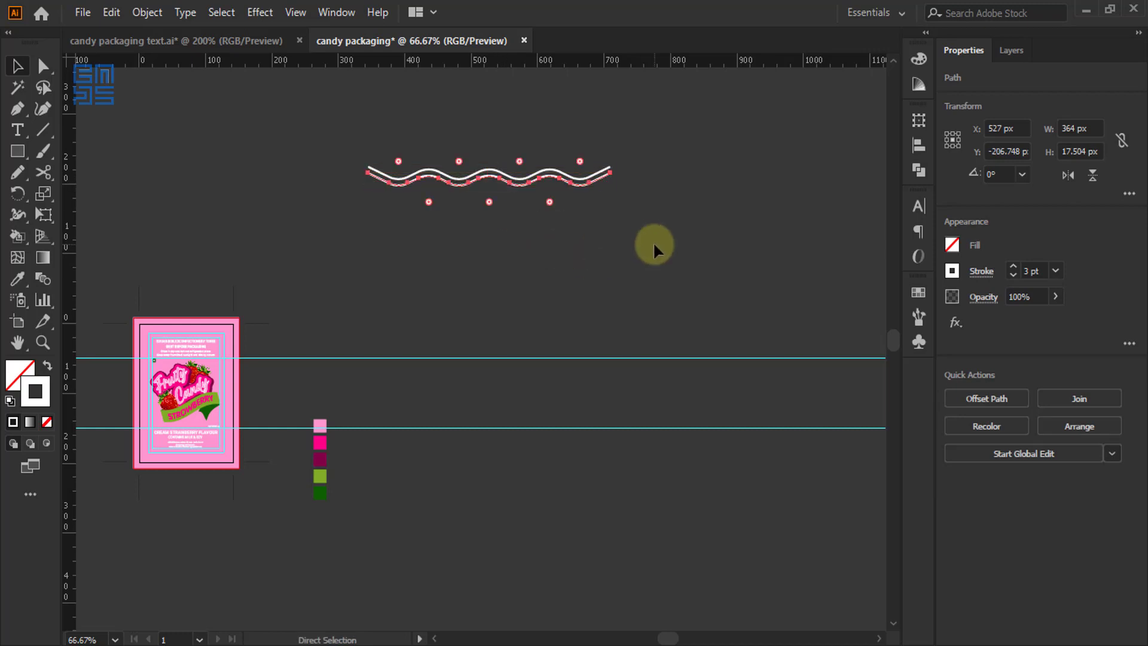
Repeat the wave duplication downward to build an evenly spaced stack about 342 px high, and group all the wavy lines
key("ctrl+d")
key("ctrl+d")
key("ctrl+d")
key("ctrl+d")
key("ctrl+d")
key("ctrl+d")
key("ctrl+d")
key("ctrl+d")
key("ctrl+d")
key("ctrl+d")
key("ctrl+d")
key("ctrl+d")
key("ctrl+d")
key("ctrl+d")
key("ctrl+d")
key("ctrl+d")
key("ctrl+d")
key("ctrl+d")
key("ctrl+d")
key("ctrl+d")
key("ctrl+d")
key("ctrl+d")
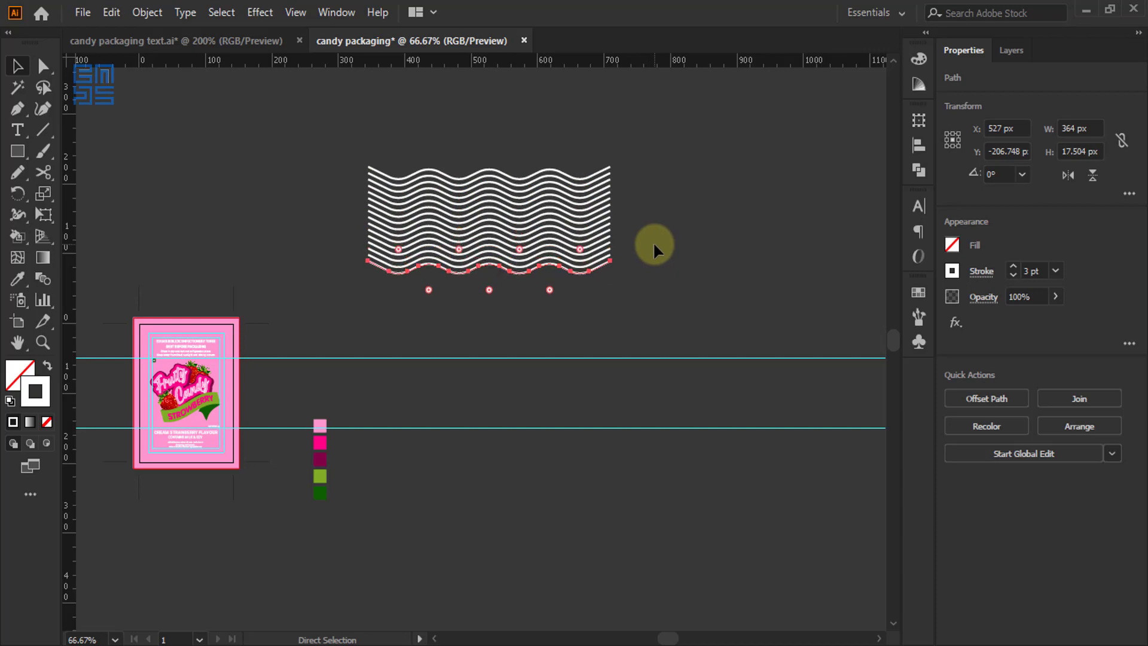
key("ctrl+d")
key("ctrl+d")
key("ctrl+d")
key("ctrl+d")
key("ctrl+d")
key("ctrl+d")
key("ctrl+d")
key("ctrl+d")
key("ctrl+d")
key("ctrl+d")
key("ctrl+d")
key("ctrl+d")
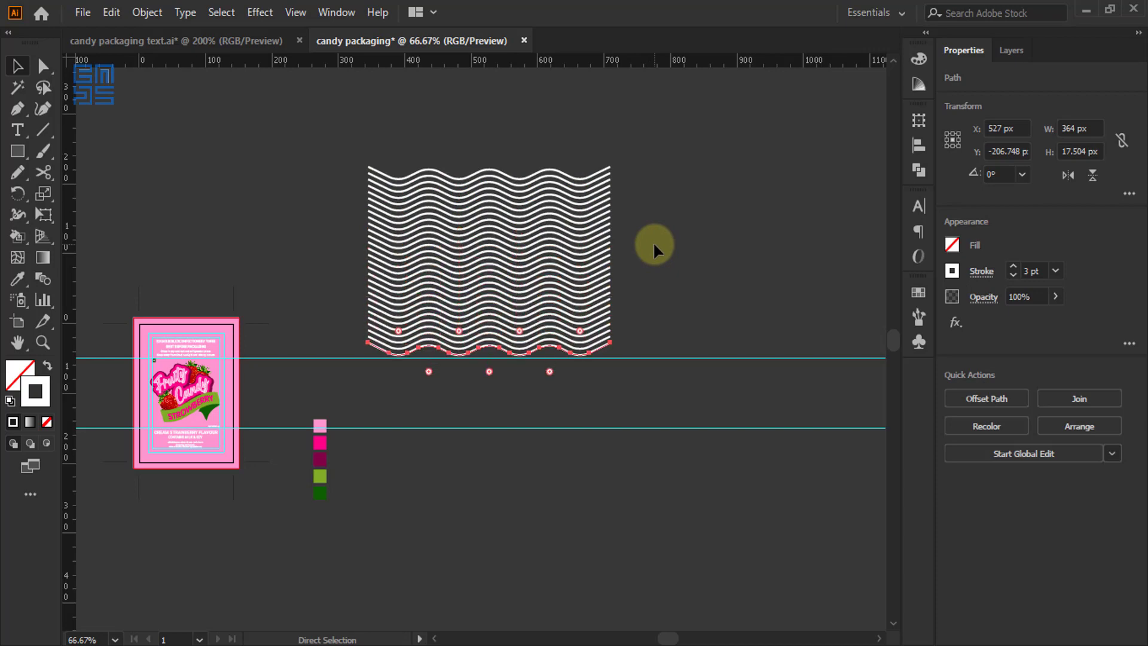
key("ctrl+d")
key("ctrl+d")
key("ctrl+d")
key("ctrl+d")
key("ctrl+d")
key("ctrl+d")
key("ctrl+d")
key("ctrl+d")
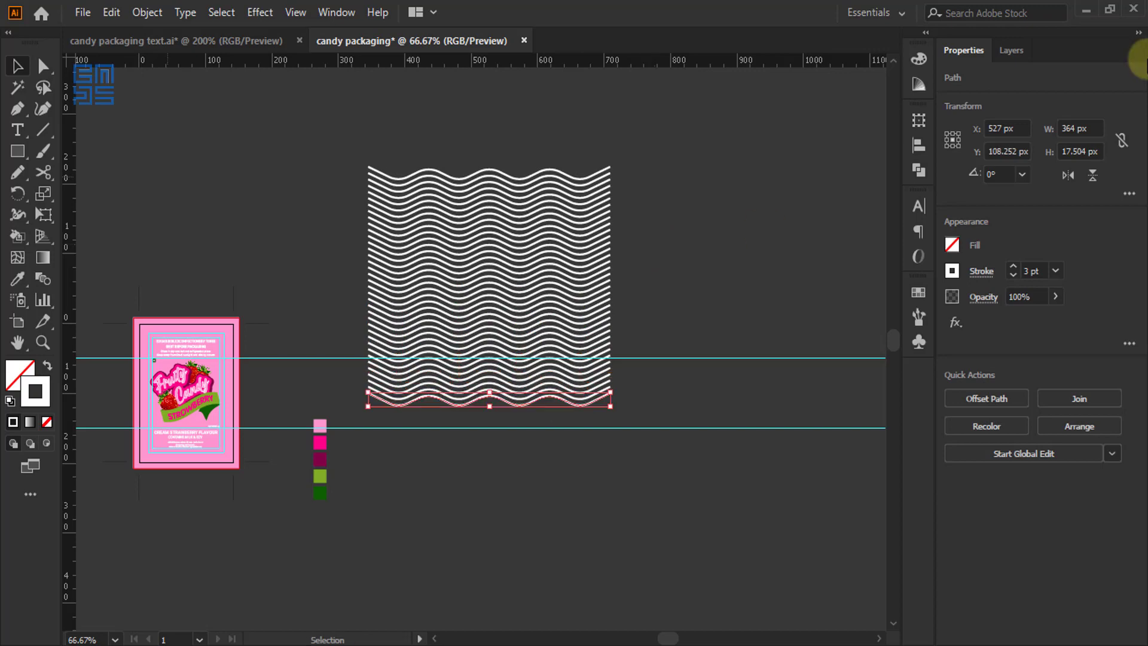
left_click_drag(621, 154, 556, 401)
key("ctrl+g")
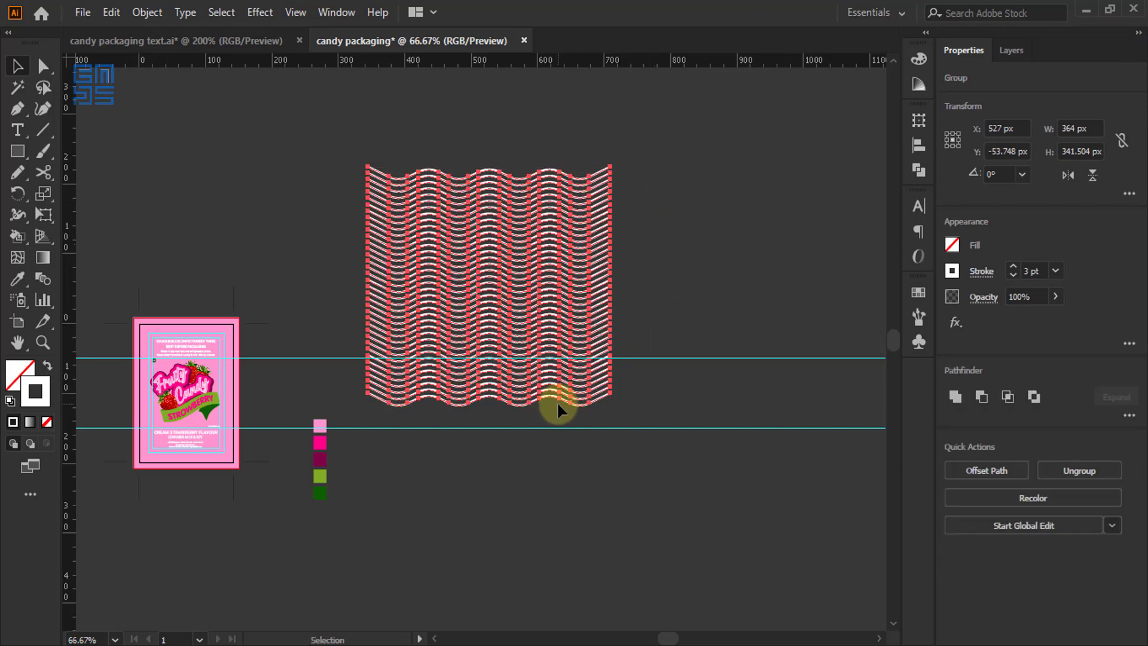
Recolor the wavy-line group's stroke with the hot pink sampled from the palette swatches, leaving it without a fill
key("v")
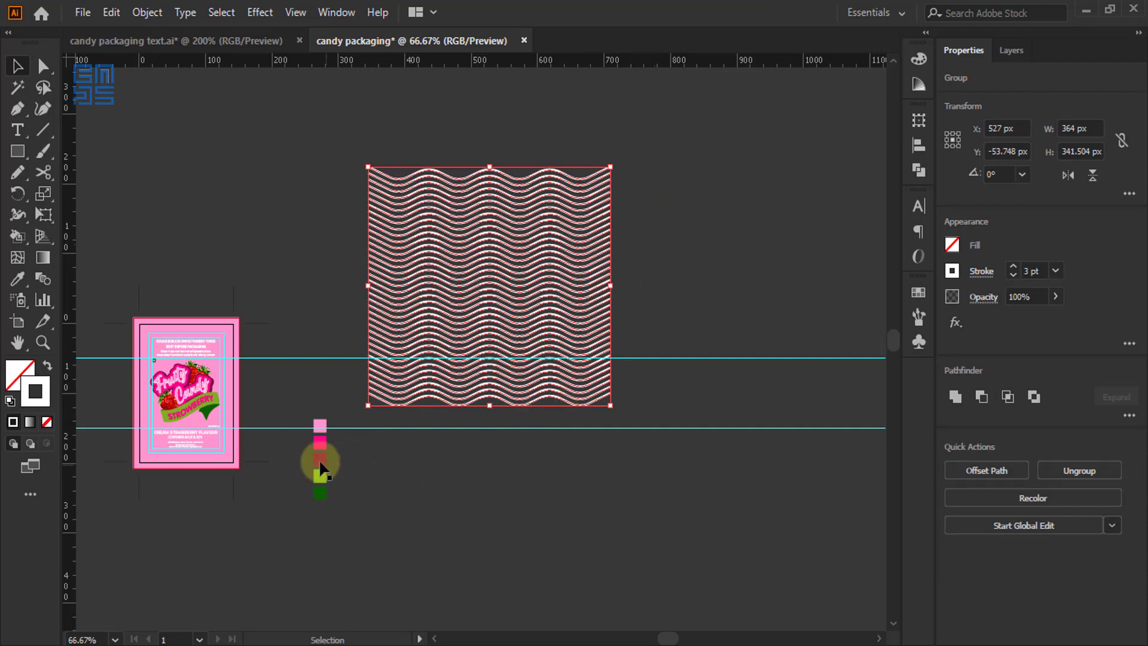
scroll(315, 460, "up", 2)
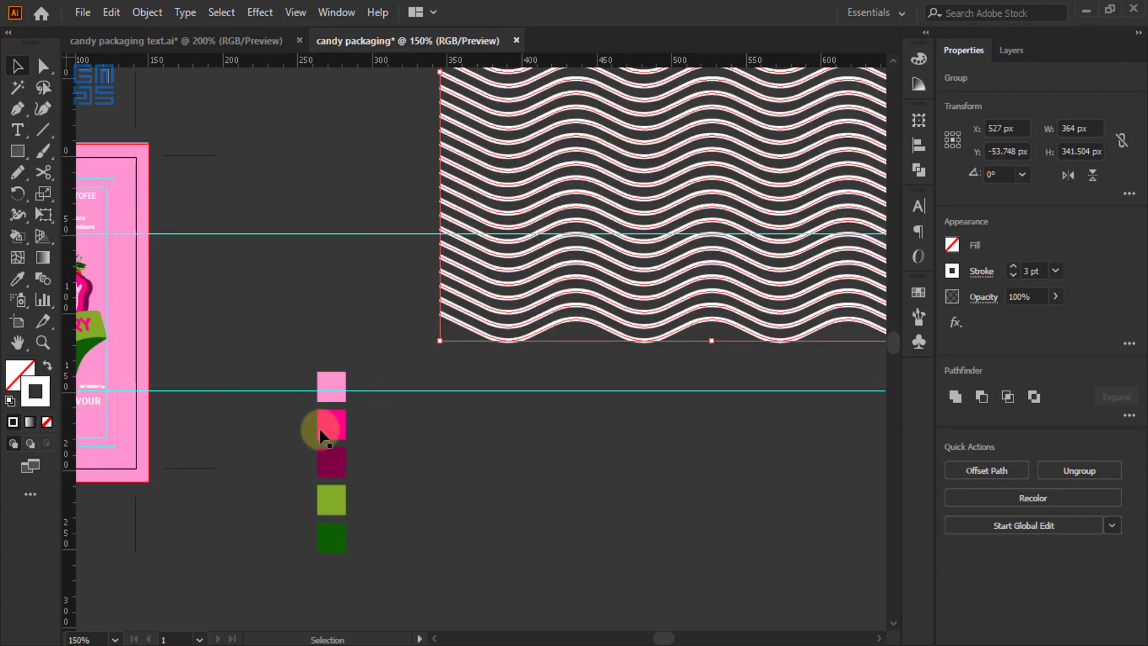
key("i")
left_click(335, 425)
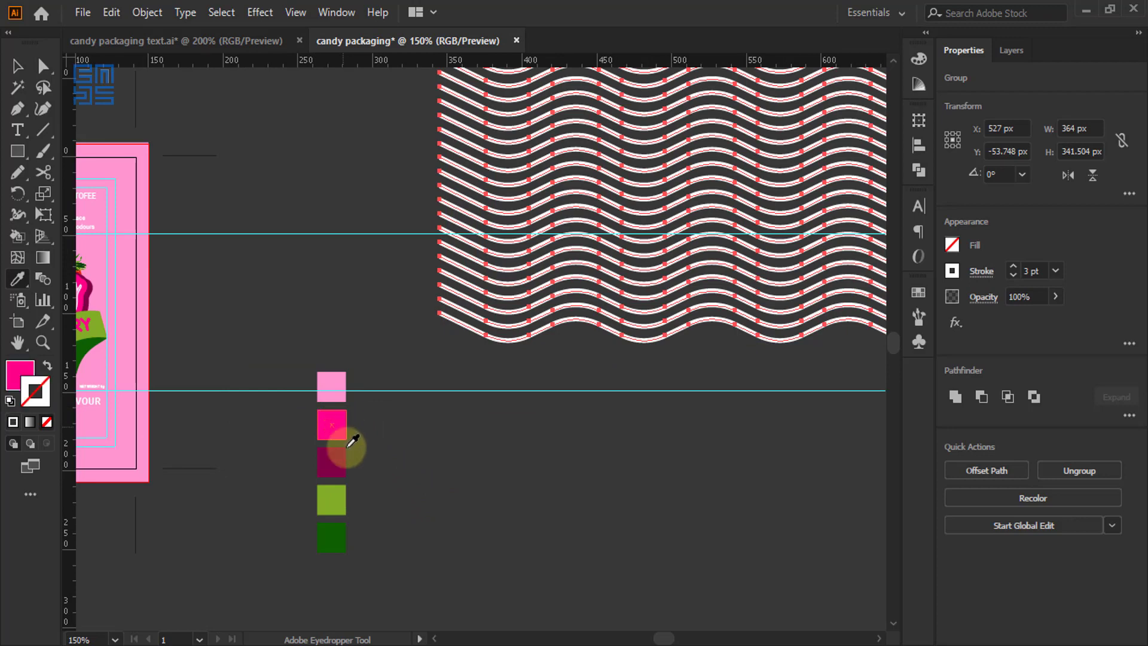
left_click(47, 365)
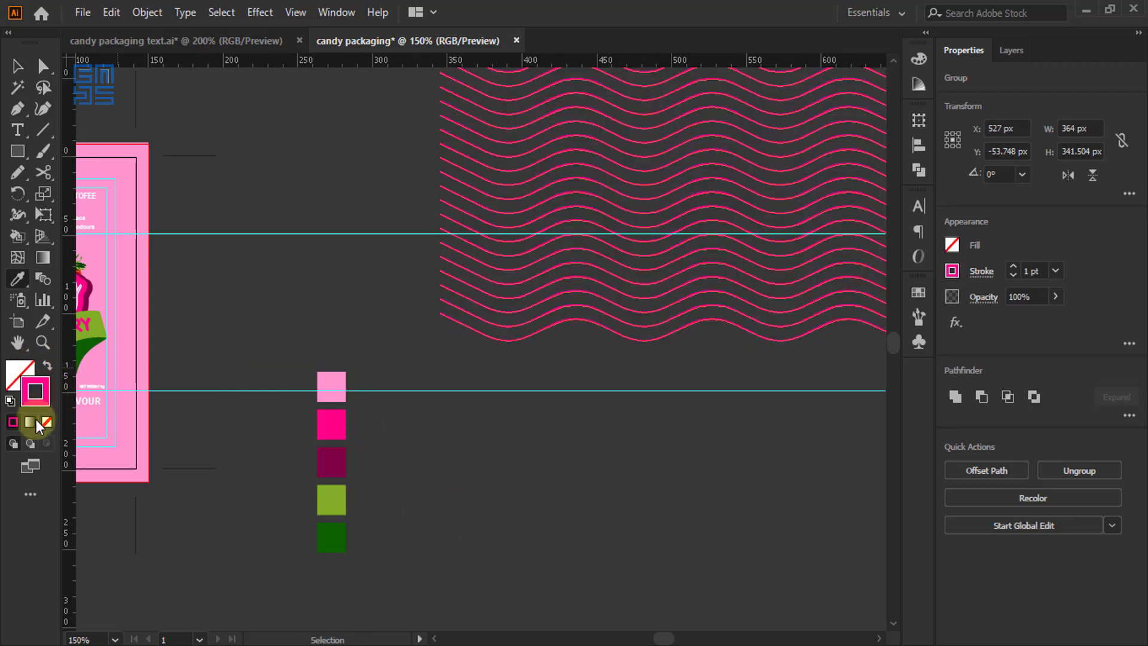
Set the wavy-line group's stroke weight to 2 pt
left_click(17, 66)
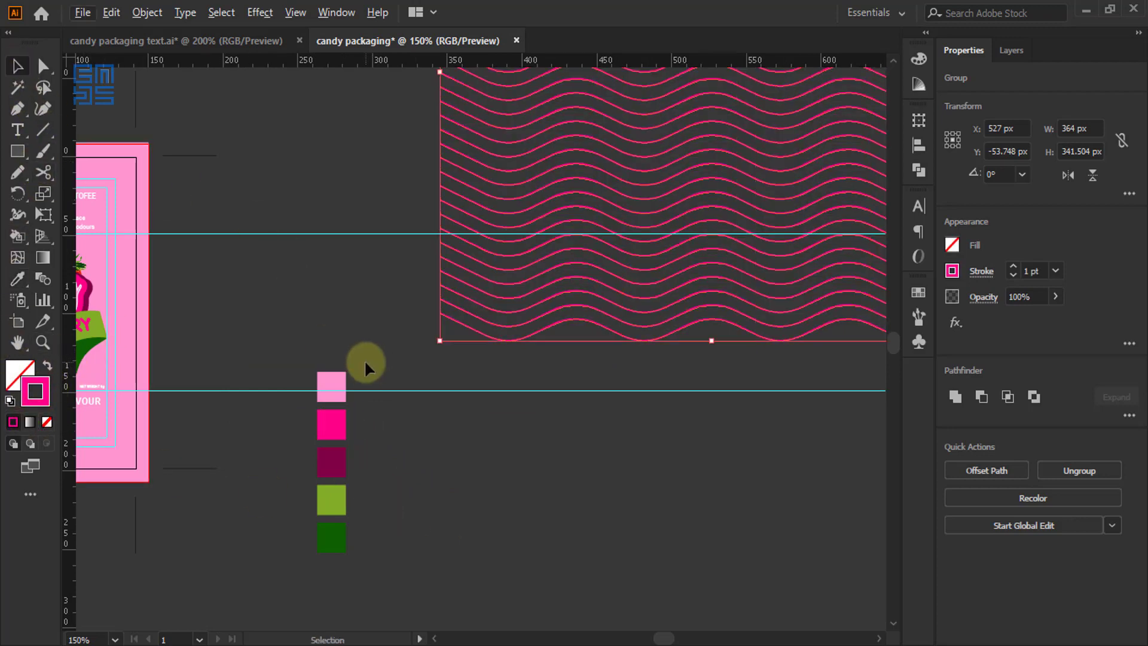
left_click(1056, 271)
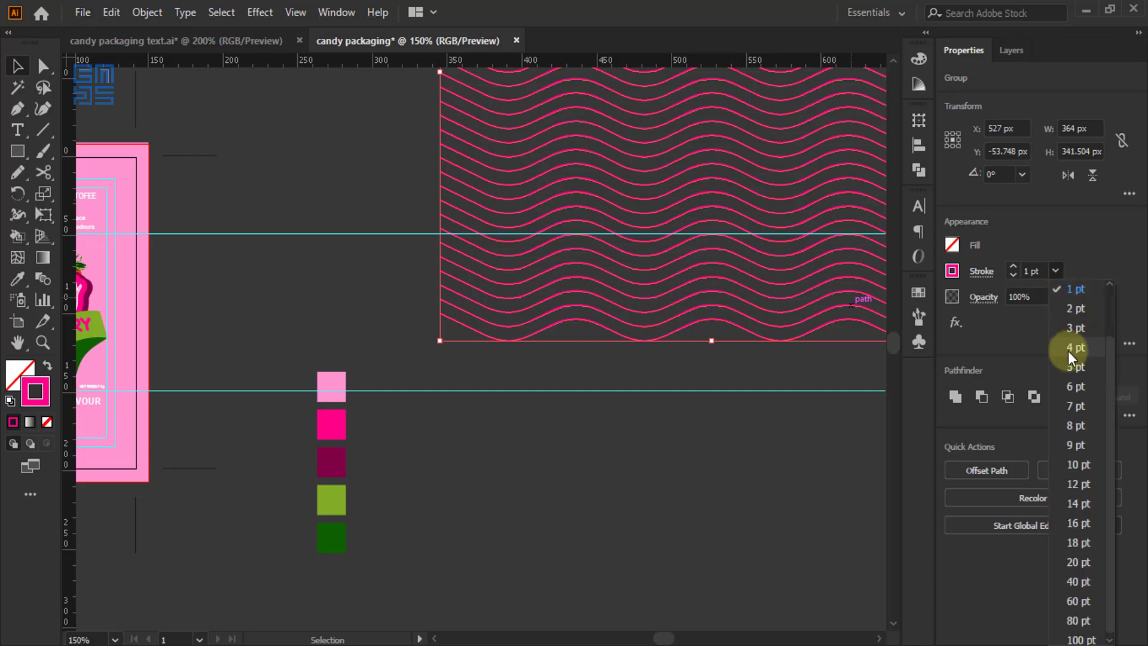
left_click(1070, 309)
left_click(409, 280)
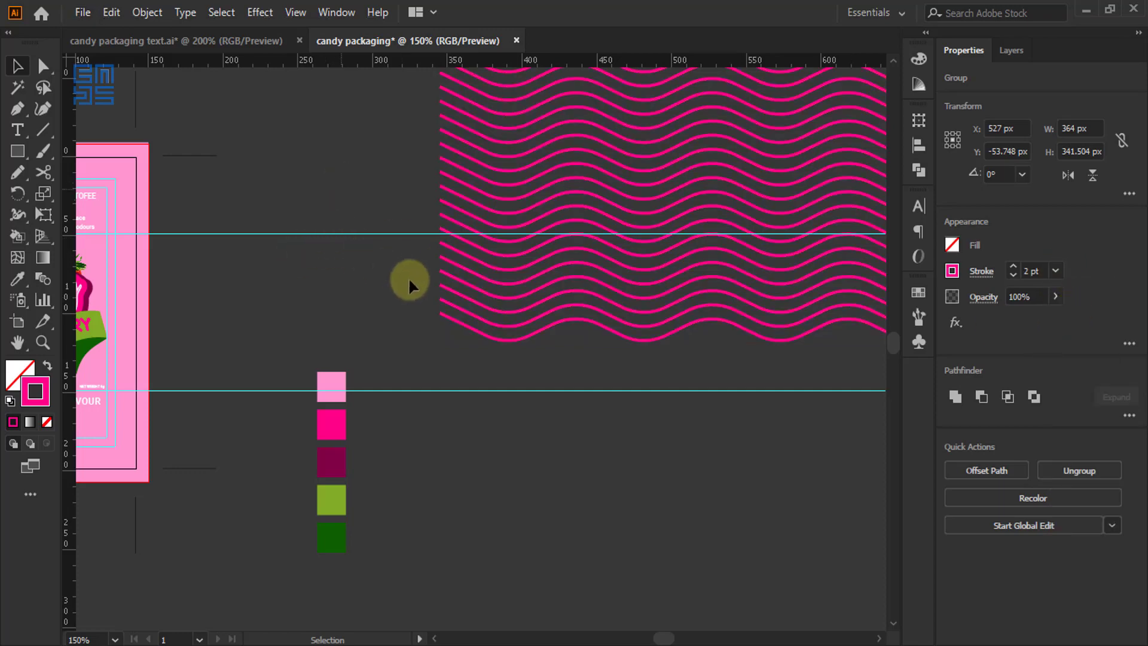
Duplicate the pink BG rectangle and move the copy to the top of the design layer's stacking order
scroll(435, 281, "down", 2)
scroll(261, 233, "up", 2)
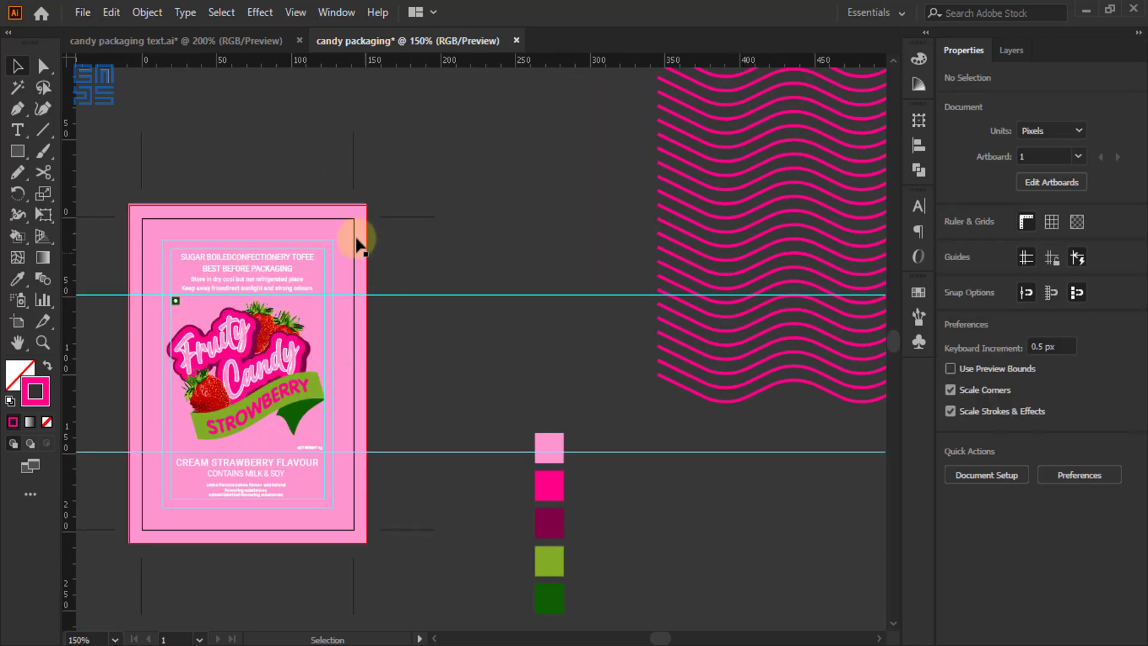
left_click(333, 215)
left_click(1010, 50)
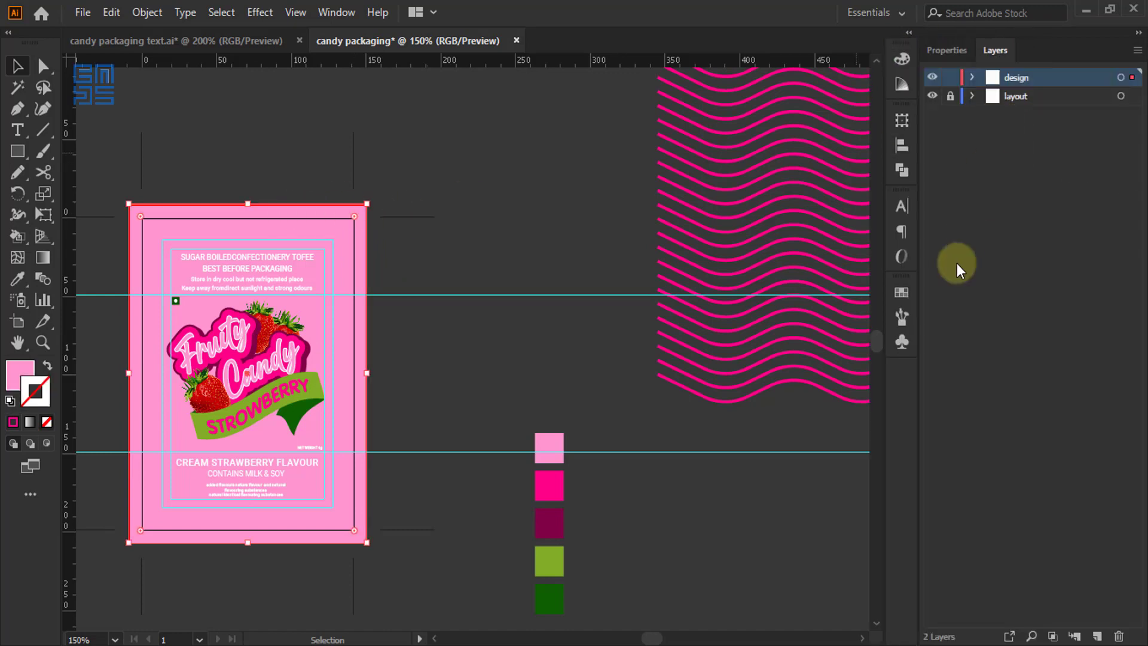
left_click(972, 79)
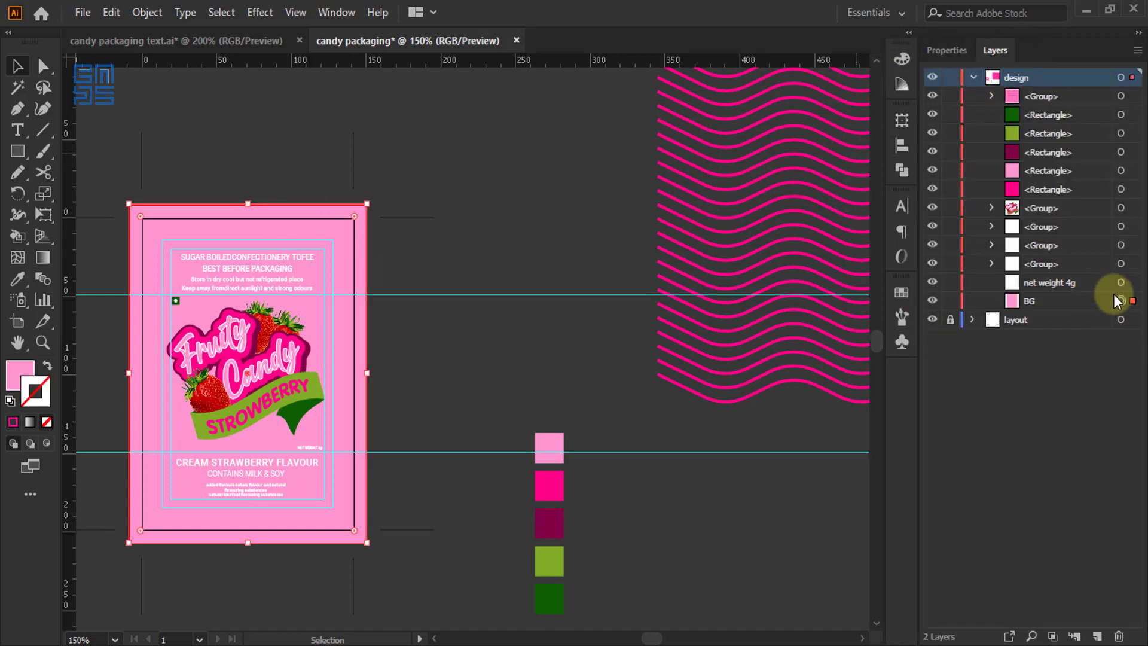
left_click_drag(1086, 302, 1097, 636)
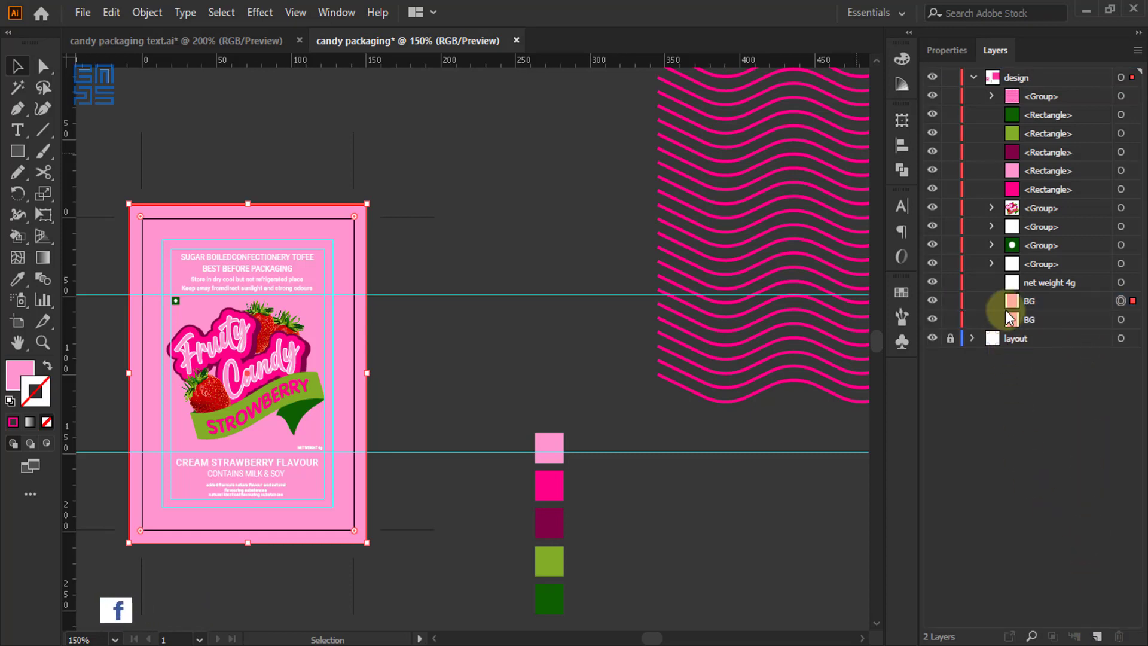
left_click(1064, 300)
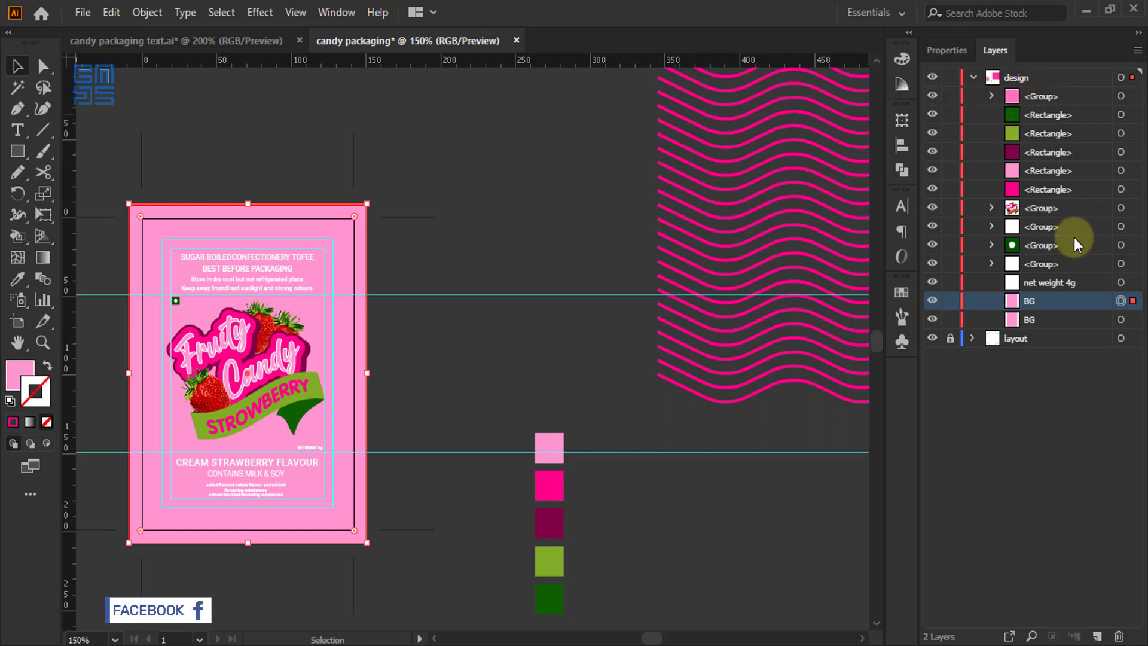
left_click_drag(1064, 301, 1057, 94)
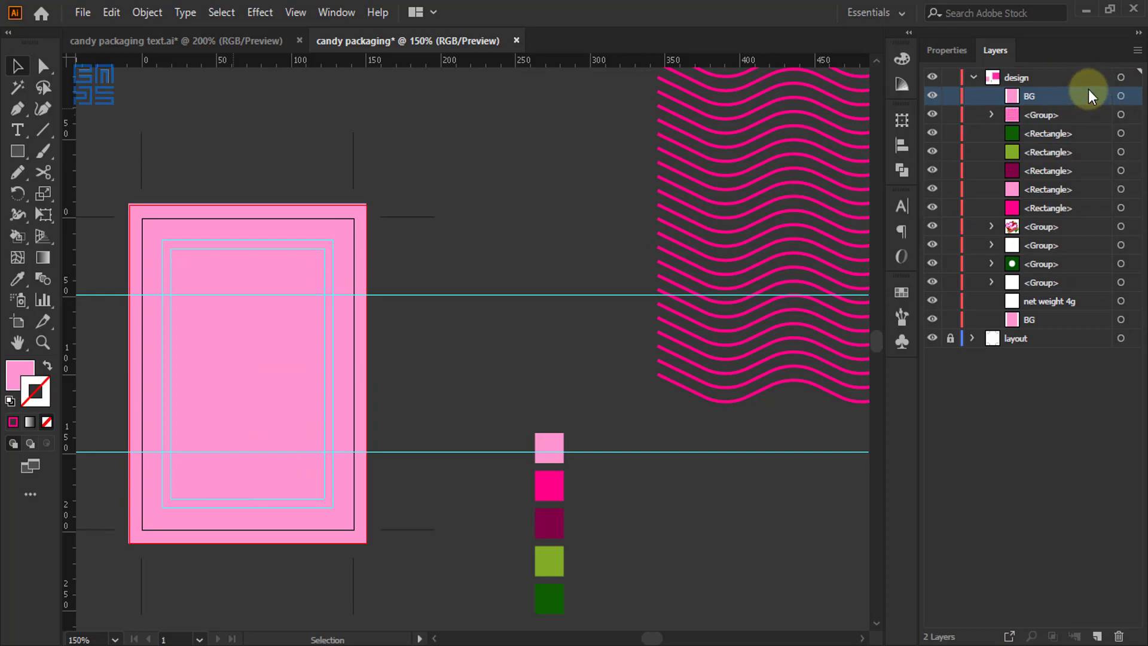
Move the wavy-line group over the packaging and rotate it counterclockwise so the waves run diagonally across it
scroll(731, 179, "down", 1)
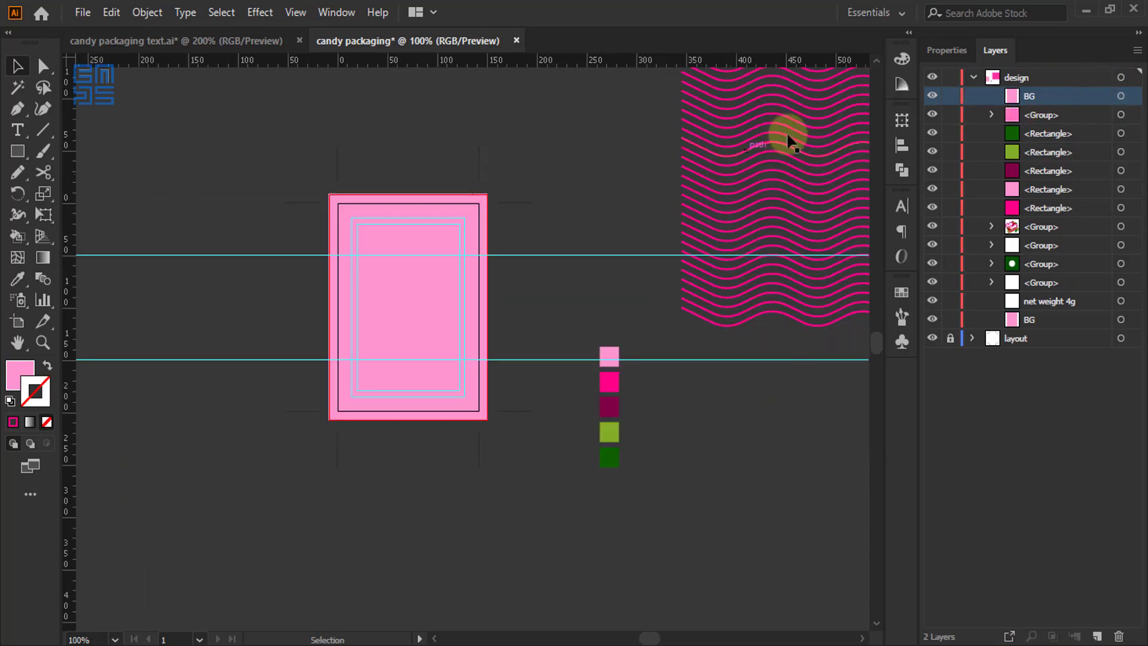
left_click_drag(787, 131, 347, 288)
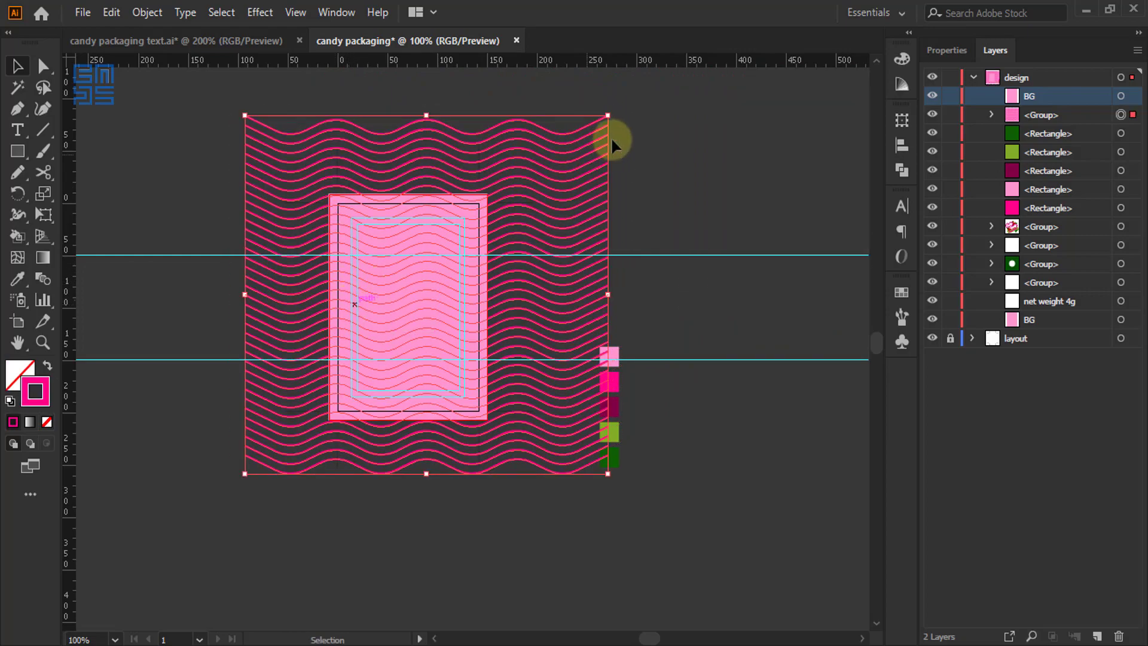
left_click_drag(610, 113, 553, 126)
scroll(428, 488, "up", 1)
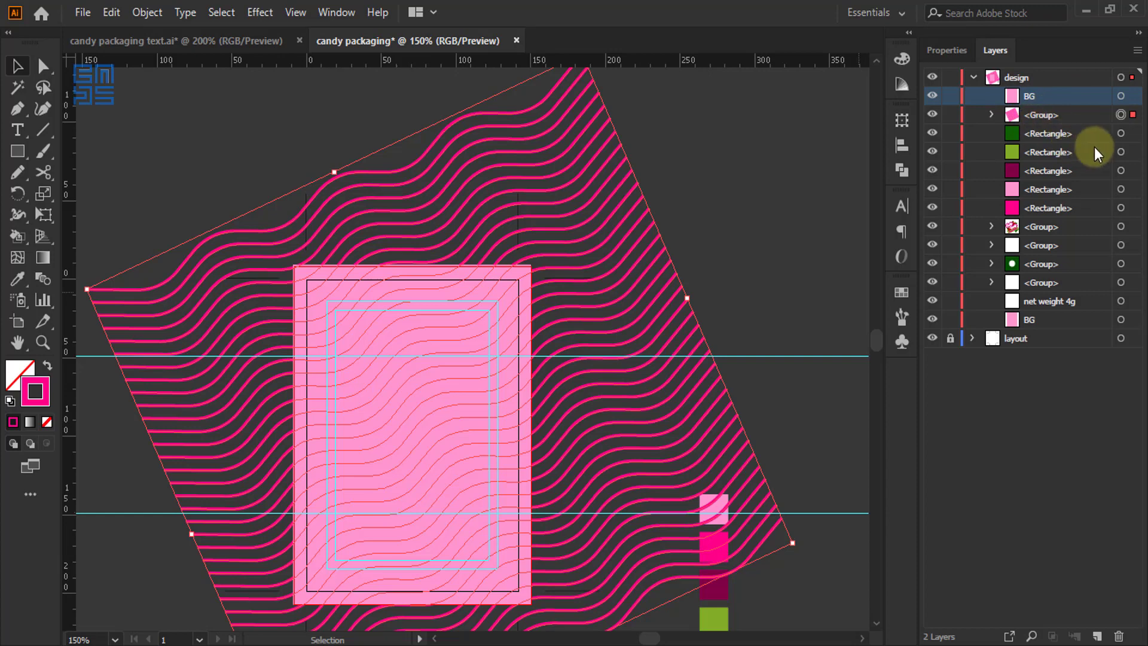
Clip the wavy-line group to the top BG rectangle and place the clip group directly above the original BG
left_click(1133, 96, "shift")
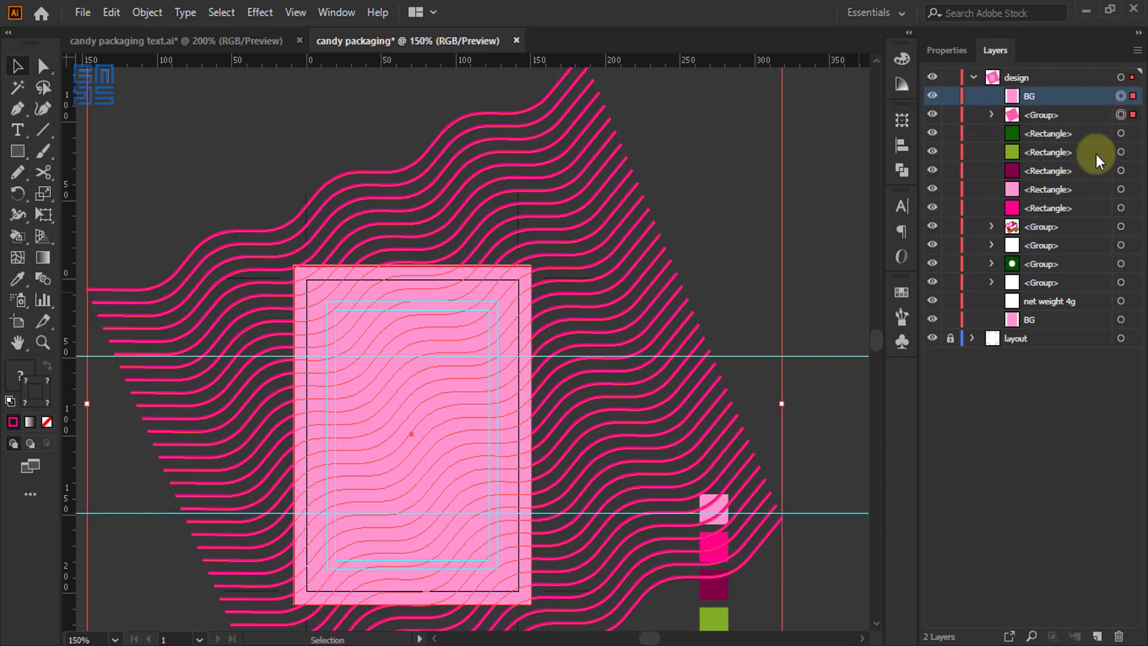
right_click(528, 249)
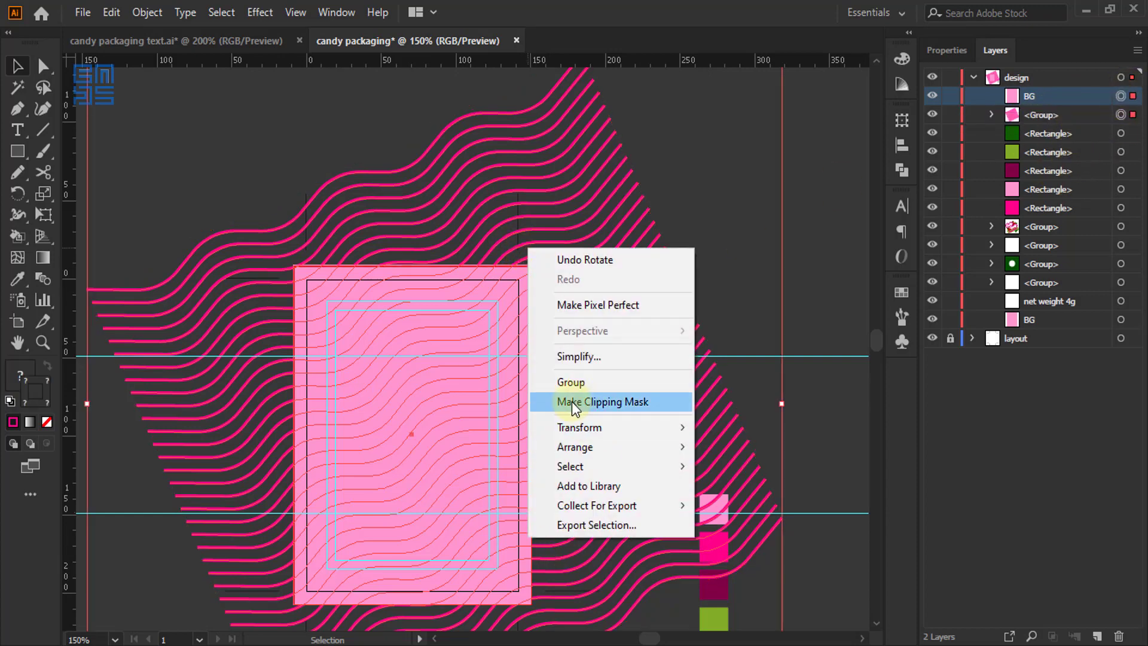
left_click(565, 402)
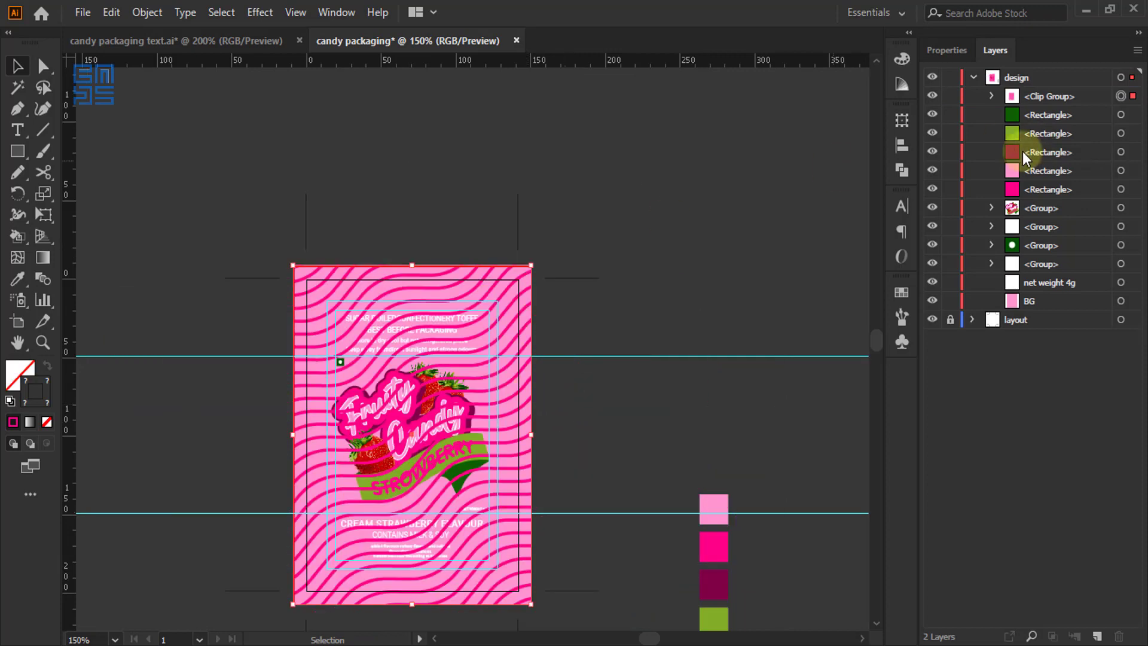
left_click_drag(1094, 97, 1060, 299)
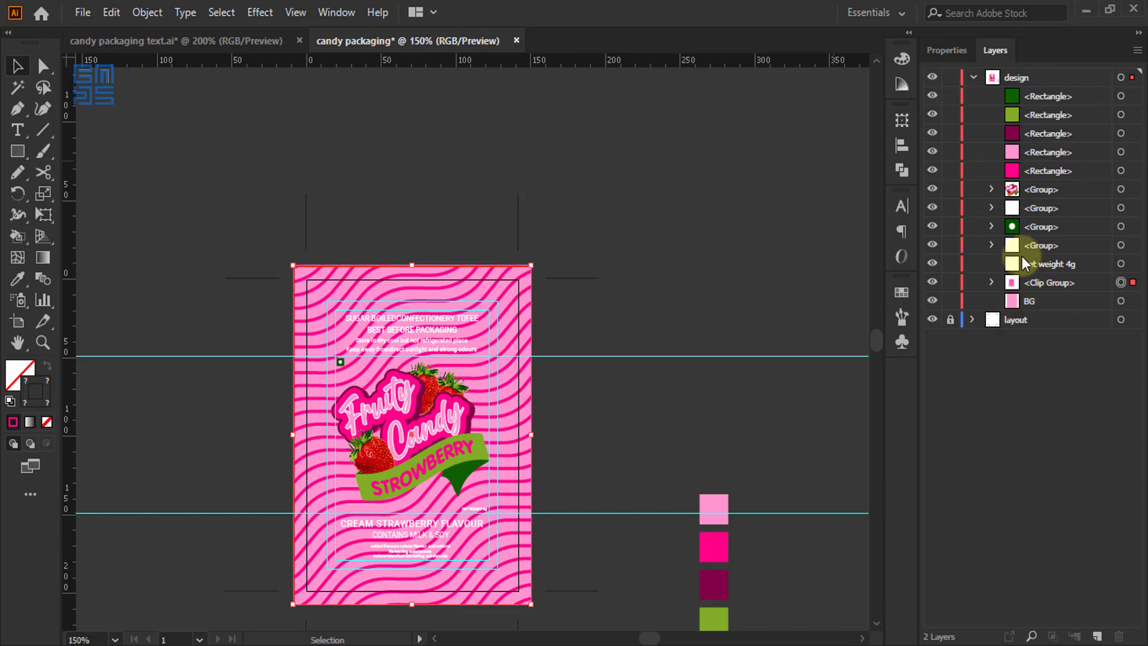
Lower the opacity of the clipped wave pattern to 25%
left_click(947, 50)
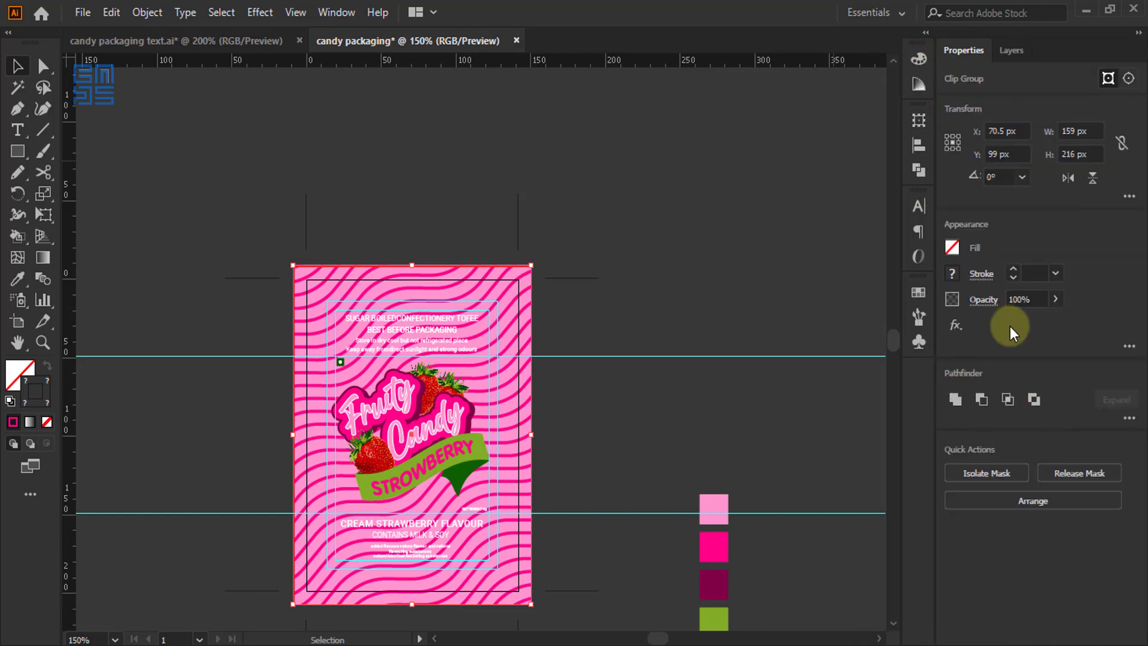
left_click(1056, 301)
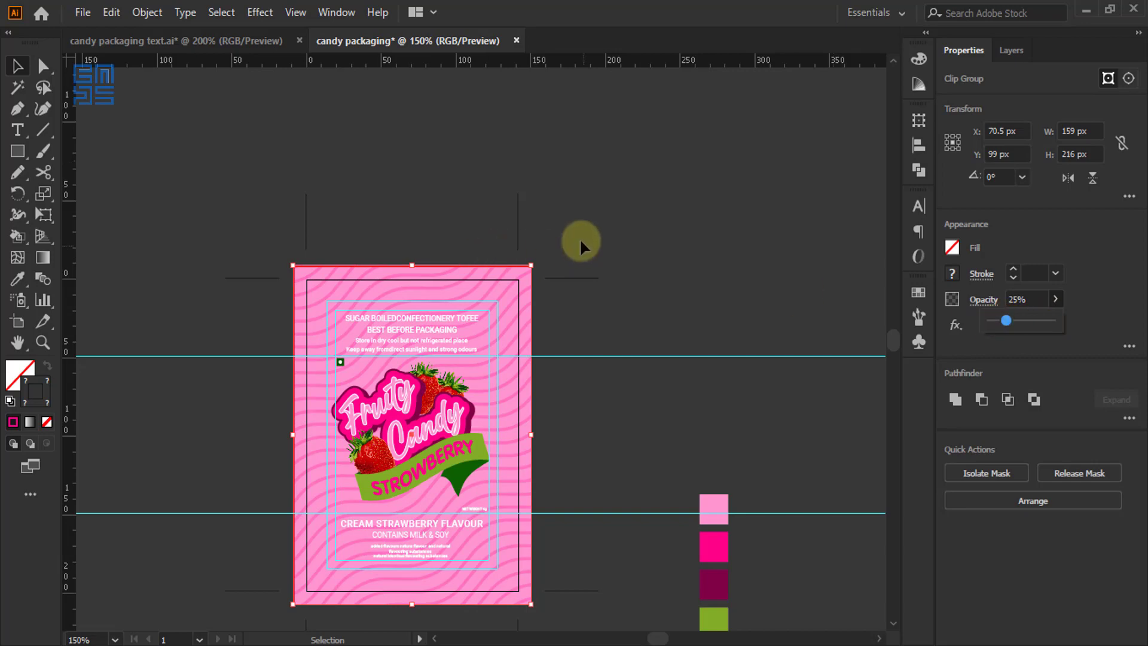
left_click(535, 127)
Nudge the Fruity Candy logo group 1 px to the right
scroll(532, 135, "down", 3)
scroll(459, 273, "up", 2)
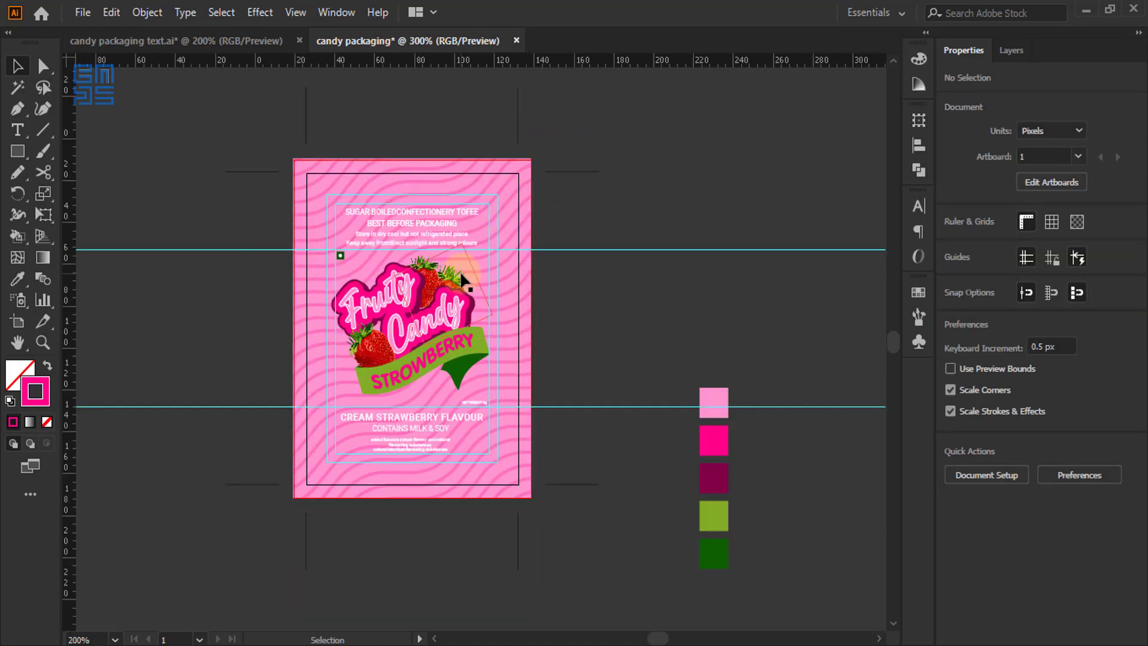
scroll(454, 274, "down", 2)
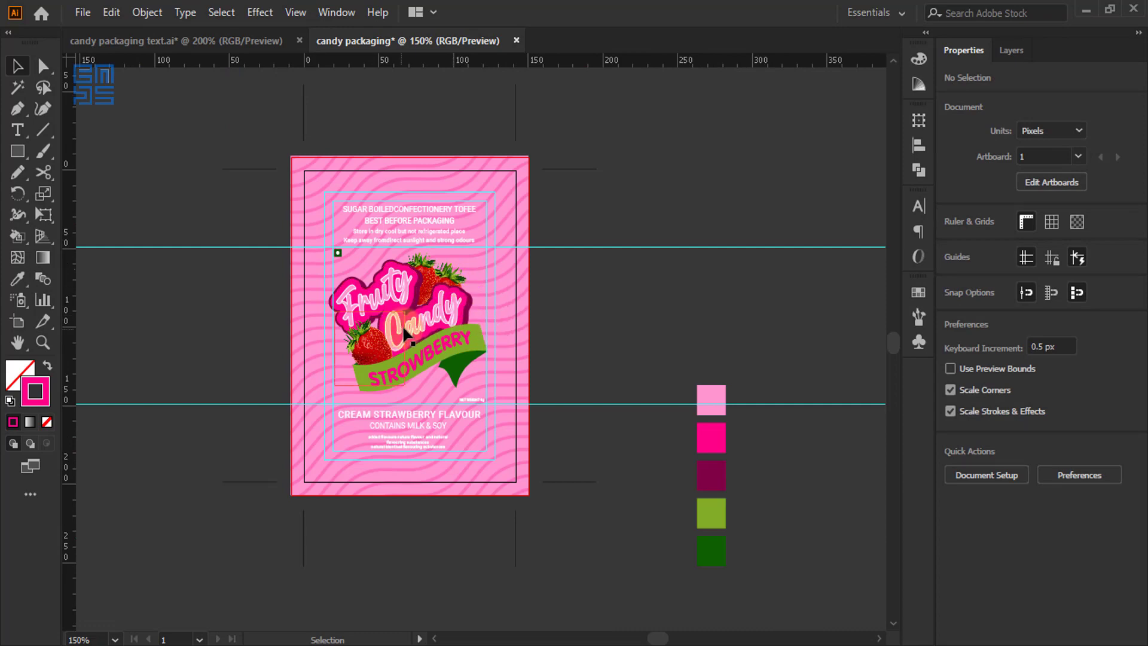
scroll(404, 334, "up", 1)
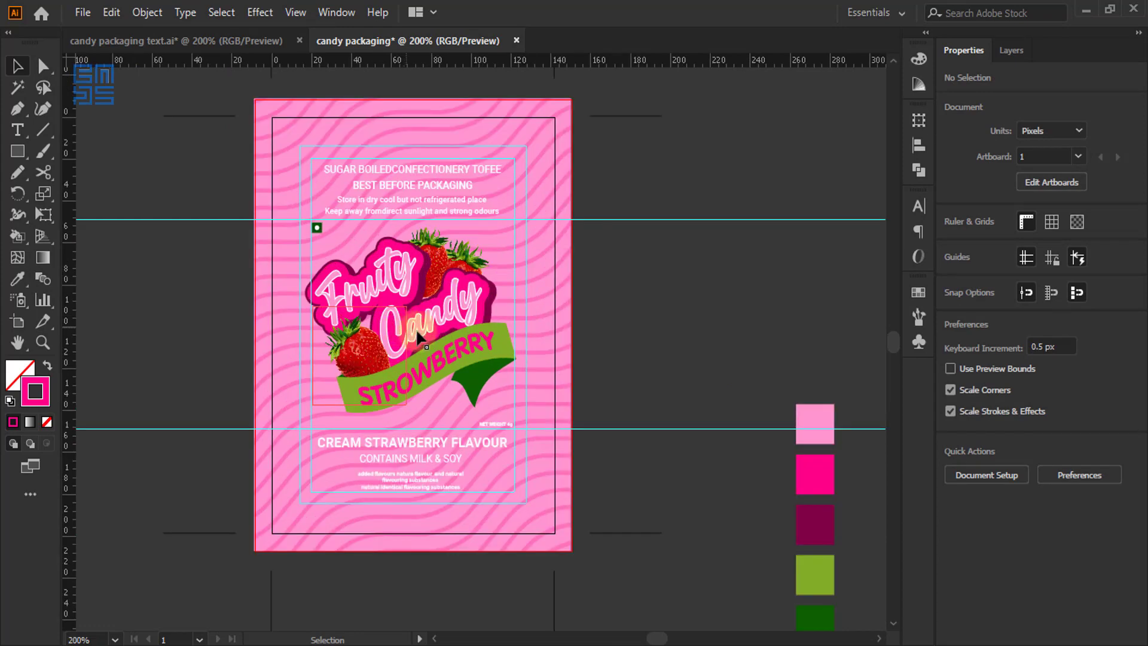
left_click(449, 324)
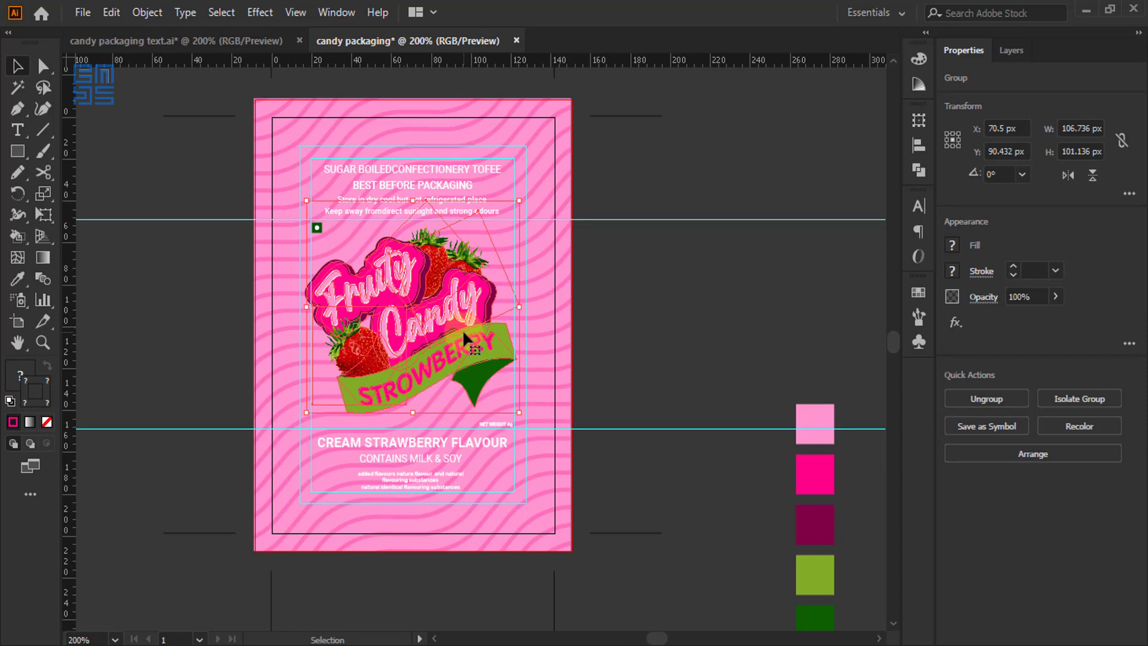
key("Right")
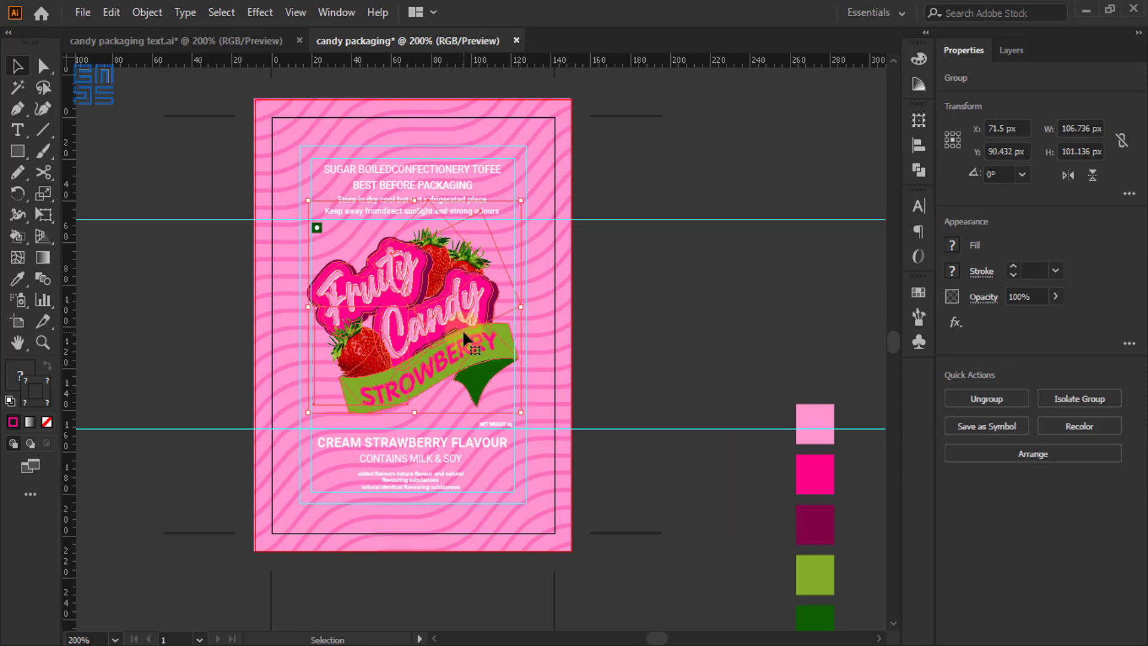
left_click(627, 315)
Delete the five color palette swatches from the canvas beside the packaging
scroll(568, 303, "down", 1)
left_click_drag(805, 359, 736, 573)
left_click(736, 575)
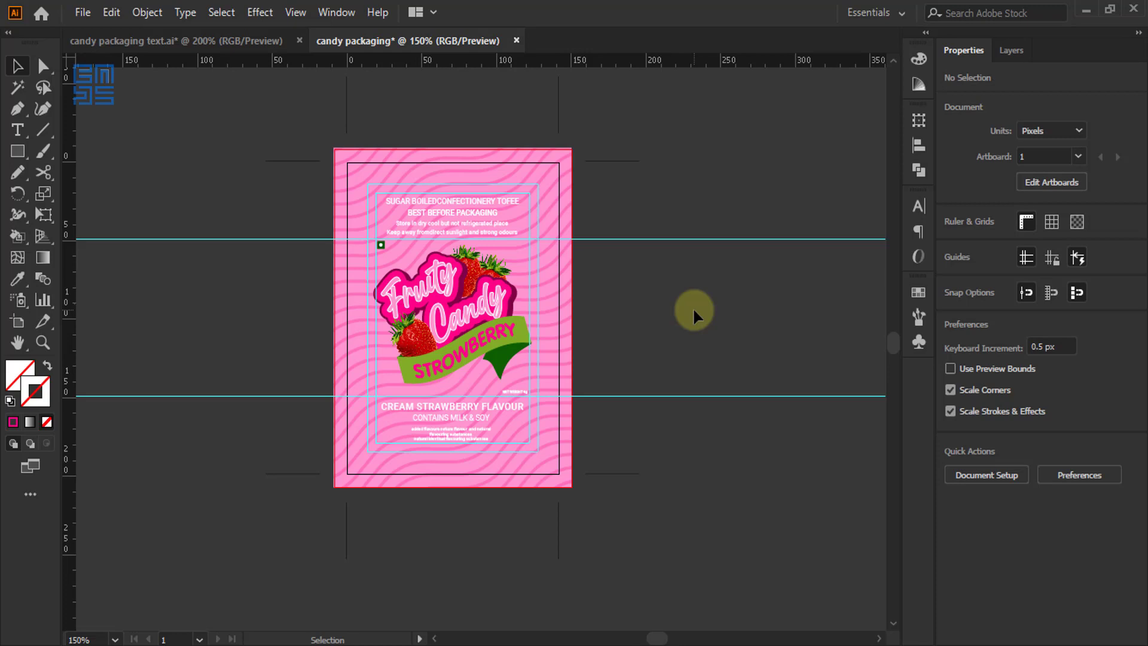
Check the font sizes of the storage instructions and the "SUGAR BOILEDCONFECTIONERY TOFEE" line above the logo
left_click(471, 212)
left_click(472, 213)
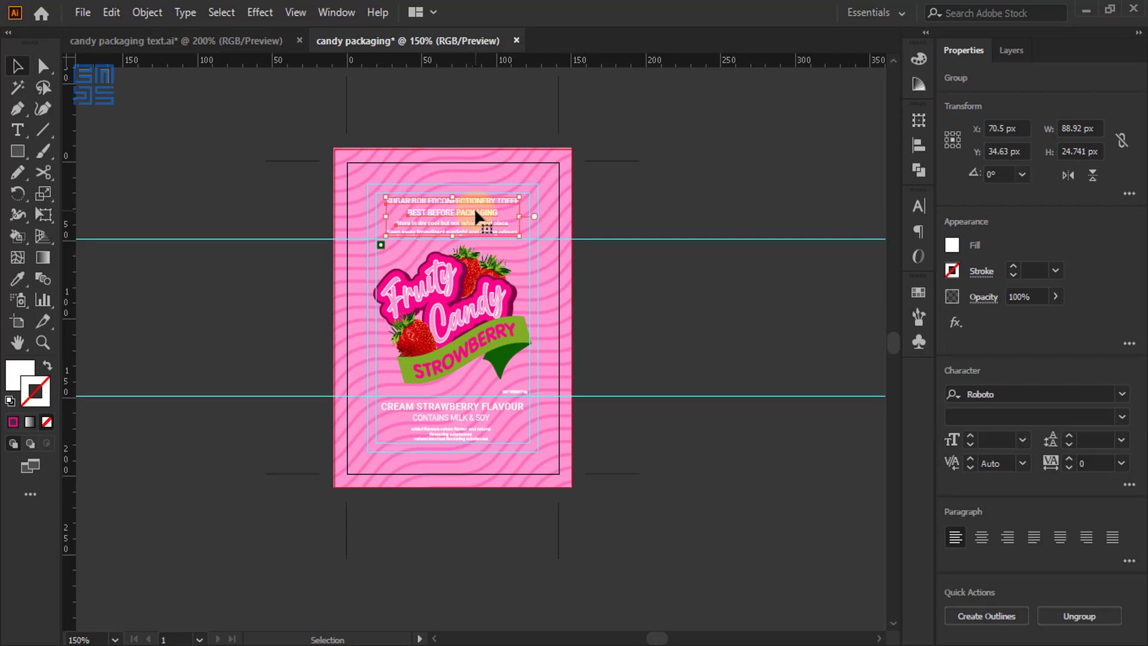
left_click(475, 207, "ctrl")
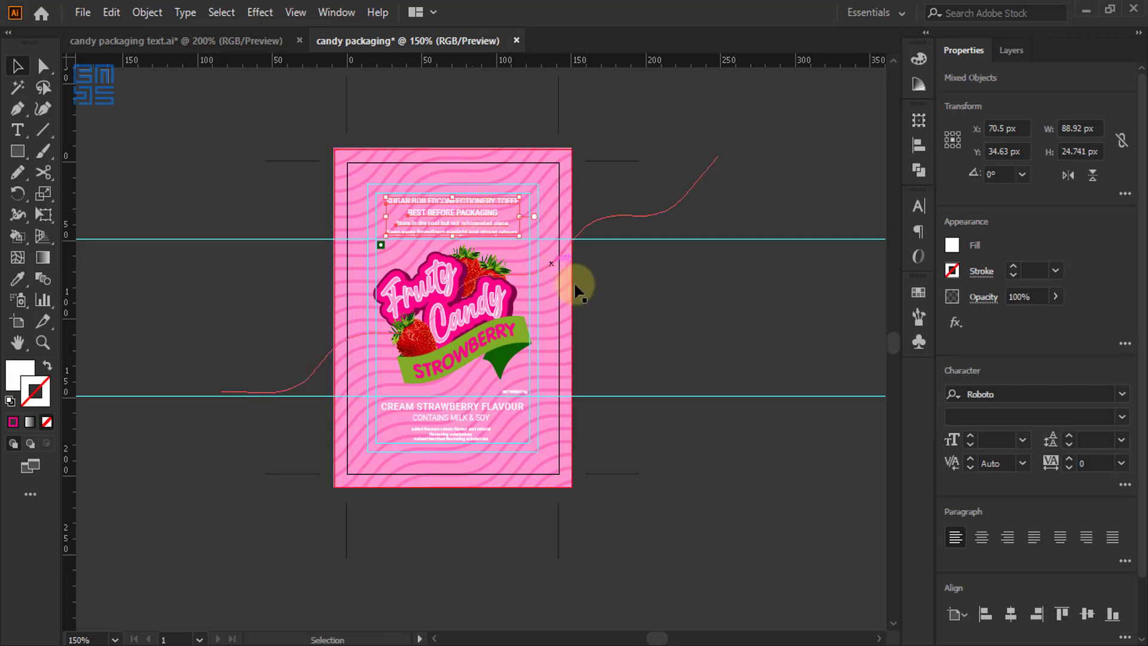
left_click(523, 232)
scroll(486, 202, "up", 3)
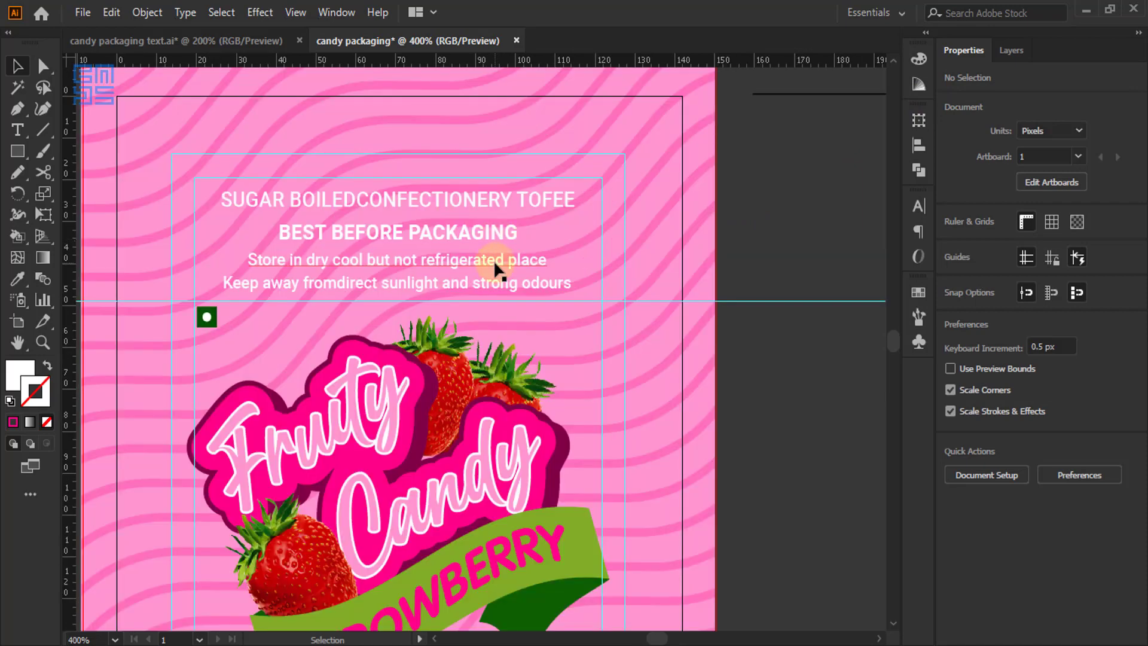
left_click(919, 208)
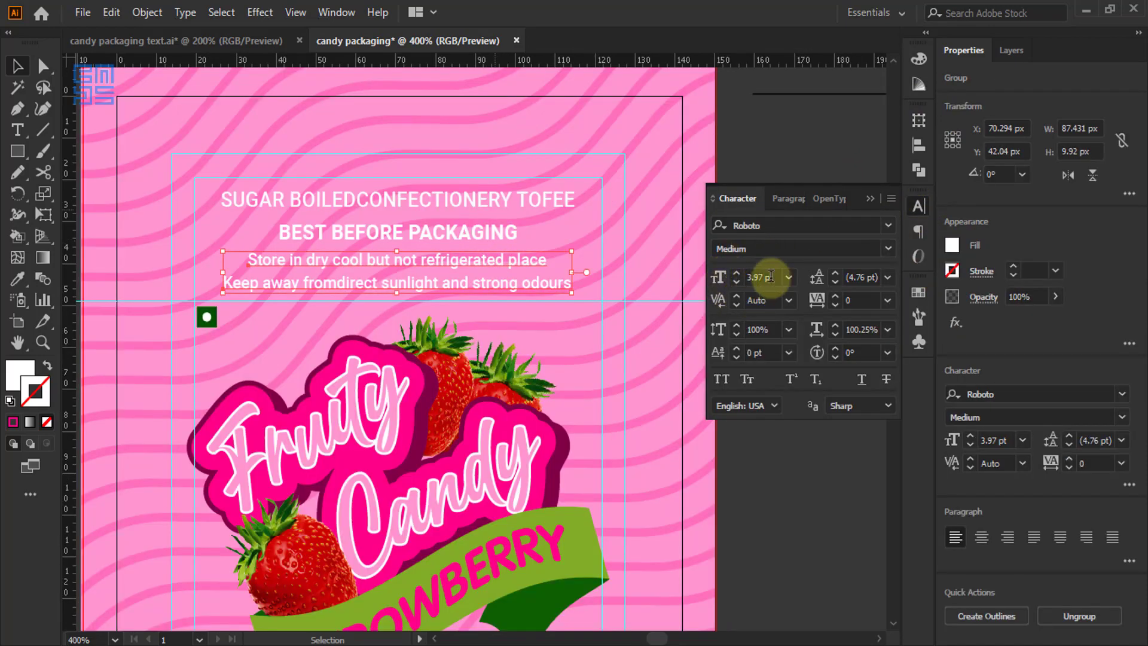
left_click(870, 198)
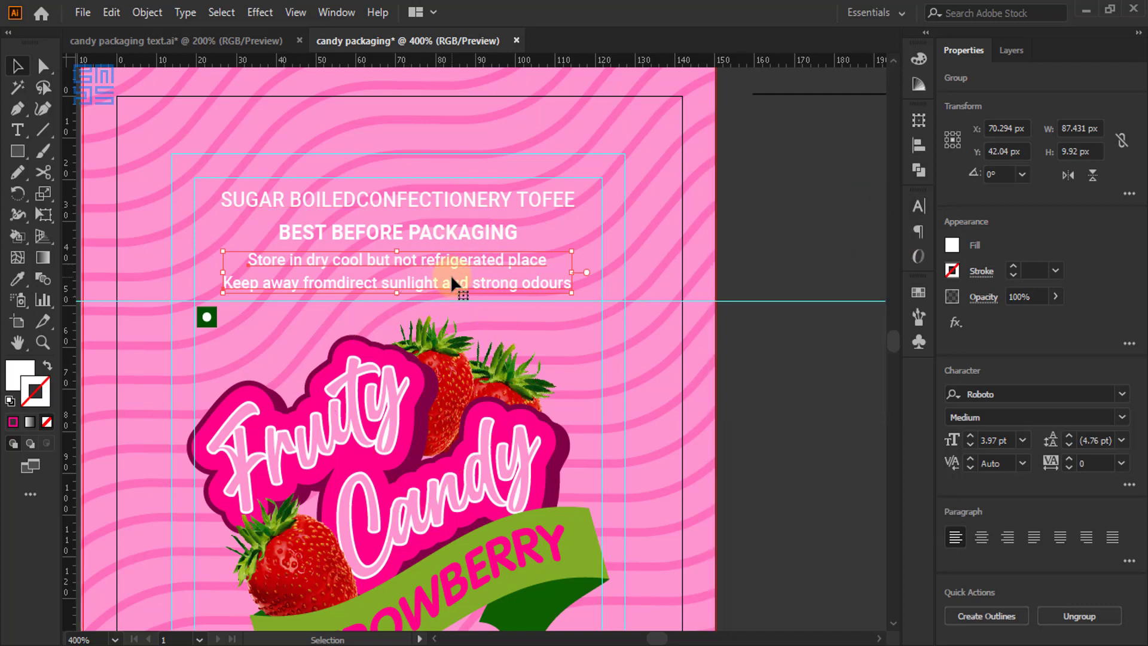
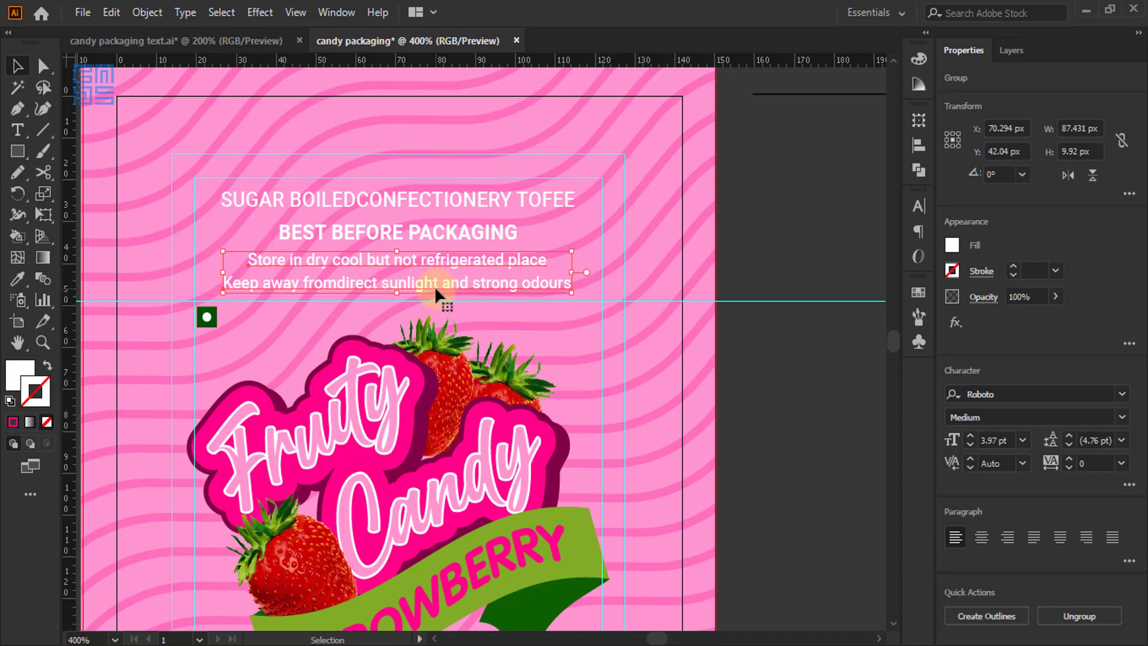
left_click(444, 199)
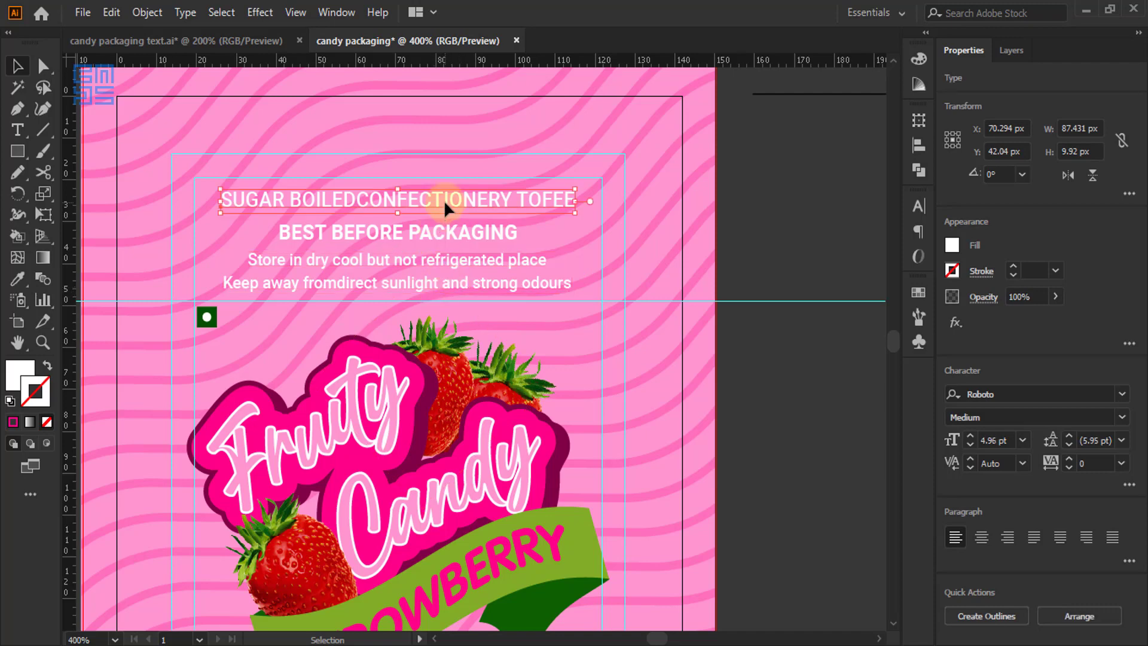
Convert the "SUGAR BOILEDCONFECTIONERY TOFEE" and "BEST BEFORE PACKAGING" text lines above the logo to outlines
right_click(444, 202)
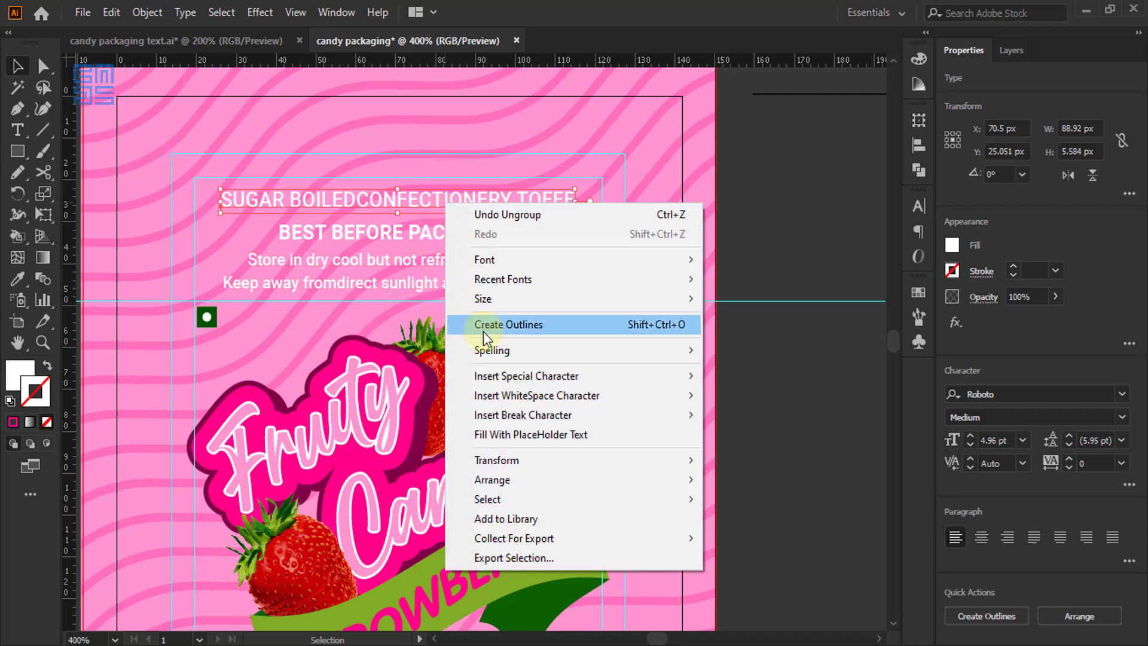
left_click(483, 331)
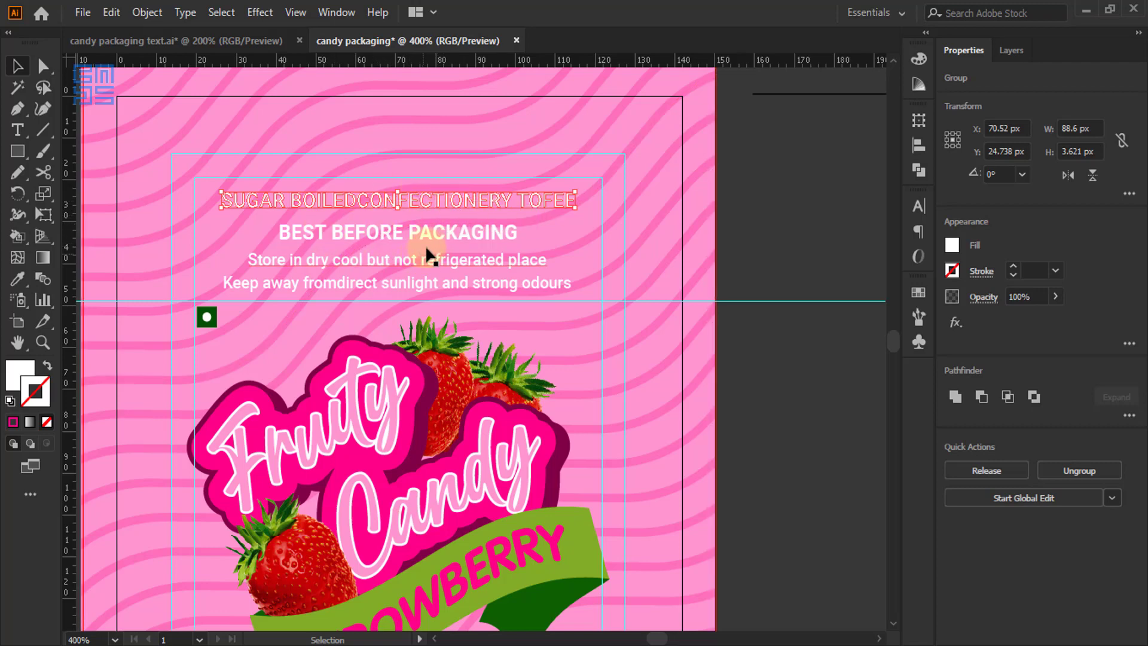
left_click(443, 233)
right_click(443, 233)
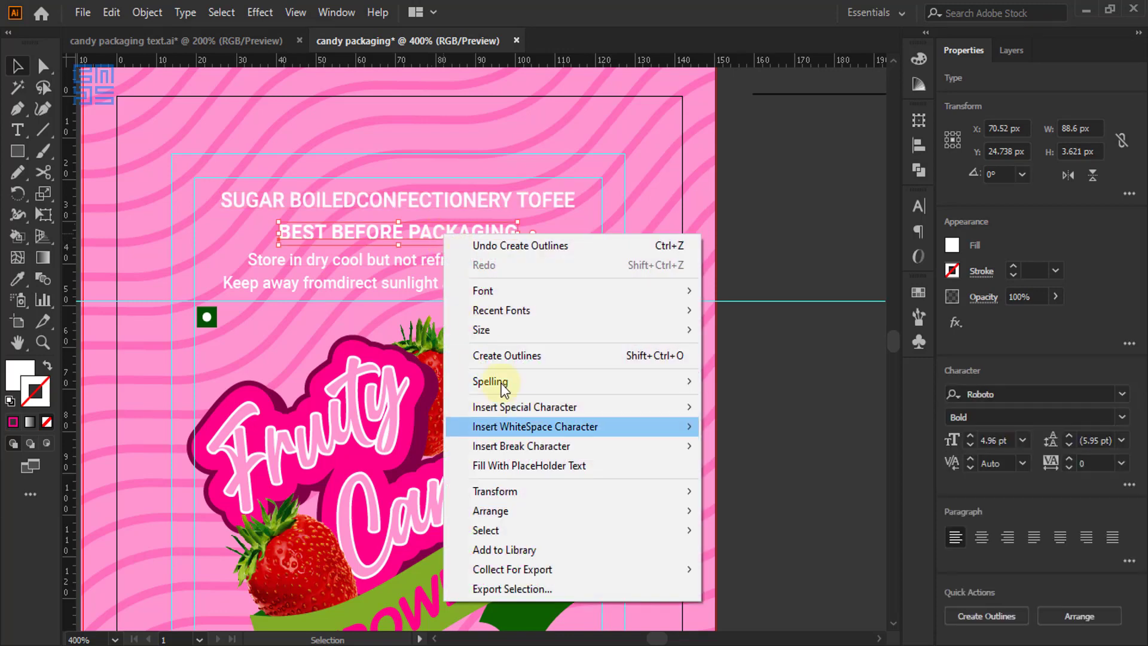
left_click(502, 356)
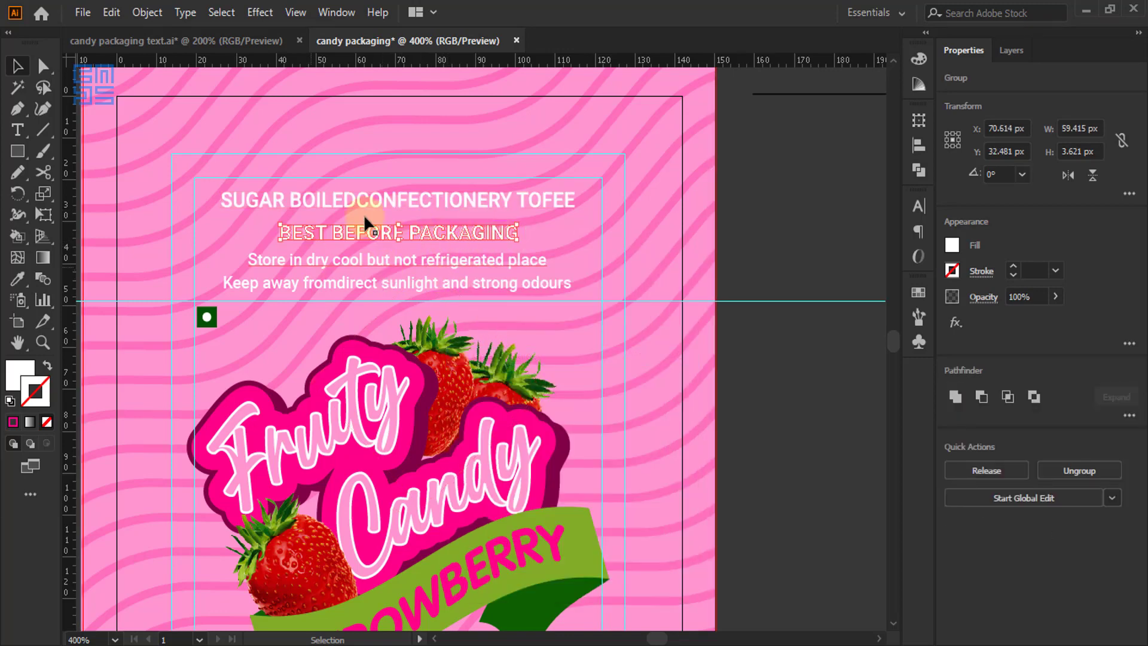
left_click(767, 231)
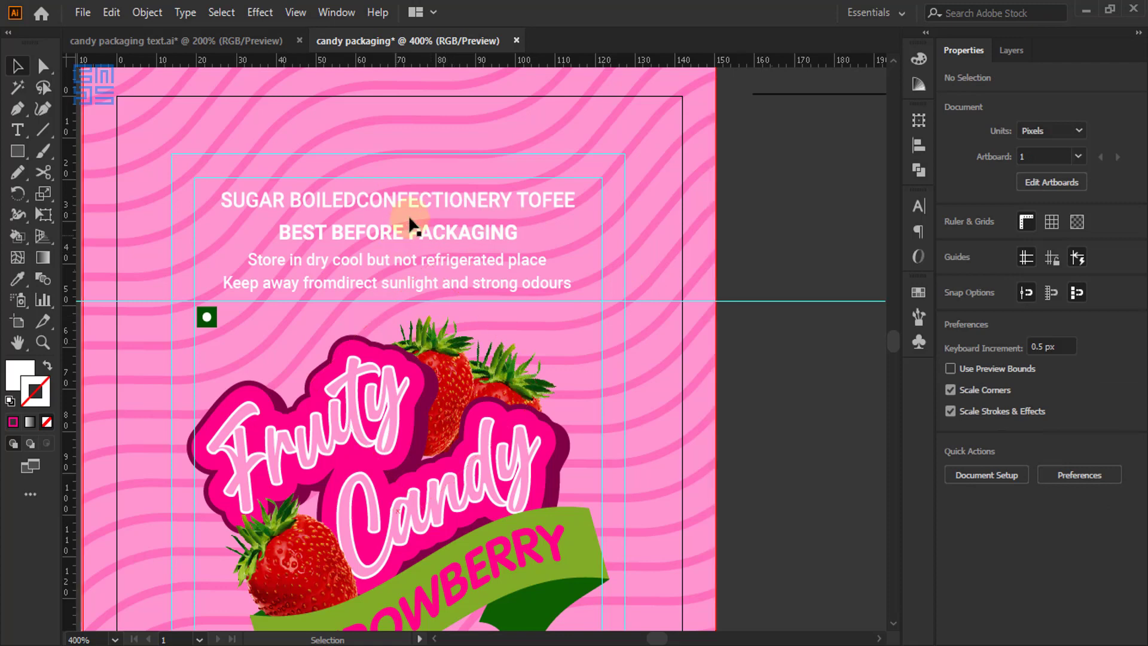
Ungroup the text block below the logo so its flavour, allergen and ingredient lines are separate
scroll(452, 186, "down", 2)
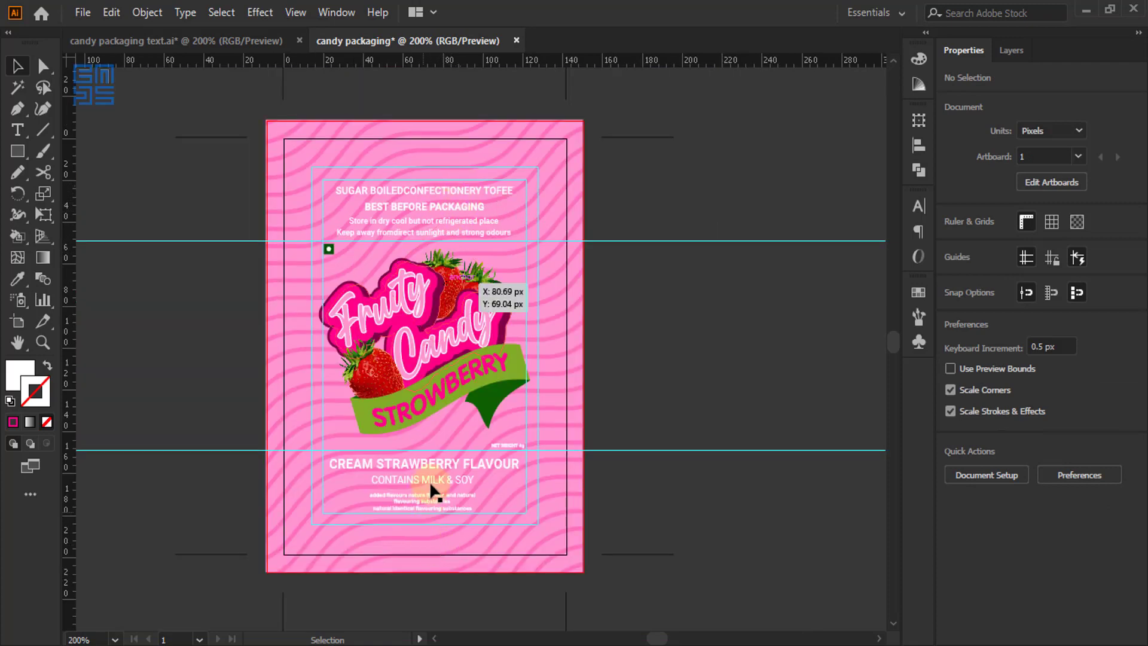
scroll(437, 488, "up", 2)
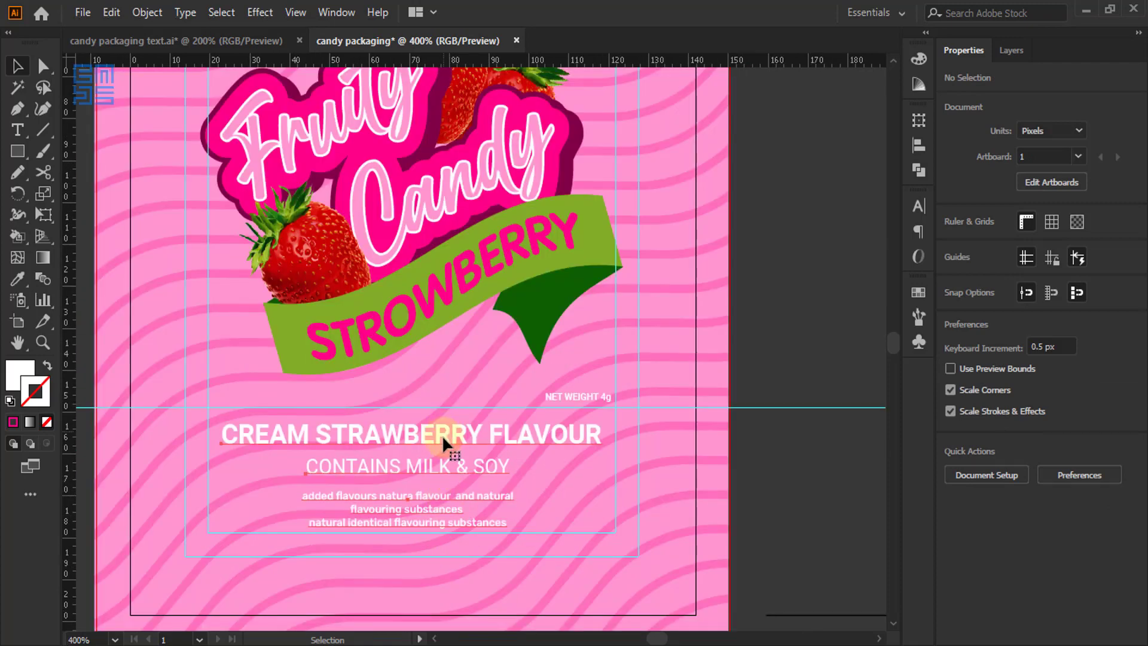
left_click(442, 435)
left_click(457, 443, "ctrl")
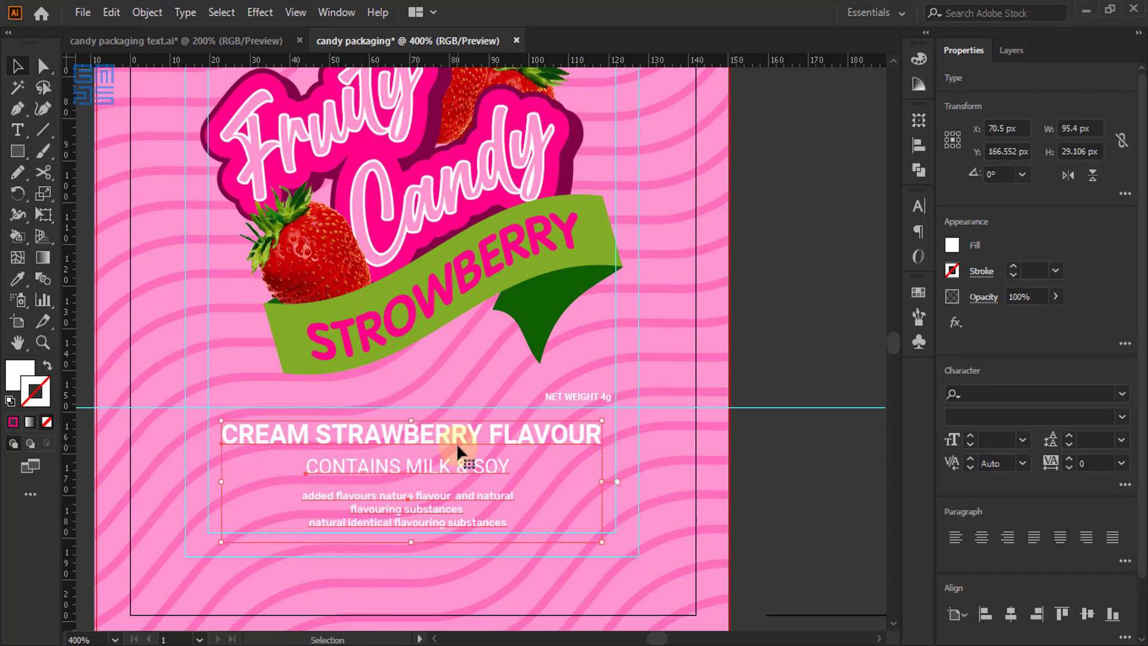
left_click(759, 454)
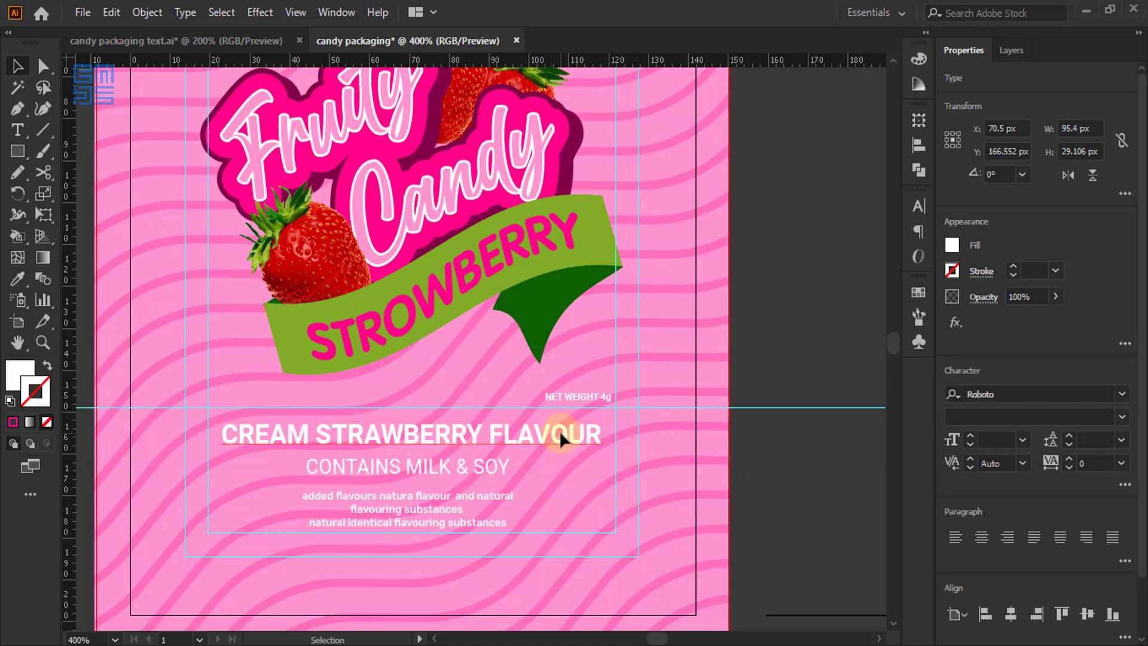
Convert the "CREAM STRAWBERRY FLAVOUR", "CONTAINS MILK & SOY" and added-flavours texts below the logo to outlines
right_click(562, 434)
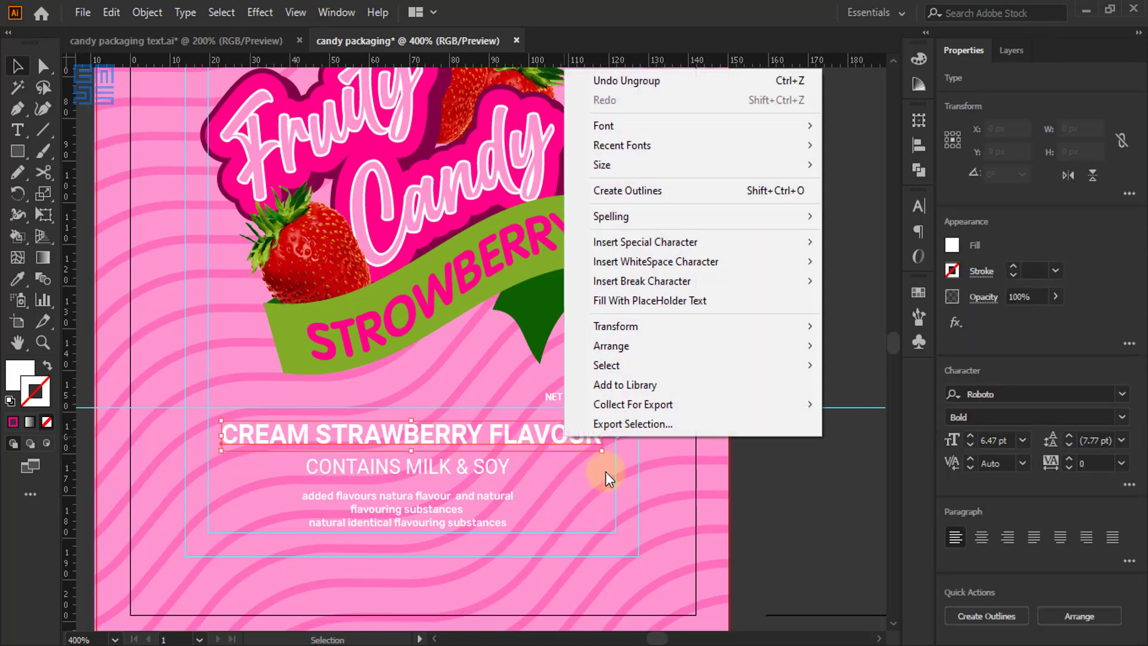
left_click(627, 190)
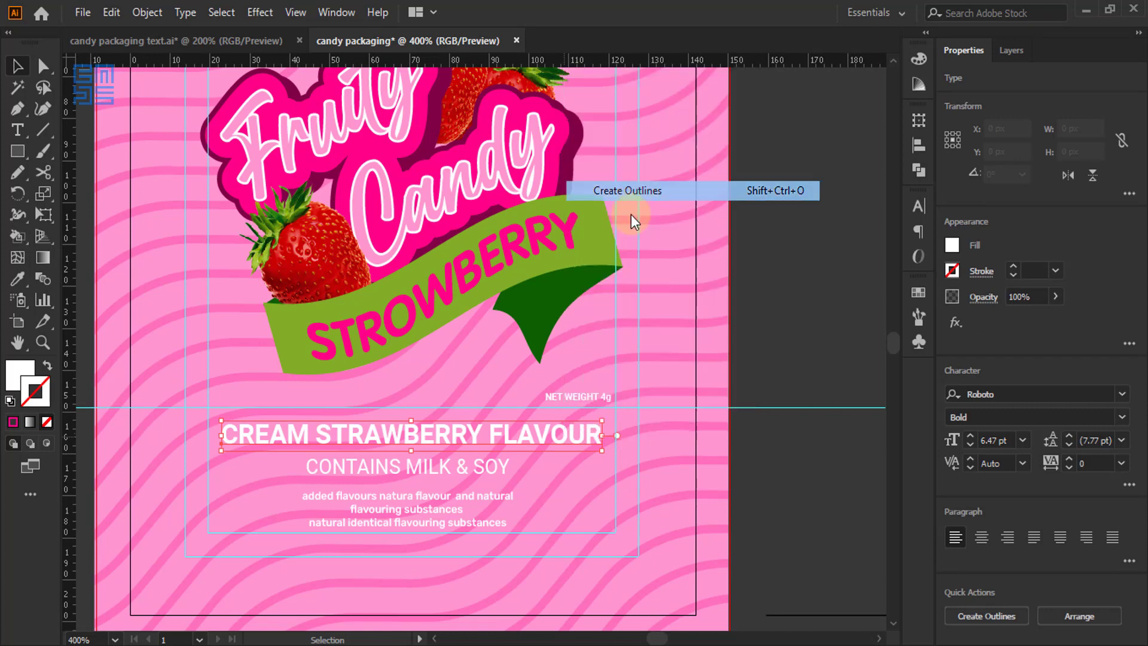
right_click(417, 465)
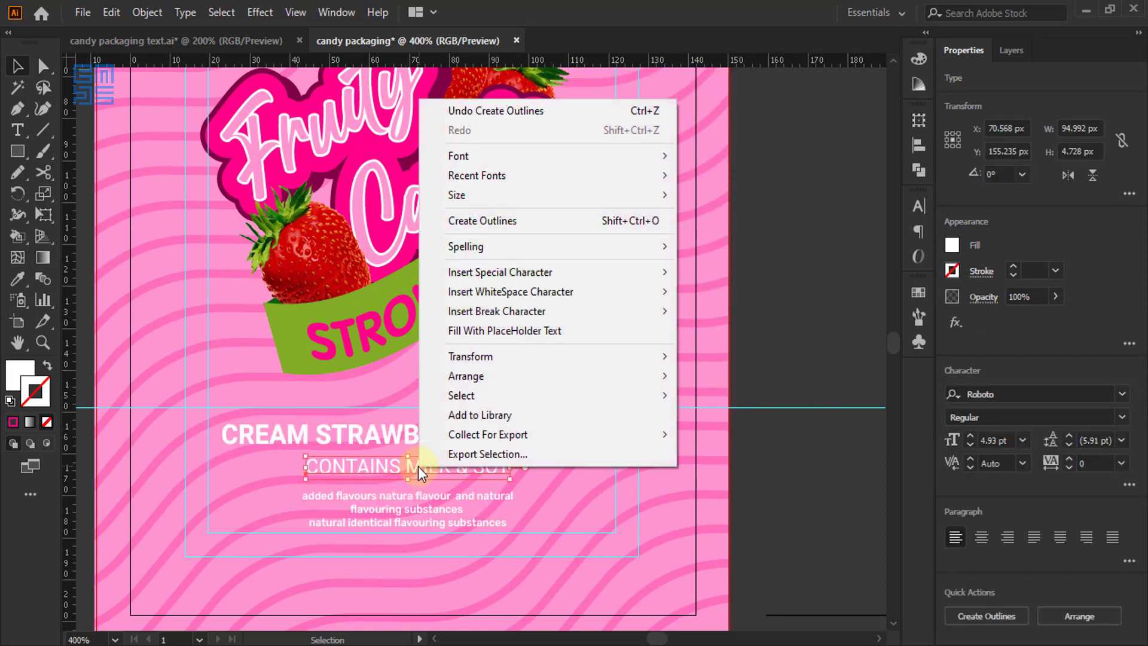
left_click(469, 223)
left_click(451, 495)
right_click(451, 493)
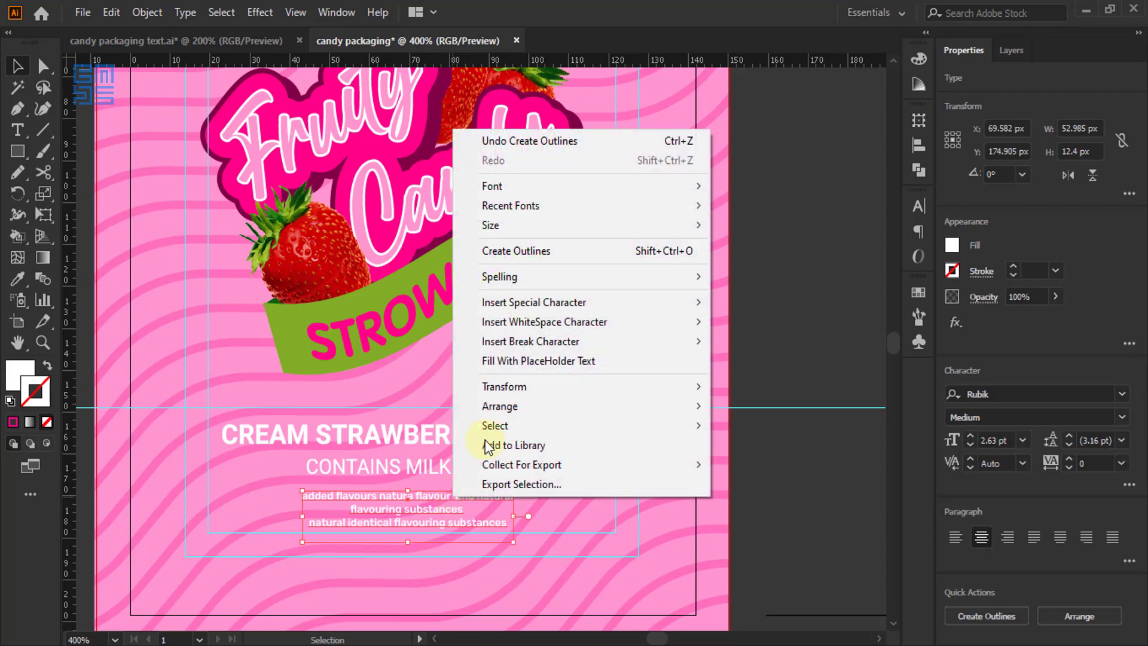
left_click(524, 261)
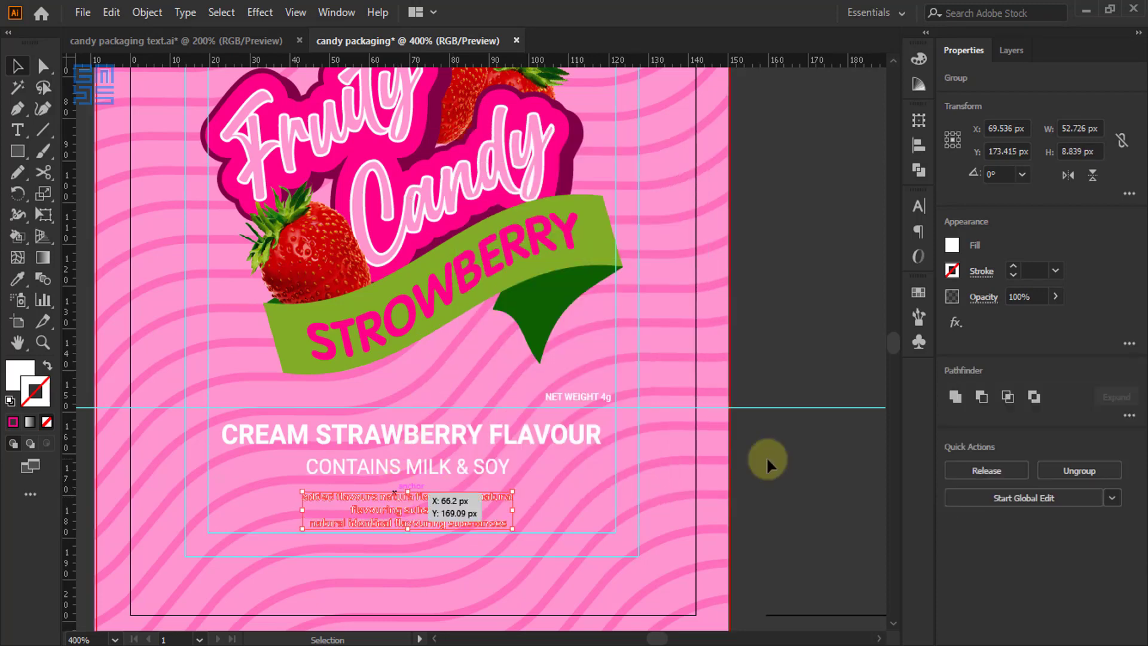
left_click(610, 488)
Draw a white 23 px square over the packaging's upper-left corner, from the outer guide corner to the bleed edge
scroll(487, 472, "up", 2)
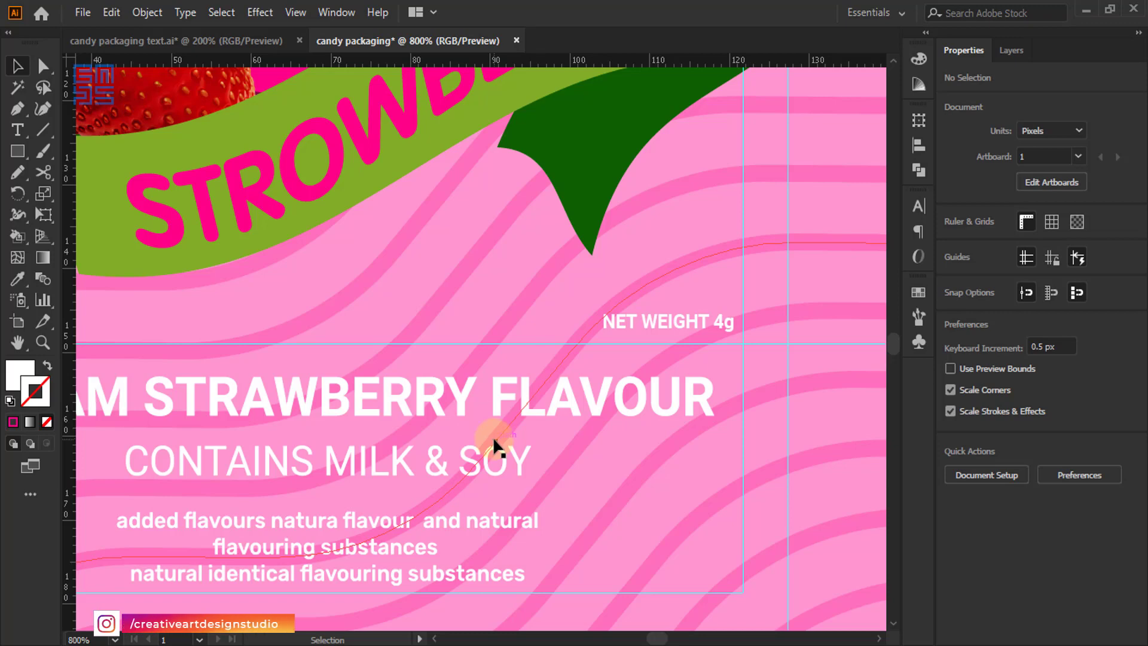
key("ctrl+0")
key("ctrl+plus")
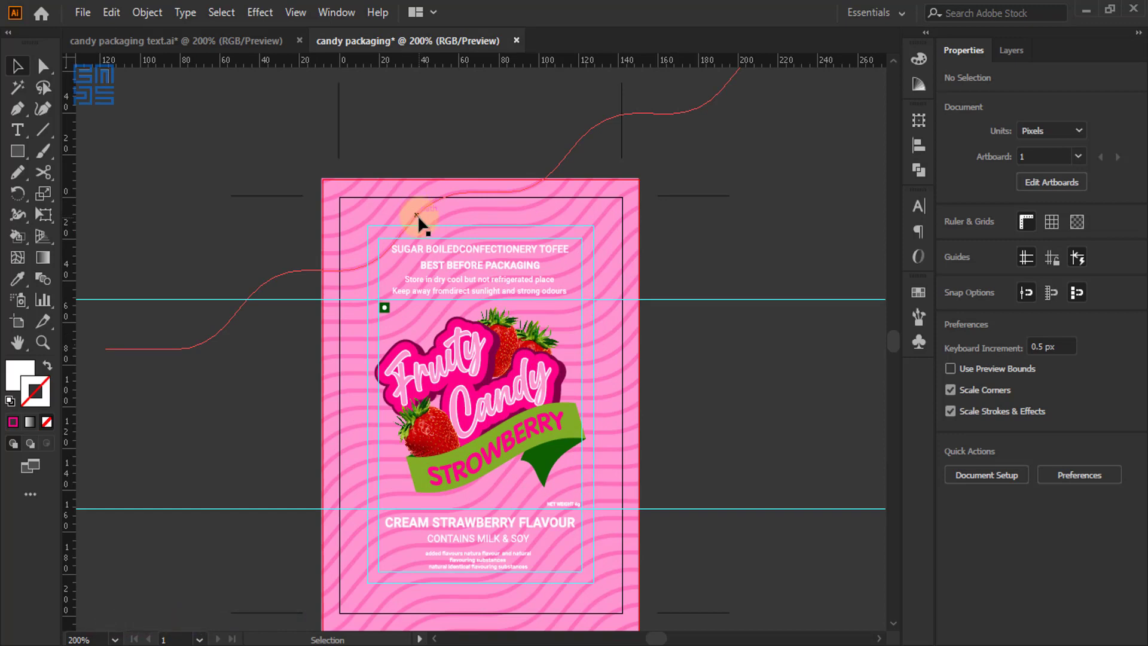
scroll(448, 155, "down", 2)
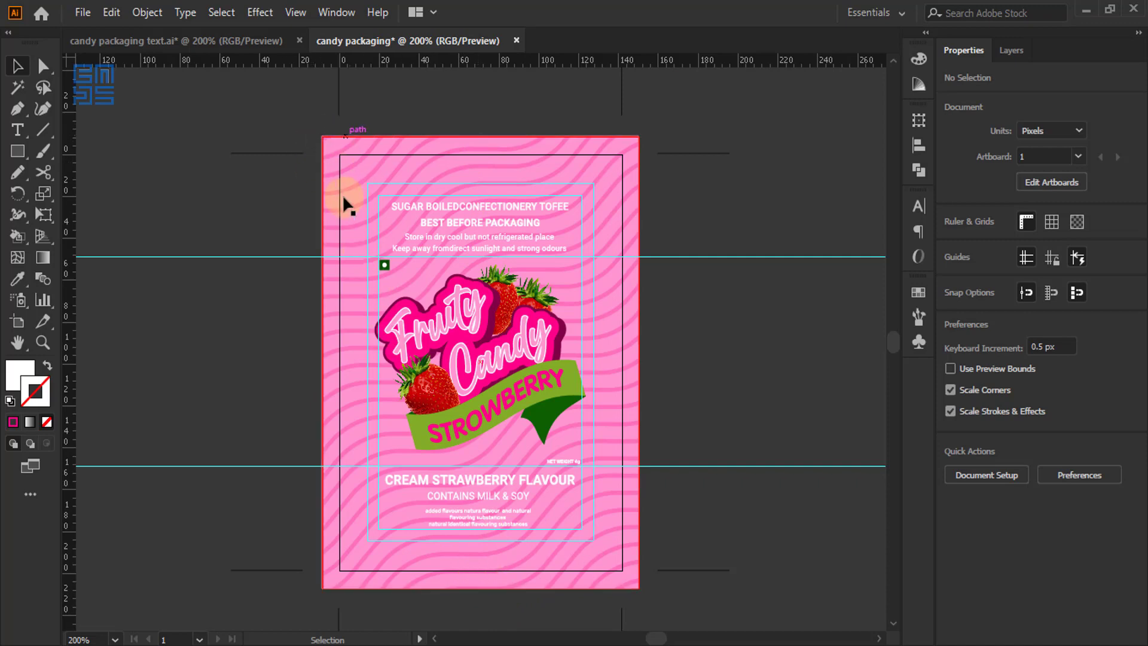
scroll(477, 127, "up", 2)
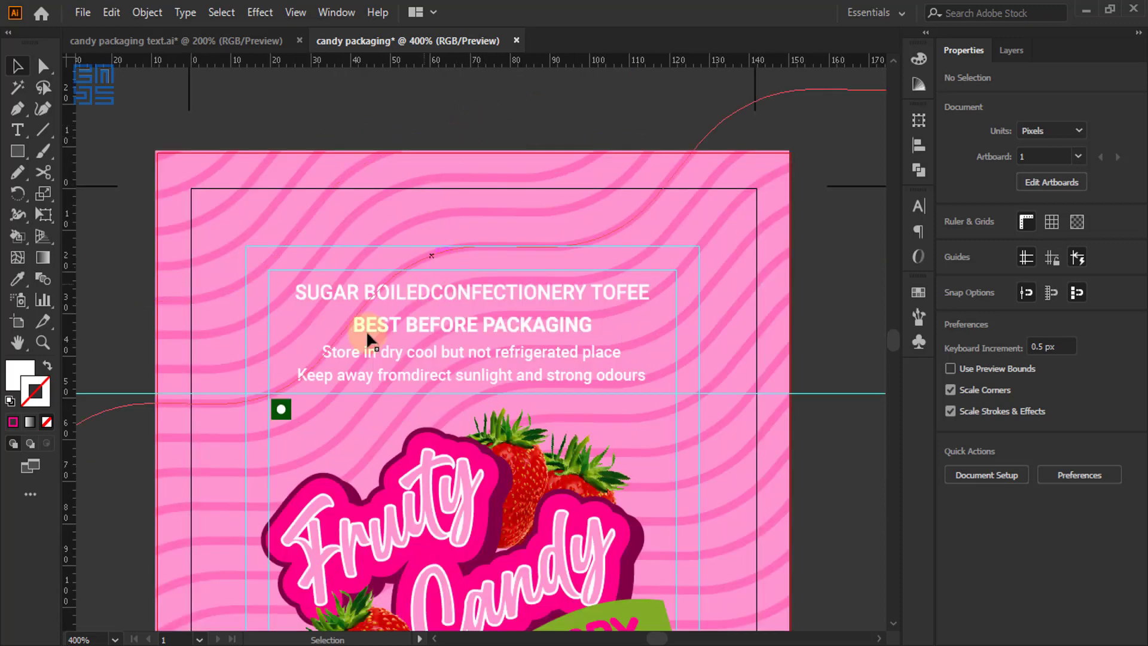
left_click(18, 151)
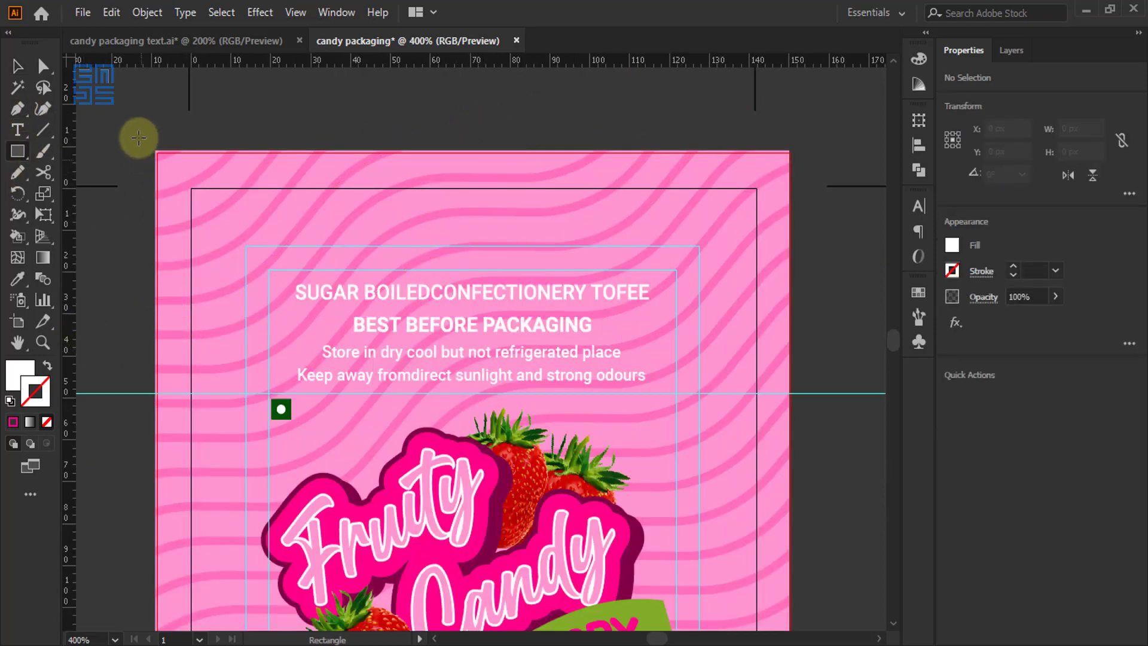
scroll(135, 140, "up", 1)
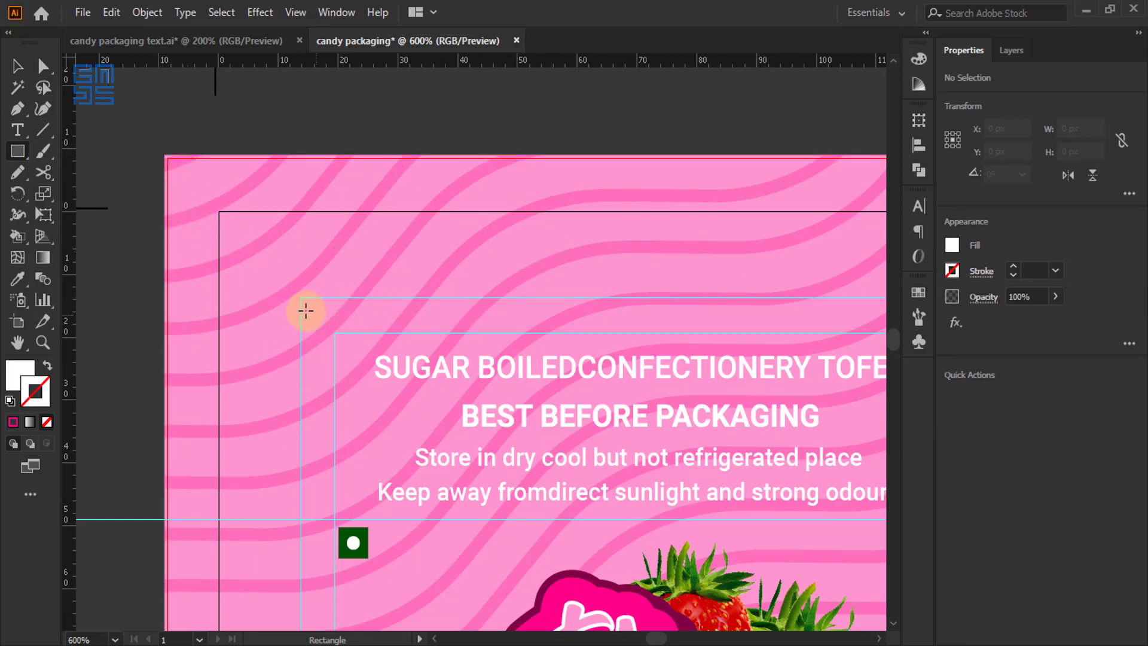
left_click_drag(301, 297, 166, 156)
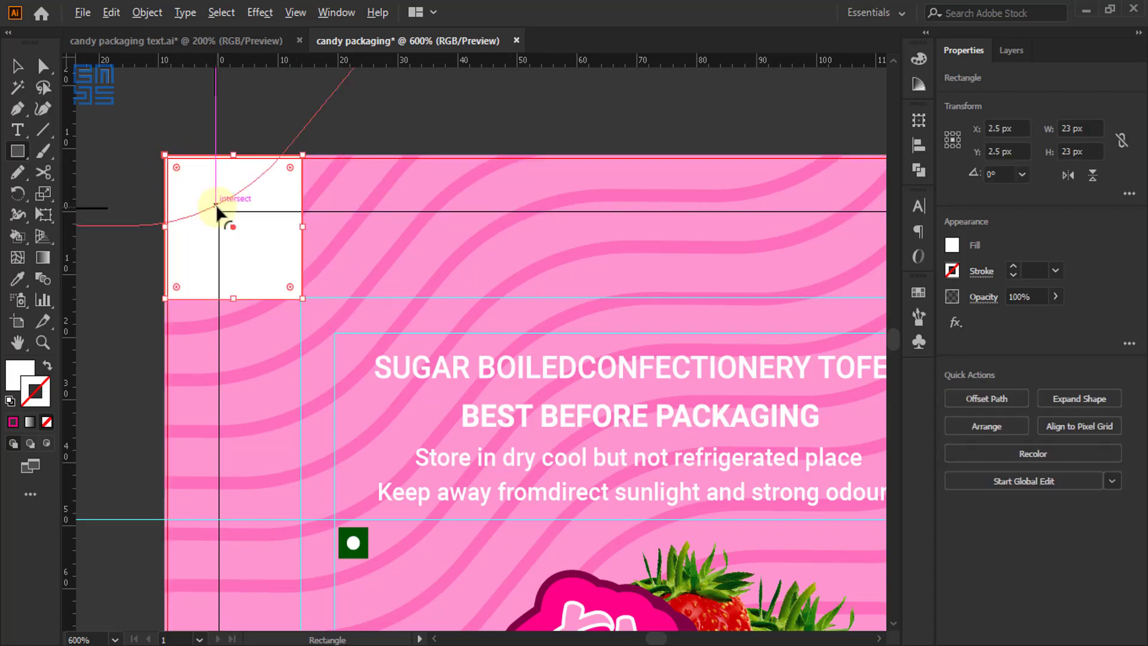
Copy the white corner square, paste it in front, and align the copy to the right edge of the packaging background
scroll(217, 204, "down", 1)
left_click(17, 65)
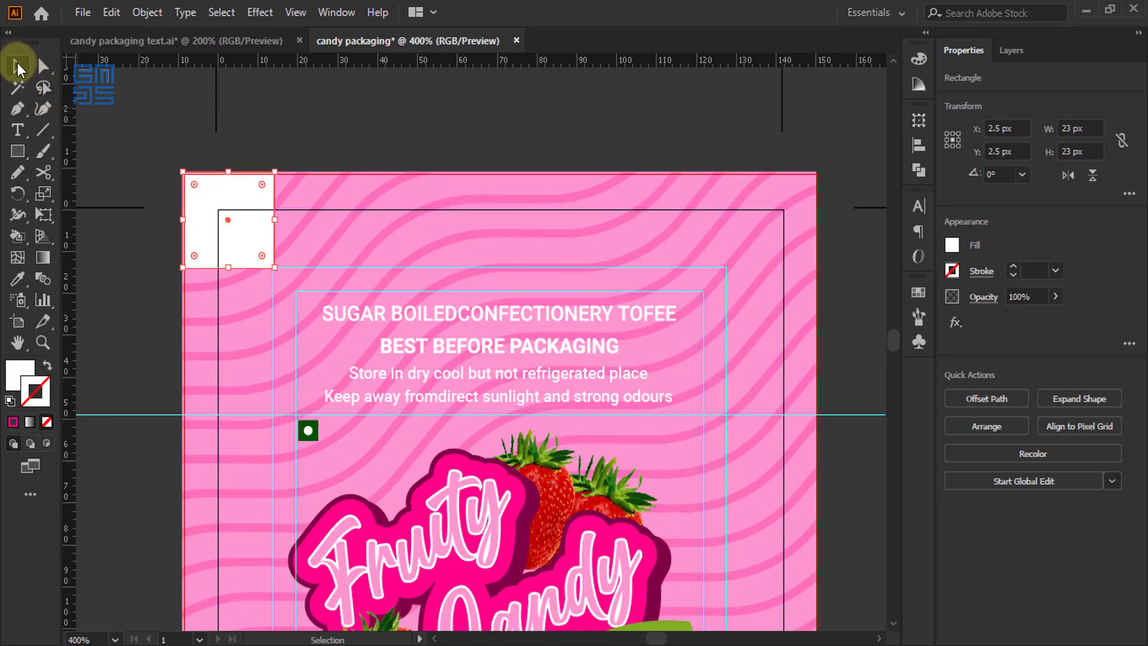
left_click(111, 12)
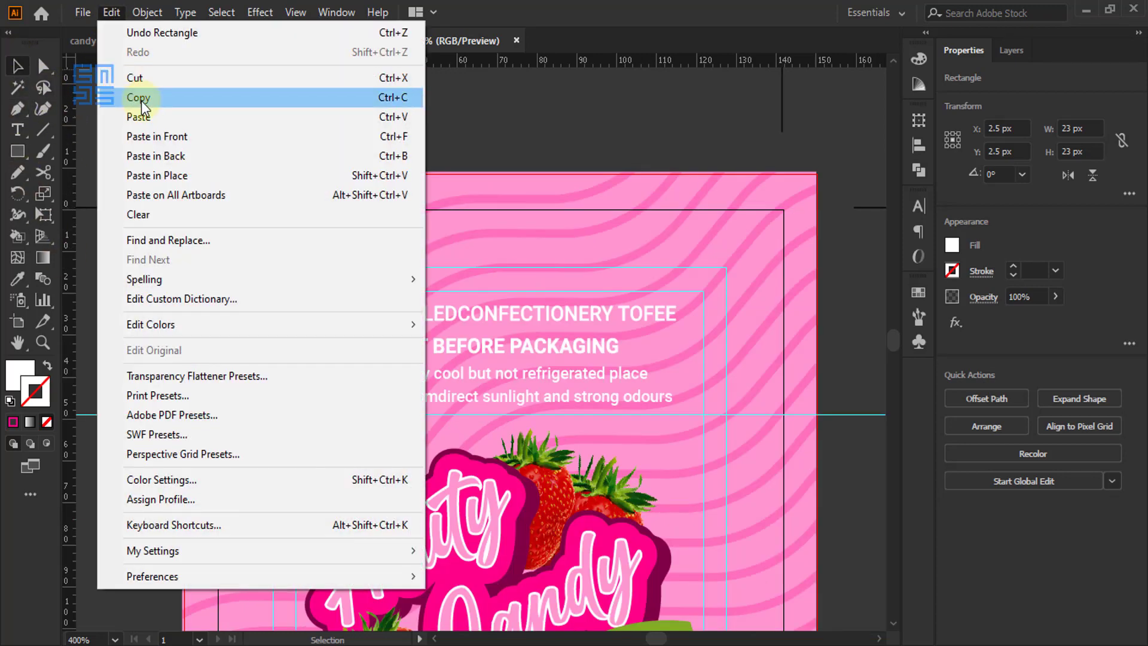
left_click(139, 97)
left_click(111, 13)
left_click(154, 137)
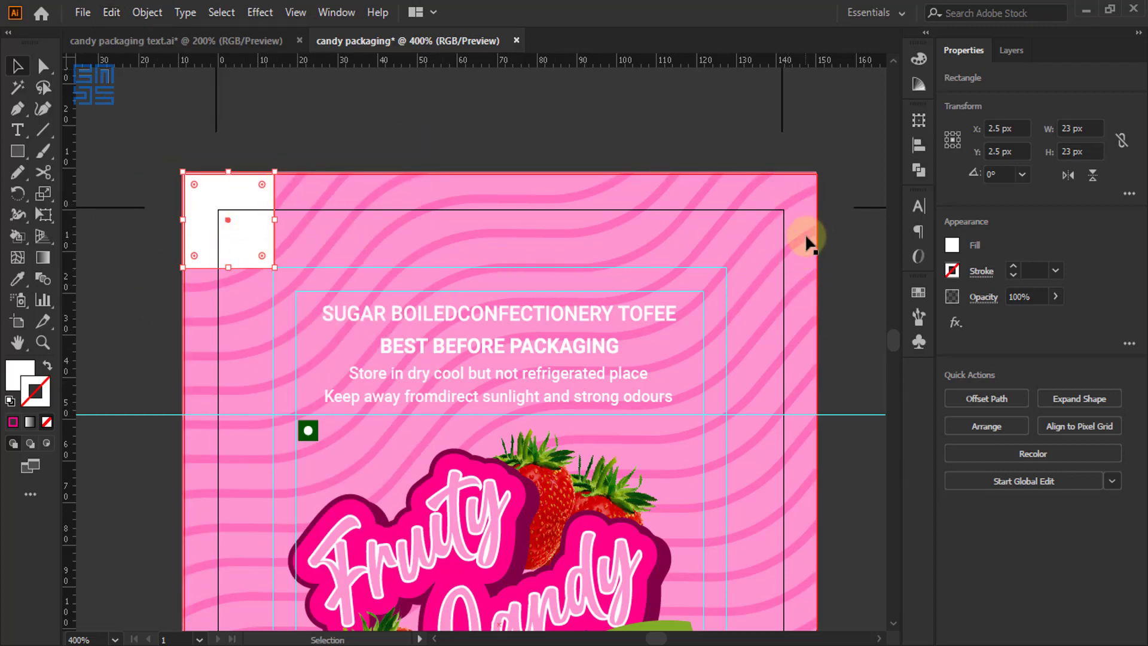
left_click(802, 196, "shift")
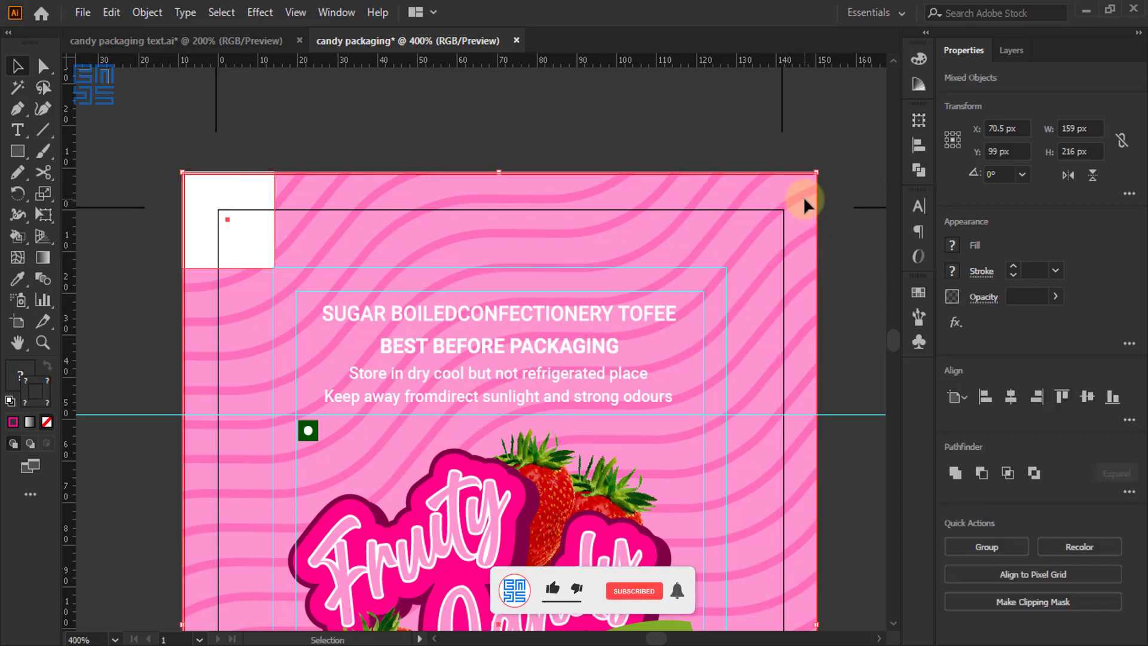
left_click(1037, 396)
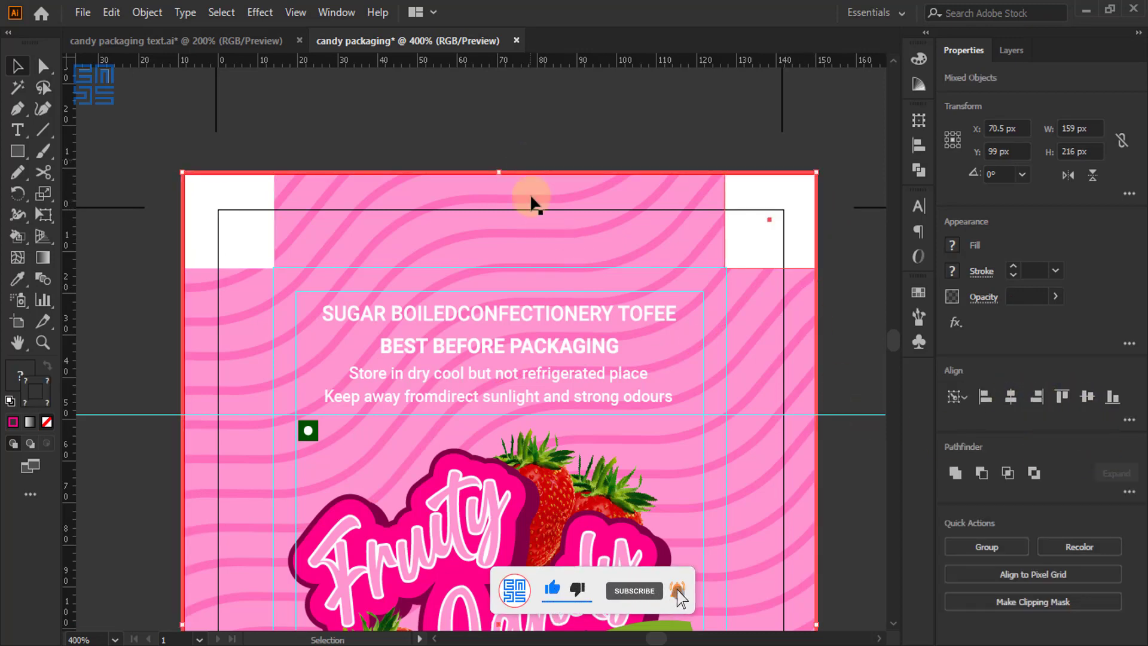
left_click(490, 91)
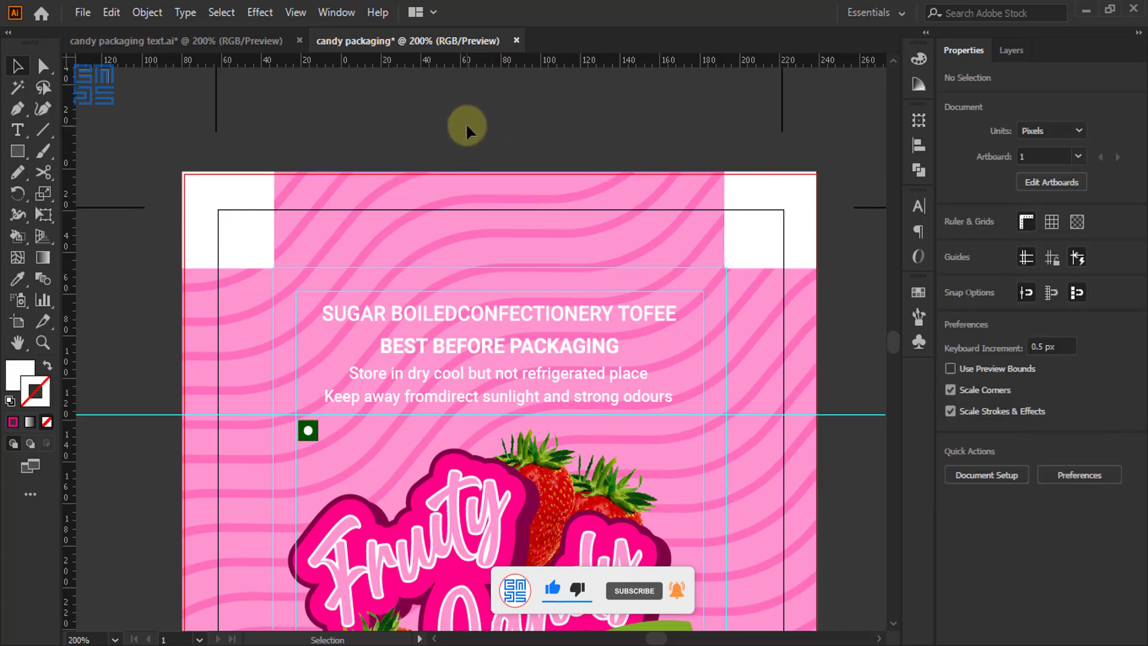
scroll(465, 123, "down", 2)
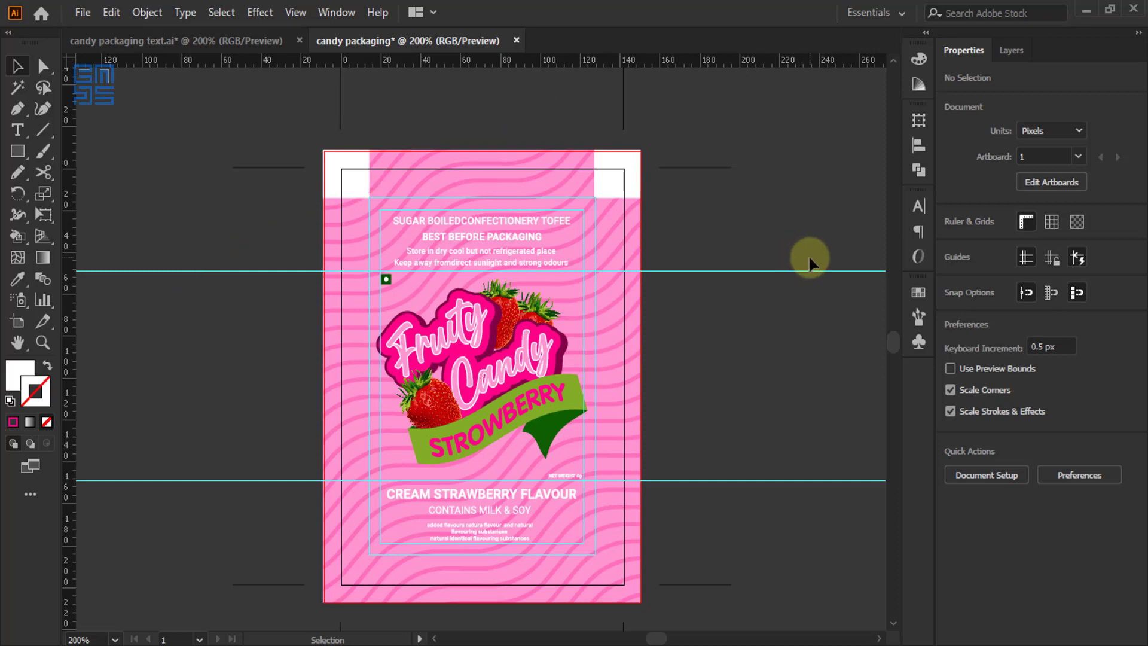
scroll(514, 448, "up", 2)
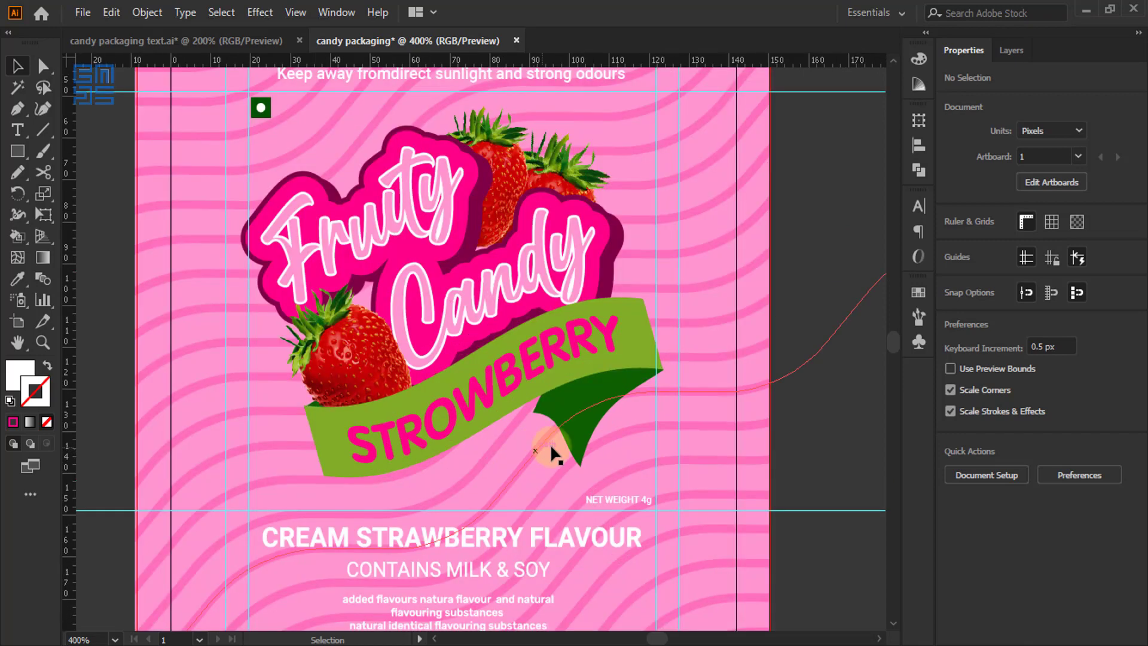